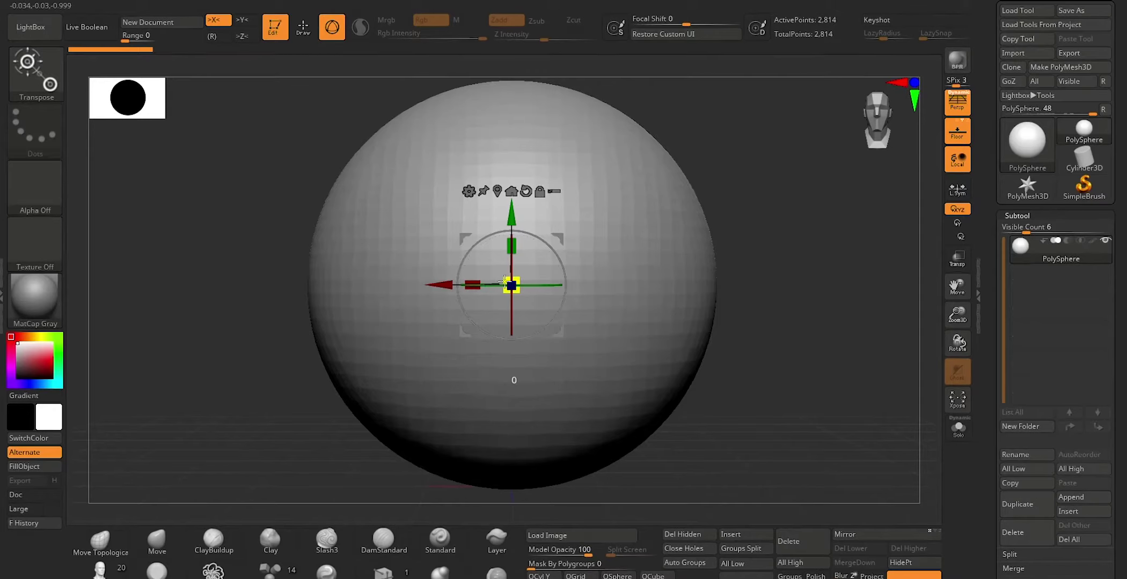
Scale the starting PolySphere down to about 0.34 of its size for the head
drag(505, 280, 664, 269)
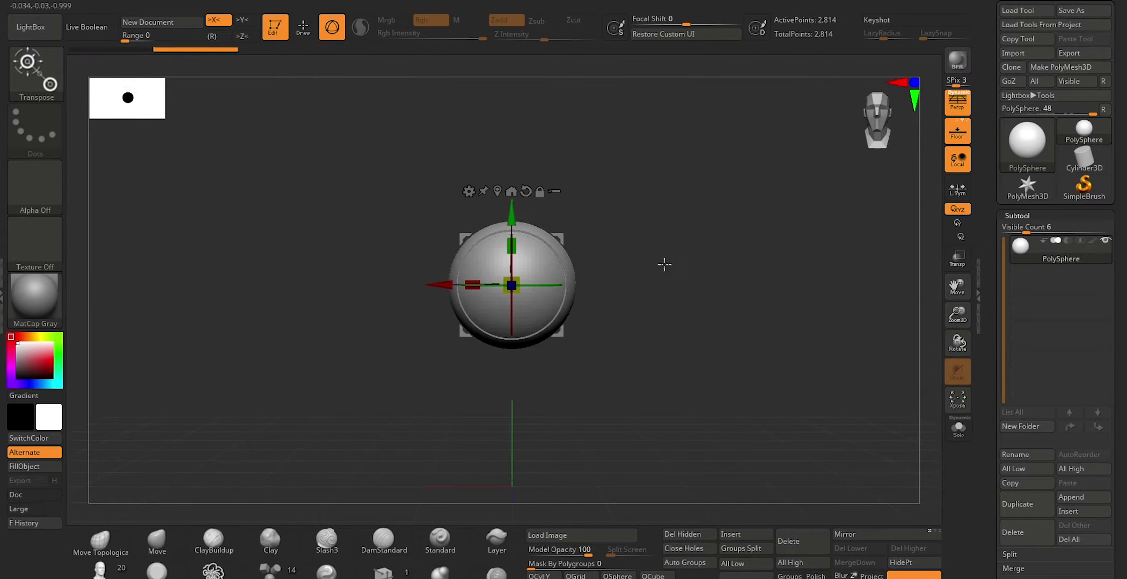
Squash the head slightly, then insert a Sphere3D subtool and shrink it to about a third
drag(512, 243, 540, 107)
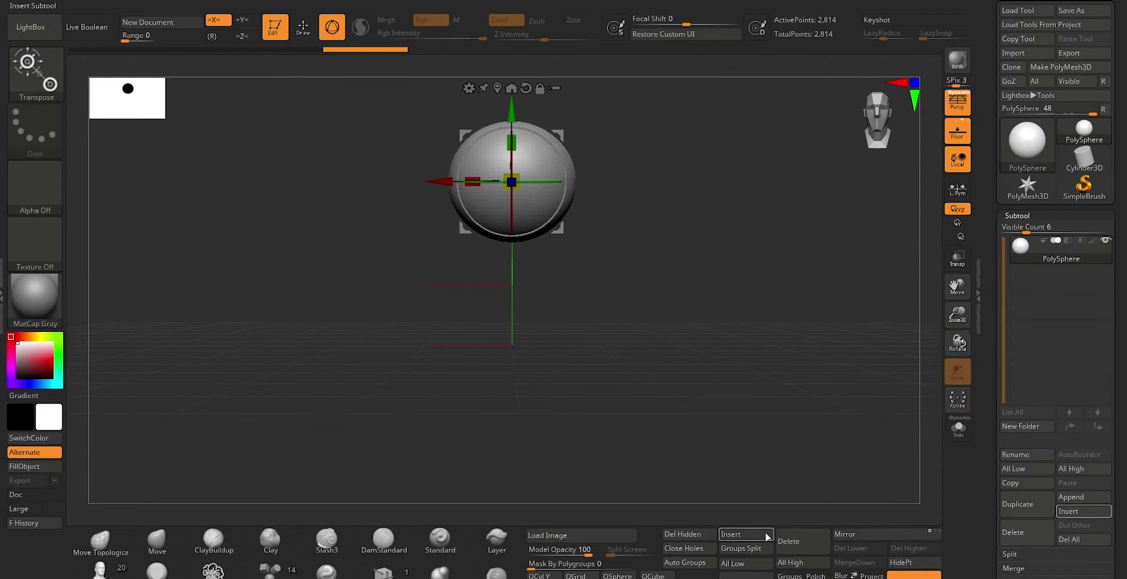
click(730, 535)
click(578, 275)
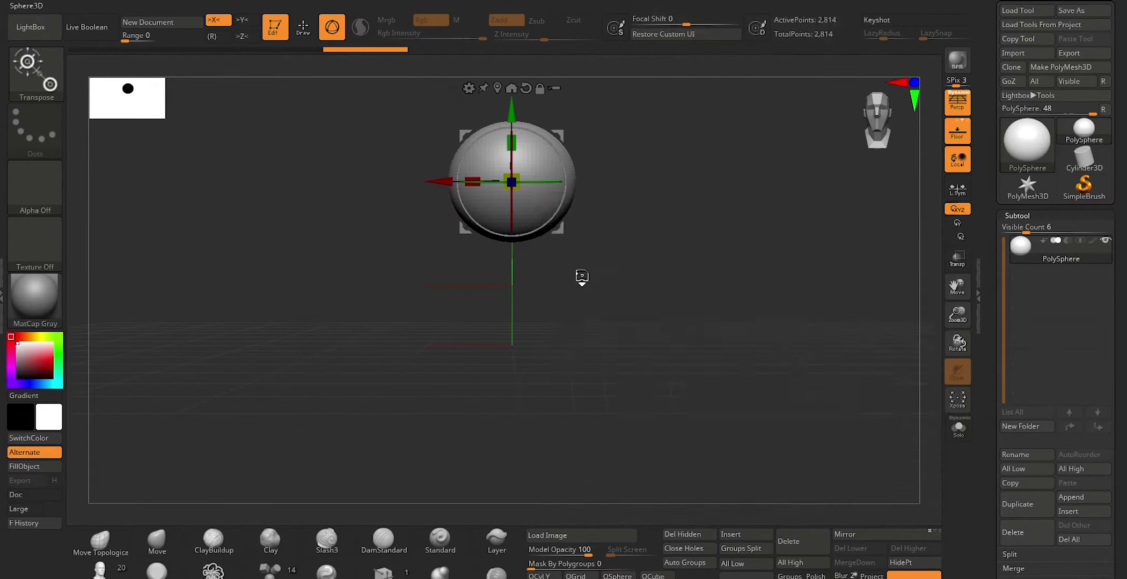
drag(506, 276, 835, 193)
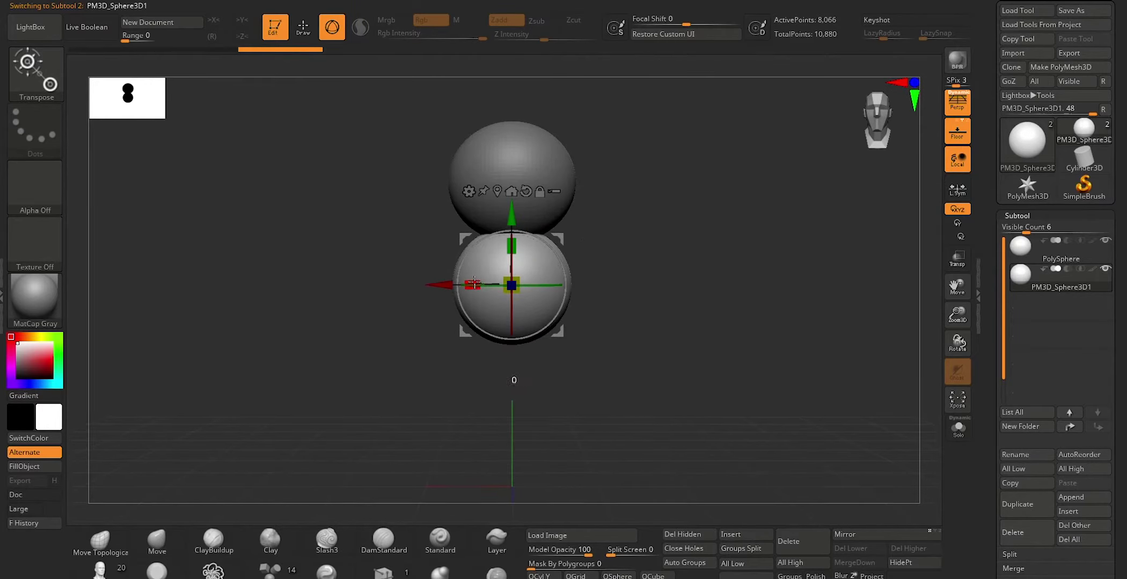
Narrow the lower sphere side-to-side and front-to-back, then stretch it taller into an egg-shaped body
drag(473, 284, 485, 279)
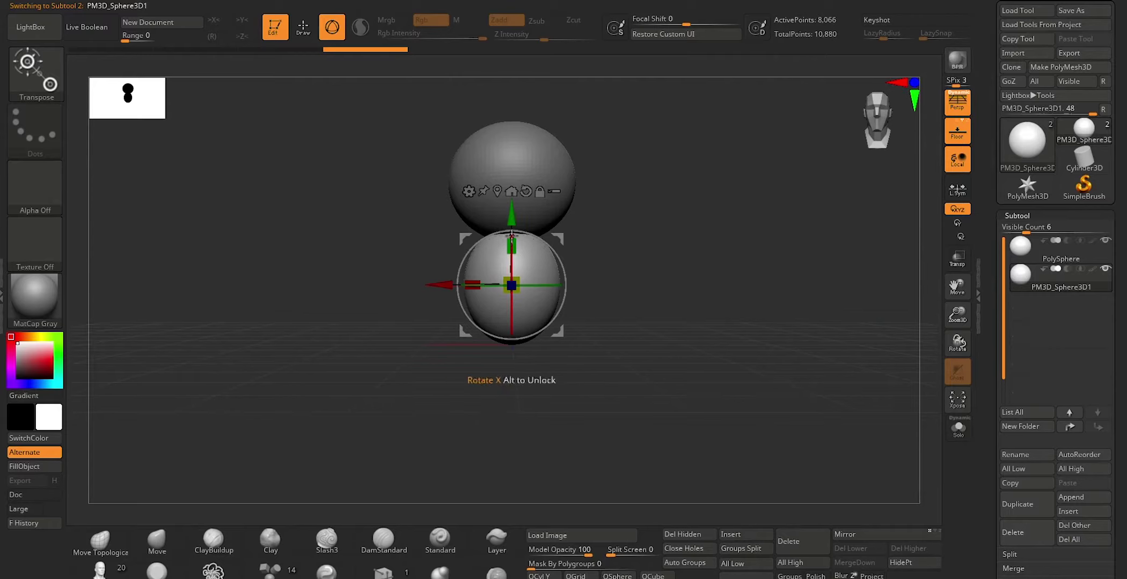
shift+drag(611, 240, 581, 239)
drag(475, 280, 483, 279)
shift+drag(422, 339, 458, 367)
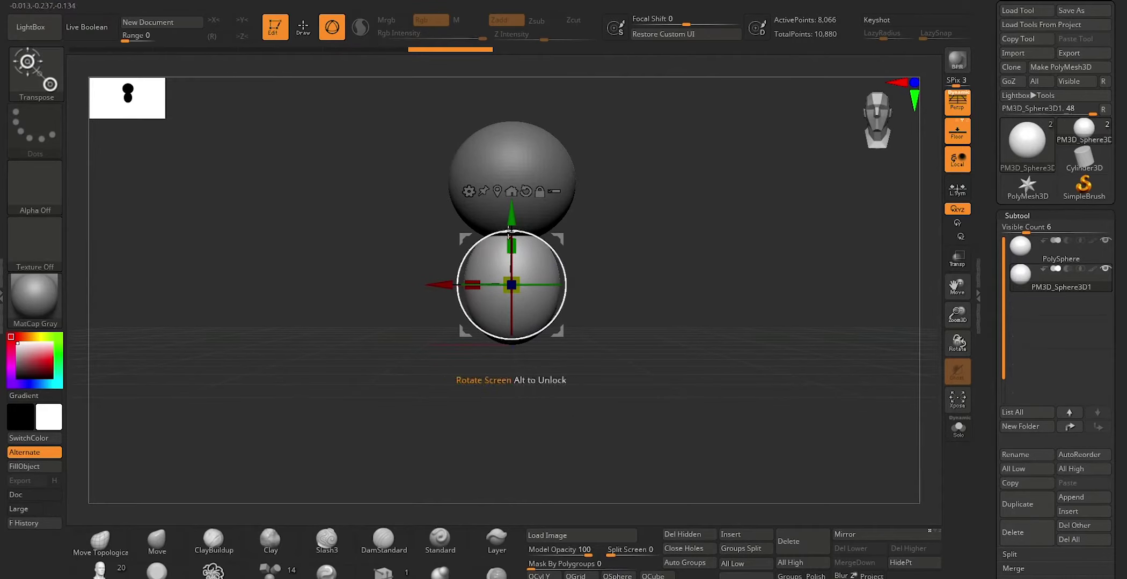
drag(511, 248, 508, 232)
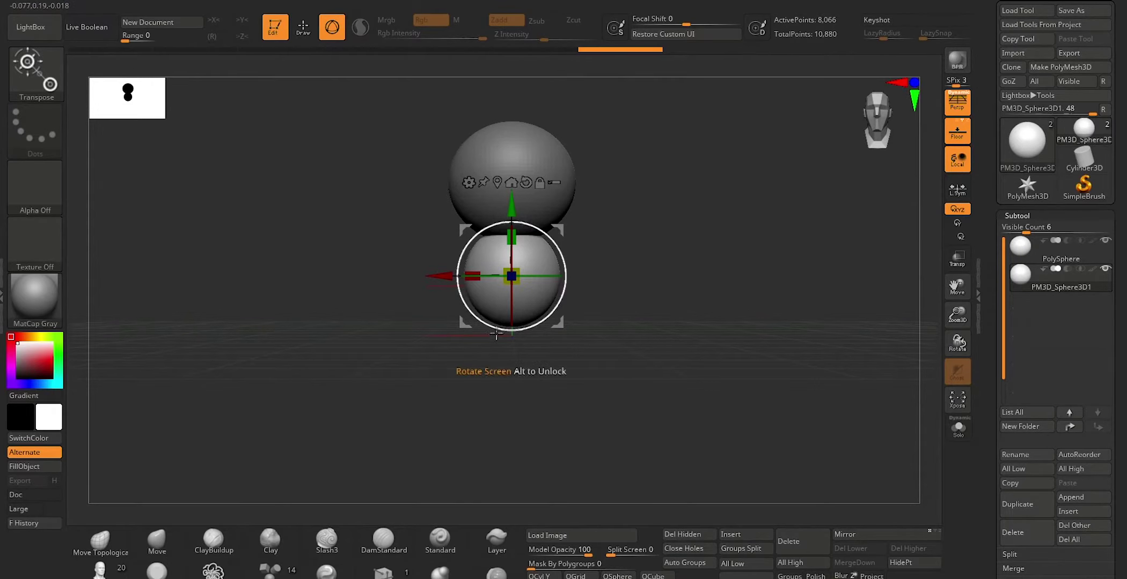
drag(513, 236, 513, 222)
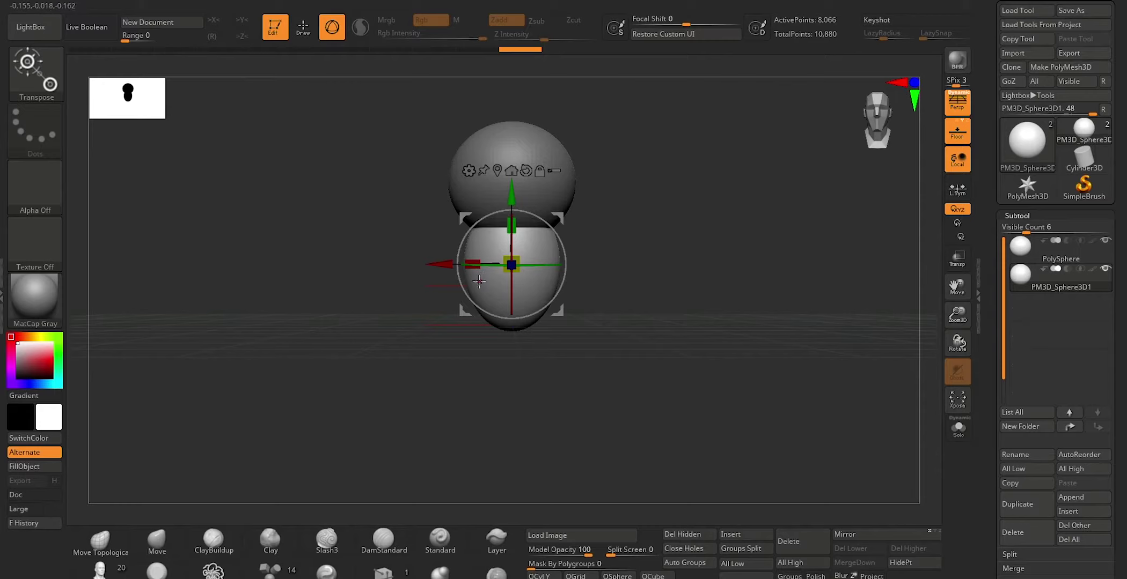
drag(511, 263, 508, 260)
Return to sculpt mode, turn off Persp for a flat orthographic view, and recentre the model
key(q)
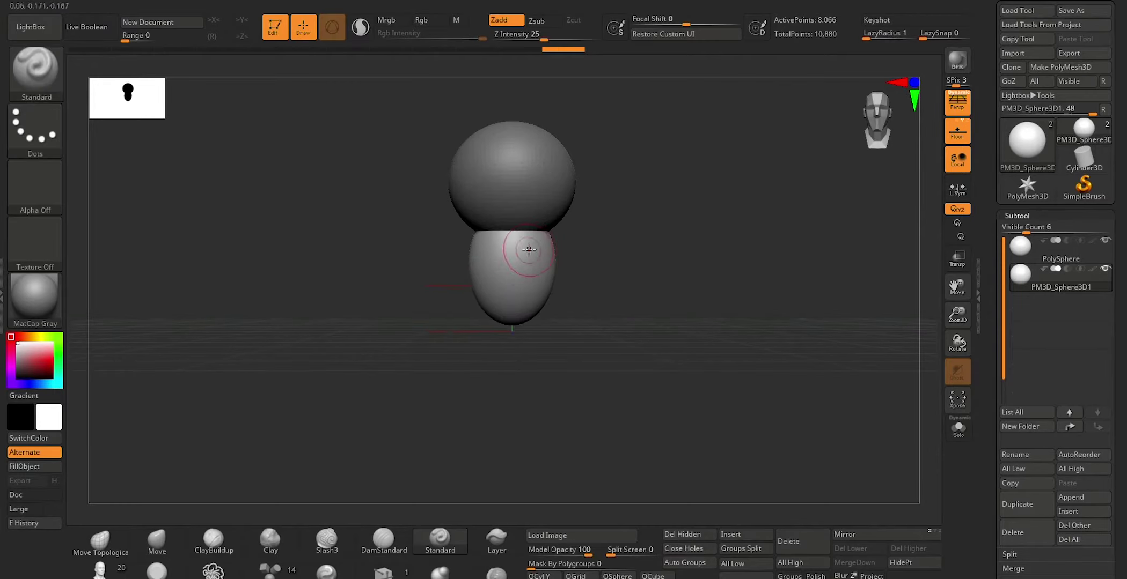
click(957, 101)
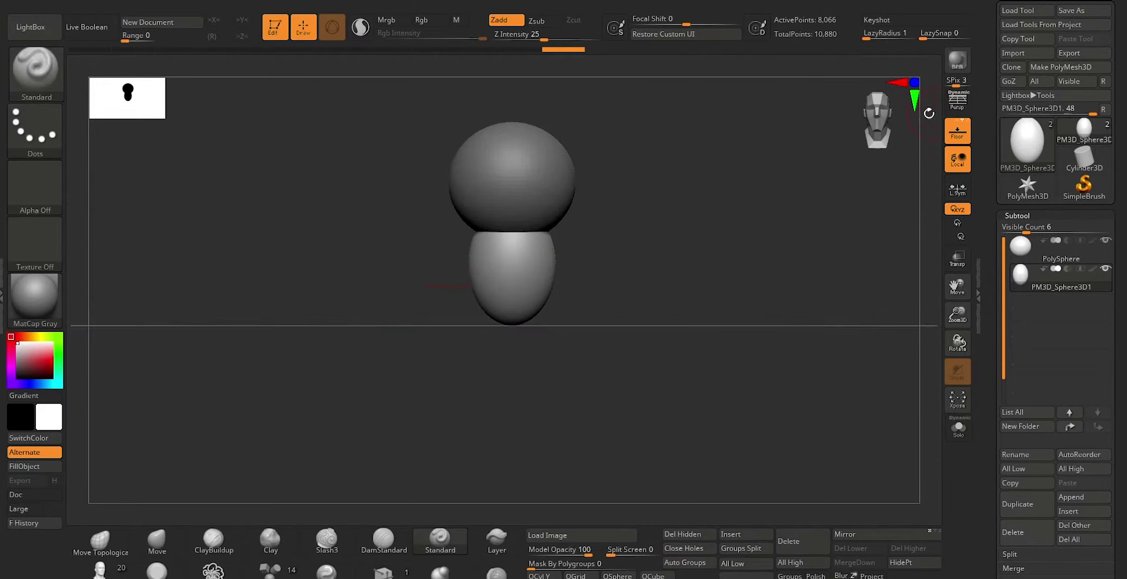
alt+drag(624, 237, 606, 279)
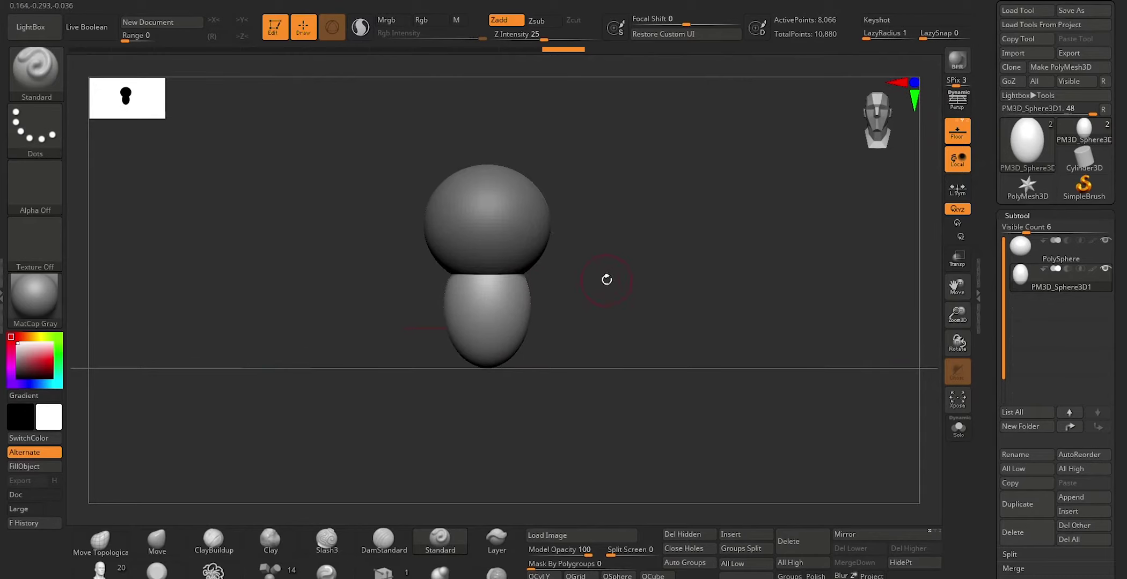
Insert another Sphere3D subtool and scale it down small
click(729, 534)
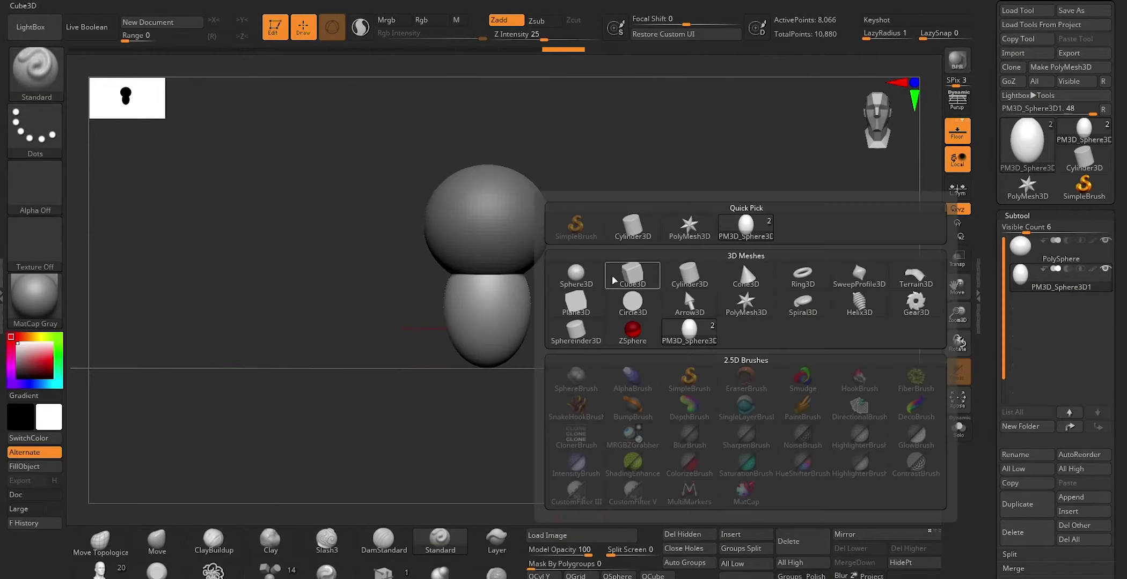
click(576, 275)
key(e)
mouse_move(478, 320)
mouse_down()
mouse_move(791, 290)
mouse_move(774, 294)
mouse_up()
Move the small sphere below the body, stretch it into an egg, and place it at the lower right as a leg
drag(487, 259, 461, 393)
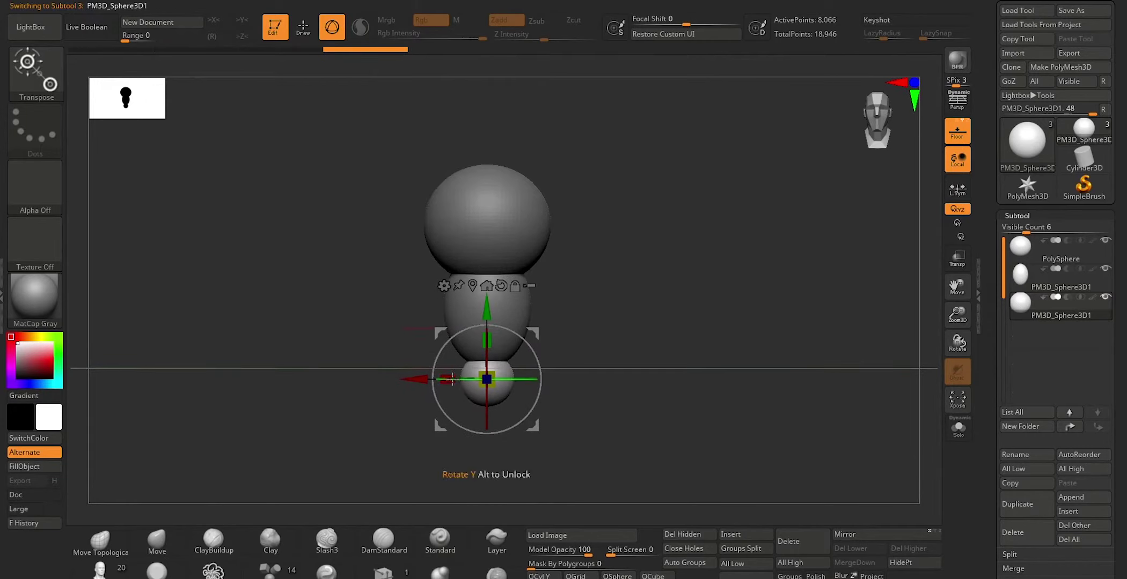
drag(481, 371, 491, 373)
drag(481, 336, 486, 335)
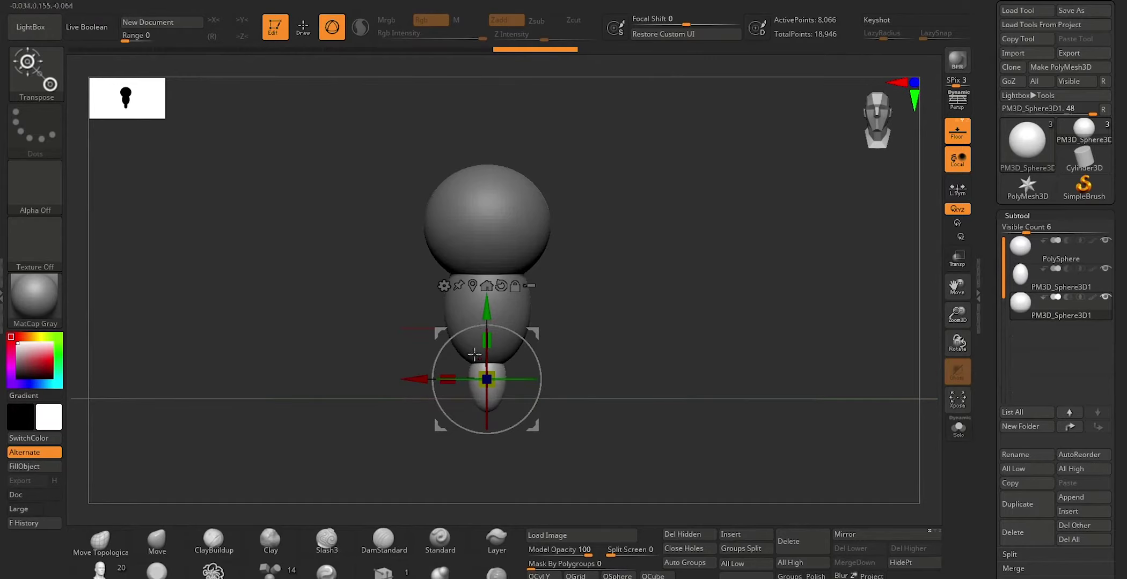
drag(487, 379, 504, 380)
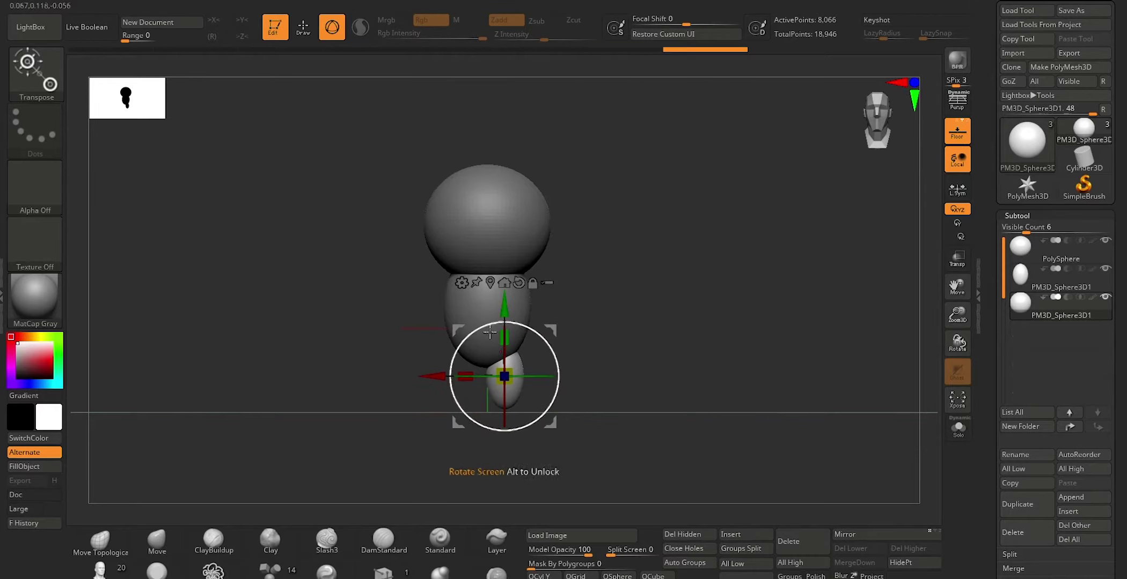
mouse_move(441, 375)
mouse_down()
mouse_move(468, 353)
mouse_move(461, 364)
mouse_up()
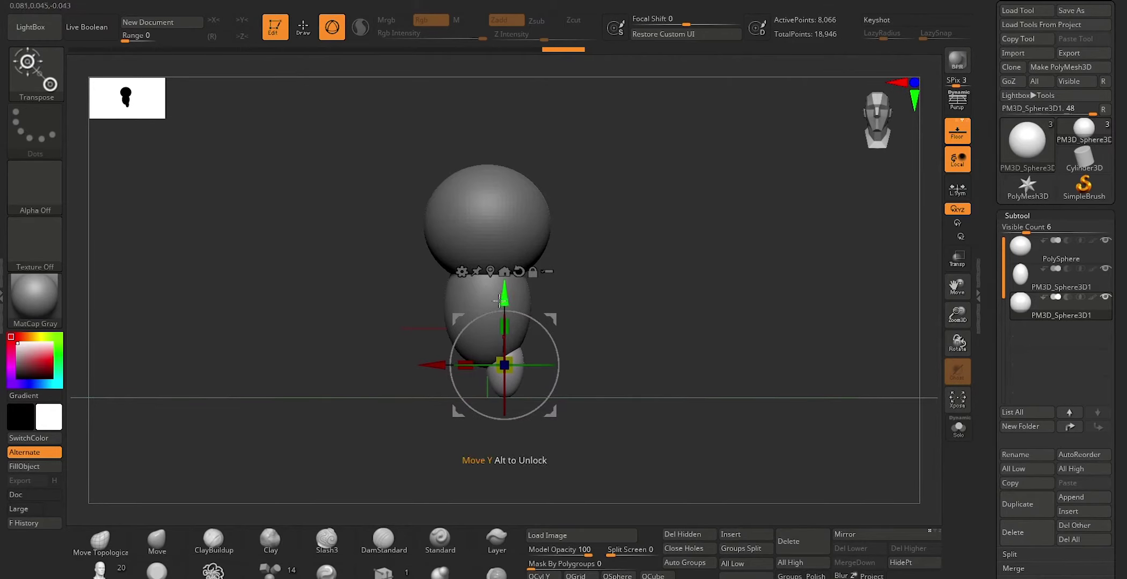
key(q)
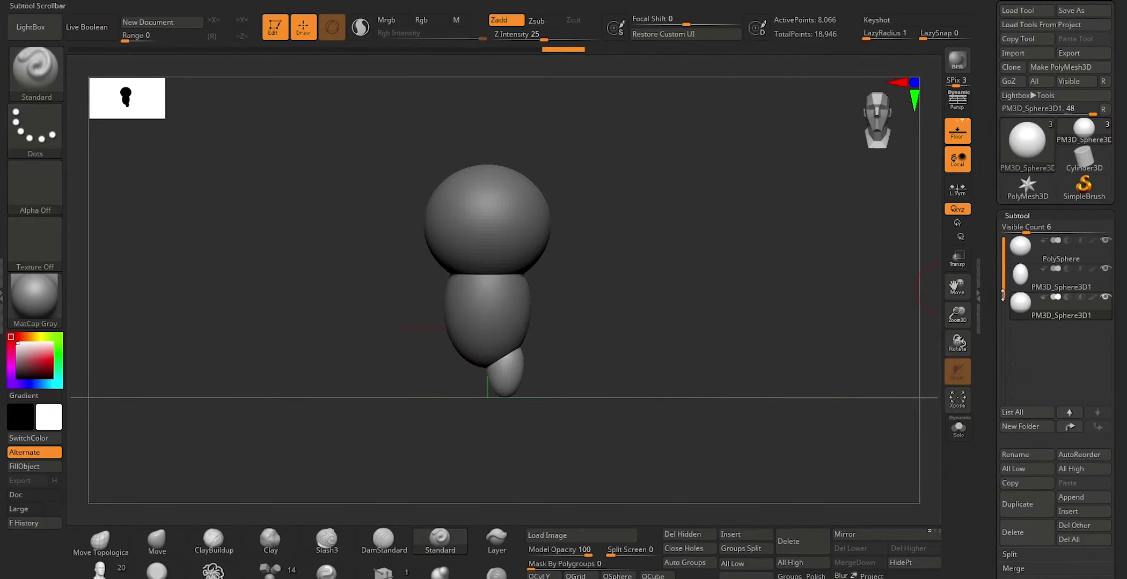
Try a duplicated, mirrored leg, delete it, and reposition the original leg
drag(714, 295, 659, 307)
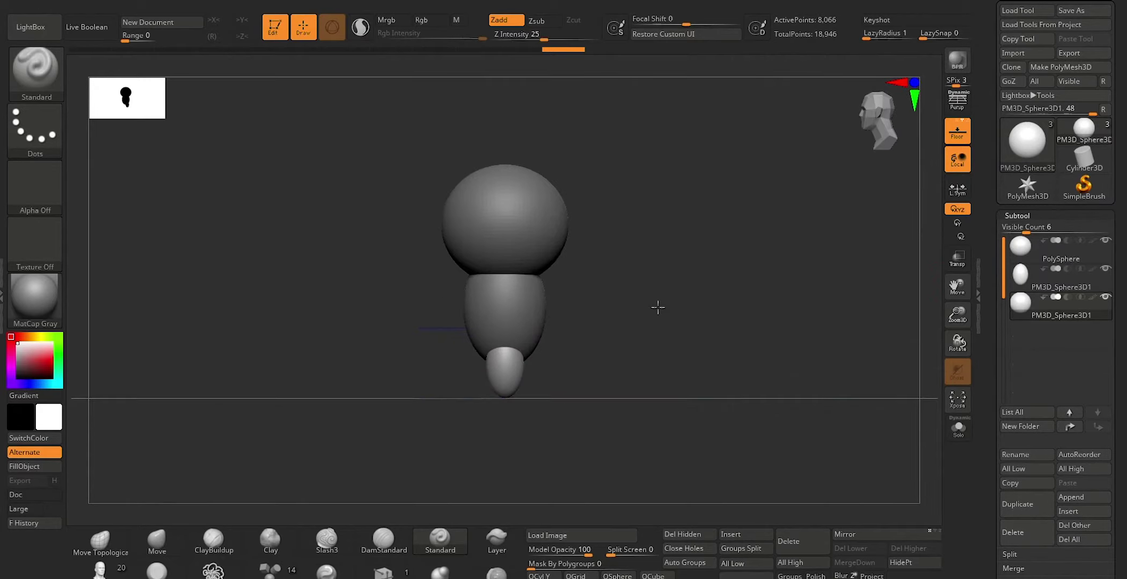
click(1013, 503)
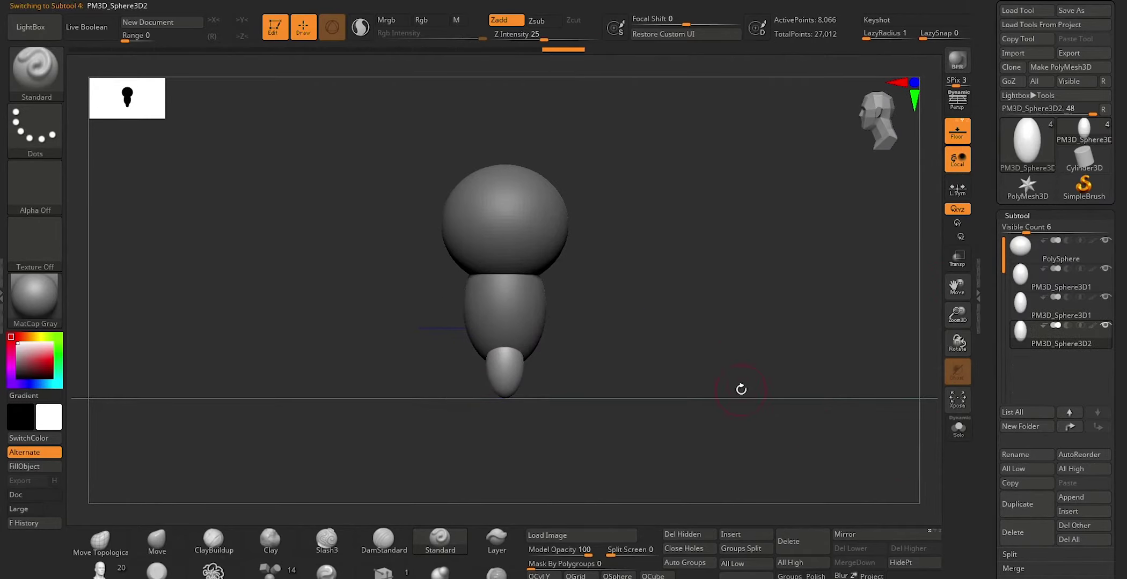
click(844, 534)
mouse_move(659, 333)
mouse_down()
mouse_move(720, 337)
mouse_move(654, 343)
mouse_up()
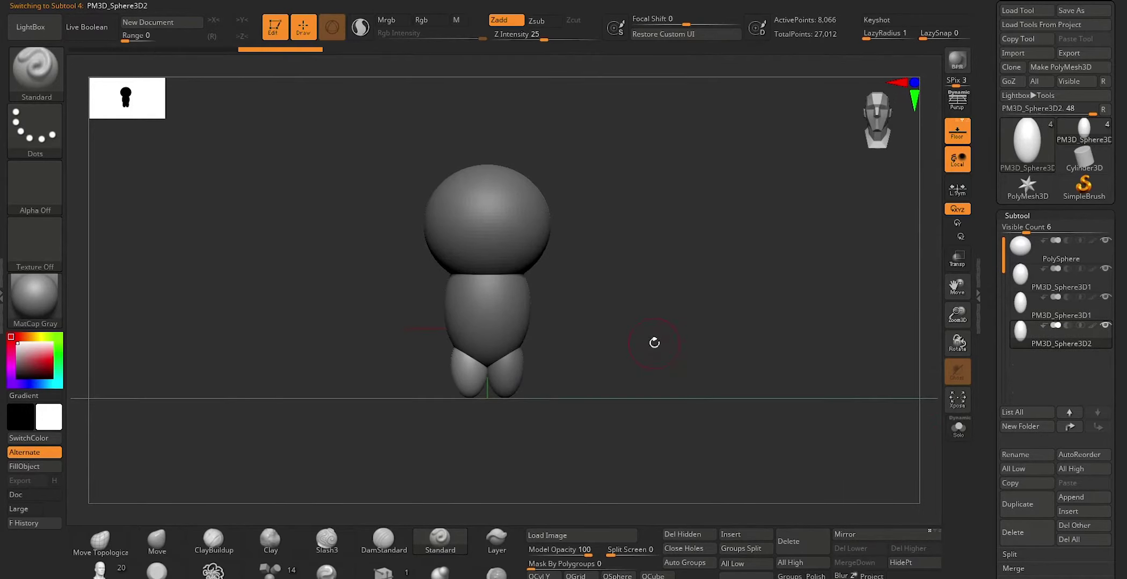
click(1025, 532)
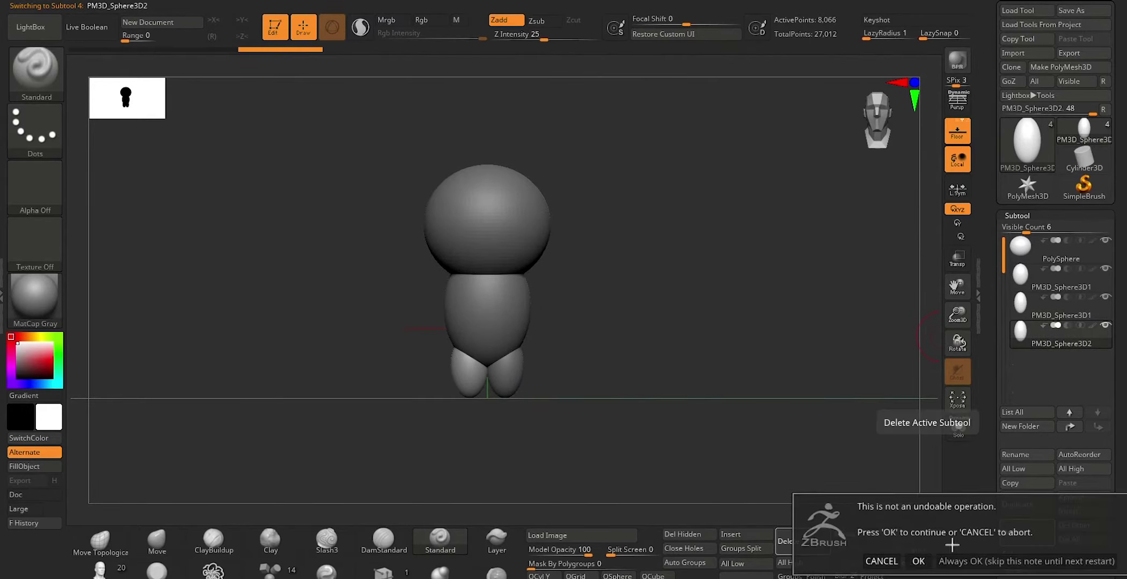
click(848, 559)
key(w)
drag(475, 317, 439, 370)
key(q)
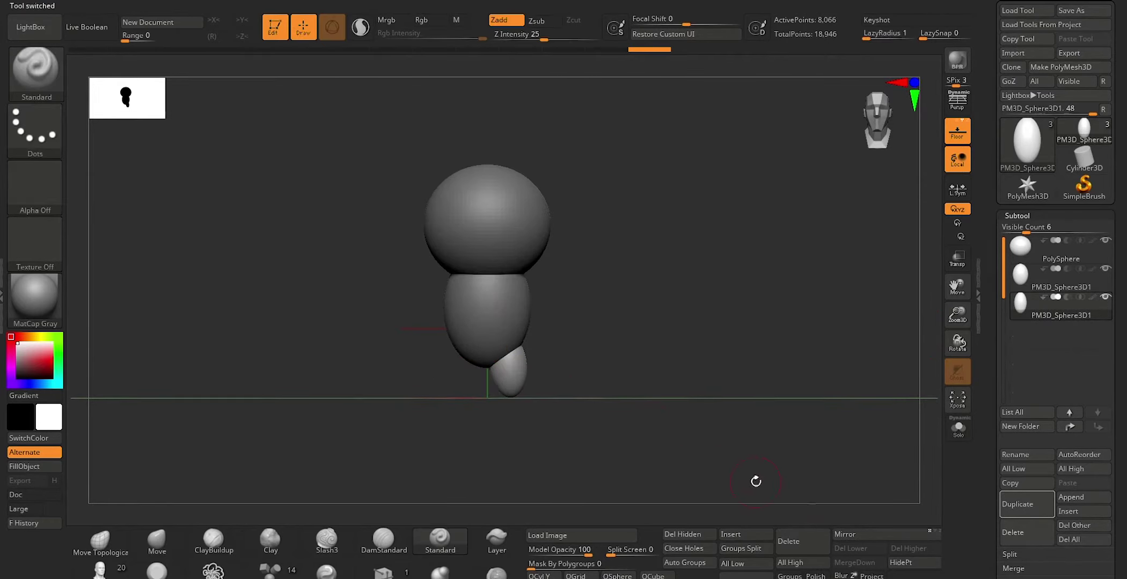
Duplicate the leg and mirror it to the opposite side as the second leg
click(1020, 507)
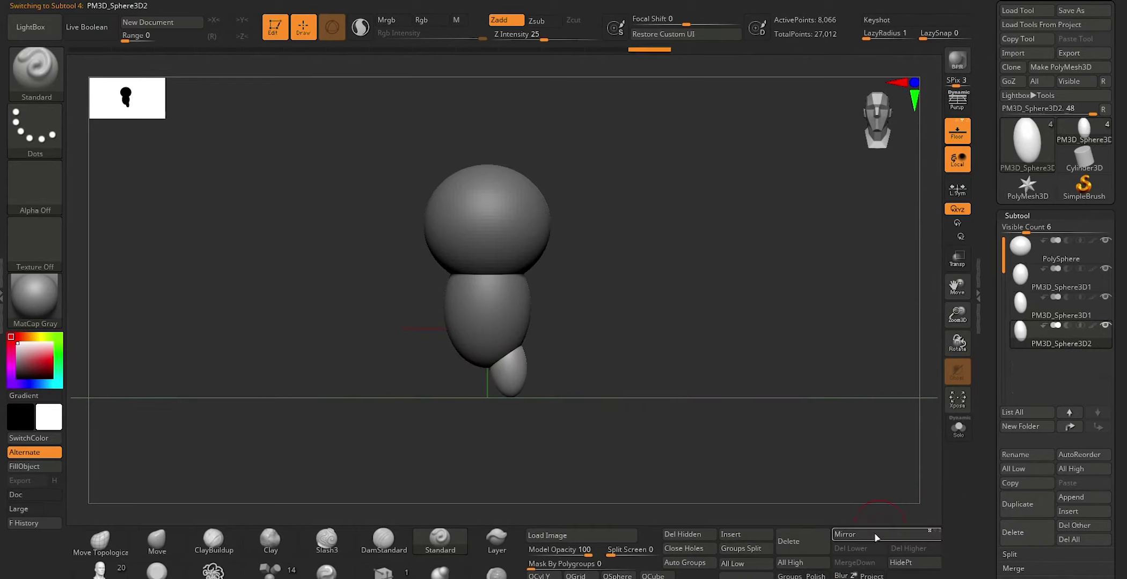
click(842, 534)
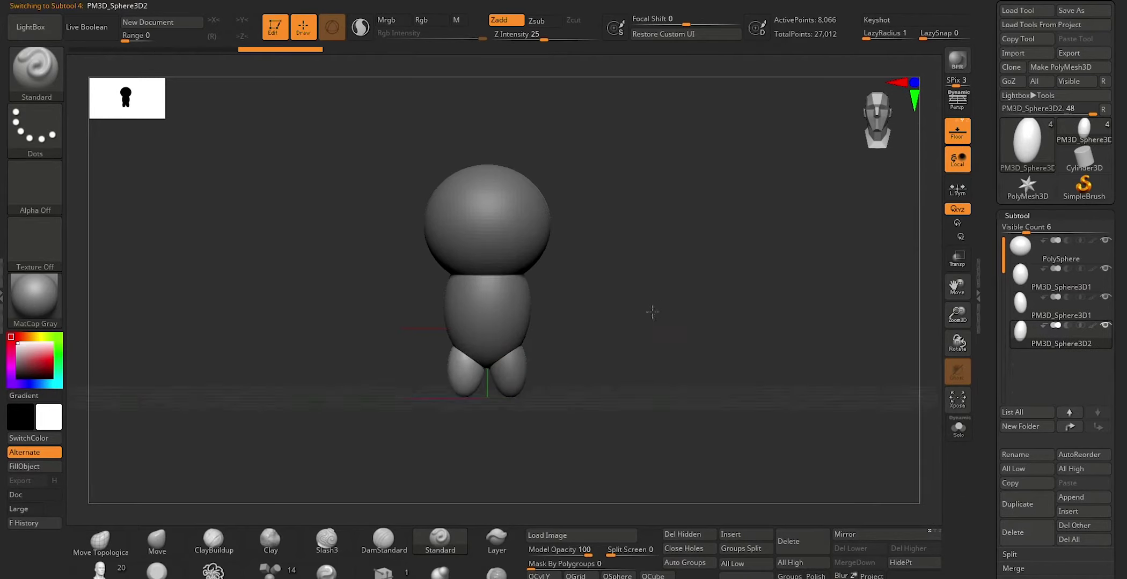
drag(652, 312, 601, 315)
shift+drag(479, 366, 397, 391)
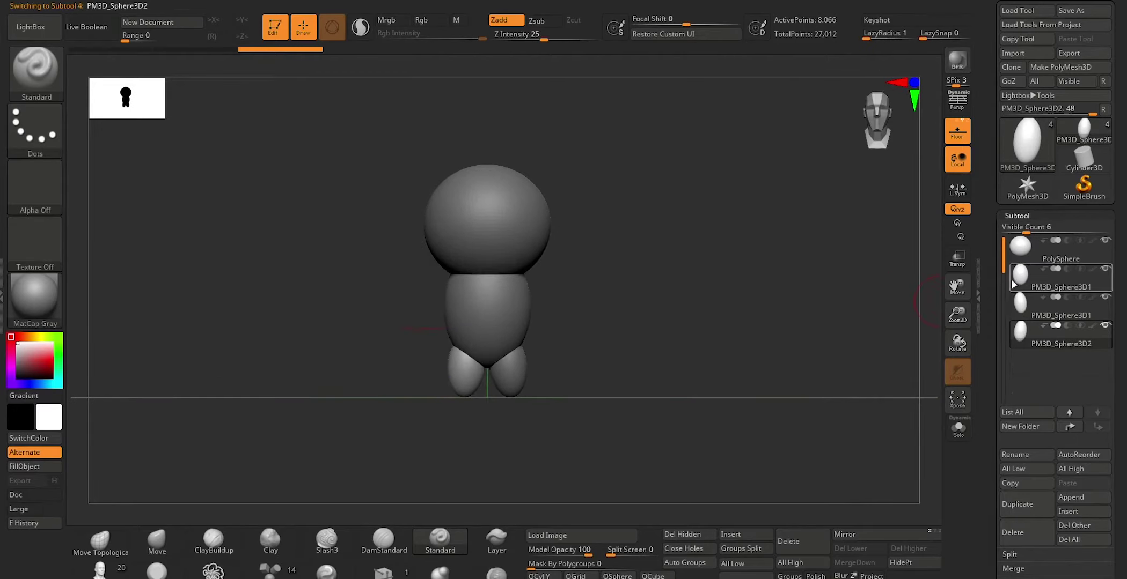
Merge Down the two legs together, then merge them into the body subtool
click(1020, 302)
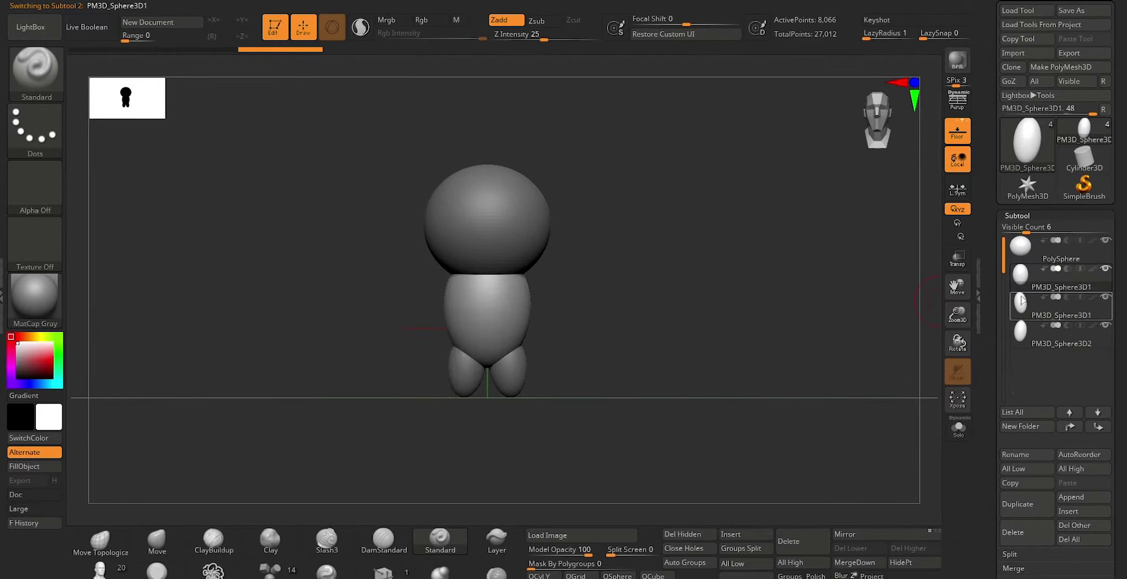
click(854, 562)
key(Return)
click(854, 562)
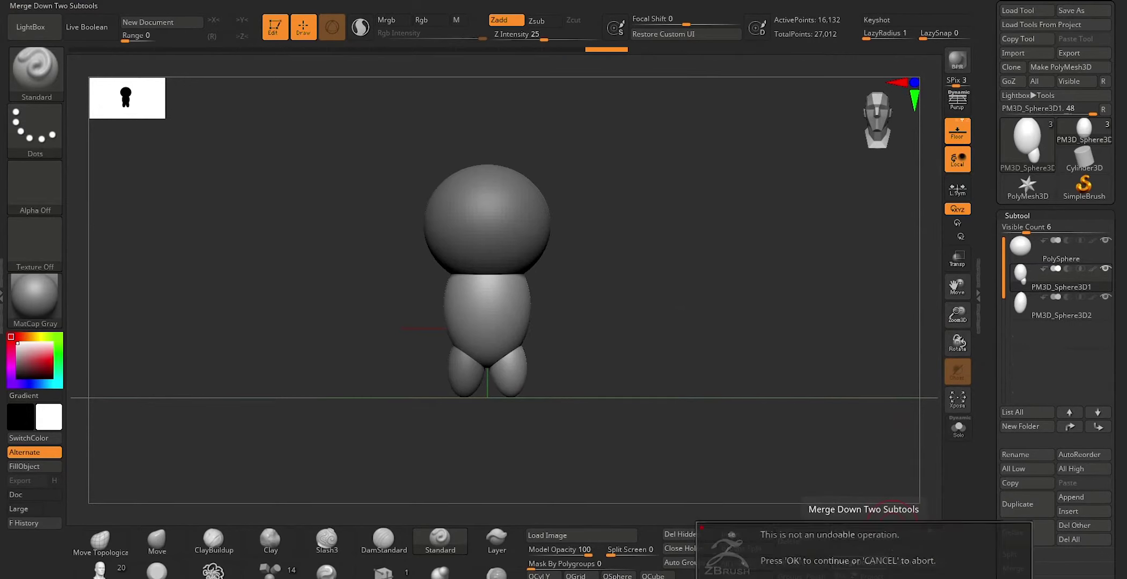
key(Return)
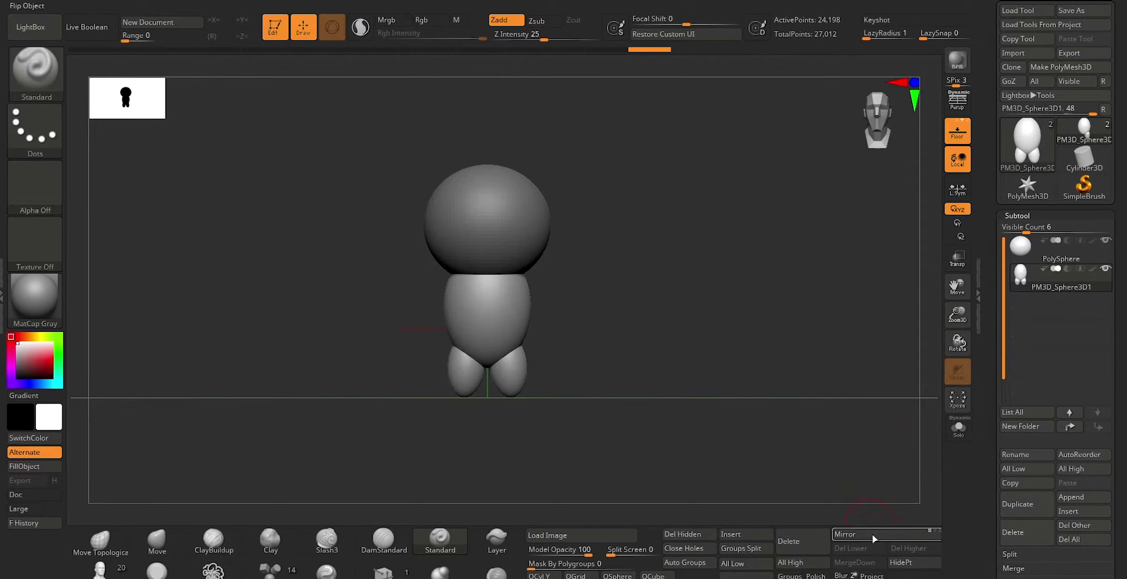
Move the head sphere slightly down onto the body, undoing and redoing to compare
key(w)
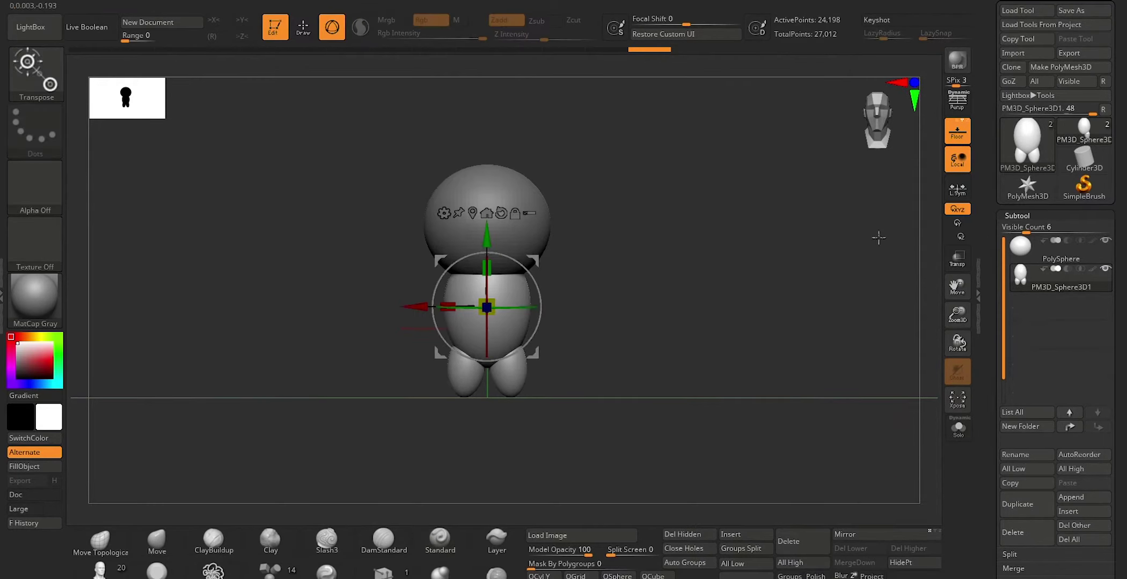
click(1036, 250)
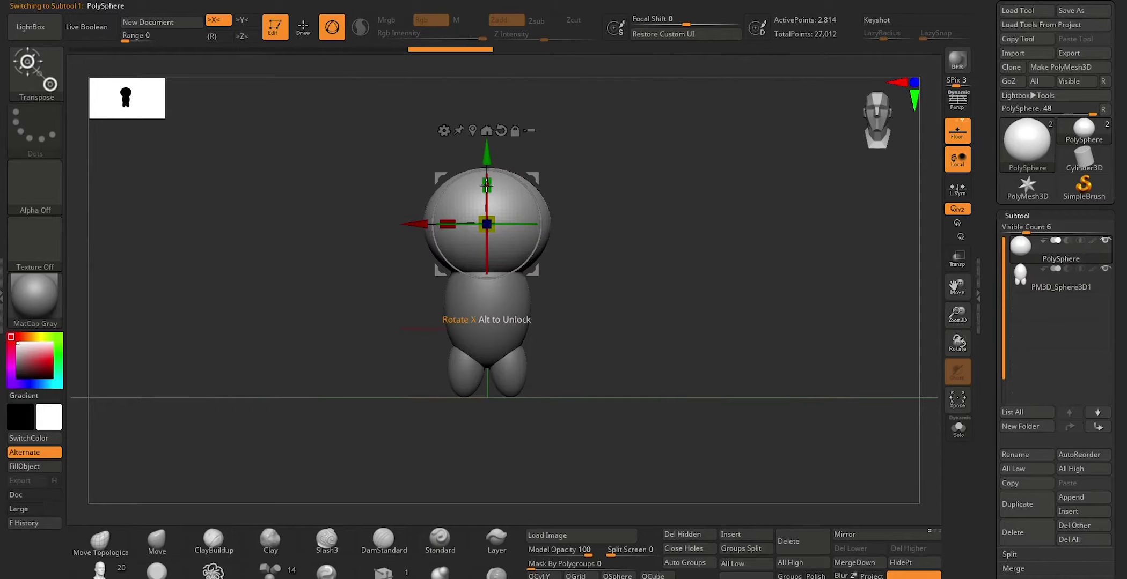
drag(487, 183, 486, 157)
key(q)
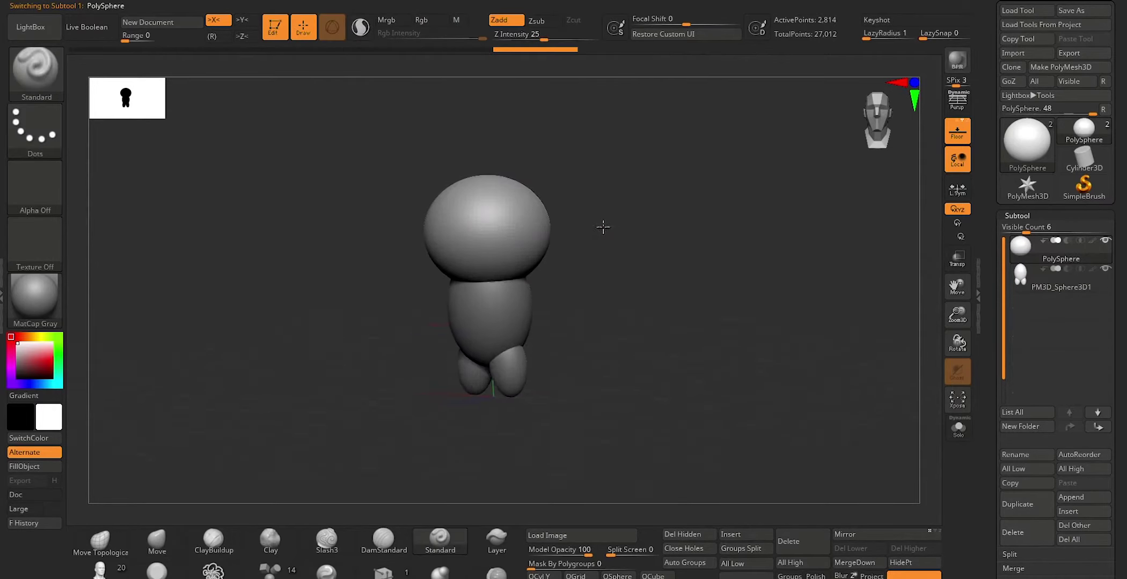
shift+drag(599, 226, 569, 224)
shift+drag(377, 422, 433, 415)
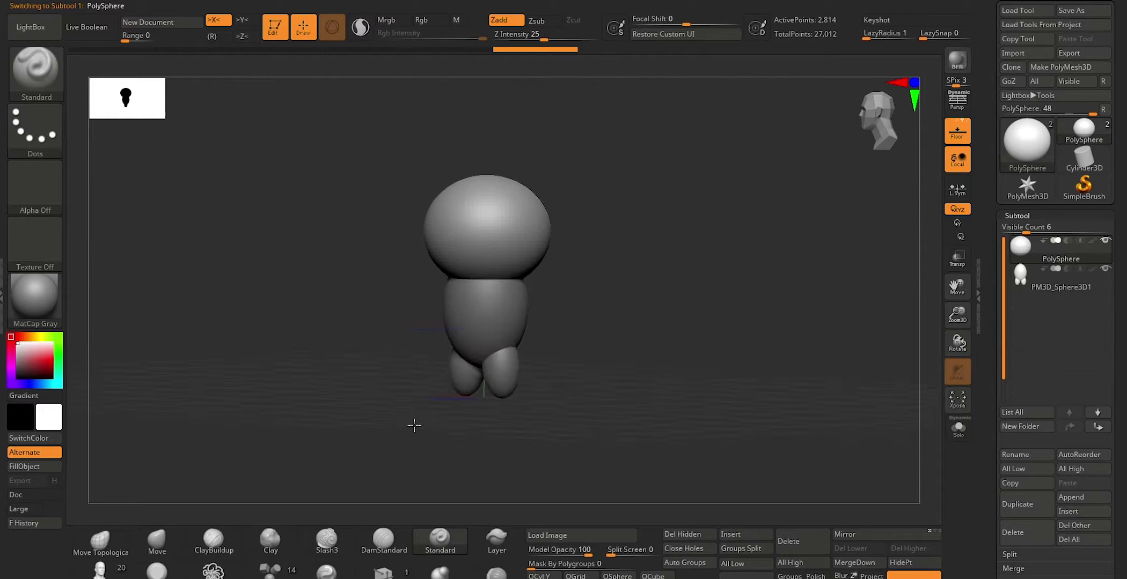
key(ctrl+z)
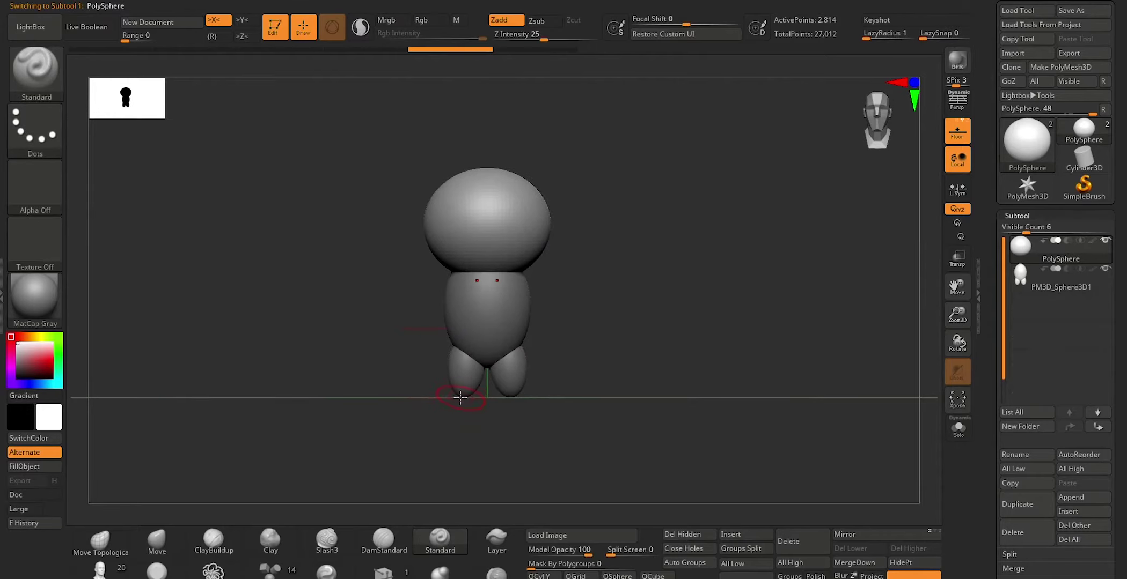
click(577, 48)
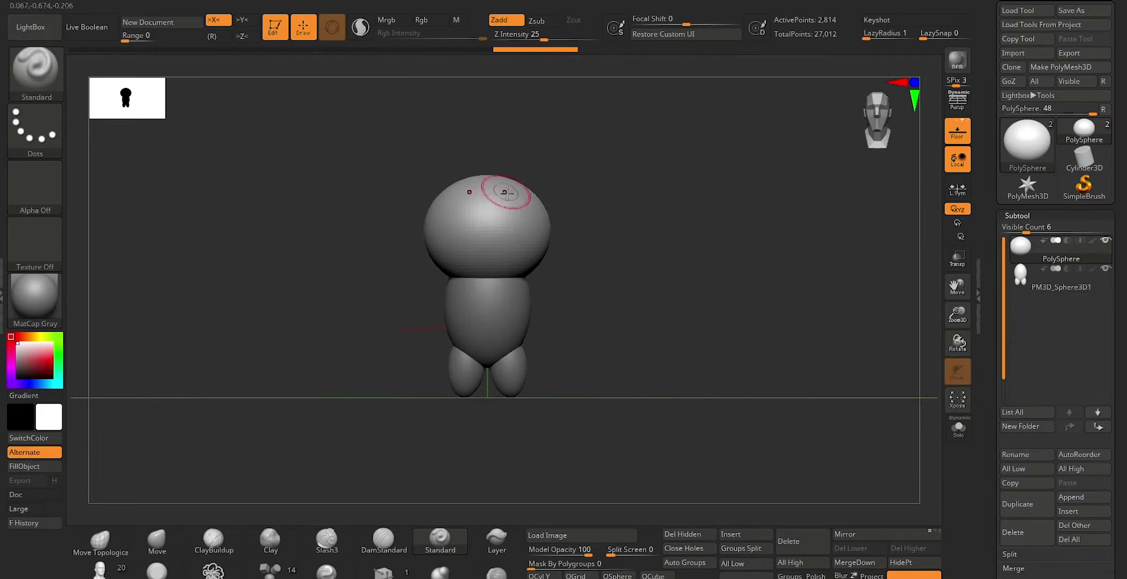
drag(769, 305, 674, 314)
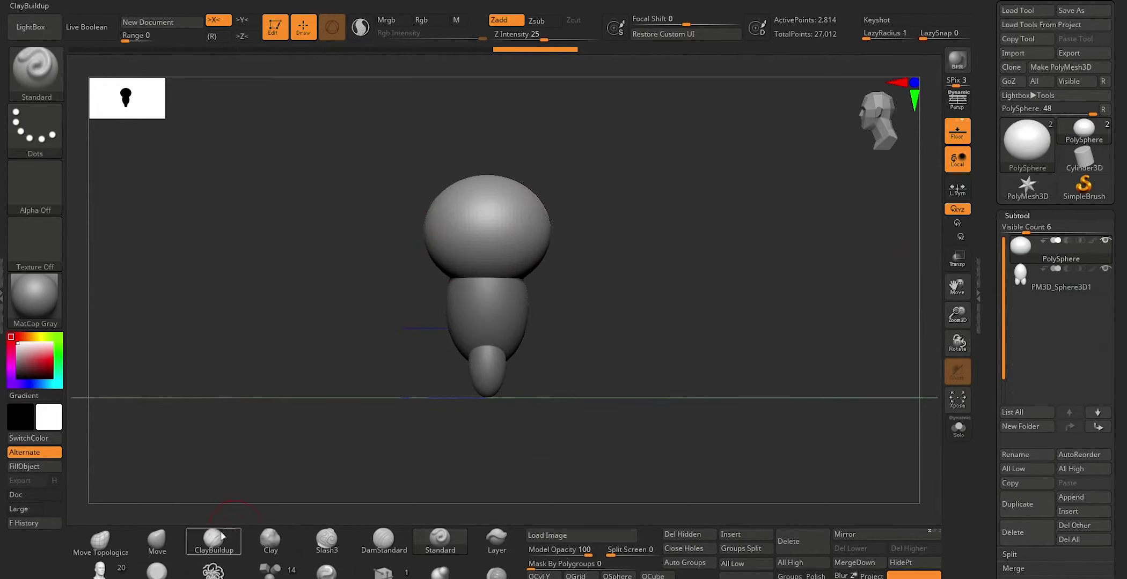
Select the Move brush and make its Draw Size much larger
click(157, 542)
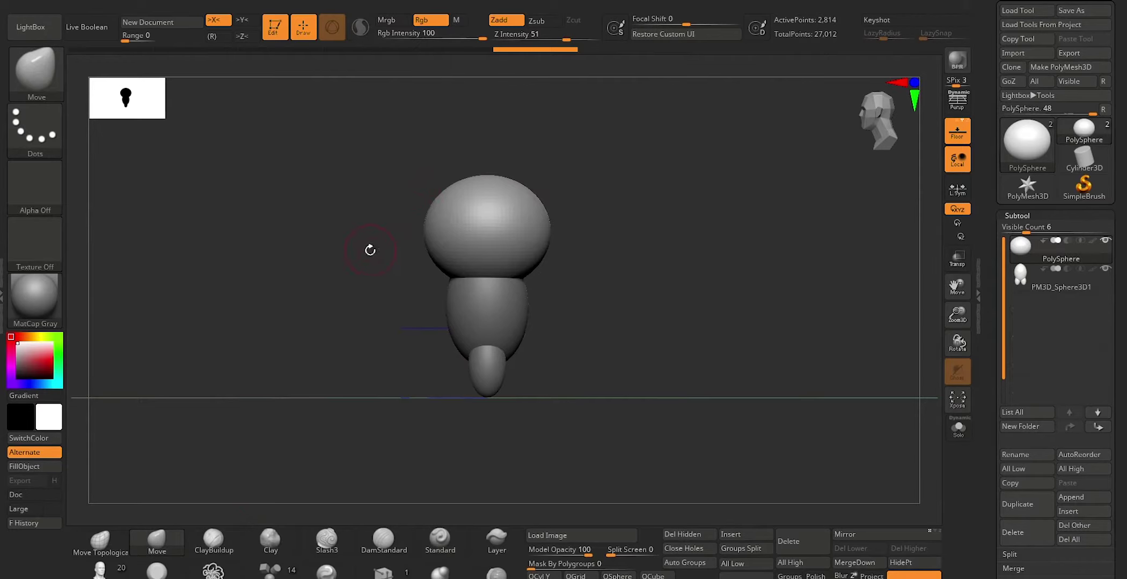
drag(325, 322, 391, 325)
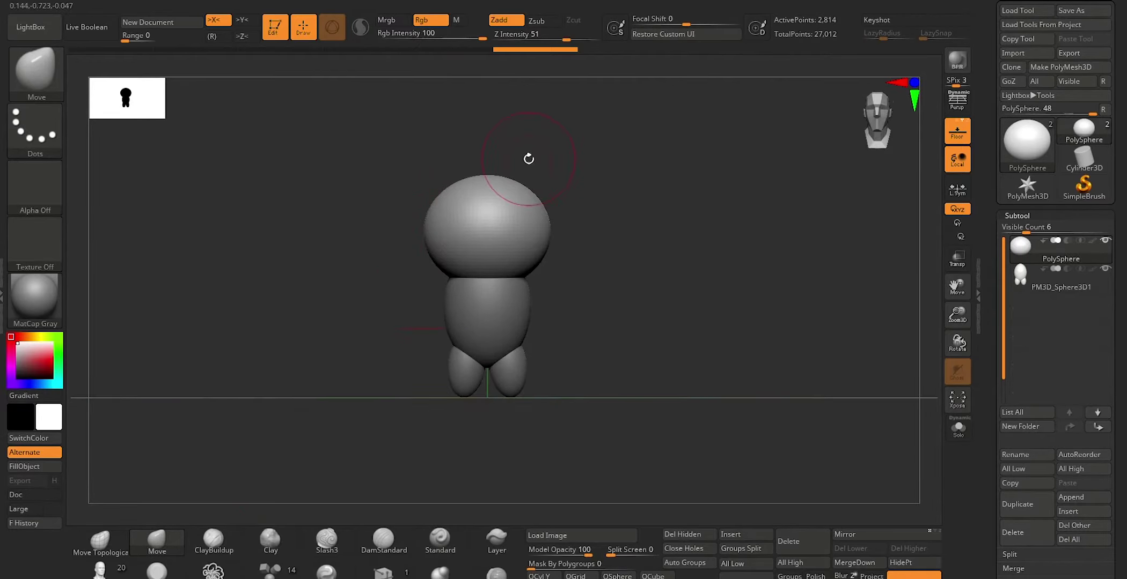
drag(571, 220, 579, 222)
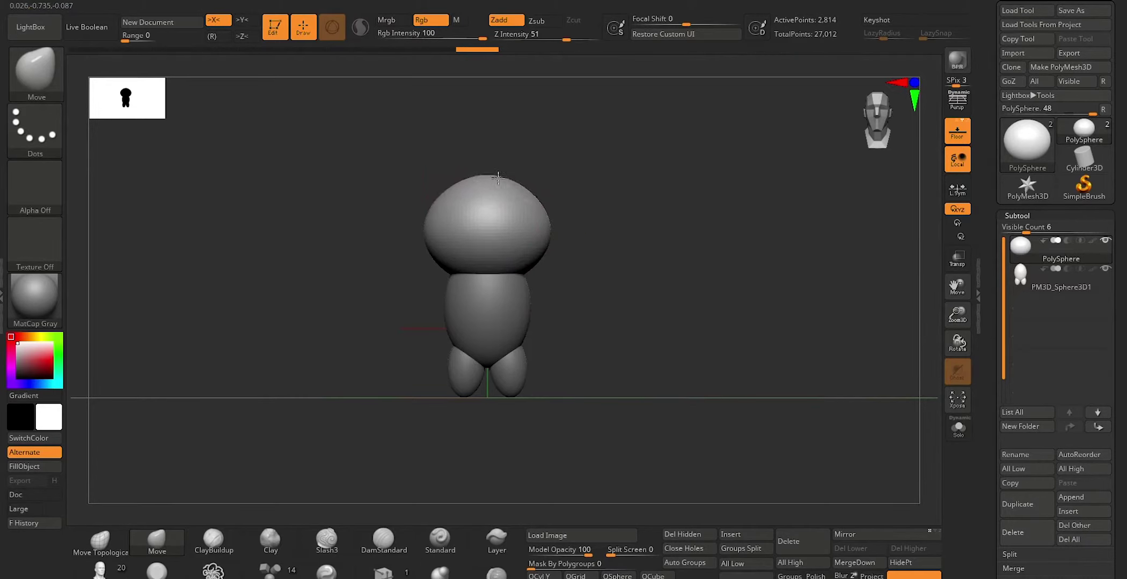
Push the head's edges inward from side and front views to form a wider, flatter oval
drag(575, 189, 542, 193)
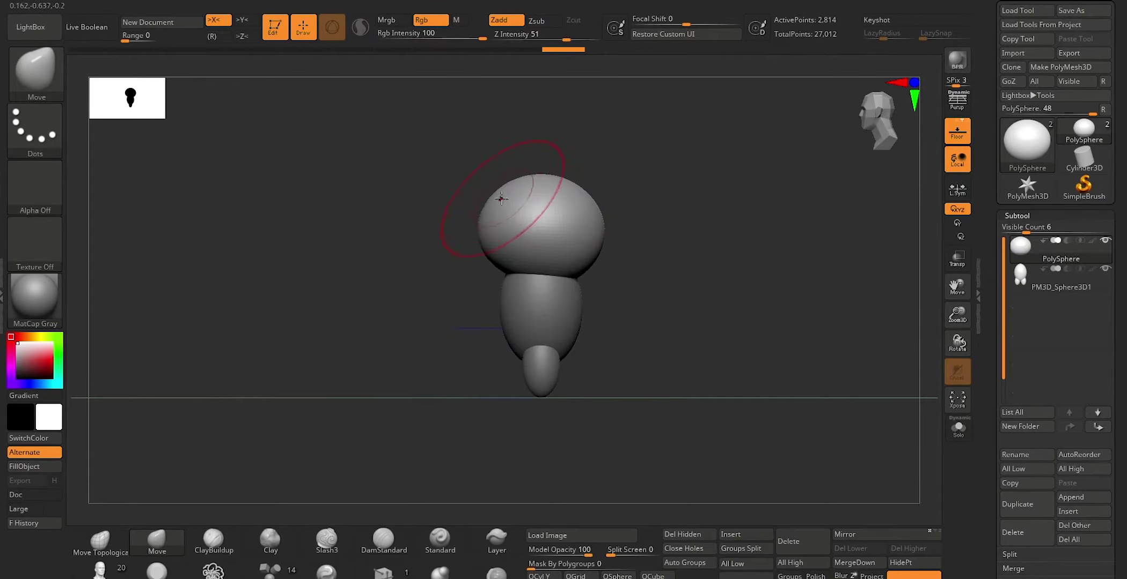
drag(598, 232, 596, 233)
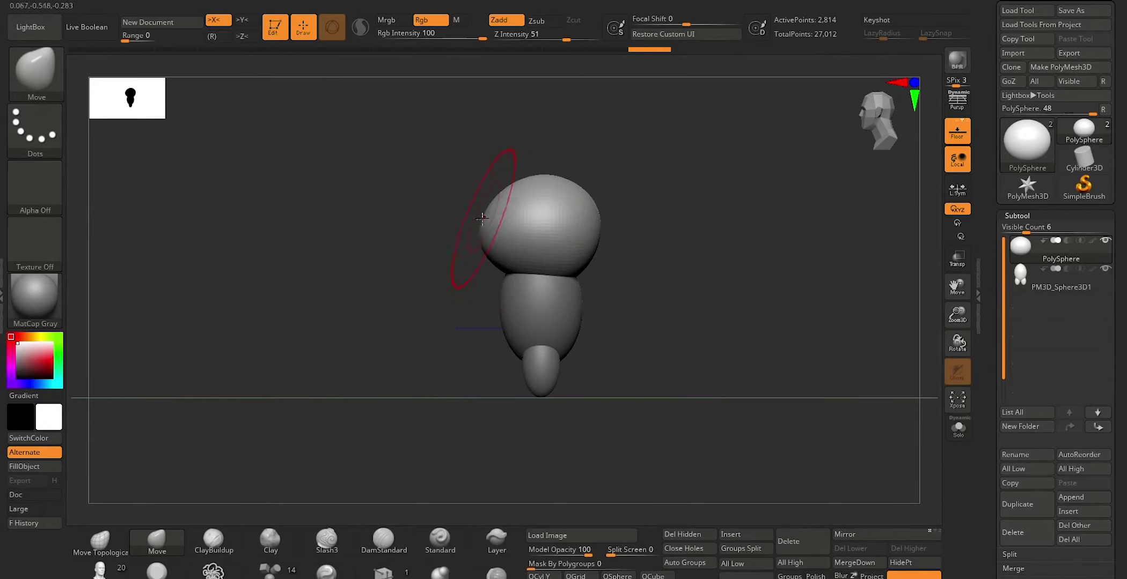
shift+drag(427, 295, 470, 319)
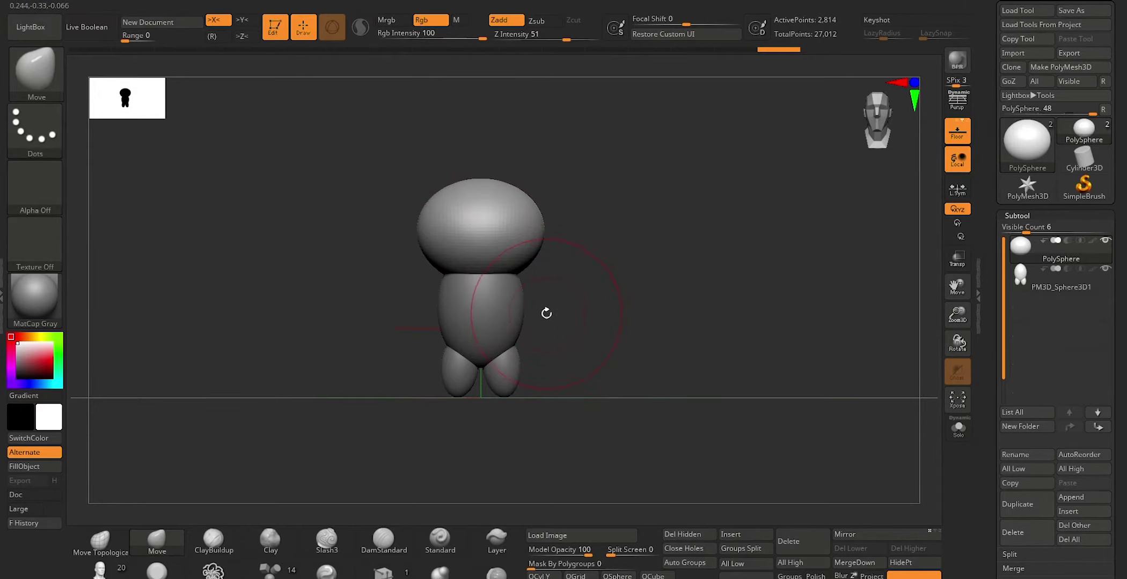
drag(601, 289, 603, 300)
drag(580, 303, 662, 182)
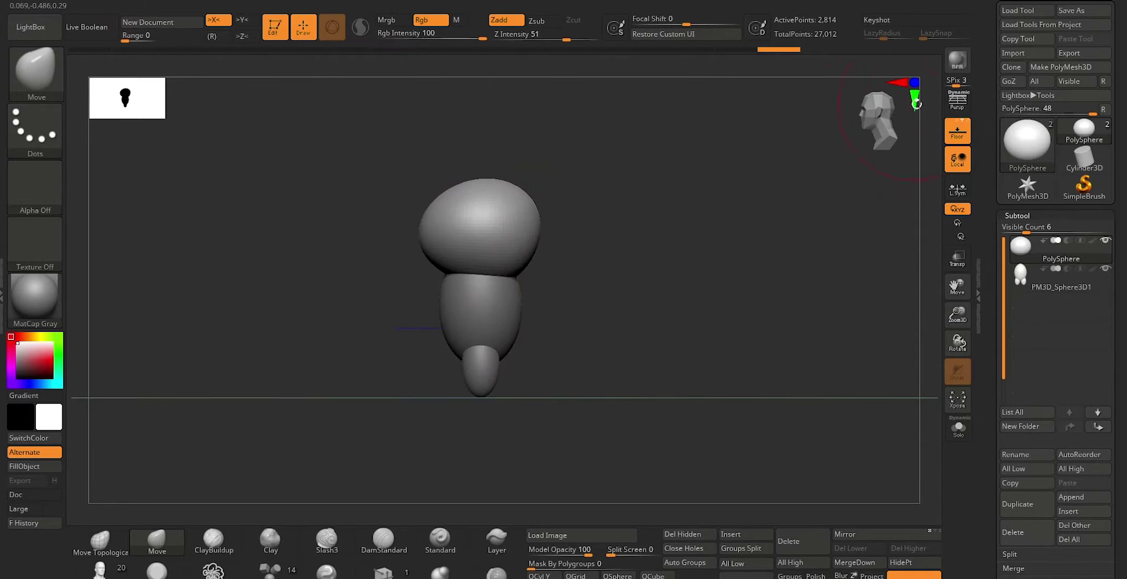
mouse_move(705, 218)
shift+mouse_down()
mouse_move(644, 301)
mouse_move(679, 301)
mouse_move(593, 325)
mouse_move(622, 348)
shift+mouse_up()
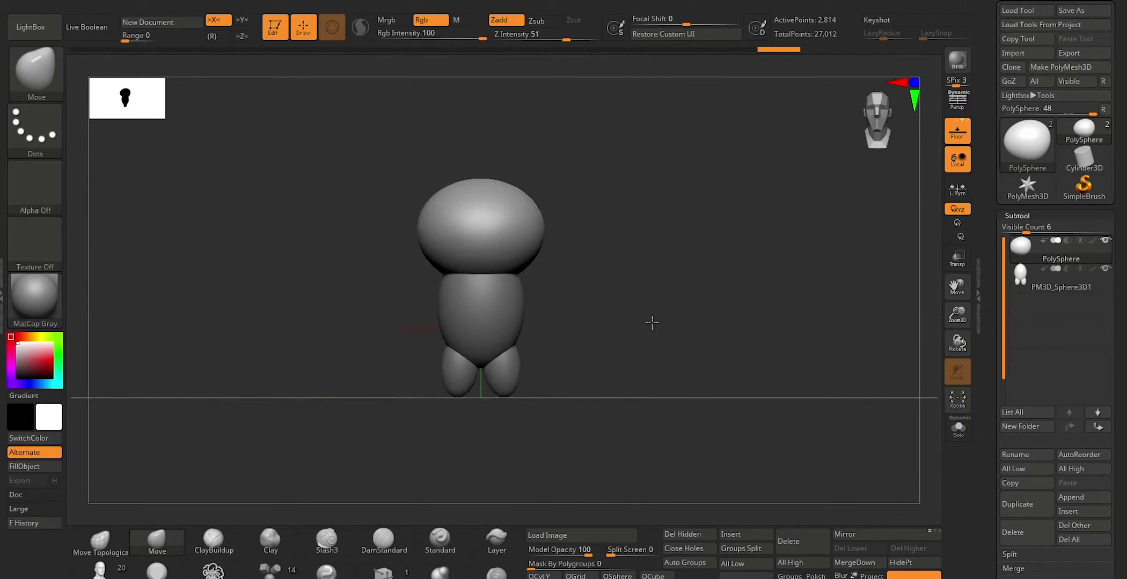
Insert a new Sphere3D subtool, shrink it, and slide it to the body's right side
click(734, 537)
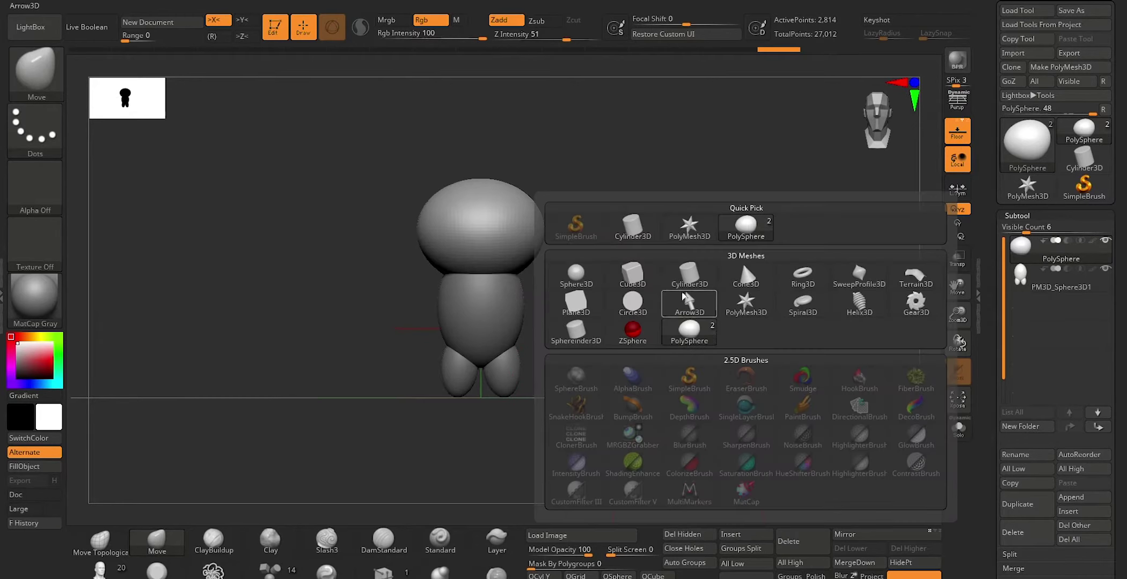
click(576, 273)
drag(480, 328, 786, 254)
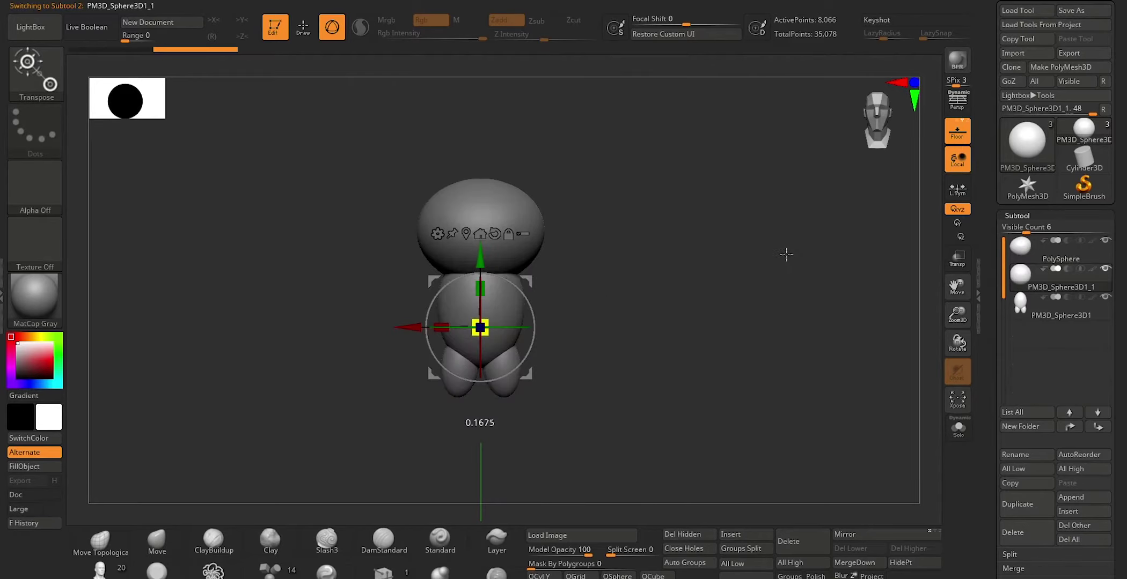
drag(441, 328, 609, 322)
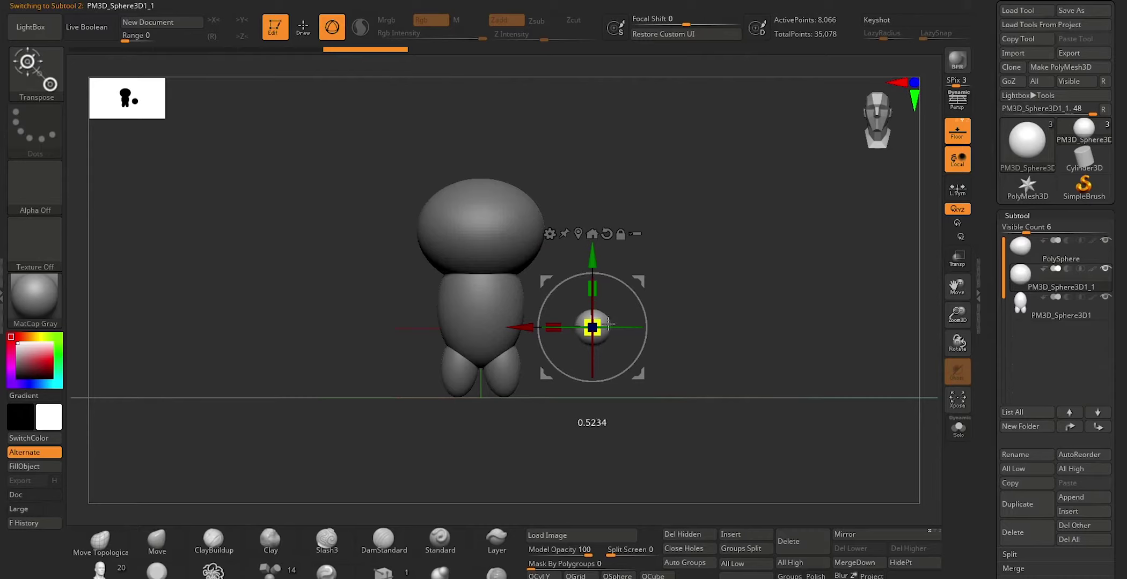
Stretch the sphere into an oval, tilt it about 26°, and set it against the body as an arm
drag(593, 289, 598, 270)
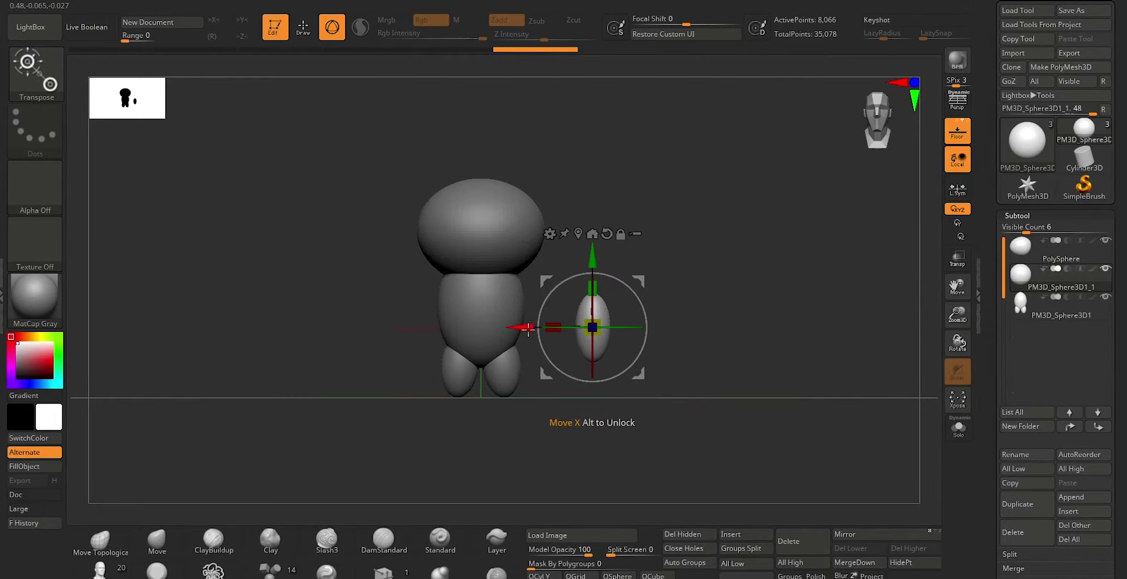
mouse_move(565, 263)
mouse_down()
mouse_move(531, 278)
mouse_move(479, 275)
mouse_up()
drag(510, 351, 499, 351)
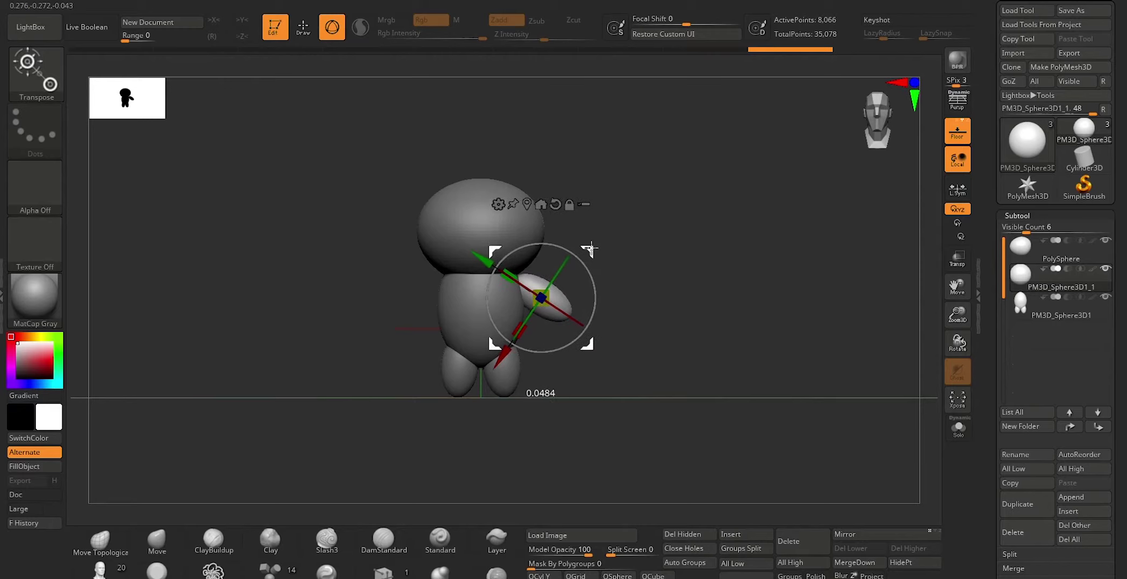
key(q)
mouse_move(651, 262)
mouse_down()
mouse_move(639, 297)
mouse_move(618, 299)
mouse_up()
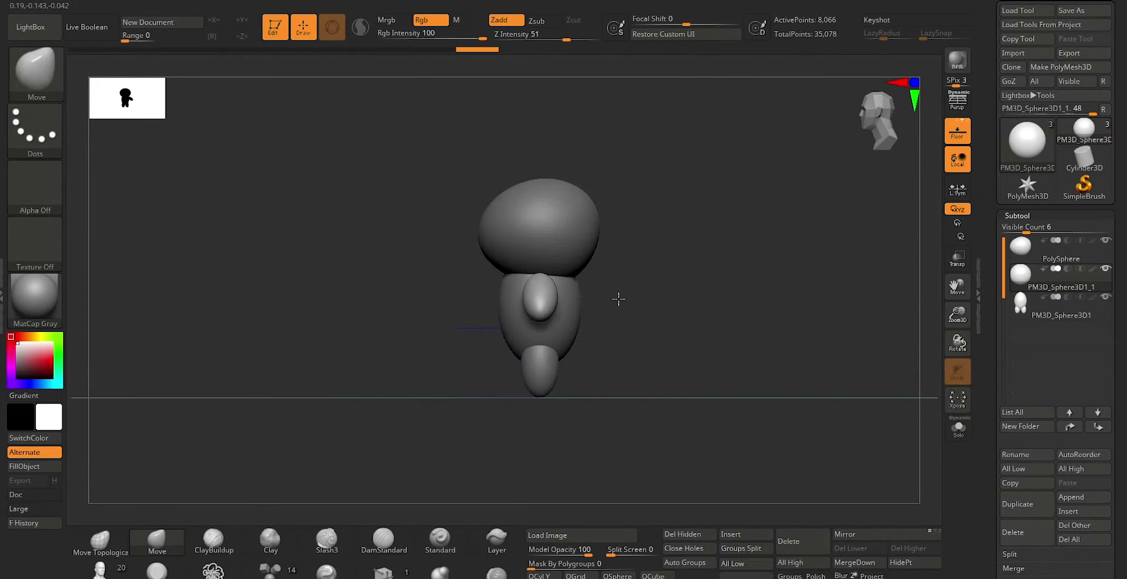
mouse_move(476, 441)
mouse_down()
mouse_move(551, 439)
mouse_move(541, 440)
mouse_move(549, 422)
mouse_up()
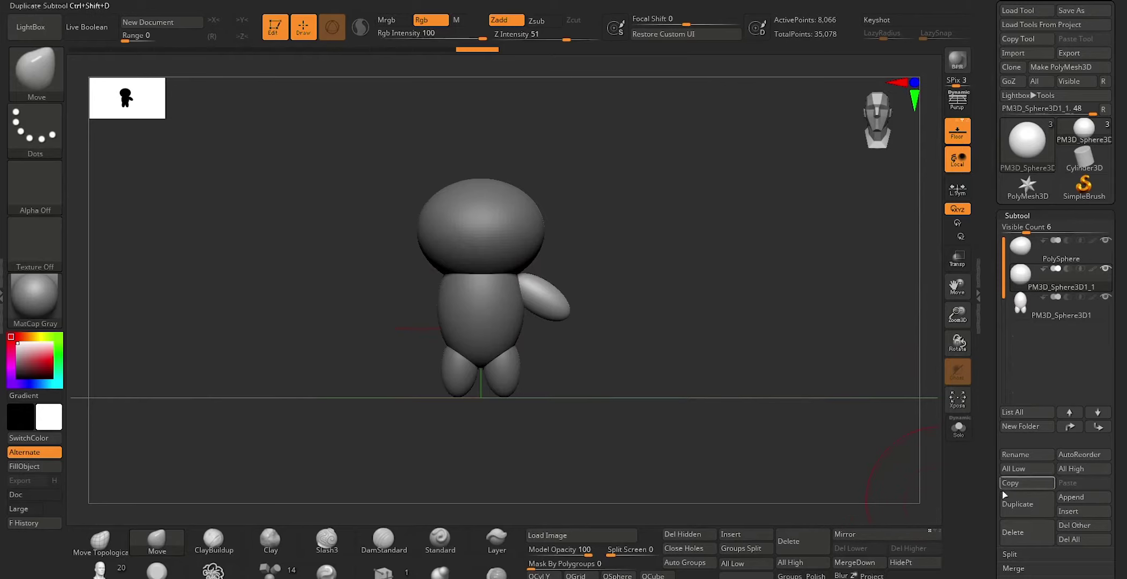
Duplicate the arm and mirror the copy to the body's left side
click(1012, 504)
click(858, 534)
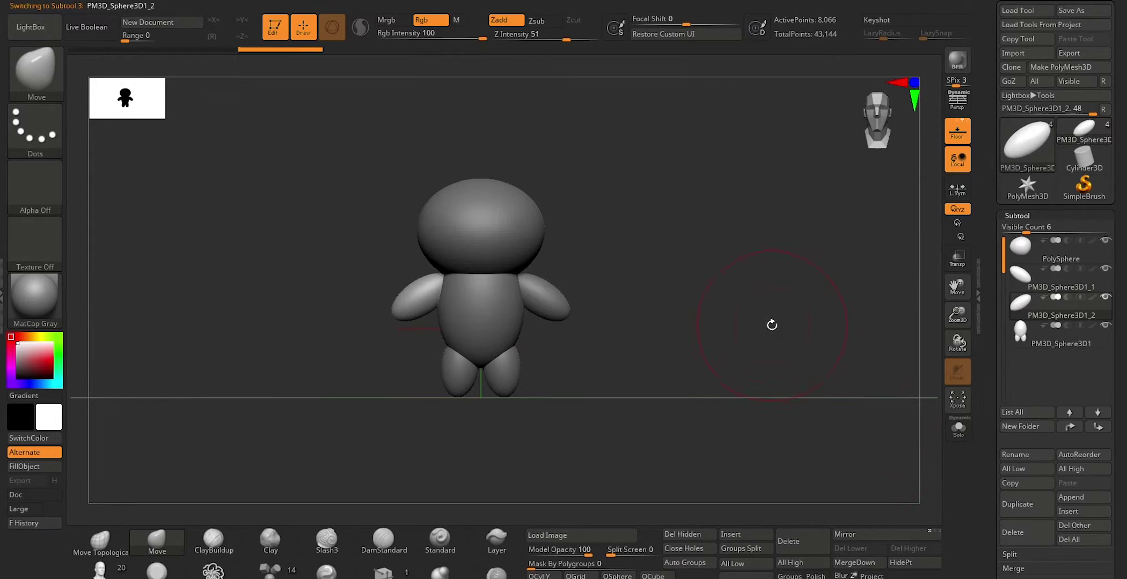
click(1022, 277)
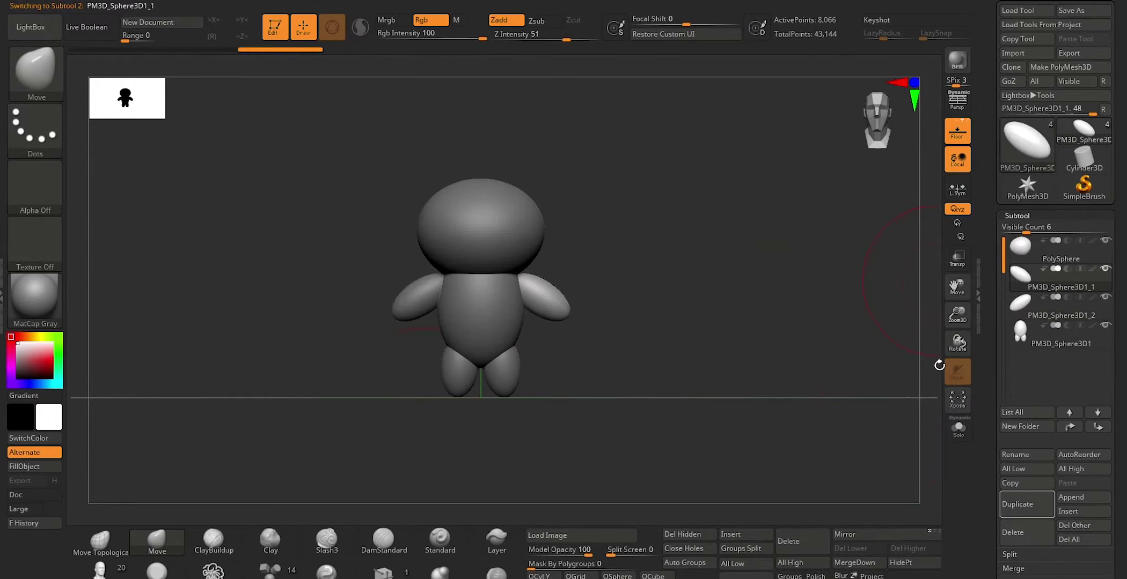
mouse_move(746, 281)
mouse_down()
mouse_move(674, 294)
mouse_move(679, 342)
mouse_move(717, 342)
mouse_up()
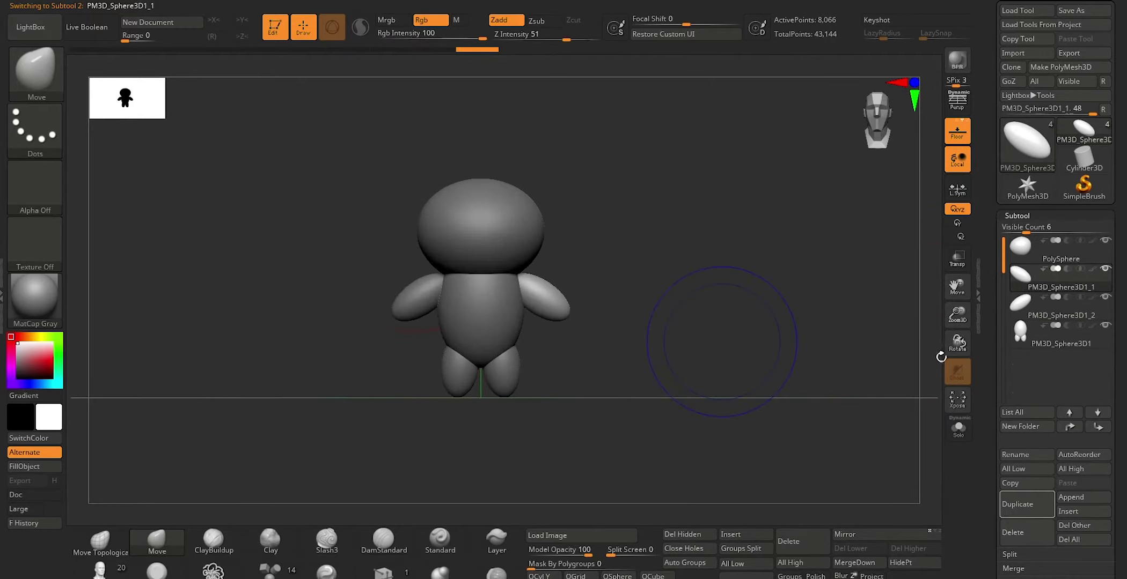
Merge Down both arms into the body, then merge the head sphere with it
click(1012, 532)
key(Return)
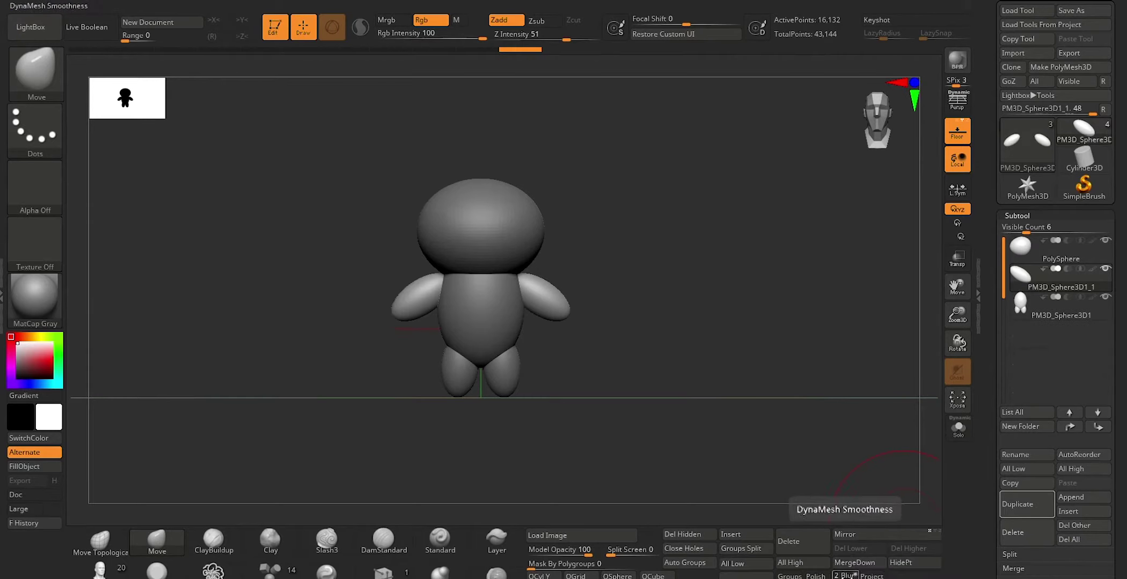
click(862, 563)
key(Return)
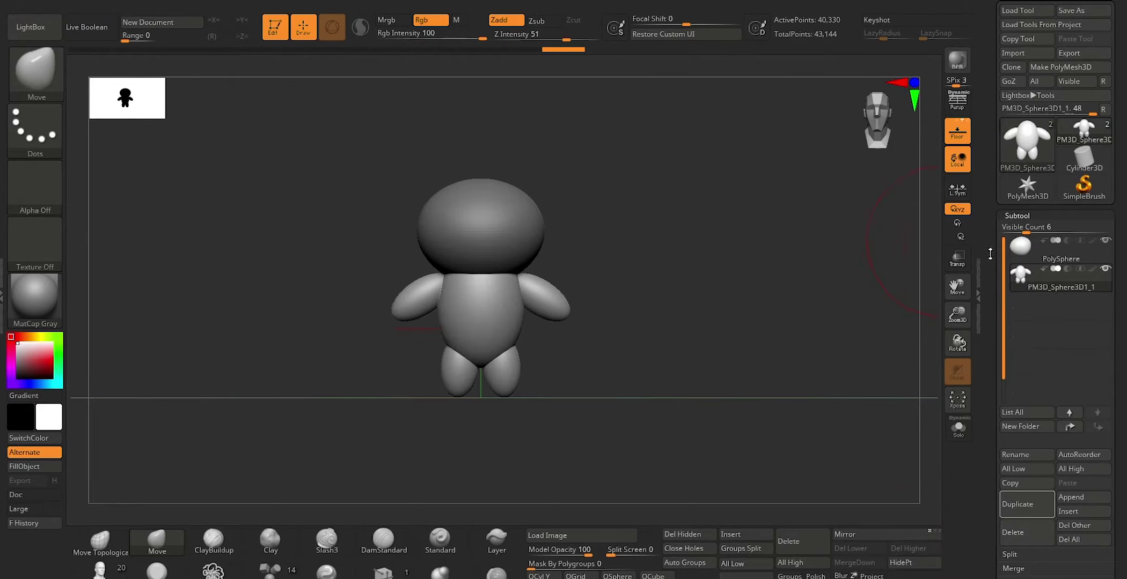
click(1041, 248)
click(862, 564)
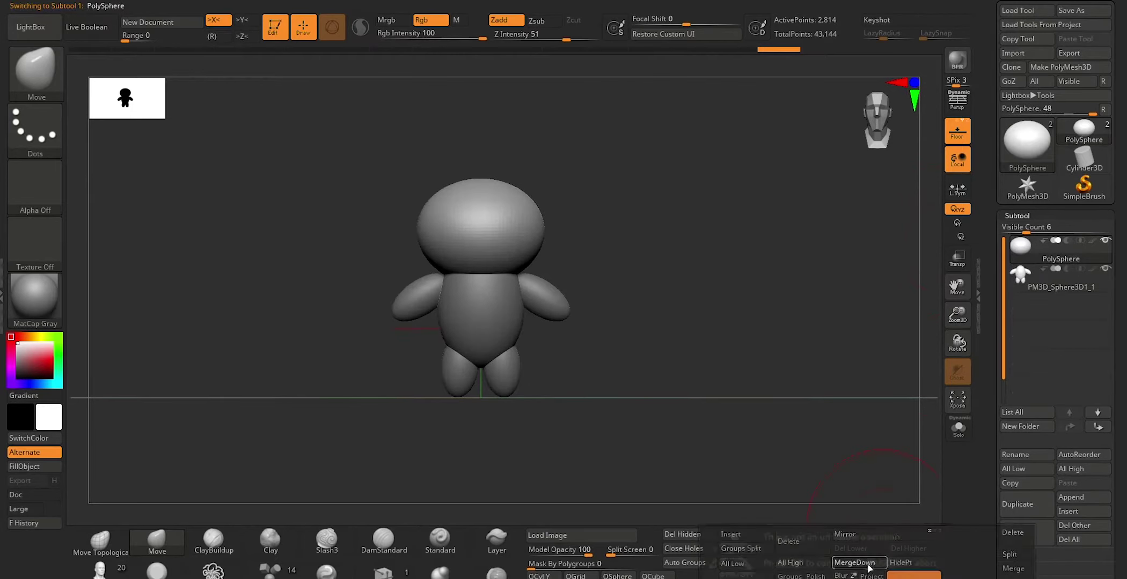
Confirm the head merge, switch DynaMesh off, and check the polygroups with Polyframe
key(Return)
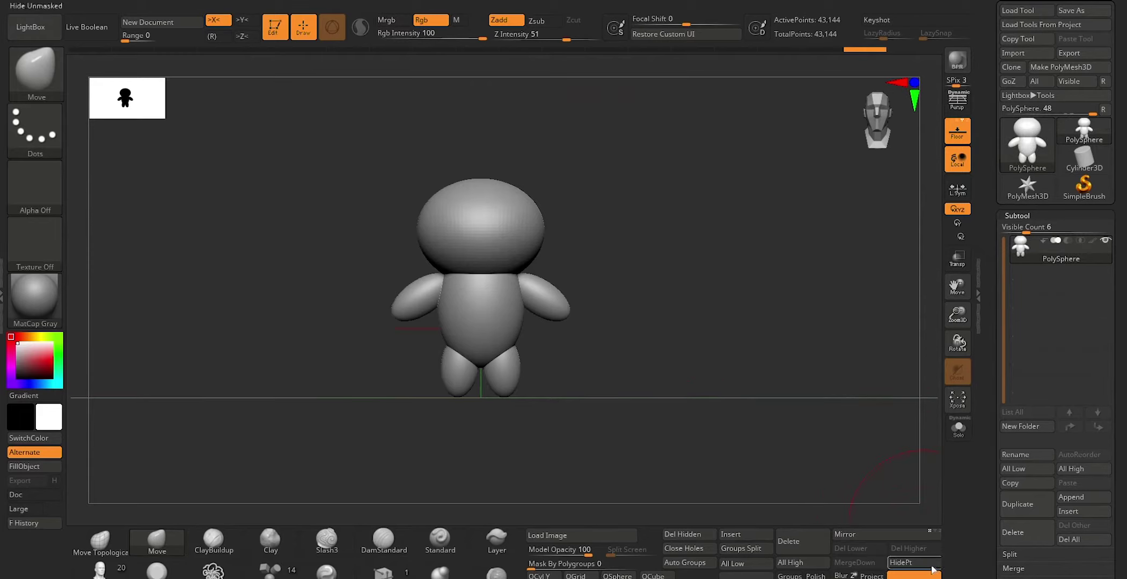
click(912, 575)
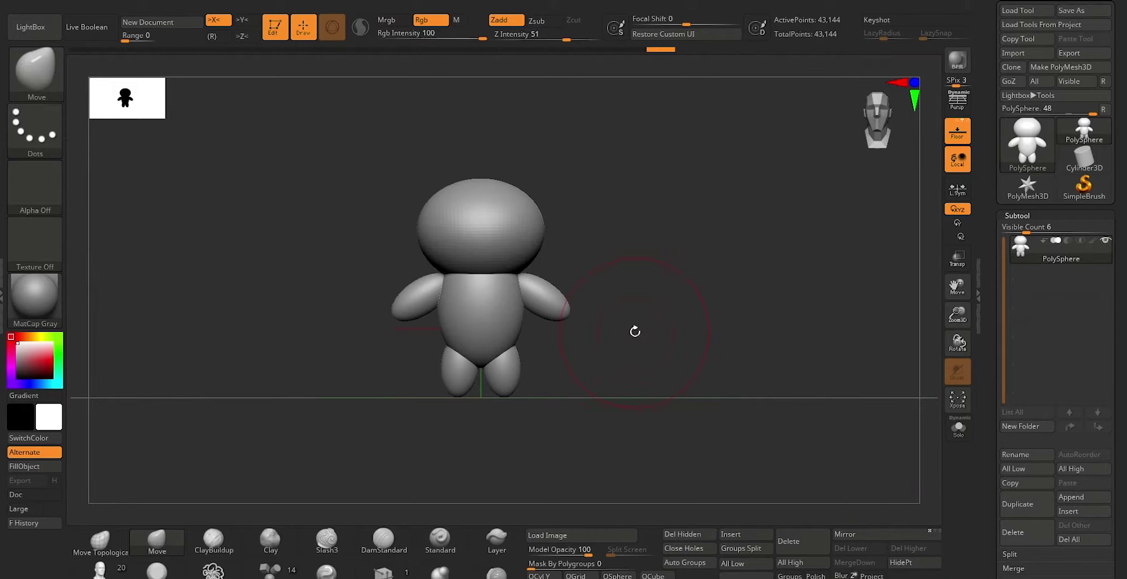
key(shift+f)
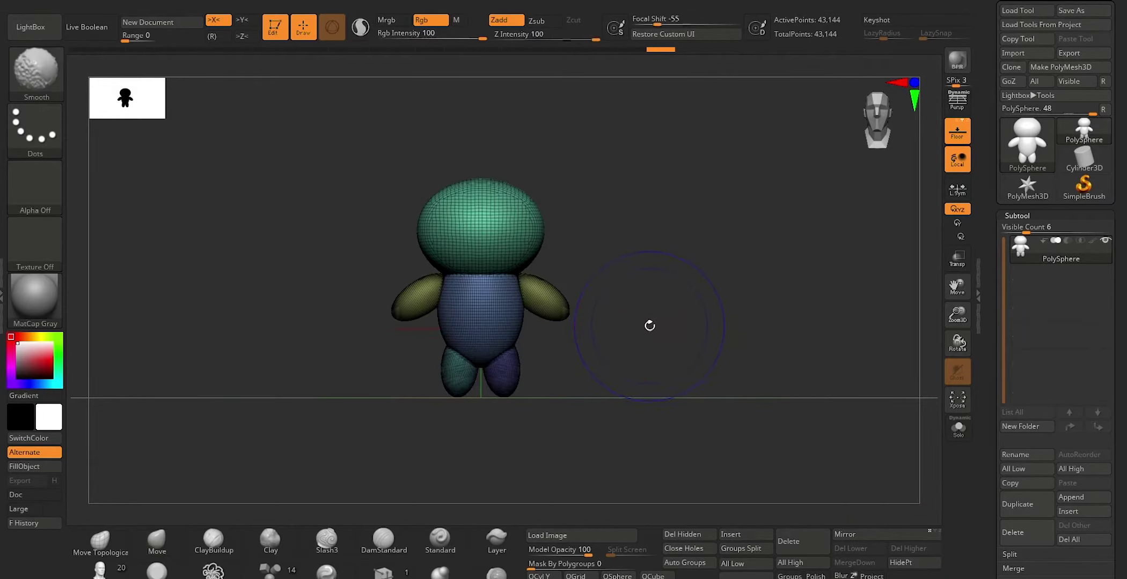
scroll(660, 325, up, 5)
scroll(729, 335, up, 3)
key(shift)
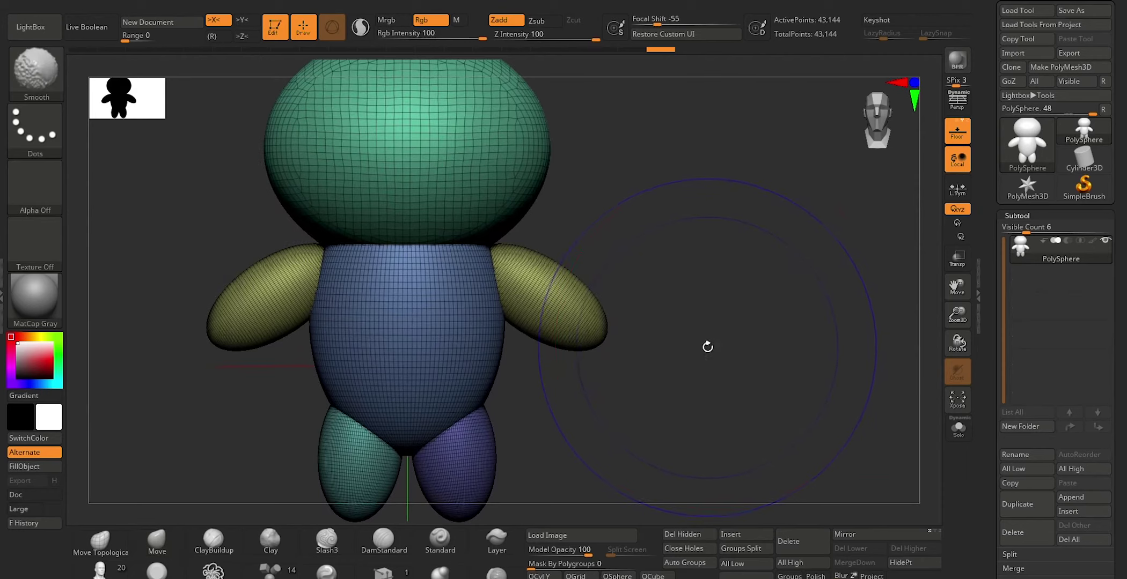
key(shift+f)
mouse_move(714, 312)
mouse_down()
mouse_move(674, 330)
mouse_move(712, 333)
mouse_up()
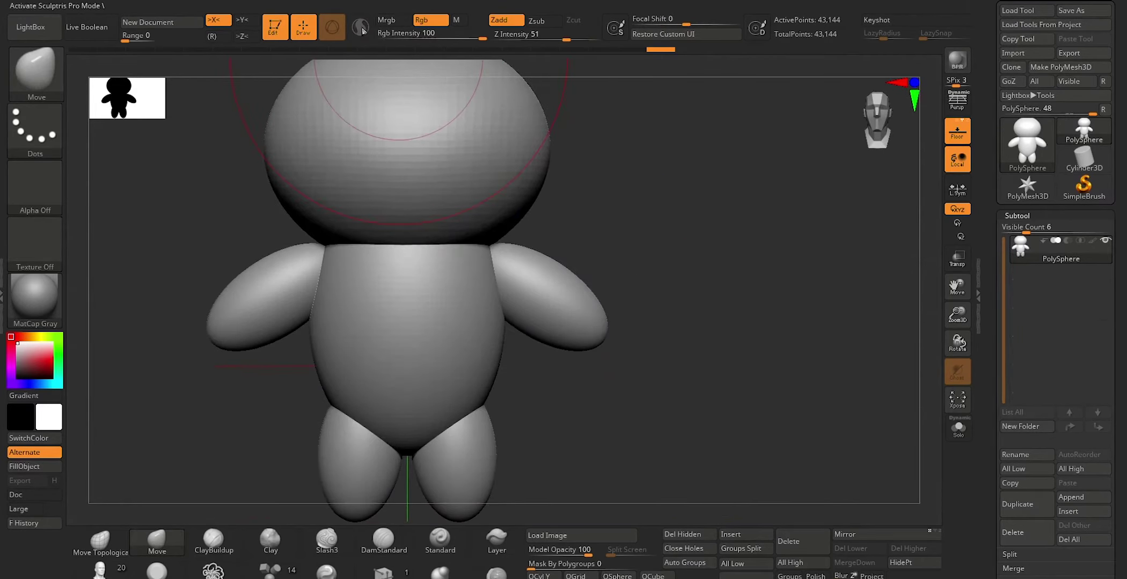
Shrink the brush size and pick the ClayBuildup brush
key(s)
drag(181, 198, 134, 198)
click(213, 539)
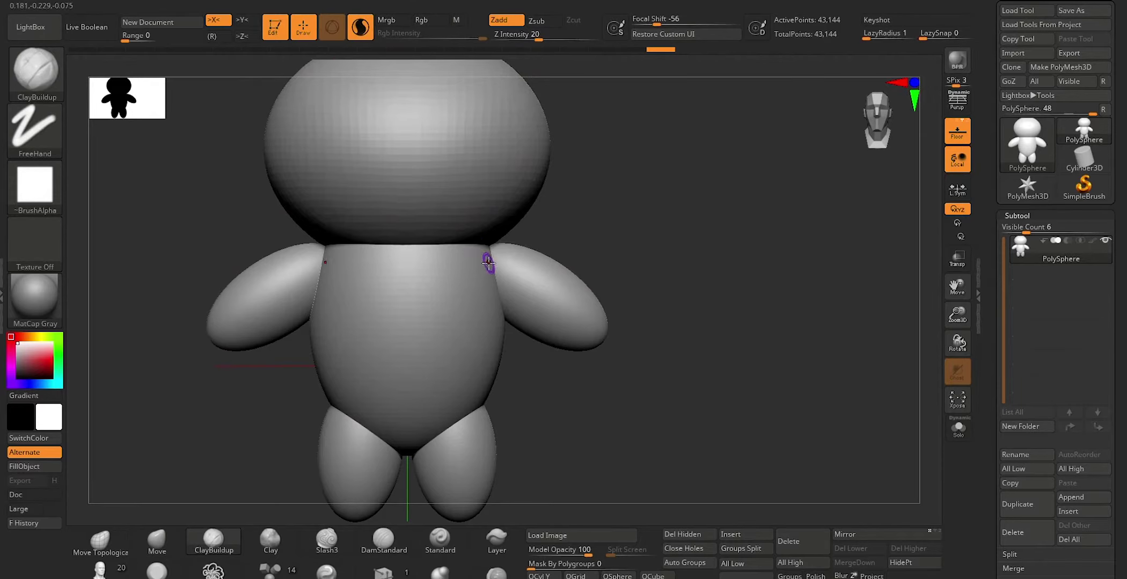
Enlarge the brush and build up clay at the crotch and inner legs, undoing the last stroke
key(s)
drag(483, 260, 486, 262)
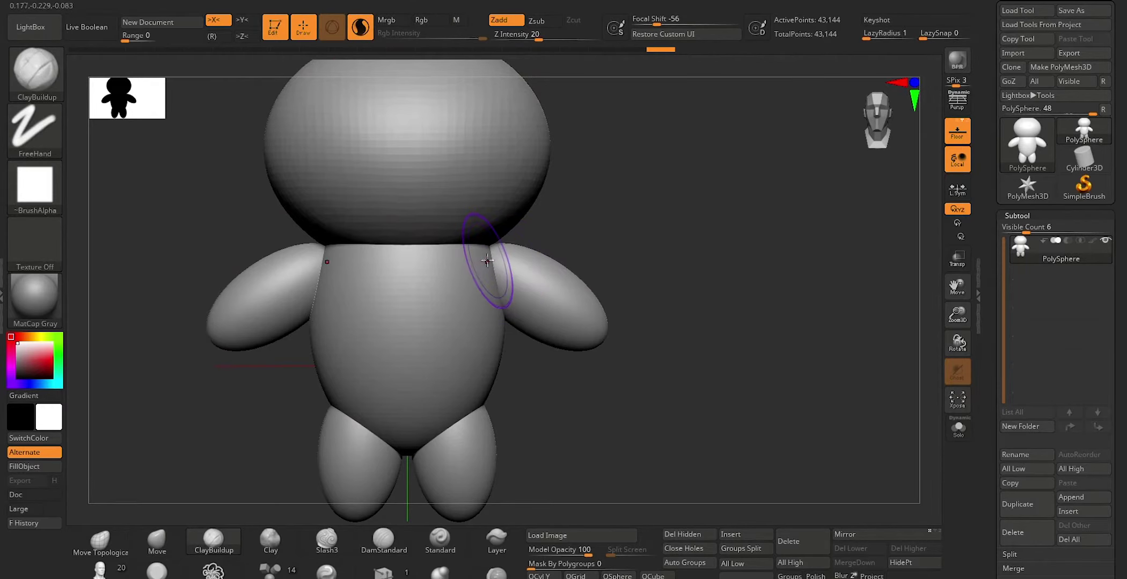
drag(585, 220, 531, 232)
drag(453, 297, 413, 408)
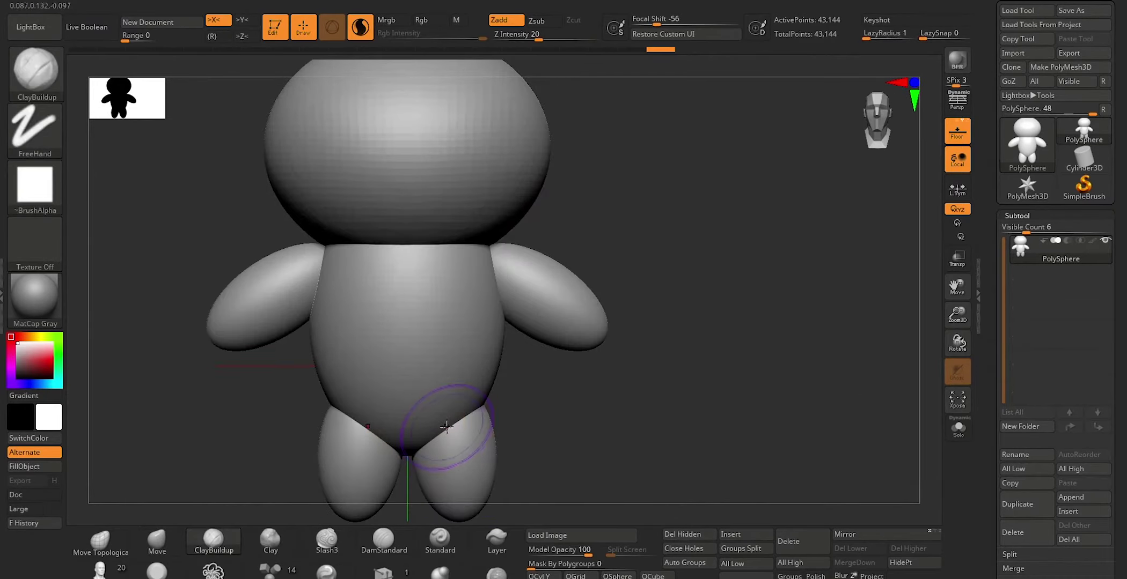
mouse_move(434, 446)
mouse_down()
mouse_move(460, 409)
mouse_move(449, 464)
mouse_up()
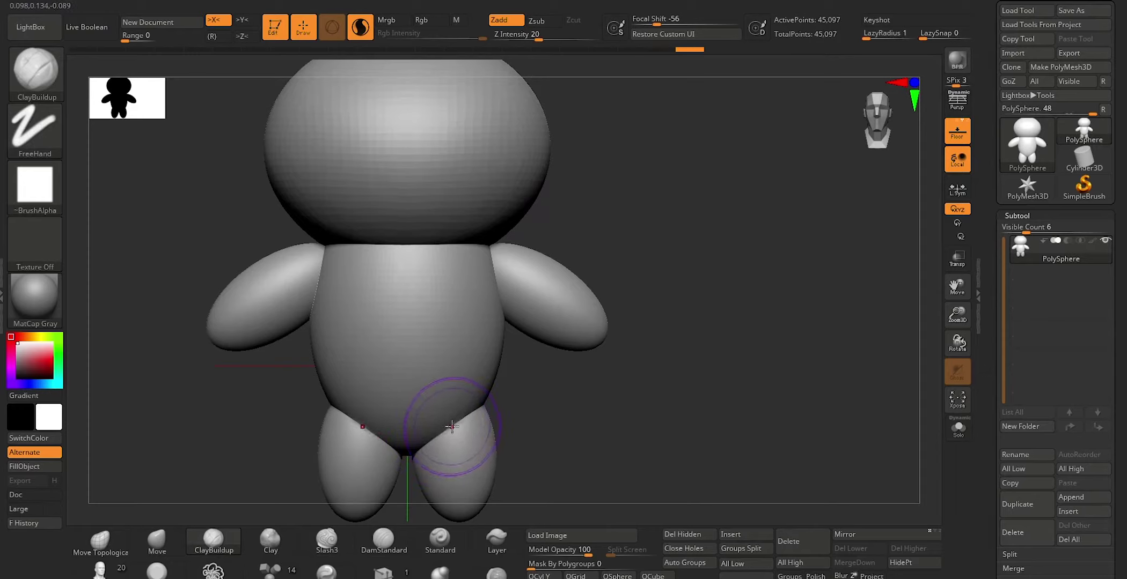
mouse_move(451, 422)
mouse_down()
mouse_move(417, 455)
mouse_move(407, 446)
mouse_move(492, 388)
mouse_up()
key(ctrl+z)
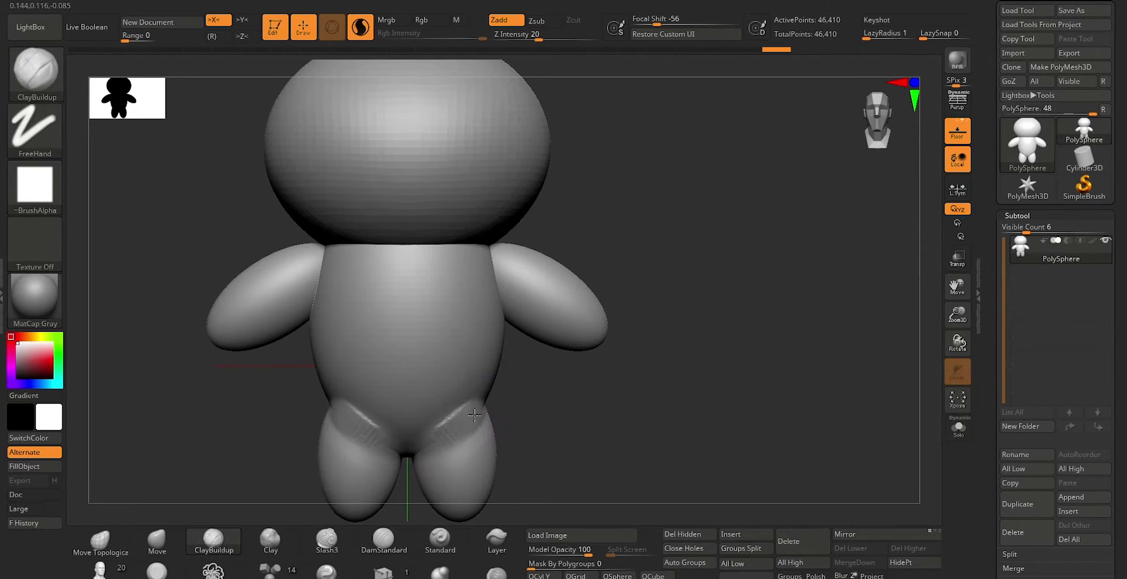
Smooth the area between the legs and the hip creases
shift+drag(417, 458, 340, 403)
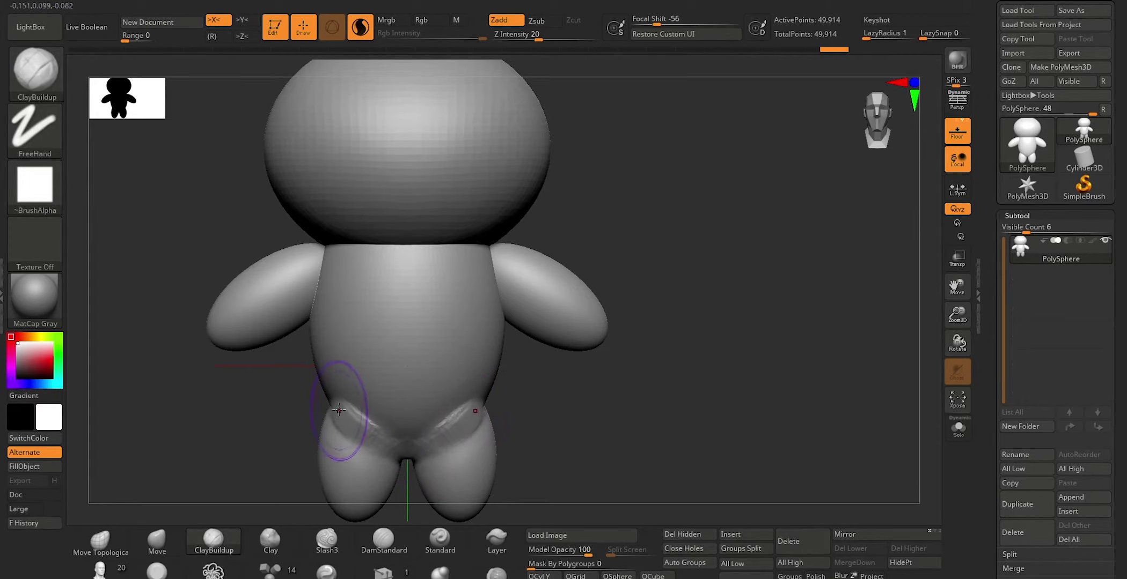
shift+drag(472, 405, 456, 418)
ctrl+drag(629, 416, 671, 445)
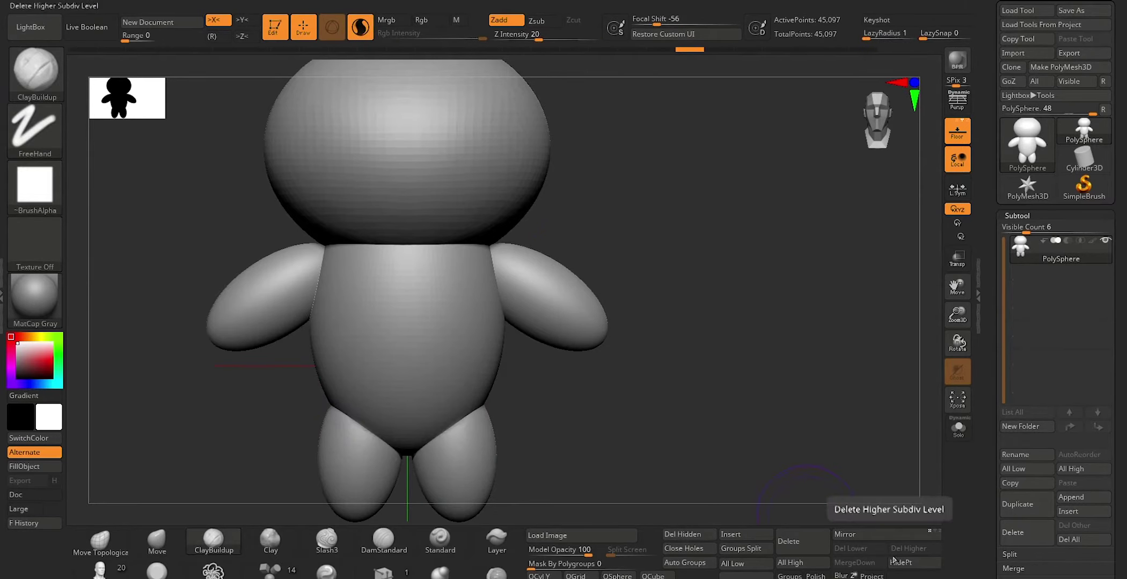
DynaMesh the bear and smooth the leg, shoulder and armpit seams
click(907, 574)
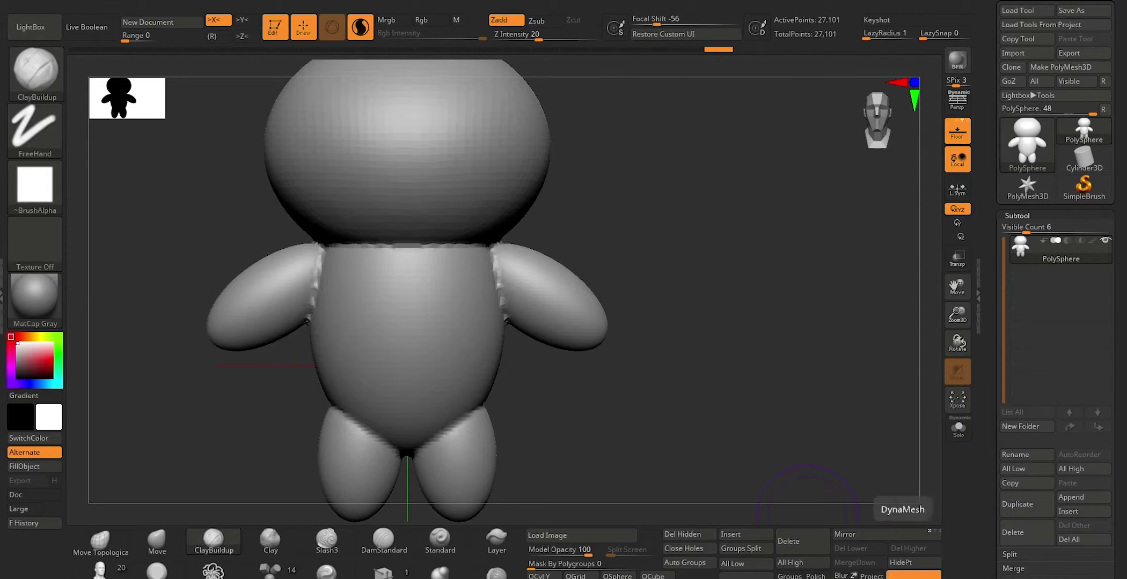
mouse_move(475, 441)
shift+mouse_down()
mouse_move(429, 440)
mouse_move(447, 438)
shift+mouse_up()
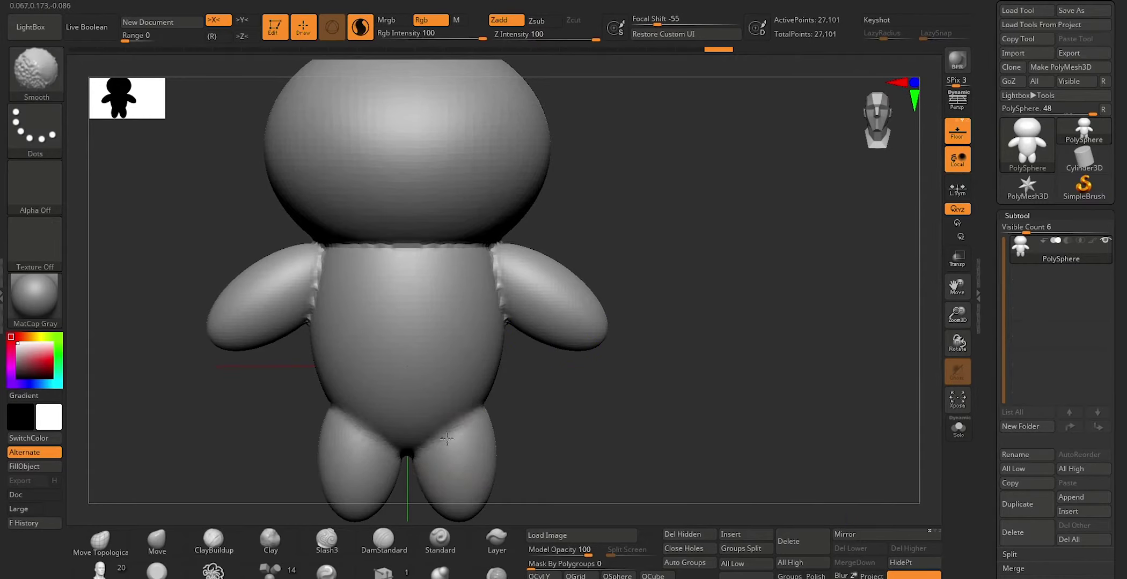
mouse_move(472, 259)
shift+mouse_down()
mouse_move(502, 297)
mouse_move(343, 248)
shift+mouse_up()
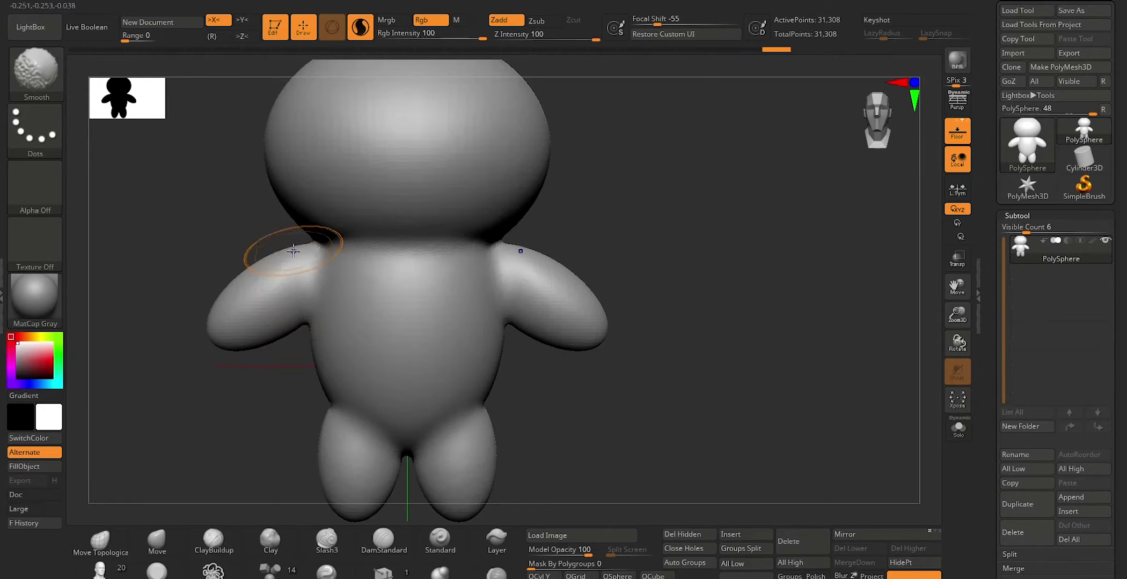
mouse_move(226, 304)
shift+mouse_down()
mouse_move(297, 303)
mouse_move(330, 395)
shift+mouse_up()
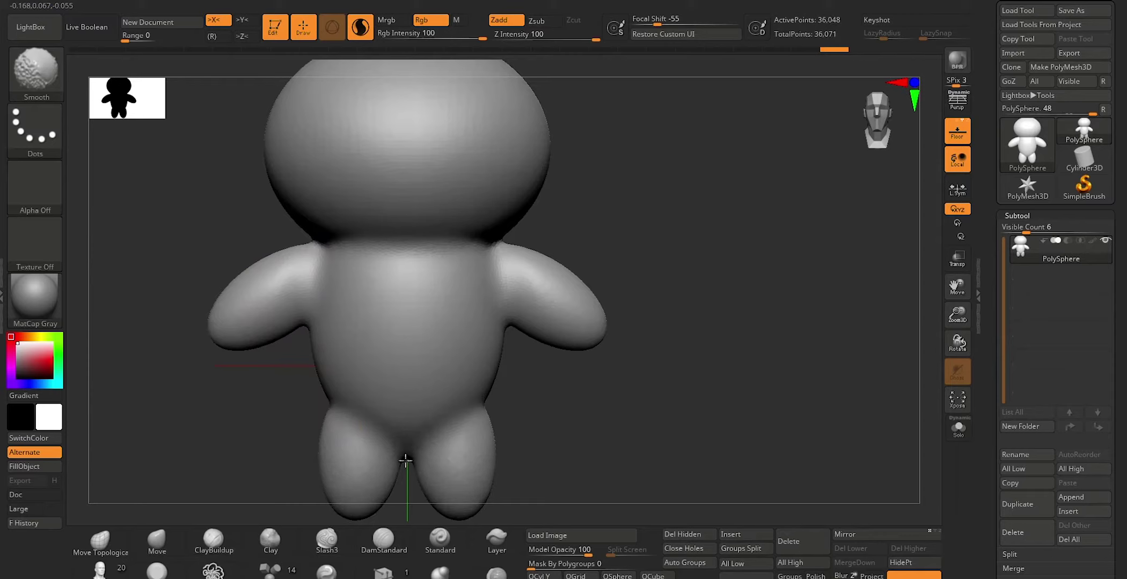
Smooth the neck crease and the body side near the tail from a side view
mouse_move(546, 425)
mouse_down()
mouse_move(493, 420)
mouse_move(410, 307)
mouse_up()
shift+drag(367, 240, 422, 259)
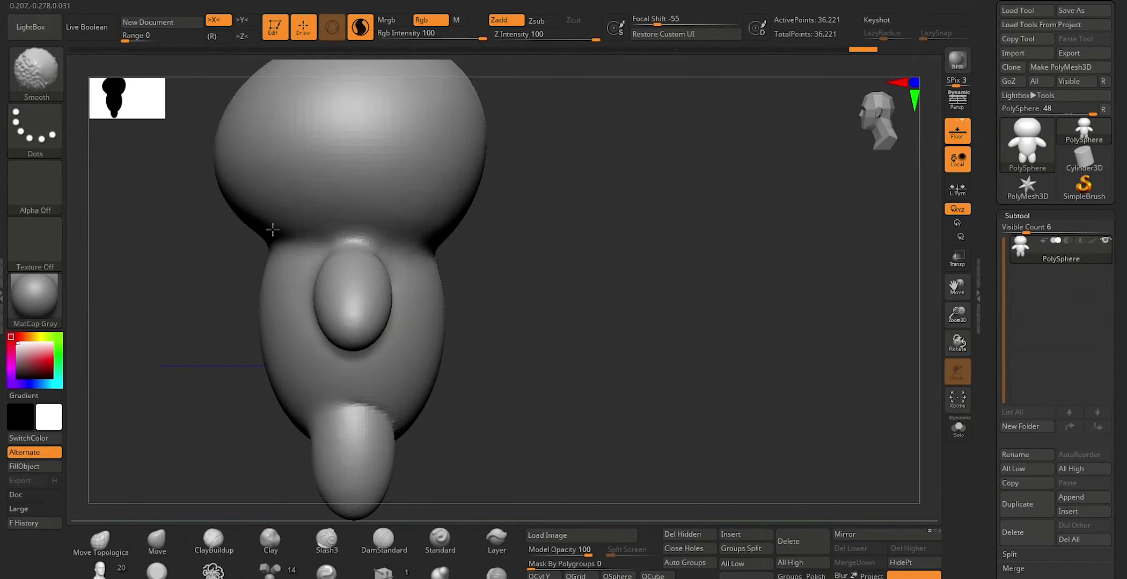
shift+drag(440, 319, 382, 406)
shift+drag(409, 440, 442, 314)
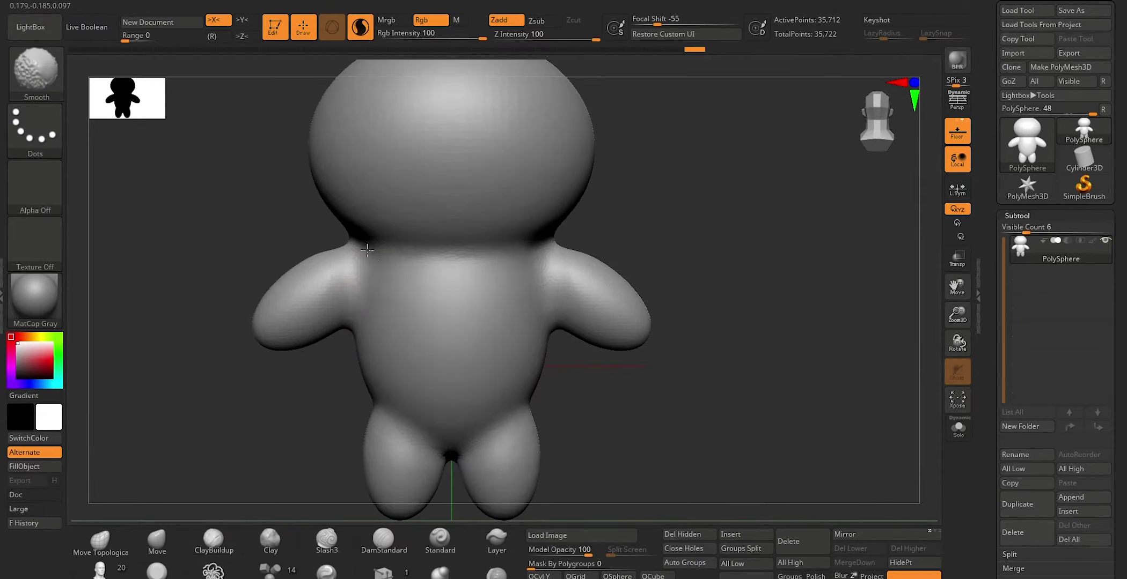
Smooth the bear's shoulders with Shift-smoothing
alt+drag(564, 415, 536, 251)
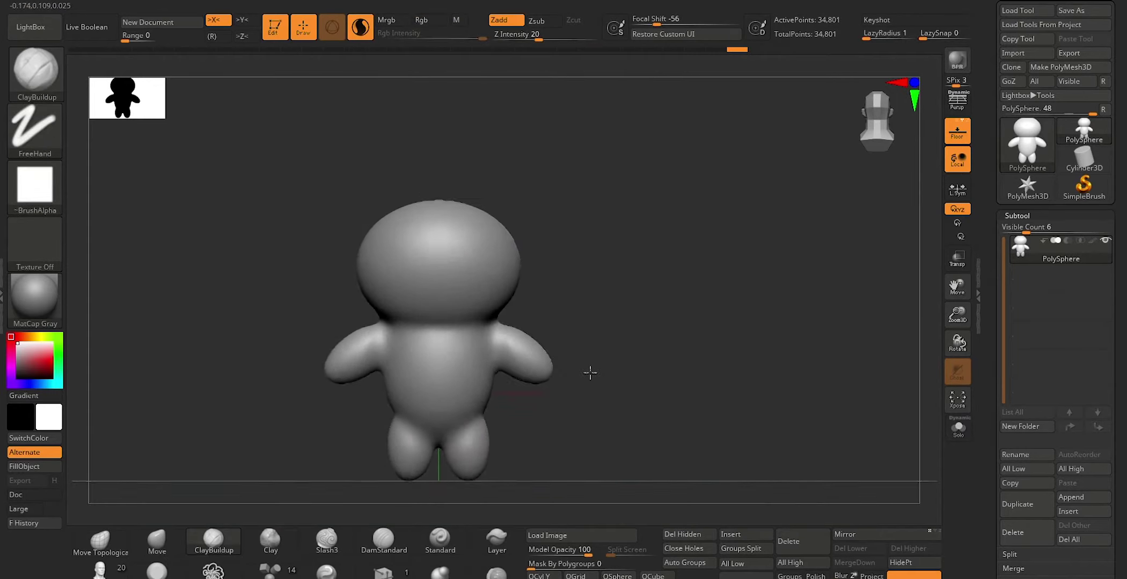
key(shift)
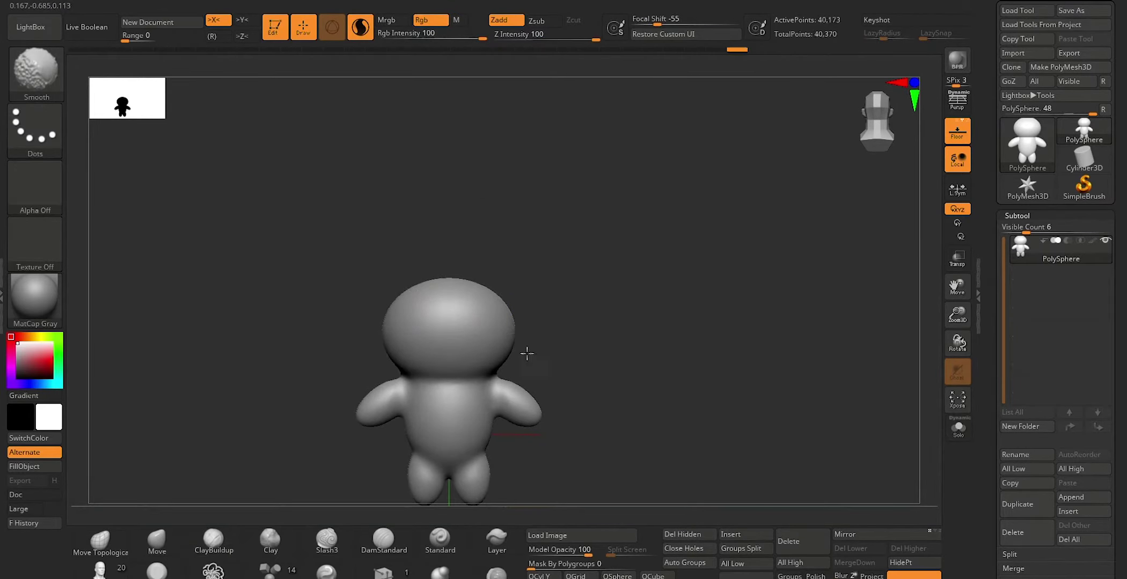
shift+drag(299, 353, 348, 288)
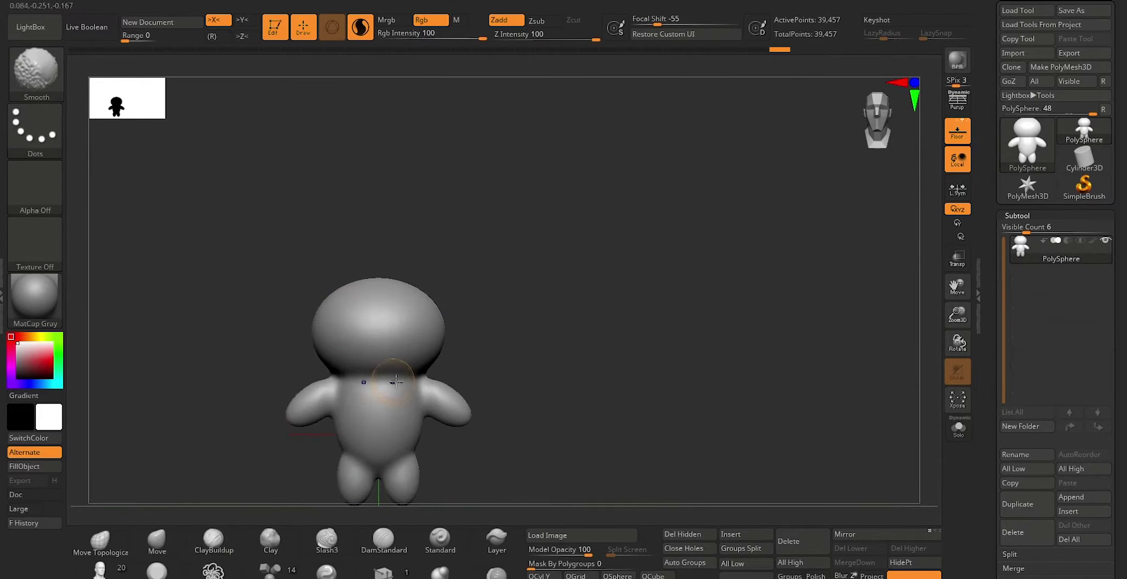
mouse_move(525, 380)
alt+mouse_down()
mouse_move(580, 365)
mouse_move(604, 307)
alt+mouse_up()
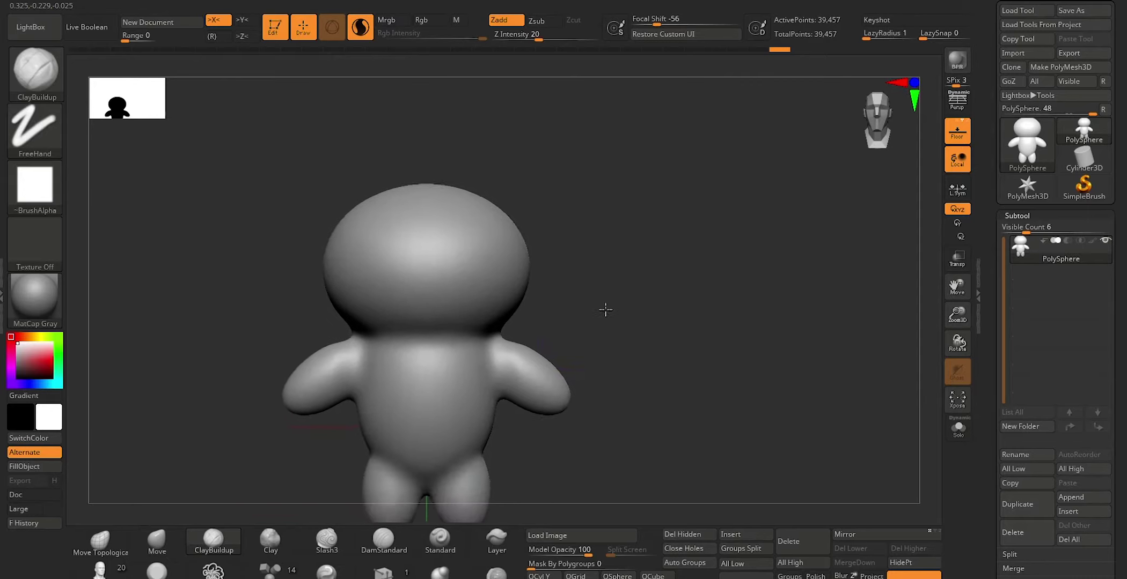
key(shift)
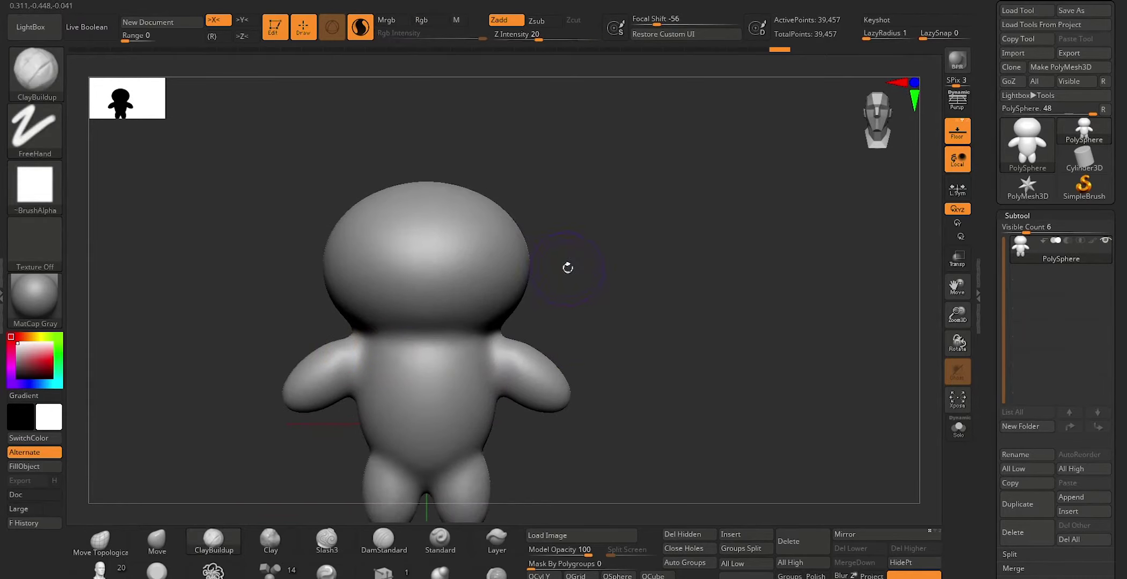
Reshape the bottoms of both legs symmetrically with the Move brush
alt+drag(568, 266, 628, 200)
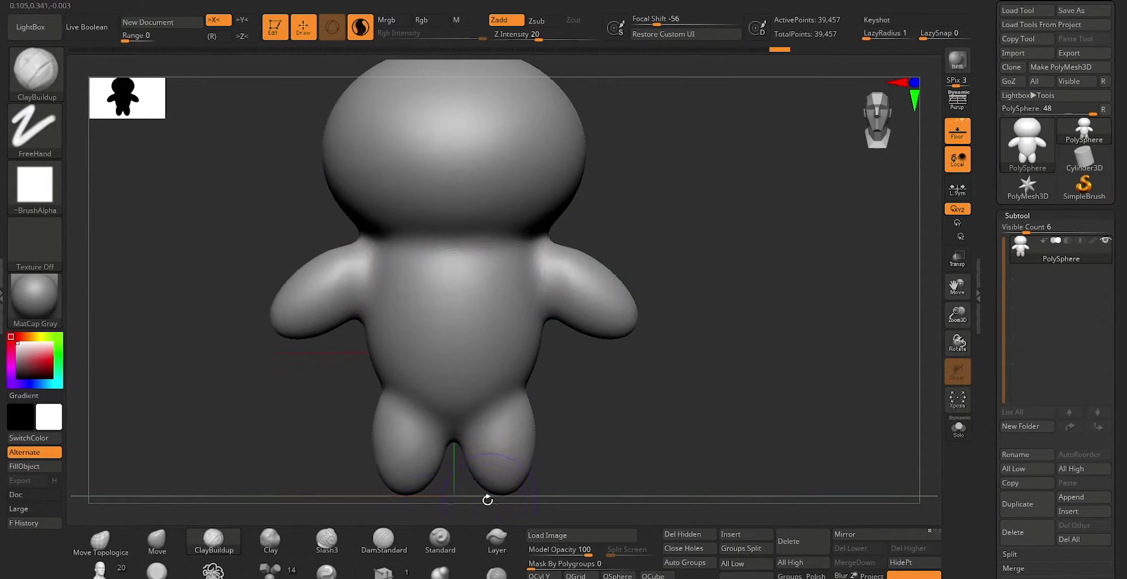
click(157, 540)
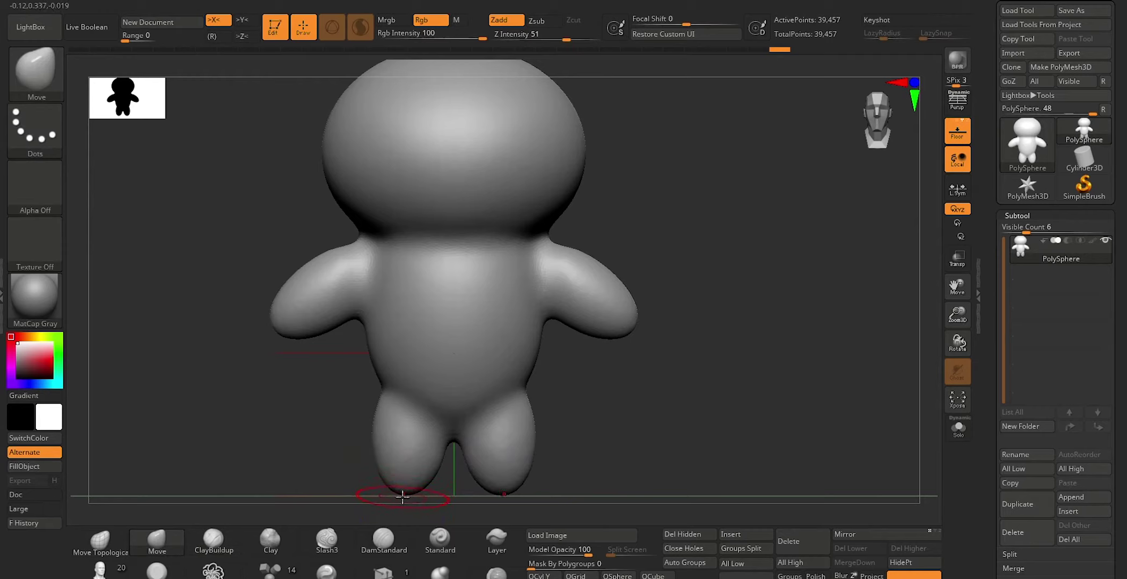
mouse_move(403, 498)
mouse_down()
mouse_move(403, 475)
mouse_move(391, 472)
mouse_up()
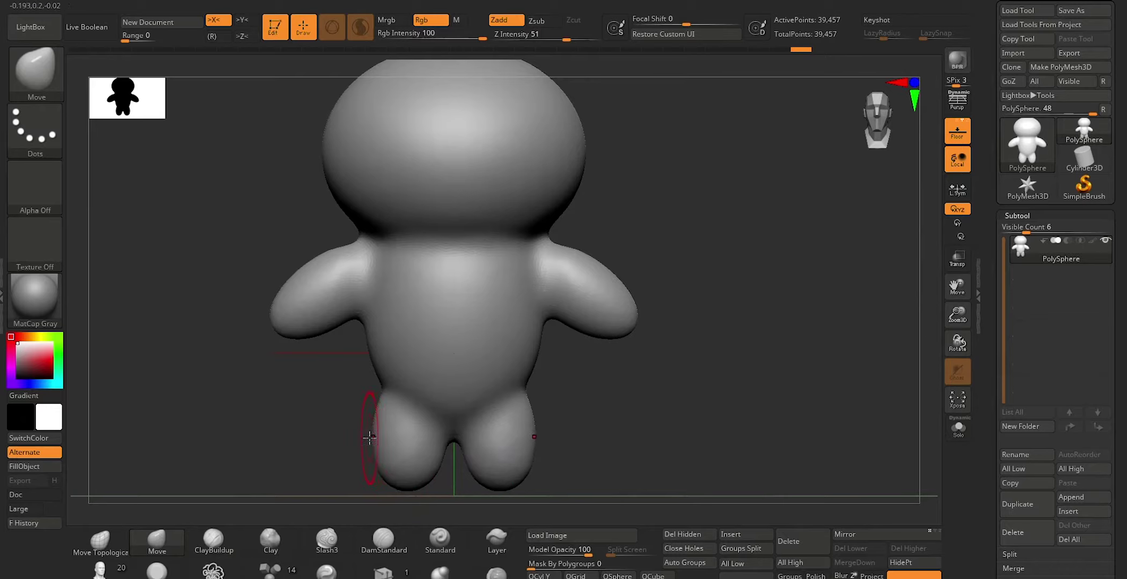
Carve a DamStandard crease across the left foot with lazy radius 39
click(400, 547)
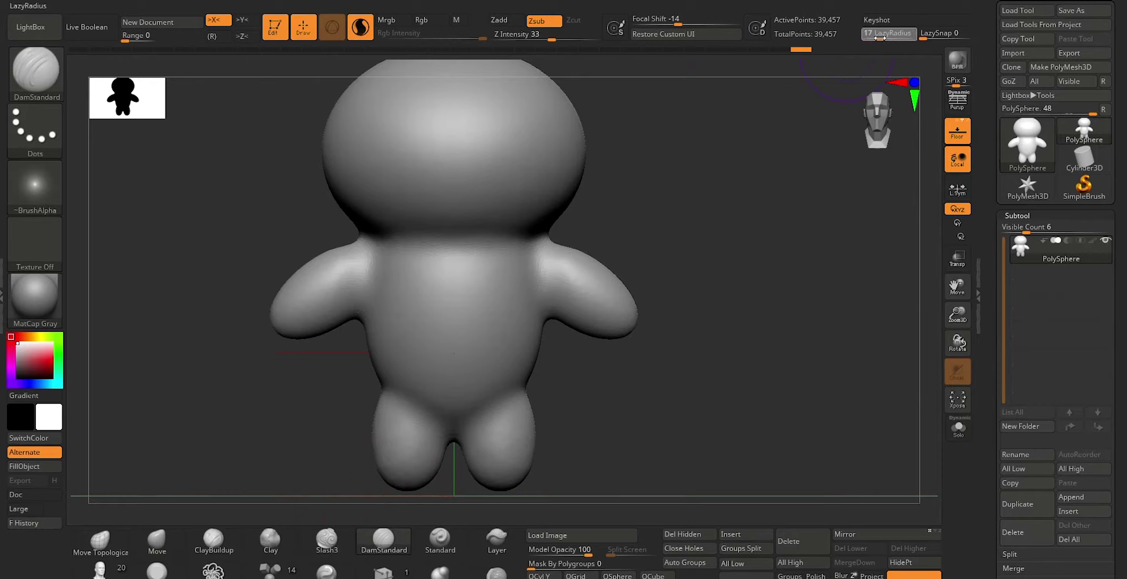
drag(884, 38, 887, 38)
drag(427, 448, 379, 470)
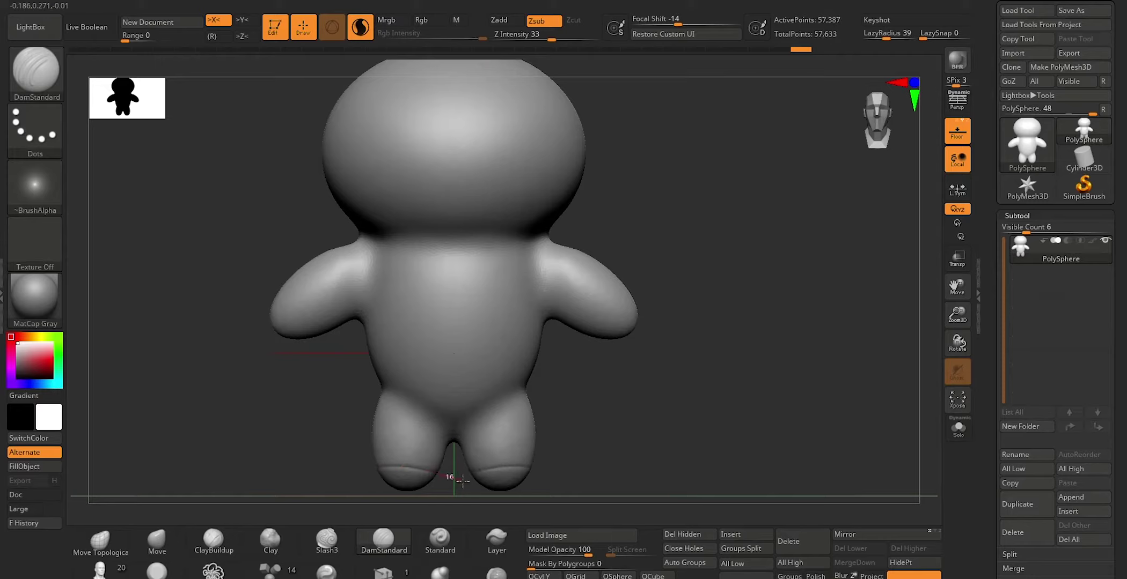
drag(280, 464, 379, 470)
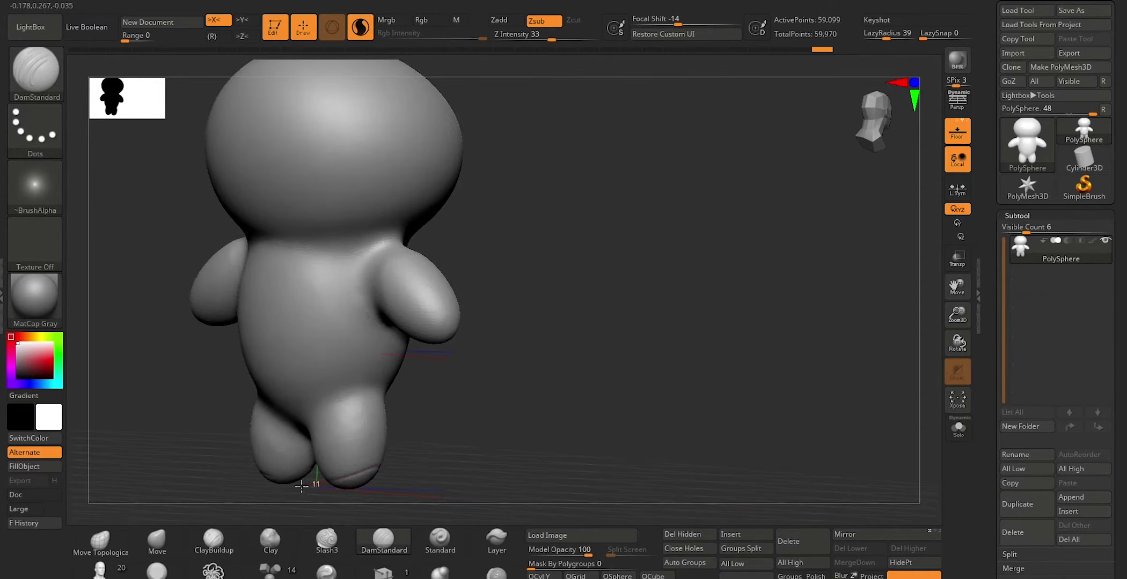
drag(482, 424, 457, 439)
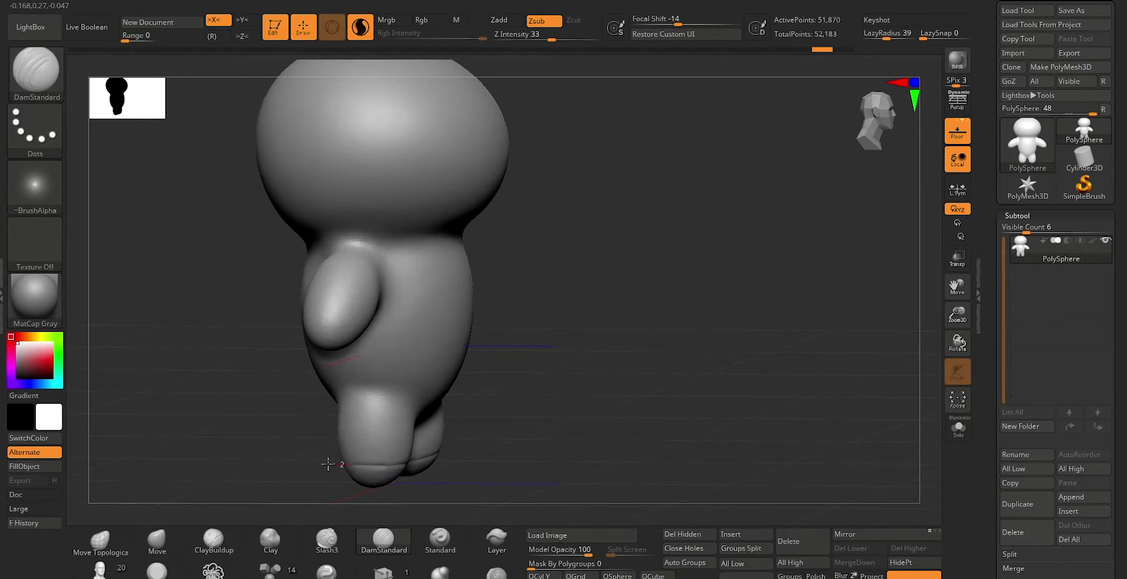
Smooth the feet soles, checking them from front and three-quarter views
key(ctrl)
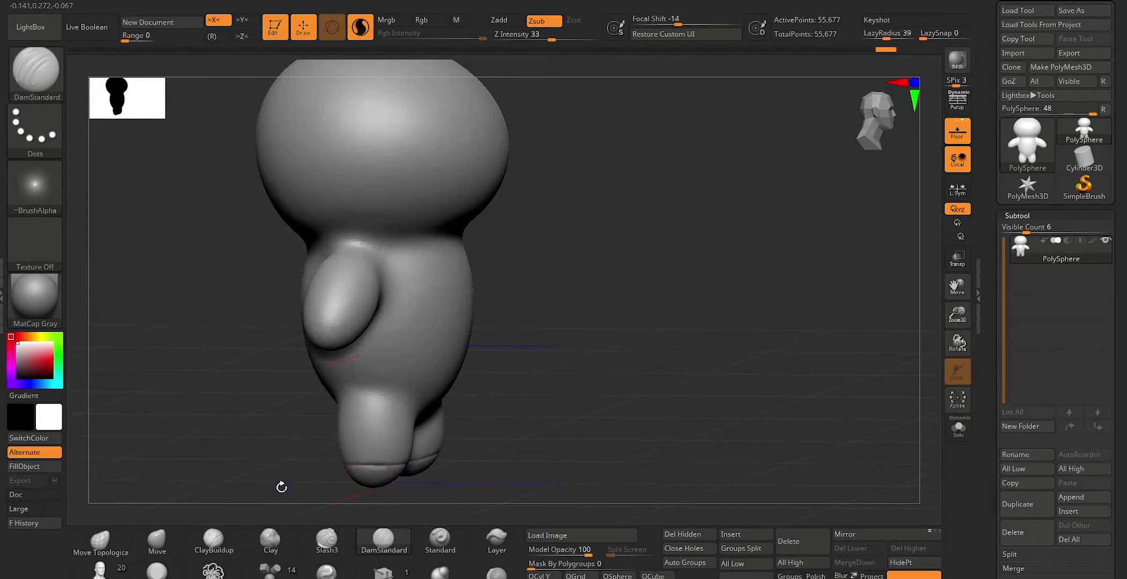
shift+drag(281, 486, 347, 490)
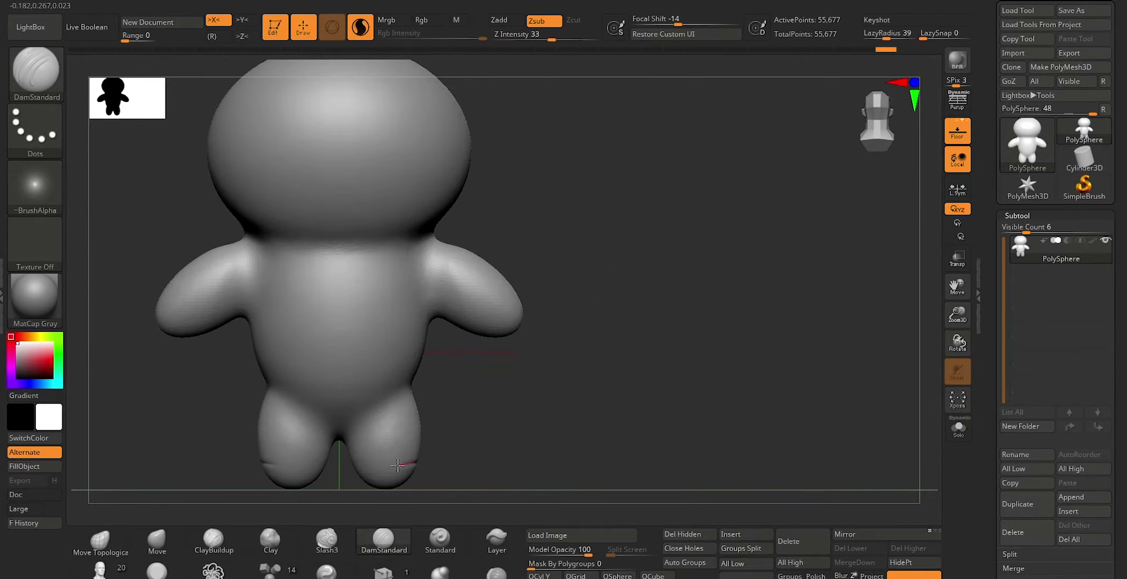
mouse_move(322, 488)
mouse_down()
mouse_move(355, 438)
mouse_move(423, 442)
mouse_up()
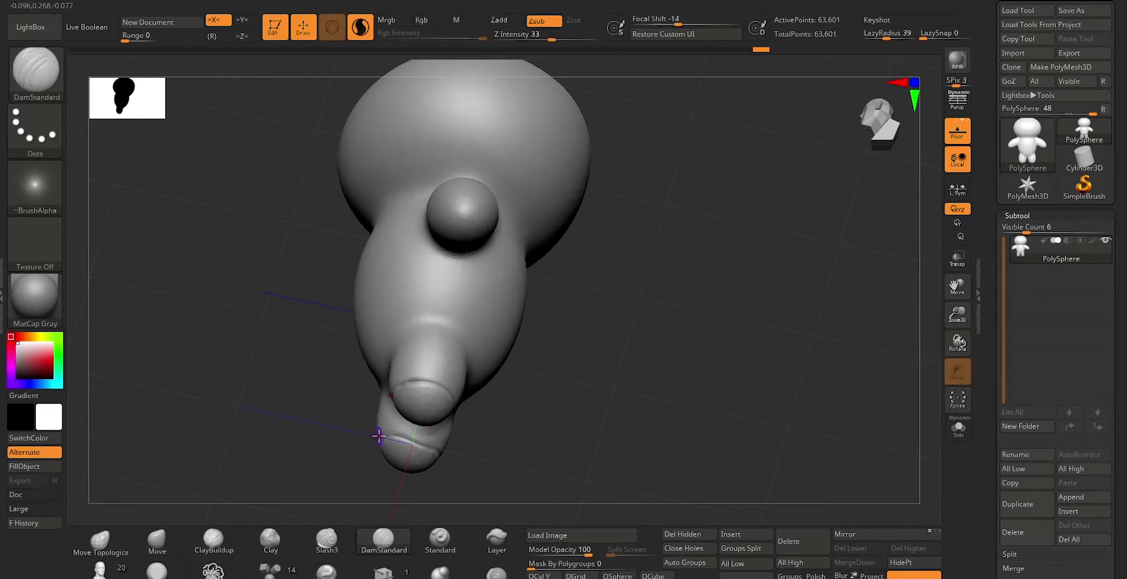
key(shift)
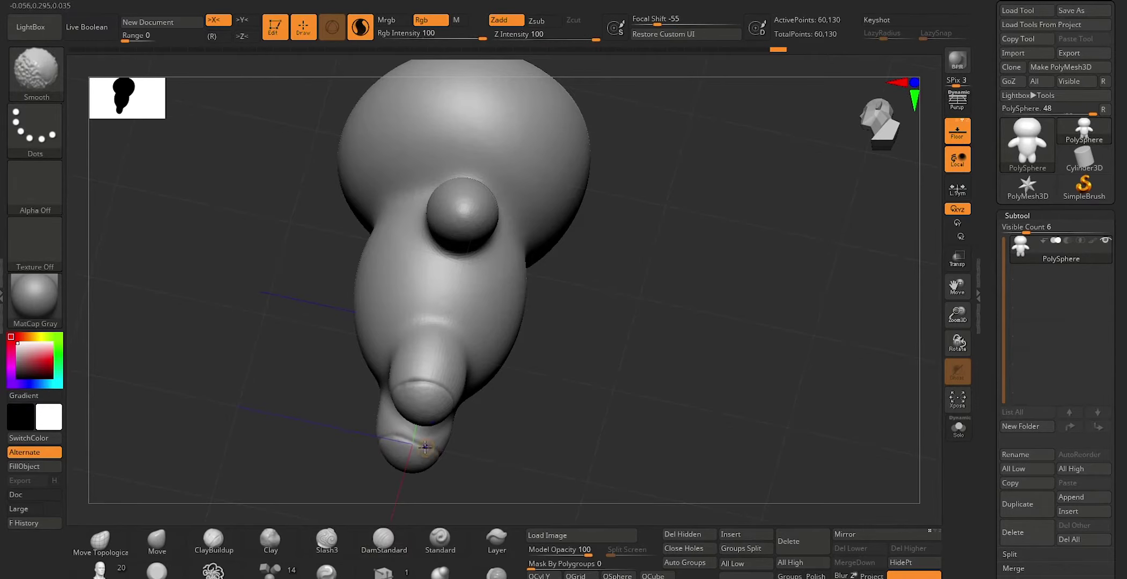
shift+drag(420, 458, 606, 378)
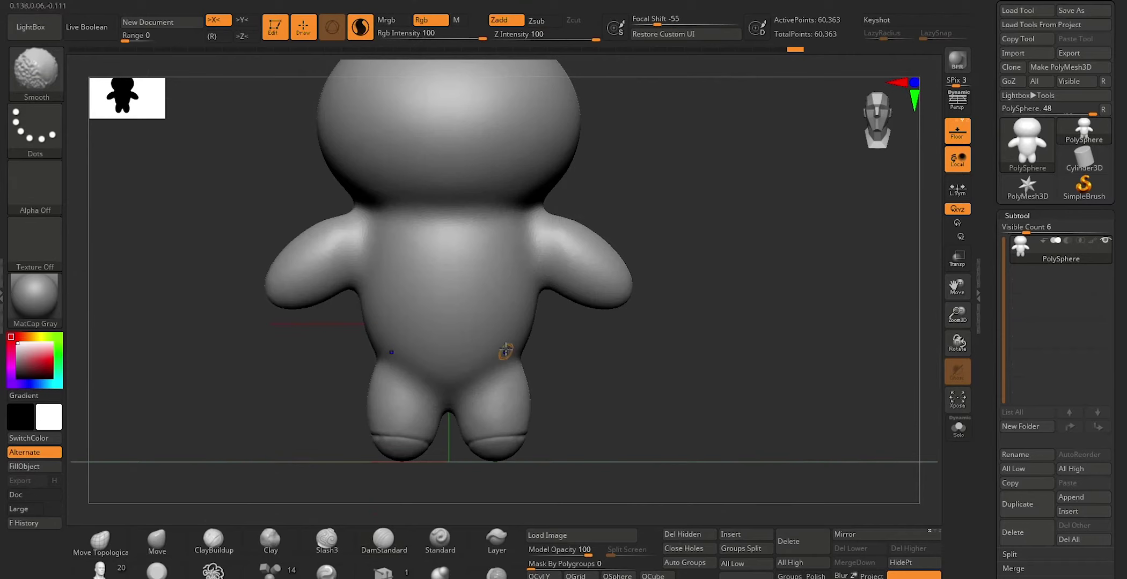
key(shift)
Push both feet bottoms upward with the Move brush
click(160, 542)
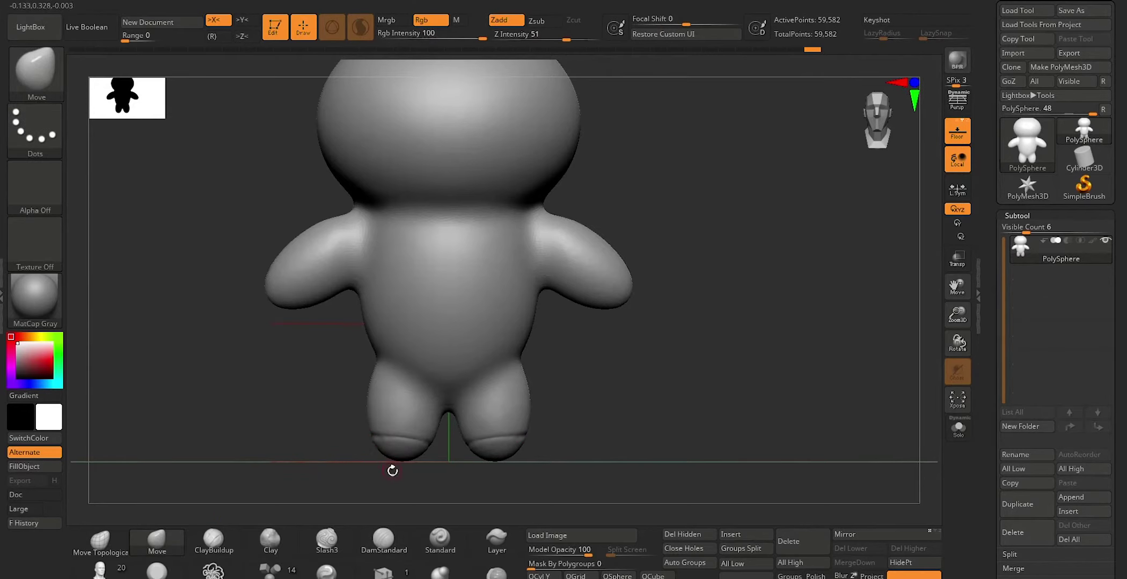
key(s)
mouse_move(400, 456)
mouse_down()
mouse_move(390, 434)
mouse_move(399, 446)
mouse_up()
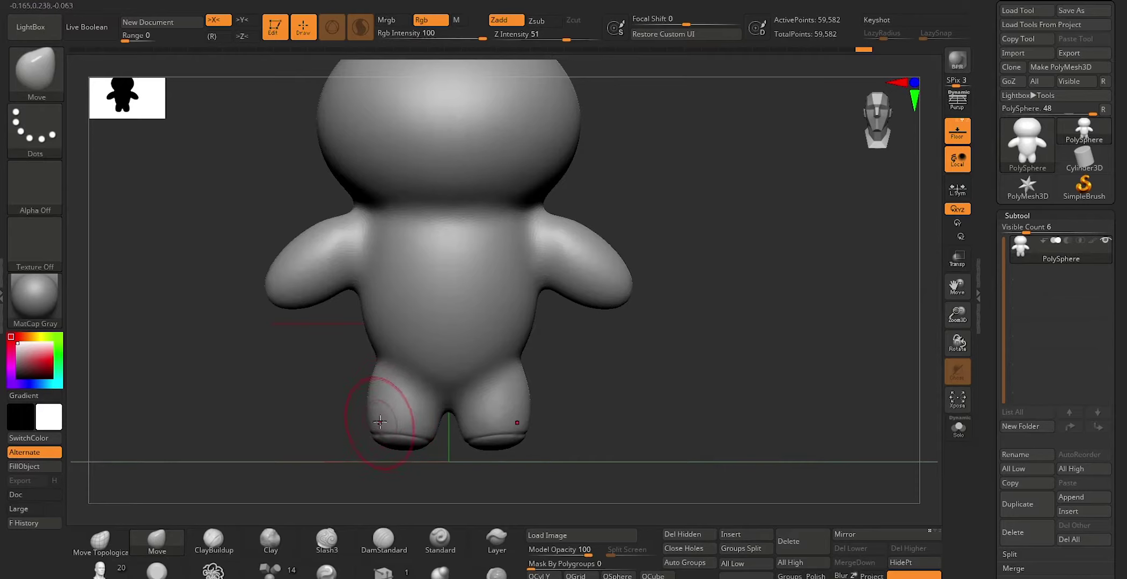
Lasso-mask the upper legs with MaskLasso and bring up the Transpose gizmo
key(shift)
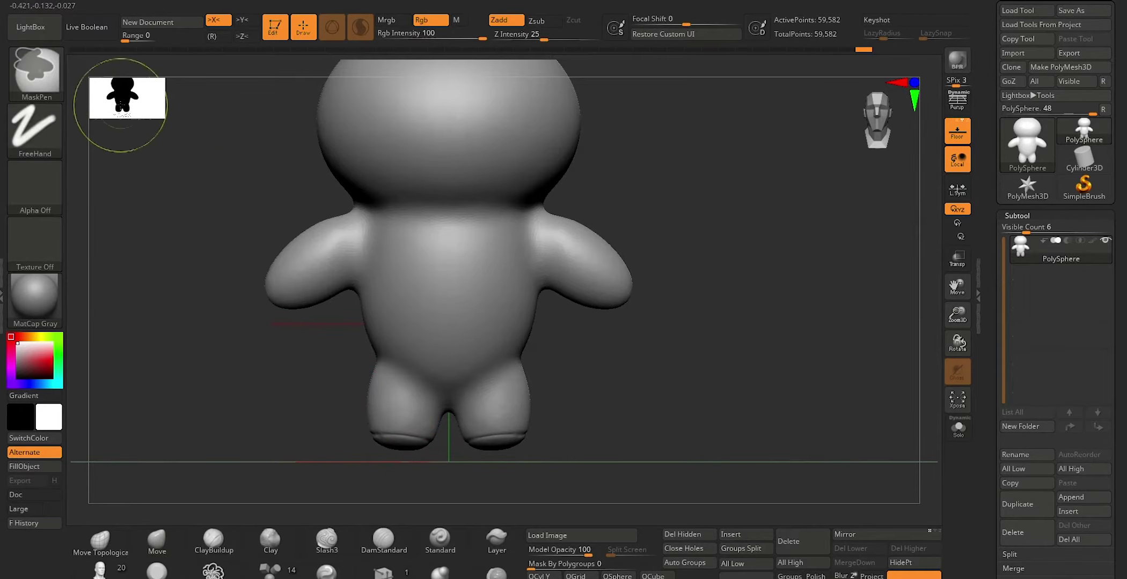
click(44, 86)
key(ctrl)
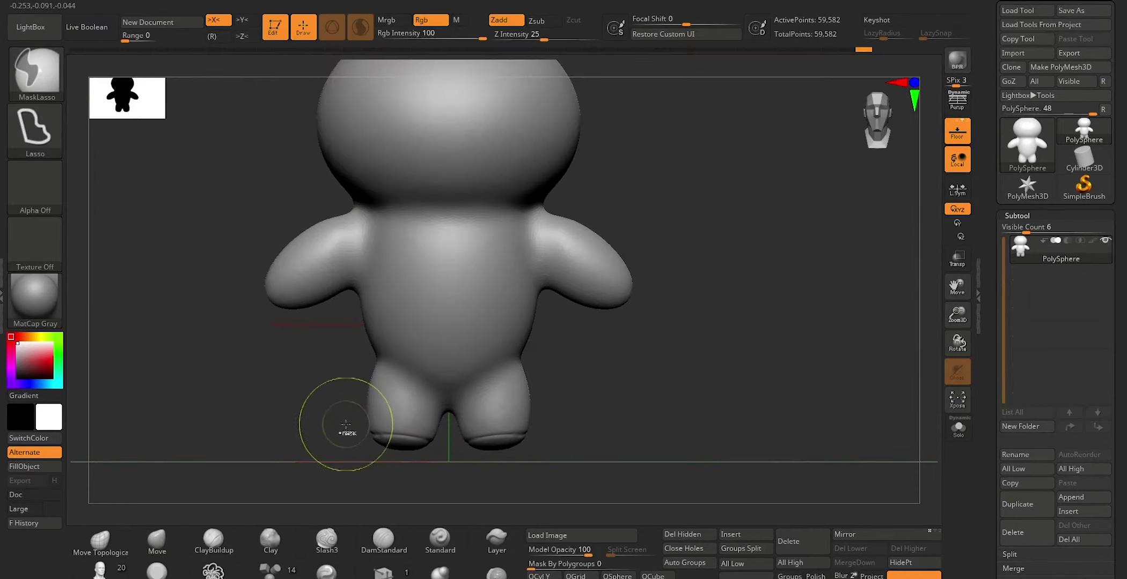
mouse_move(346, 384)
ctrl+mouse_down()
mouse_move(491, 395)
mouse_move(363, 367)
ctrl+mouse_up()
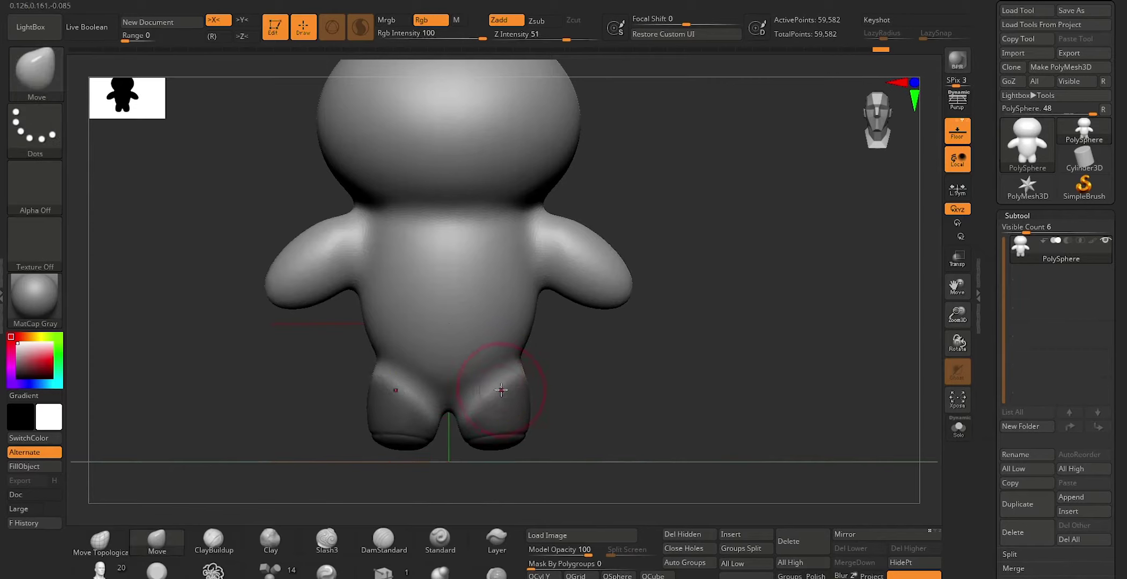
key(w)
mouse_move(658, 228)
alt+mouse_down()
mouse_move(647, 170)
mouse_move(648, 236)
alt+mouse_up()
drag(452, 128, 452, 114)
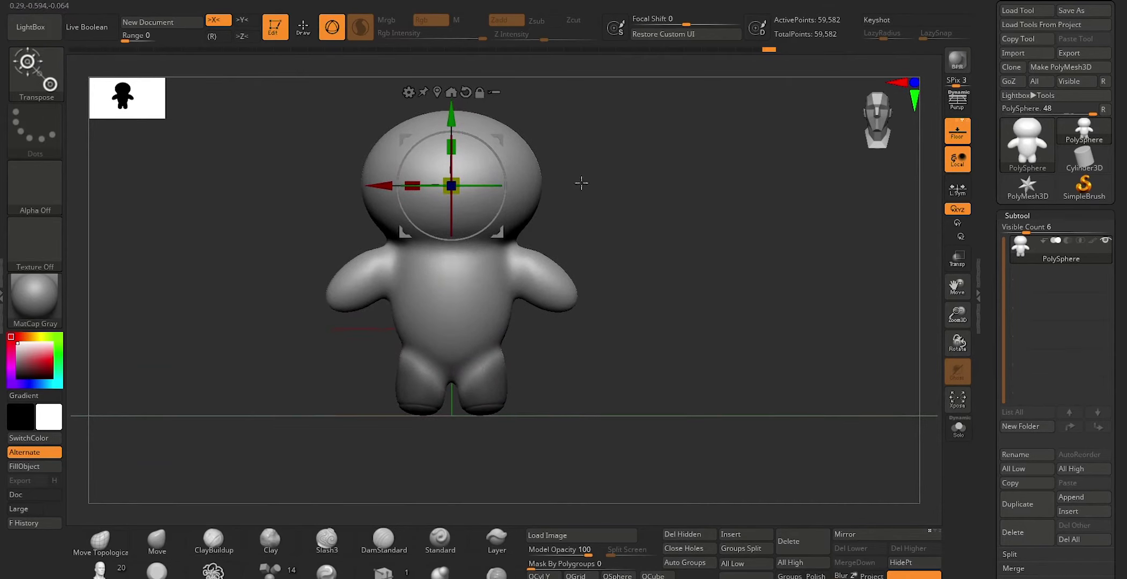
Smooth the underside of the bear's feet from a back view
key(q)
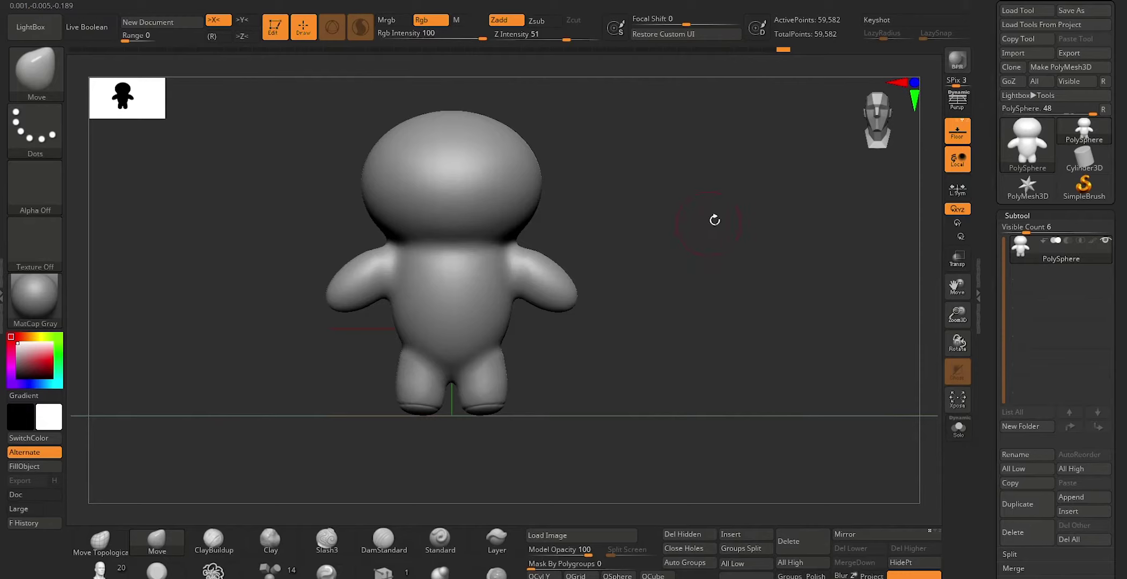
drag(717, 258, 679, 264)
drag(608, 299, 663, 296)
mouse_move(537, 426)
mouse_down()
mouse_move(526, 365)
mouse_move(568, 428)
mouse_move(558, 445)
mouse_up()
key(shift)
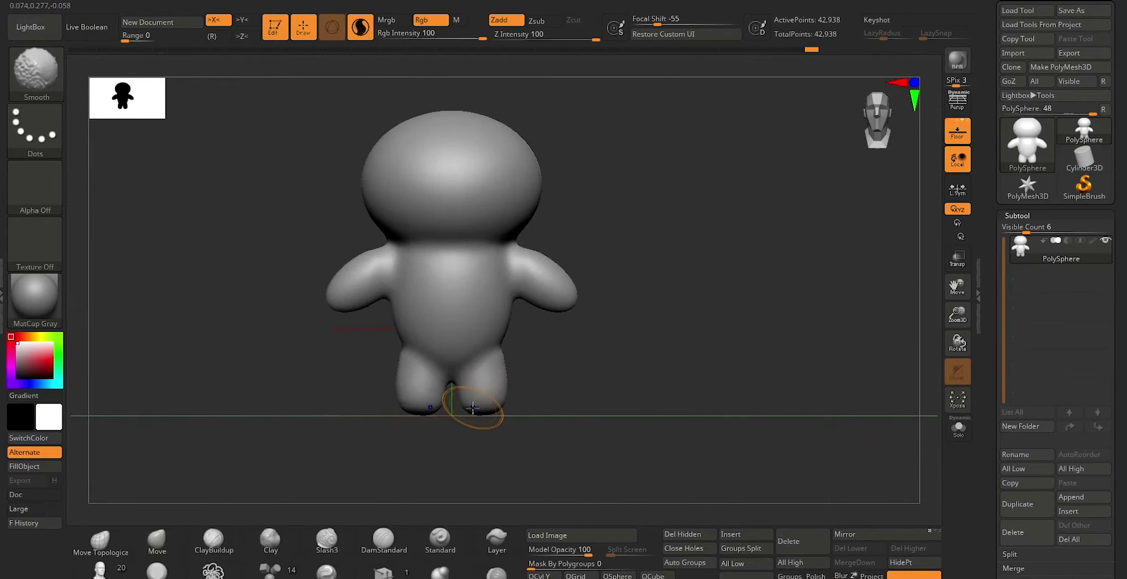
mouse_move(478, 403)
shift+mouse_down()
mouse_move(522, 409)
mouse_move(633, 365)
shift+mouse_up()
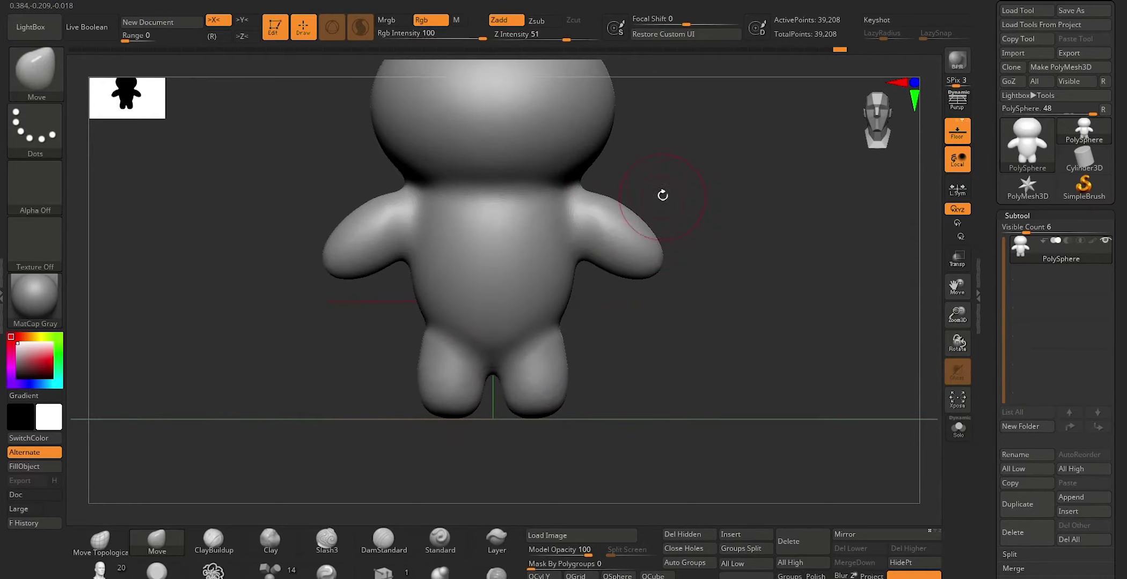
Frame the bear and bring up the Subtool Append list of 3D meshes
key(f)
alt+drag(707, 211, 703, 280)
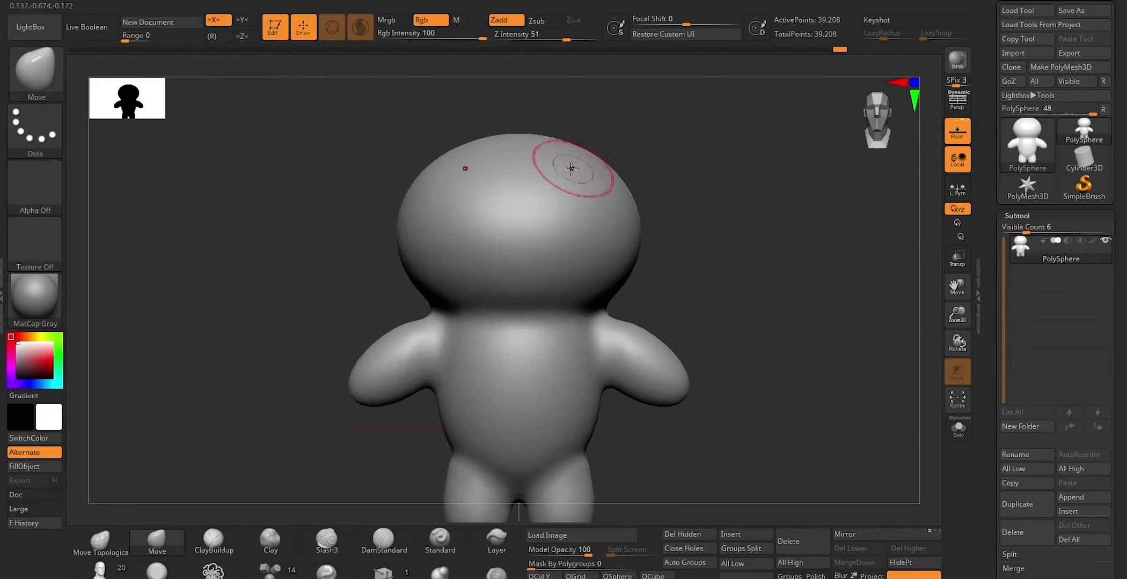
drag(707, 170, 698, 367)
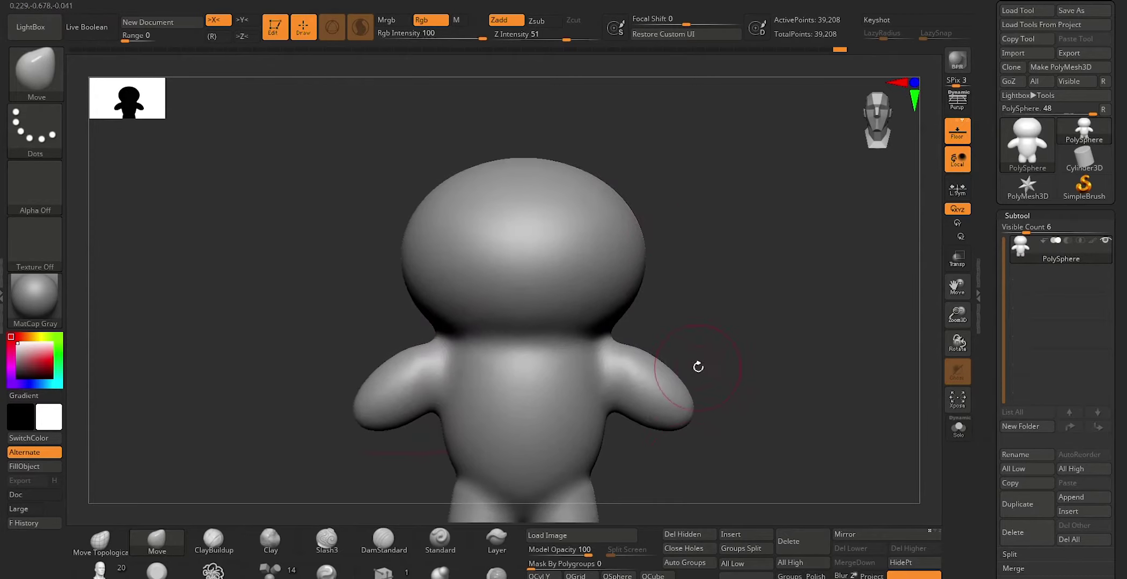
click(727, 535)
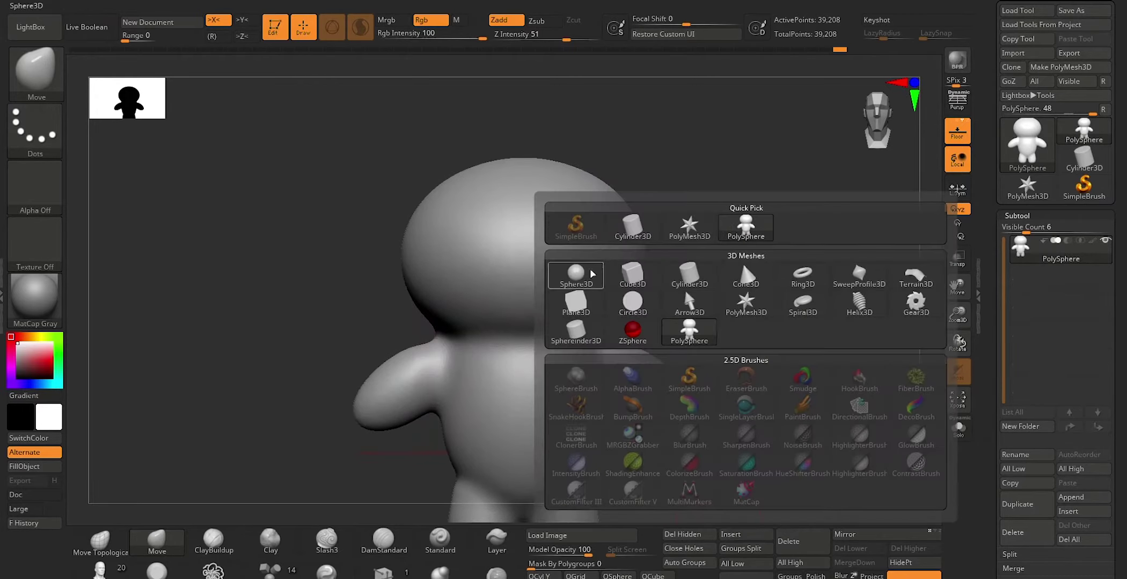
Append a Sphere3D subtool, move it toward the head and shrink it to about 80%
click(591, 274)
key(w)
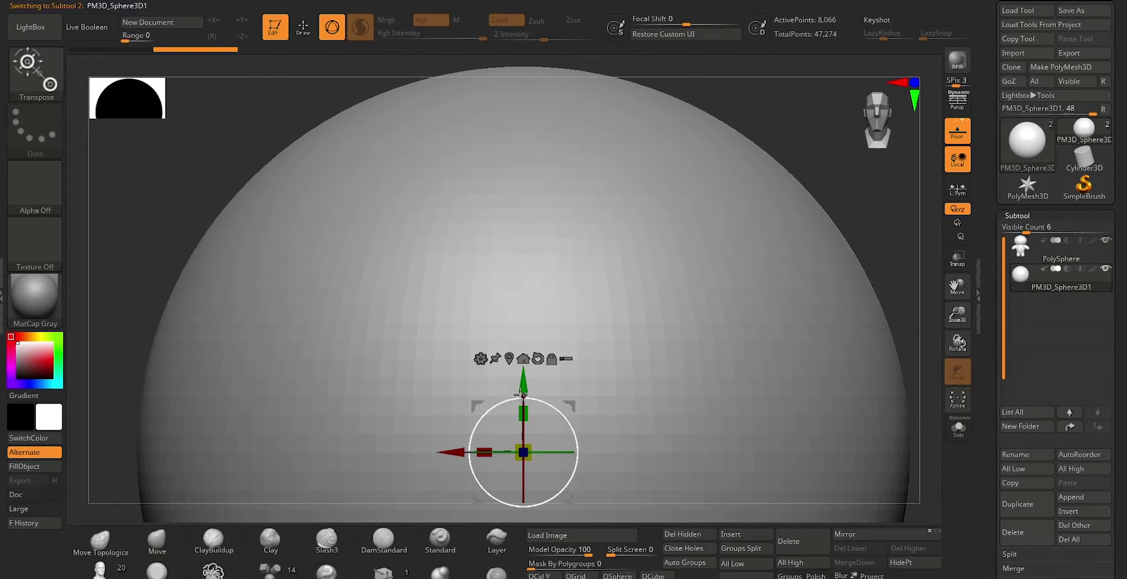
mouse_move(522, 395)
mouse_down()
mouse_move(520, 218)
mouse_move(805, 242)
mouse_up()
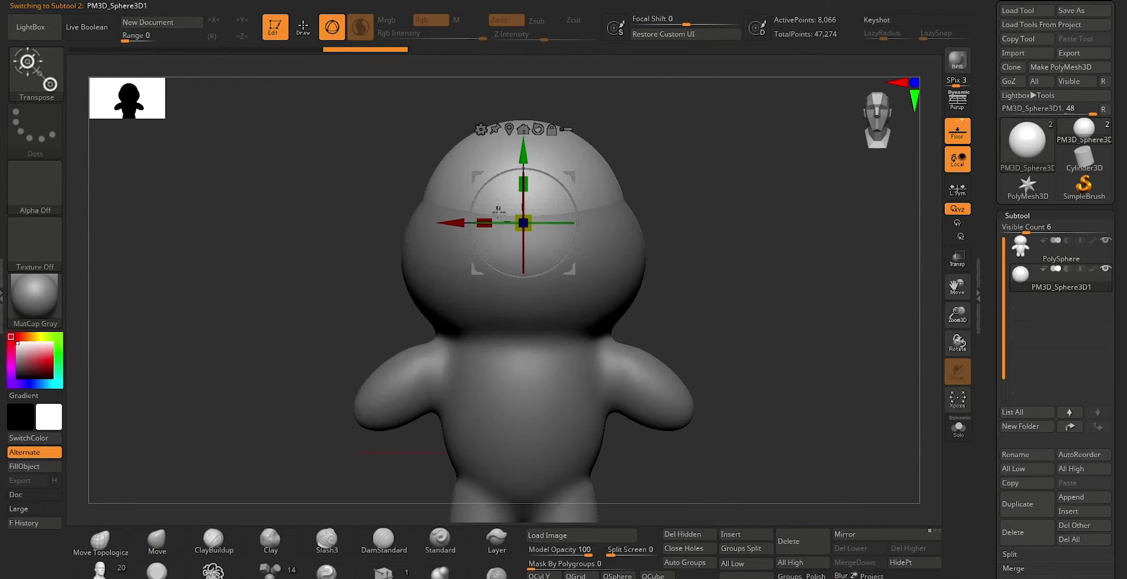
drag(523, 223, 555, 224)
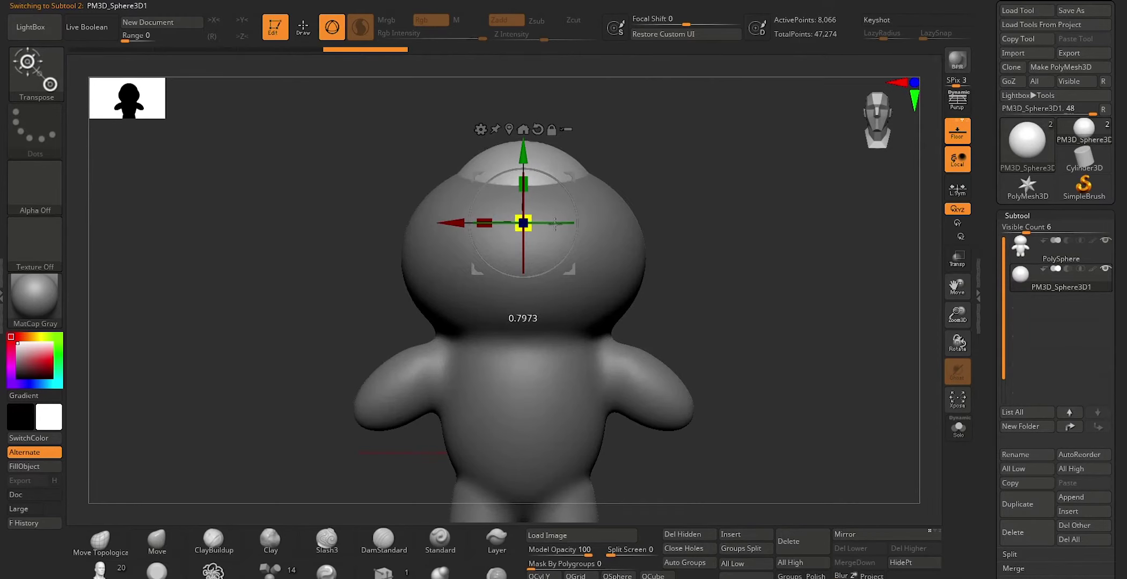
Position the sphere partly sunk into the front of the bear's head
drag(686, 182, 590, 185)
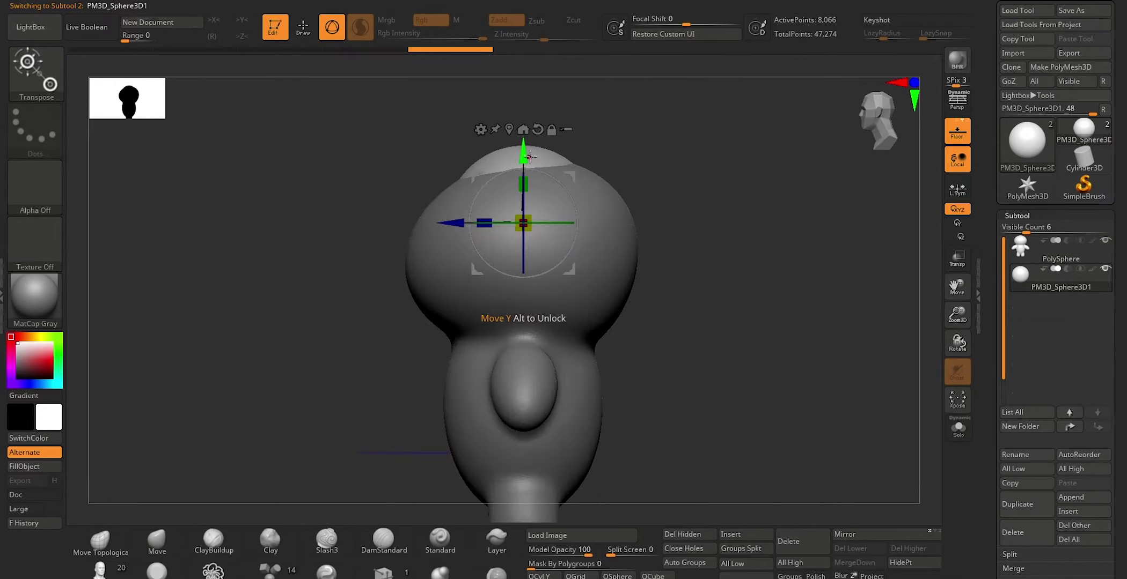
drag(530, 156, 530, 203)
drag(458, 269, 395, 272)
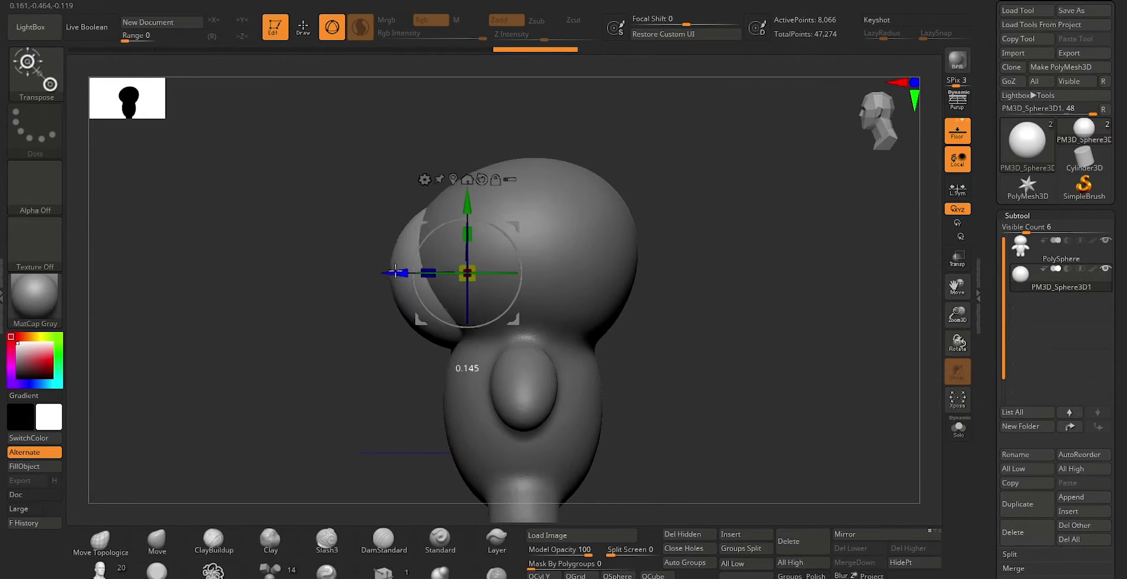
key(ctrl+z)
drag(476, 264, 363, 266)
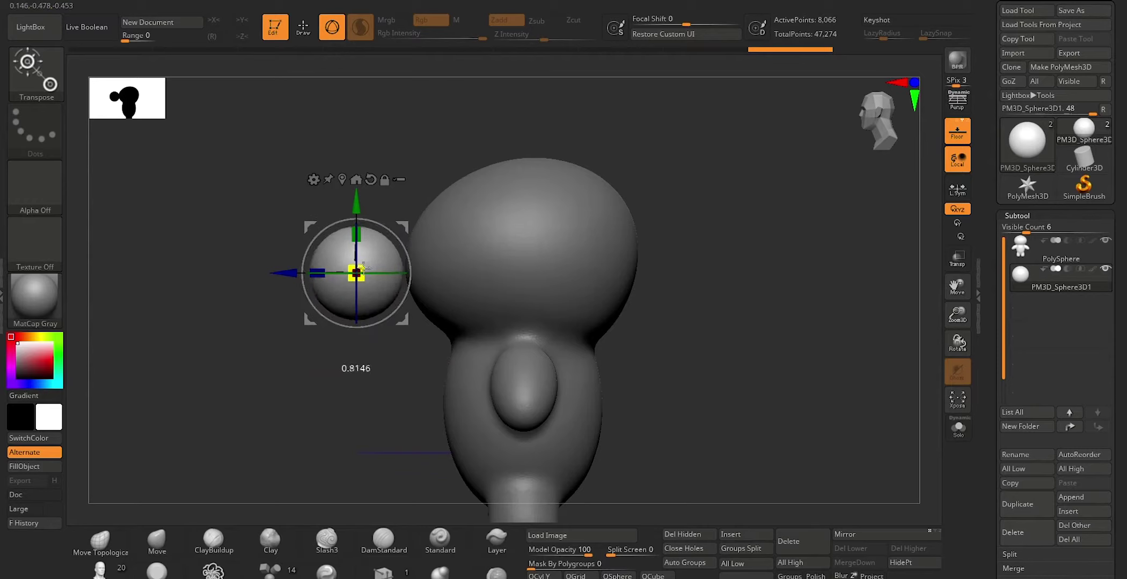
drag(285, 273, 326, 271)
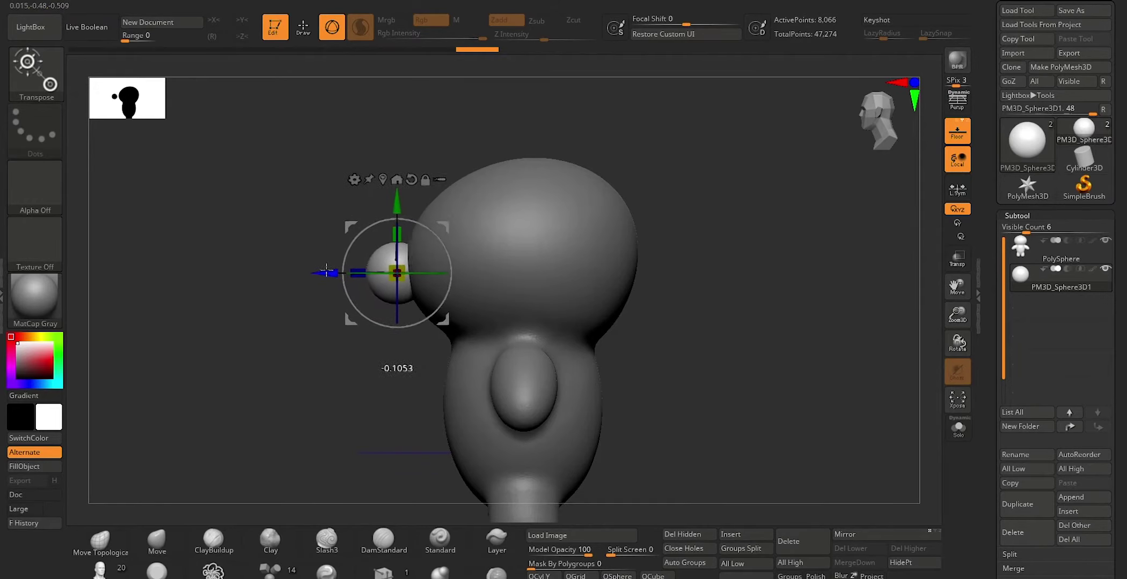
mouse_move(322, 350)
mouse_down()
mouse_move(345, 351)
mouse_move(488, 265)
mouse_up()
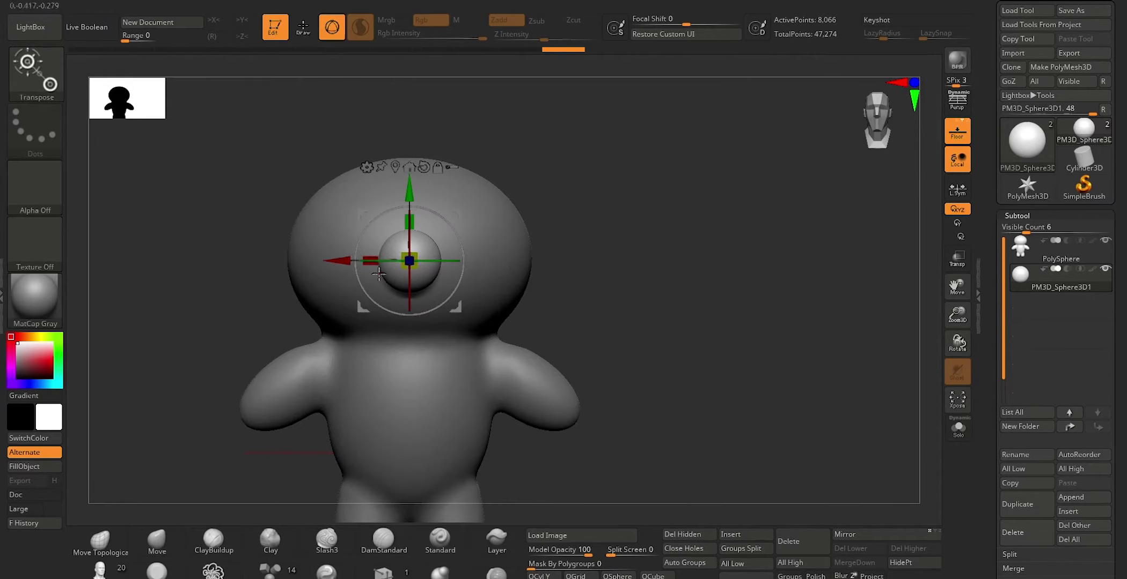
Round the muzzle sphere into a fuller oval, checking it from front and side views
key(q)
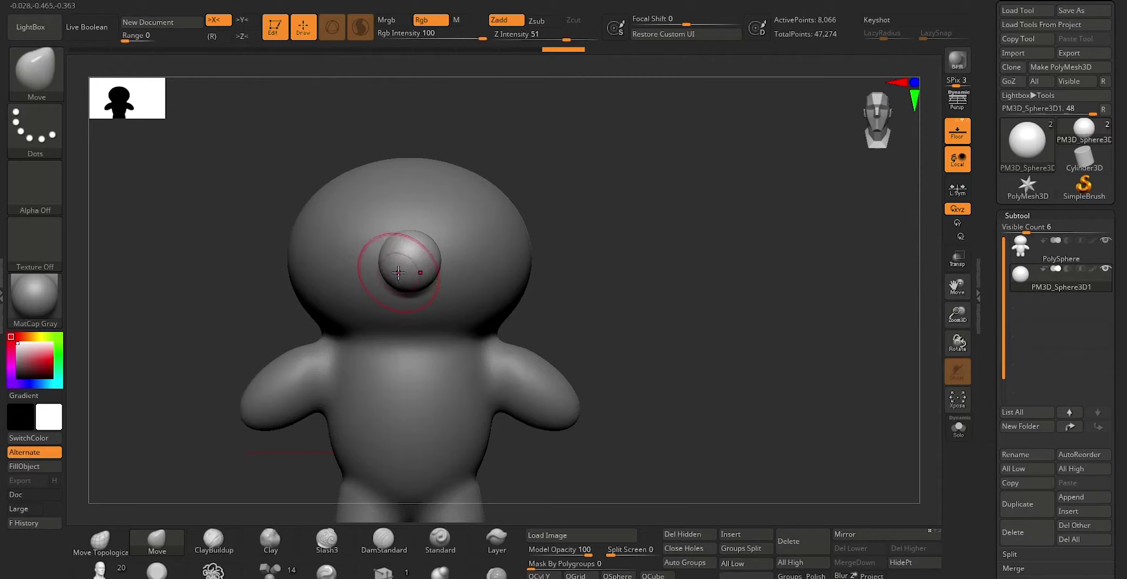
mouse_move(574, 221)
mouse_down()
mouse_move(616, 194)
mouse_move(448, 274)
mouse_up()
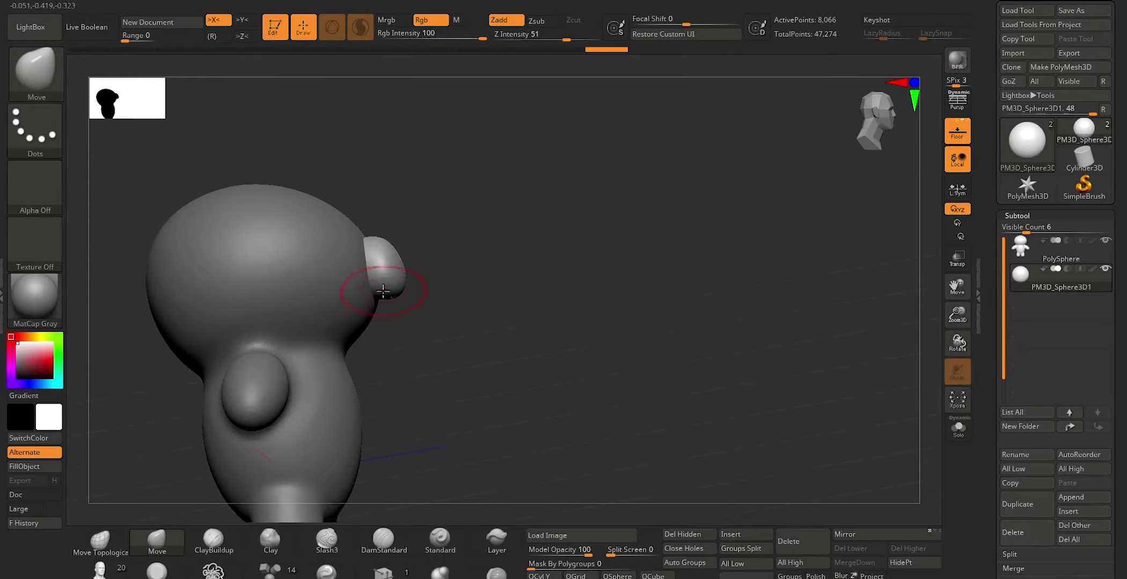
drag(383, 291, 355, 304)
shift+drag(475, 292, 425, 245)
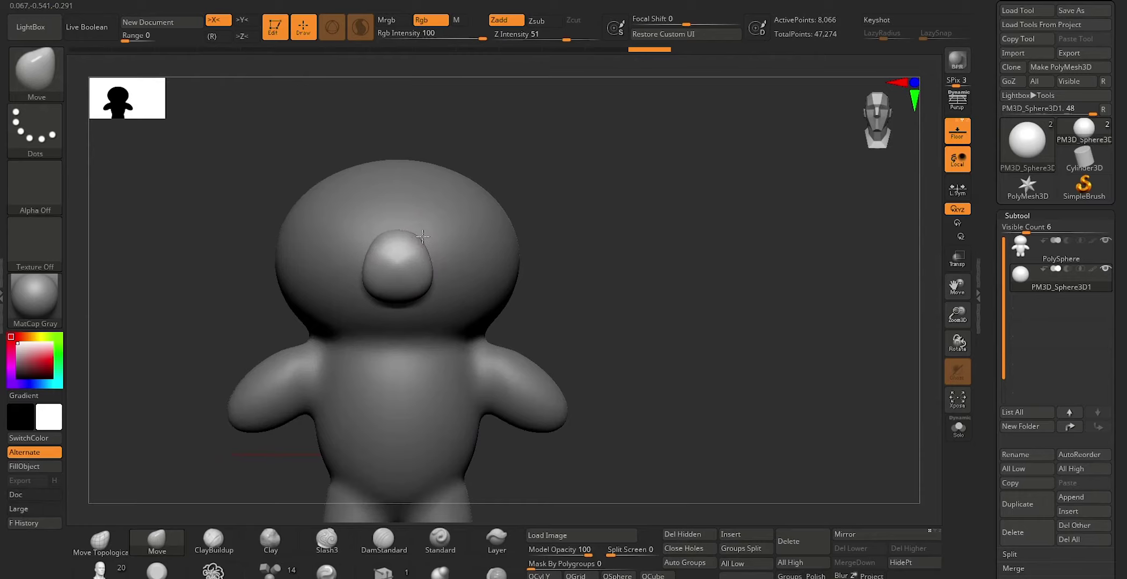
drag(586, 221, 509, 246)
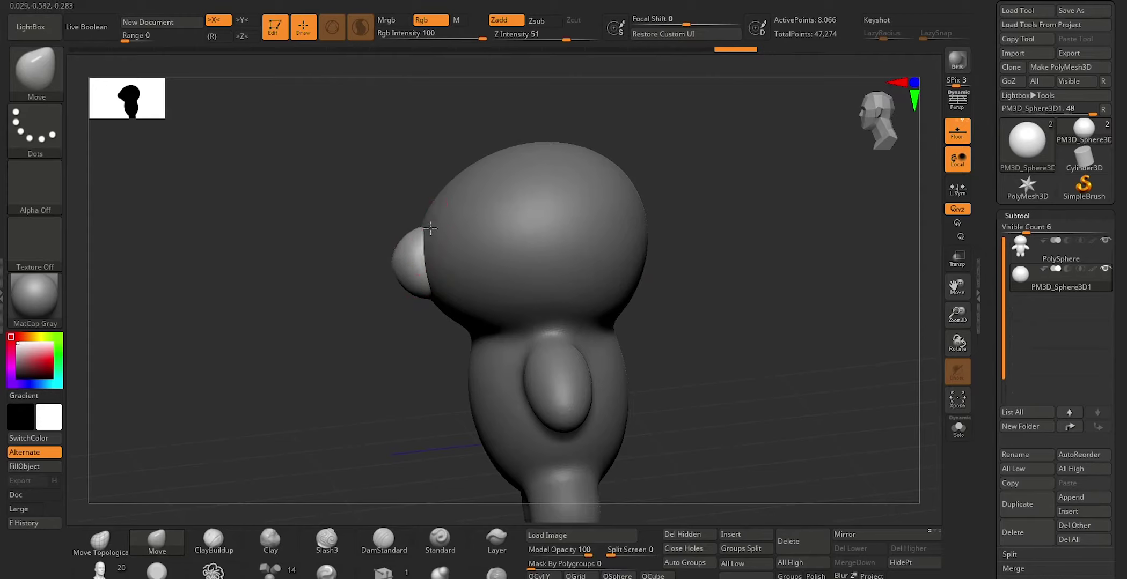
shift+drag(433, 272, 412, 308)
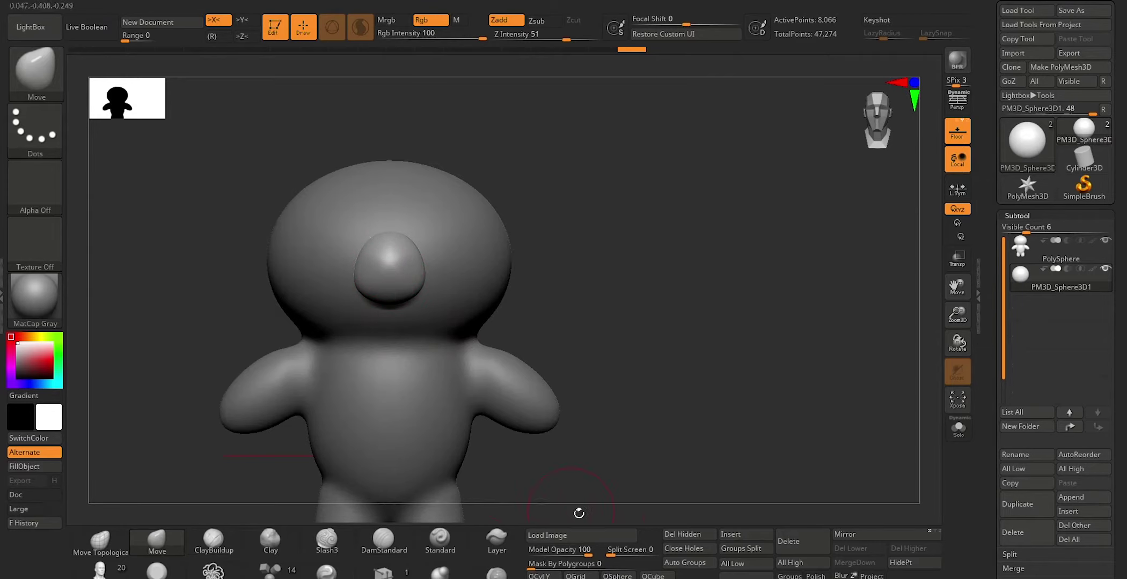
click(729, 540)
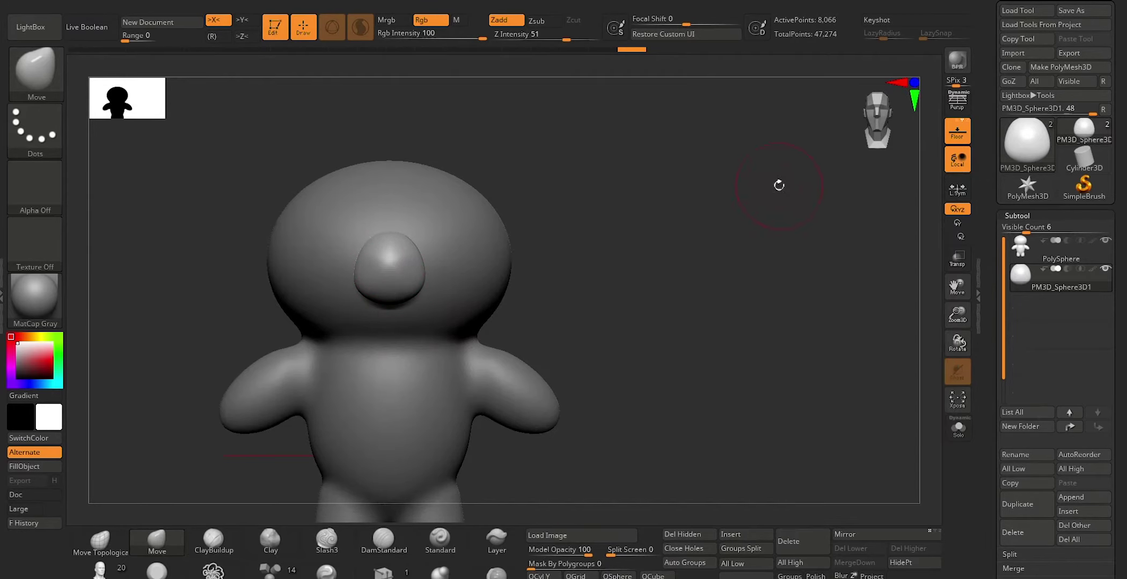
Duplicate the muzzle sphere, push the copy forward and shrink it into a nose
click(1016, 504)
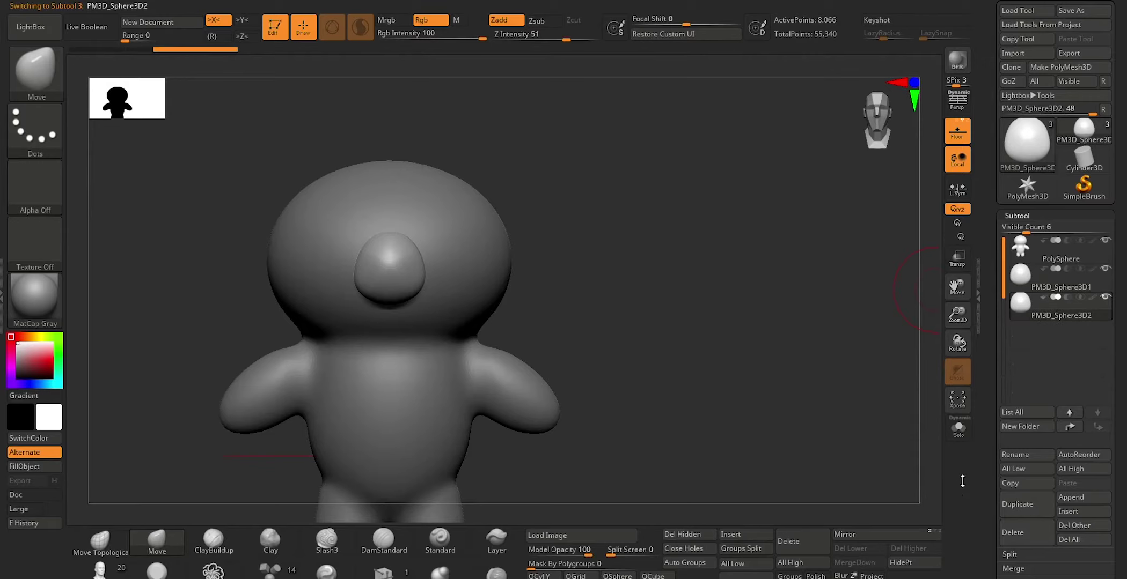
key(w)
drag(633, 198, 576, 212)
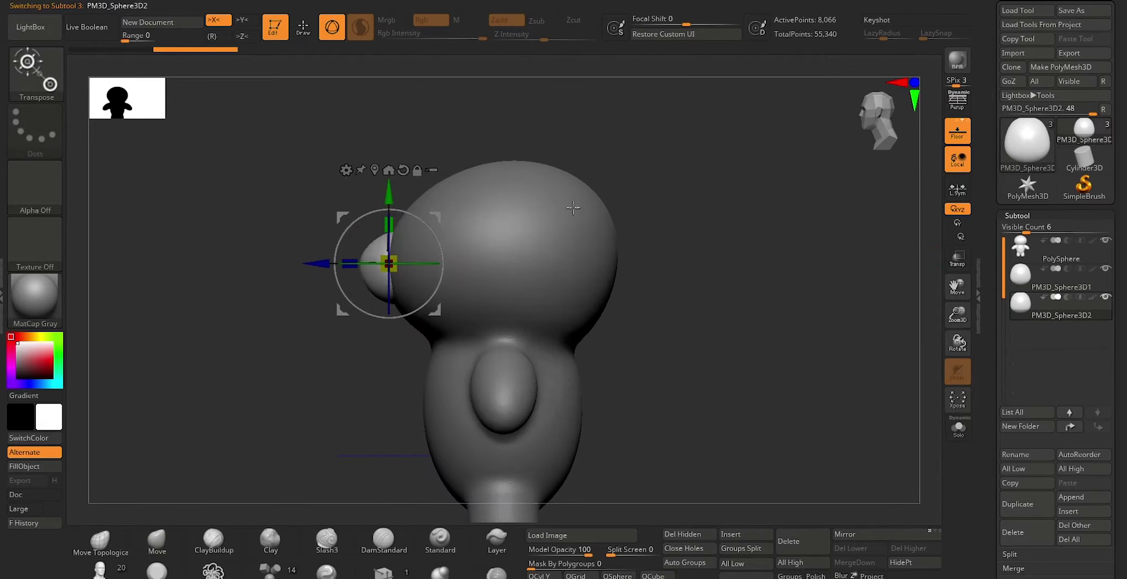
drag(331, 261, 307, 262)
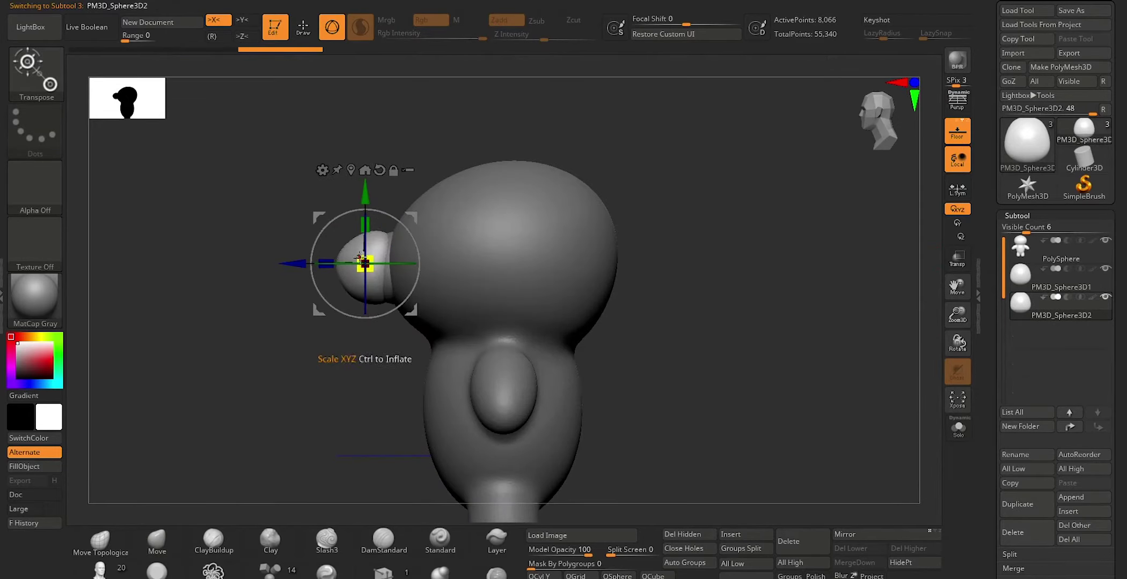
drag(225, 258, 284, 257)
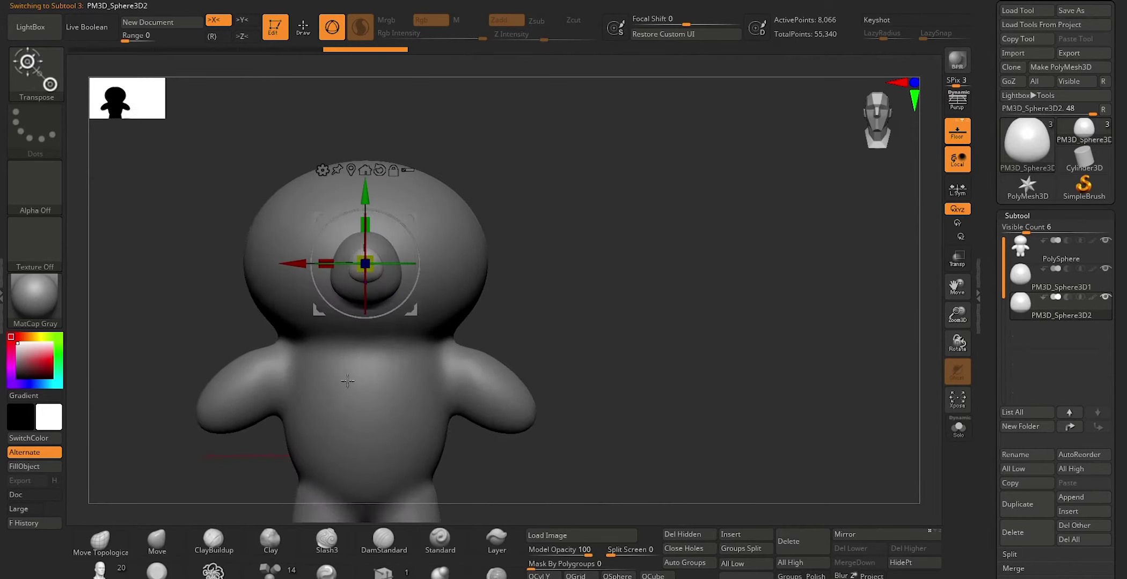
drag(360, 255, 365, 263)
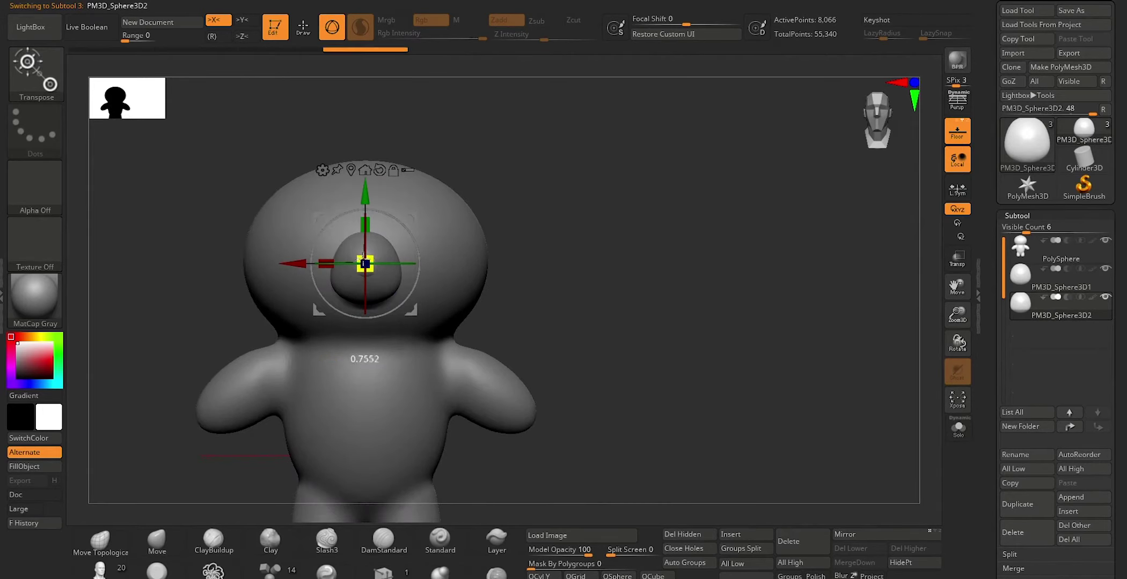
Check the nose from the side and reselect the muzzle sphere subtool
key(q)
drag(590, 234, 559, 244)
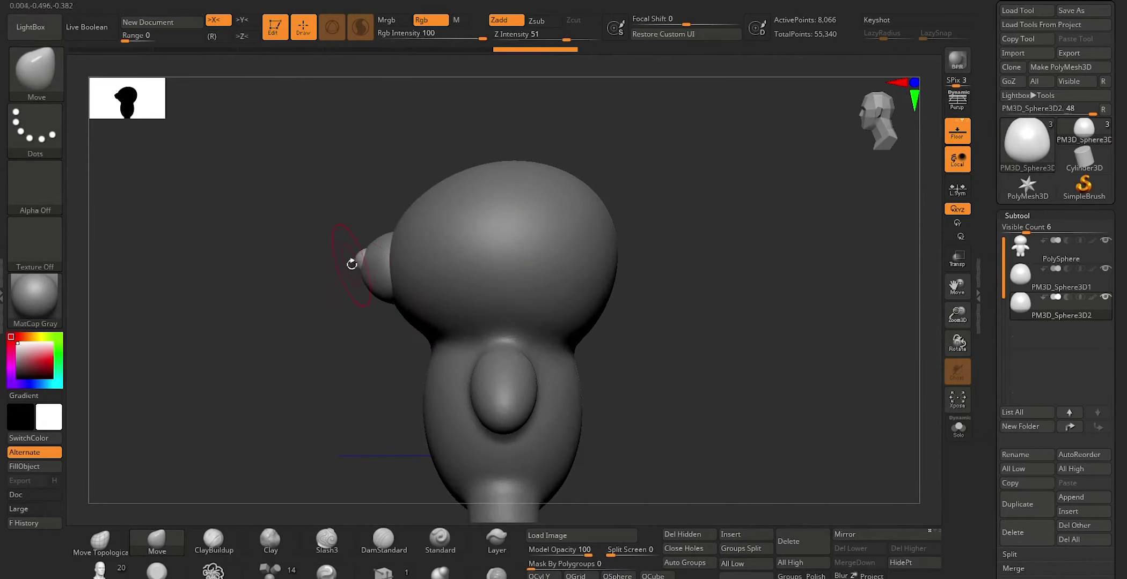
key(w)
key(q)
drag(289, 370, 376, 370)
click(1035, 279)
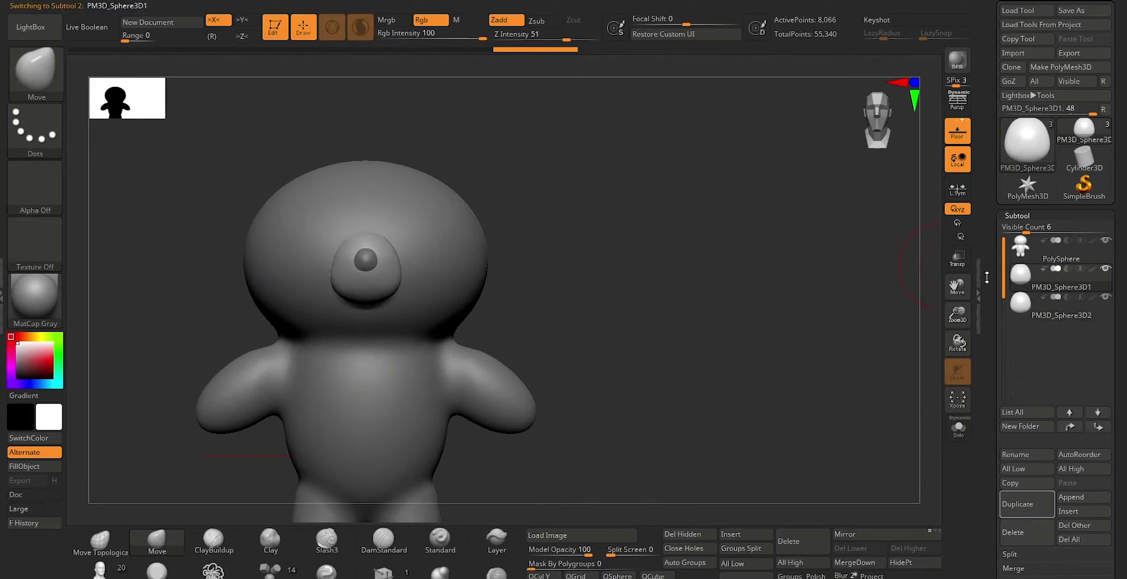
Pick DamStandard and halve the brush size after an undone trial stroke
click(361, 549)
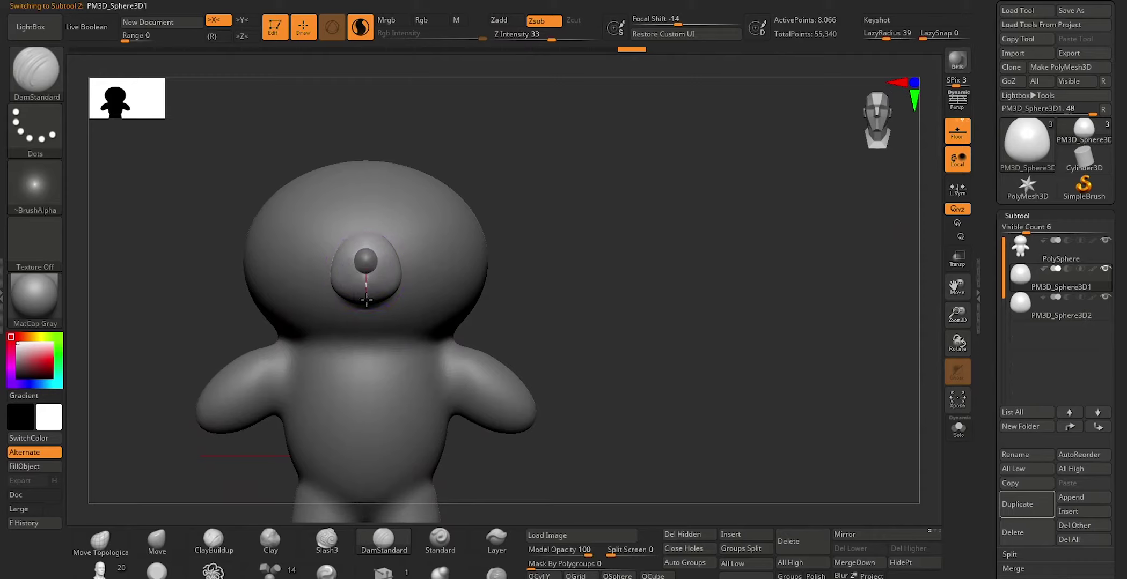
drag(366, 308, 366, 320)
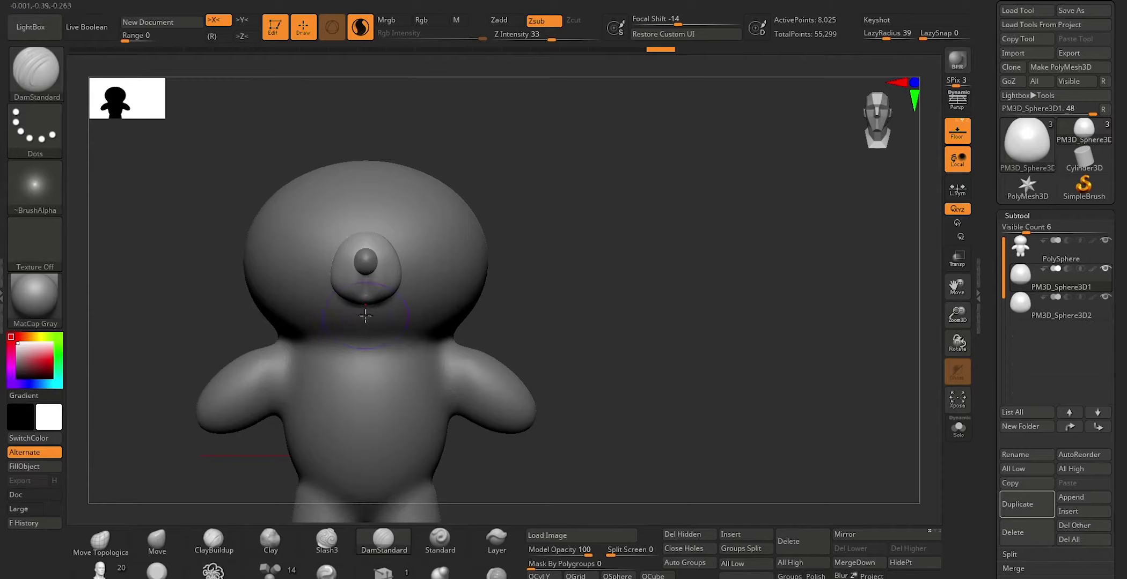
key(ctrl+z)
key(s)
click(366, 292)
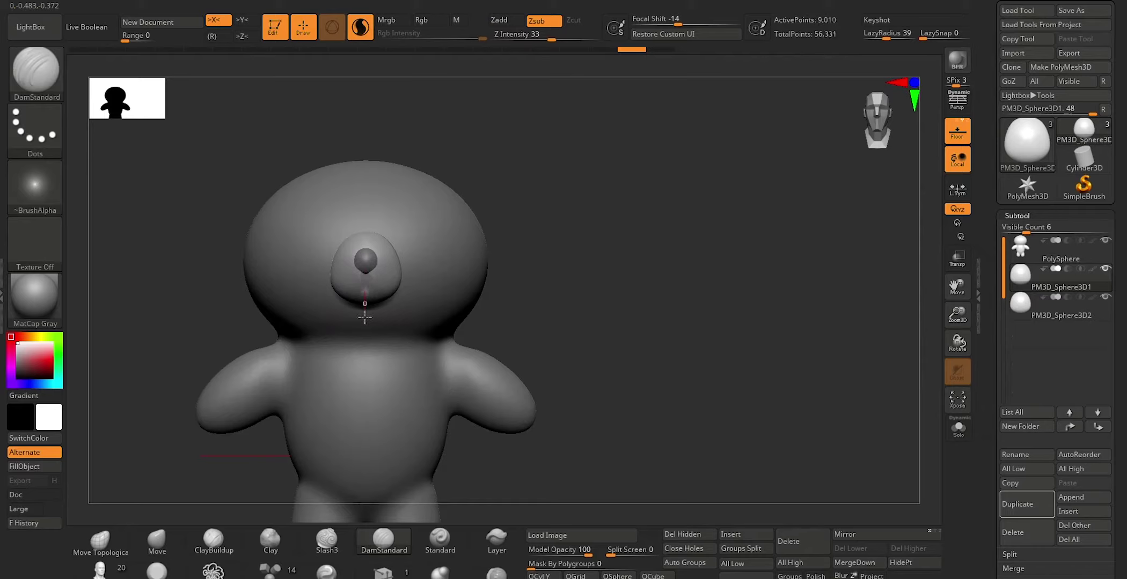
Carve the mouth crease beneath the nose and make the PolySphere body active
drag(363, 326, 364, 328)
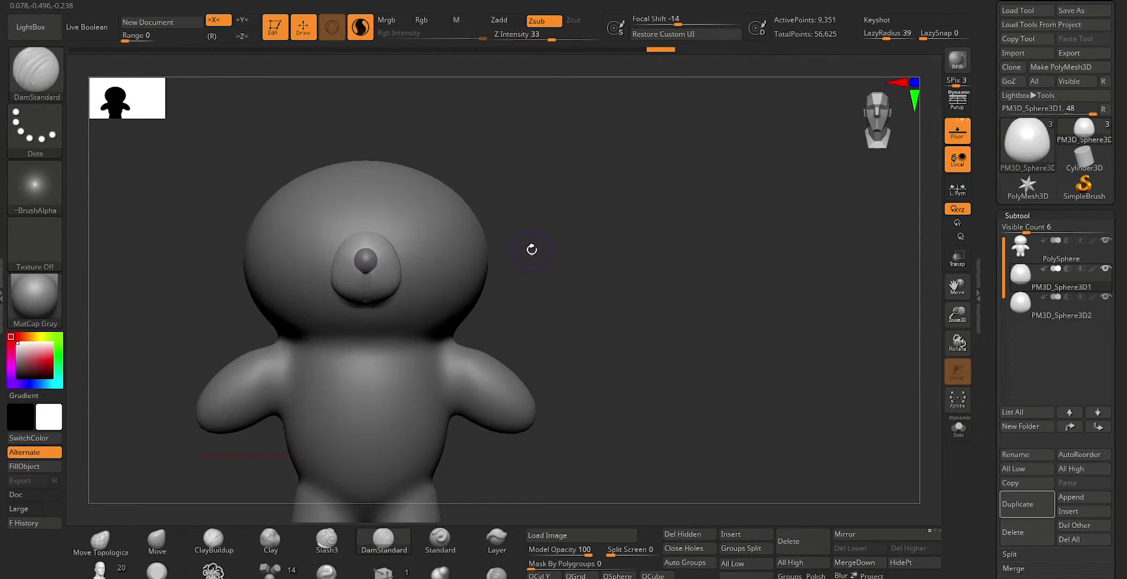
key(ctrl+z)
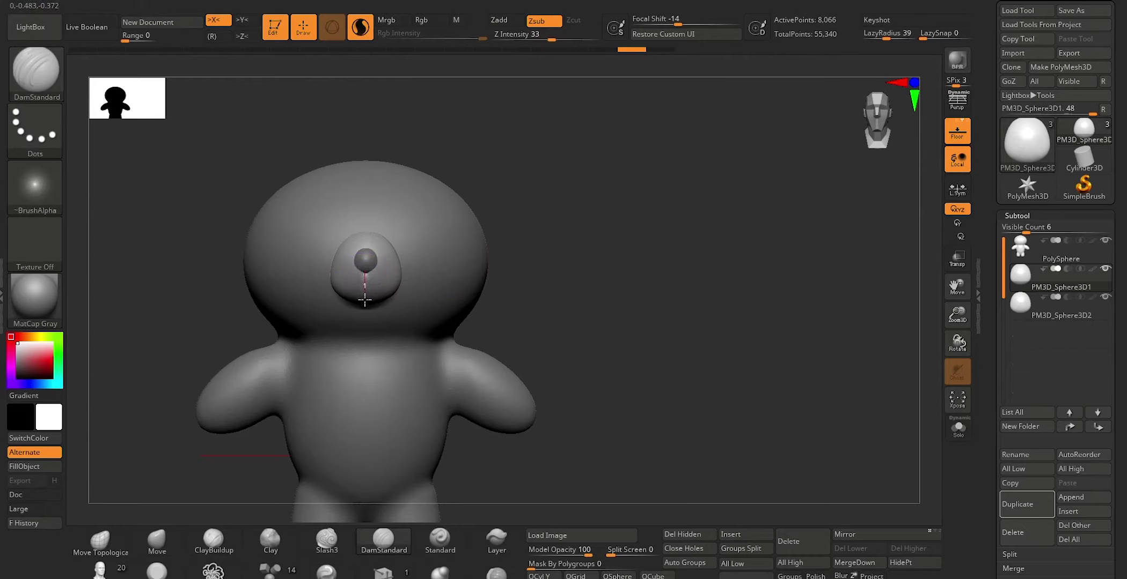
key(ctrl+z)
drag(366, 334, 366, 335)
mouse_move(577, 210)
mouse_down()
mouse_move(596, 140)
mouse_move(580, 234)
mouse_up()
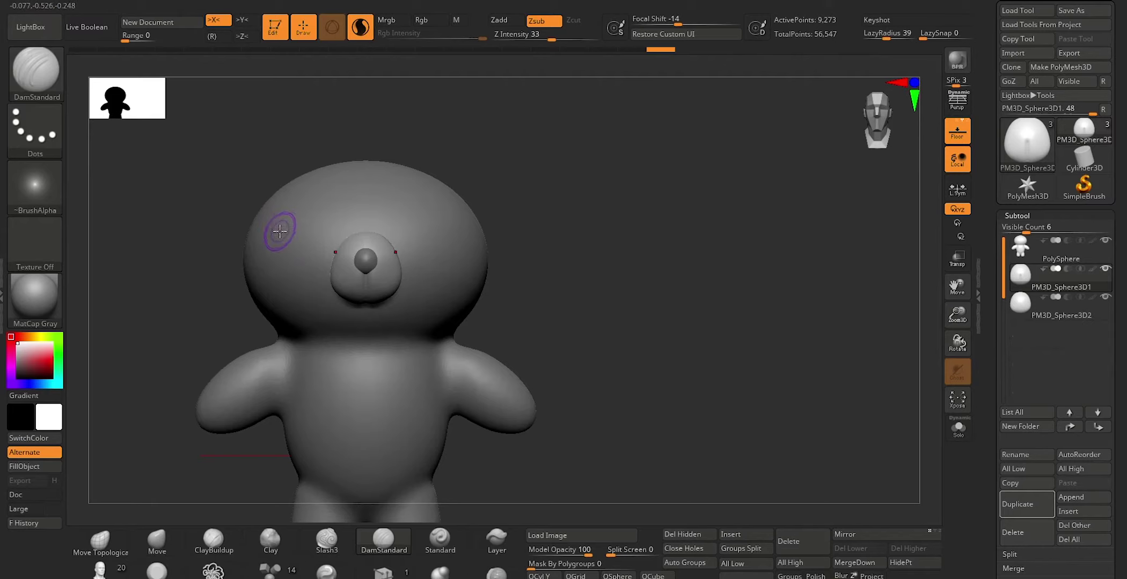
key(alt+Up)
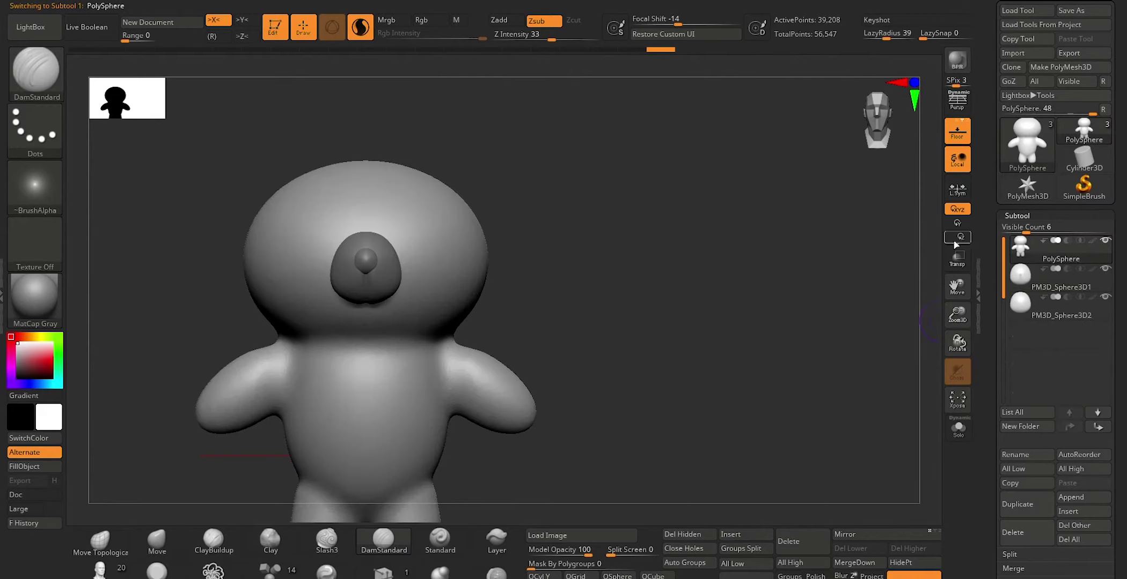
Delete hidden geometry, insert a Sphere3D subtool and shrink it to eye size
click(692, 534)
click(744, 530)
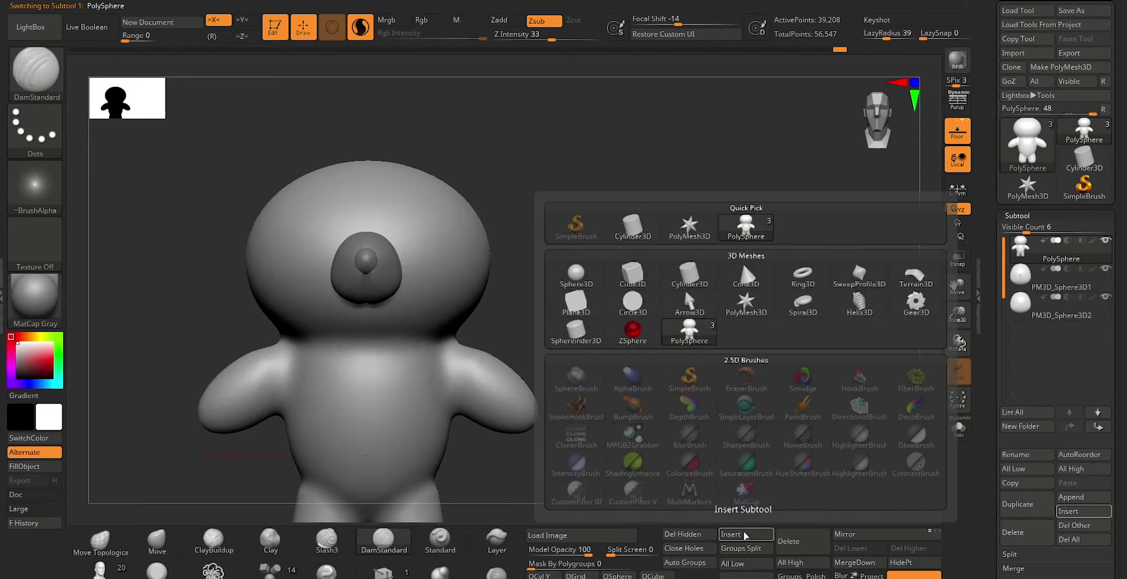
click(580, 272)
key(w)
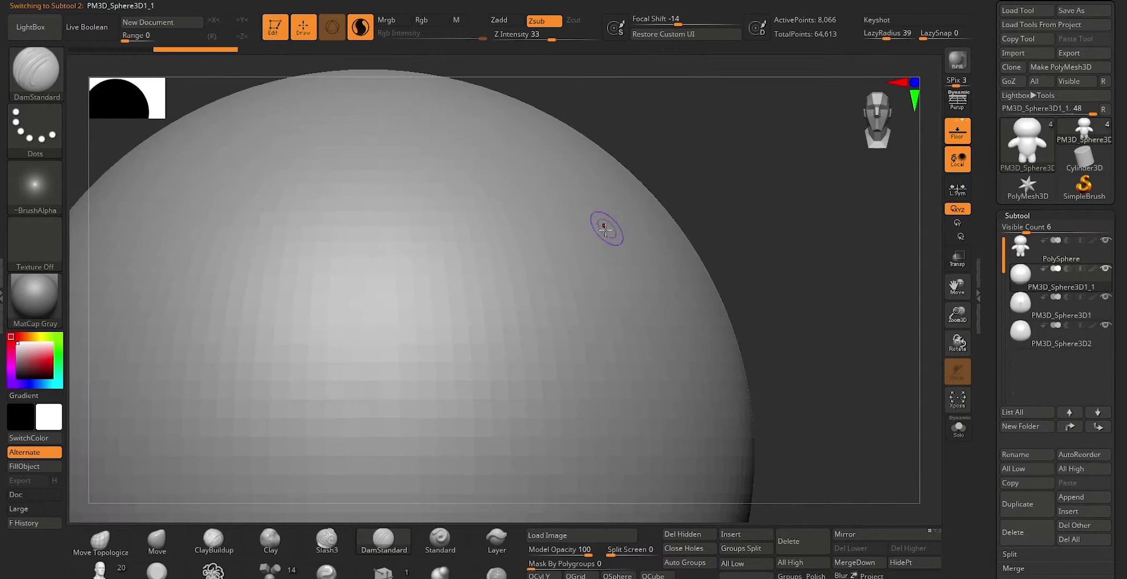
mouse_move(363, 448)
mouse_down()
mouse_move(455, 438)
mouse_move(787, 468)
mouse_move(950, 379)
mouse_up()
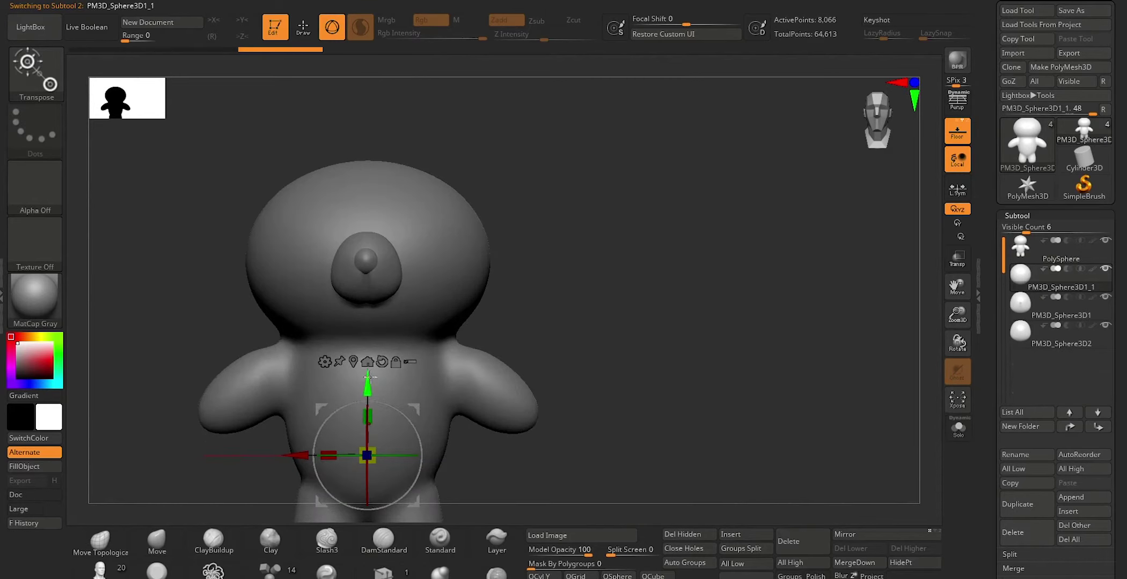
Move the small sphere up and sink it into the head's upper right
alt+drag(369, 377, 369, 141)
alt+drag(304, 222, 540, 222)
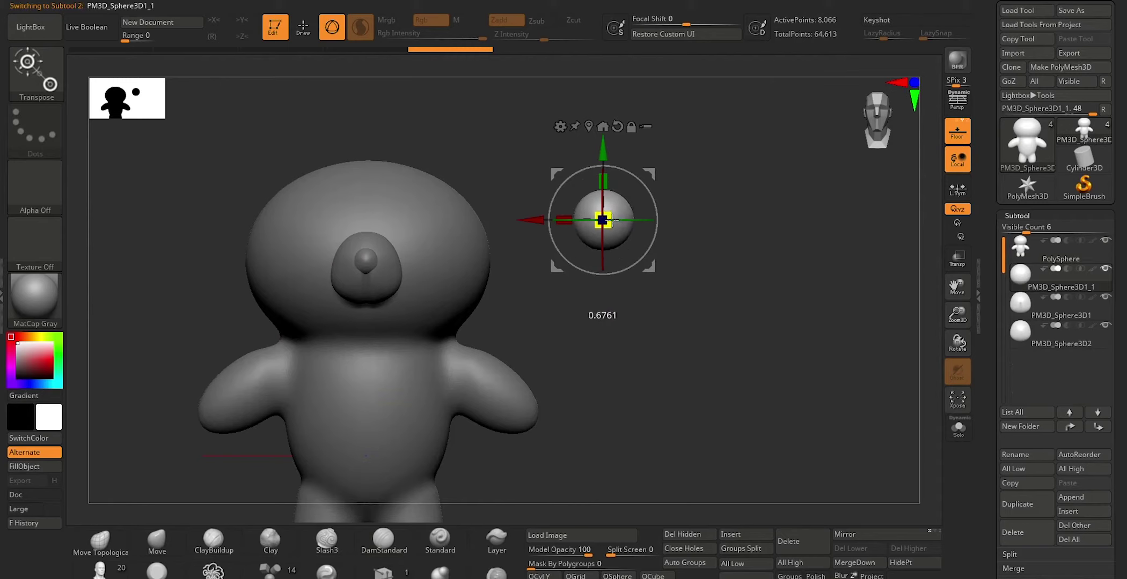
drag(613, 219, 611, 219)
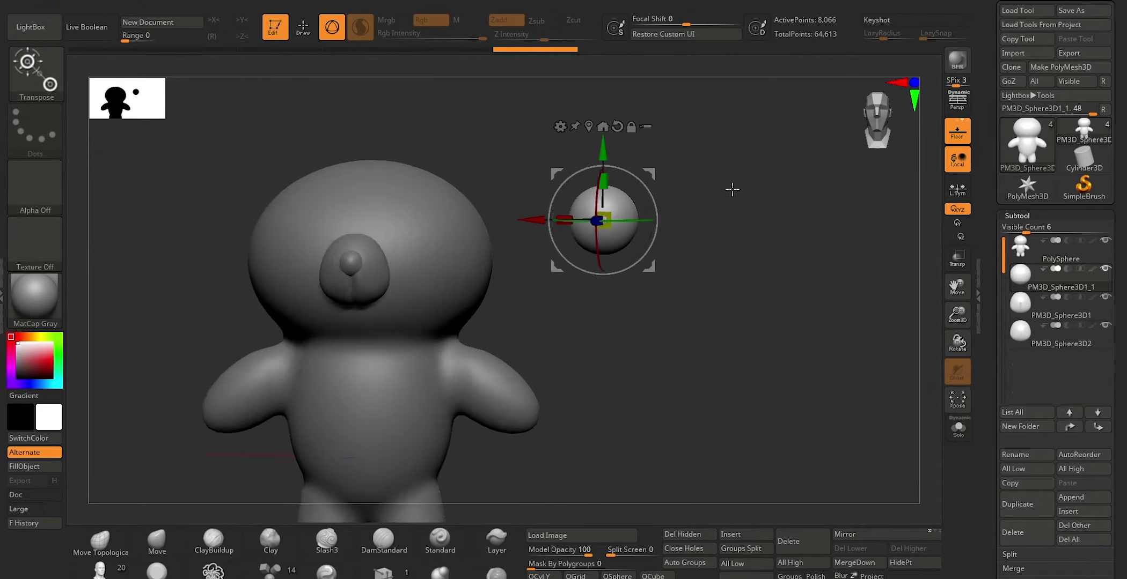
drag(537, 221, 366, 246)
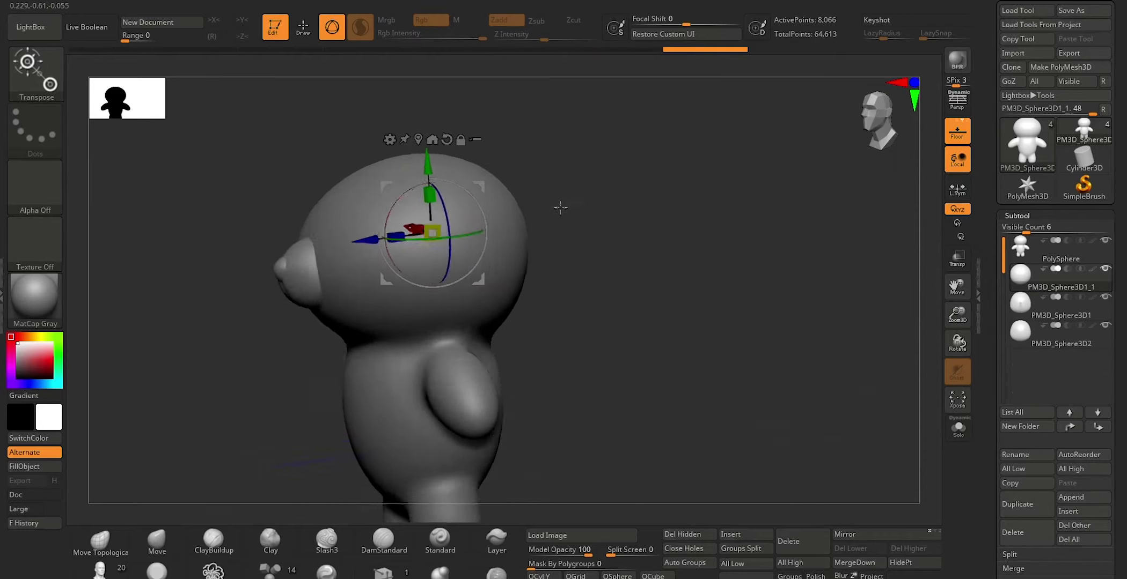
drag(536, 209, 622, 209)
drag(385, 240, 302, 210)
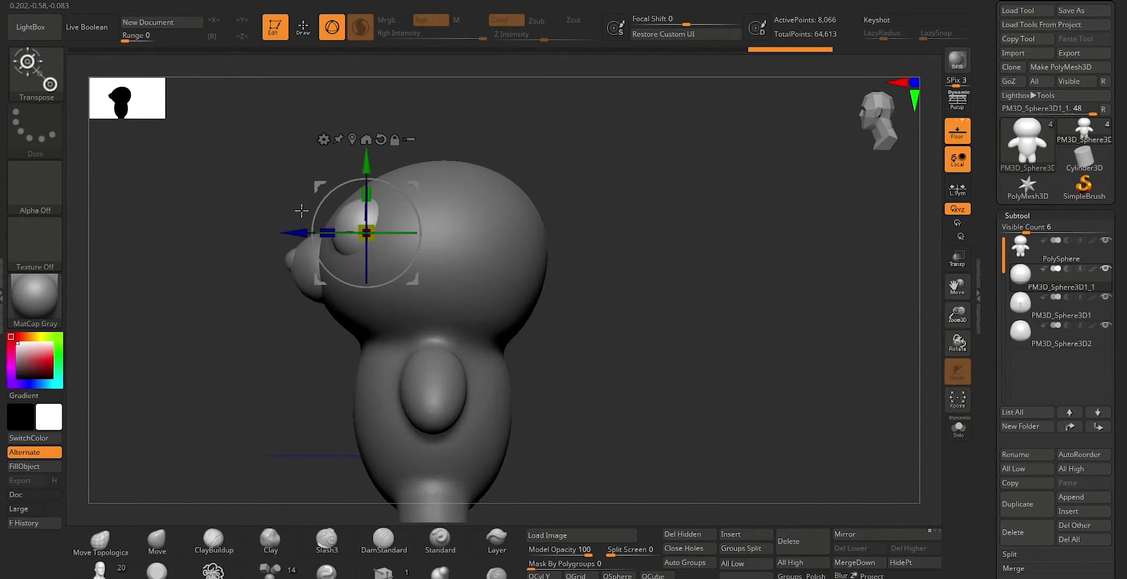
Nudge the eyeball slightly lower and toward the face from the front view
drag(289, 372, 309, 404)
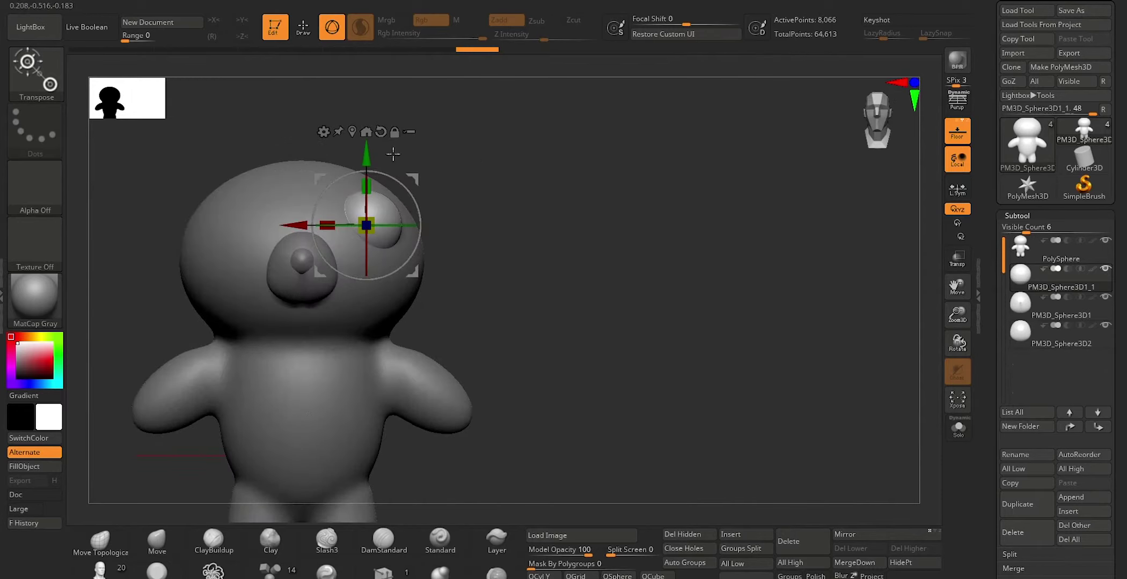
drag(368, 143, 362, 151)
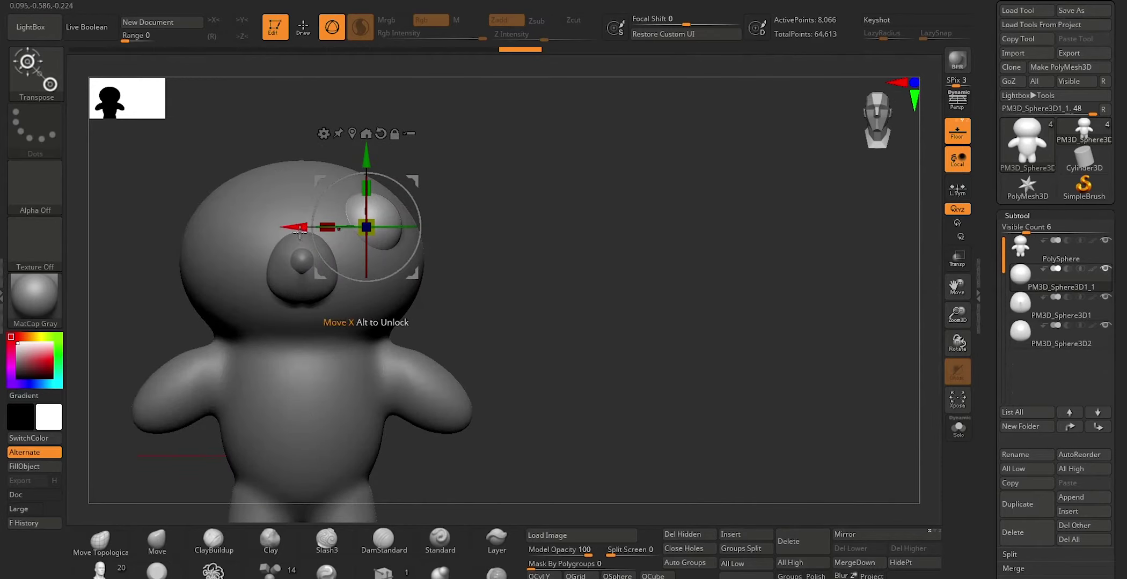
drag(326, 237, 313, 237)
drag(543, 178, 505, 201)
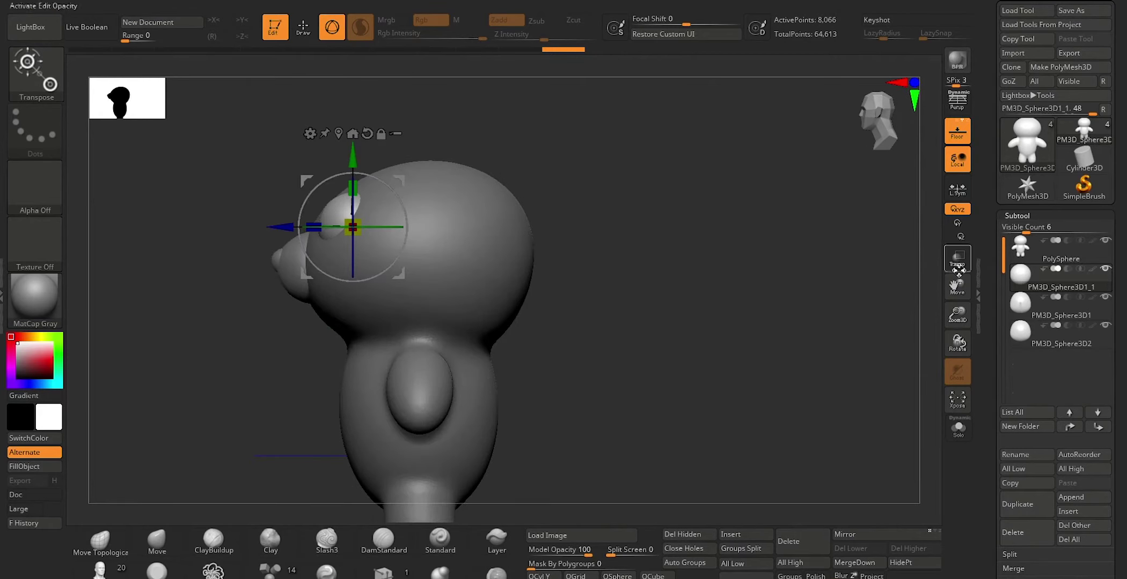
Push down the top of the PolySphere head with the Move brush and check it from front and side
key(q)
click(1019, 247)
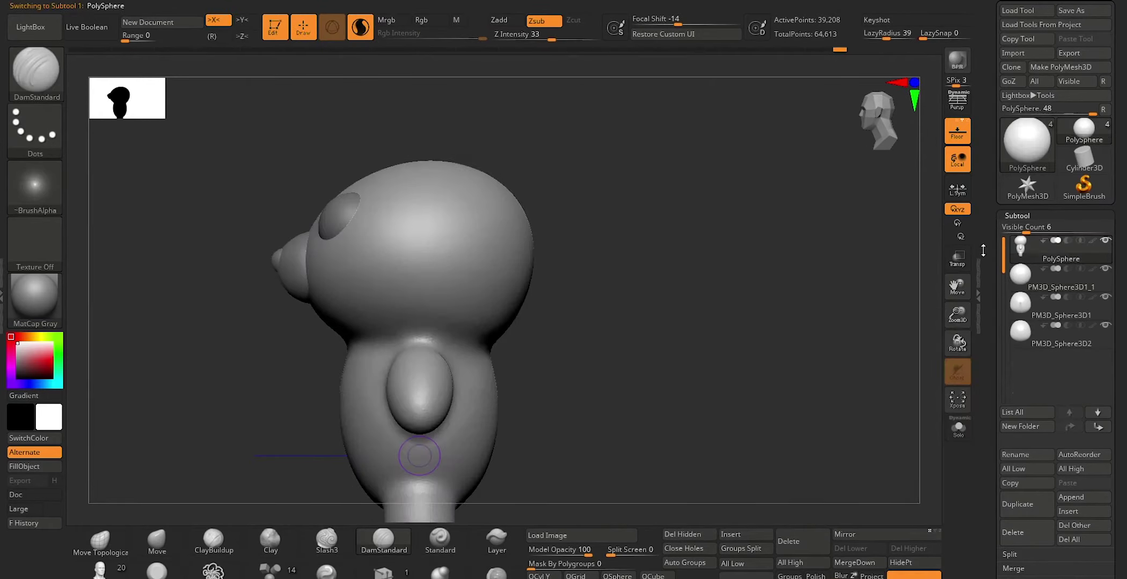
click(161, 539)
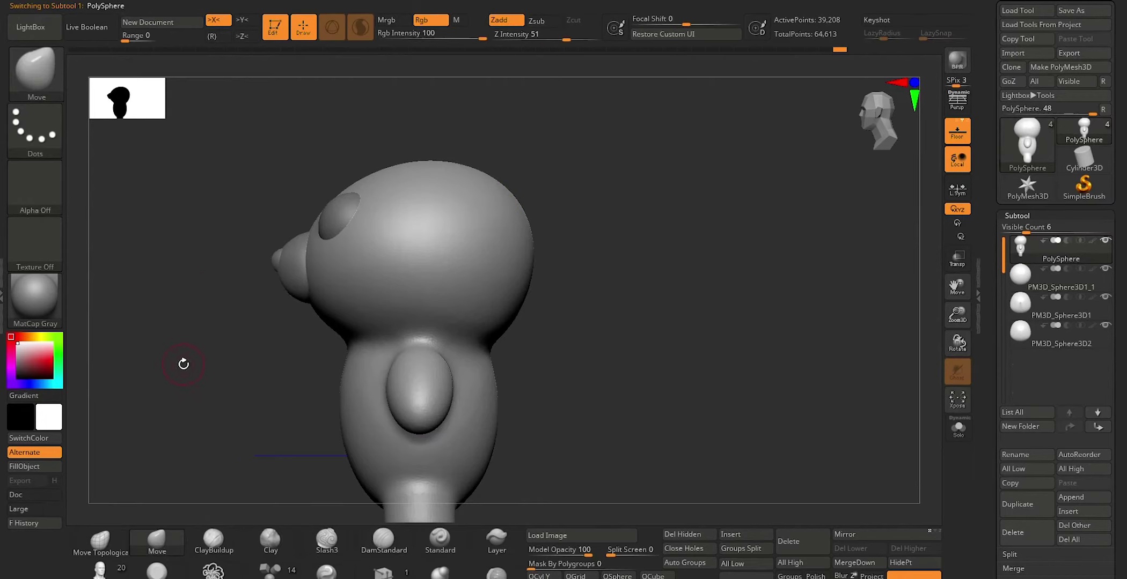
key(s)
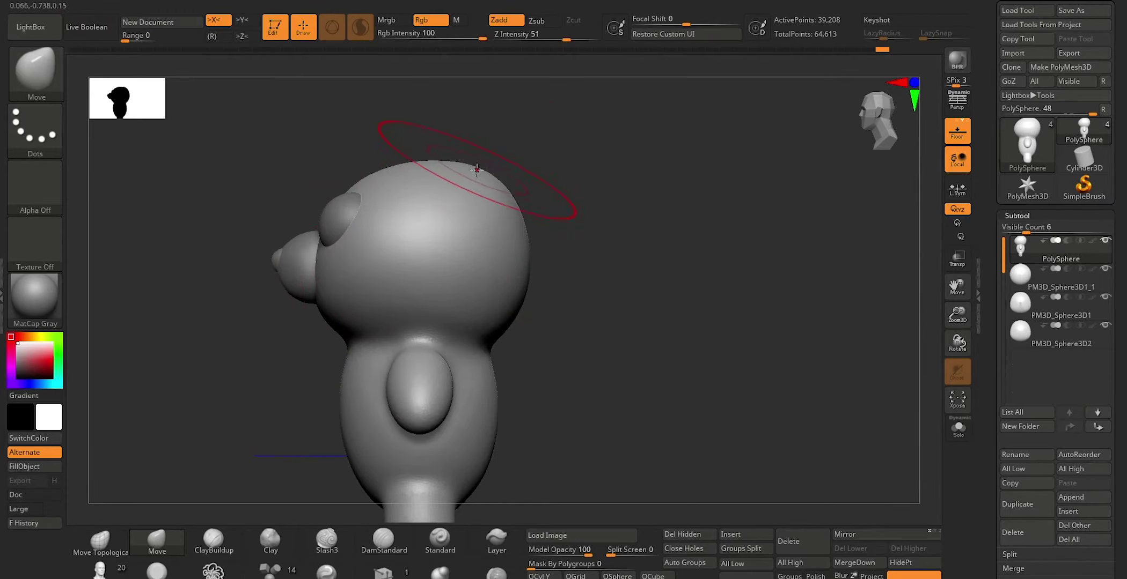
drag(463, 167, 466, 170)
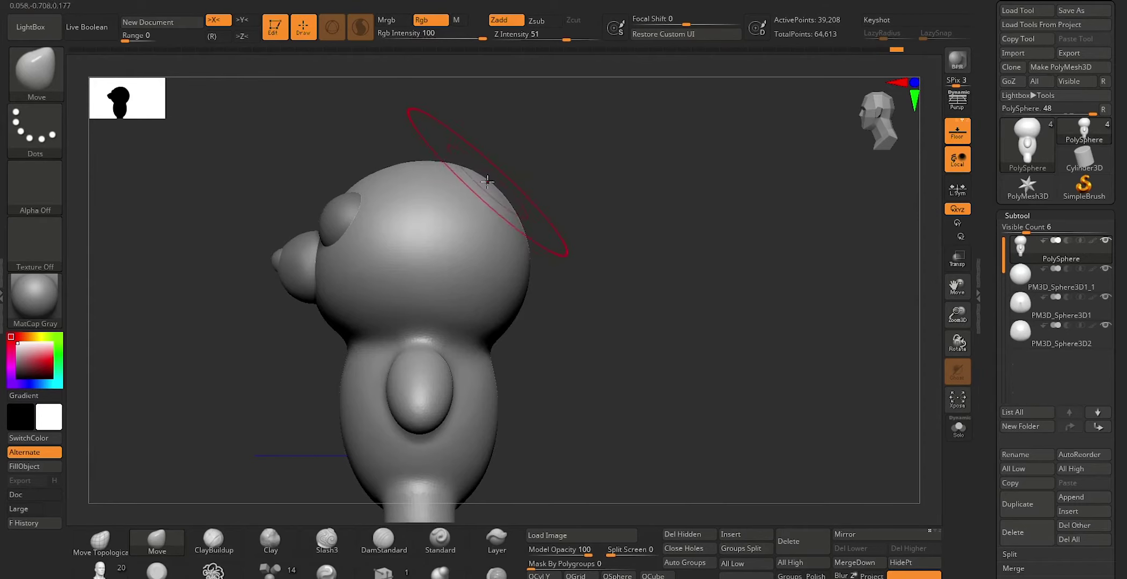
shift+drag(232, 408, 275, 410)
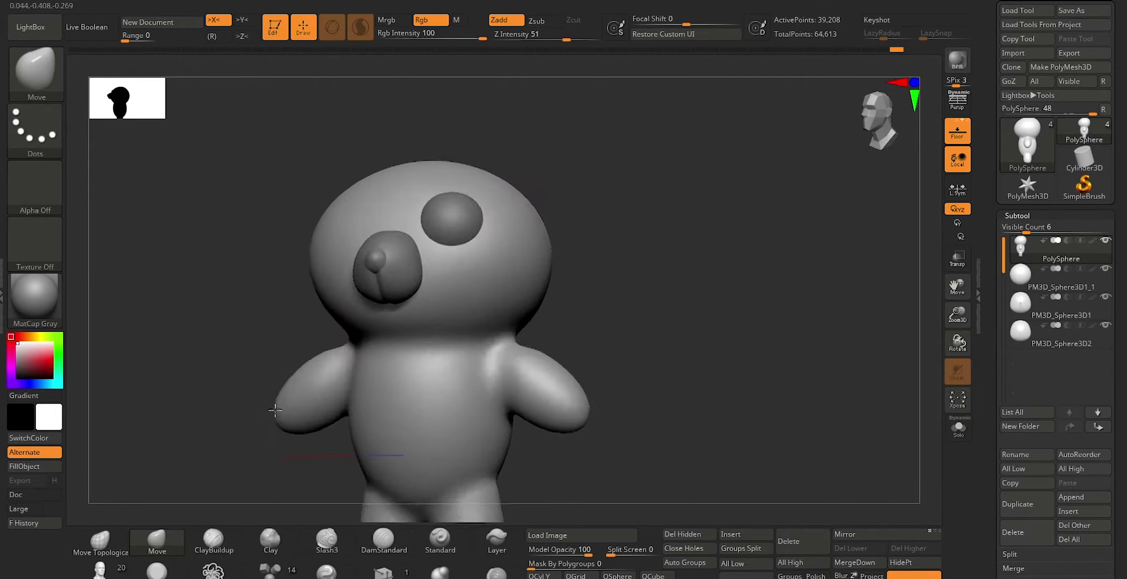
shift+drag(649, 239, 623, 247)
click(1022, 276)
mouse_move(1019, 303)
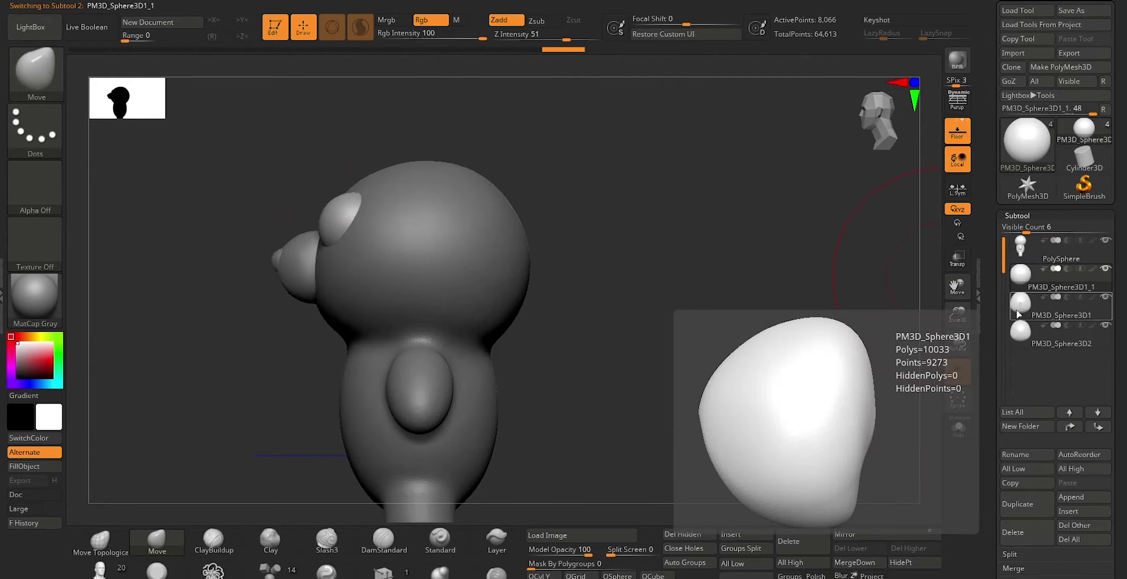
Shift the PM3D_Sphere3D1 nose and PM3D_Sphere3D2 muzzle pieces along their depth axis
click(1018, 314)
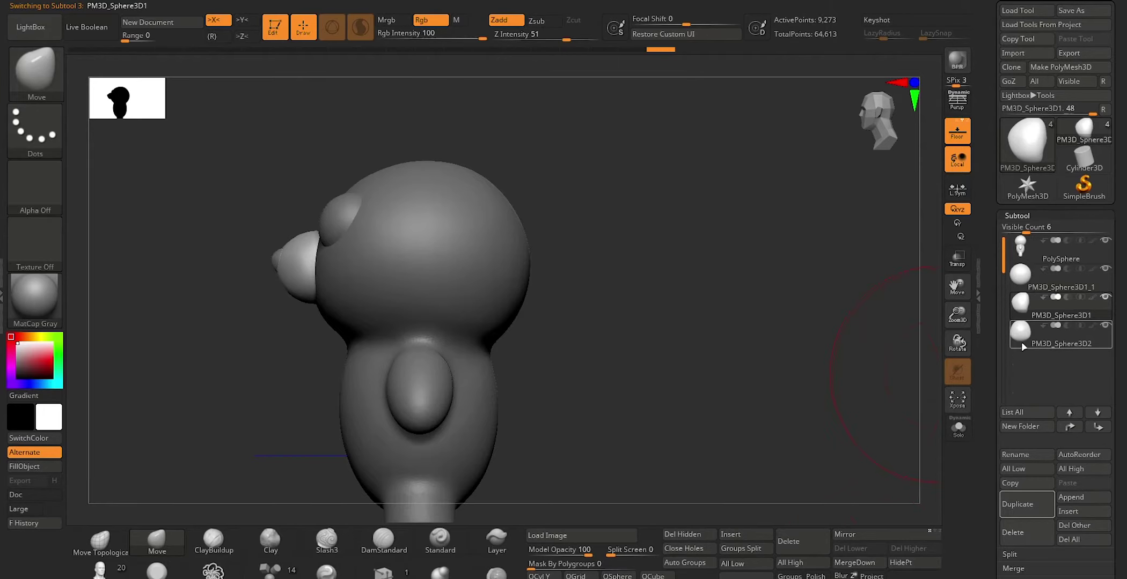
key(w)
drag(241, 264, 252, 260)
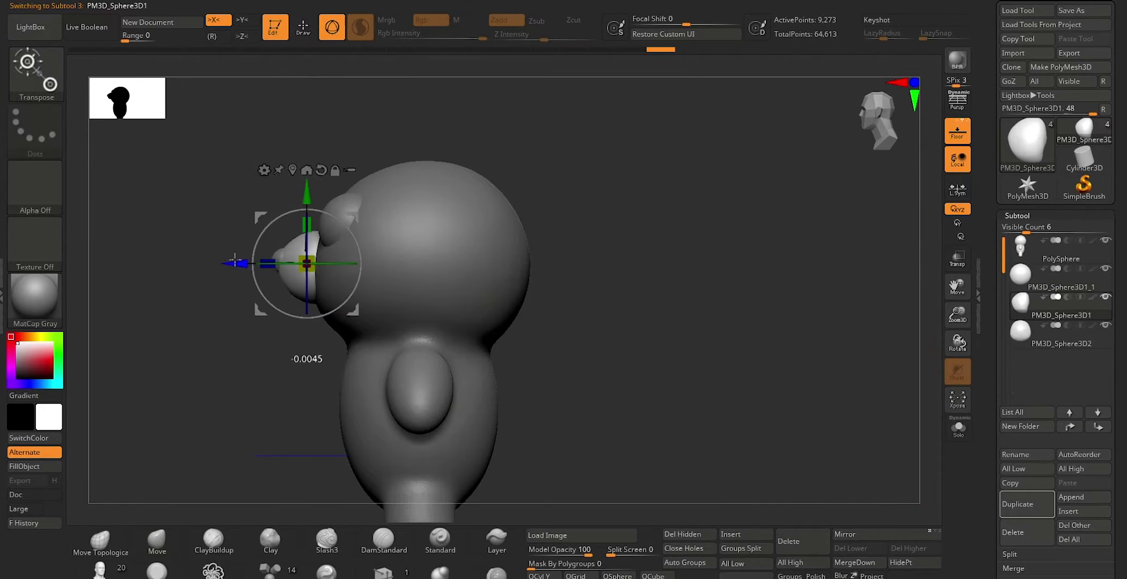
click(1025, 335)
drag(212, 261, 225, 261)
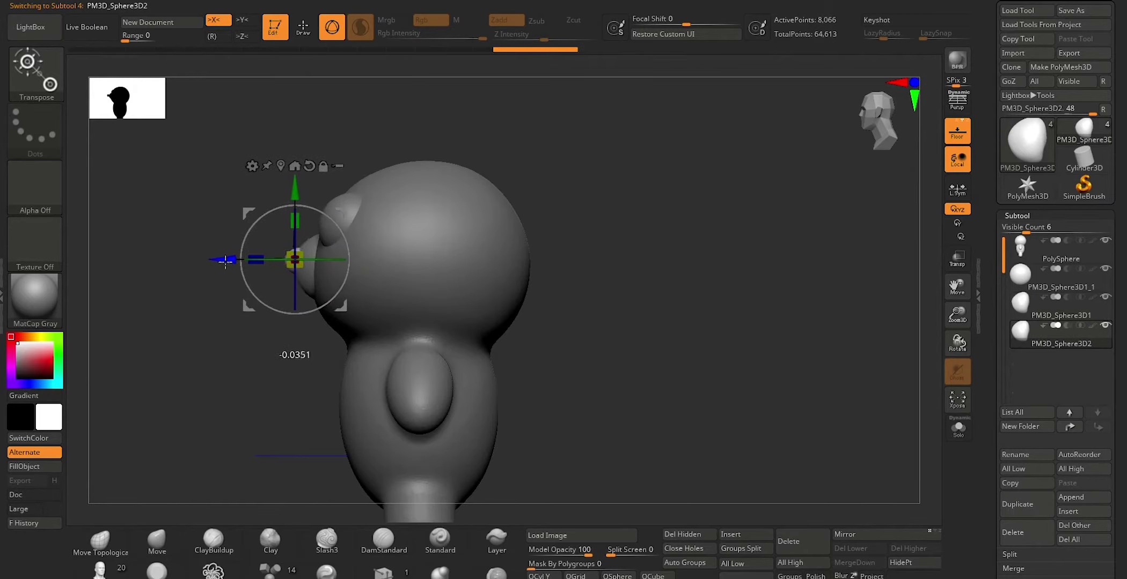
key(q)
Pull the eye sphere forward out of the face with the Transpose gizmo
drag(212, 332, 471, 251)
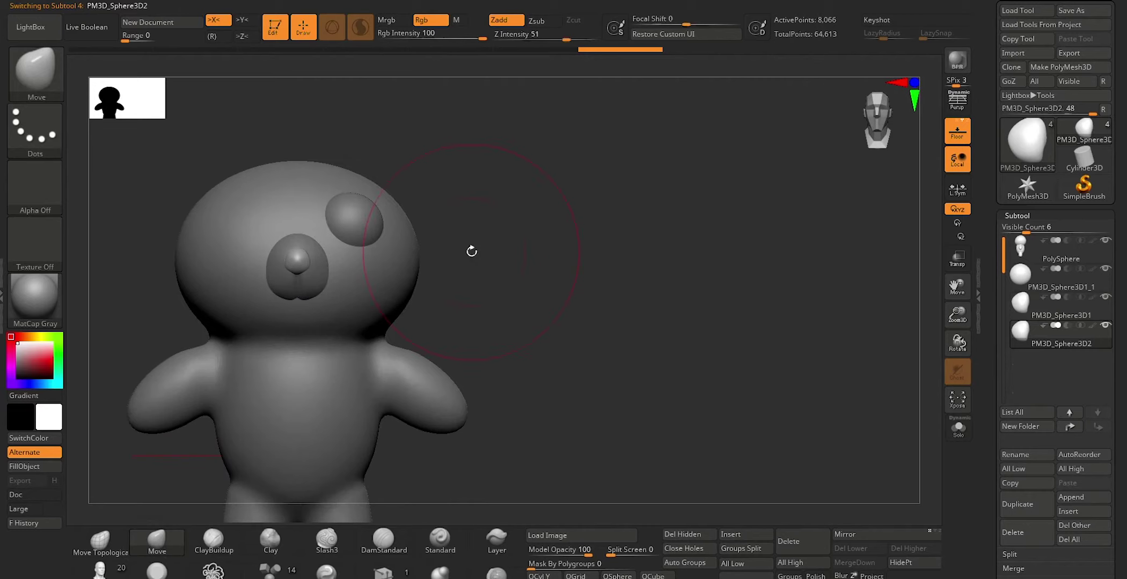
click(1026, 282)
mouse_move(521, 209)
mouse_down()
mouse_move(558, 218)
mouse_move(545, 221)
mouse_up()
key(w)
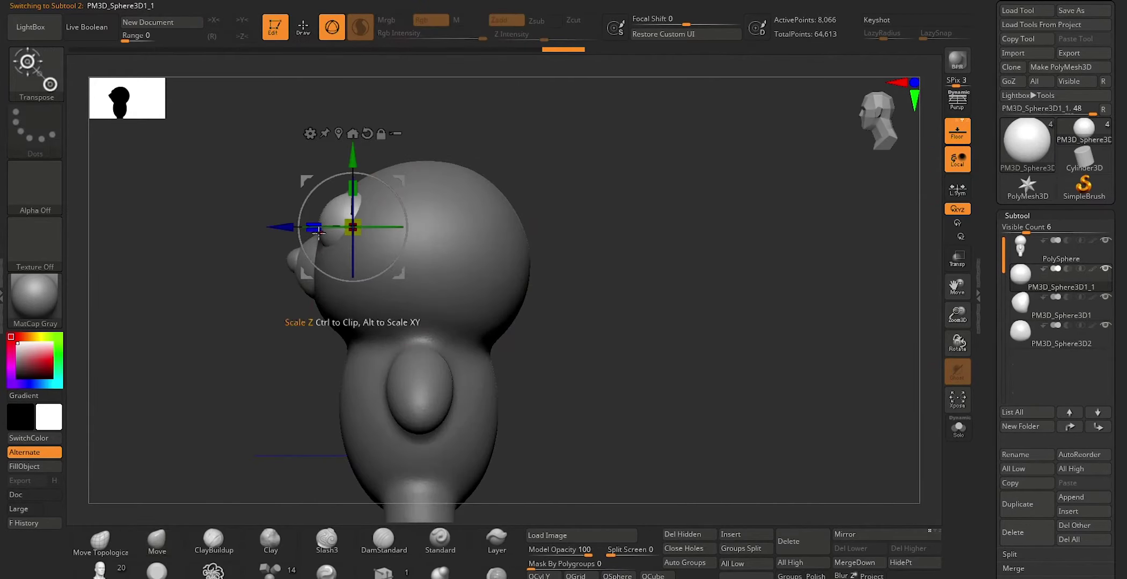
mouse_move(284, 231)
mouse_down()
mouse_move(202, 373)
mouse_move(344, 204)
mouse_up()
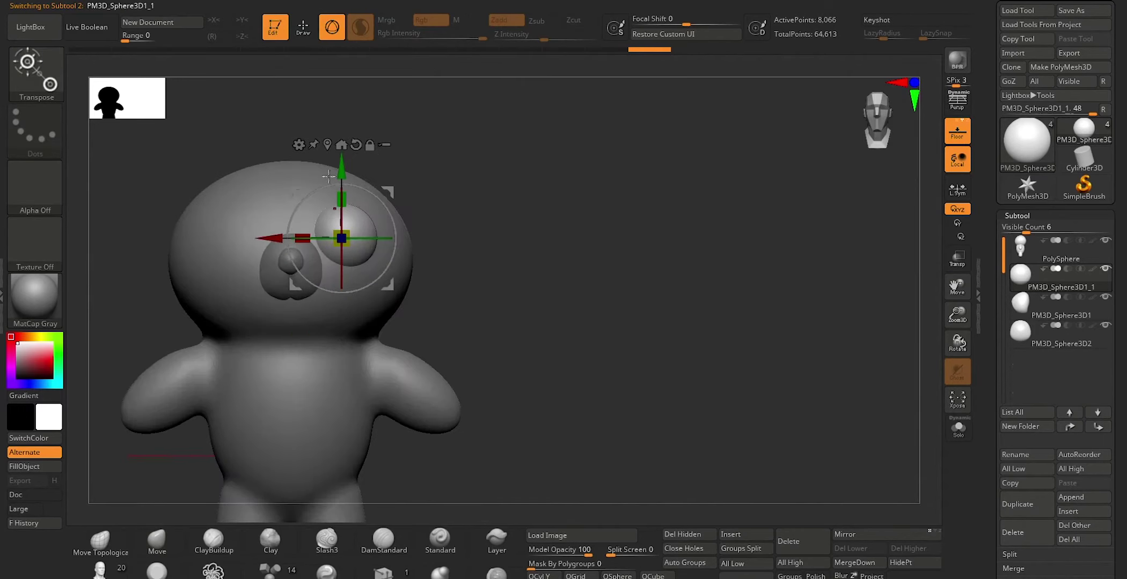
key(q)
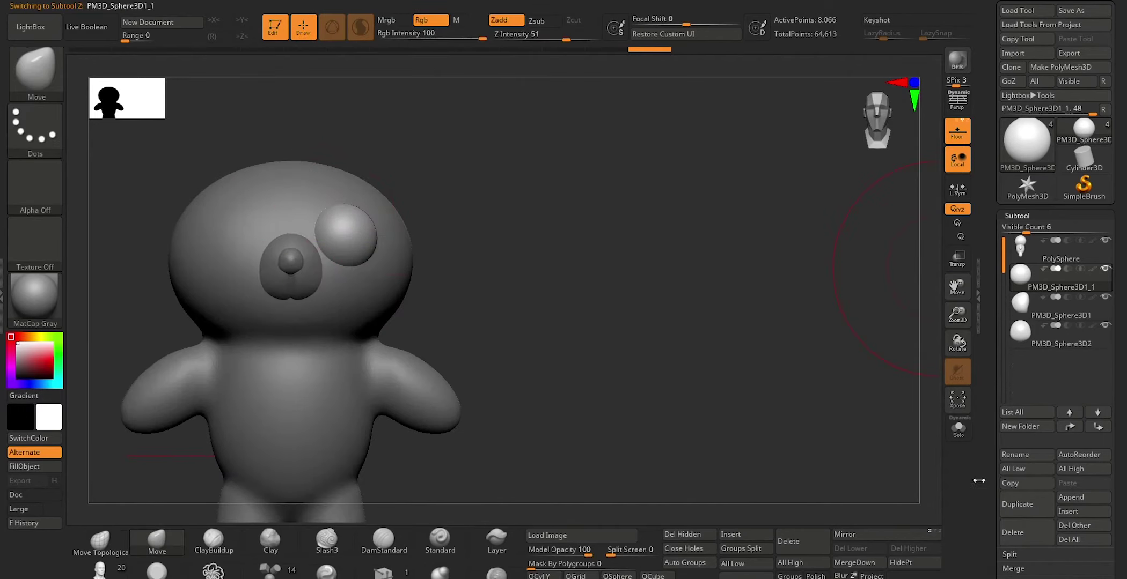
Zoom in on the eye and sculpt a hollow into it with a small brush
mouse_move(441, 232)
ctrl+right_down()
mouse_move(599, 246)
mouse_move(581, 239)
ctrl+right_up()
key(s)
drag(359, 226, 336, 220)
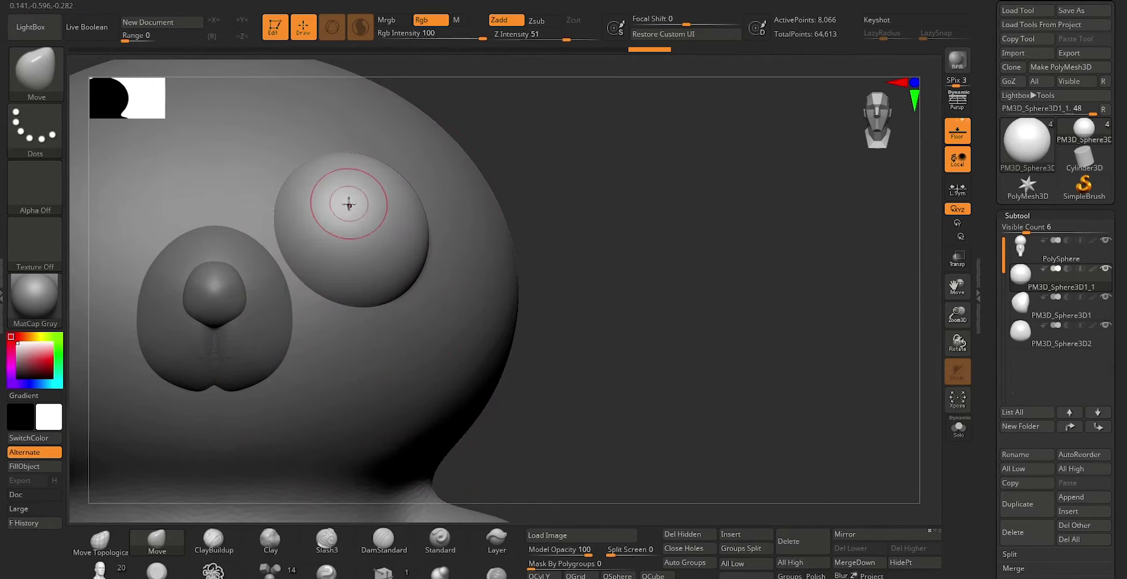
click(213, 538)
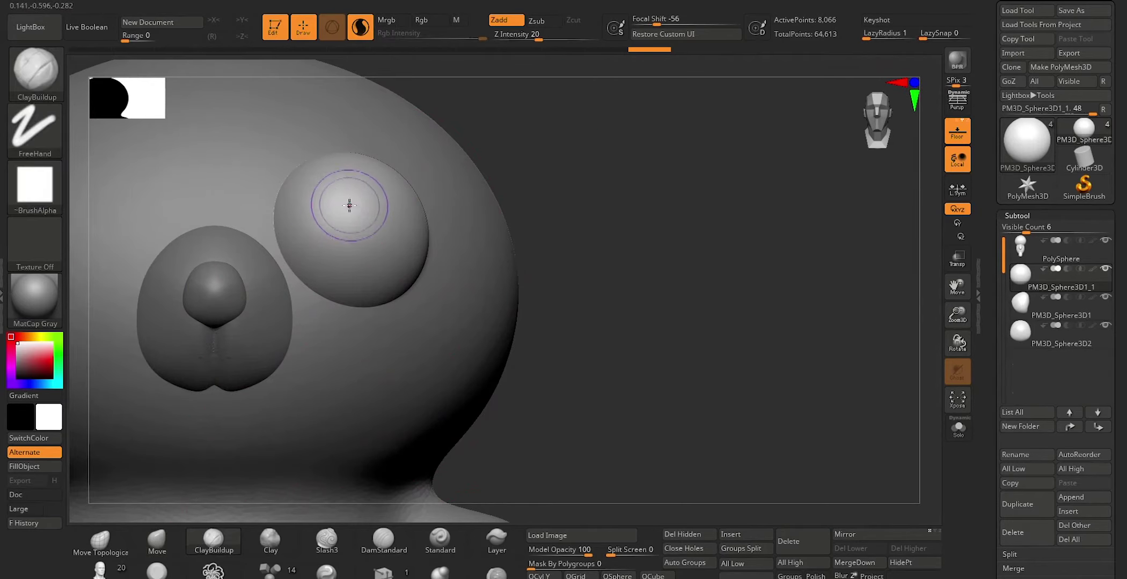
click(159, 533)
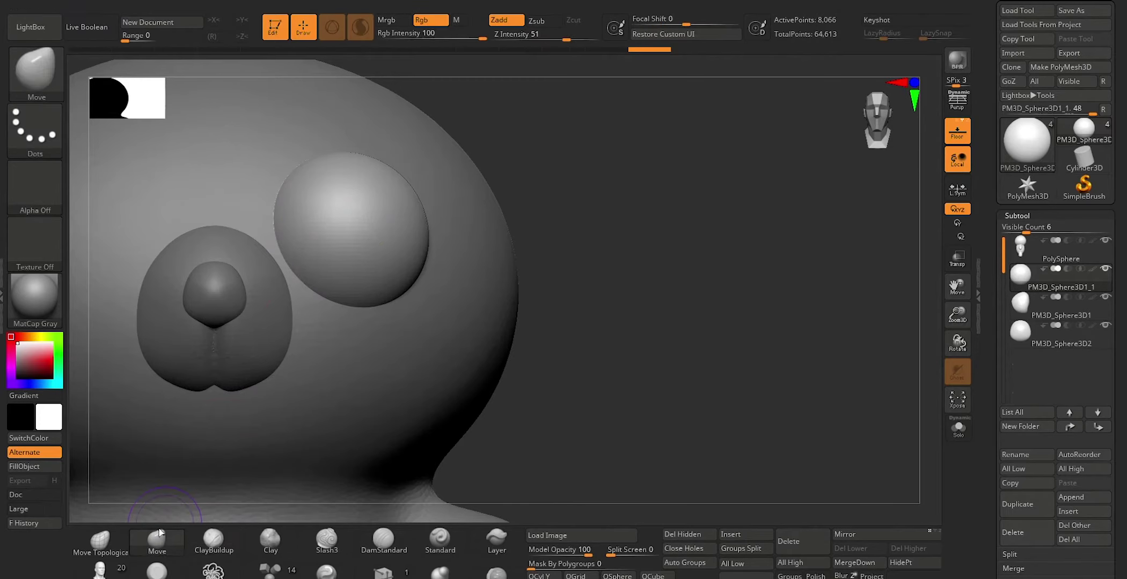
drag(626, 192, 574, 206)
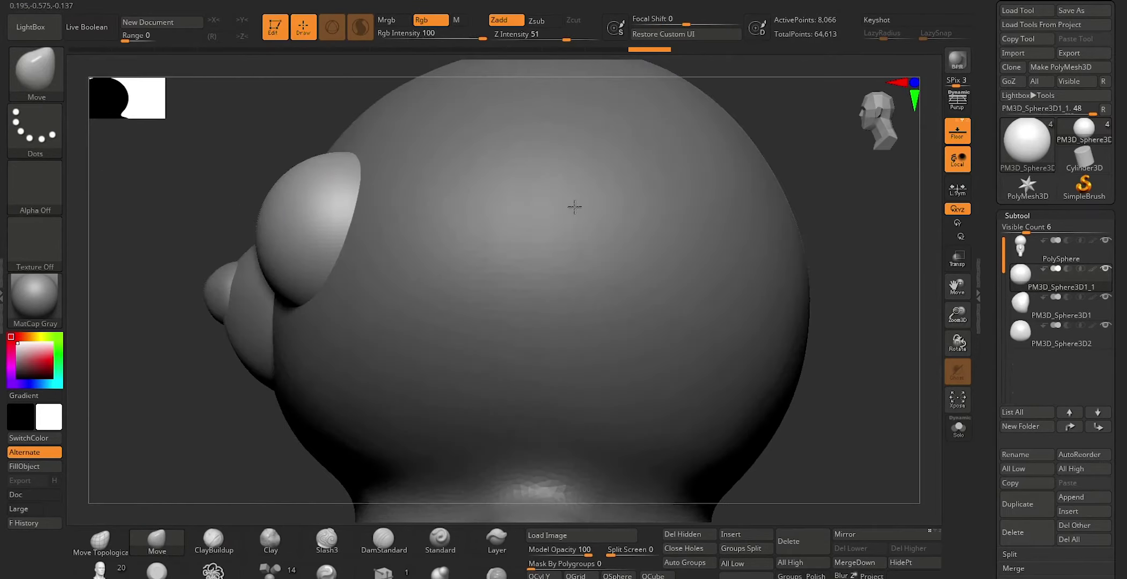
Smooth the jagged rim of the eye socket with the Smooth brush
key(shift)
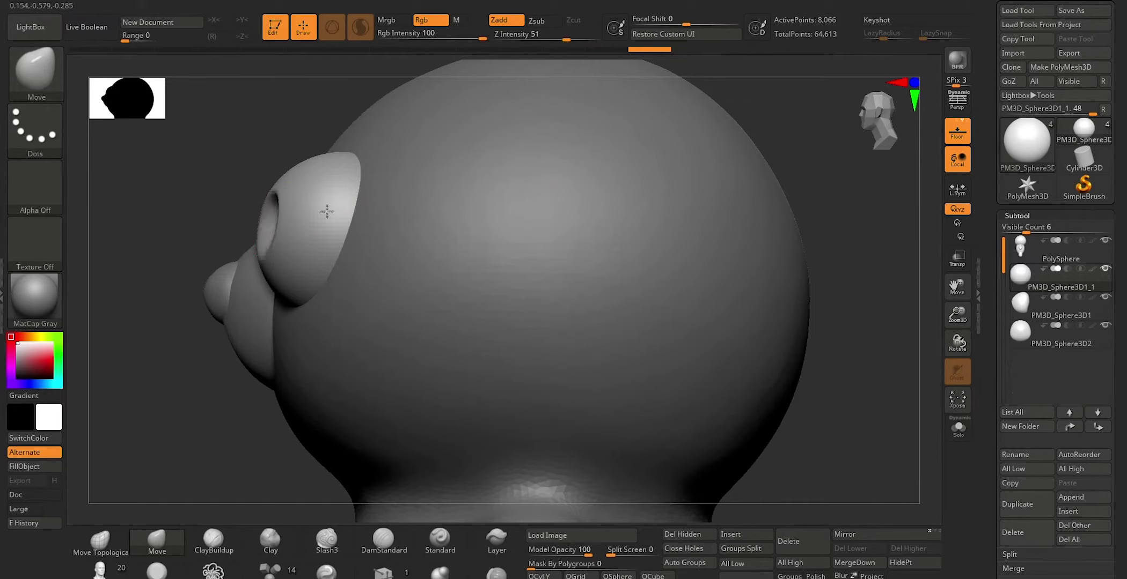
mouse_move(780, 131)
mouse_down()
mouse_move(818, 126)
mouse_move(801, 138)
mouse_up()
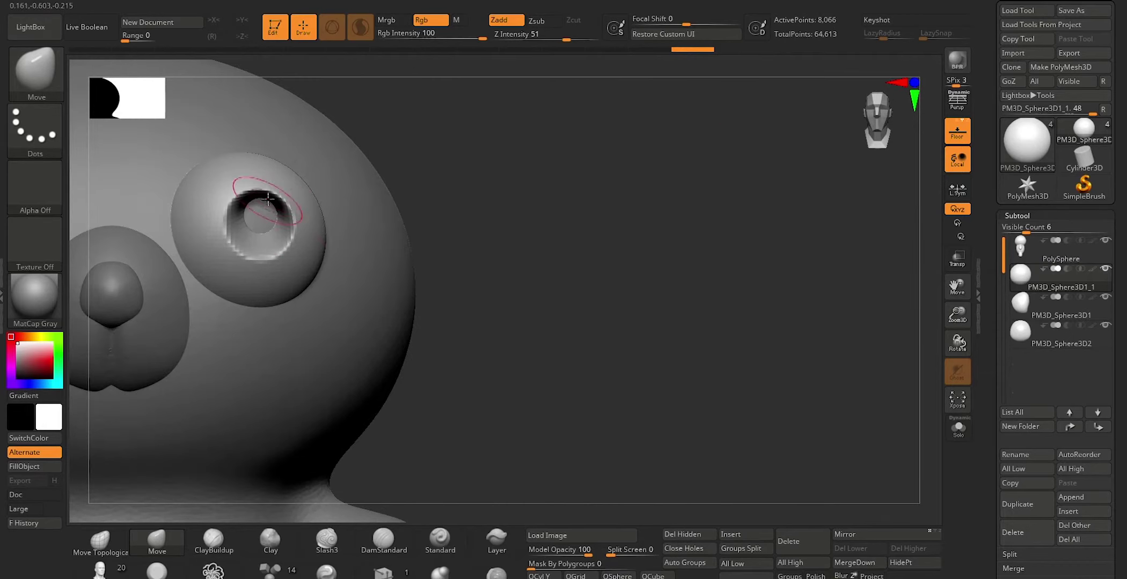
key(shift)
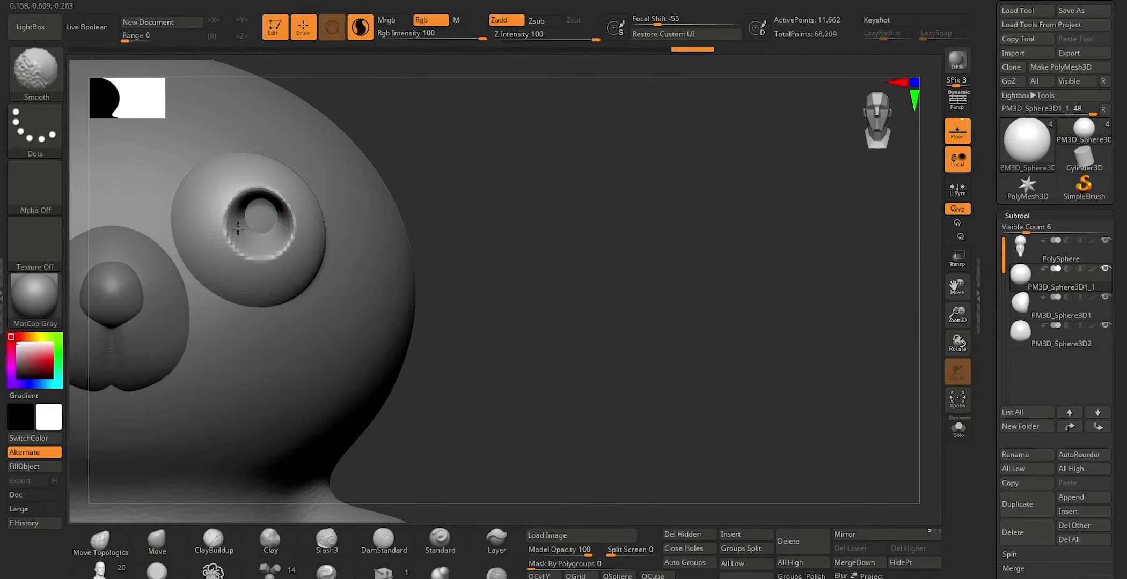
shift+drag(239, 247, 235, 212)
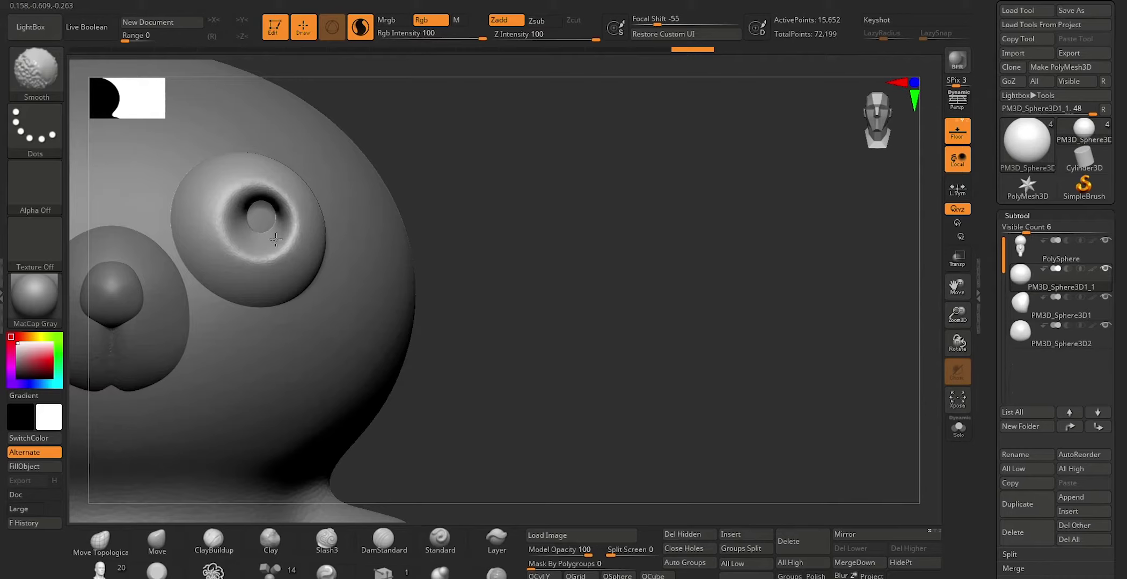
drag(535, 153, 478, 173)
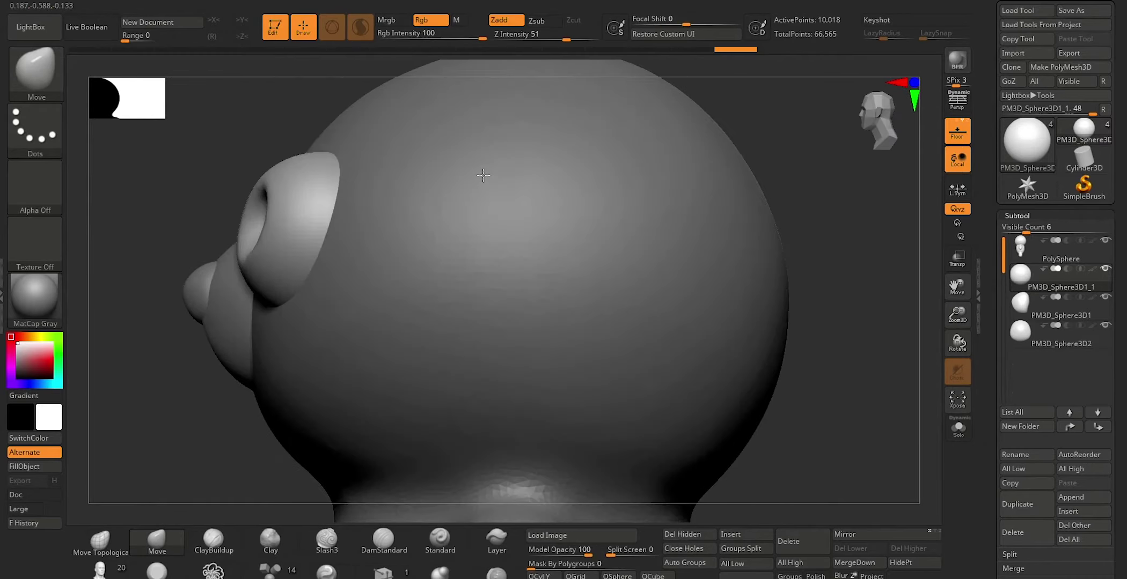
Push the eye socket back into the head, undoing a trial tilt
key(w)
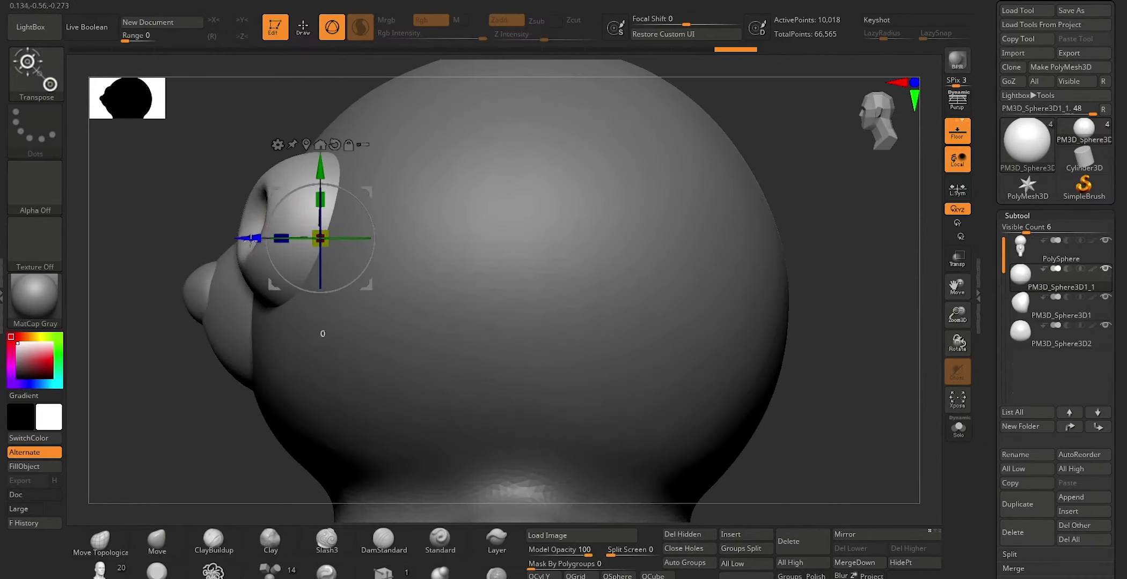
drag(250, 239, 279, 239)
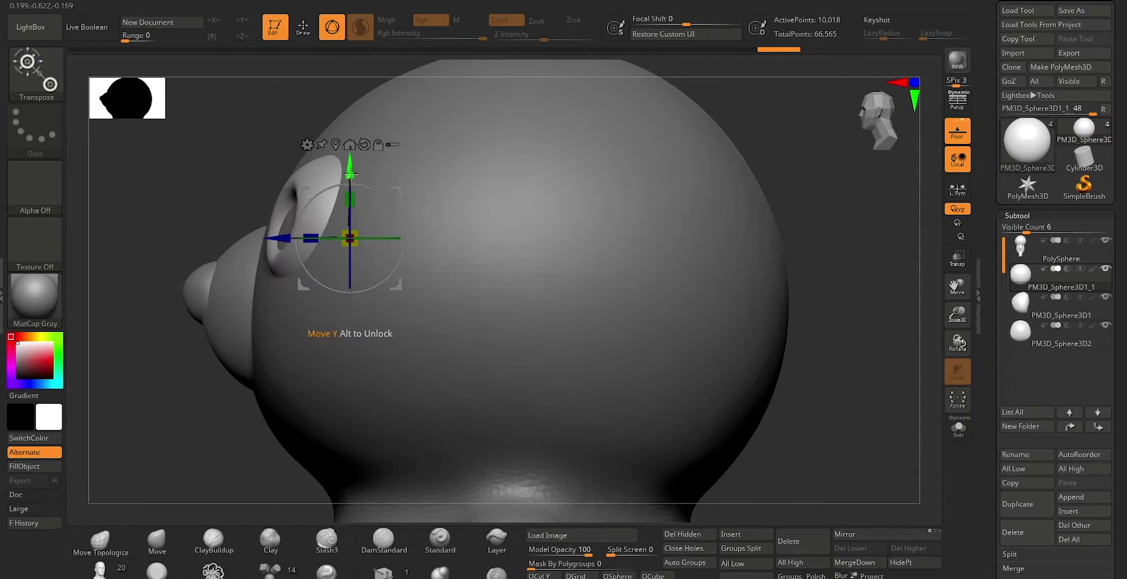
drag(355, 185, 366, 188)
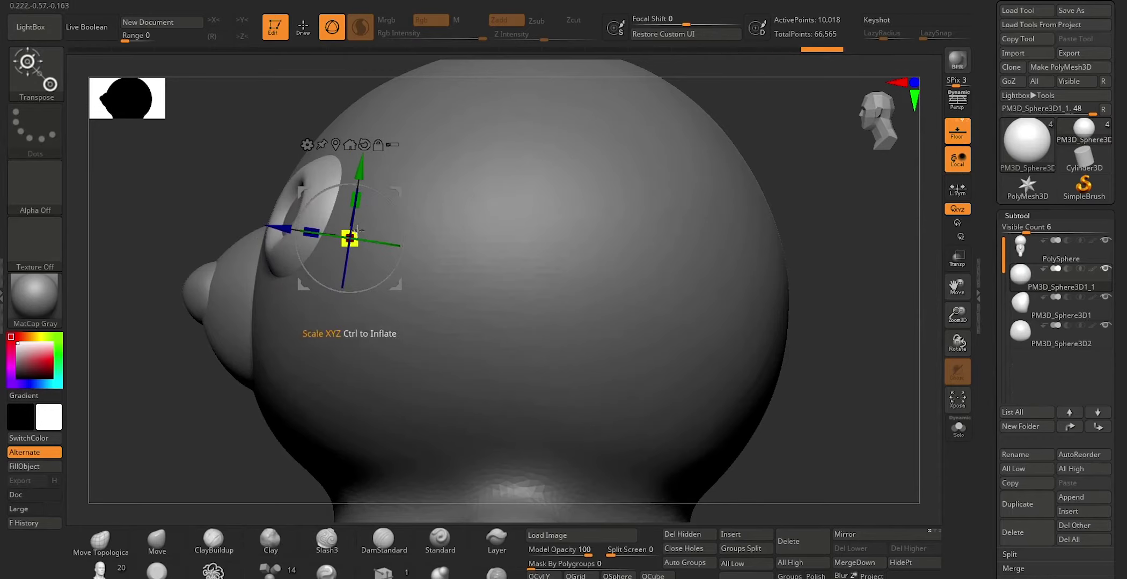
key(ctrl+z)
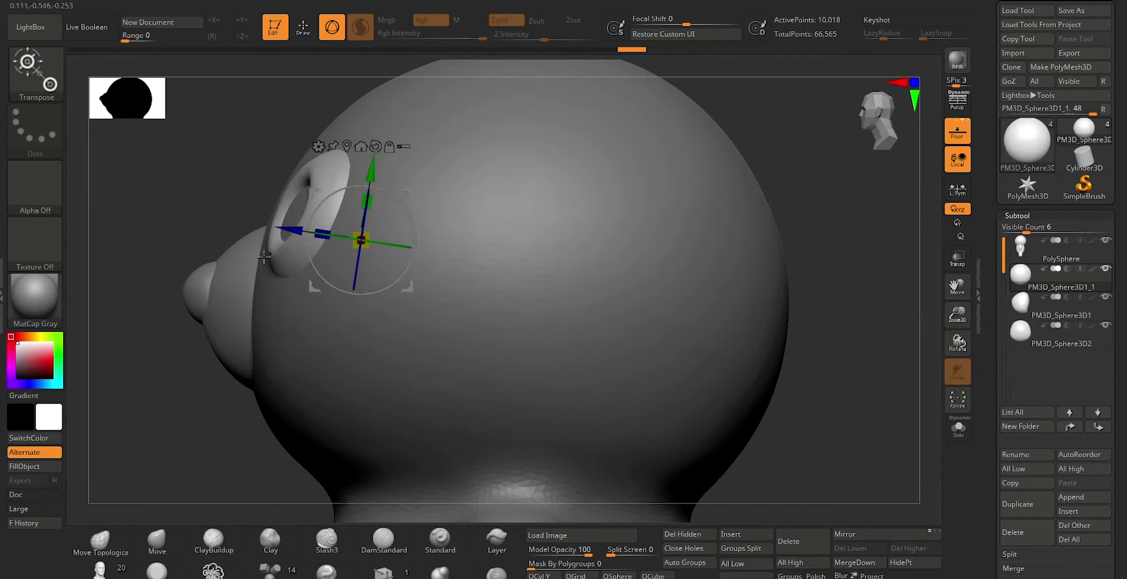
drag(264, 257, 440, 242)
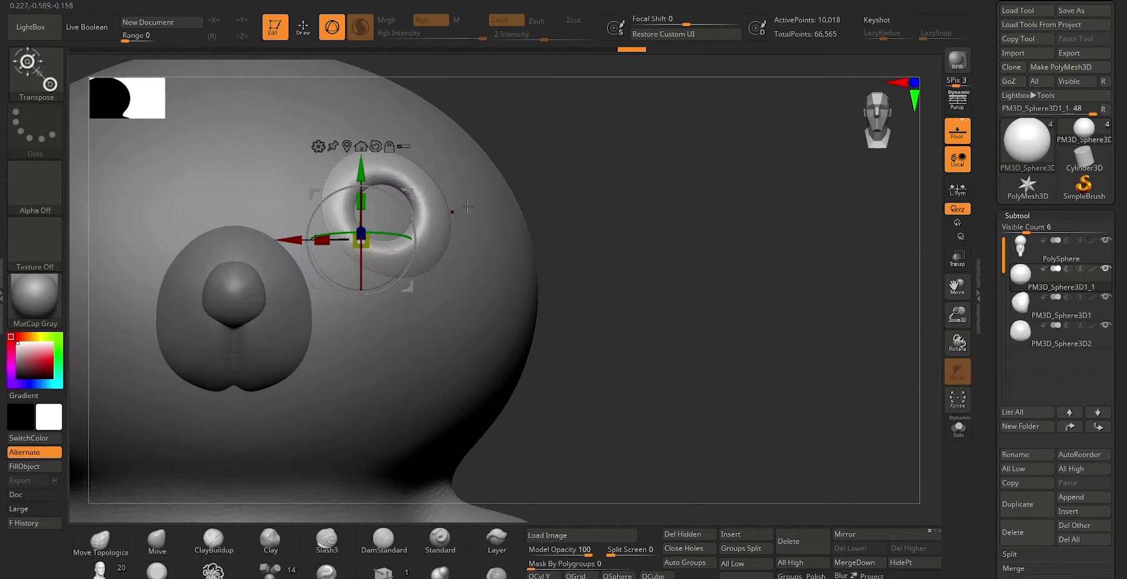
Scale the eye socket up slightly with the Transpose gizmo
key(q)
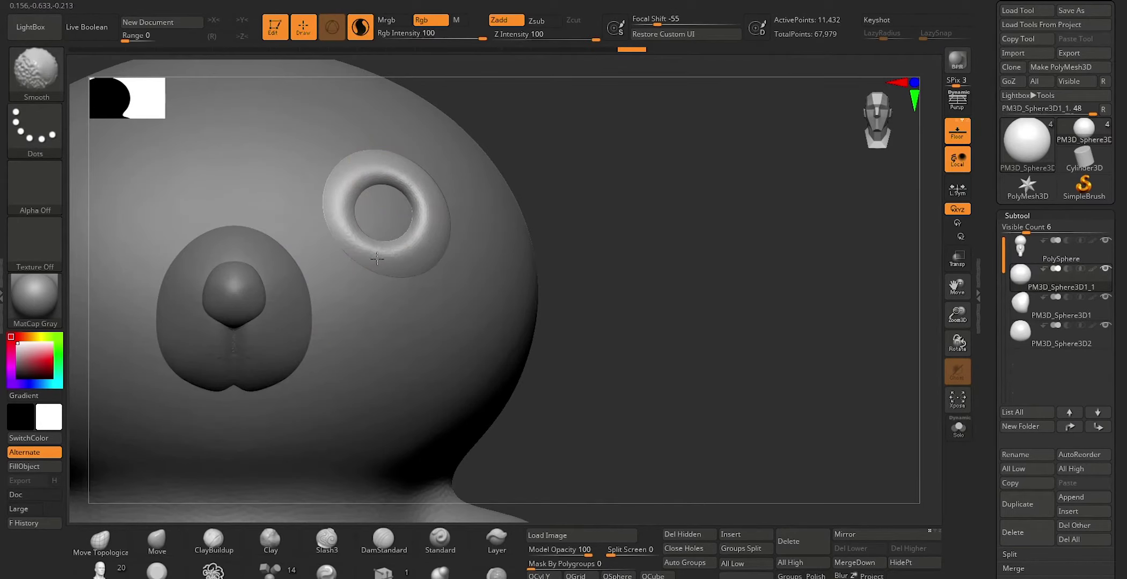
key(b)
key(m)
key(v)
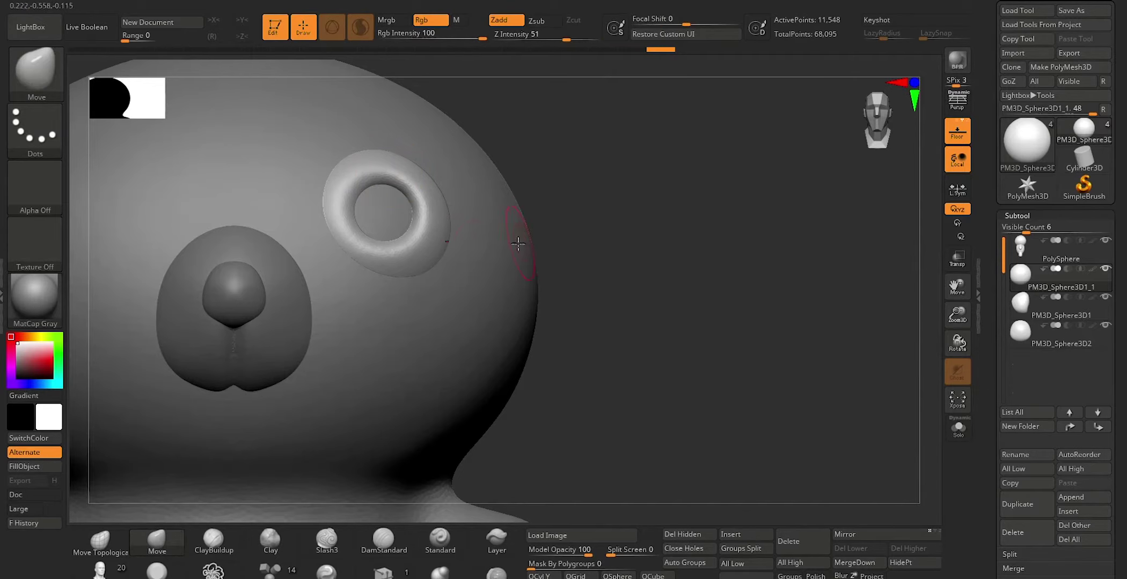
key(w)
drag(361, 240, 372, 246)
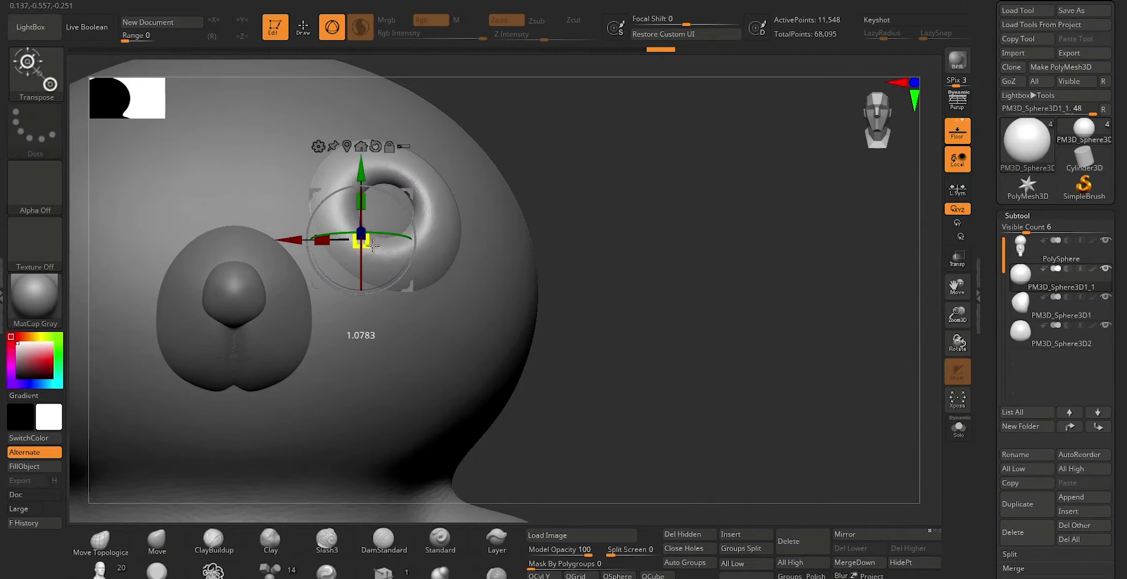
Stretch the eye socket sideways and enlarge it uniformly
key(q)
alt+drag(609, 253, 571, 166)
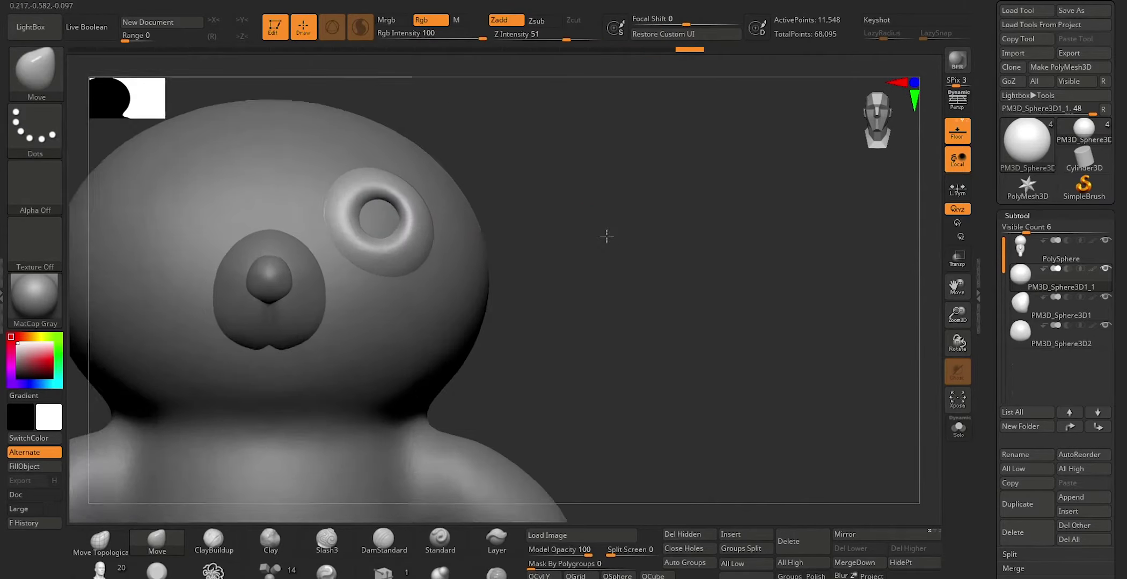
key(w)
drag(328, 240, 317, 239)
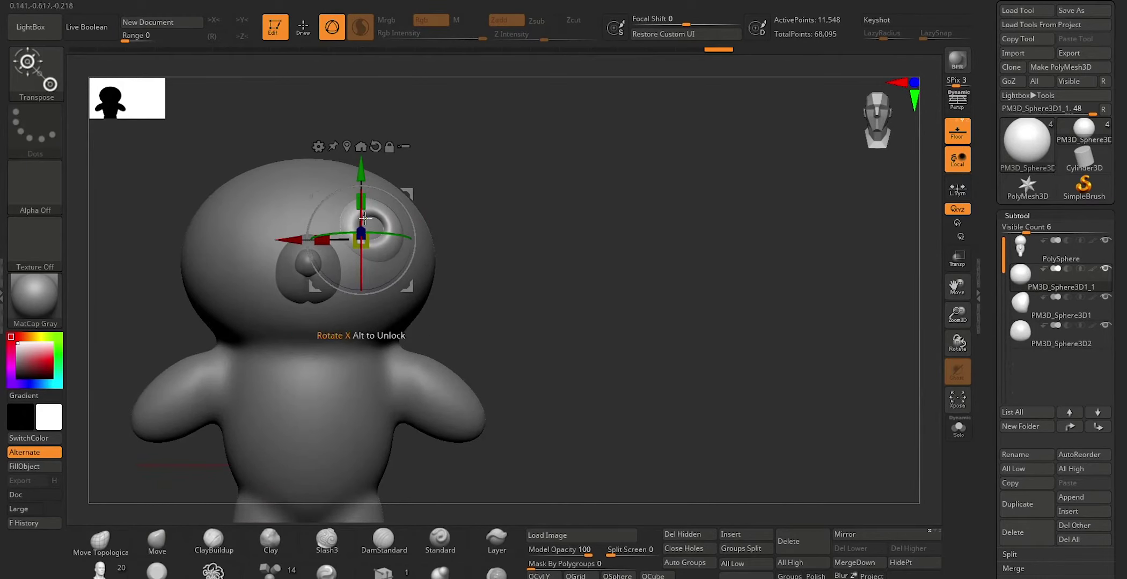
drag(361, 242, 348, 256)
drag(535, 200, 292, 232)
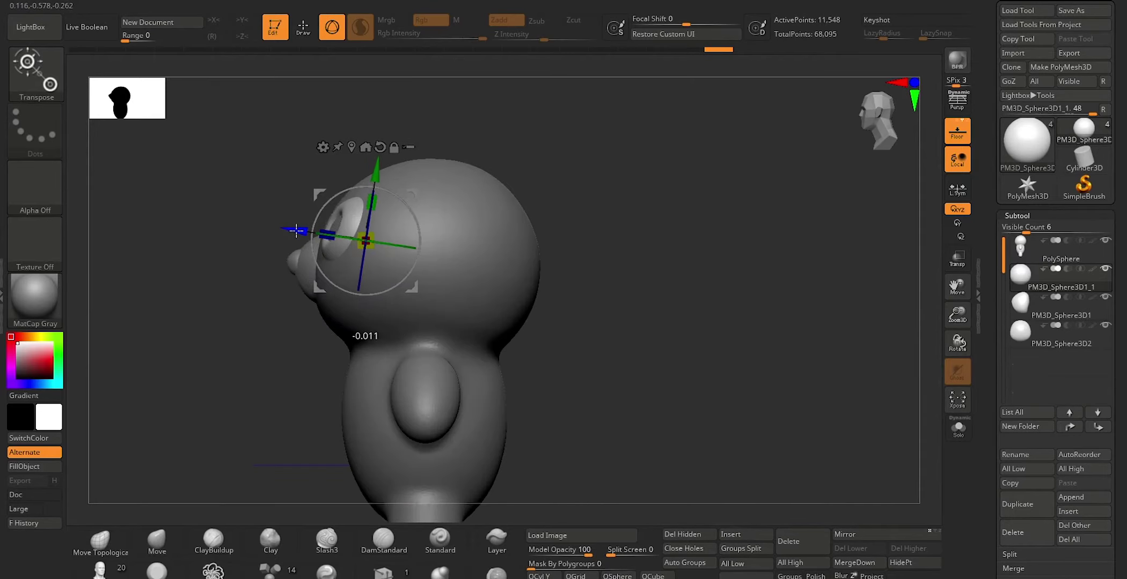
key(q)
Duplicate the ringed eye socket and mirror the copy to the other side of the face
mouse_move(243, 386)
mouse_down()
mouse_move(289, 390)
mouse_move(365, 317)
mouse_up()
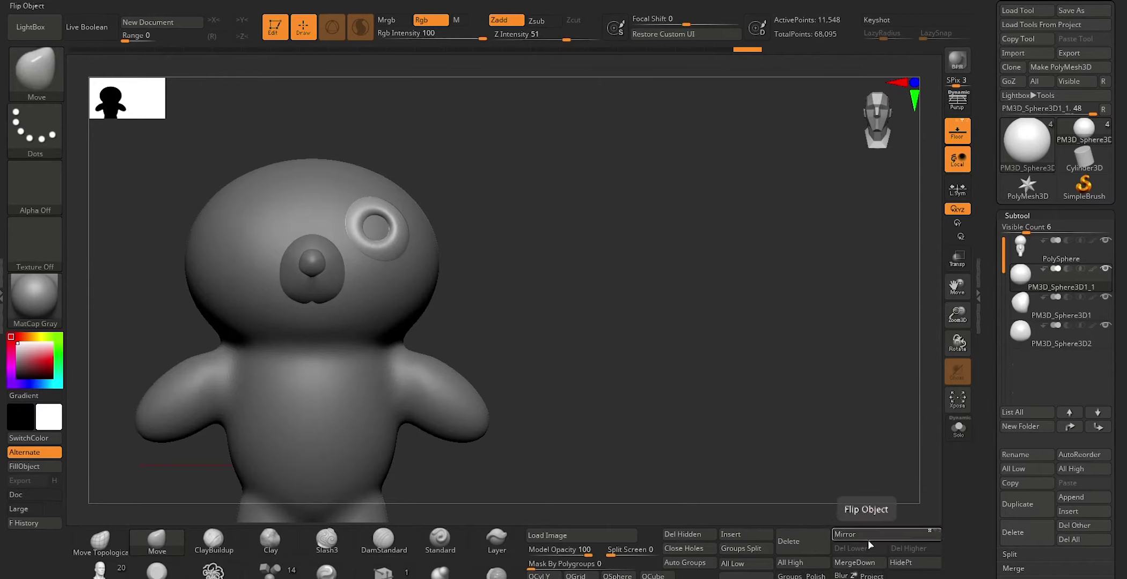
click(1020, 507)
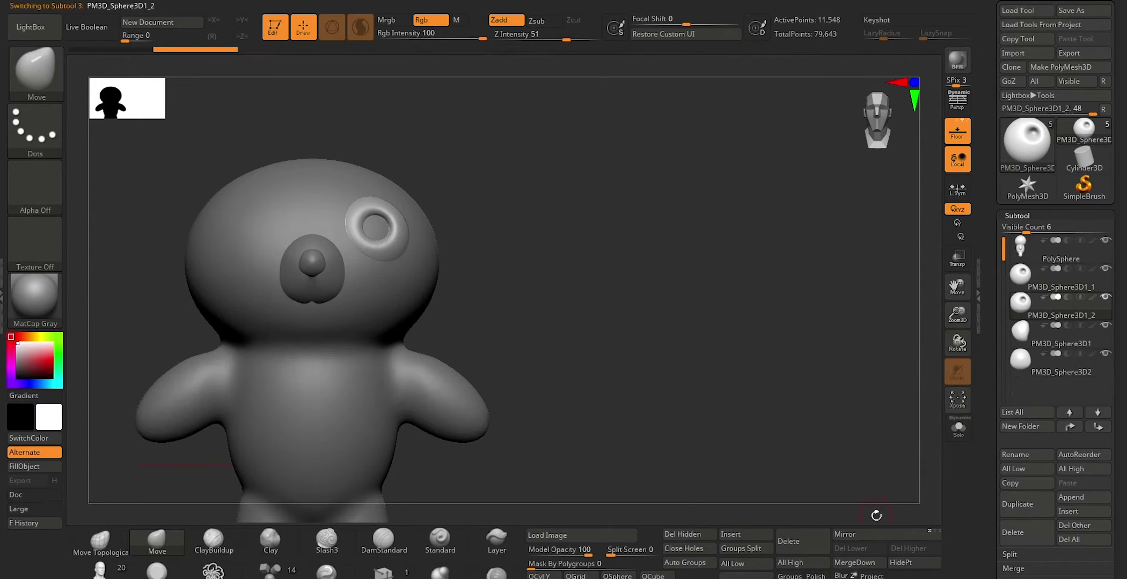
click(859, 534)
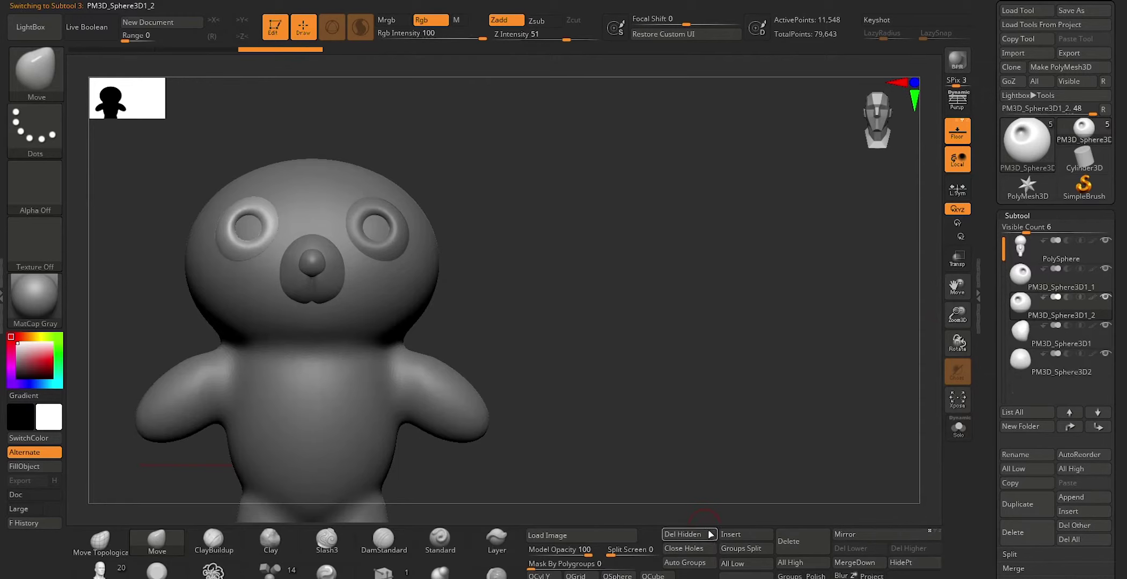
click(729, 535)
Insert a Sphere3D and move it up over the right-hand eye socket
click(584, 277)
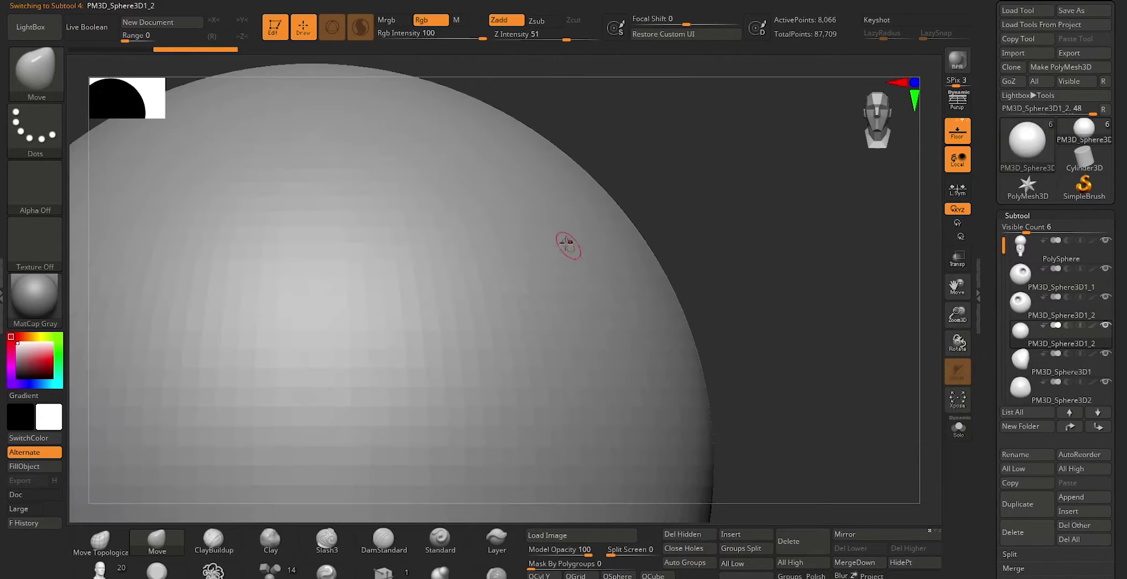
key(w)
mouse_move(259, 464)
mouse_down()
mouse_move(656, 456)
mouse_move(660, 467)
mouse_up()
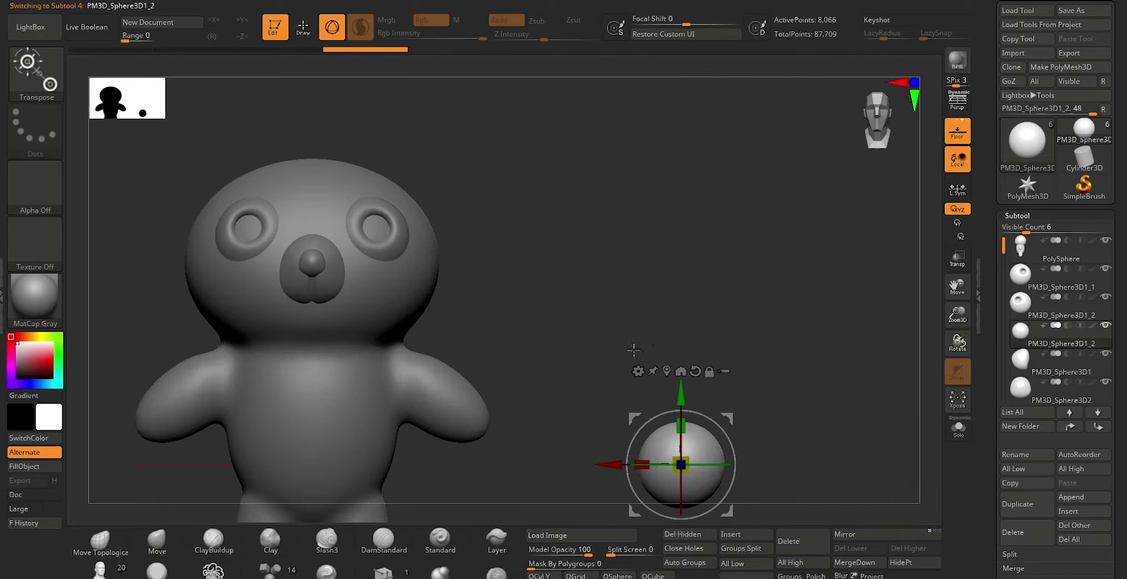
drag(681, 395, 633, 165)
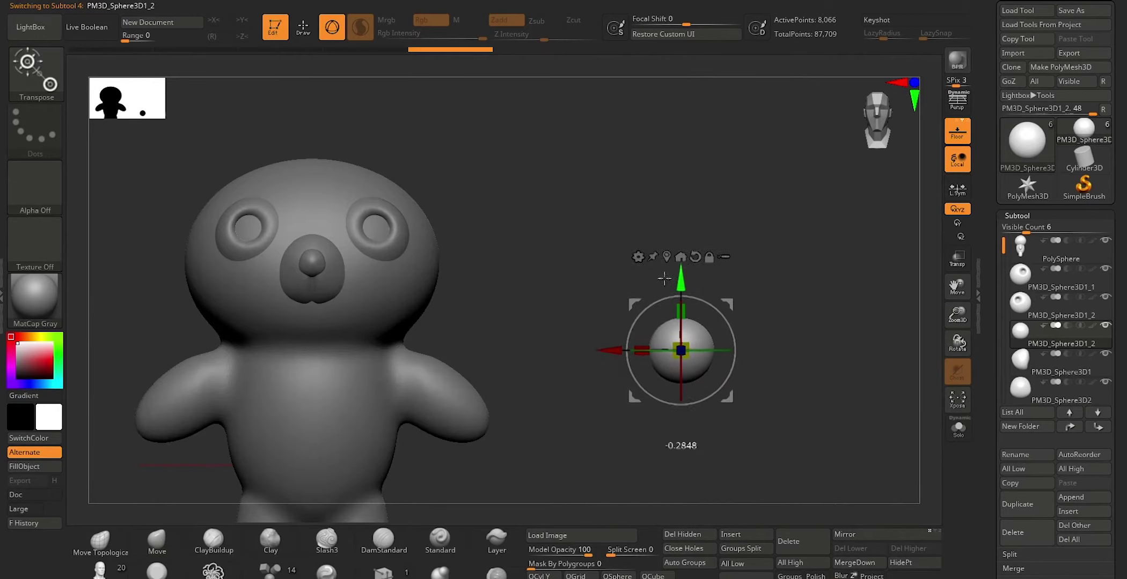
drag(606, 236, 308, 213)
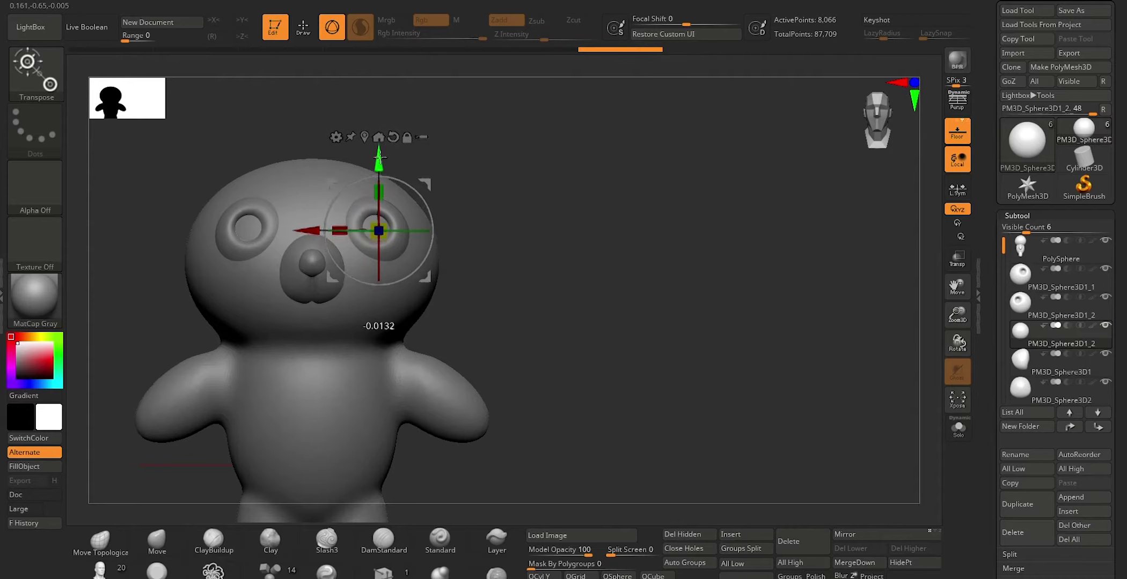
Check the eyeball's depth from the side and nudge it down into the socket
mouse_move(551, 211)
mouse_down()
mouse_move(515, 222)
mouse_move(558, 222)
mouse_up()
drag(314, 226, 242, 227)
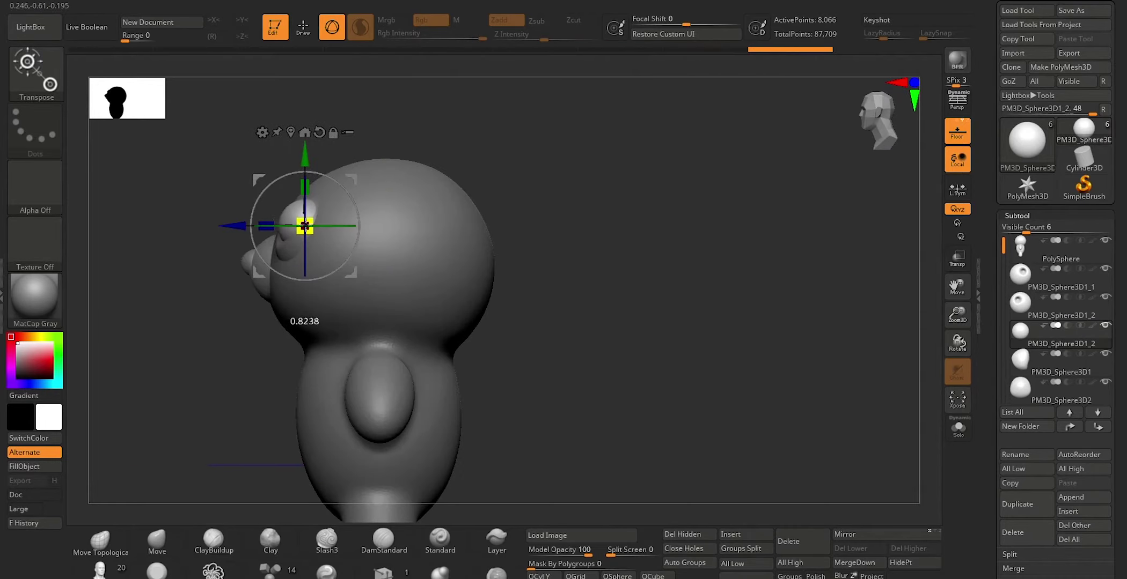
drag(305, 147, 306, 156)
mouse_move(166, 389)
mouse_down()
mouse_move(240, 400)
mouse_move(268, 330)
mouse_up()
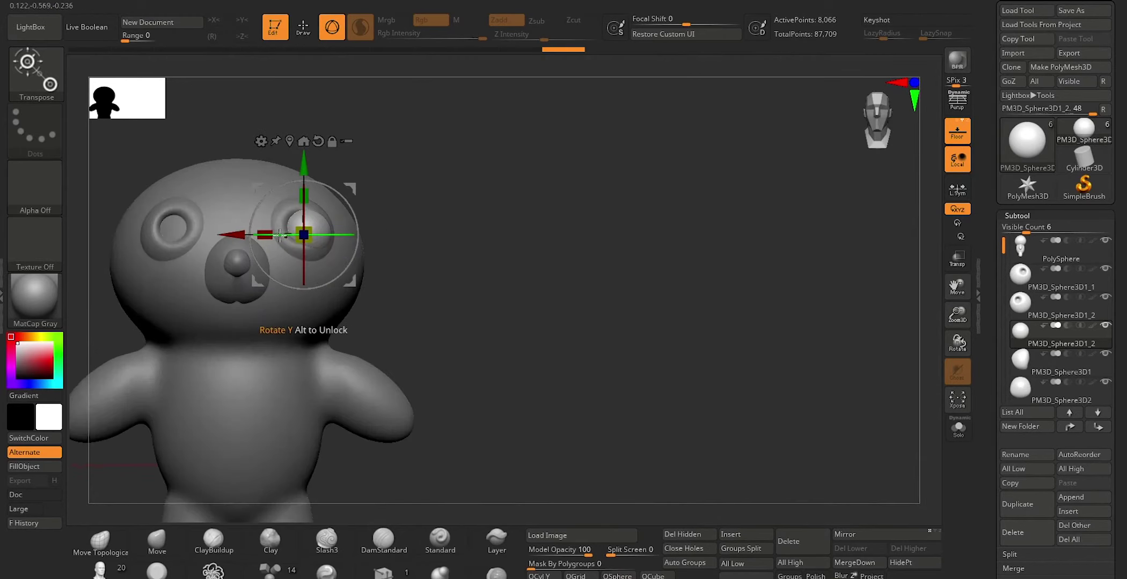
click(1022, 305)
drag(236, 241, 223, 241)
key(ctrl+z)
Delete the mirrored eye socket subtool PM3D_Sphere3D1_2
alt+click(172, 226)
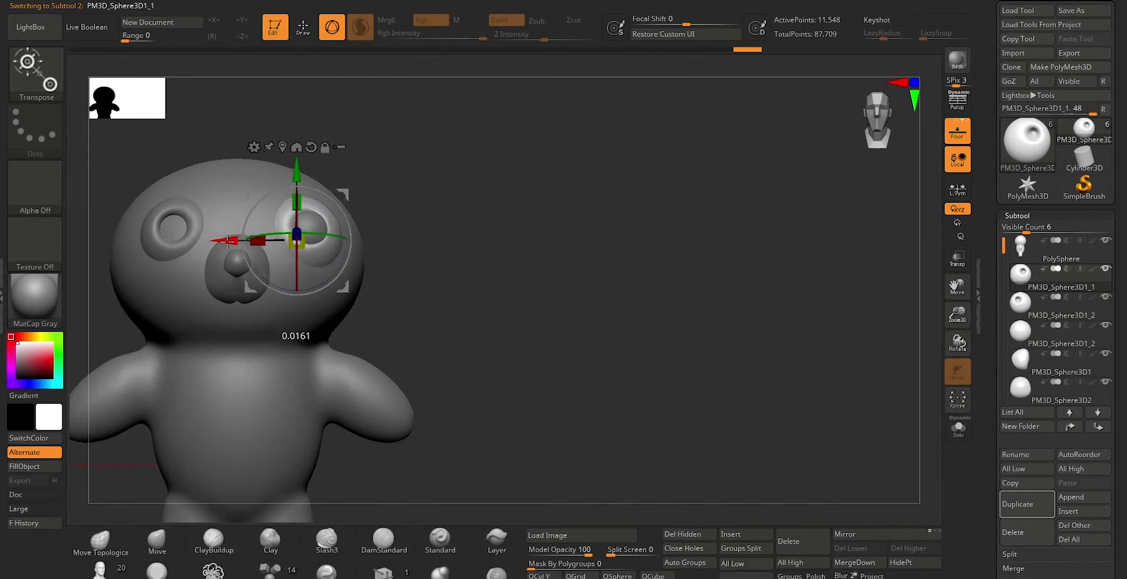
key(q)
shift+drag(477, 214, 478, 239)
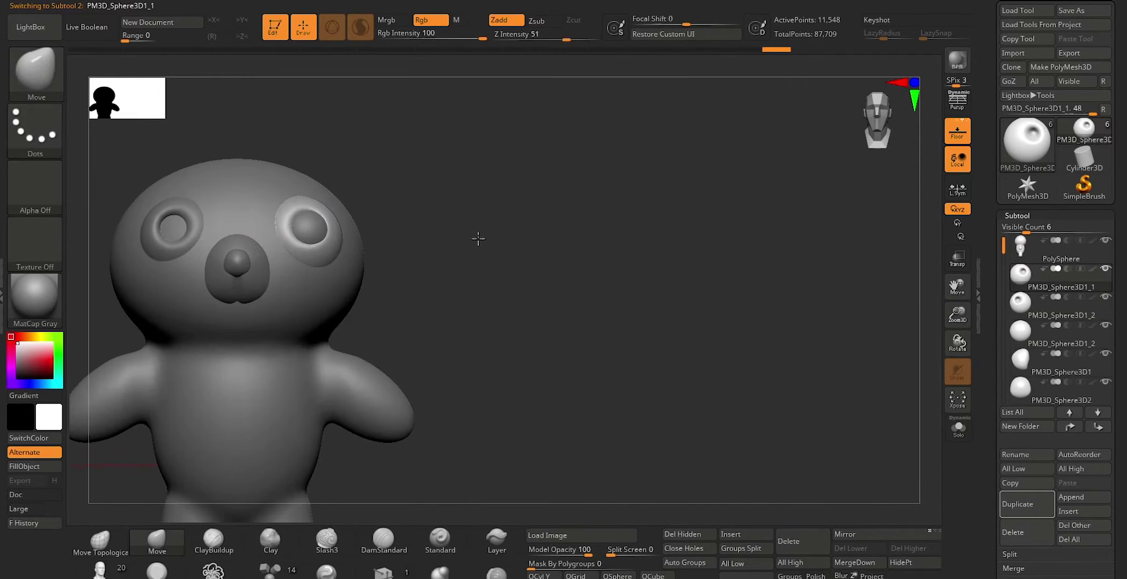
click(1019, 304)
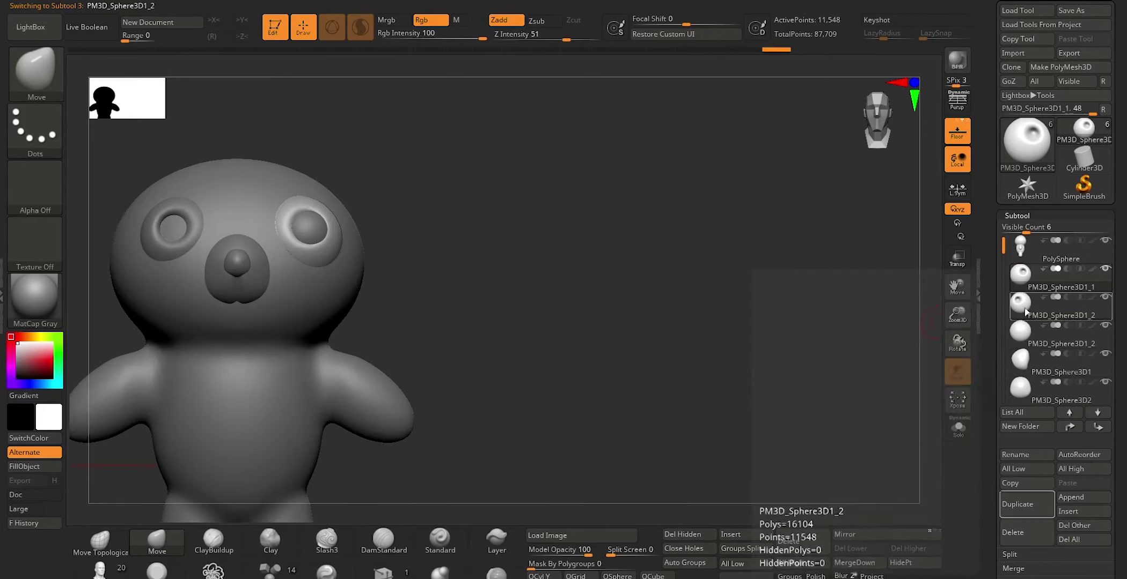
click(1019, 538)
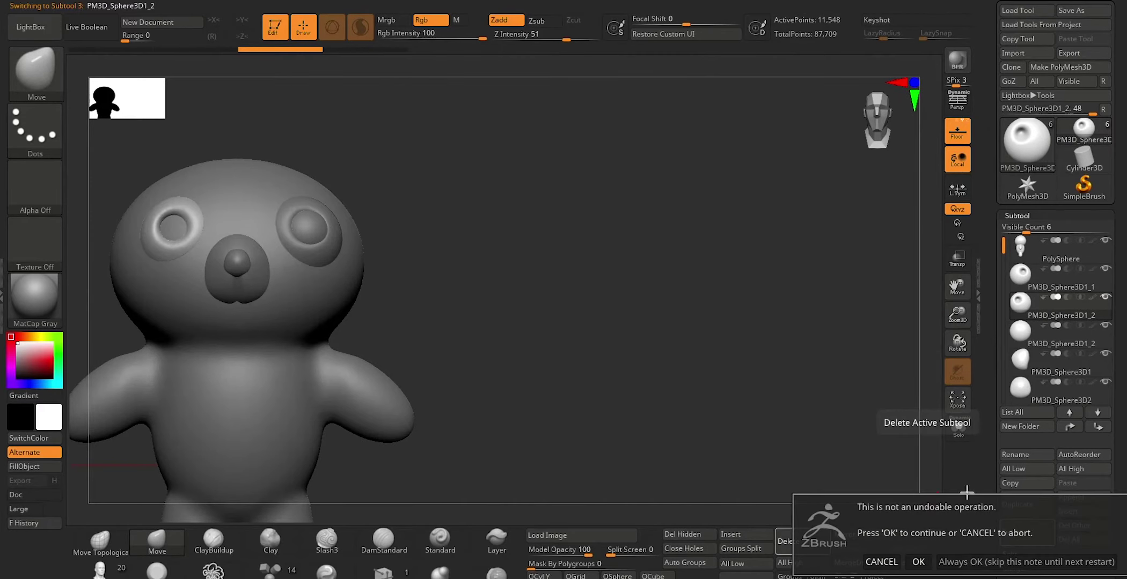
click(919, 562)
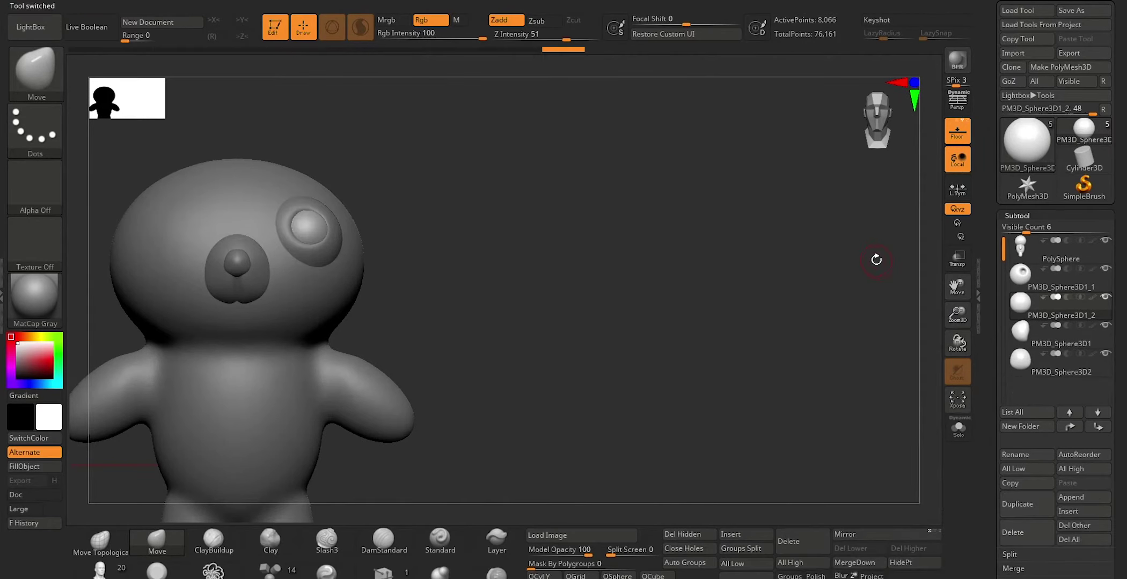
Duplicate and mirror both the eye socket and the eyeball to the left side
click(1031, 298)
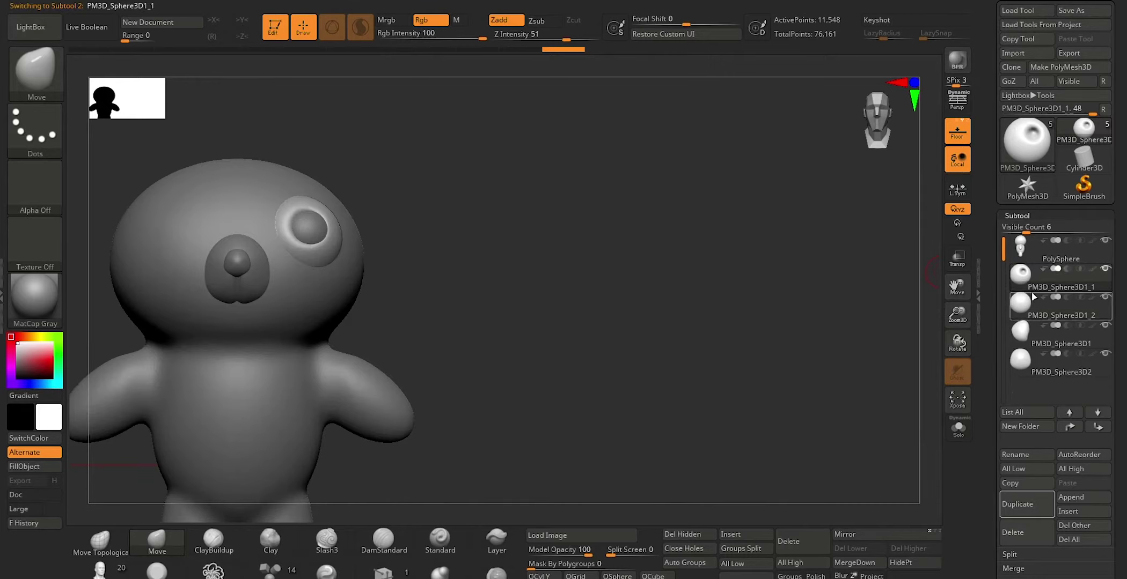
click(1030, 506)
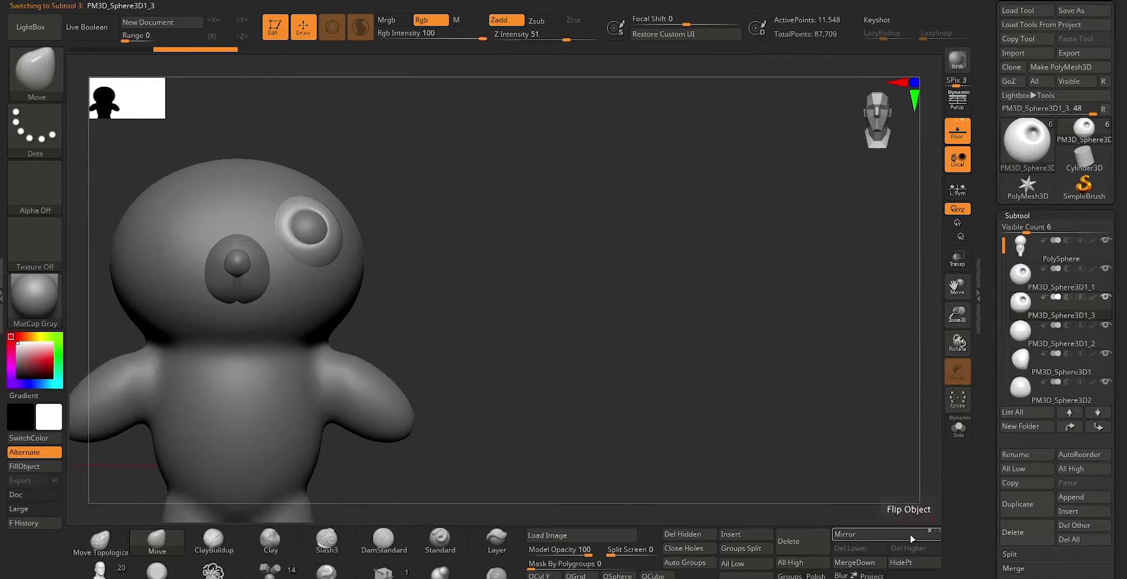
click(911, 536)
click(1032, 331)
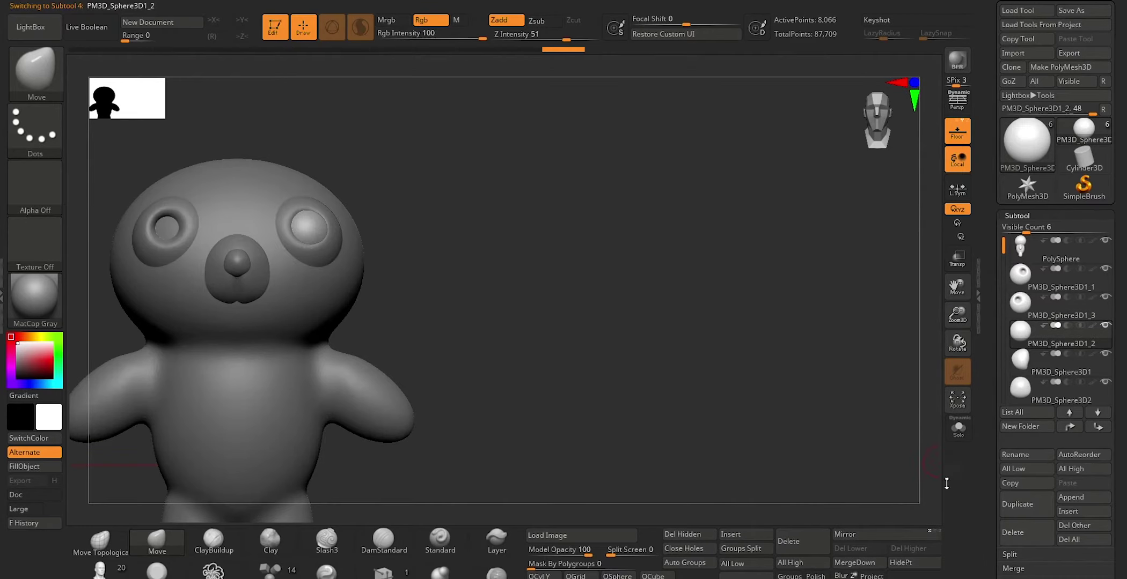
click(1015, 509)
click(909, 533)
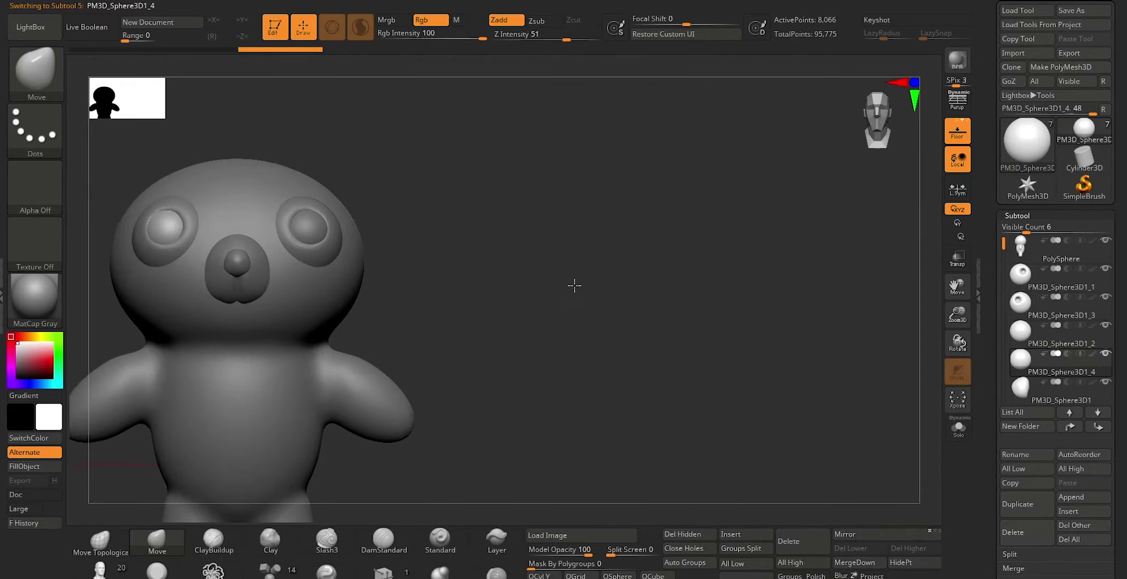
mouse_move(465, 285)
alt+mouse_down()
mouse_move(477, 210)
mouse_move(599, 277)
alt+mouse_up()
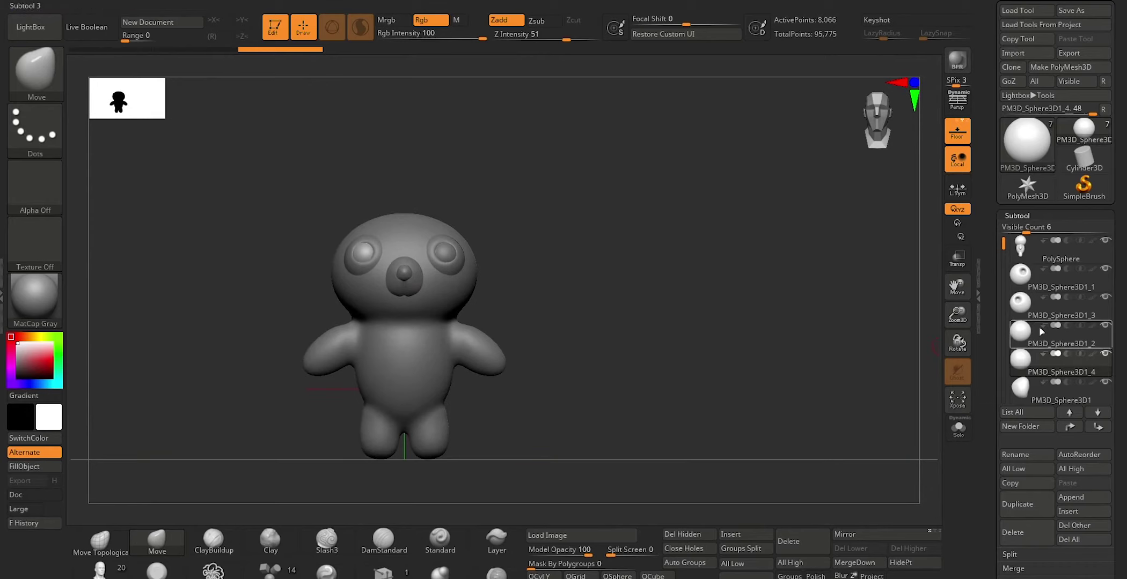
click(1026, 390)
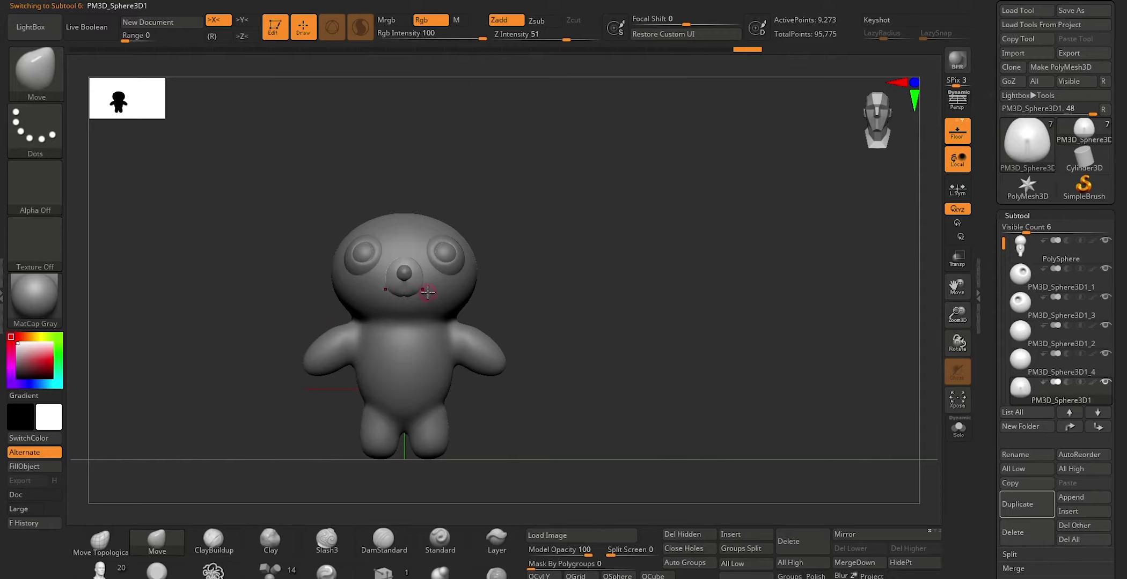
mouse_move(598, 272)
mouse_down()
mouse_move(548, 277)
mouse_move(552, 289)
mouse_up()
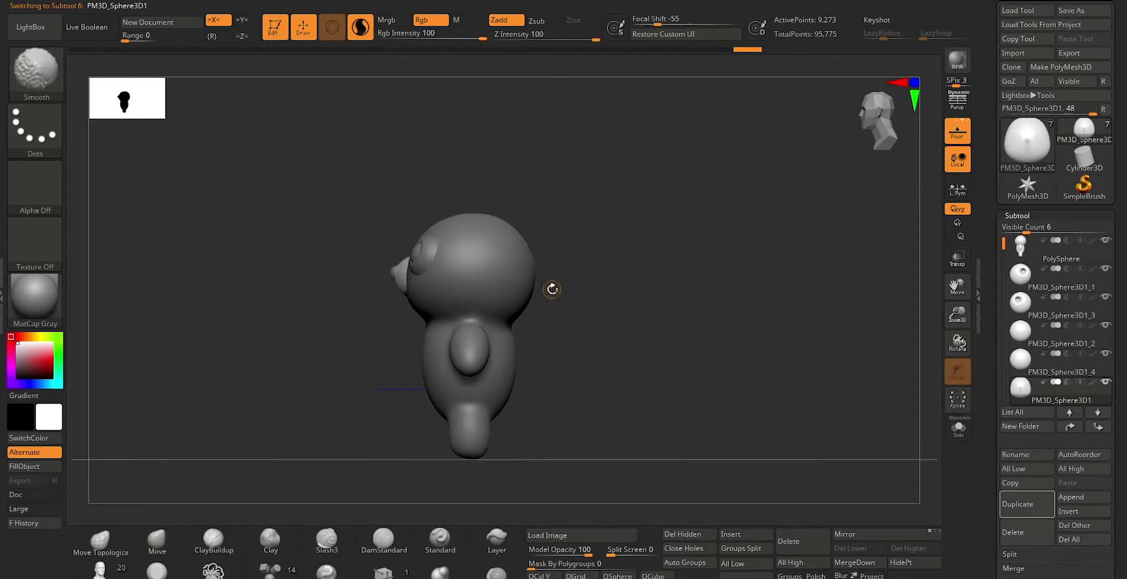
drag(221, 382, 264, 385)
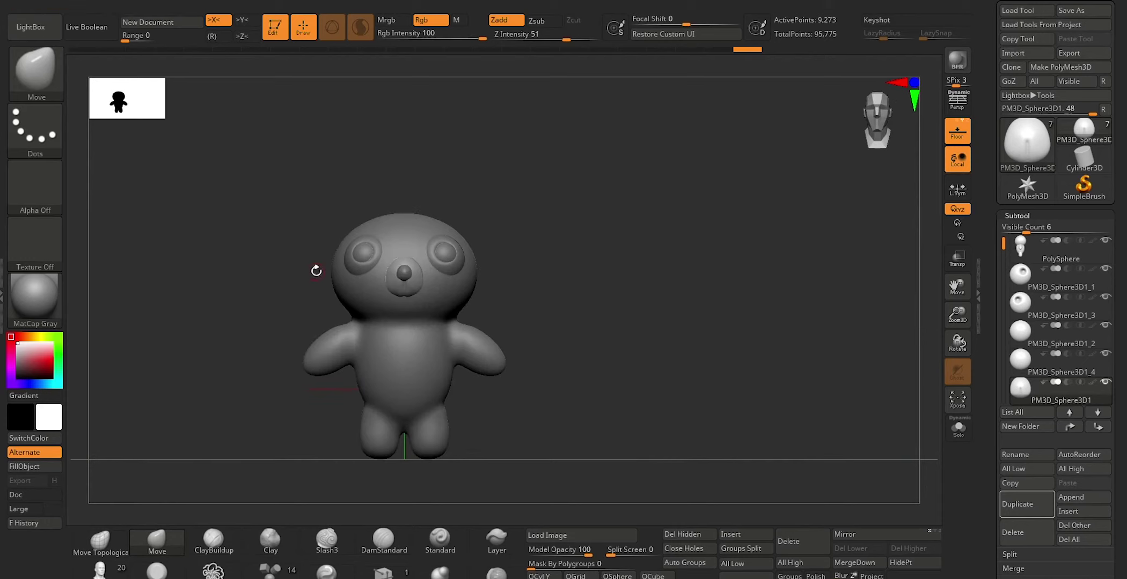
scroll(565, 243, up, 2)
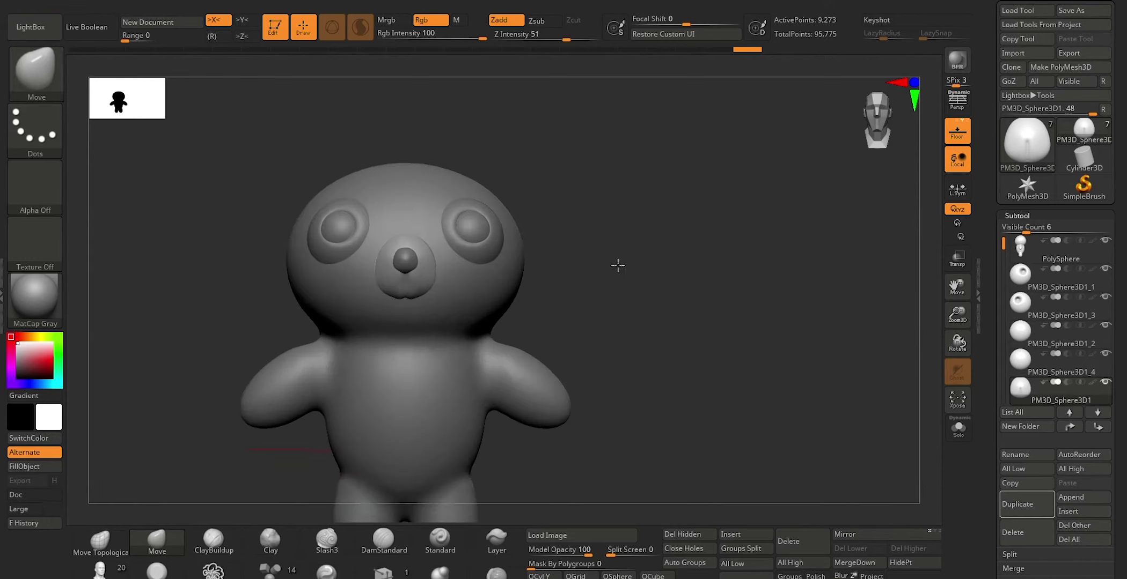
scroll(616, 267, up, 1)
scroll(604, 254, up, 2)
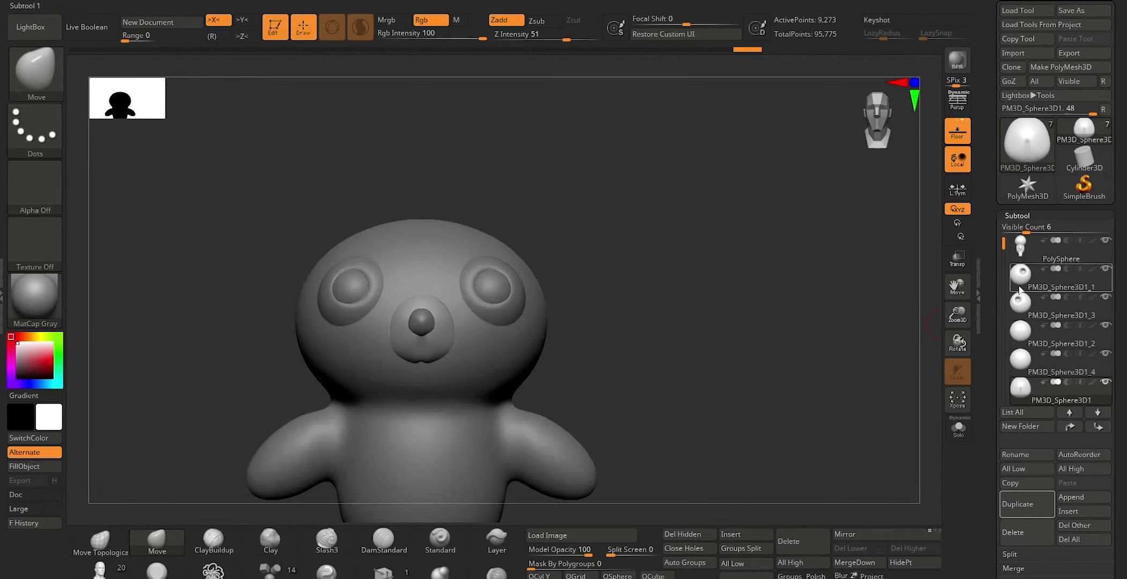
Merge the eyeball down with its mirrored copy, then start deleting PM3D_Sphere3D1_1
click(1020, 284)
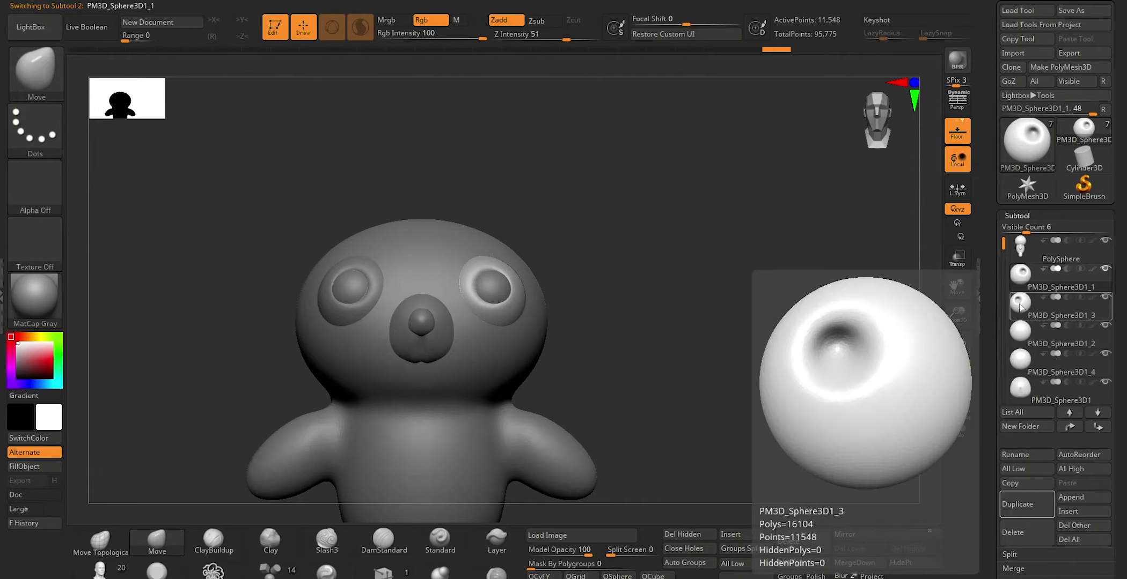
drag(1023, 337, 1019, 305)
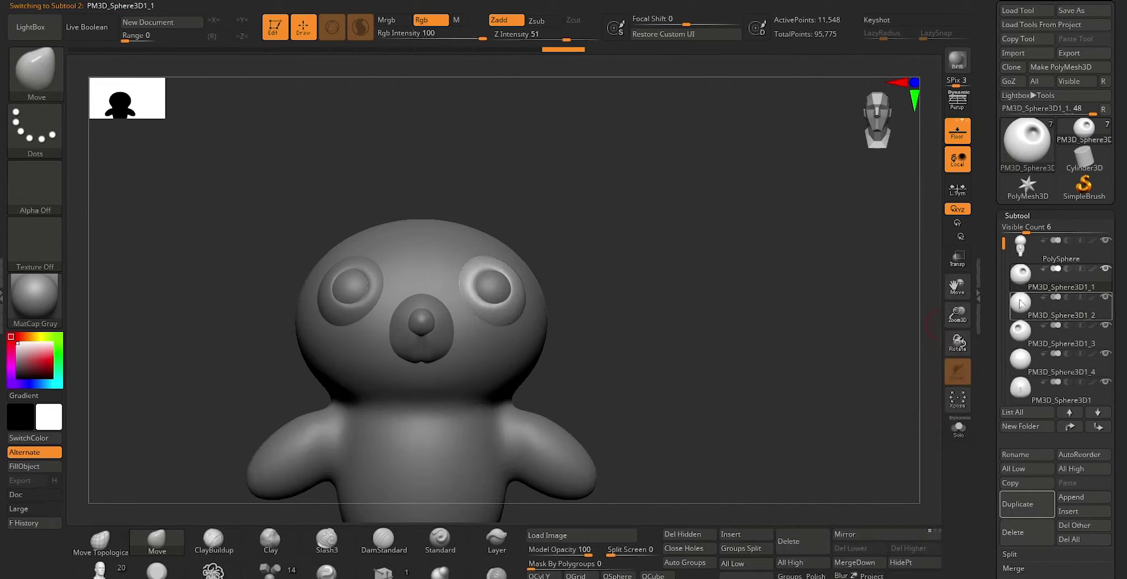
key(ctrl)
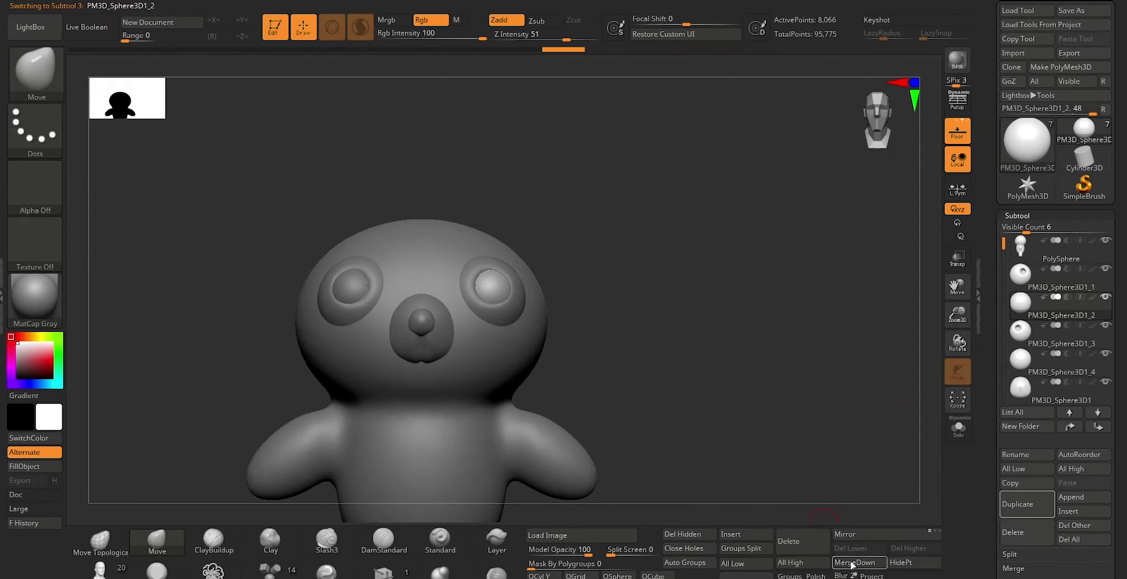
click(854, 562)
click(802, 576)
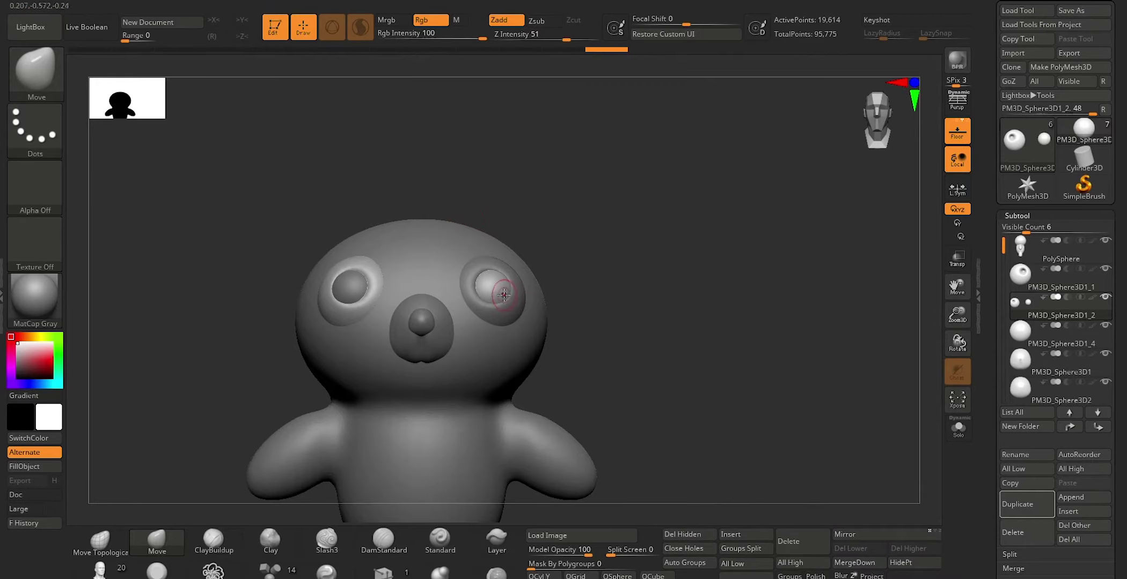
click(1023, 275)
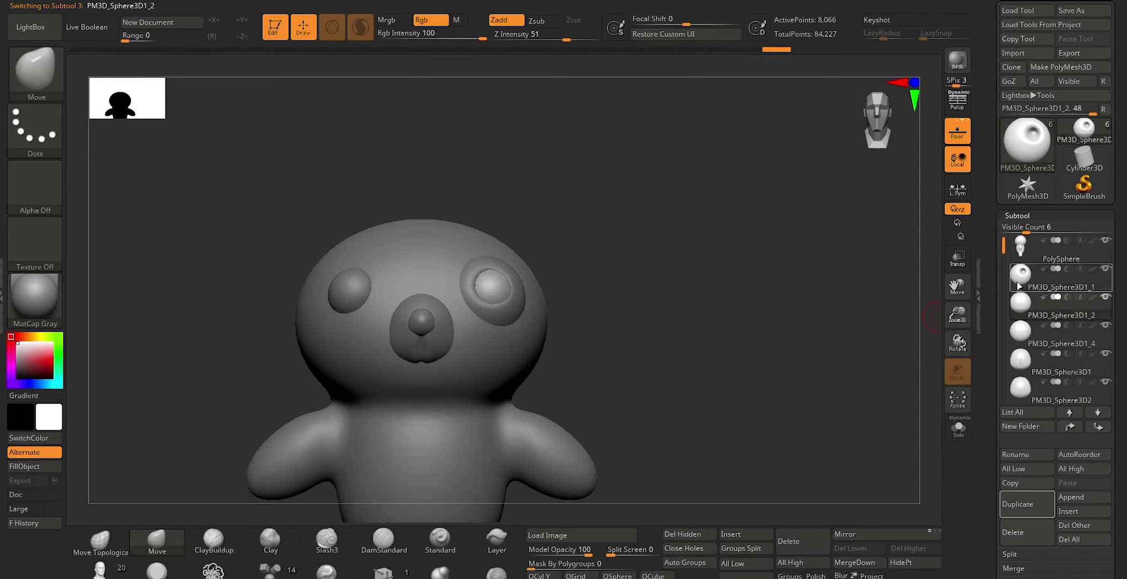
click(875, 561)
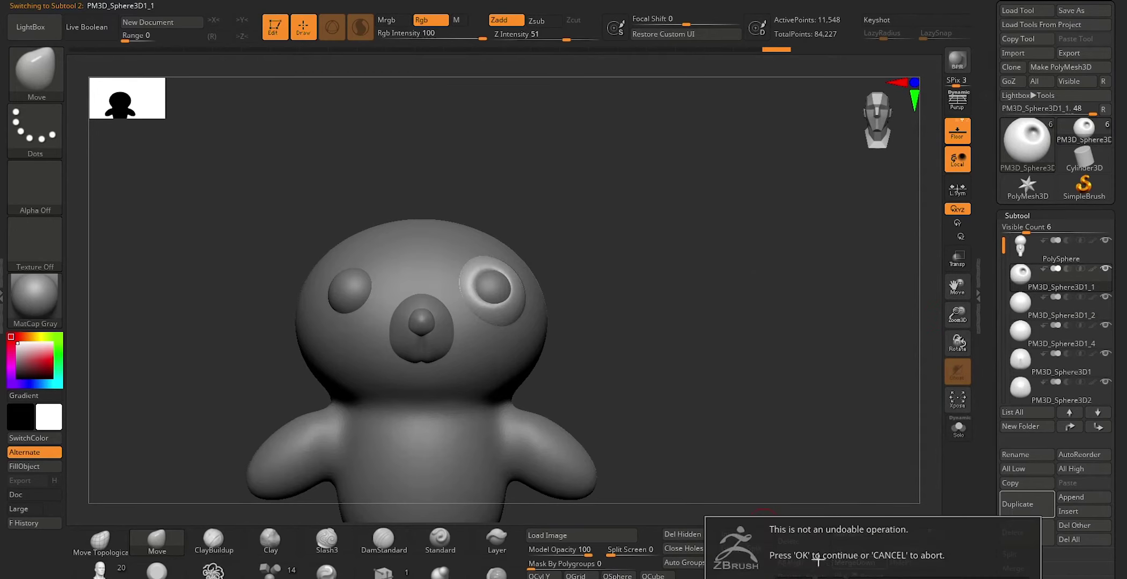
Confirm the deletion, then enlarge the remaining eyeball and push it back toward the head
click(828, 577)
key(w)
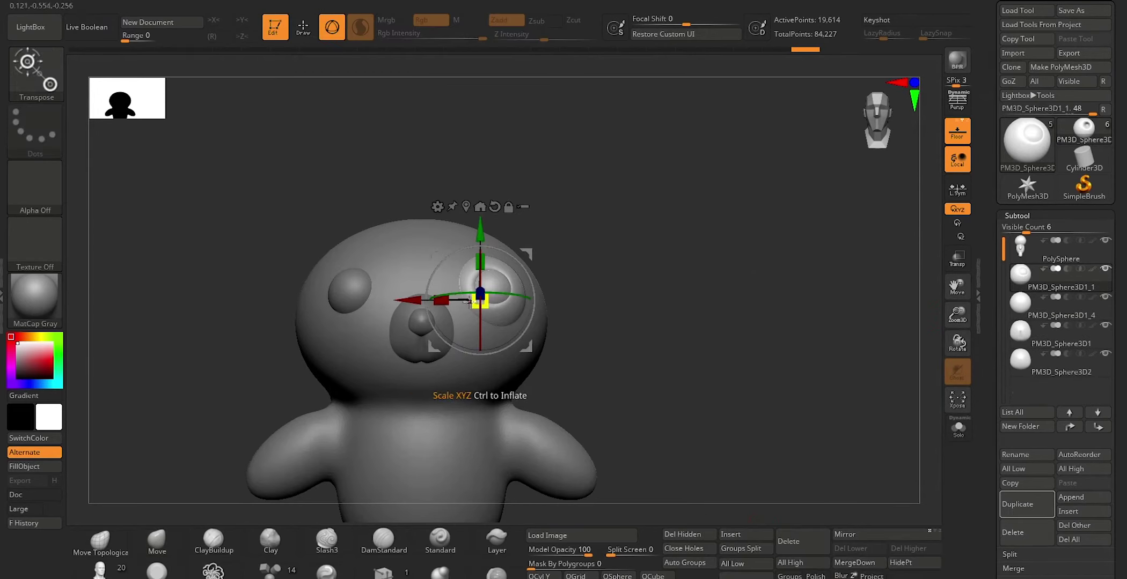
drag(472, 307, 468, 308)
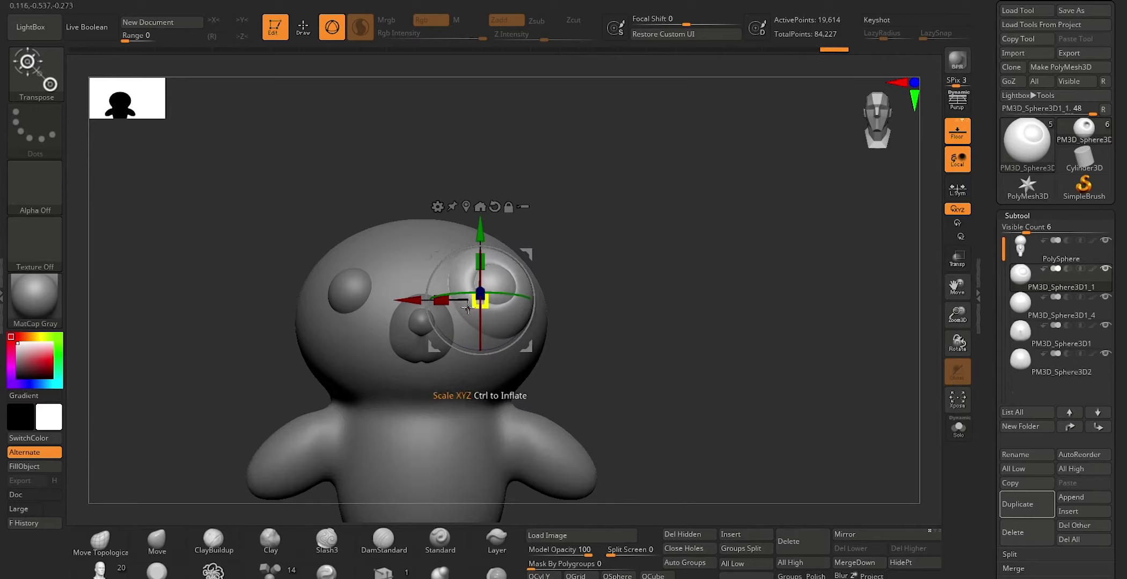
drag(698, 236, 537, 241)
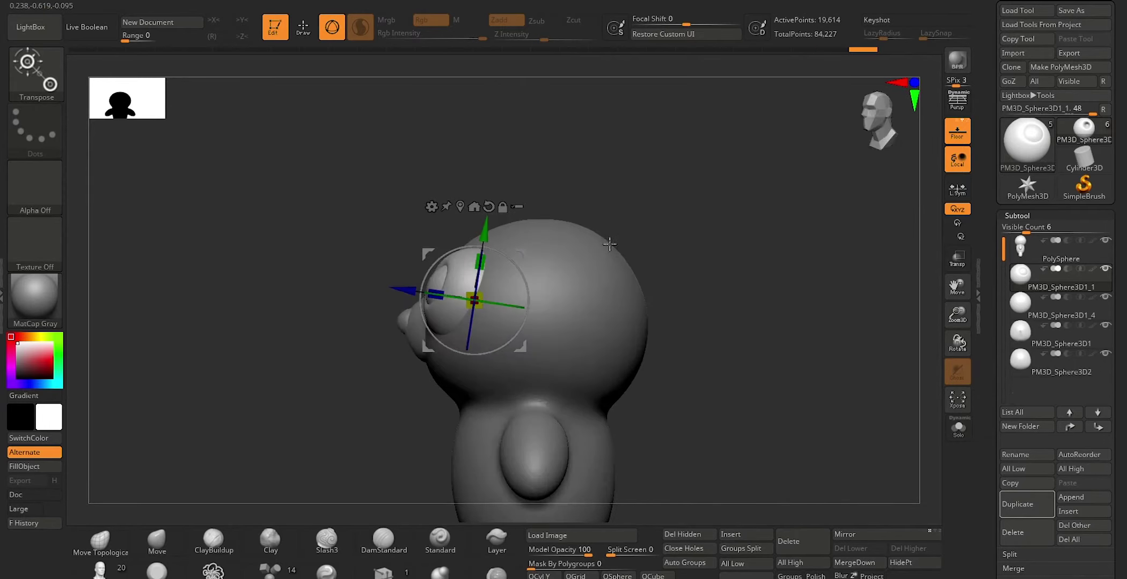
drag(402, 290, 409, 291)
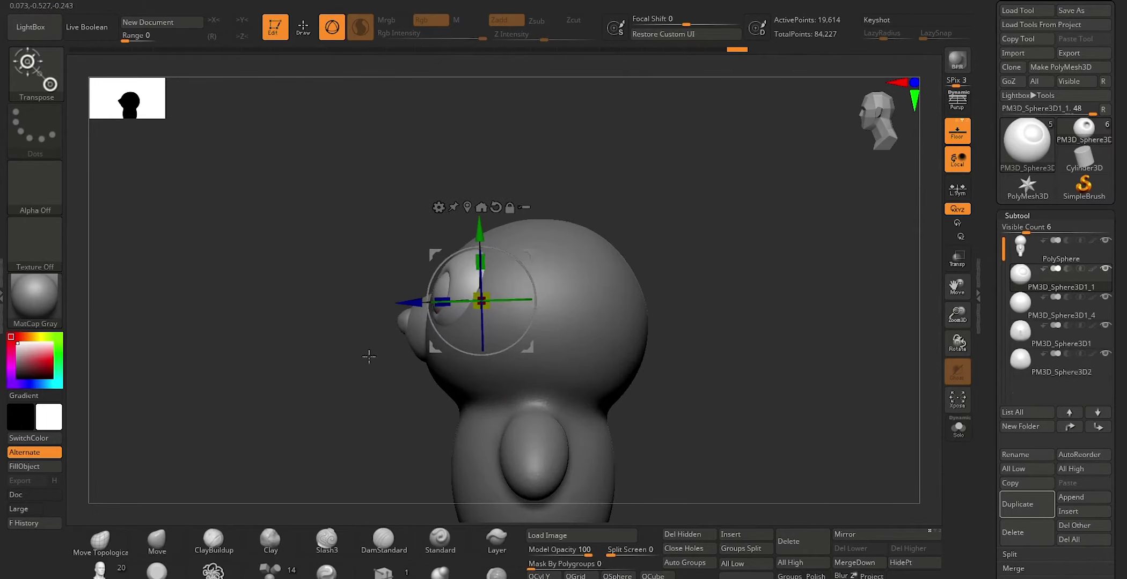
drag(367, 354, 509, 259)
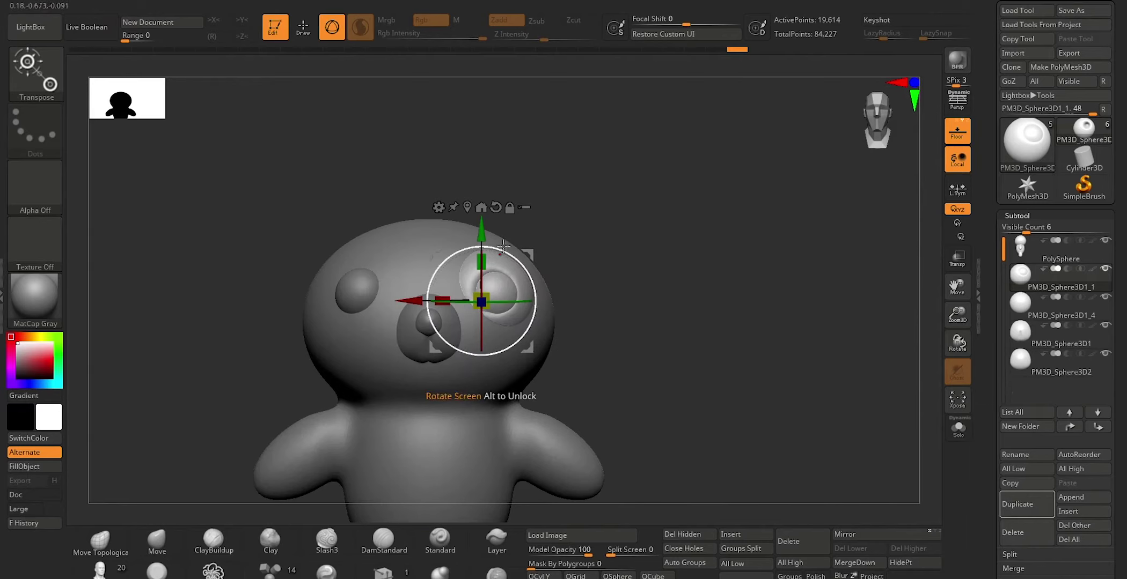
Check the eye from side and front, then select the PM3D_Sphere3D1_4 subtool
key(q)
mouse_move(598, 293)
mouse_down()
mouse_move(672, 262)
mouse_move(662, 264)
mouse_up()
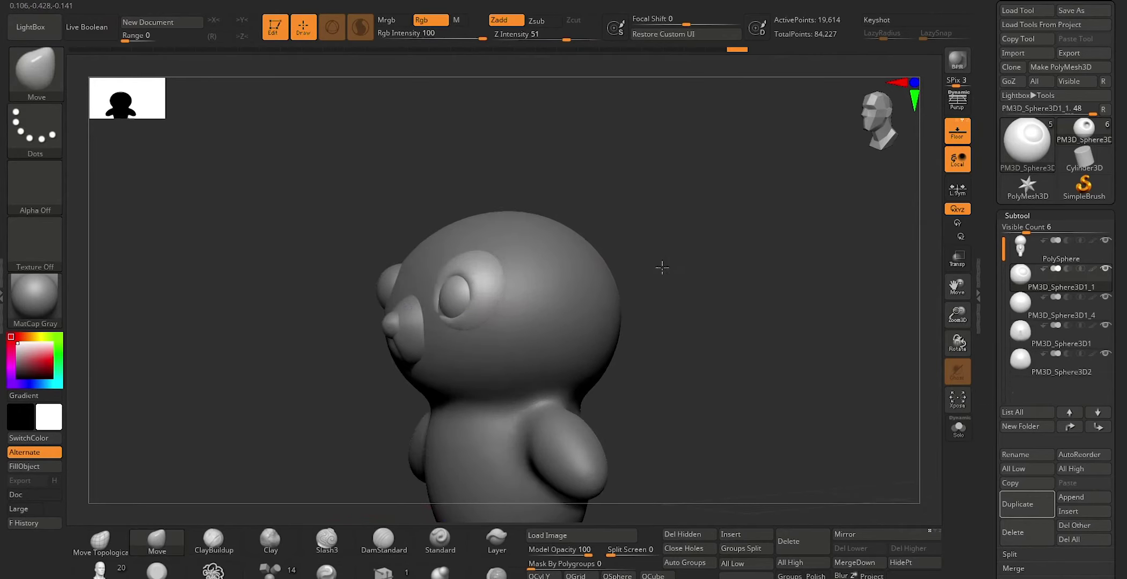
key(r)
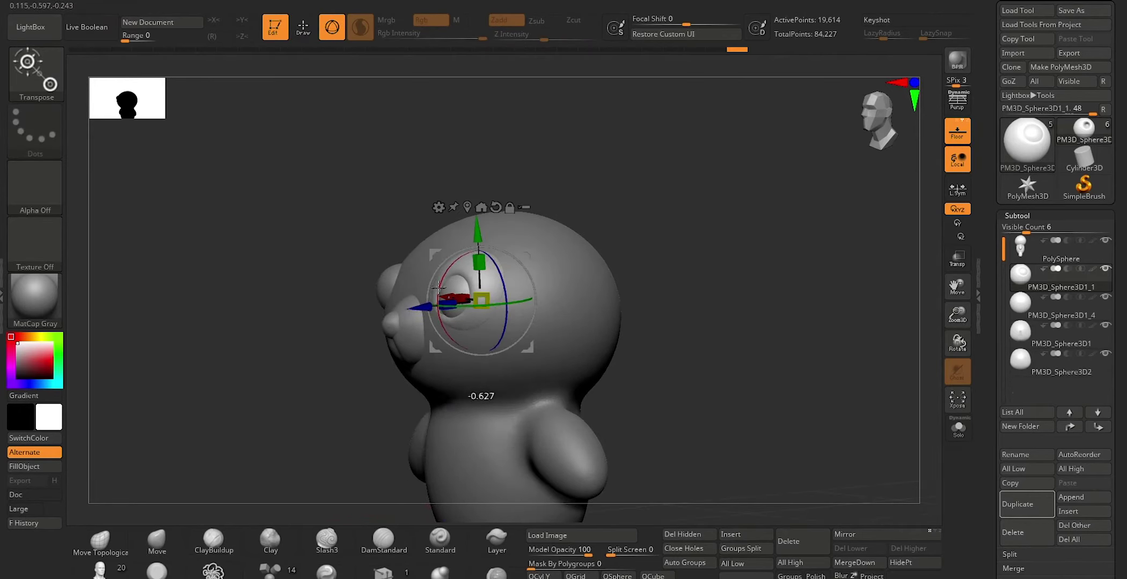
key(q)
drag(348, 410, 442, 365)
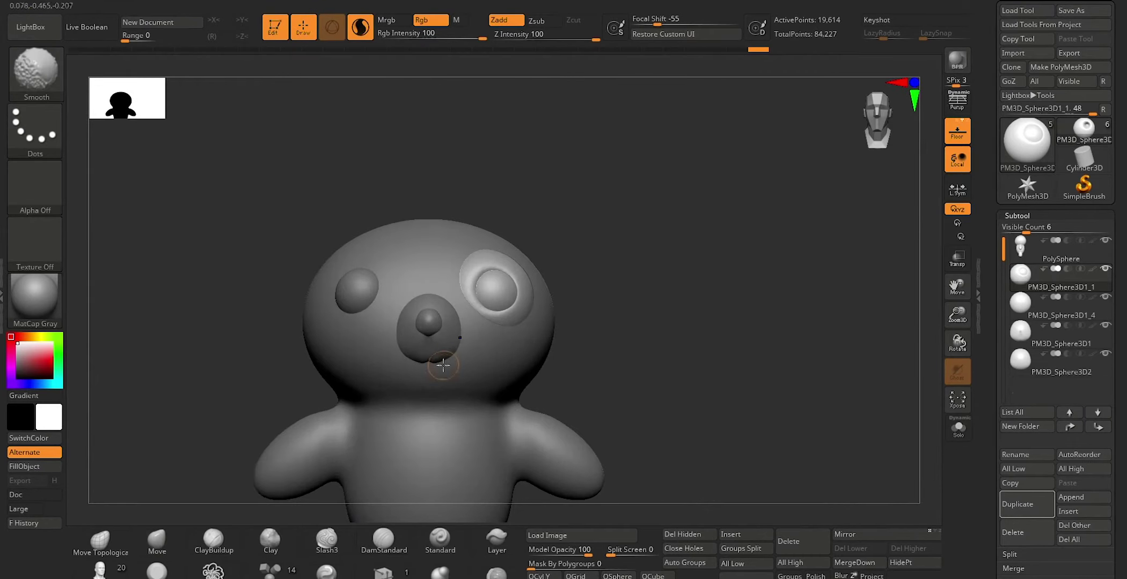
click(1024, 309)
mouse_move(1057, 304)
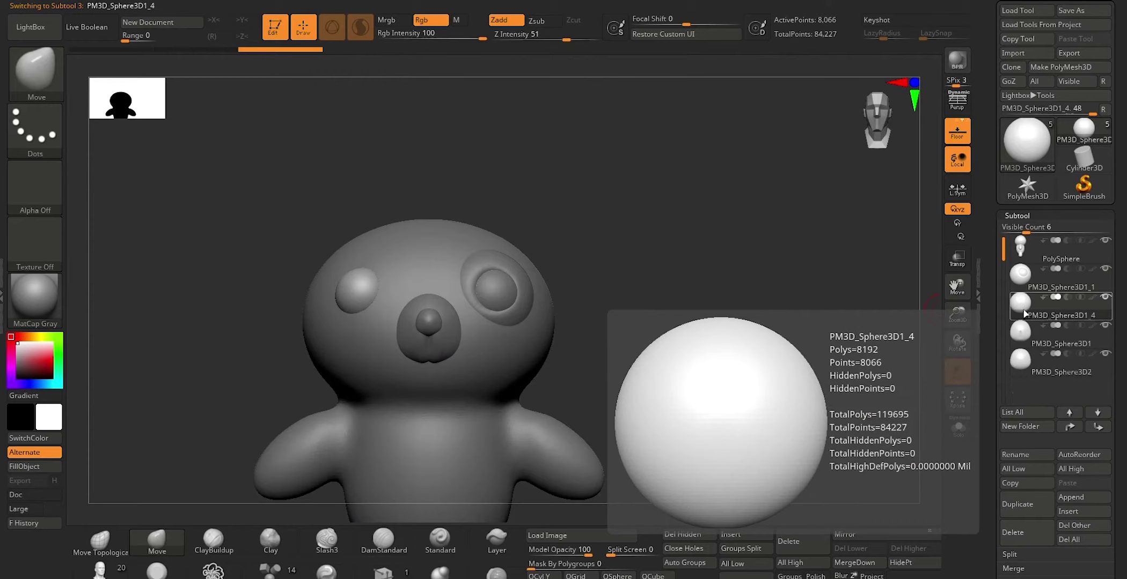
Delete PM3D_Sphere3D1_4 and mirror a duplicate of PM3D_Sphere3D1_1 to the other side
click(1028, 539)
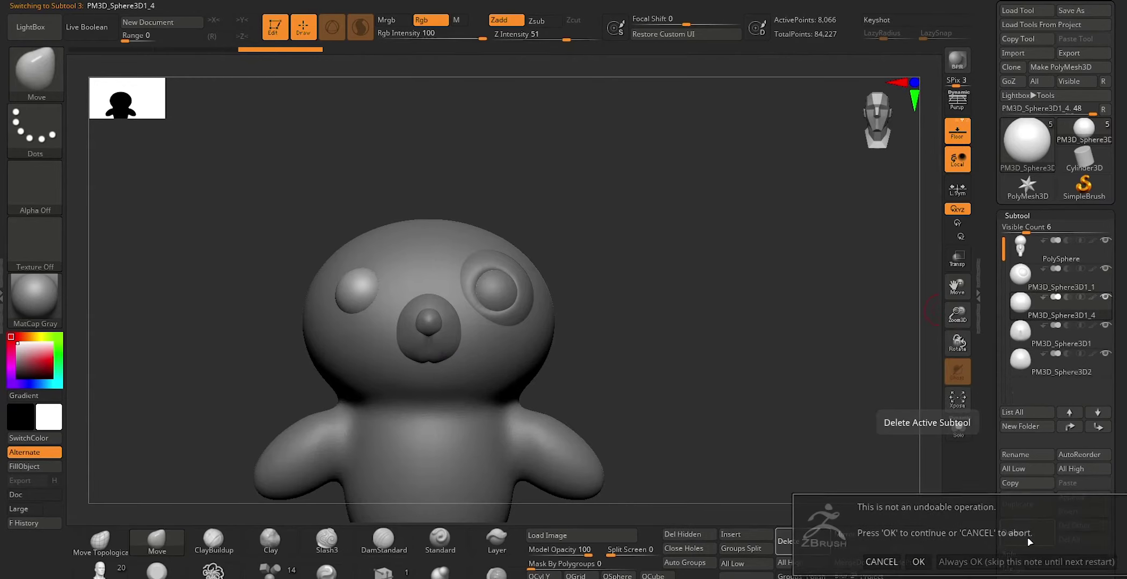
click(918, 562)
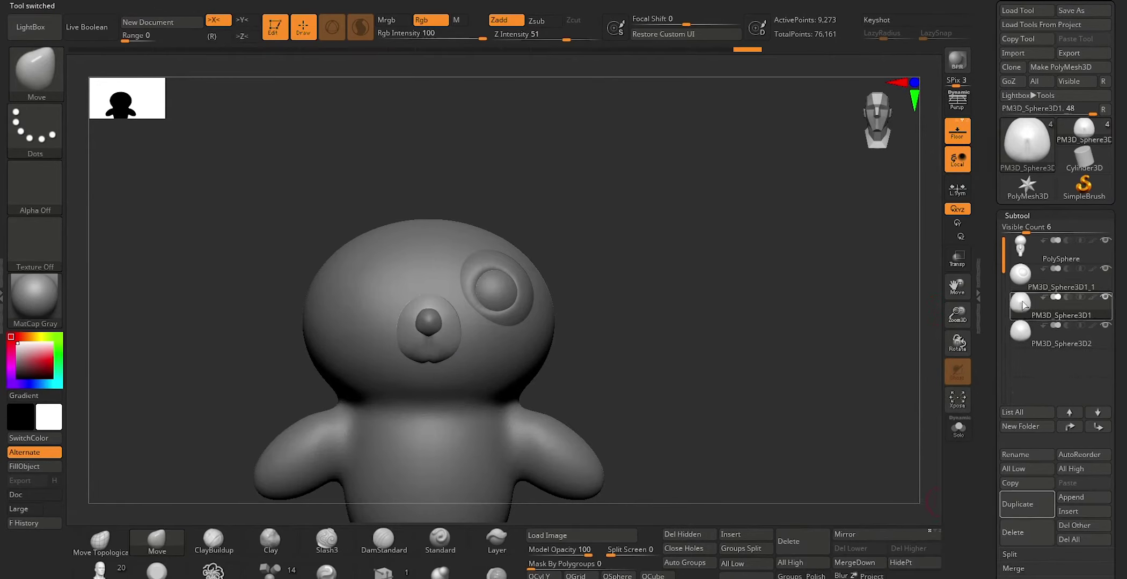
click(1021, 276)
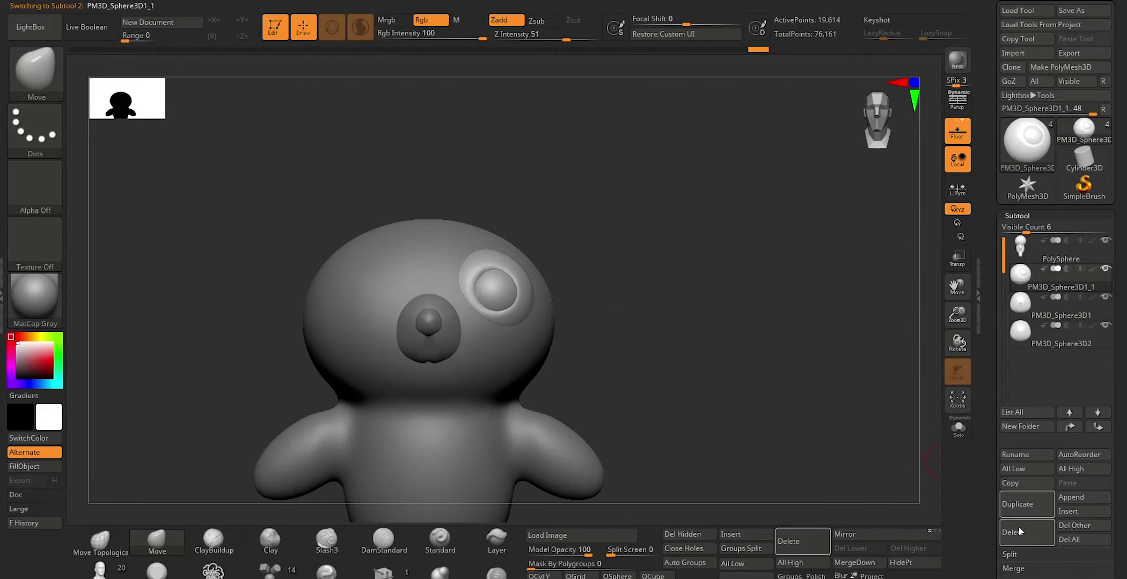
click(1020, 505)
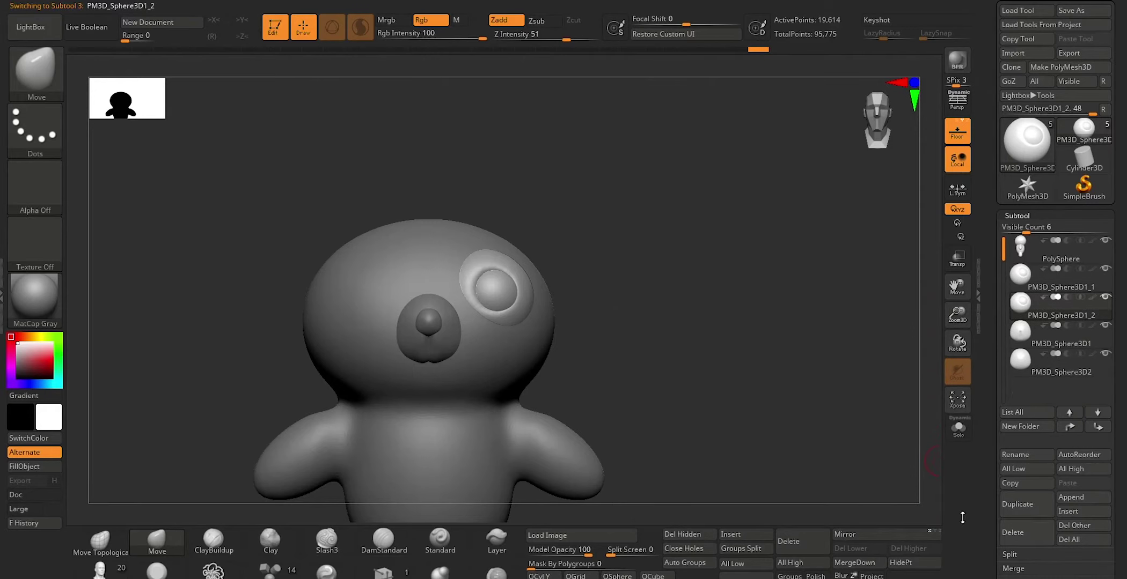
click(886, 539)
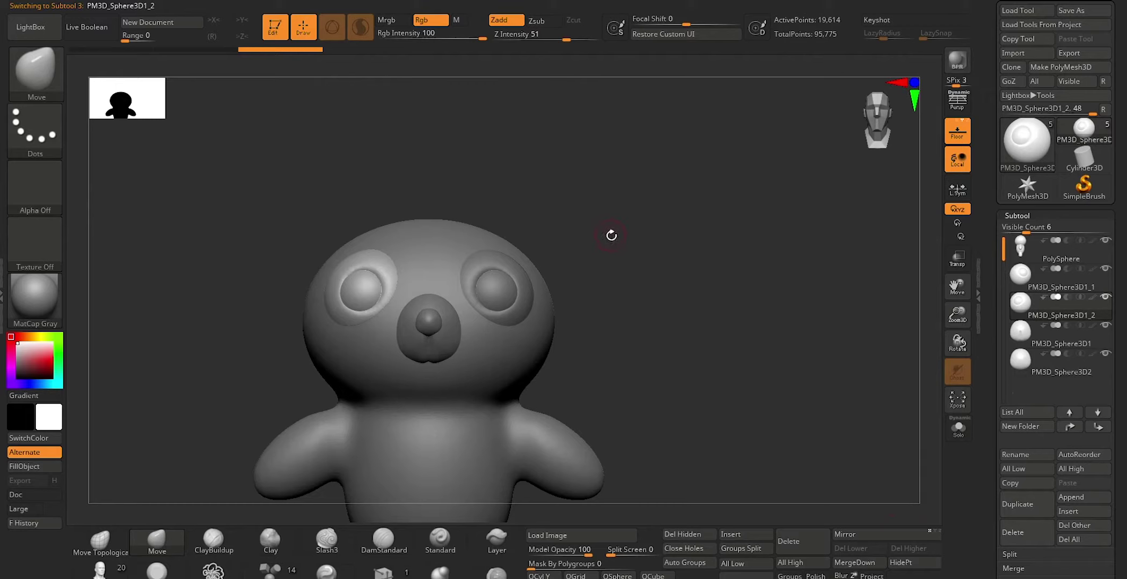
click(1014, 258)
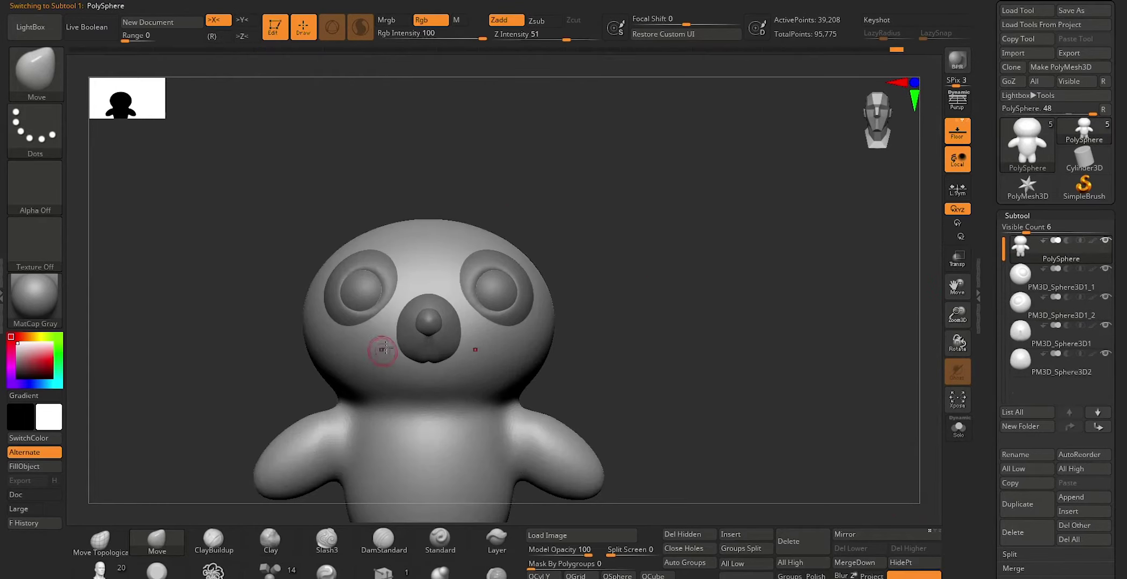
Insert a Sphere3D subtool, then move and shrink it onto the top of the head
click(735, 535)
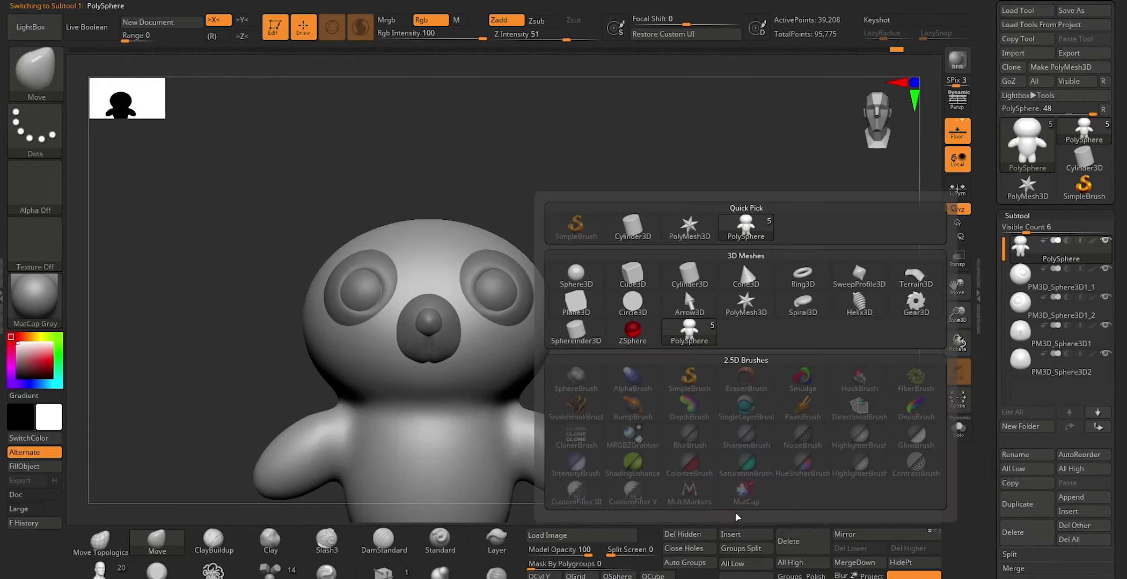
click(580, 275)
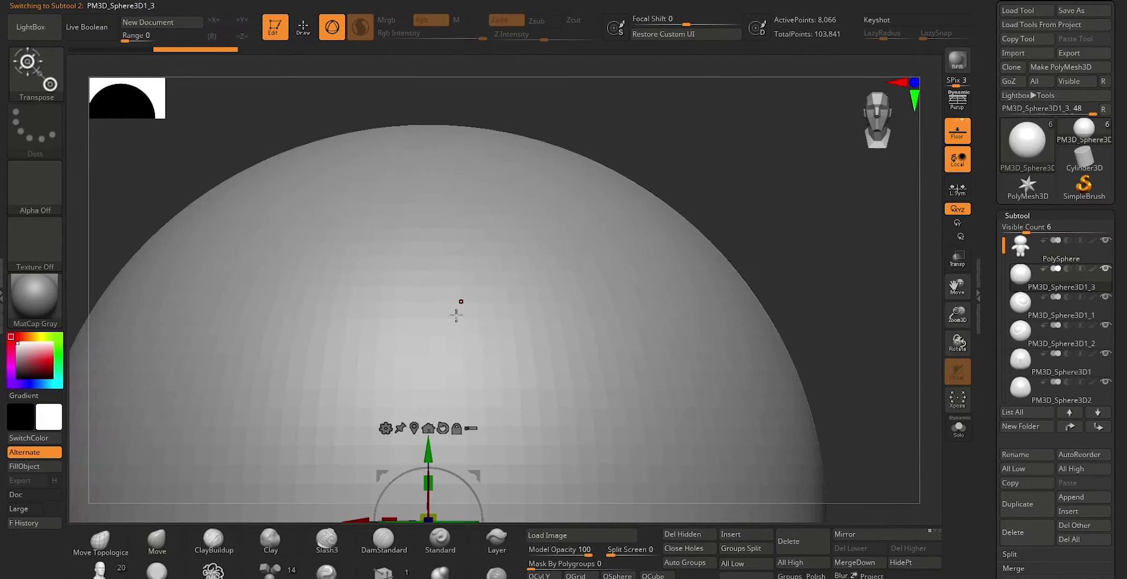
mouse_move(424, 454)
mouse_down()
mouse_move(432, 230)
mouse_move(857, 244)
mouse_up()
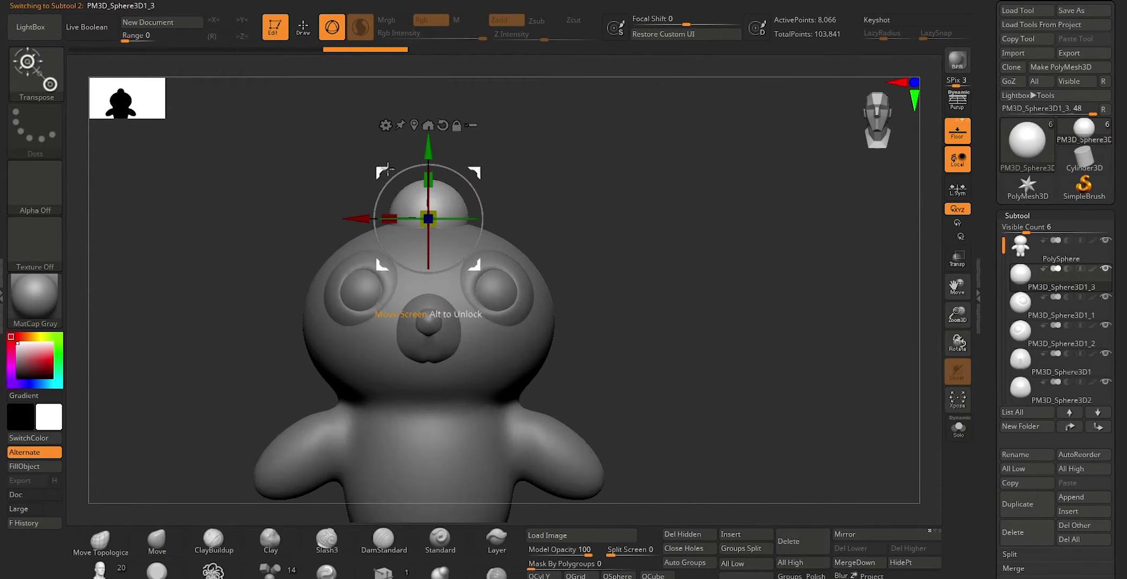
drag(428, 218, 443, 213)
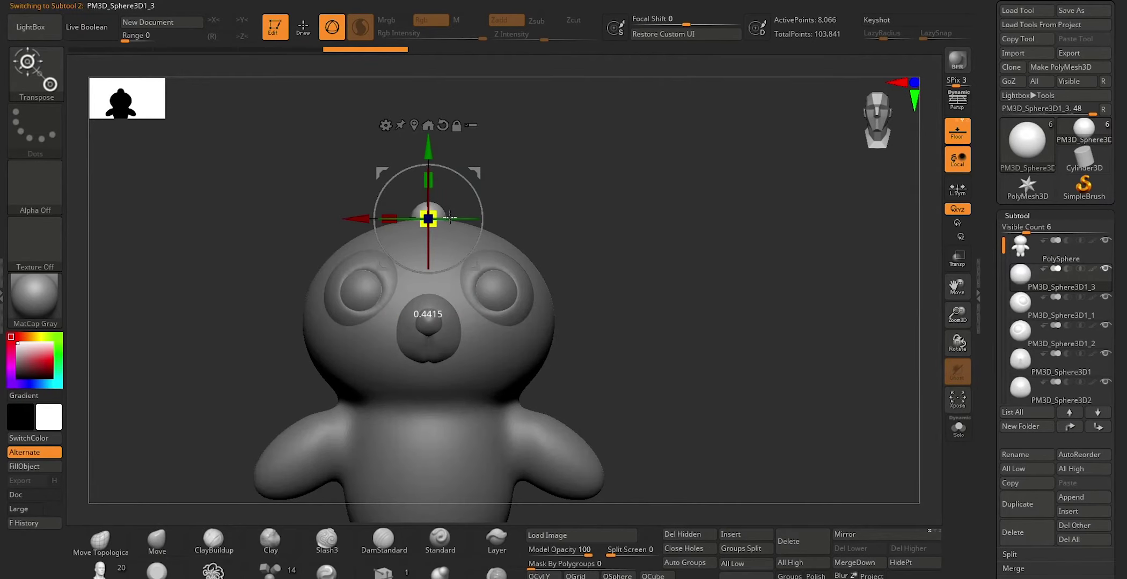
mouse_move(457, 220)
mouse_down()
mouse_move(597, 220)
mouse_move(573, 216)
mouse_up()
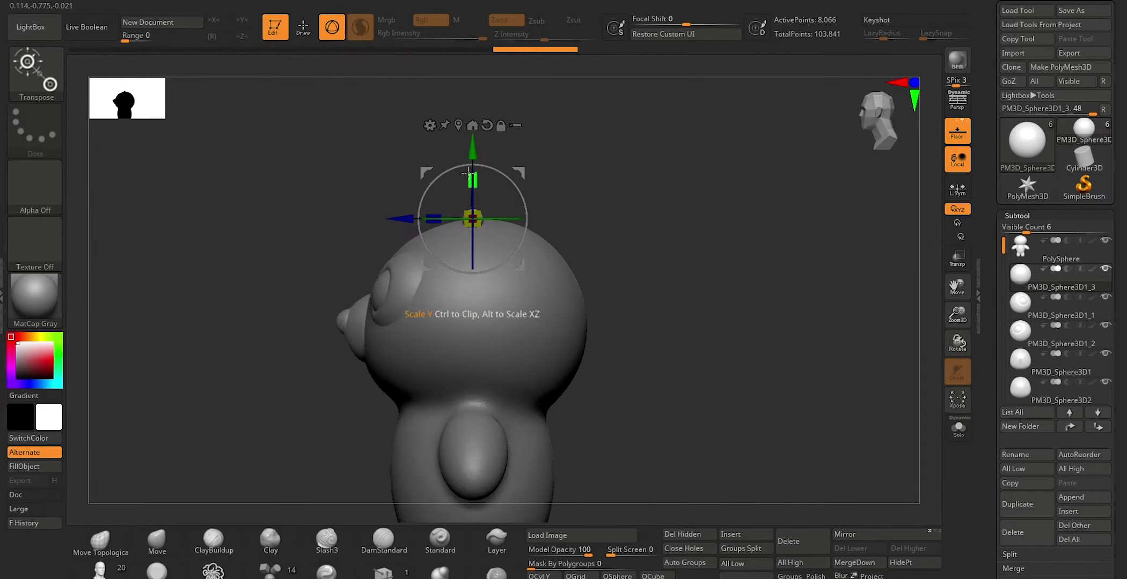
drag(400, 216, 358, 217)
drag(236, 370, 305, 367)
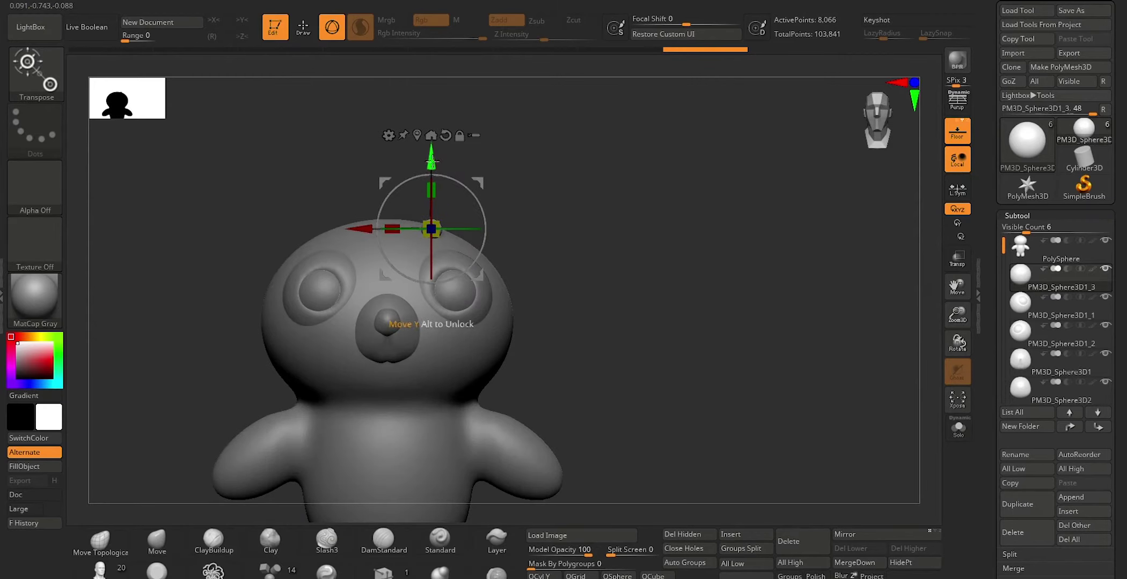
Switch to the Move brush (BMV) and zoom to a front close-up of the head
key(q)
drag(574, 191, 499, 229)
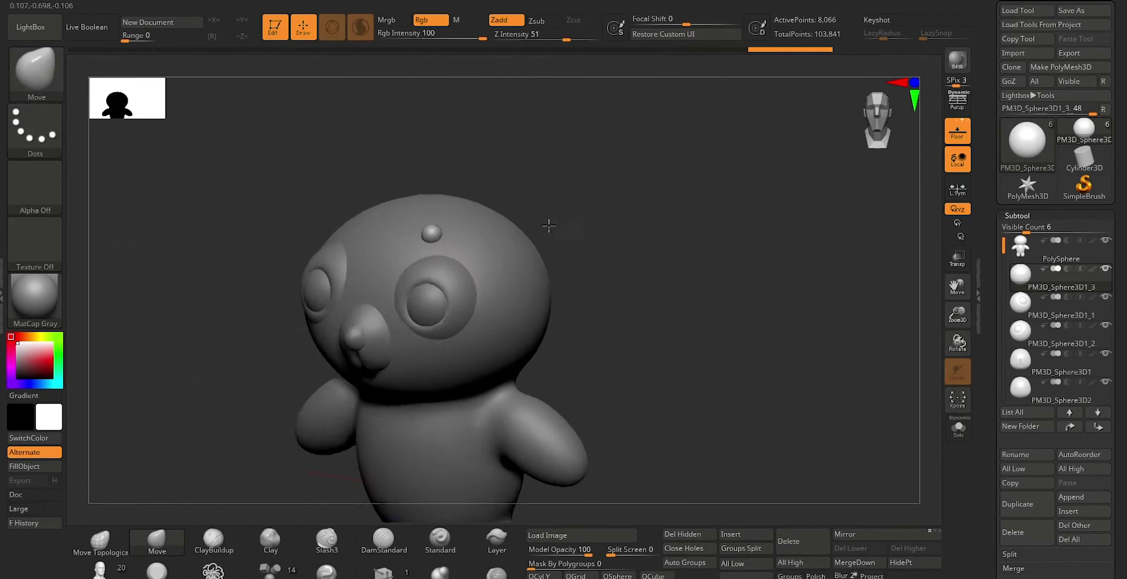
key(b)
key(m)
key(v)
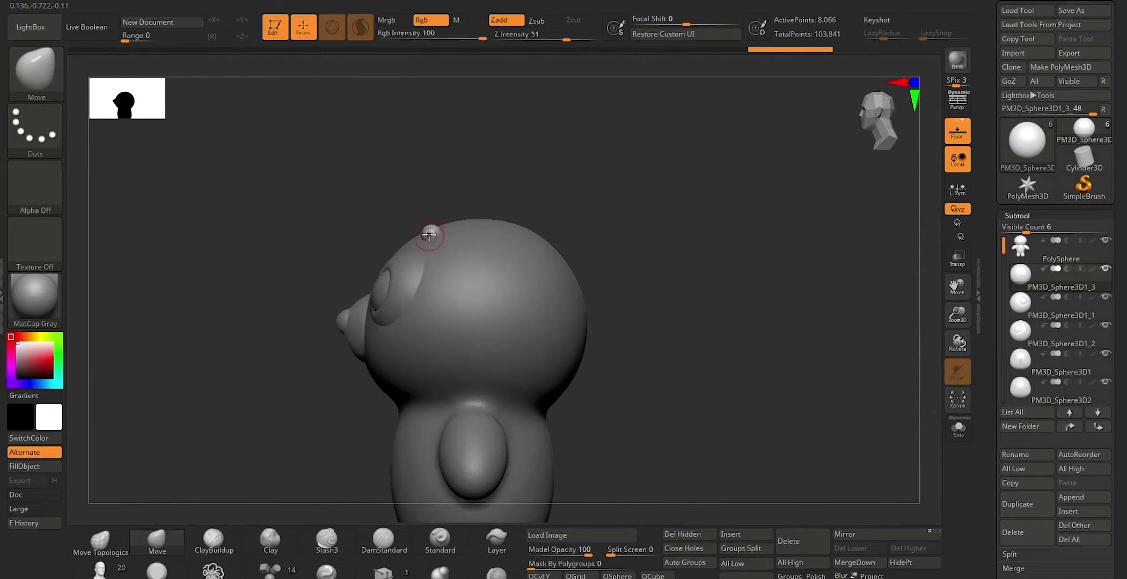
key(w)
key(q)
drag(356, 287, 616, 182)
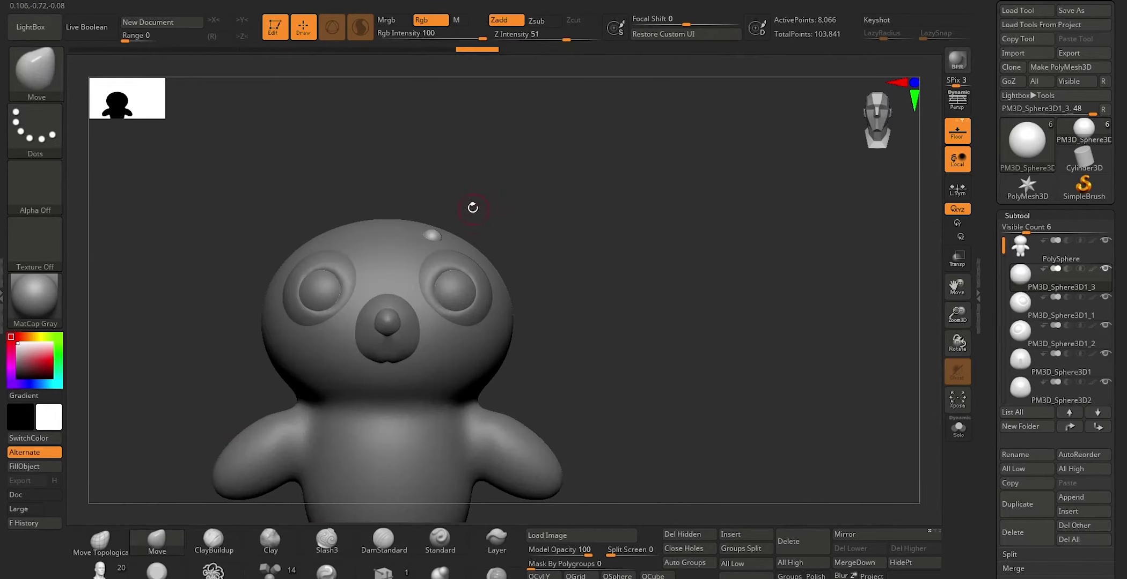
mouse_move(543, 249)
alt+mouse_down()
mouse_move(587, 244)
mouse_move(628, 294)
alt+mouse_up()
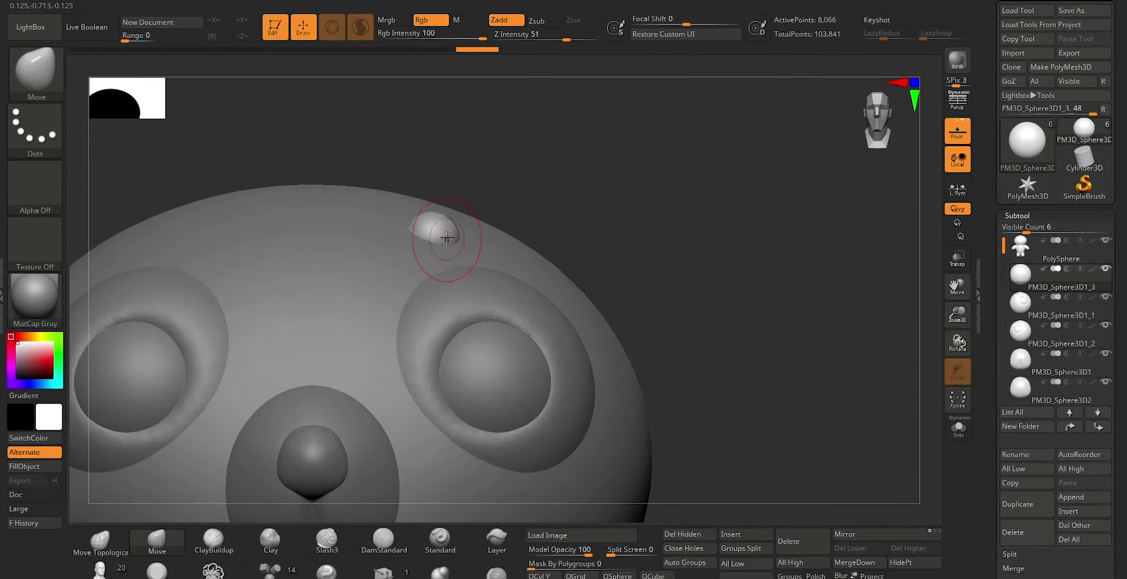
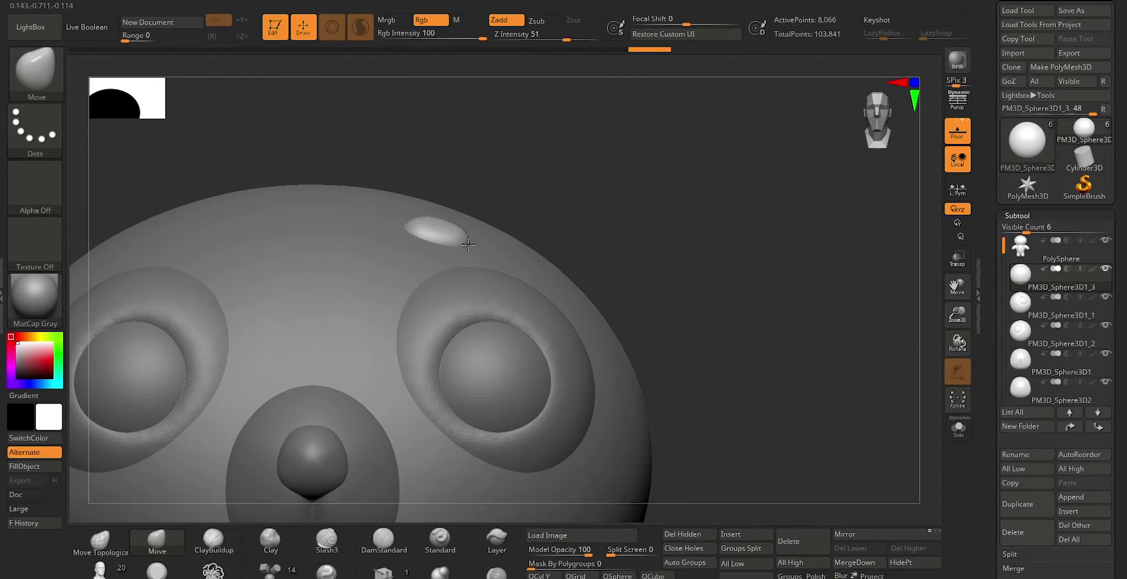
Duplicate the PM3D_Sphere3D1_3 ear piece and select the original
right_drag(471, 245, 518, 228)
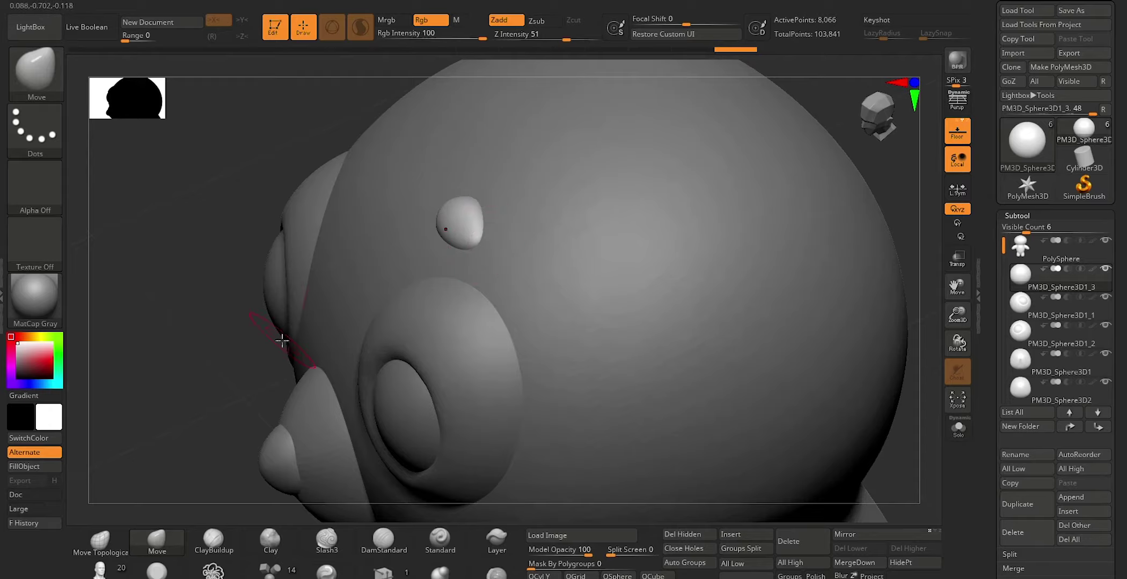
right_drag(285, 337, 506, 207)
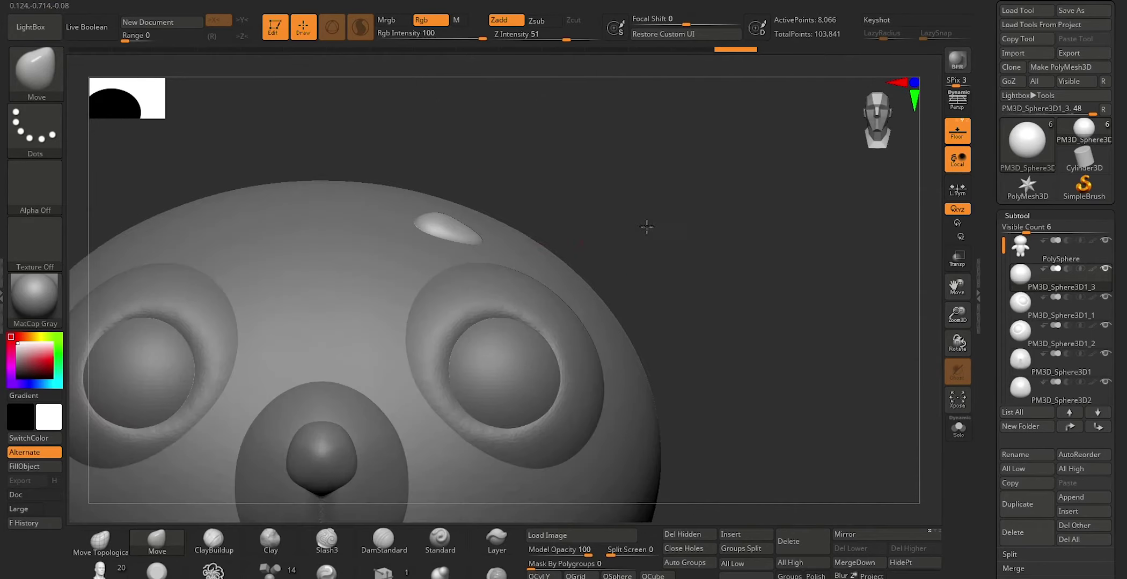
key(f)
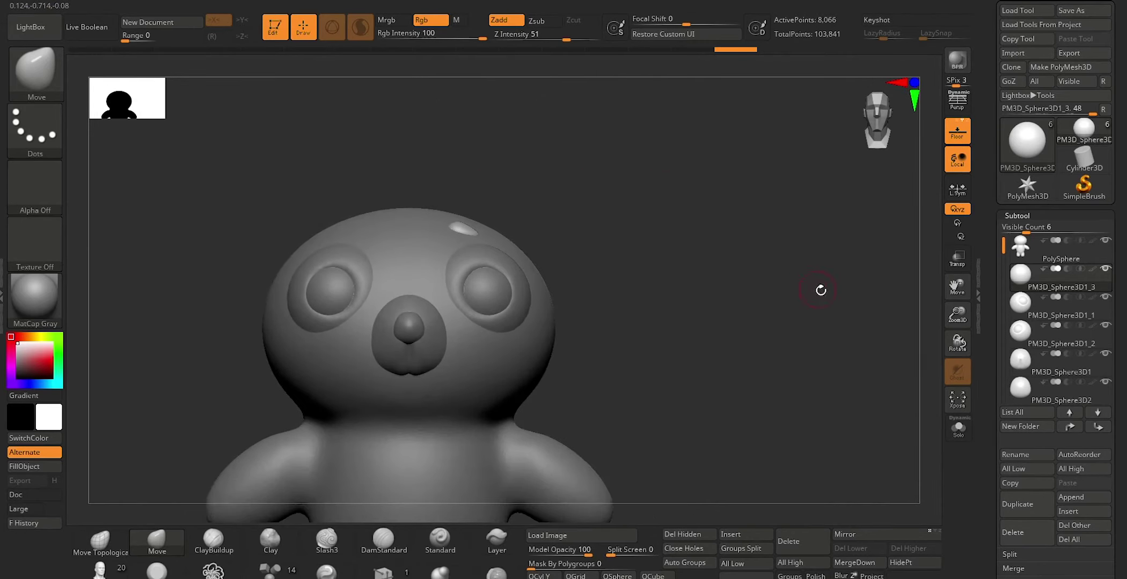
click(1002, 513)
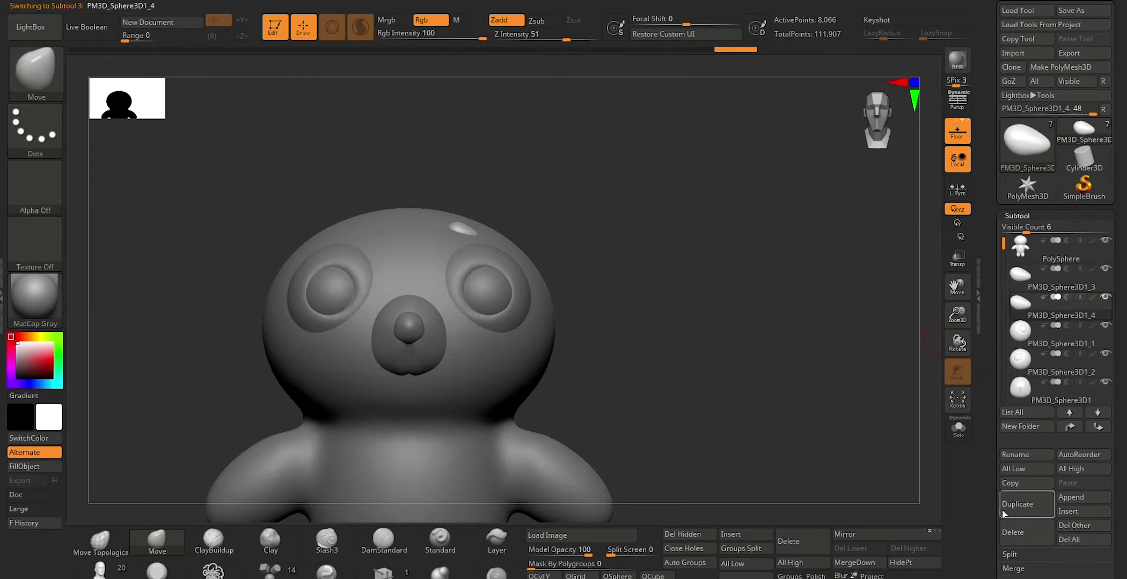
click(1041, 279)
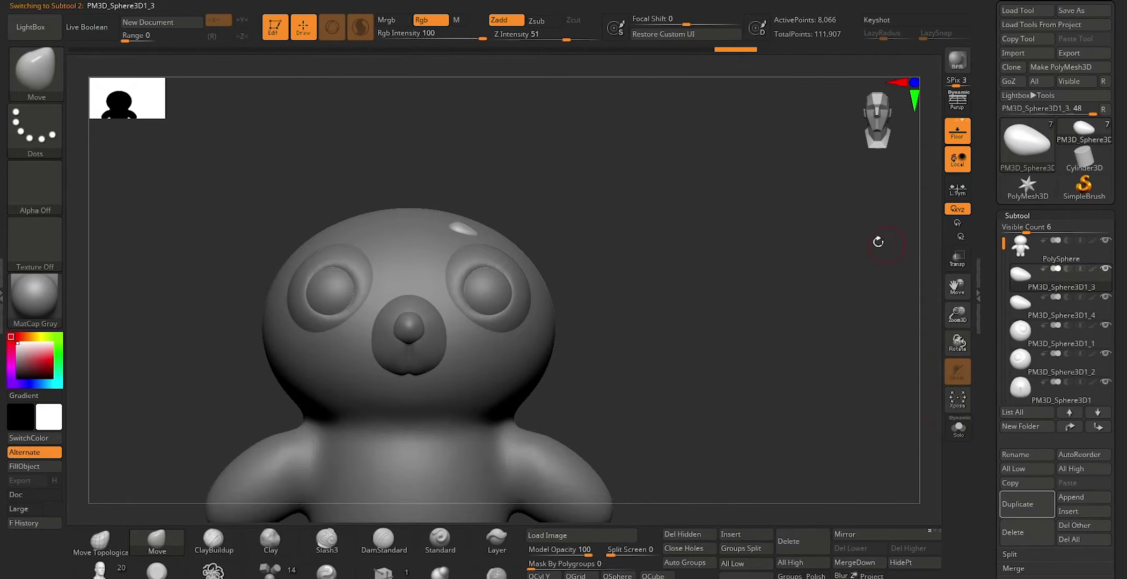
key(w)
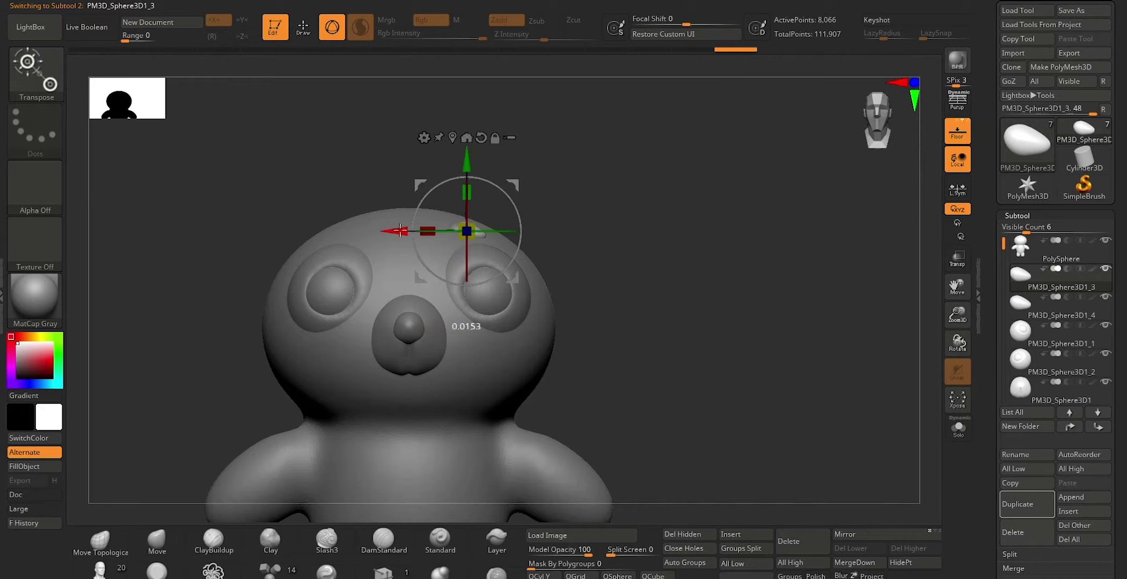
key(q)
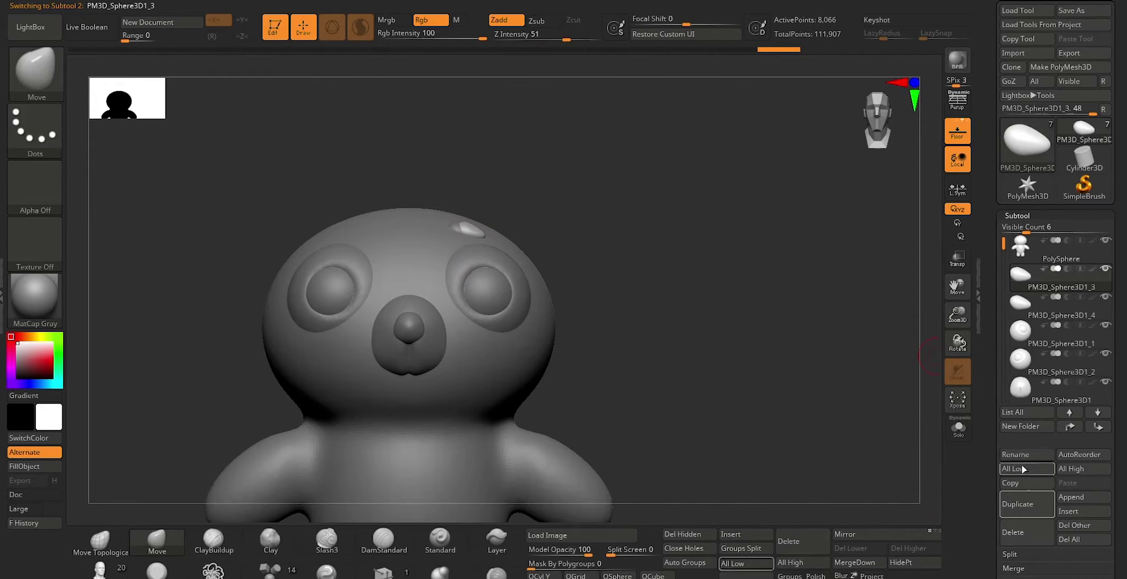
Delete the original ear piece, leaving the copy atop the head
click(1013, 532)
click(918, 556)
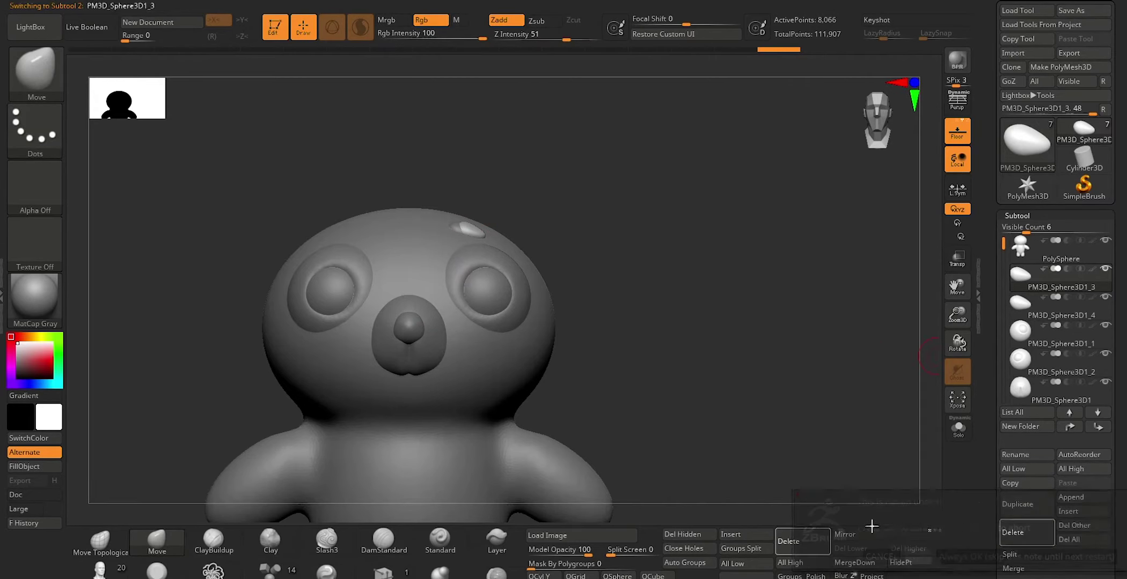
key(w)
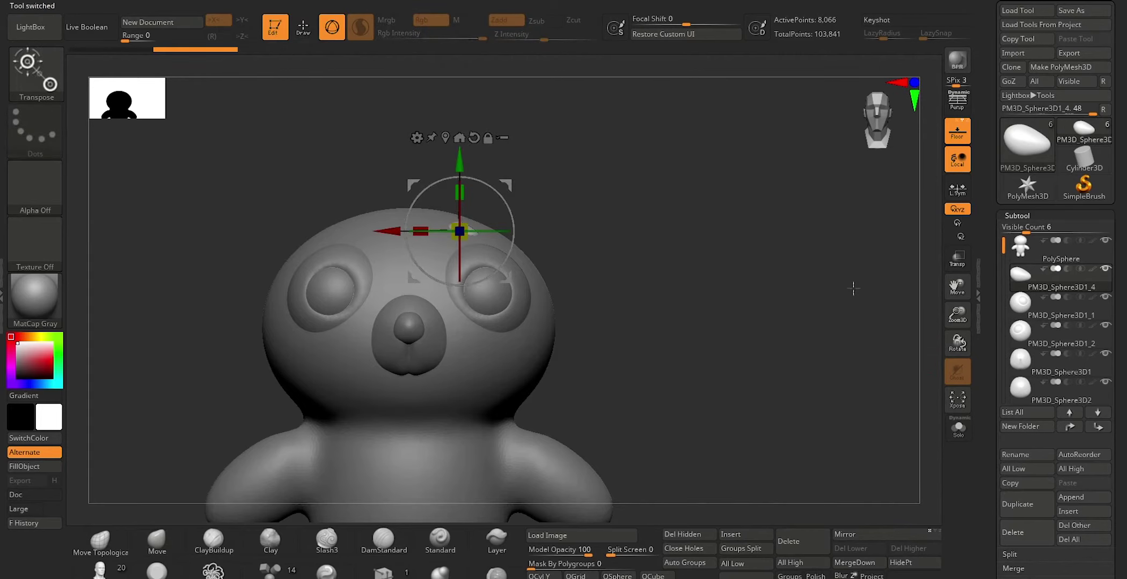
key(q)
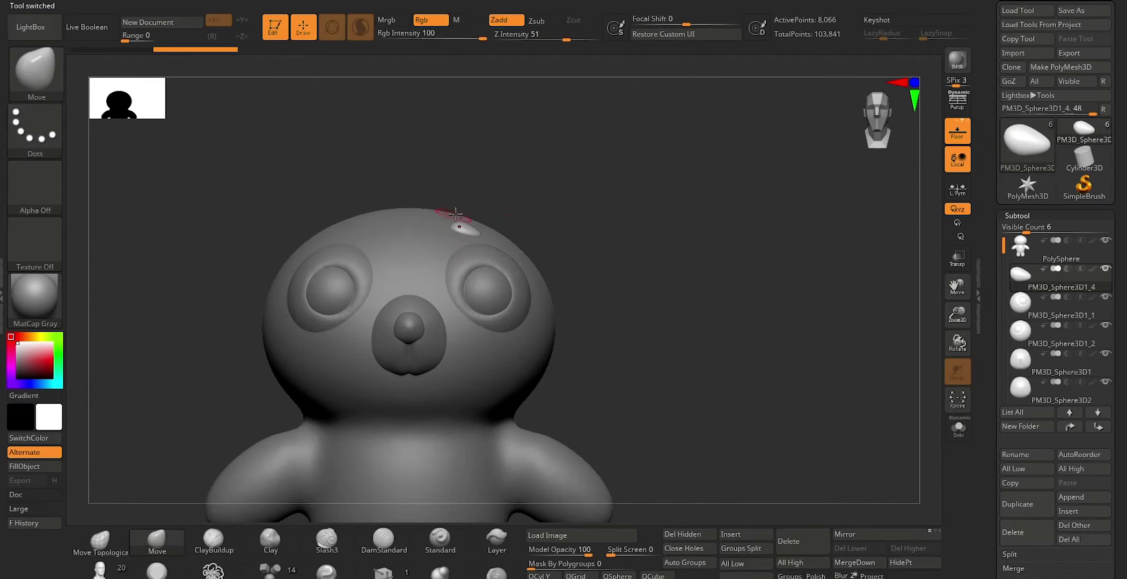
mouse_move(654, 208)
mouse_down()
mouse_move(629, 279)
mouse_move(637, 261)
mouse_up()
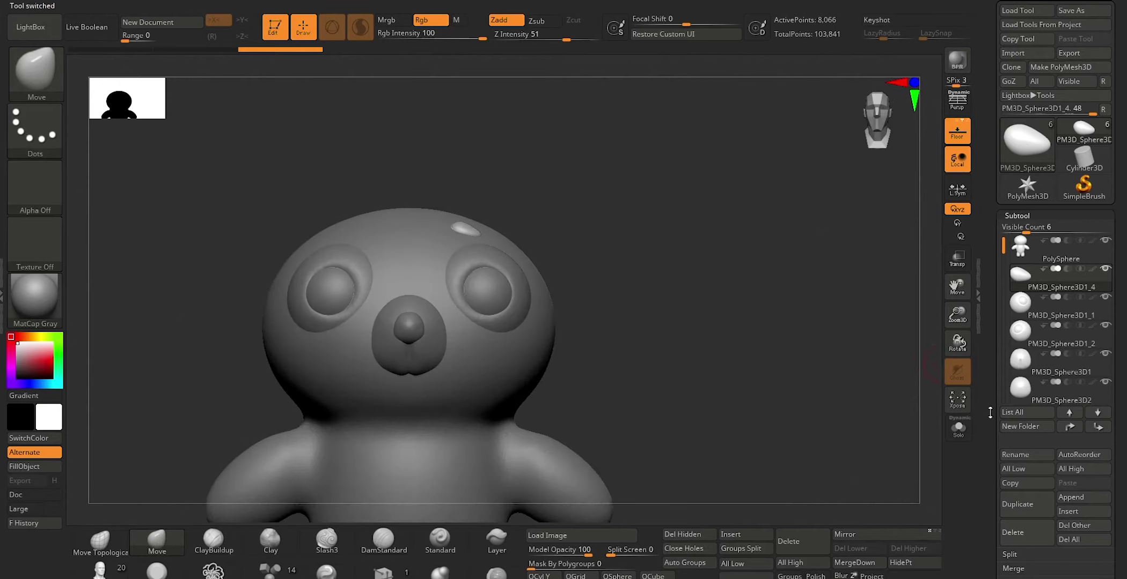
Duplicate and mirror the ear, then MergeDown both ears into one subtool
click(1027, 504)
click(867, 535)
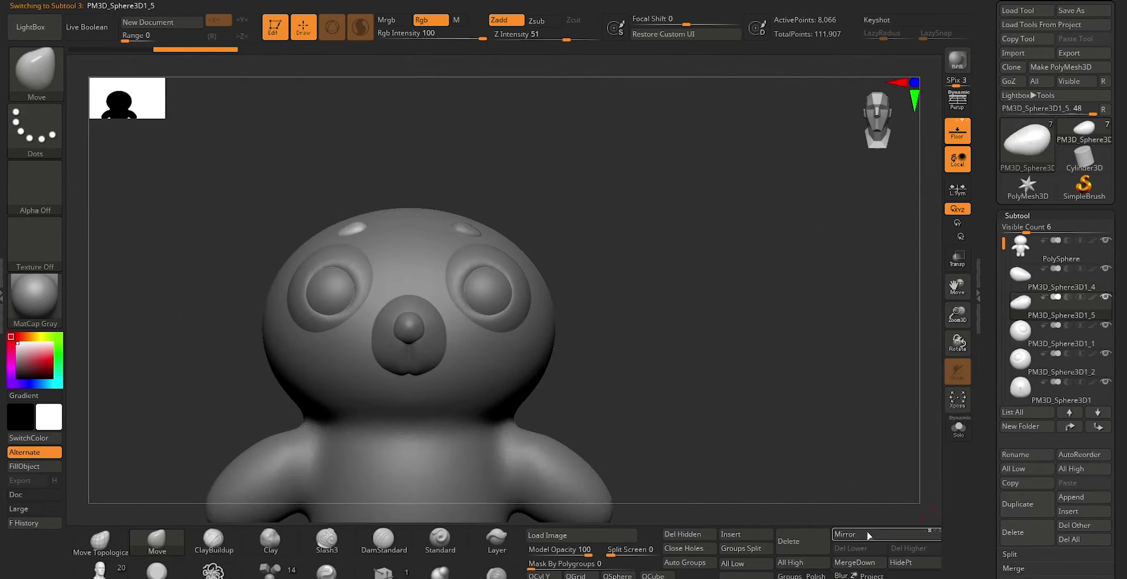
click(1018, 284)
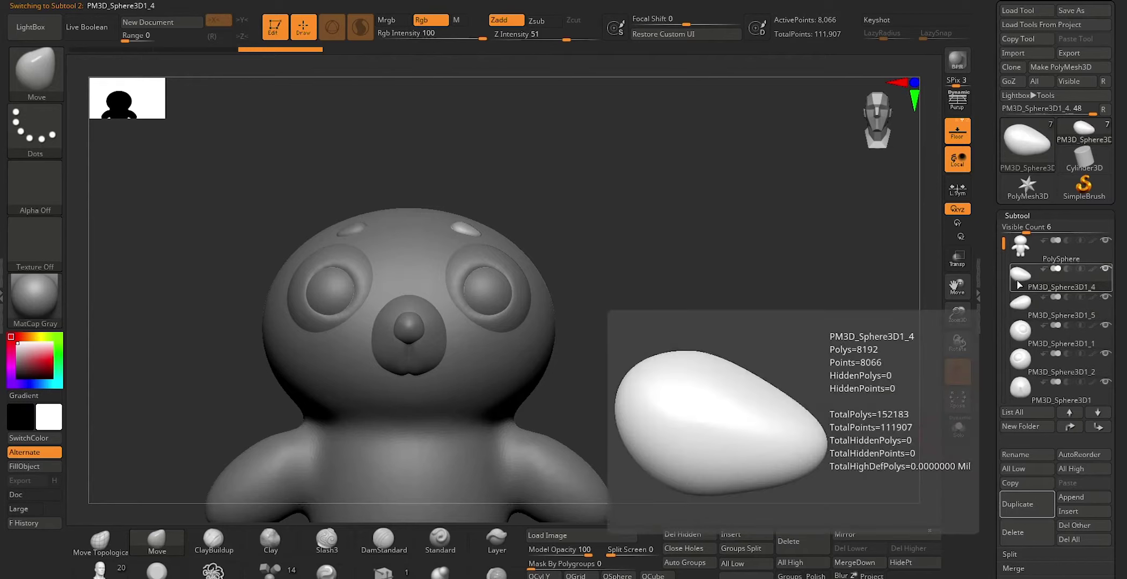
click(854, 562)
key(Return)
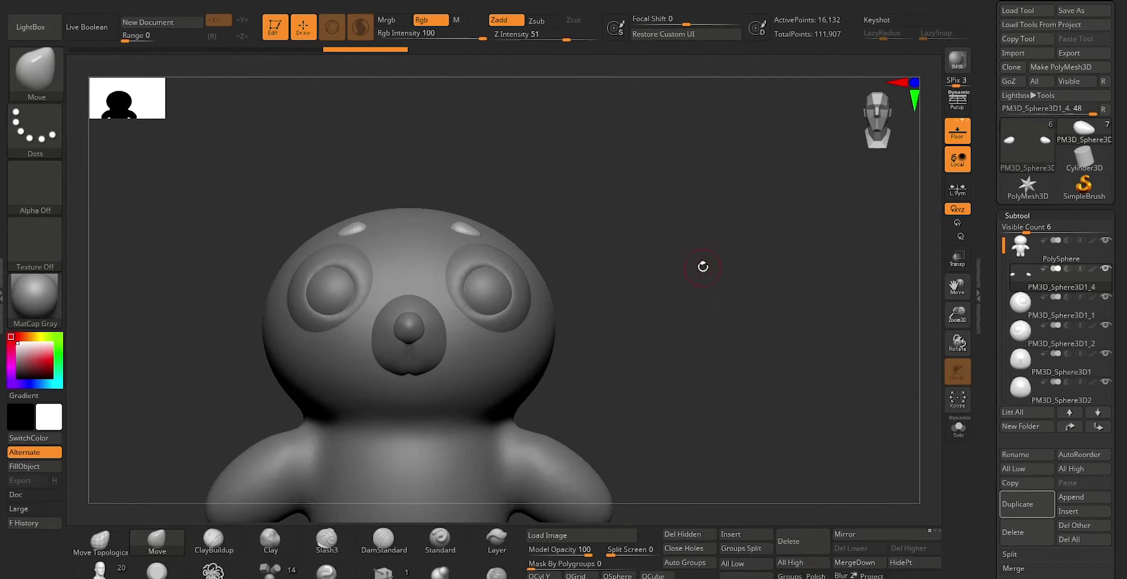
MergeDown the eye spheres PM3D_Sphere3D1_1 and PM3D_Sphere3D1_2 into one piece
drag(699, 270, 727, 267)
click(1022, 317)
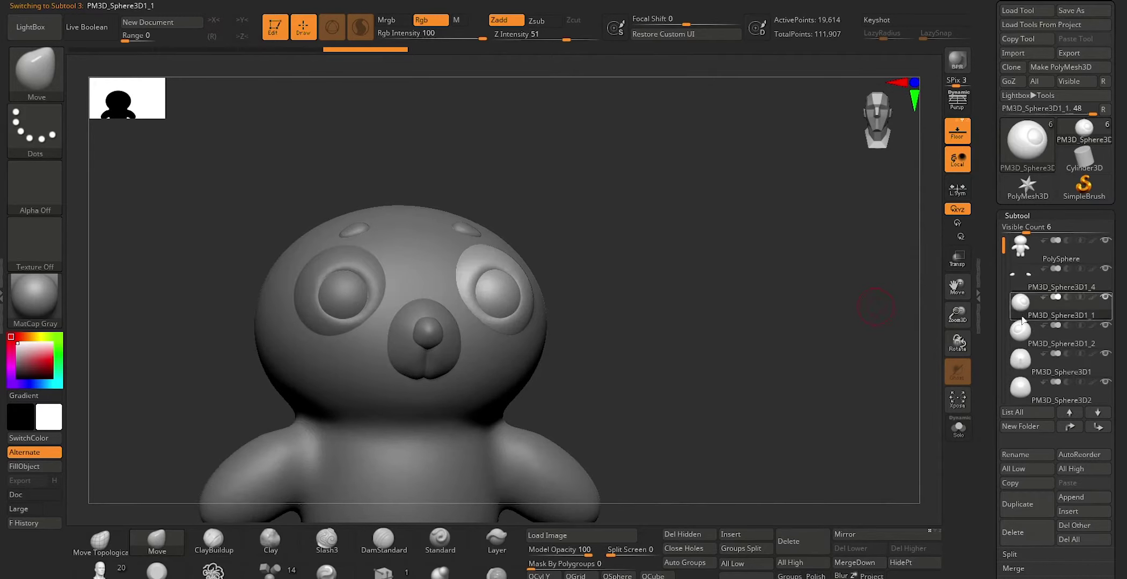
click(858, 564)
key(Return)
mouse_move(771, 261)
mouse_down()
mouse_move(719, 244)
mouse_move(679, 253)
mouse_move(725, 241)
mouse_up()
Insert a Cylinder3D, then shrink, raise, stretch and tilt it above the head
key(f)
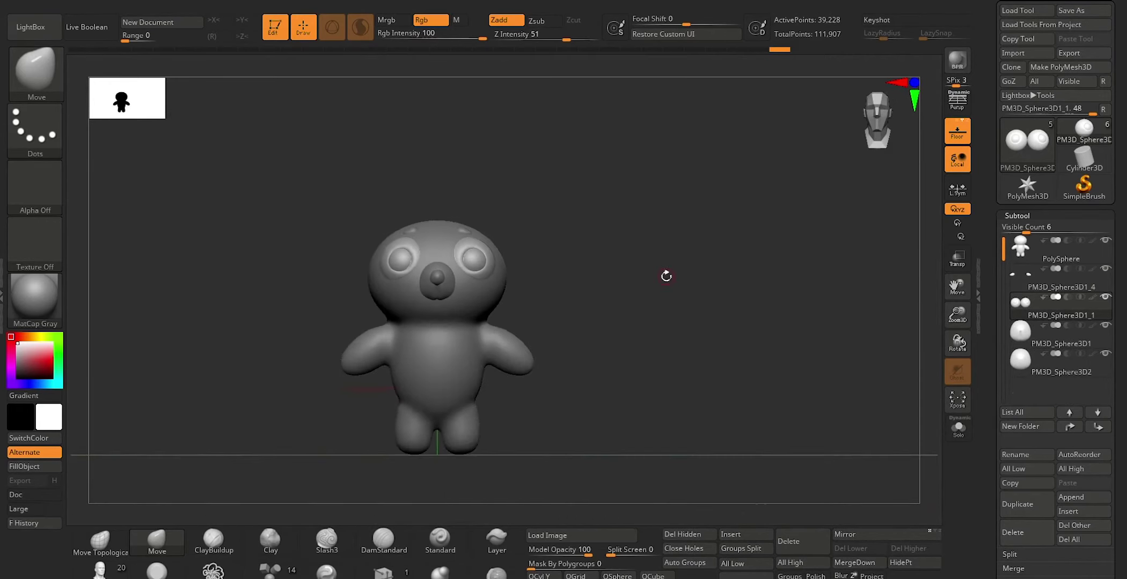
click(749, 535)
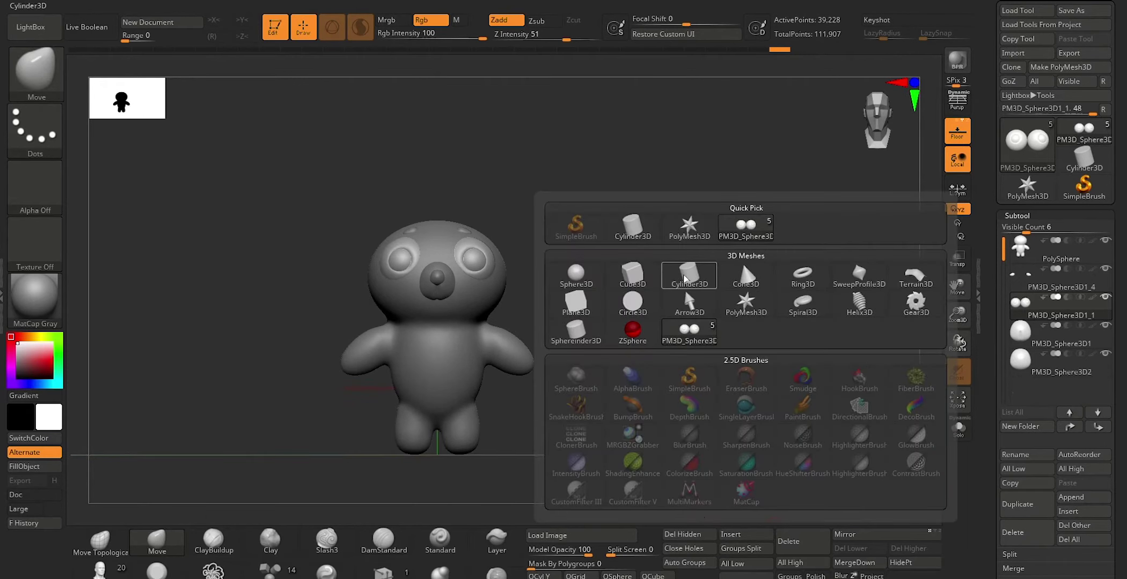
click(690, 276)
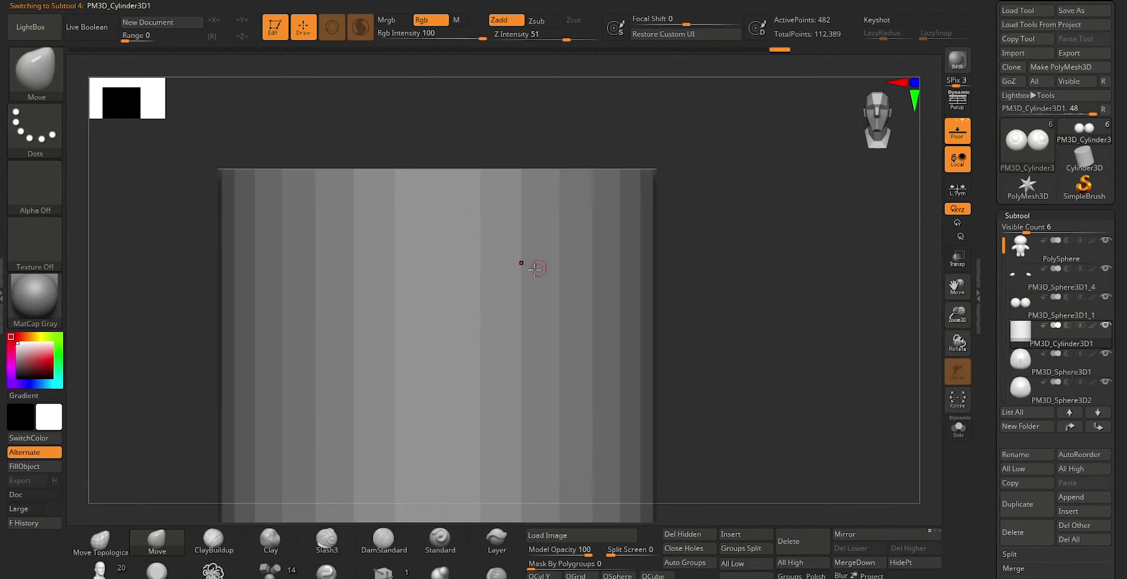
key(w)
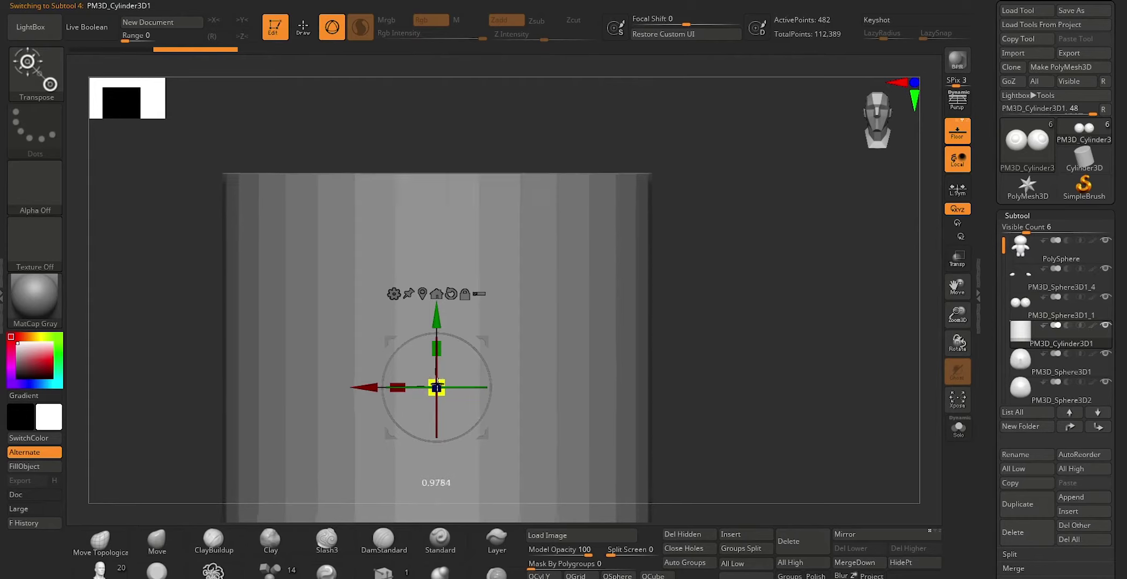
drag(432, 382, 654, 370)
drag(436, 388, 445, 183)
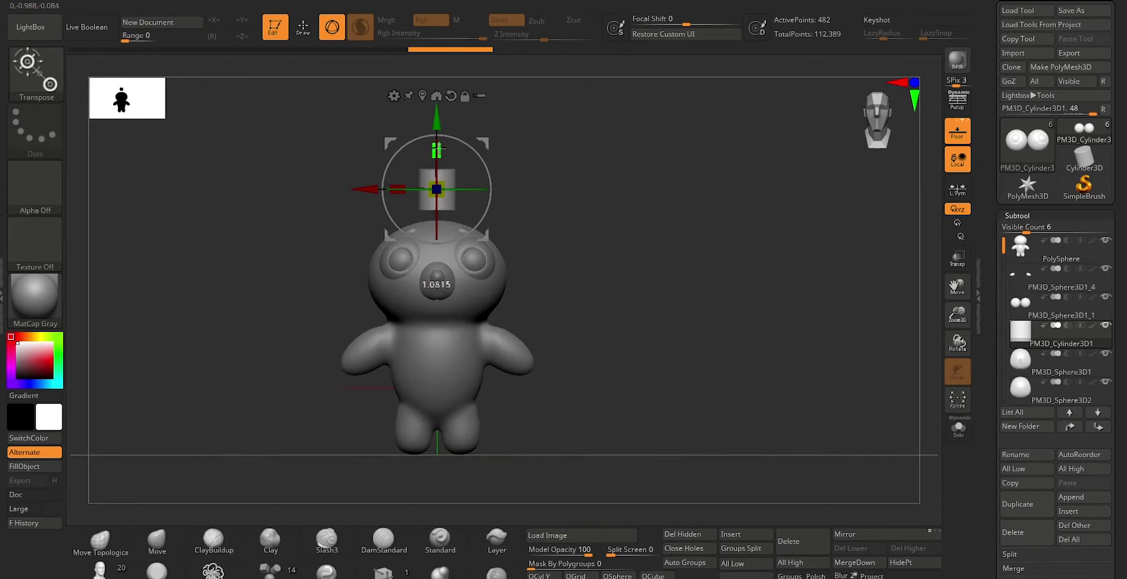
mouse_move(436, 168)
mouse_down()
mouse_move(438, 178)
mouse_move(466, 179)
mouse_up()
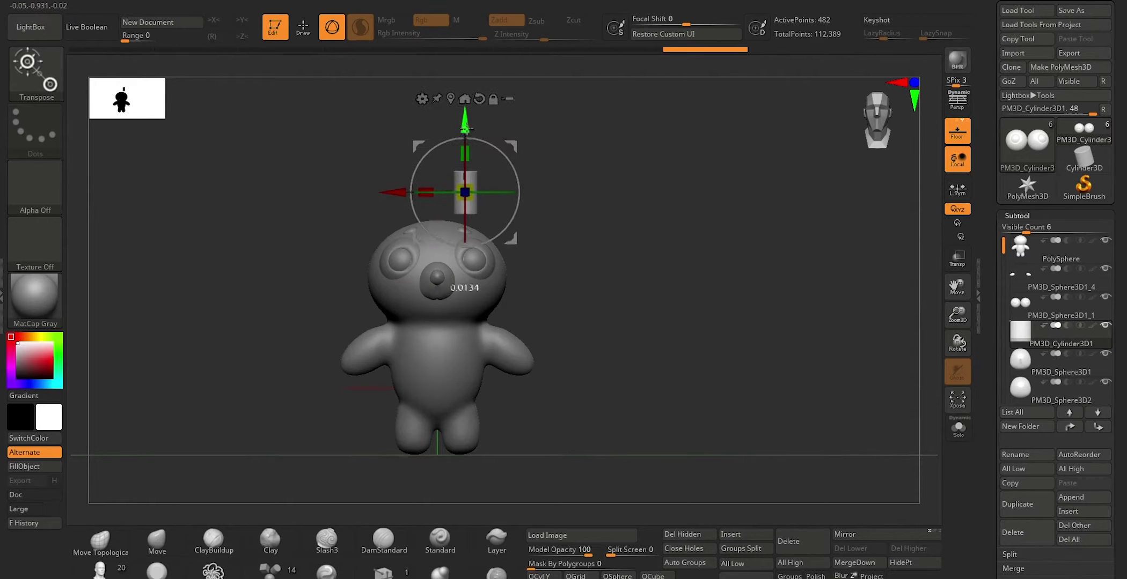
drag(441, 141, 497, 162)
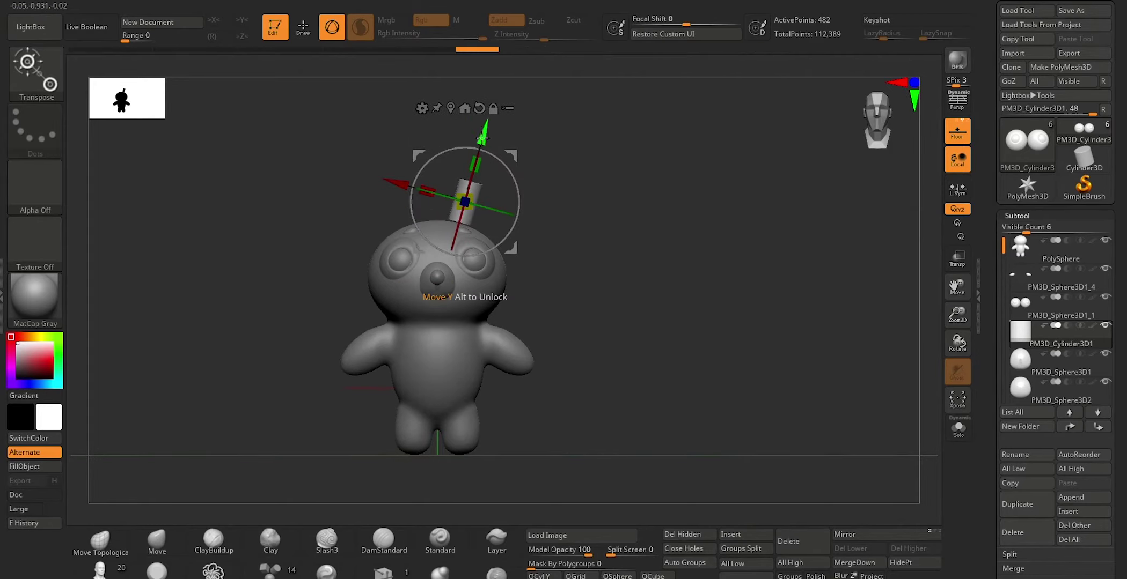
Refine the cylinder's position and size so it sits tilted into the head top
mouse_move(596, 166)
mouse_down()
mouse_move(545, 185)
mouse_move(585, 209)
mouse_up()
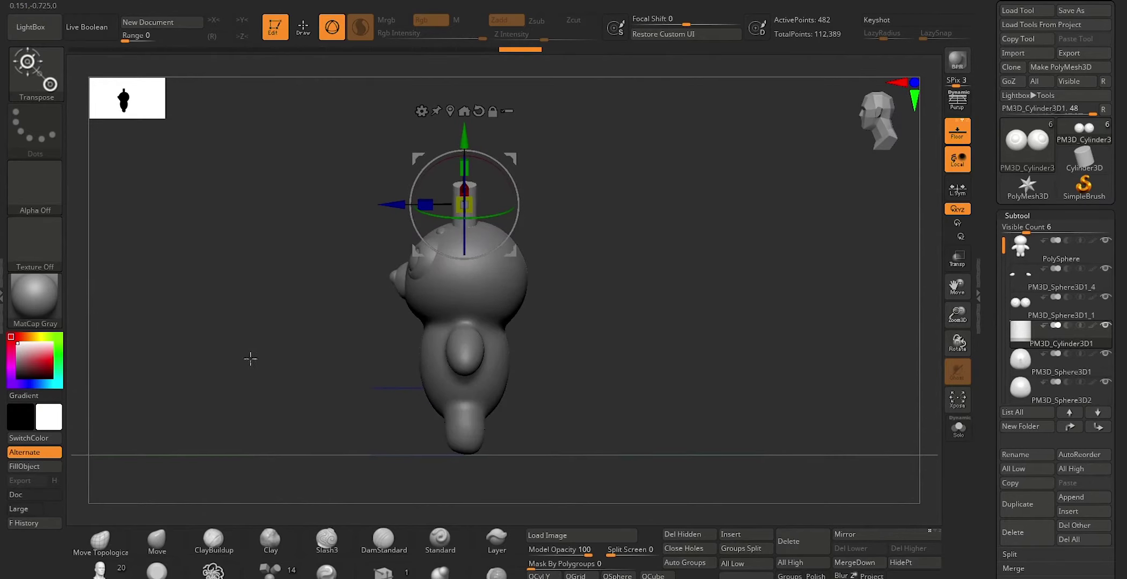
drag(239, 374, 289, 373)
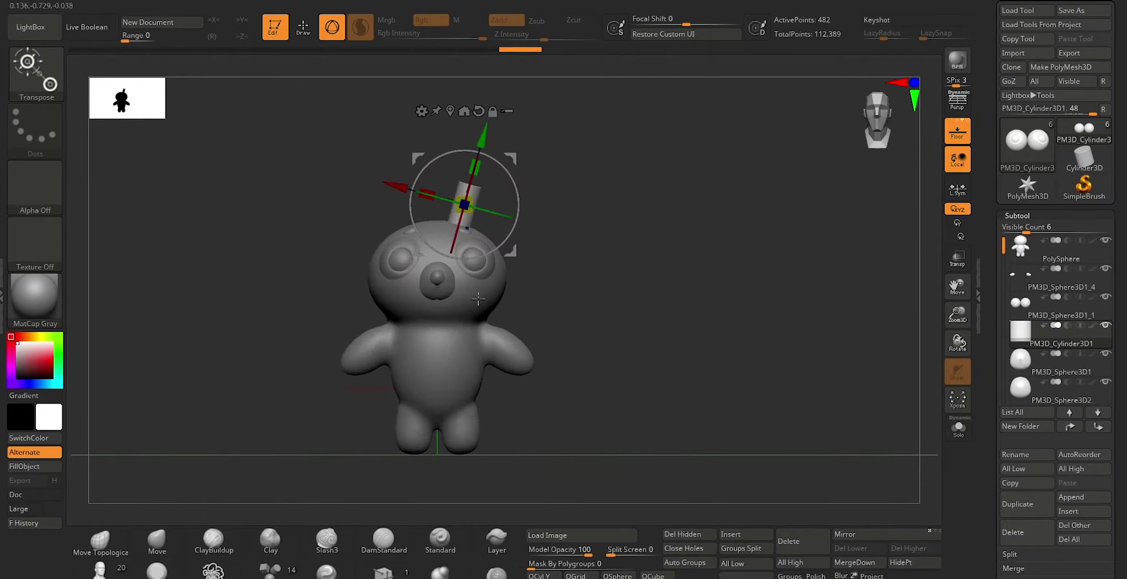
mouse_move(583, 228)
alt+mouse_down()
mouse_move(606, 221)
mouse_move(651, 319)
alt+mouse_up()
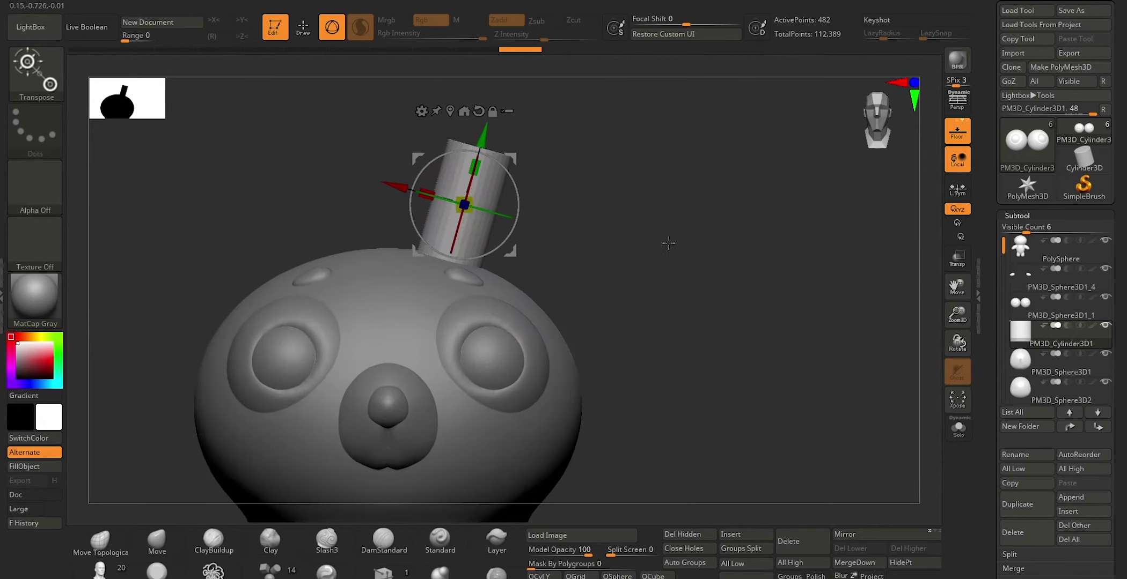
drag(666, 241, 642, 296)
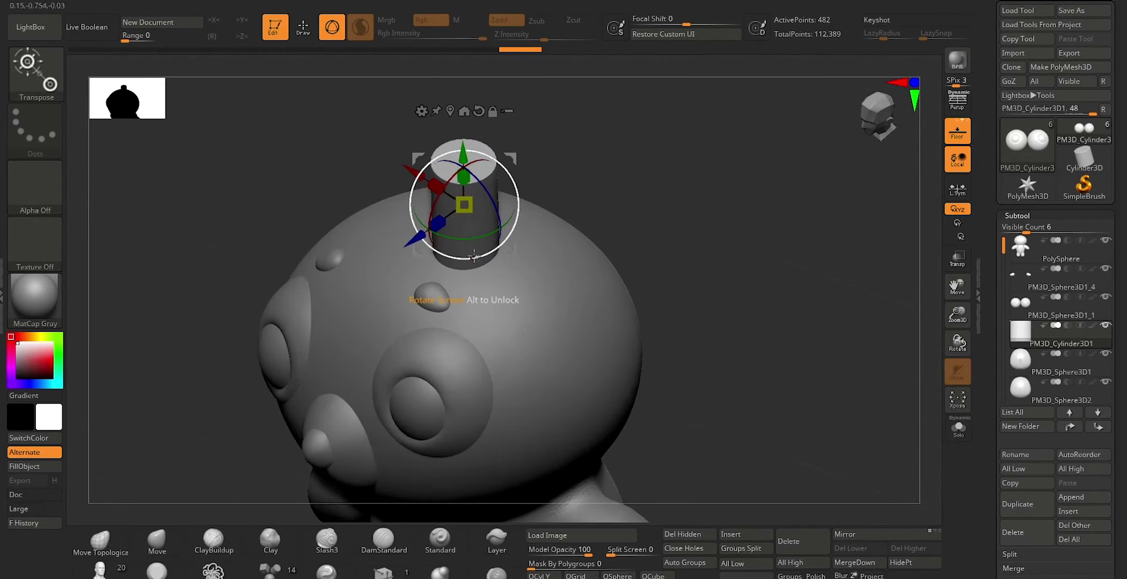
drag(430, 236, 462, 213)
mouse_move(658, 200)
mouse_down()
mouse_move(691, 171)
mouse_move(646, 159)
mouse_up()
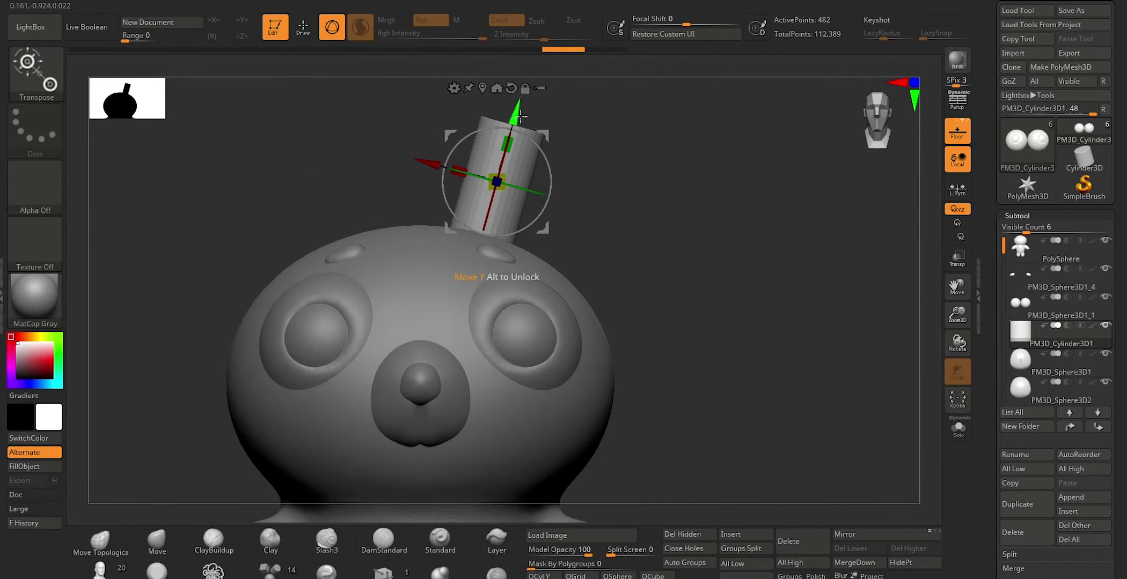
drag(521, 115, 519, 122)
drag(490, 184, 497, 199)
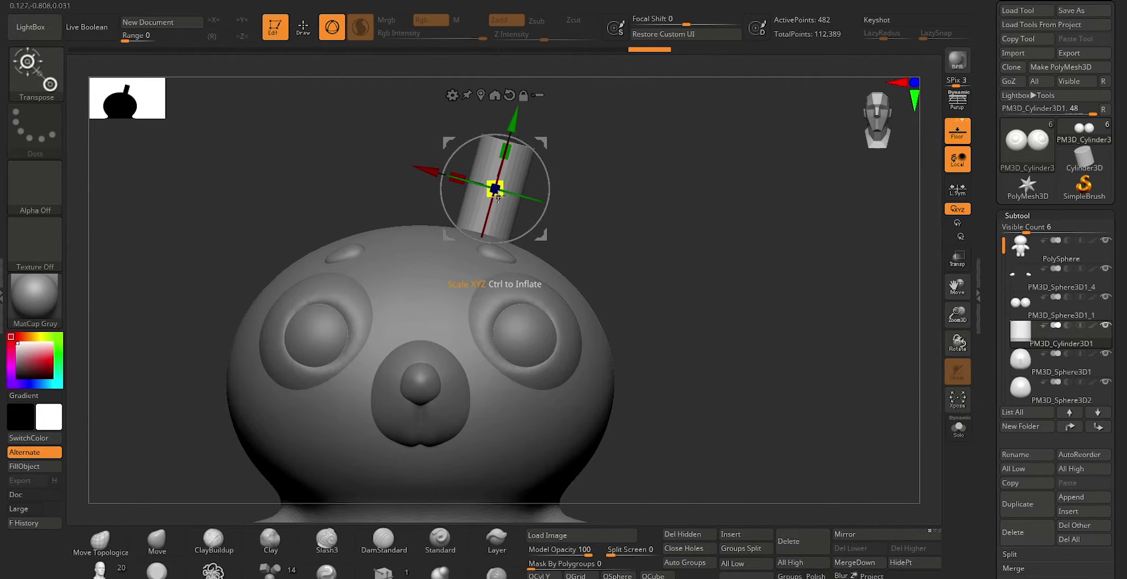
key(q)
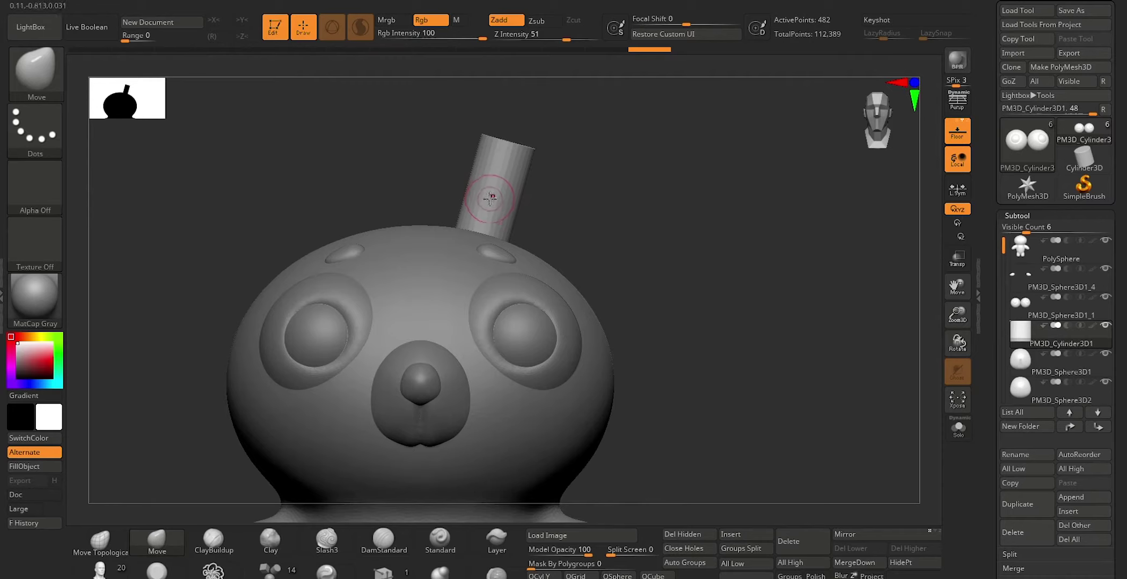
key(shift)
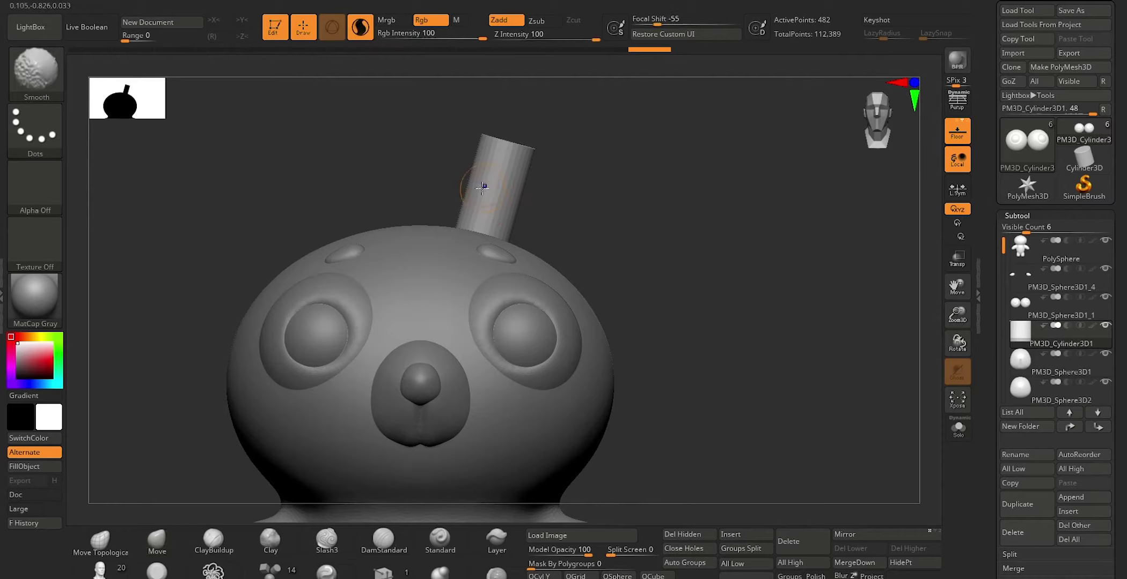
drag(595, 39, 570, 35)
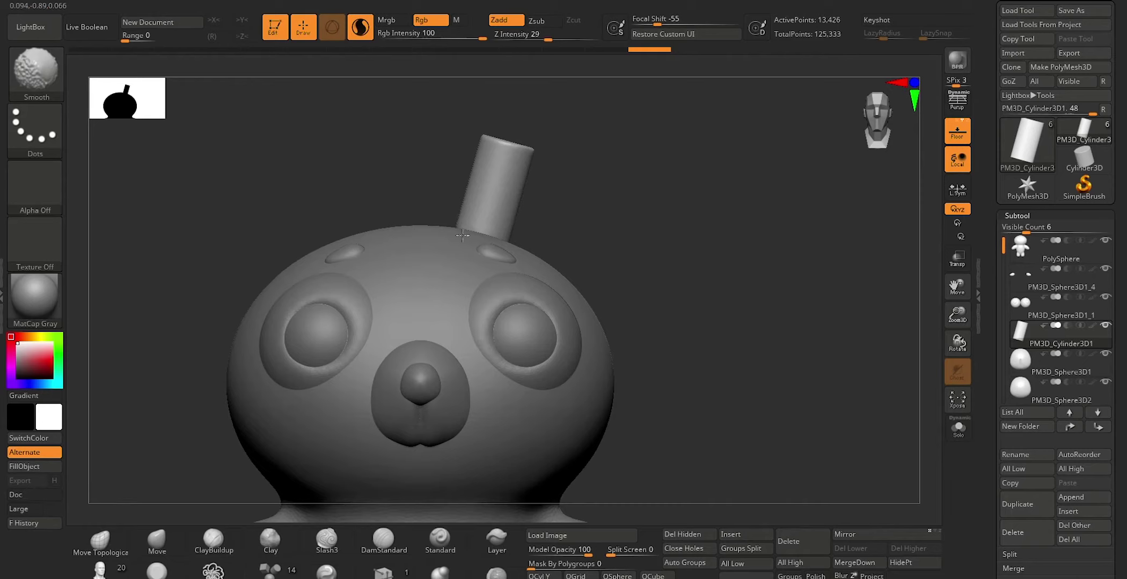
mouse_move(659, 191)
mouse_down()
mouse_move(588, 206)
mouse_move(548, 201)
mouse_move(480, 250)
mouse_up()
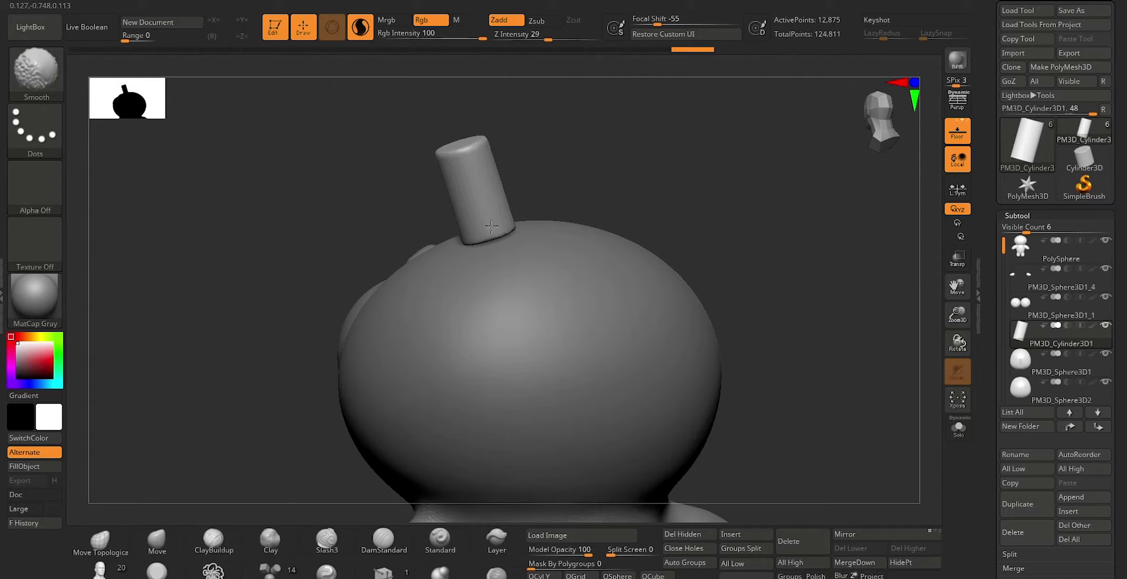
drag(654, 151, 510, 226)
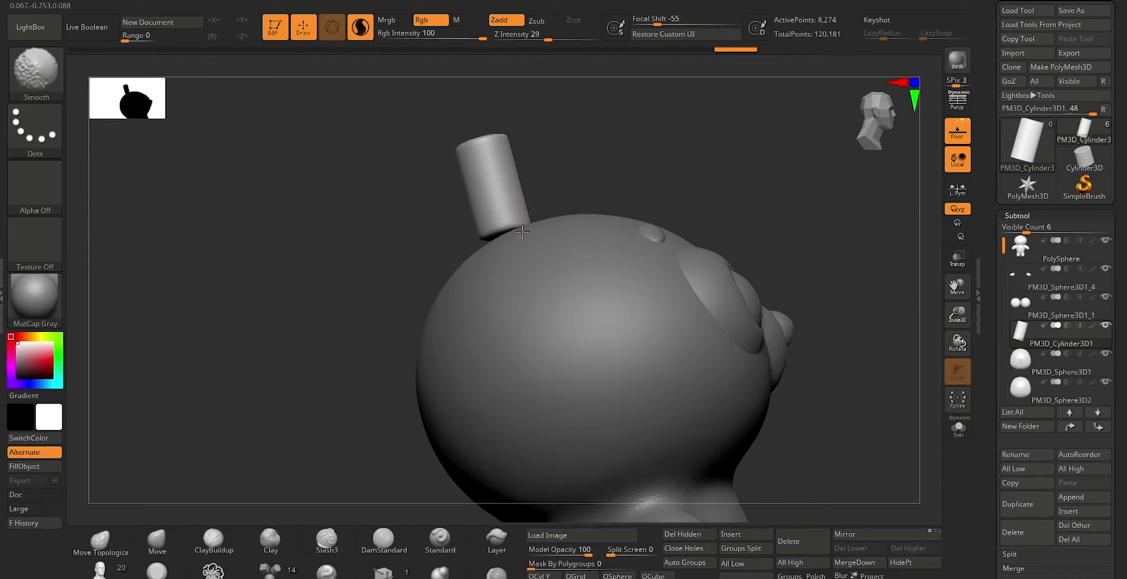
mouse_move(344, 334)
mouse_down()
mouse_move(477, 327)
mouse_move(471, 299)
mouse_up()
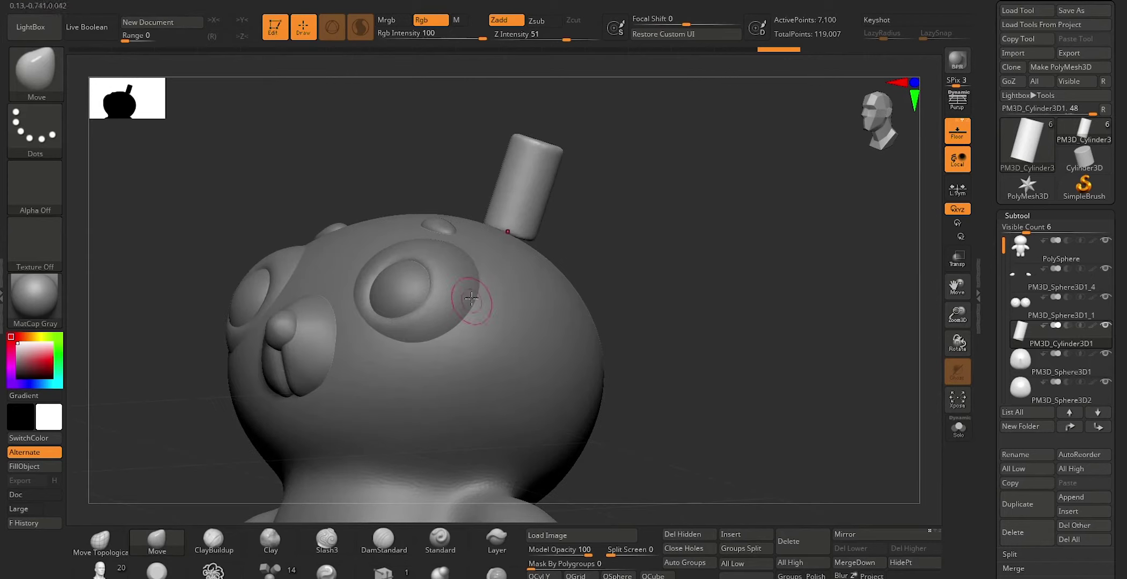
key(w)
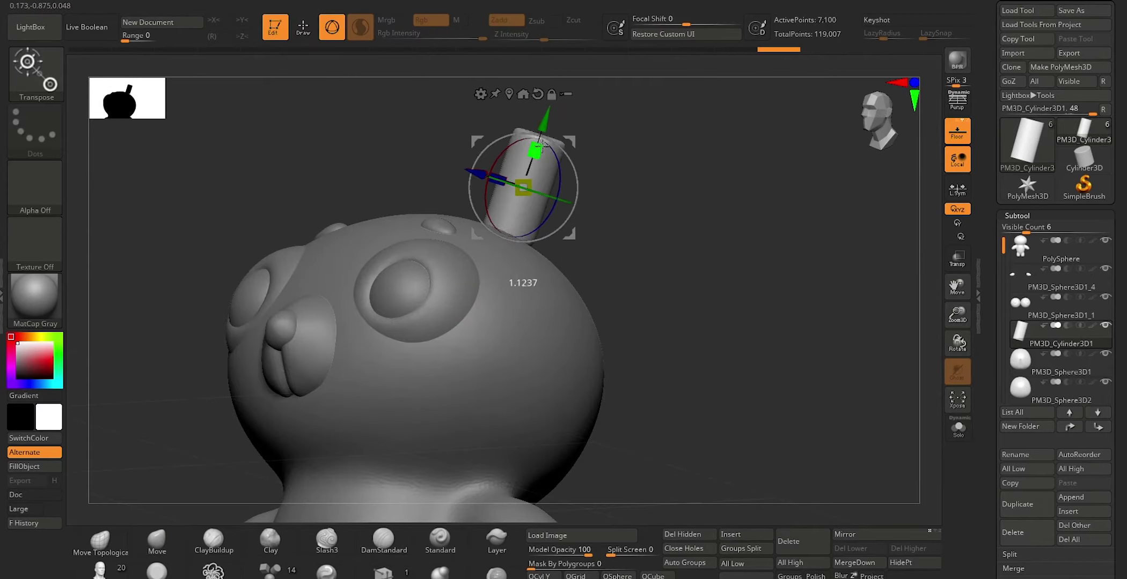
key(q)
drag(633, 194, 654, 237)
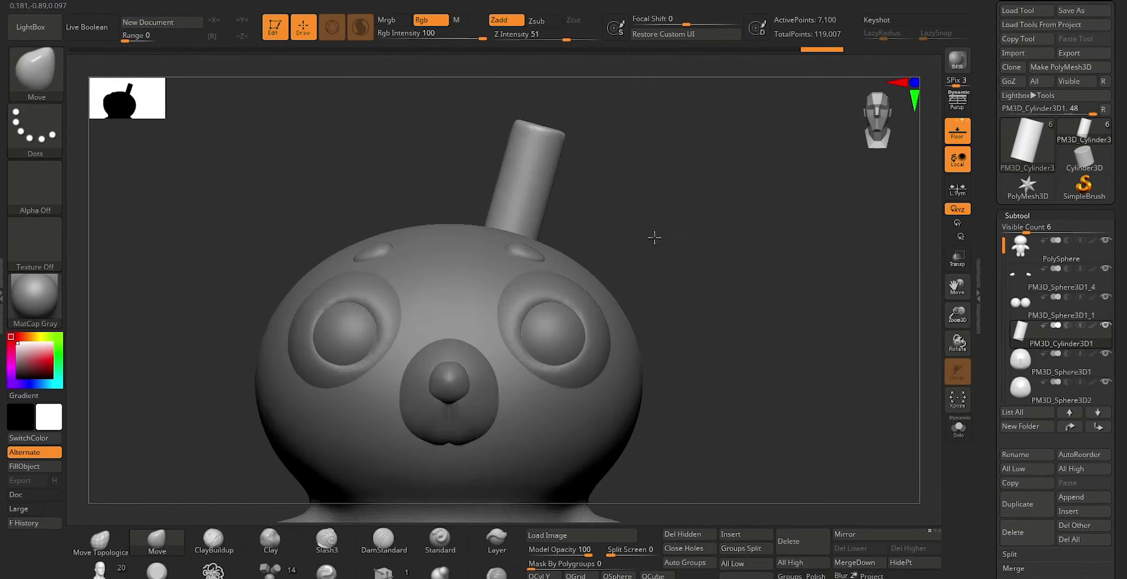
alt+drag(659, 292, 656, 191)
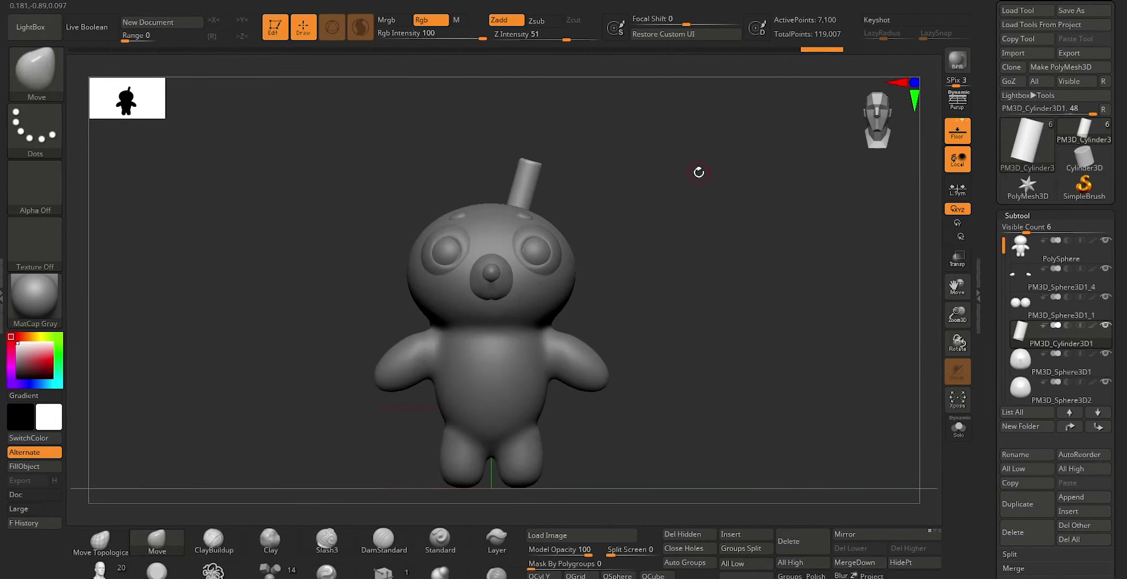
Toggle perspective on and off and briefly adjust the head cylinder with the gizmo
click(958, 102)
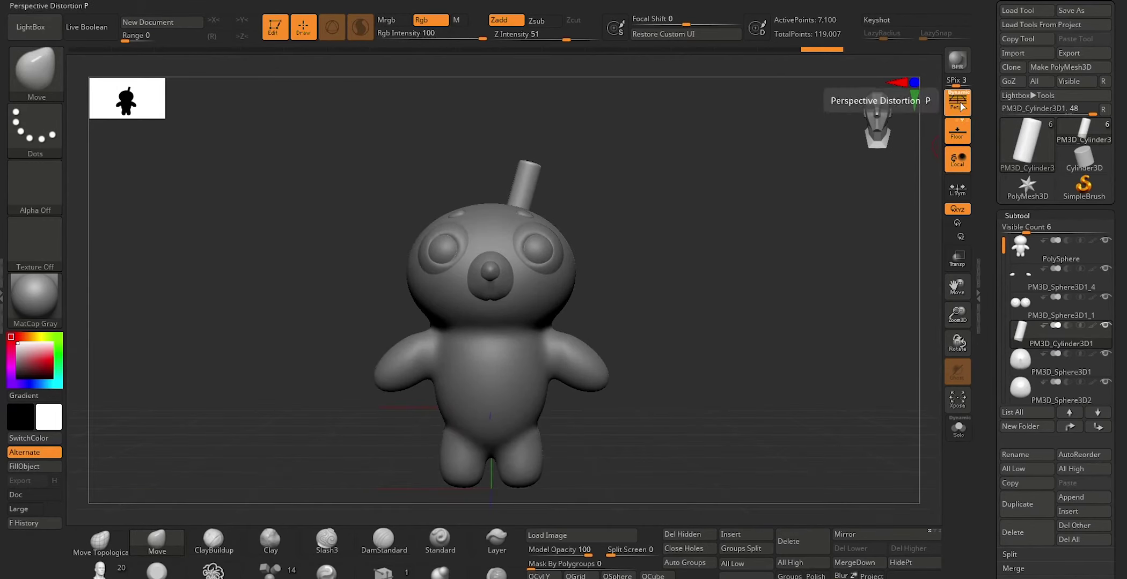
click(960, 105)
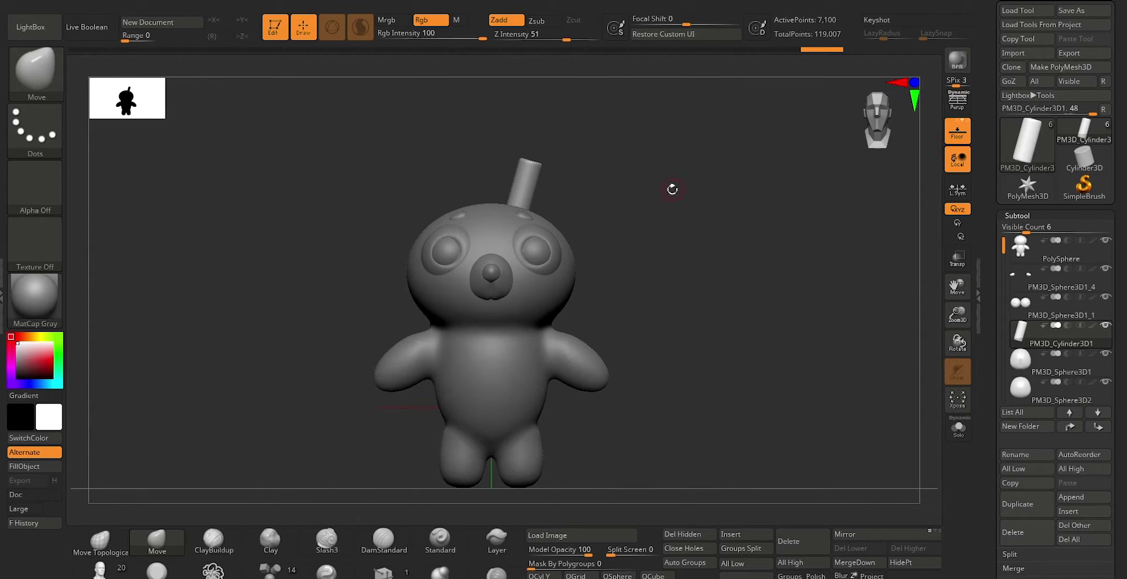
key(w)
drag(533, 152, 540, 148)
key(q)
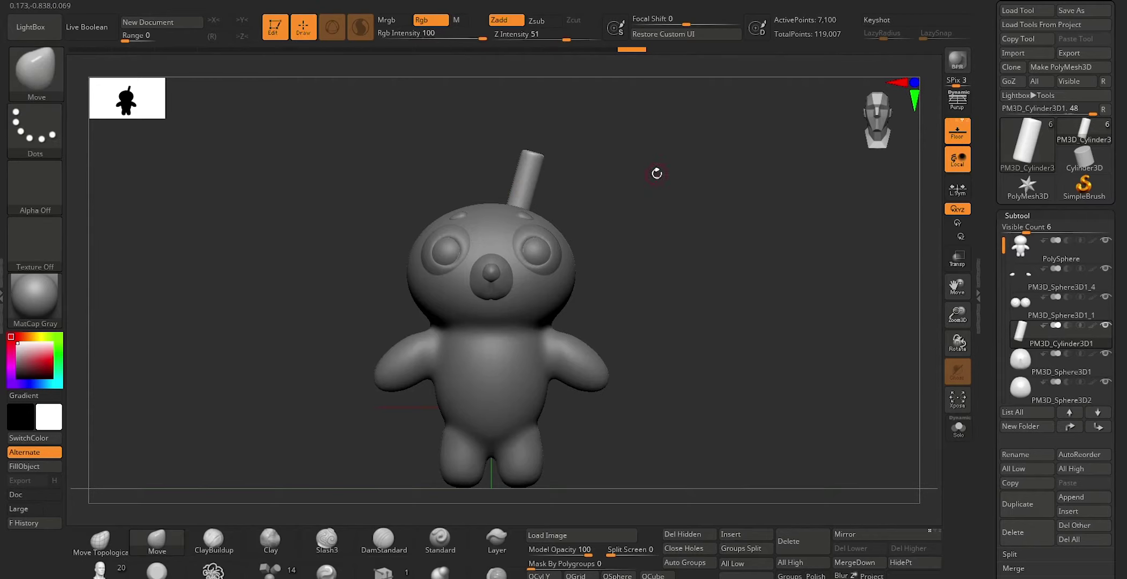
Duplicate the head cylinder and rotate and move the copy into a side branch
click(1012, 507)
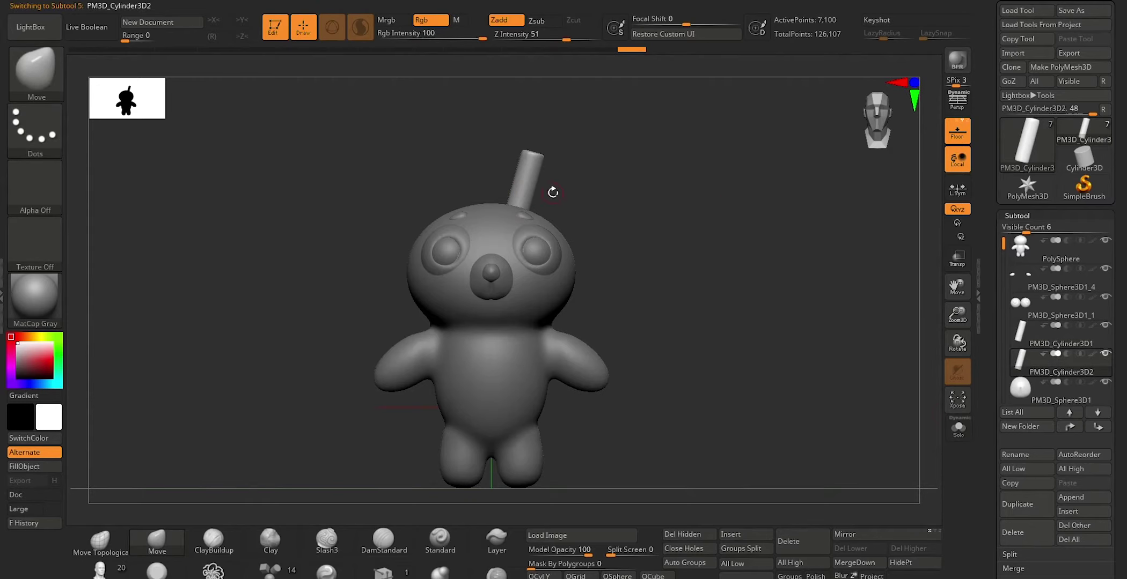
key(w)
drag(550, 142, 606, 207)
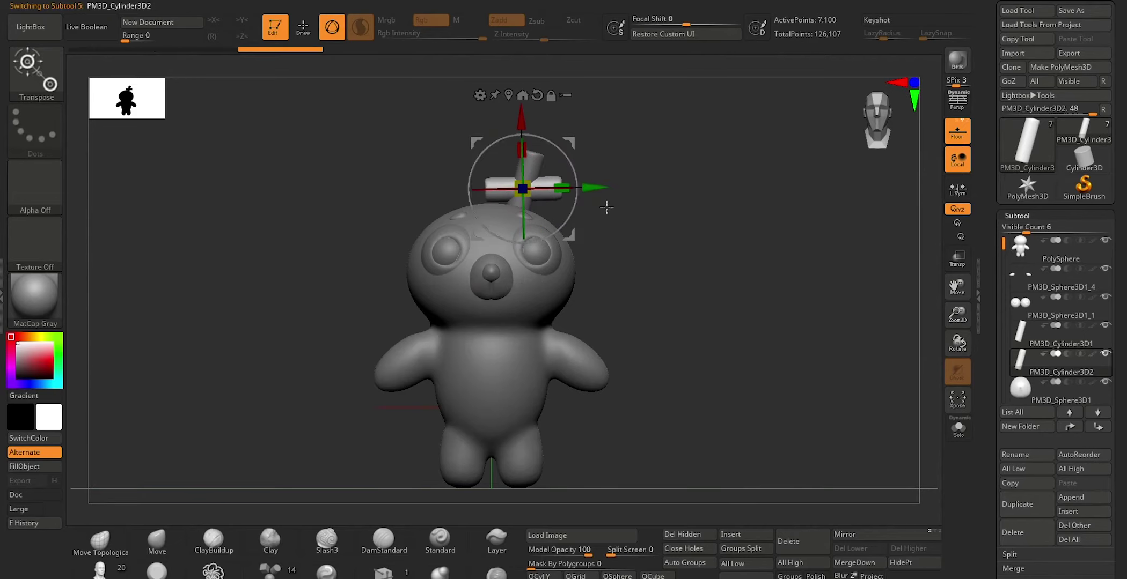
drag(561, 187, 600, 177)
drag(538, 109, 540, 108)
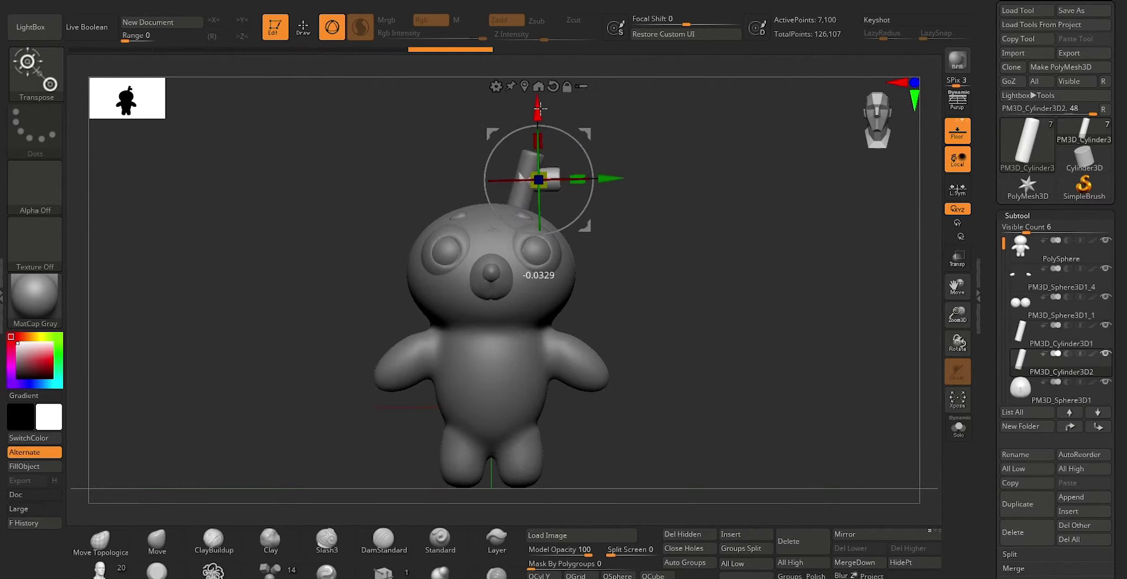
shift+drag(629, 151, 621, 171)
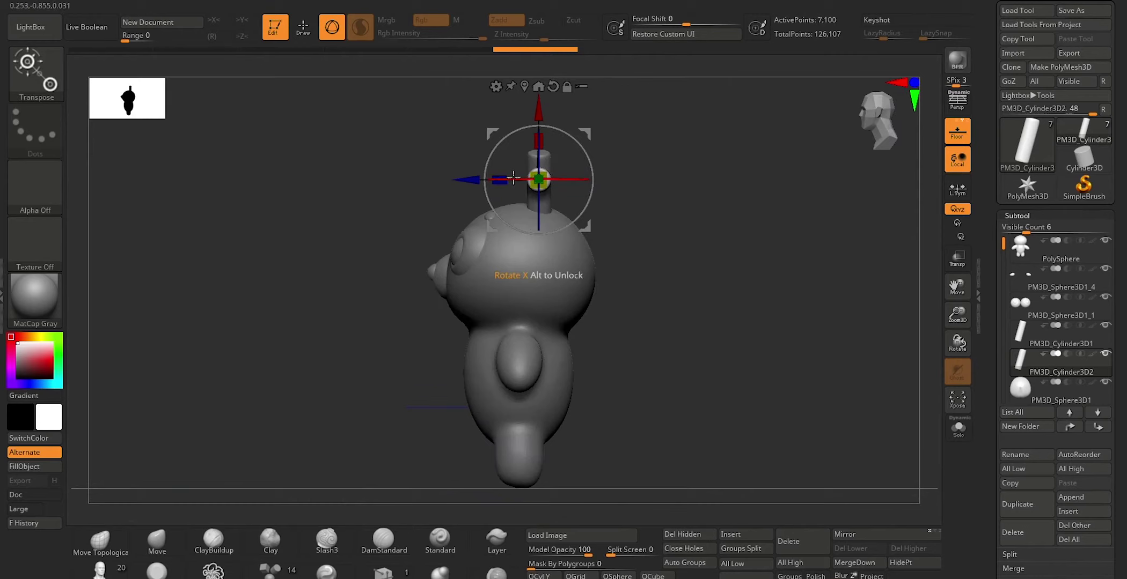
mouse_move(387, 285)
mouse_down()
mouse_move(373, 299)
mouse_move(424, 295)
mouse_up()
key(q)
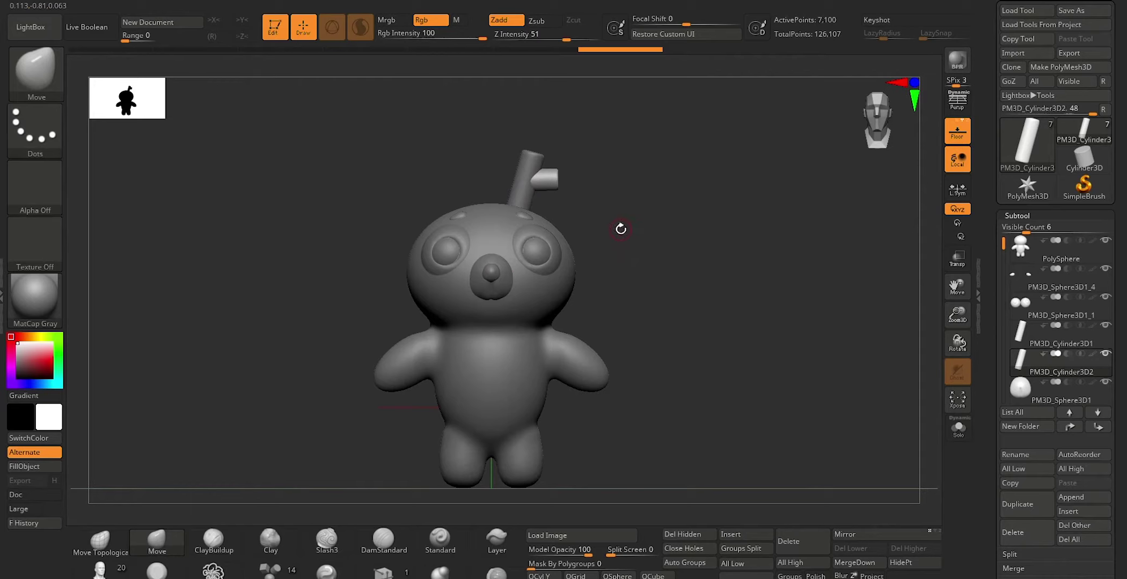
MergeDown the branch into the original head cylinder
click(1020, 336)
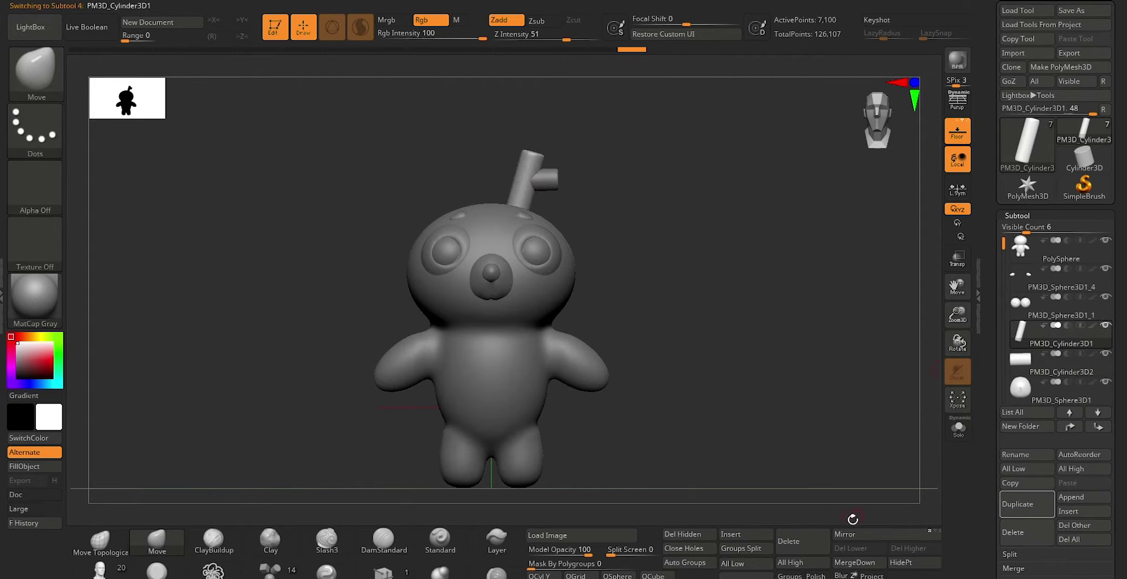
click(858, 563)
key(Return)
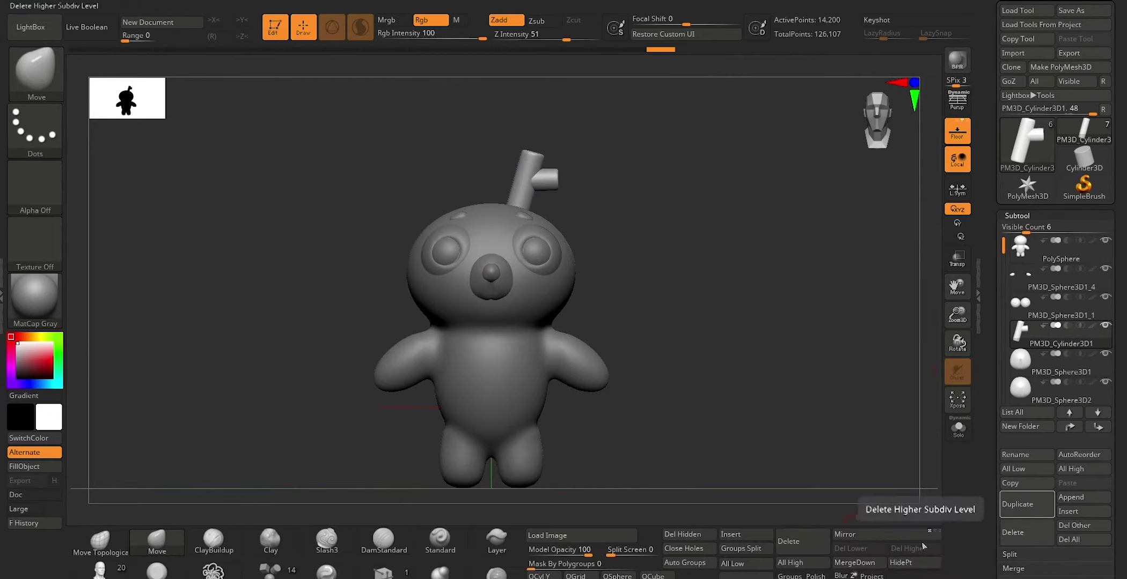
Duplicate and mirror the branched antler to create the second antler, PM3D_Cylinder3D2
click(1020, 509)
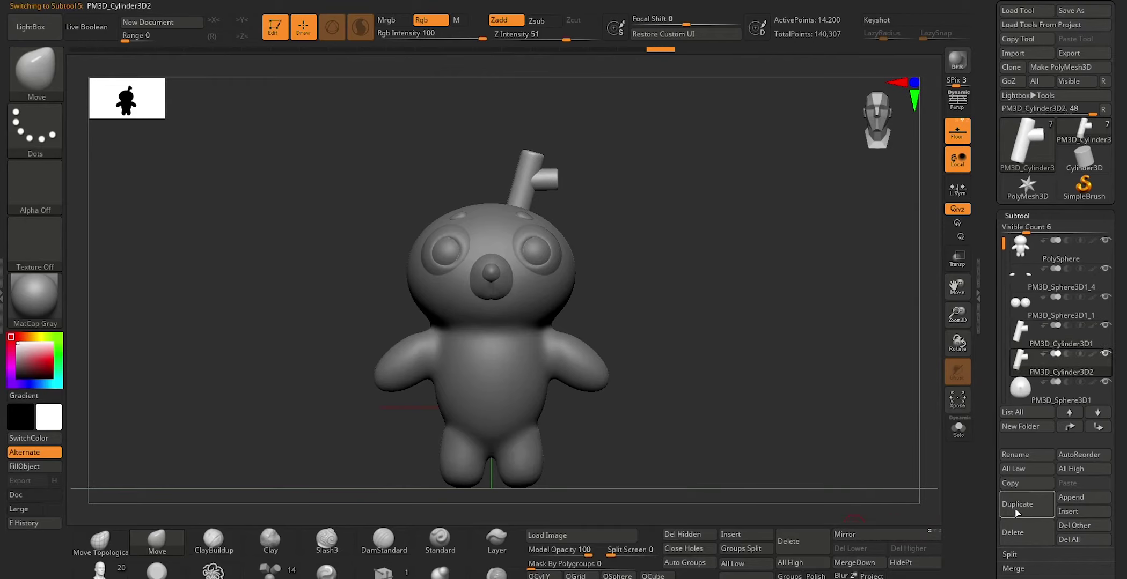
click(888, 534)
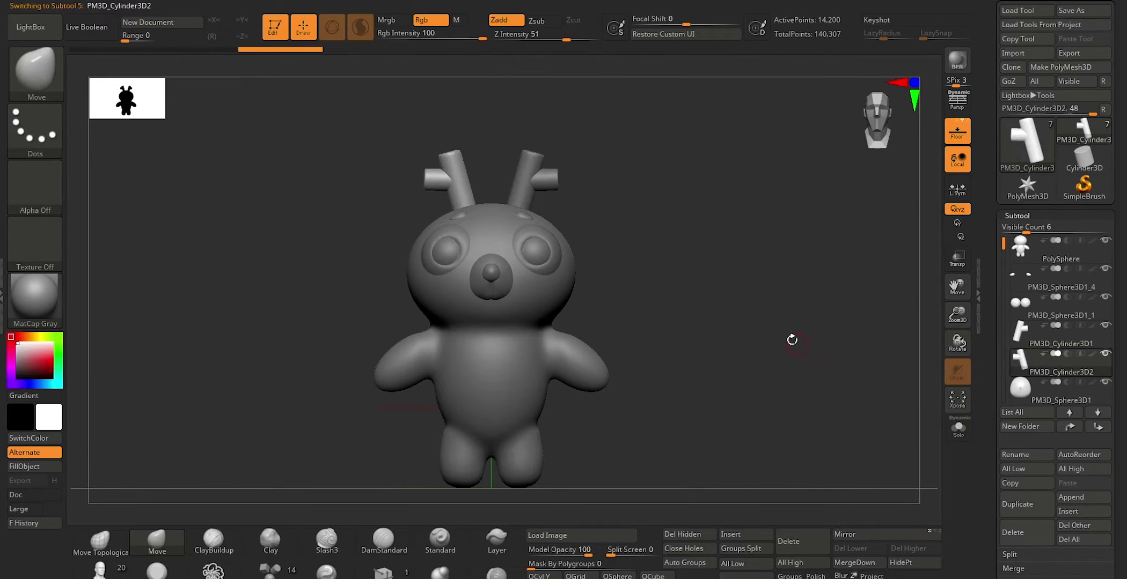
mouse_move(789, 335)
mouse_down()
mouse_move(649, 314)
mouse_move(326, 420)
mouse_up()
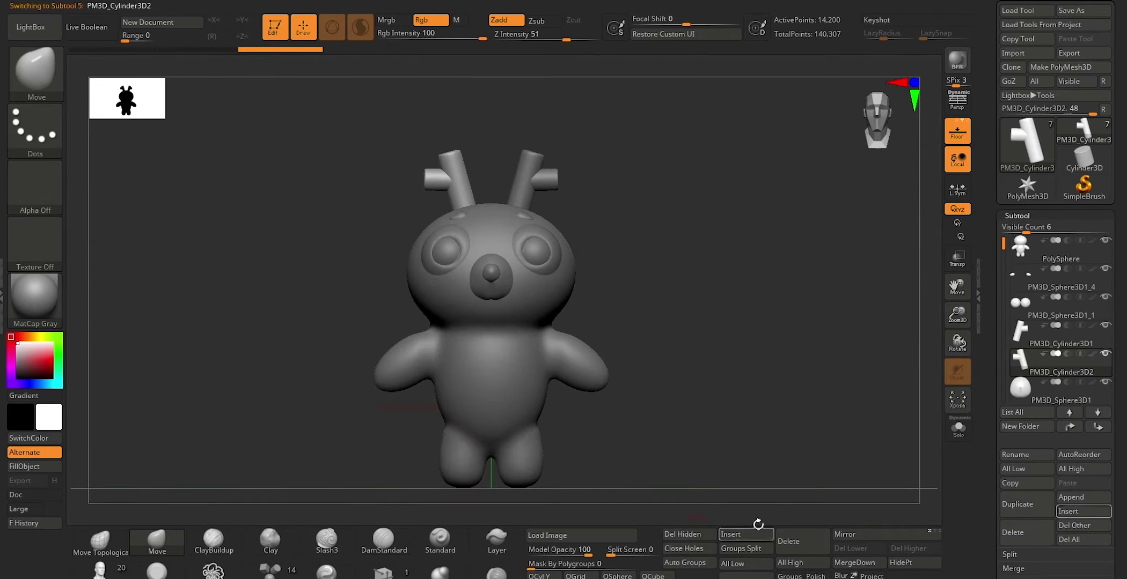
click(1006, 246)
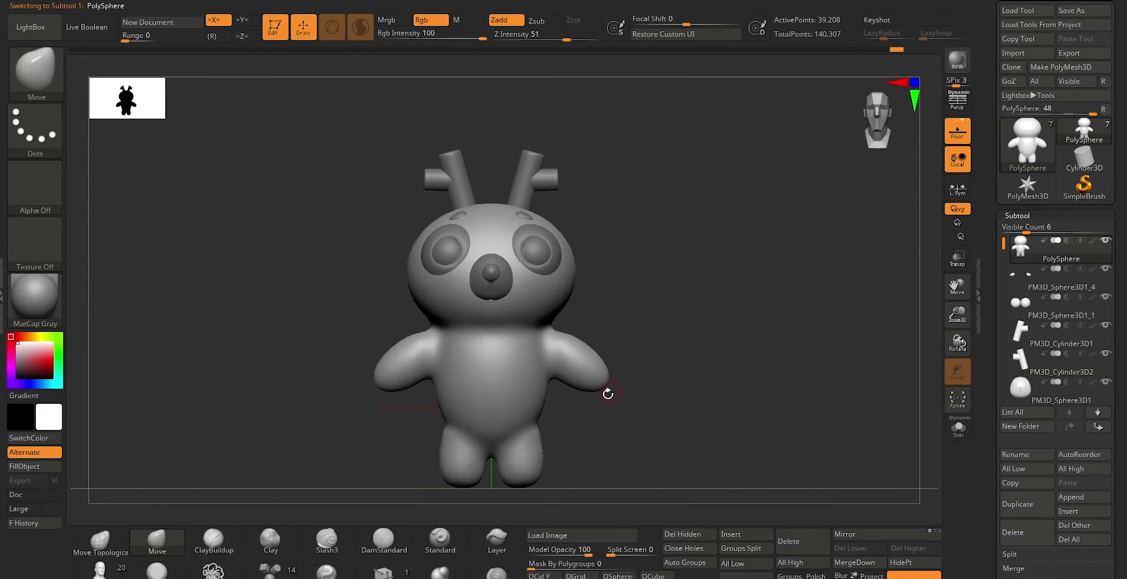
Insert a sphere, shrink it and squash it into a small dome beside the head
click(740, 536)
click(576, 273)
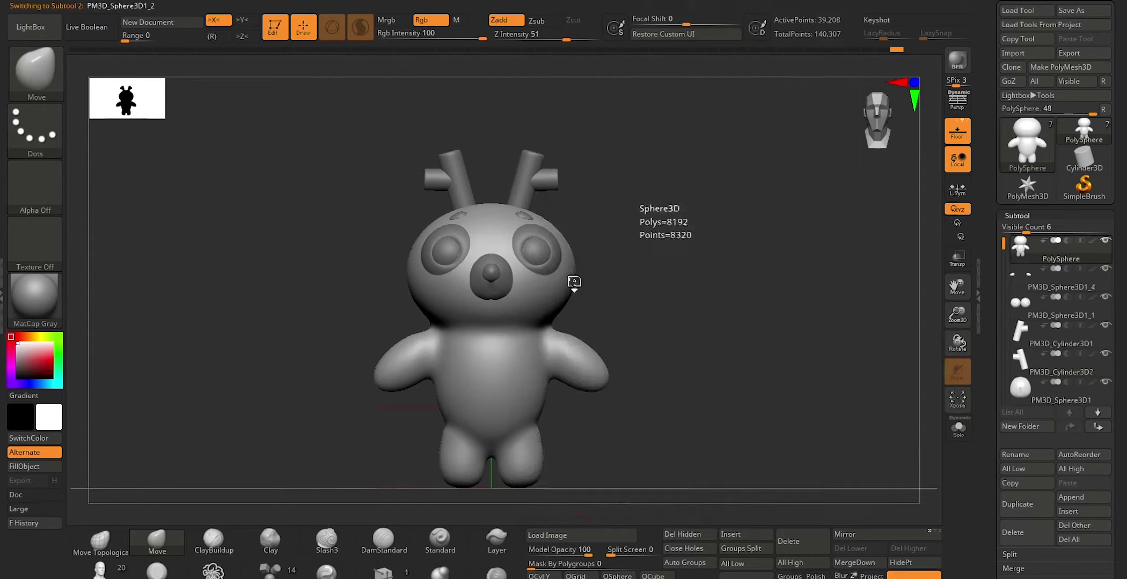
key(w)
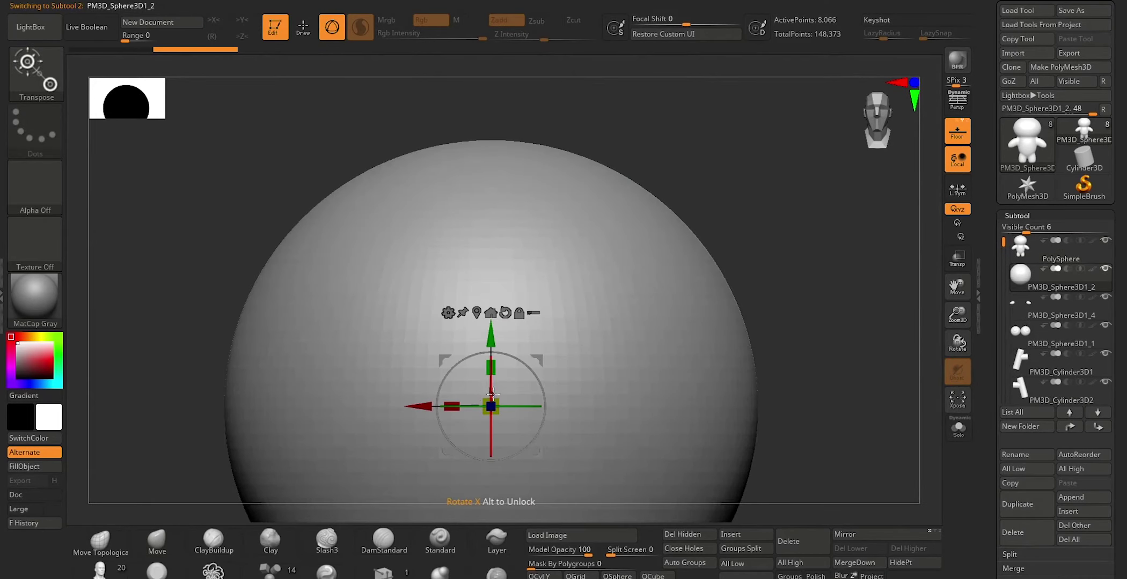
mouse_move(491, 373)
mouse_down()
mouse_move(862, 443)
mouse_move(831, 427)
mouse_up()
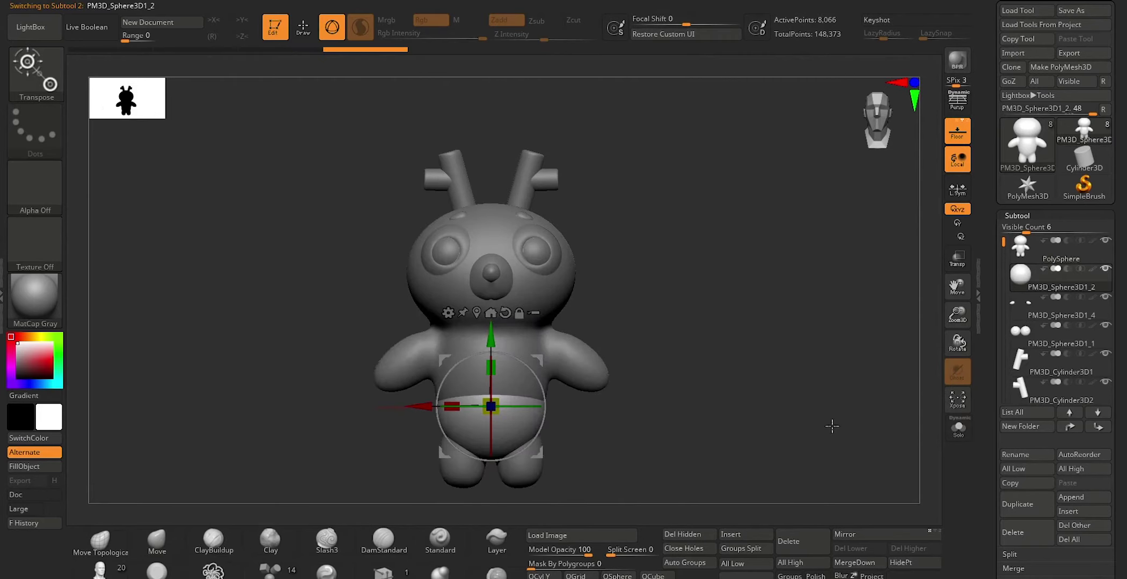
drag(491, 339, 491, 134)
drag(425, 201, 657, 201)
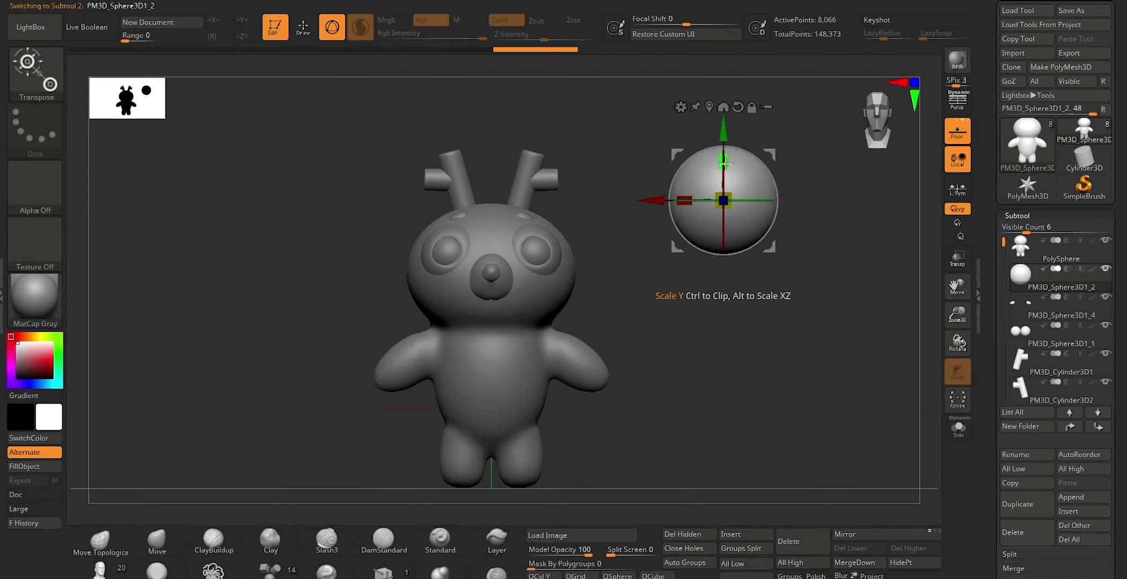
drag(724, 162, 721, 23)
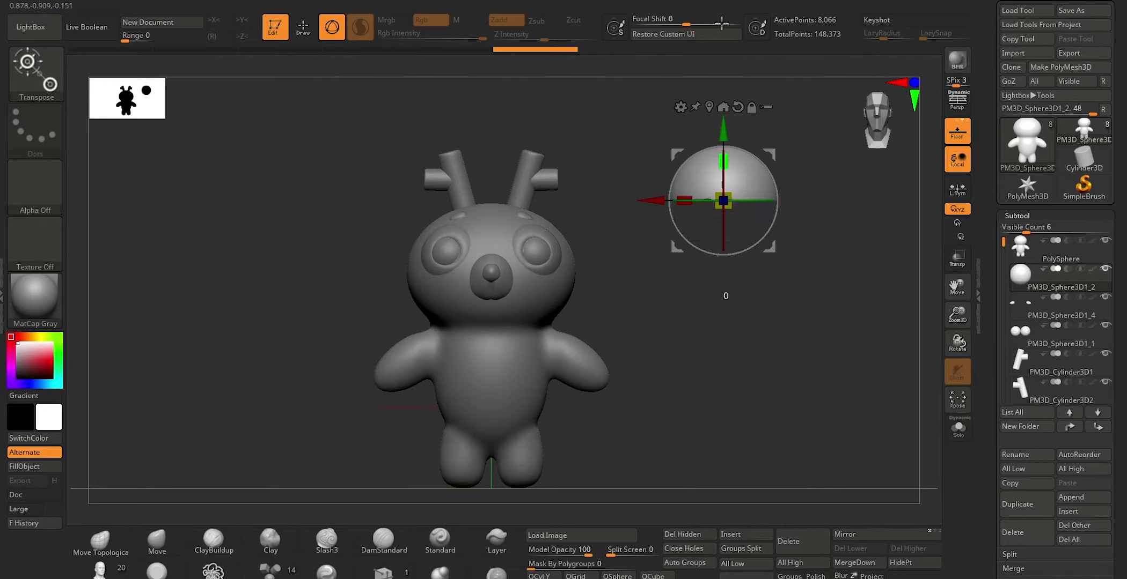
drag(721, 22, 719, 12)
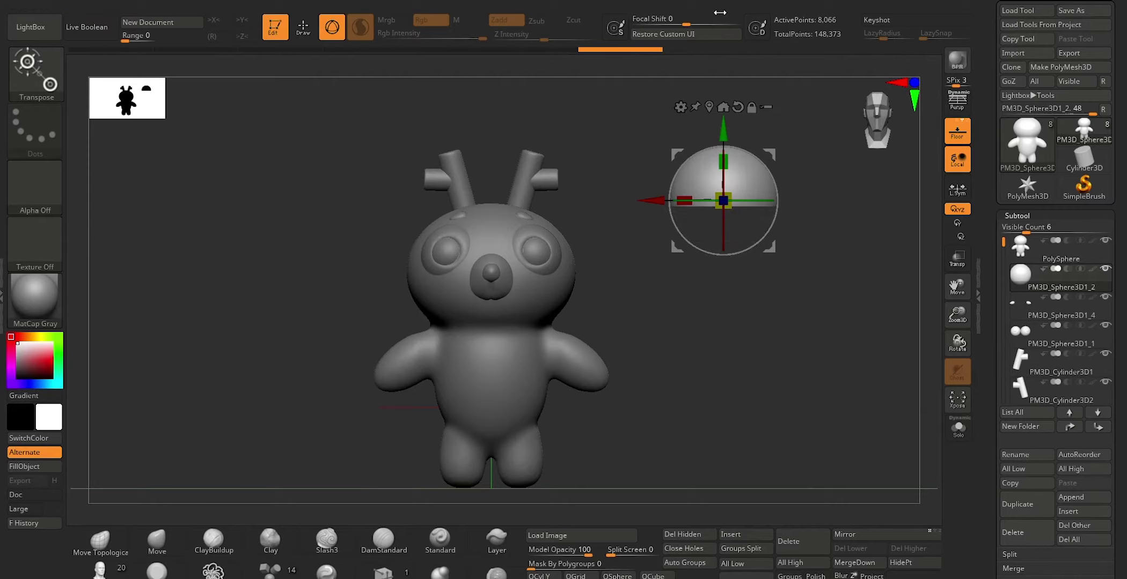
mouse_move(723, 201)
mouse_down()
mouse_move(733, 194)
mouse_move(725, 199)
mouse_up()
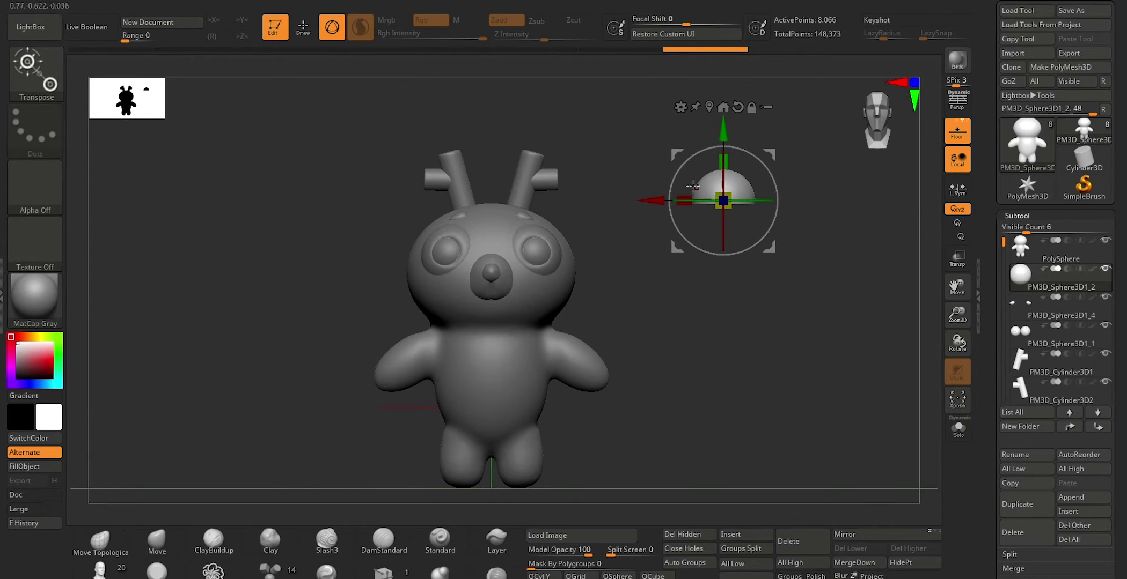
drag(655, 201, 472, 201)
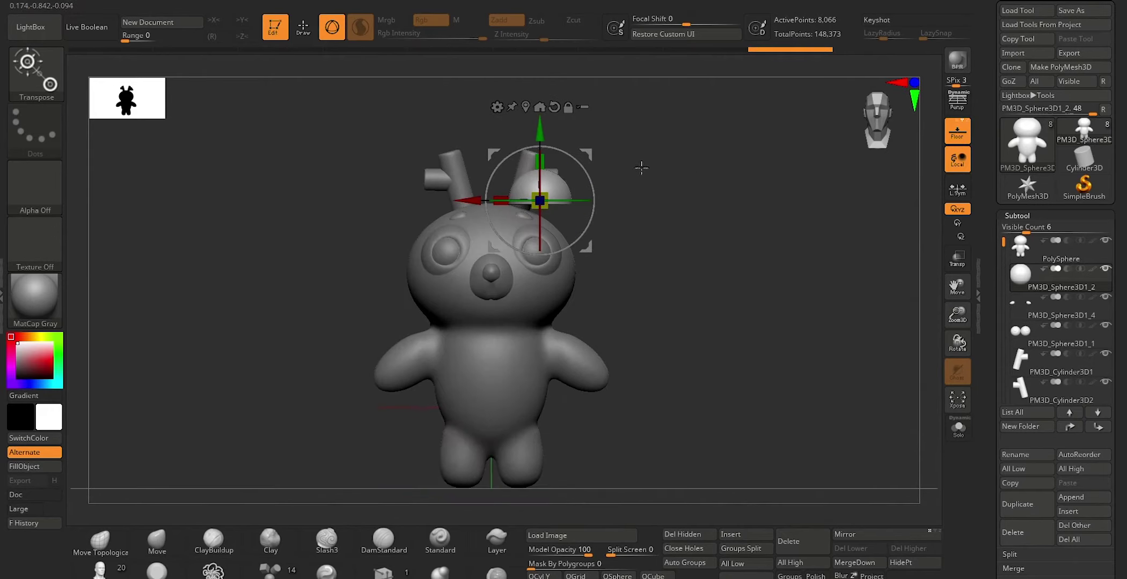
Position the dome against the side of the head, pushing it in and adjusting along Y
drag(706, 175, 642, 193)
drag(563, 152, 591, 244)
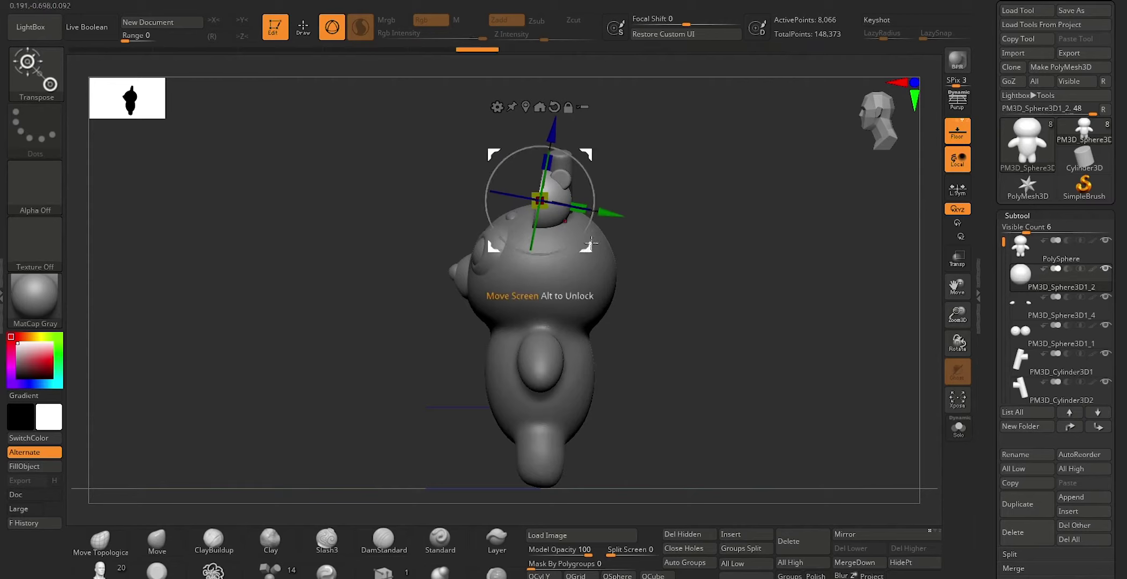
drag(719, 253, 739, 275)
drag(483, 190, 503, 194)
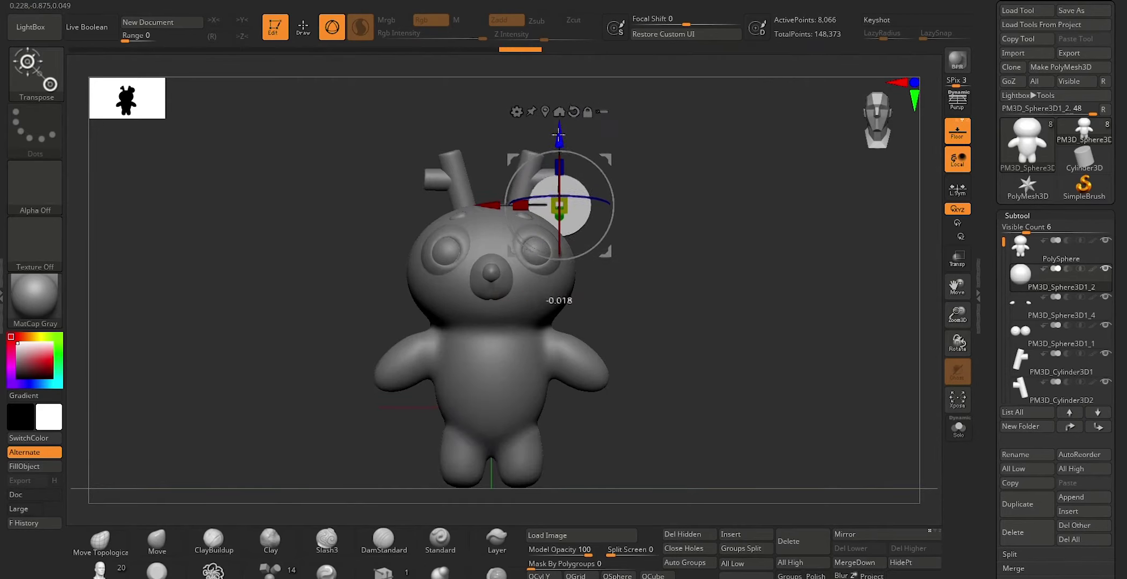
drag(558, 135, 558, 153)
mouse_move(536, 317)
mouse_down()
mouse_move(651, 208)
mouse_move(612, 214)
mouse_up()
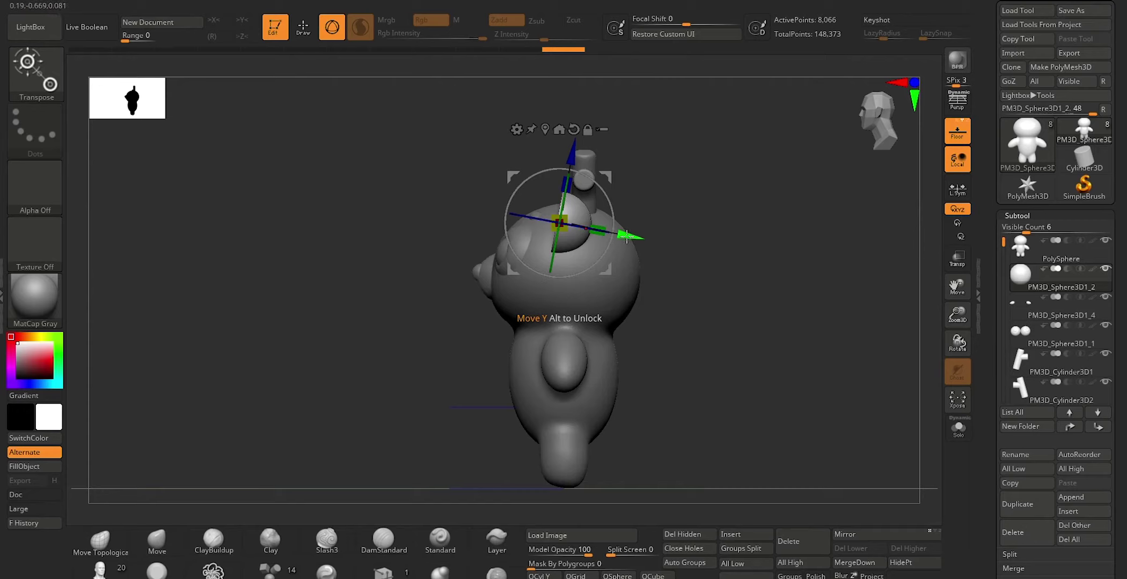
drag(626, 236, 669, 239)
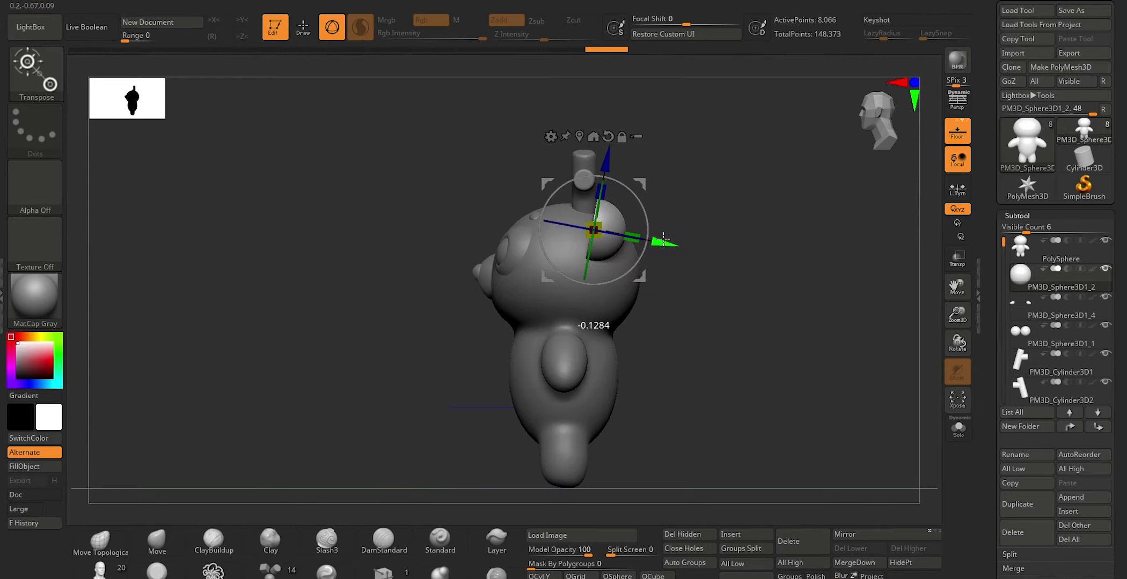
drag(669, 239, 632, 232)
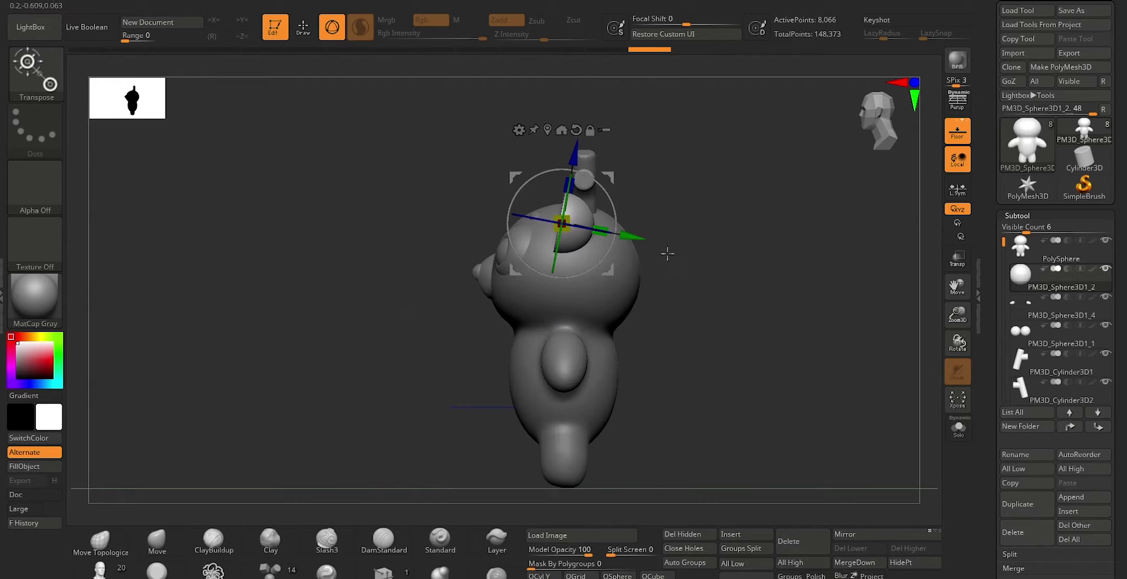
drag(630, 236, 637, 237)
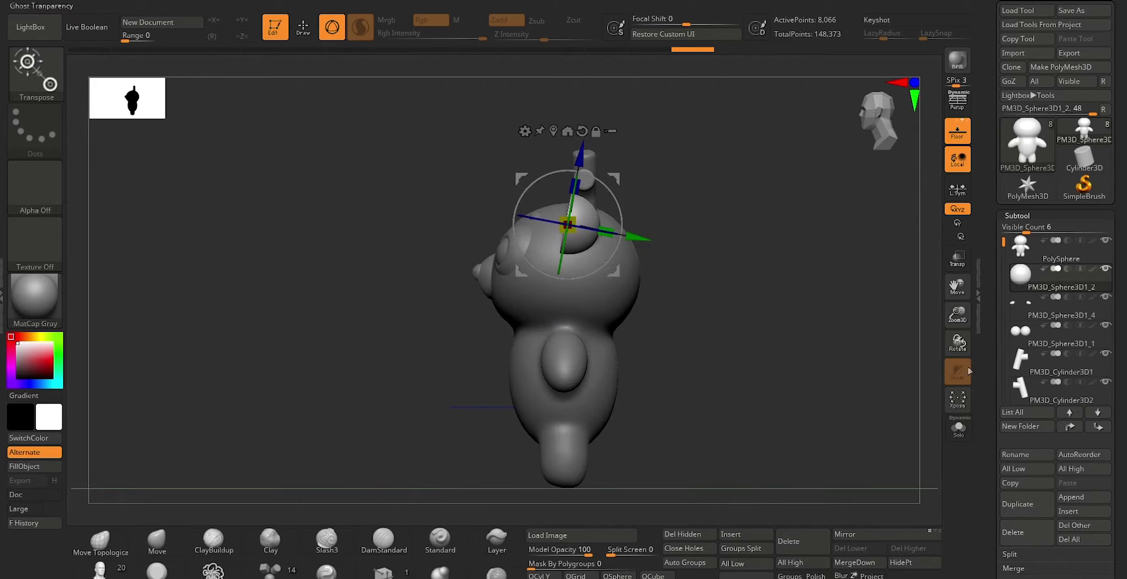
key(q)
MergeDown the two antler cylinders into PM3D_Cylinder3D1 and shift them back along Z
click(1021, 361)
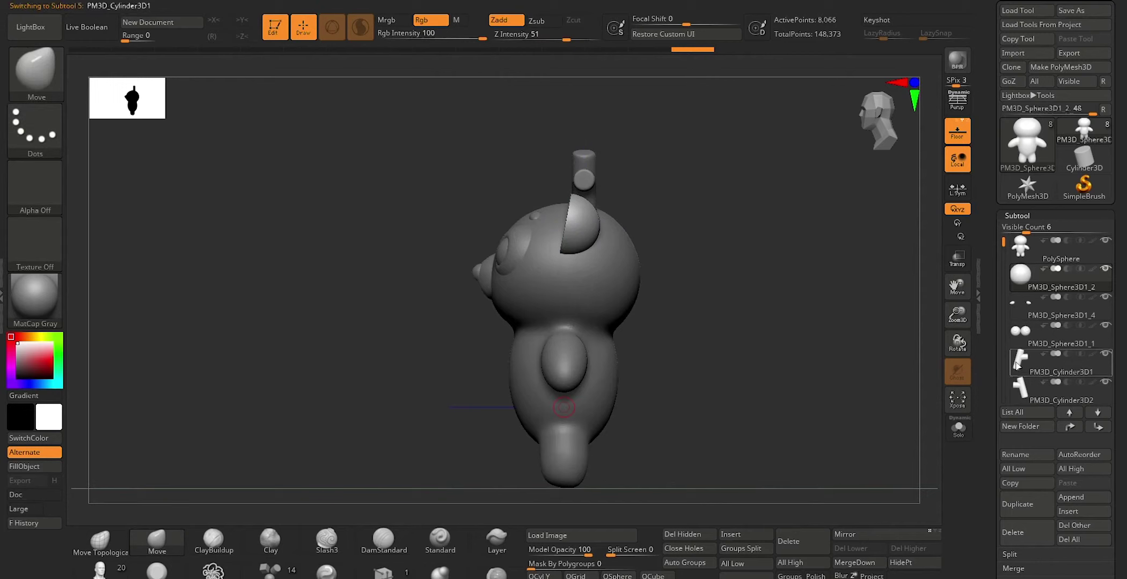
click(865, 565)
key(Return)
key(w)
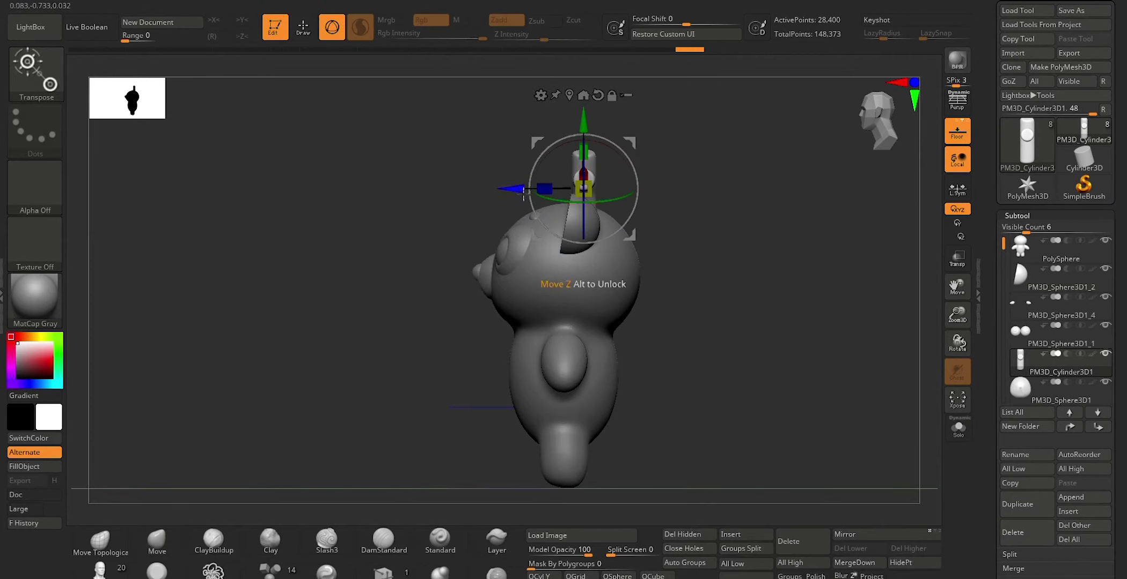
drag(523, 193, 504, 193)
key(q)
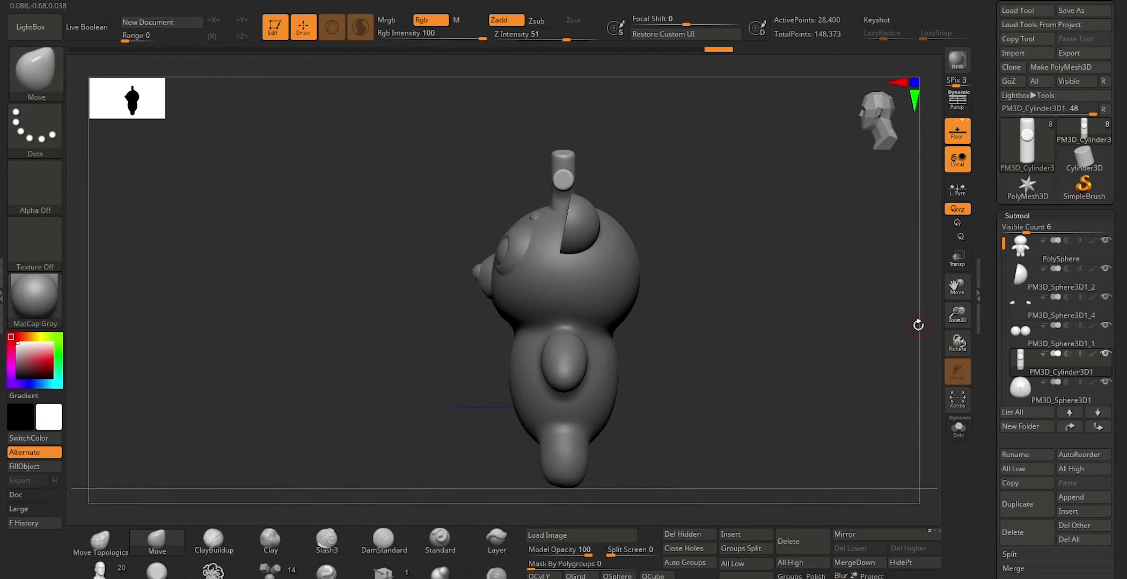
click(1022, 277)
drag(697, 359, 744, 365)
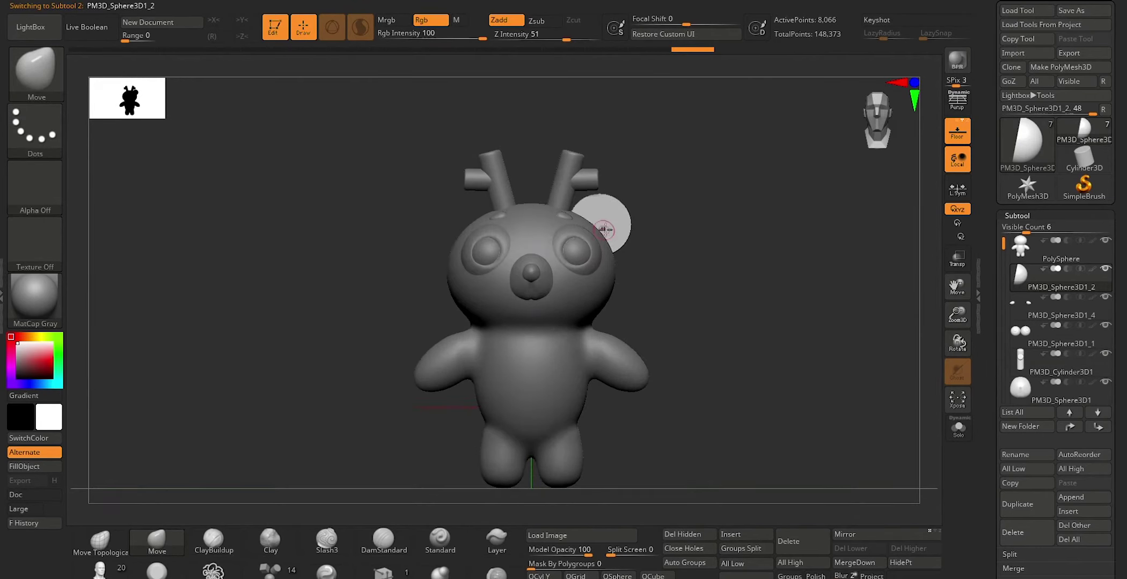
Zoom in on the head and enlarge the Move brush to cover the ear
ctrl+right_drag(705, 214, 731, 262)
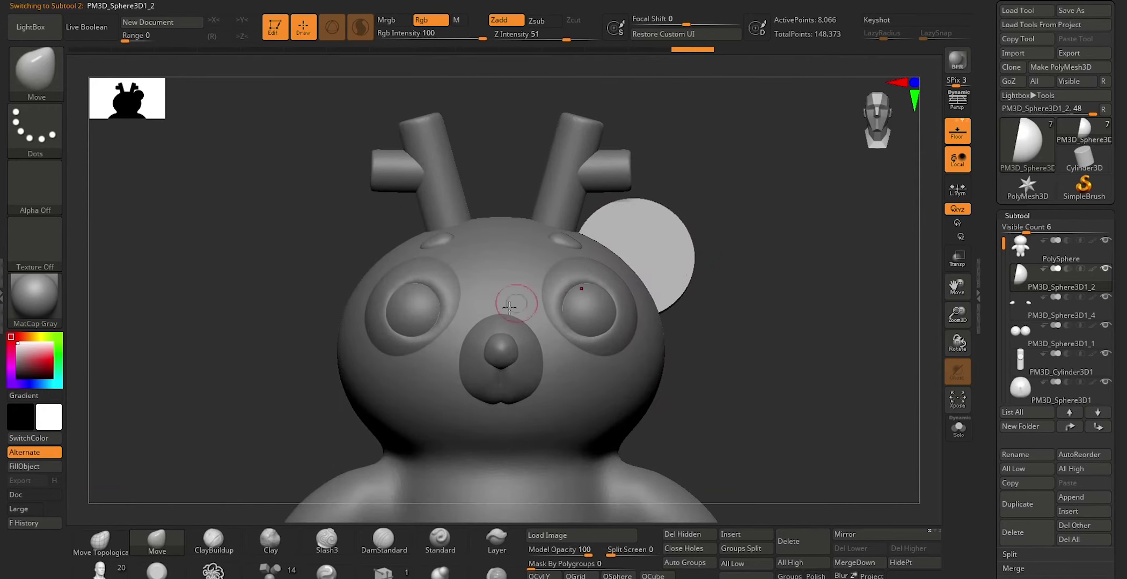
key(b)
key(s)
drag(616, 216, 666, 215)
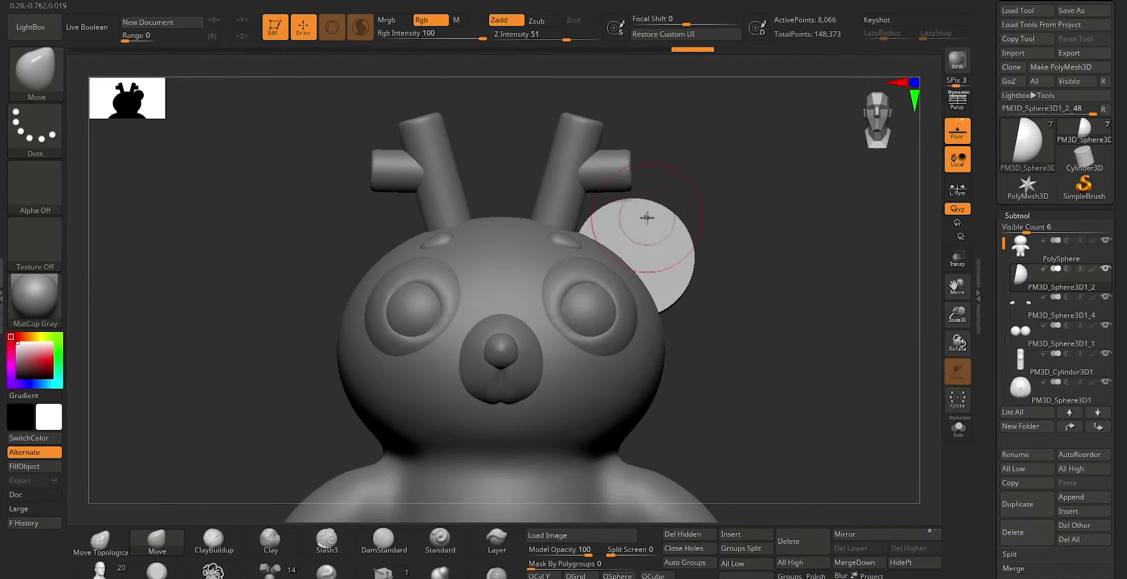
mouse_move(747, 189)
mouse_down()
mouse_move(725, 244)
mouse_move(659, 235)
mouse_up()
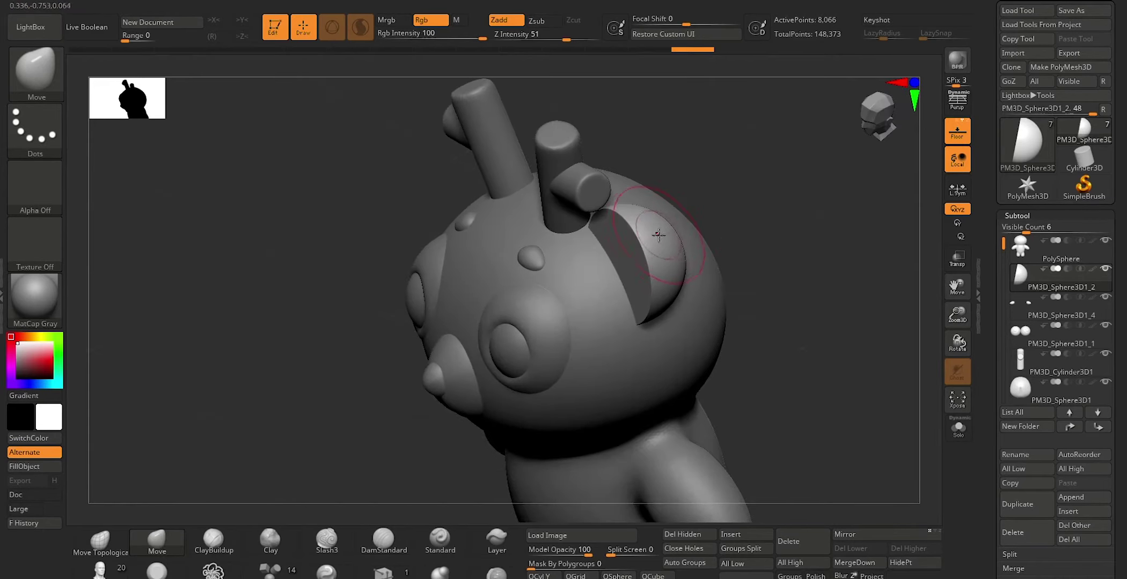
mouse_move(752, 337)
mouse_down()
mouse_move(779, 330)
mouse_move(751, 317)
mouse_up()
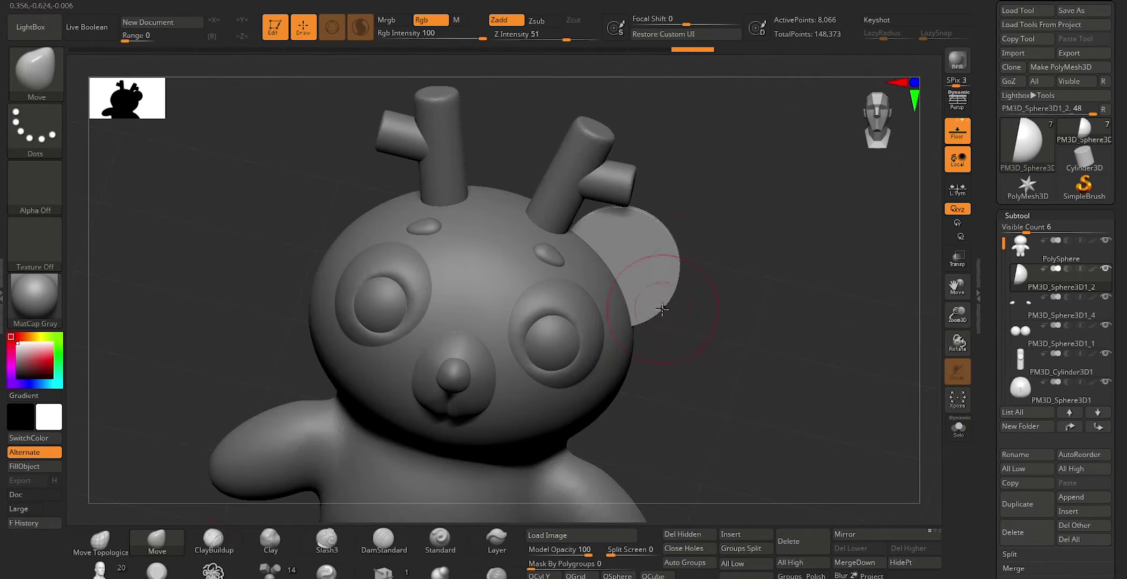
Pull the dome up into a pointed ear tip
drag(670, 226, 721, 187)
drag(667, 273, 664, 259)
drag(610, 212, 615, 213)
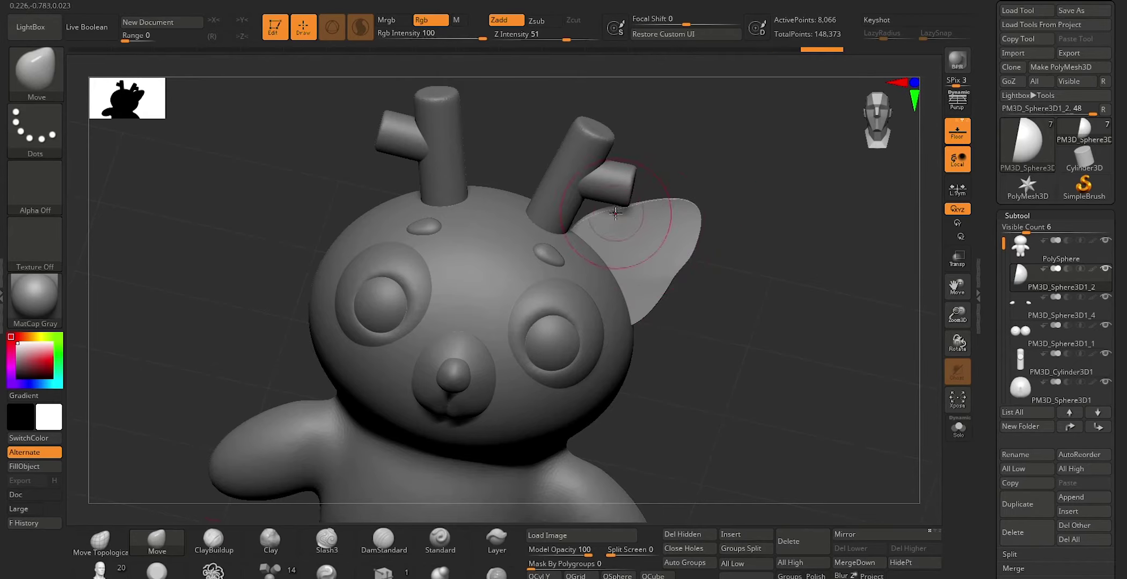
drag(827, 194, 732, 226)
drag(499, 311, 596, 300)
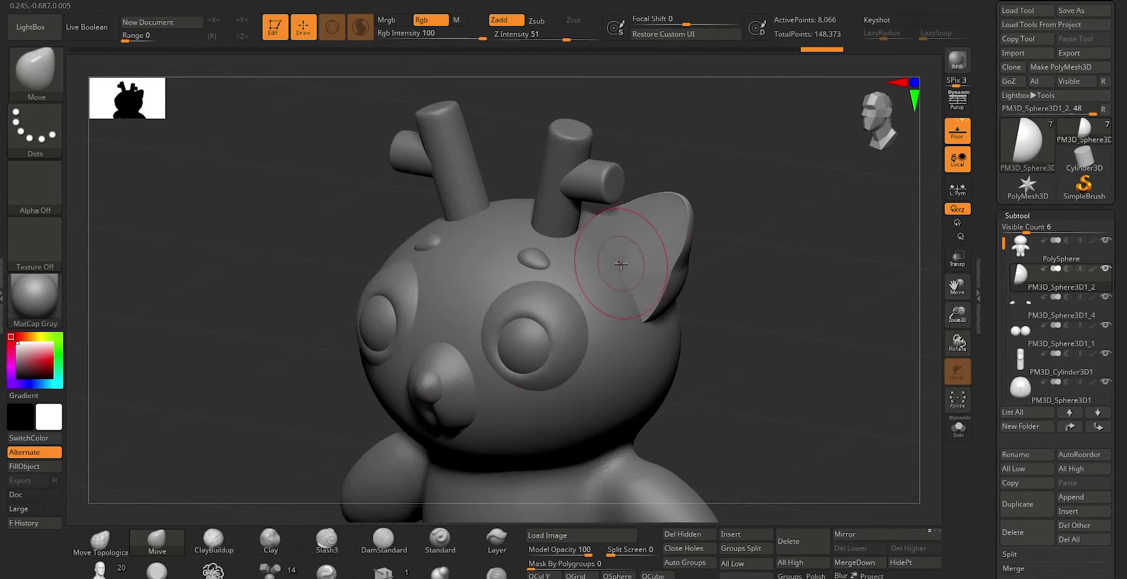
Push the inner ear into a concave cup and reshape its base and edge
drag(644, 254, 648, 230)
drag(774, 246, 618, 219)
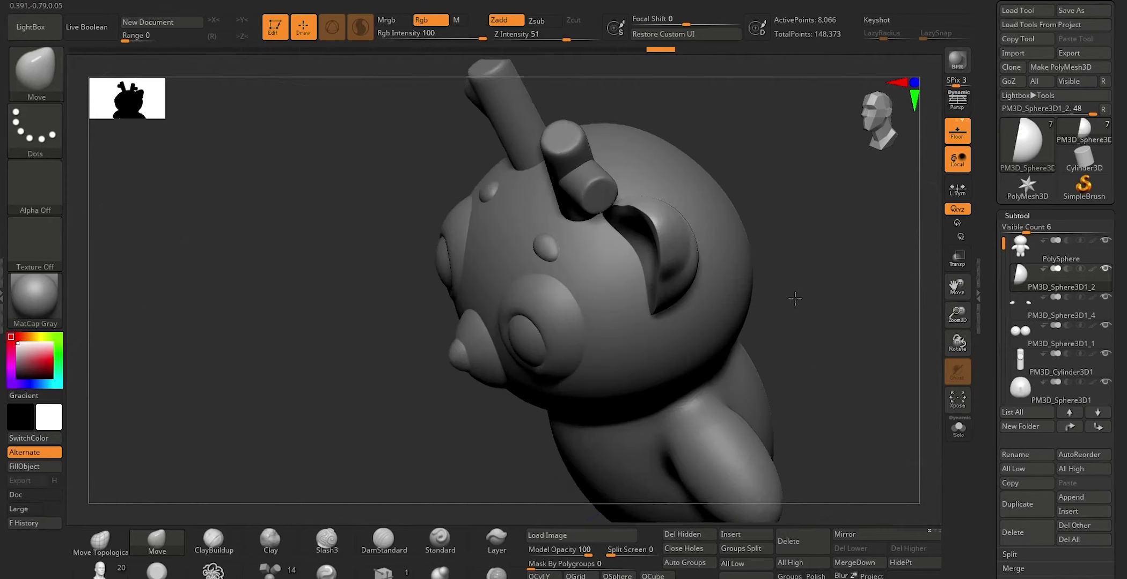
drag(651, 289, 657, 285)
mouse_move(804, 252)
mouse_down()
mouse_move(836, 198)
mouse_move(641, 208)
mouse_up()
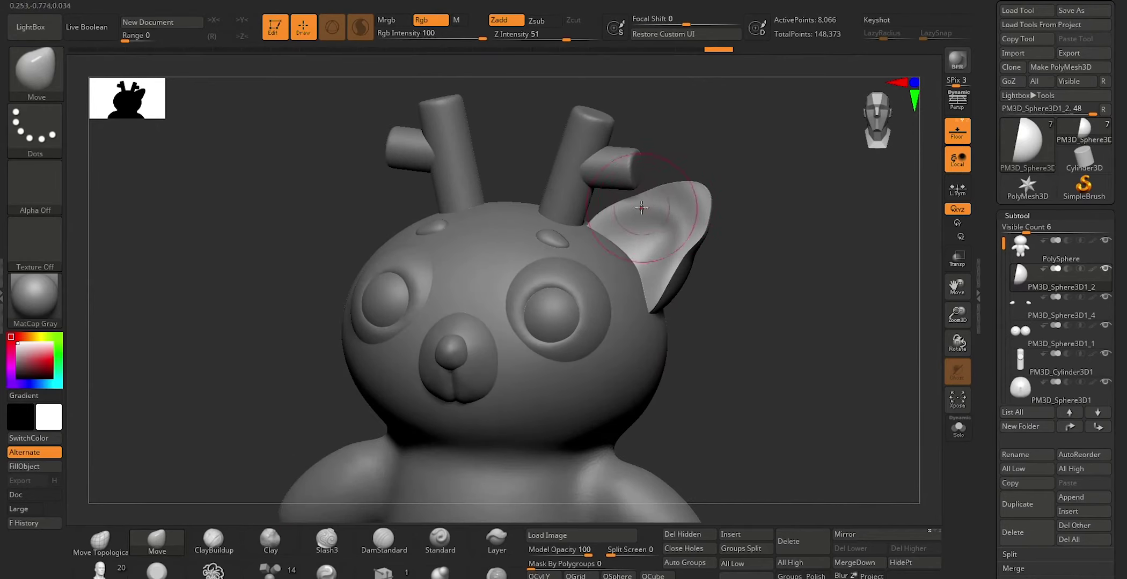
click(589, 227)
mouse_move(773, 163)
mouse_down()
mouse_move(785, 157)
mouse_move(772, 164)
mouse_up()
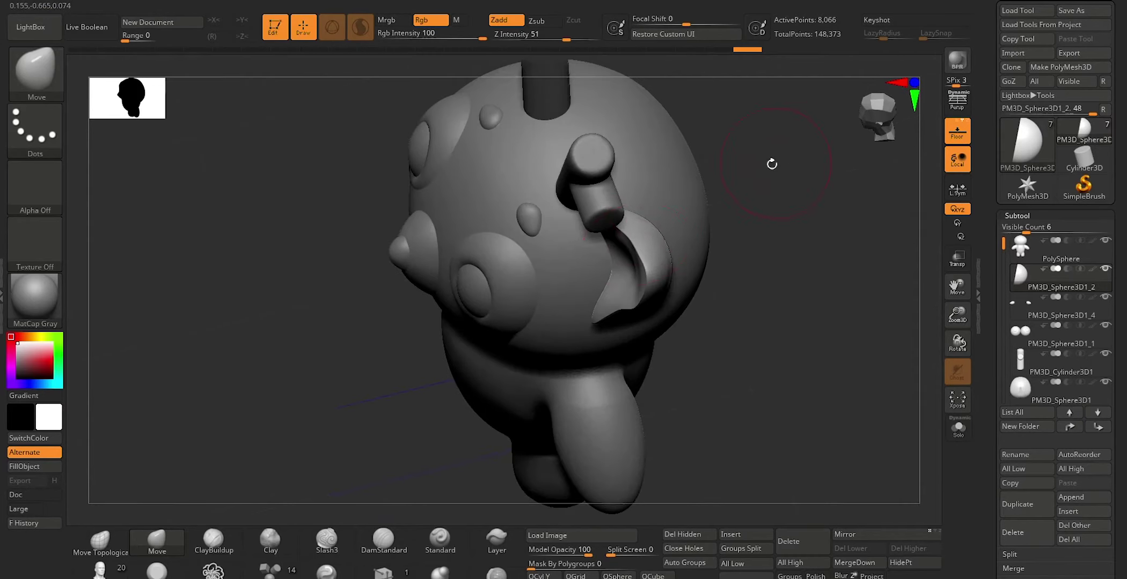
drag(608, 238, 641, 307)
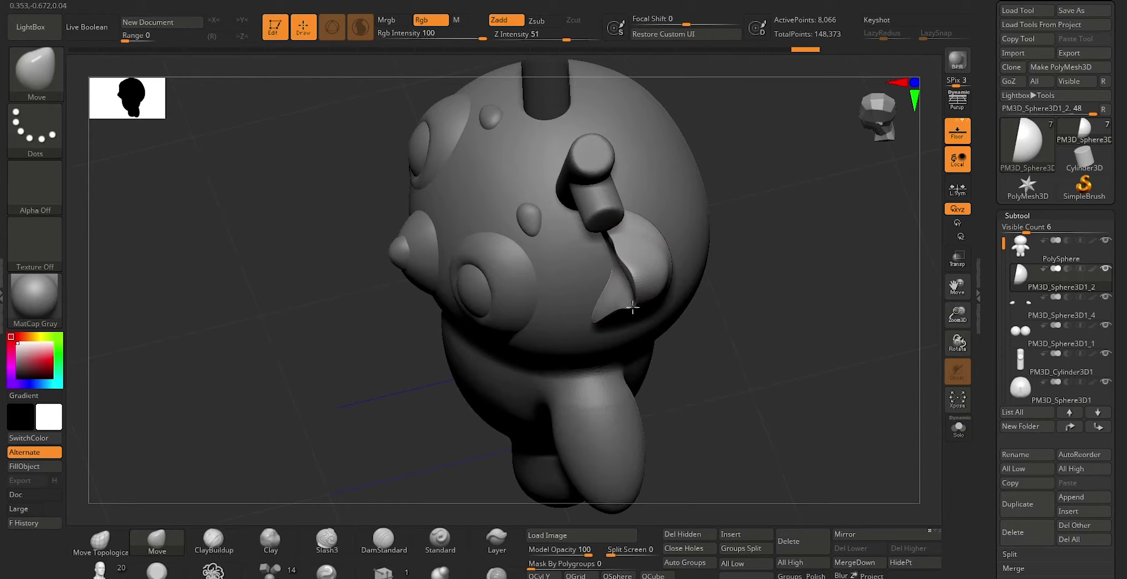
drag(704, 340, 671, 276)
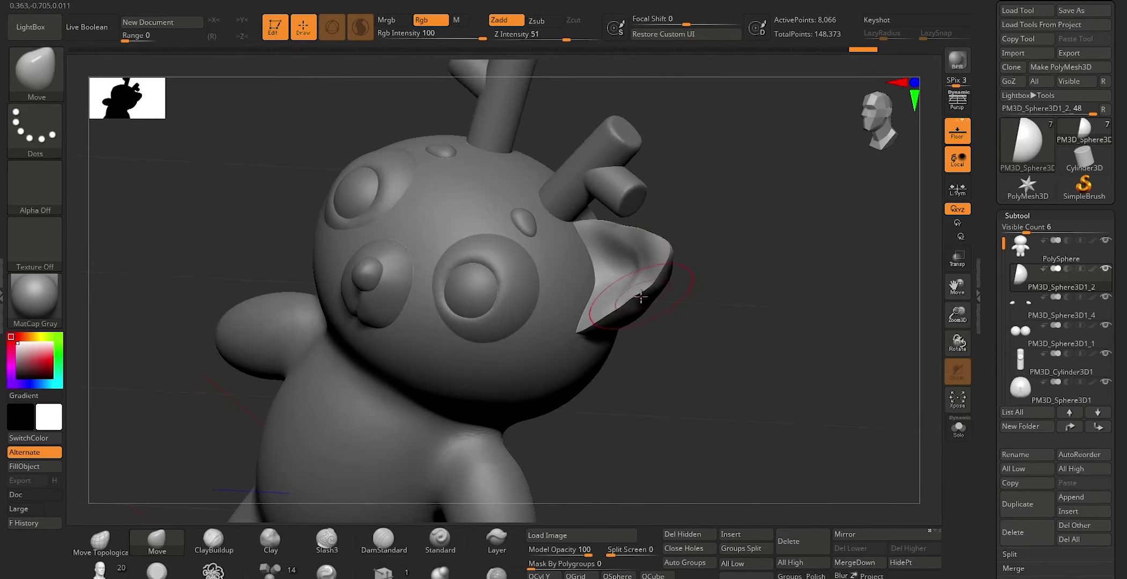
mouse_move(754, 333)
mouse_down()
mouse_move(775, 329)
mouse_move(750, 332)
mouse_up()
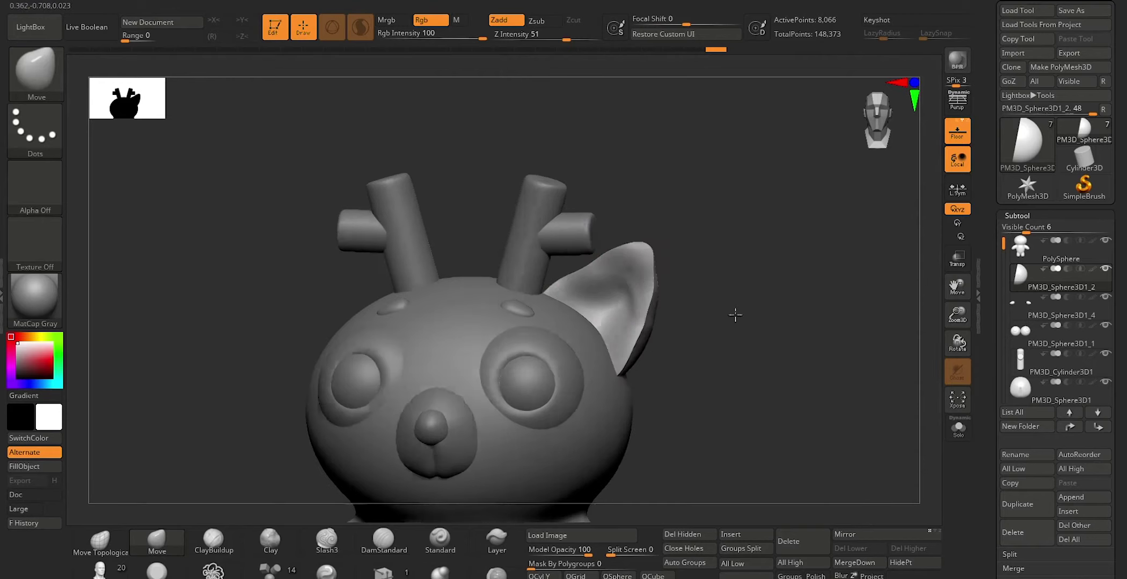
drag(734, 315, 752, 328)
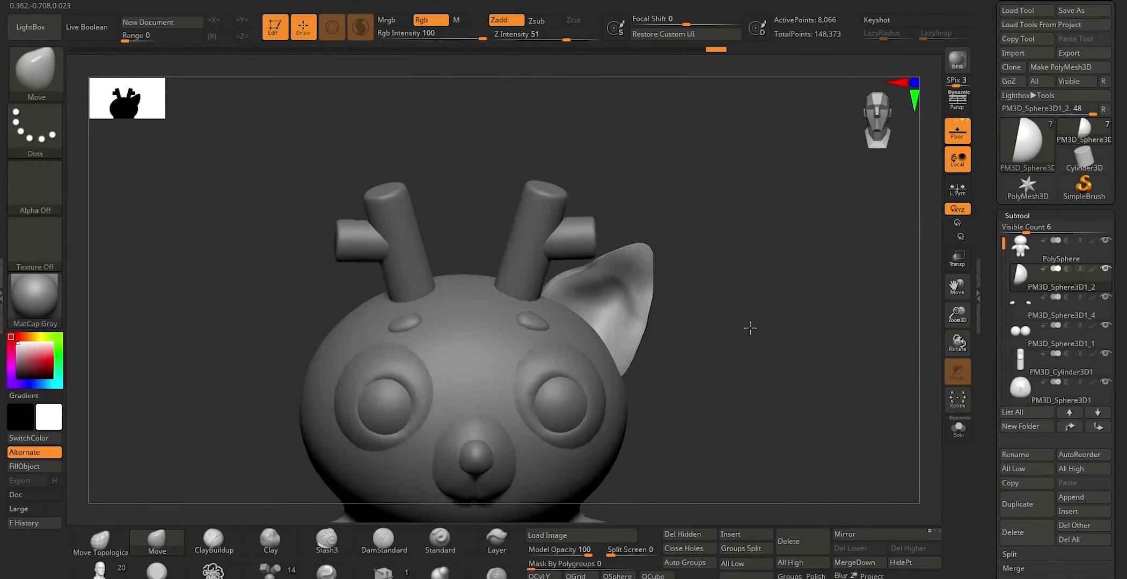
Add a ClayBuildup ridge inside the ear at Draw Size 9 and smooth it
click(213, 540)
key(s)
drag(600, 303, 590, 298)
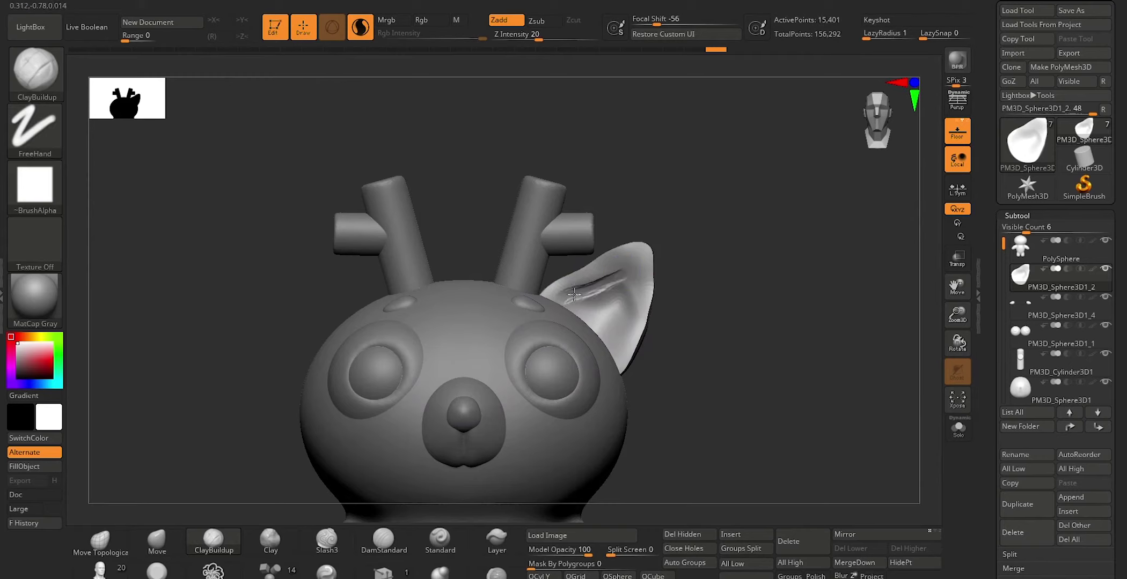
mouse_move(627, 291)
mouse_down()
mouse_move(615, 351)
mouse_move(616, 304)
mouse_move(572, 304)
mouse_up()
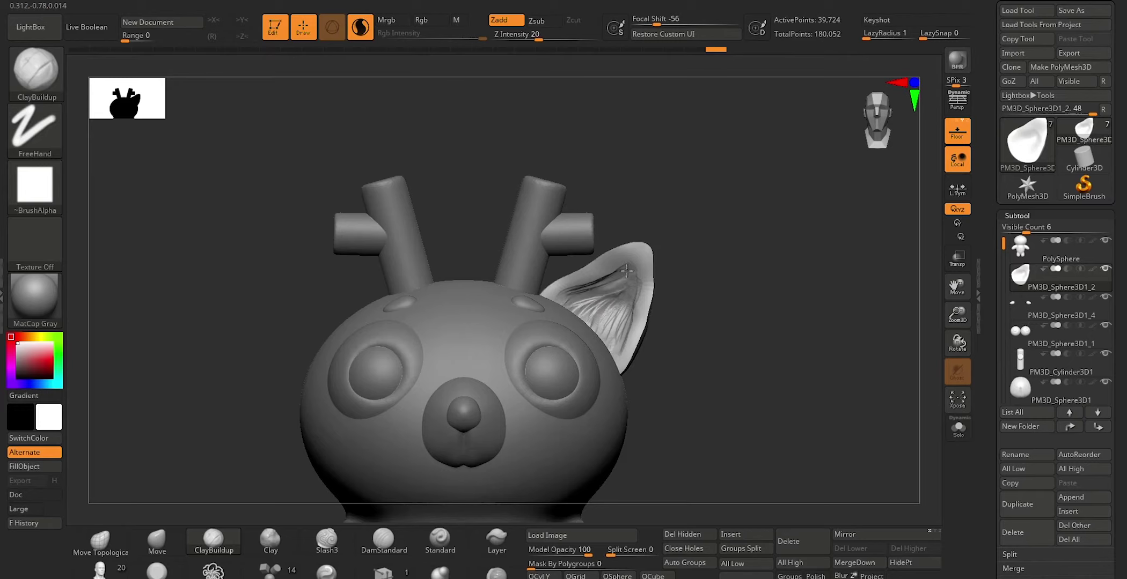
drag(605, 322, 616, 281)
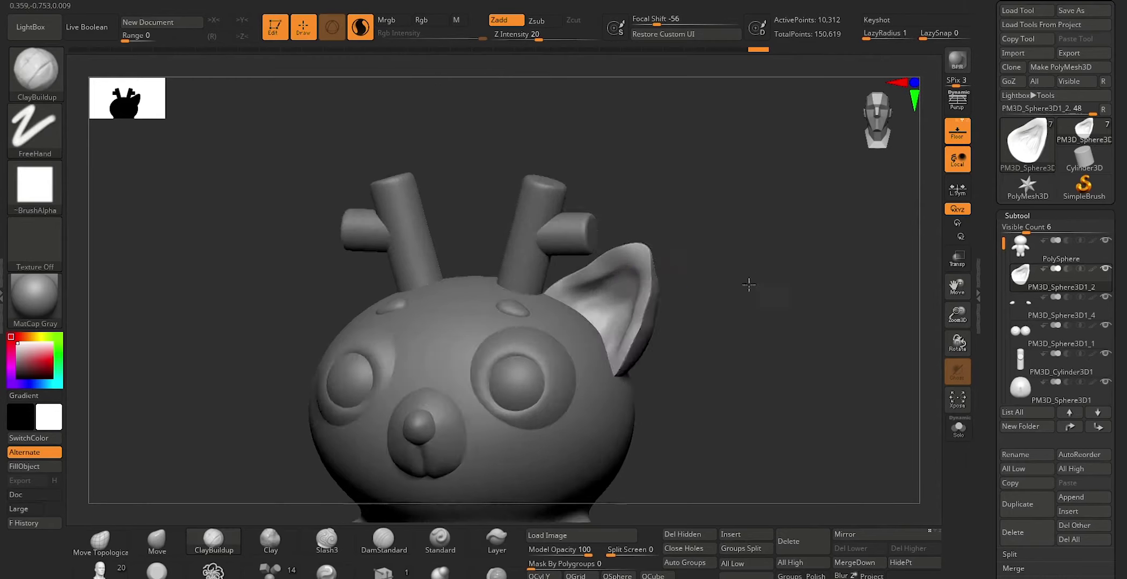
right_drag(747, 284, 640, 268)
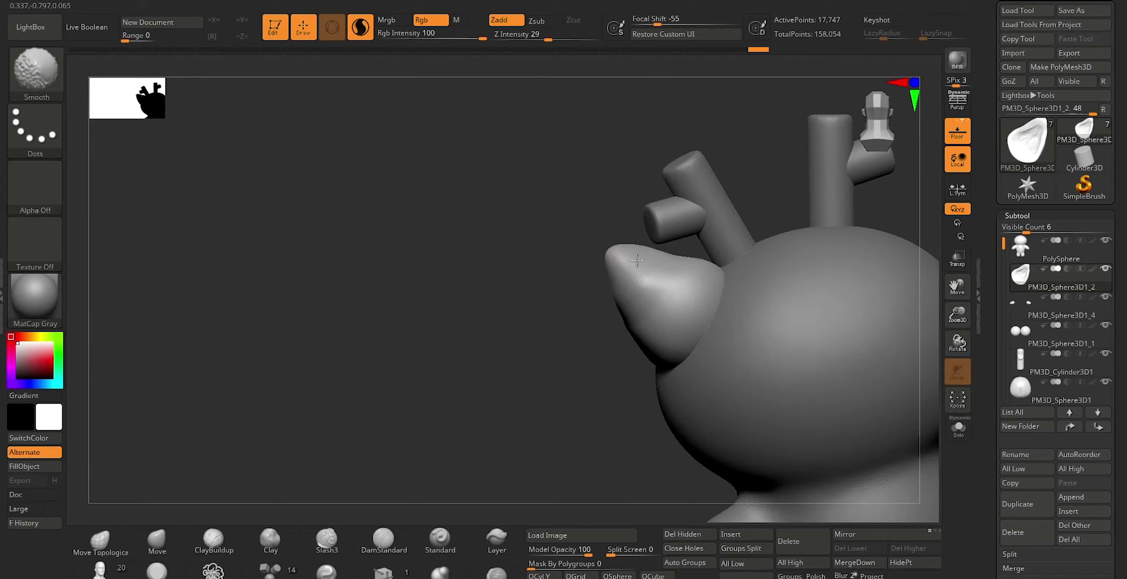
key(b)
key(c)
key(b)
mouse_move(526, 433)
right_down()
mouse_move(494, 385)
mouse_move(506, 385)
right_up()
ctrl+right_drag(530, 427, 473, 315)
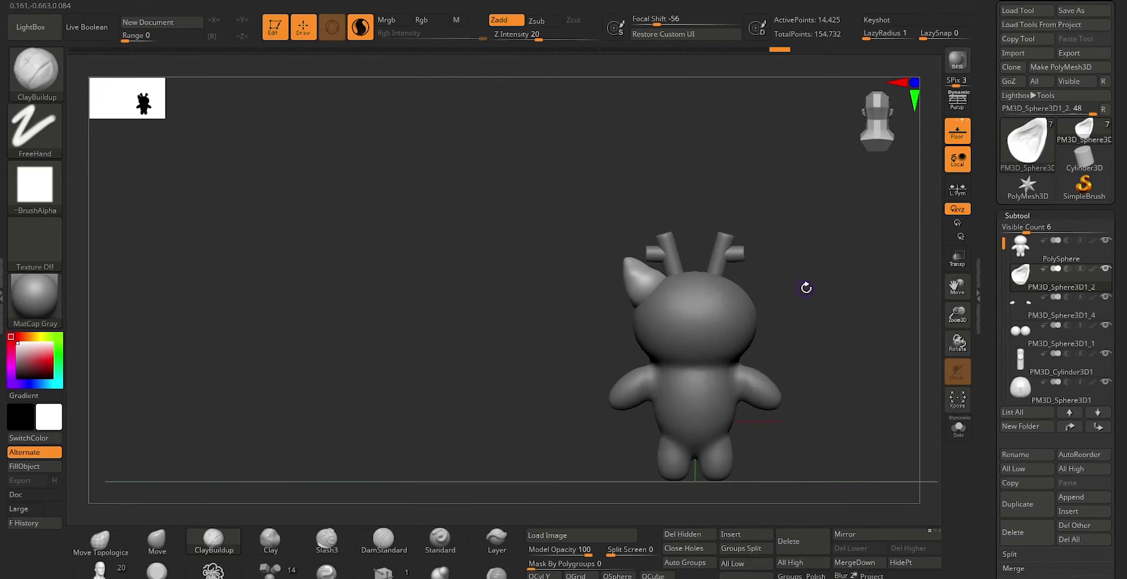
alt+right_drag(804, 284, 775, 342)
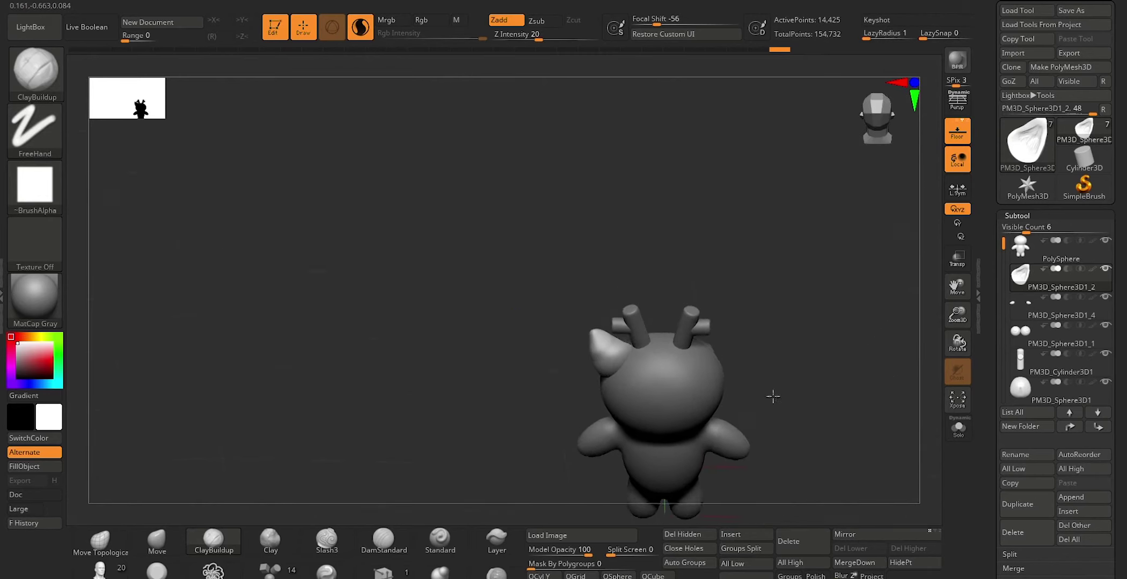
Duplicate the ear and mirror it to the other side of the head
click(1008, 504)
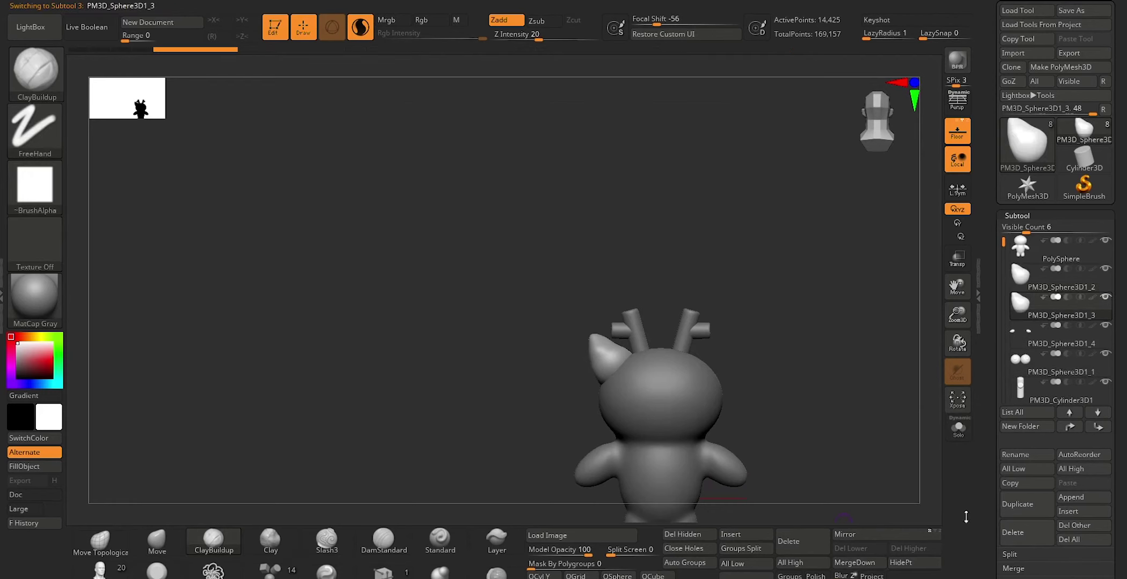
click(843, 561)
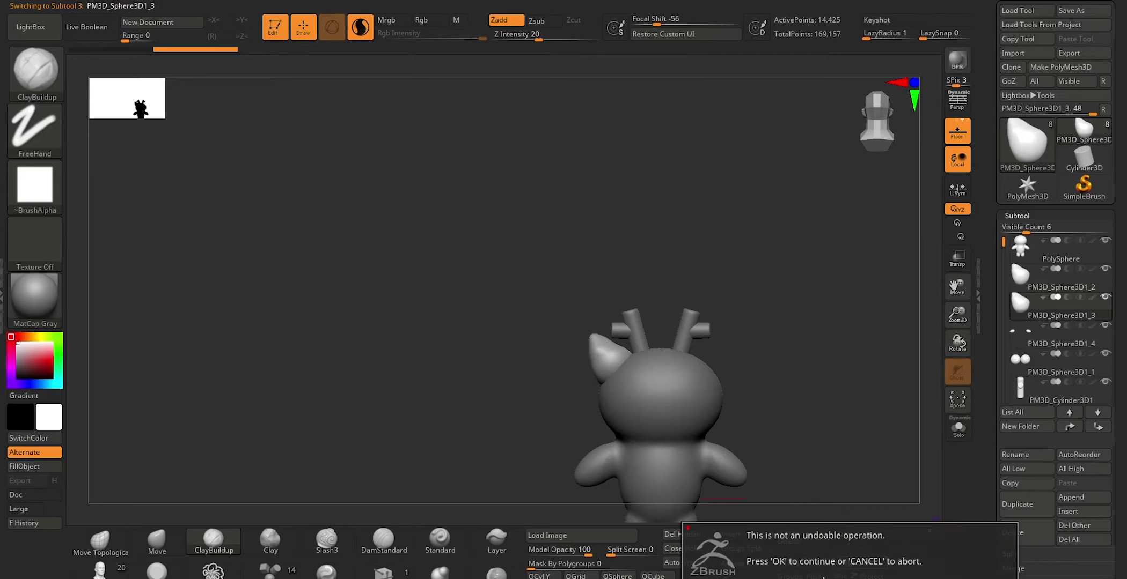
key(Return)
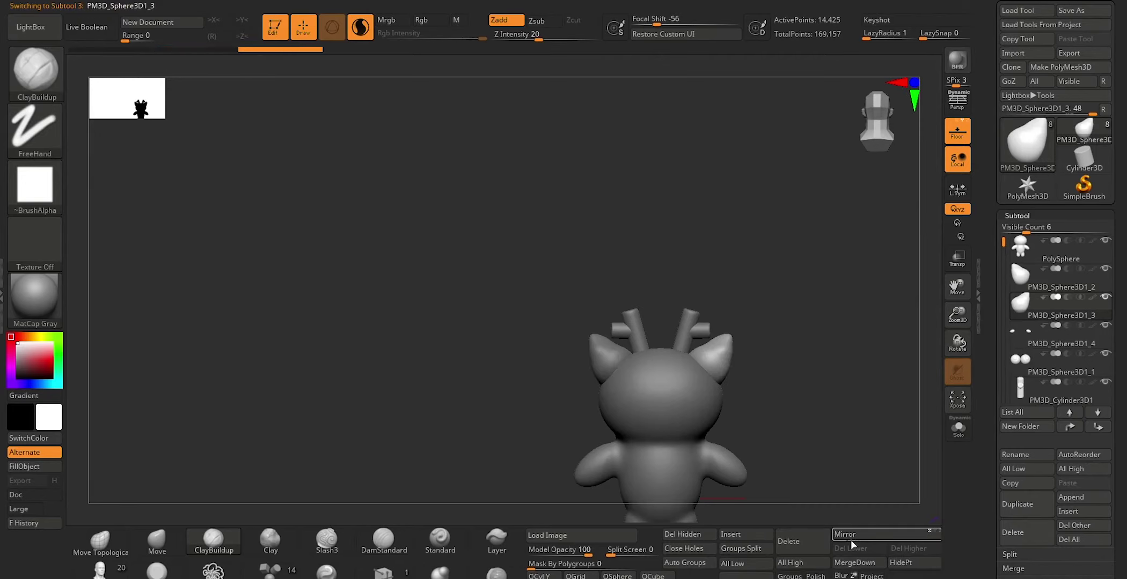
mouse_move(432, 422)
mouse_down()
mouse_move(486, 443)
mouse_move(729, 442)
mouse_move(679, 416)
mouse_move(901, 330)
mouse_up()
Merge the two ears into one subtool, then view the back and select the body
click(1008, 287)
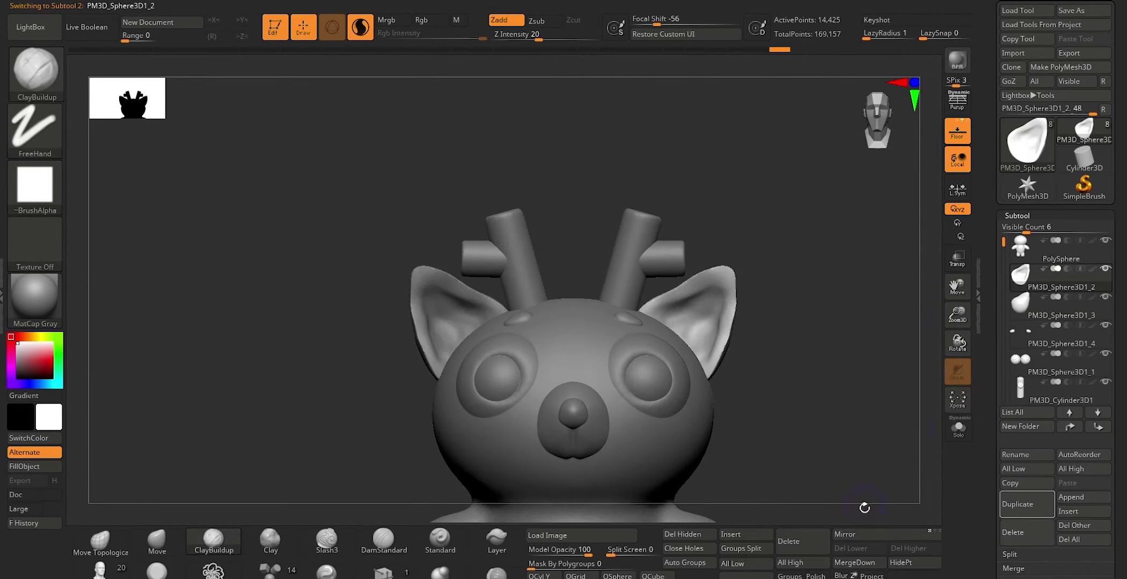
click(865, 563)
click(725, 553)
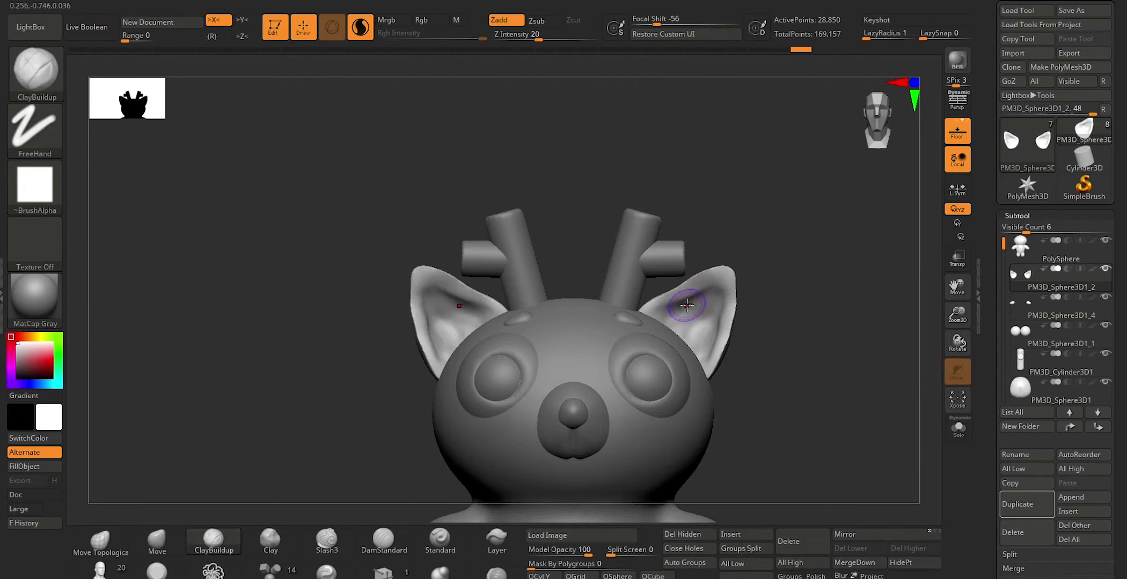
key(shift)
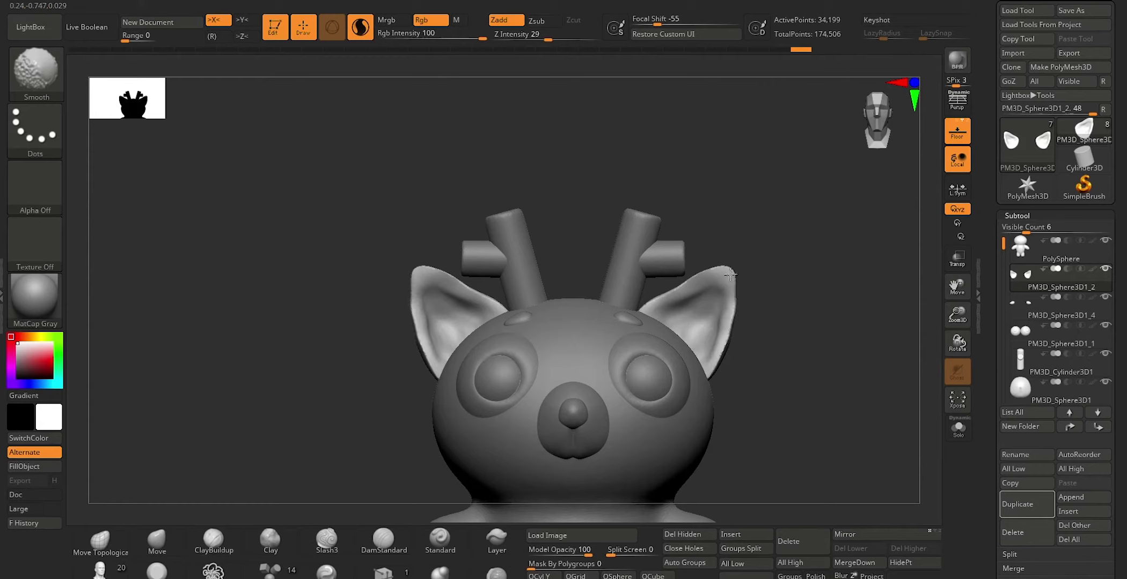
ctrl+right_drag(787, 398, 790, 397)
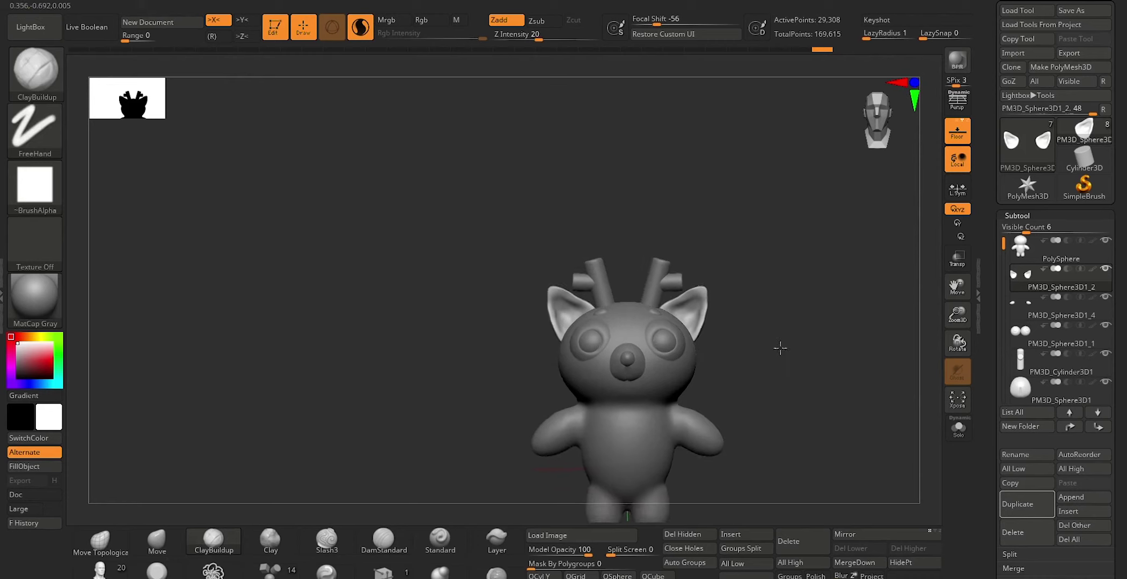
alt+drag(789, 397, 651, 343)
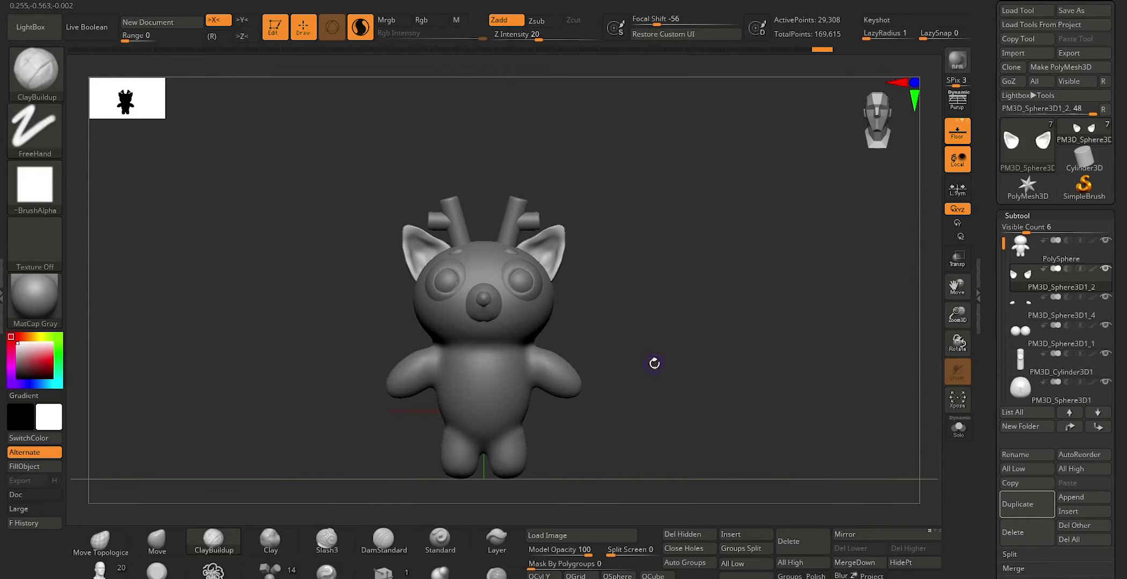
drag(654, 363, 596, 373)
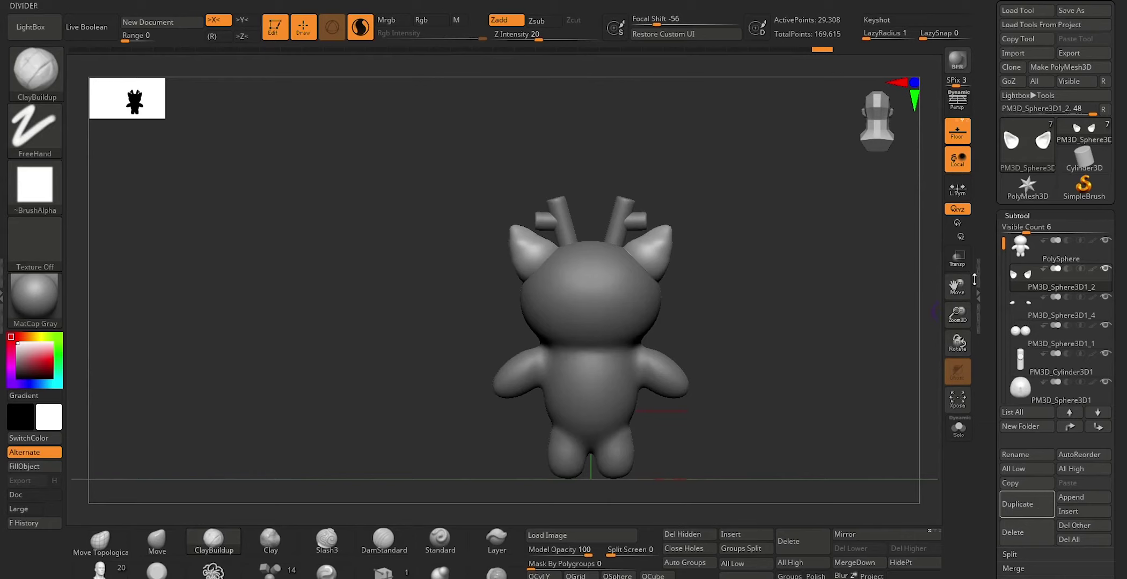
click(1022, 256)
Insert a Sphere3D part, shrink it and stretch it into a narrow ellipse beside the body
click(1068, 511)
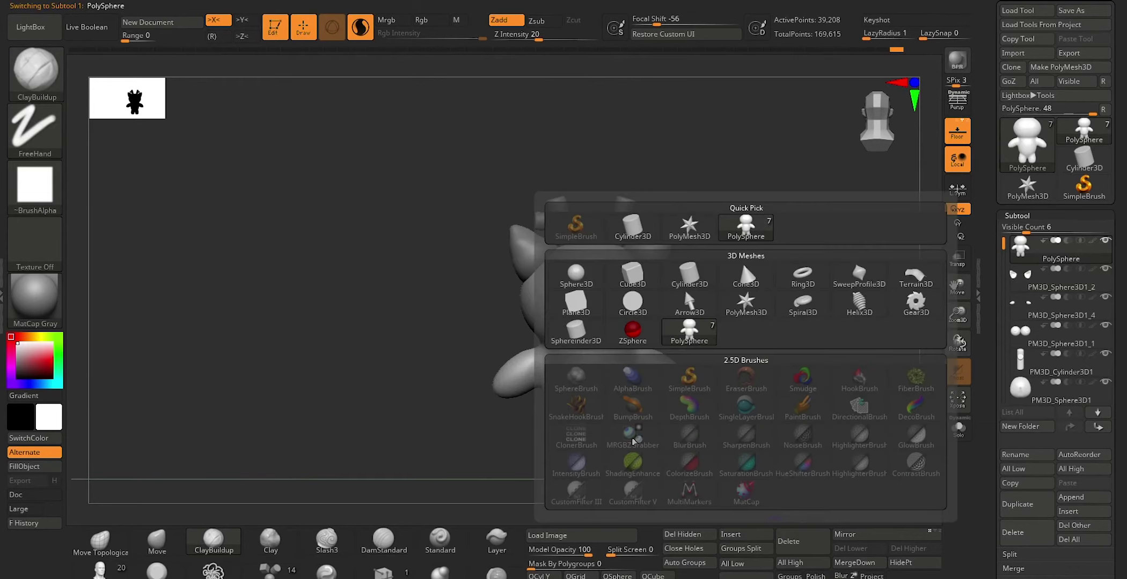
click(576, 274)
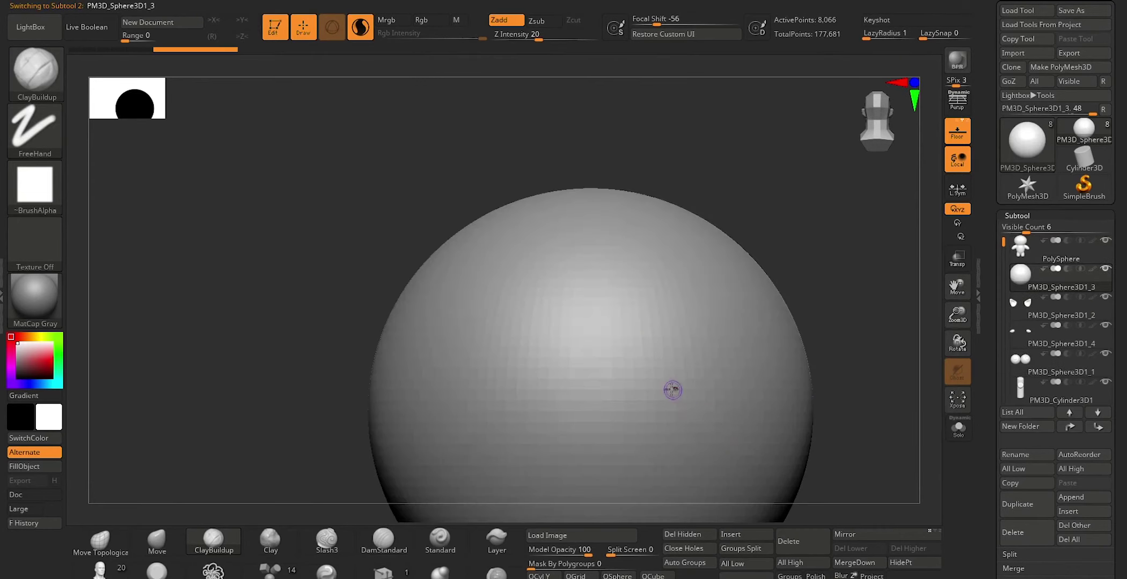
key(w)
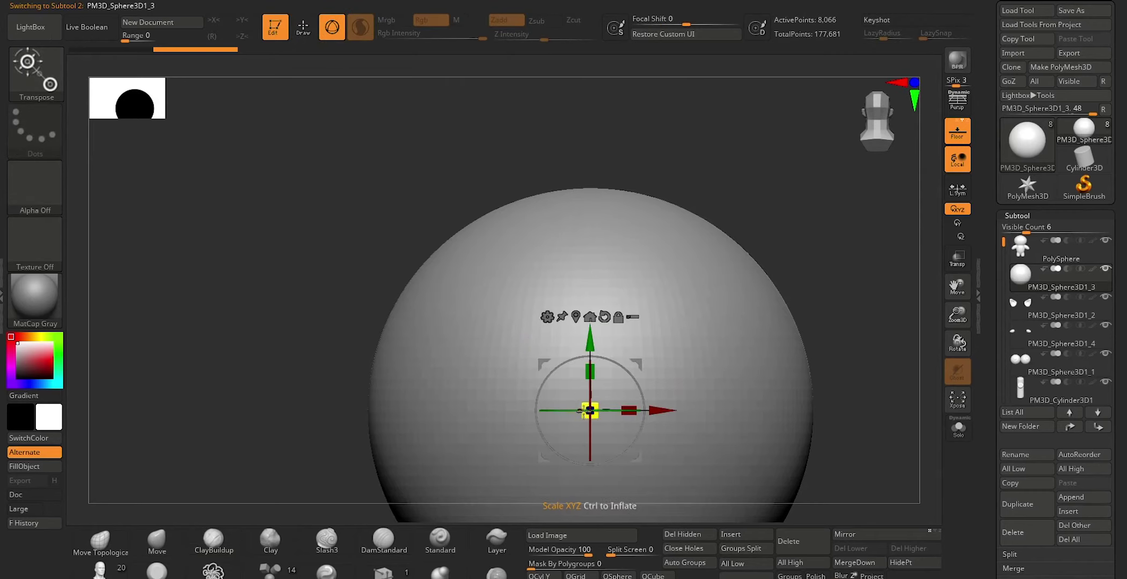
mouse_move(590, 411)
mouse_down()
mouse_move(763, 433)
mouse_move(755, 427)
mouse_up()
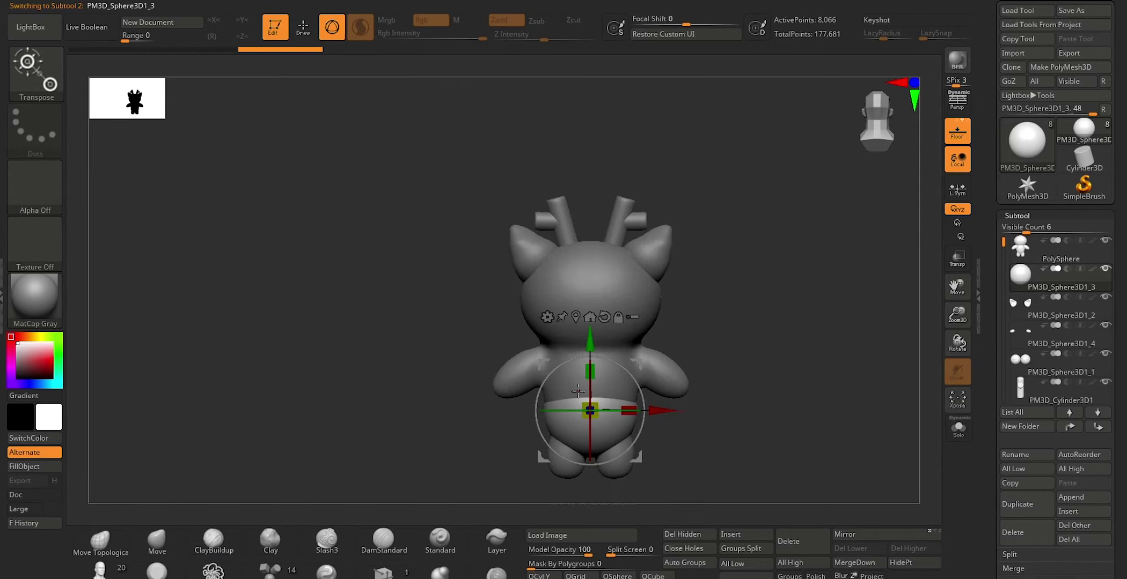
drag(663, 411, 431, 411)
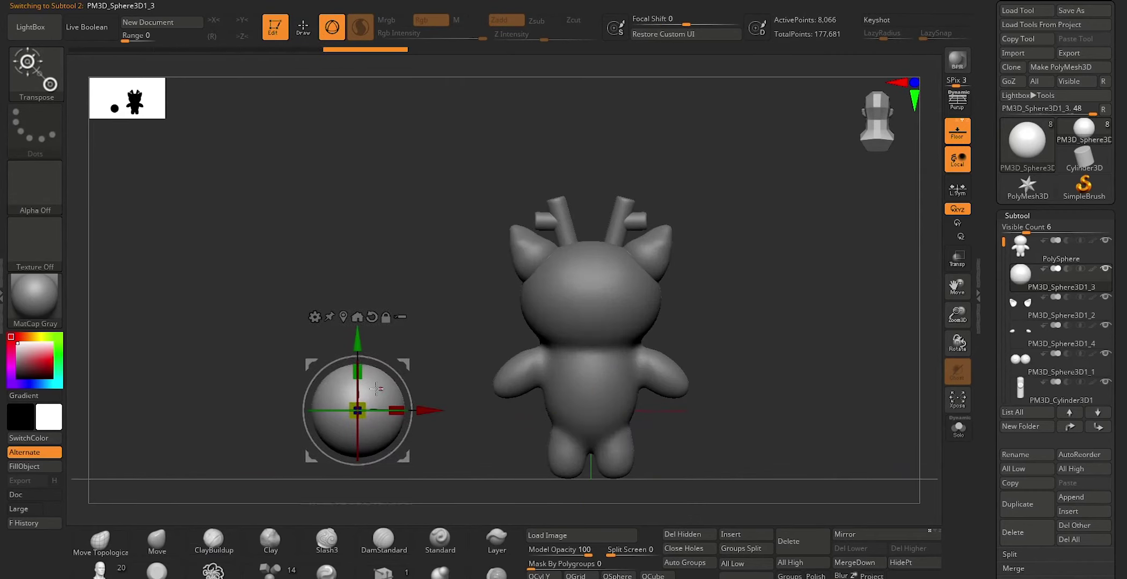
drag(349, 407, 355, 411)
drag(357, 370, 360, 348)
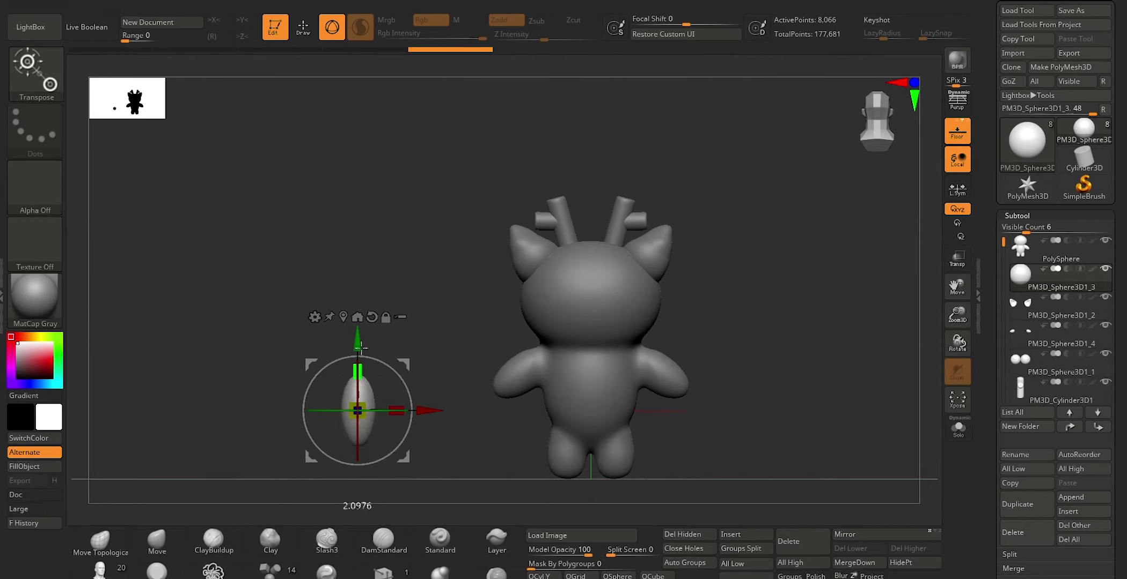
Lay the ellipse horizontally against the lower back and tilt it about 14 degrees
drag(251, 474, 254, 476)
mouse_move(375, 362)
mouse_down()
mouse_move(431, 439)
mouse_move(610, 411)
mouse_up()
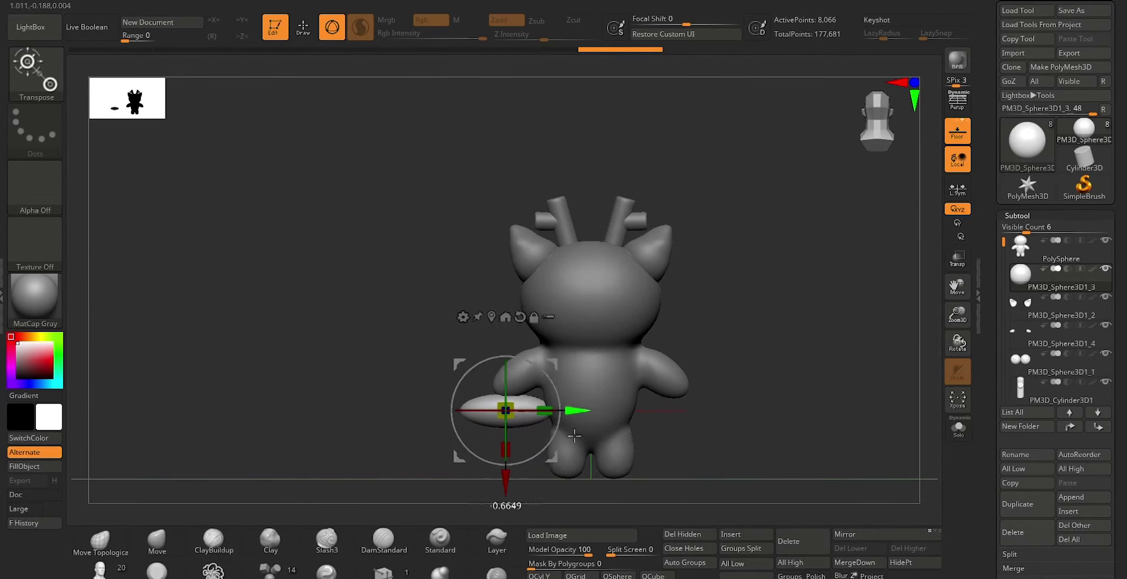
drag(347, 473, 410, 483)
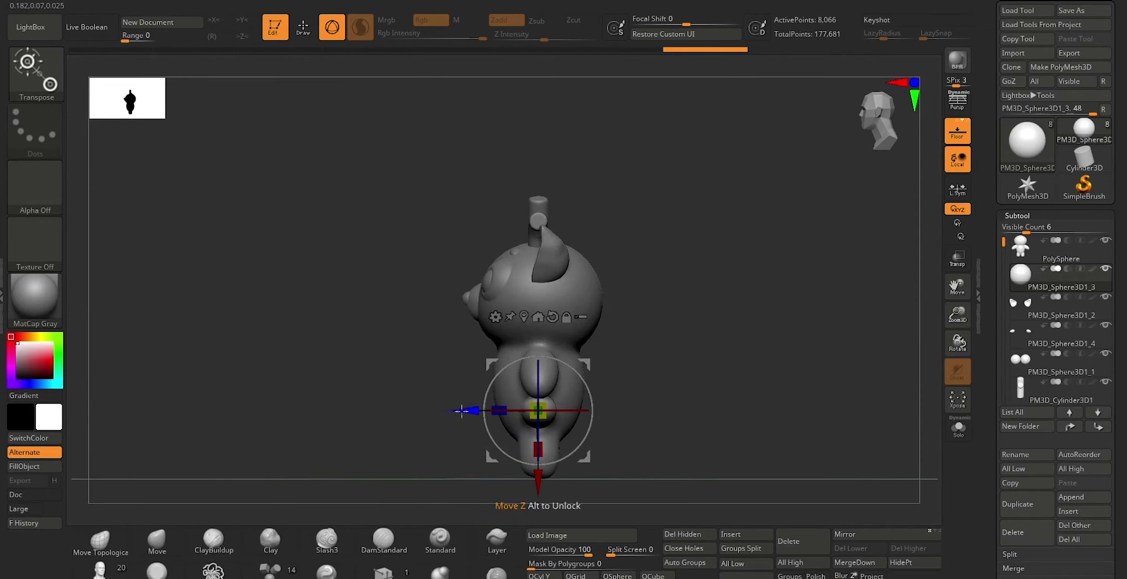
drag(466, 412, 536, 413)
mouse_move(726, 431)
mouse_down()
mouse_move(755, 446)
mouse_move(729, 436)
mouse_up()
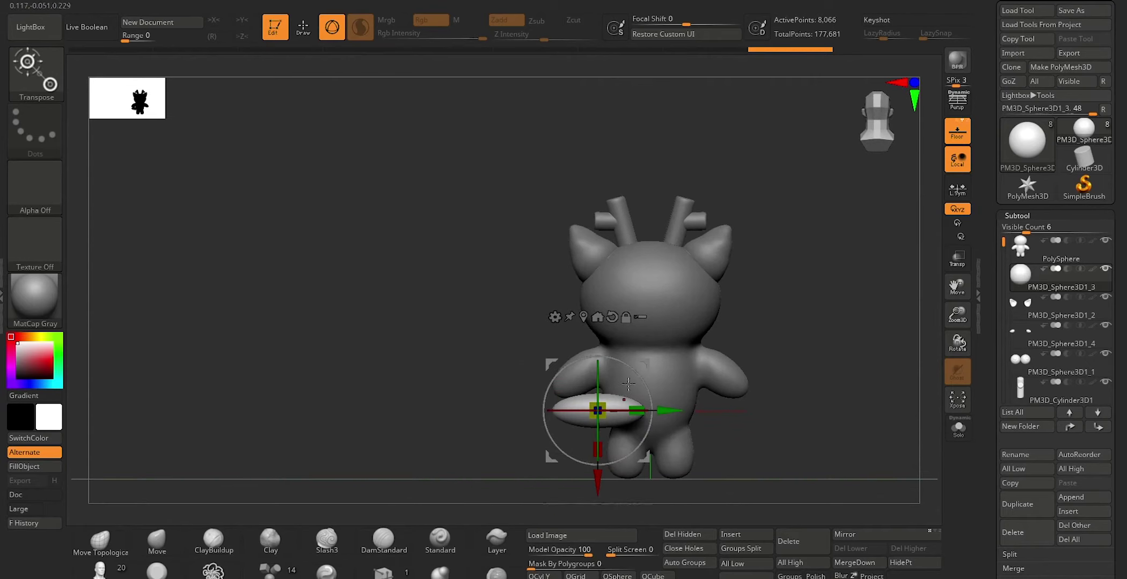
mouse_move(631, 372)
mouse_down()
mouse_move(638, 383)
mouse_move(612, 427)
mouse_up()
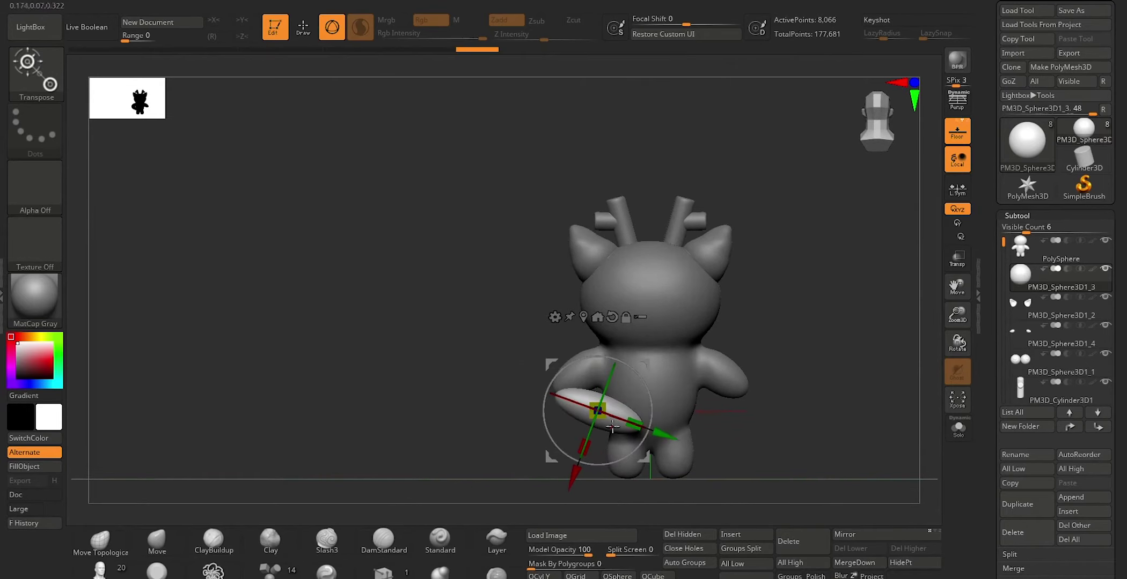
Inspect the new tail from the side and behind, then leave transform mode
drag(762, 428, 718, 444)
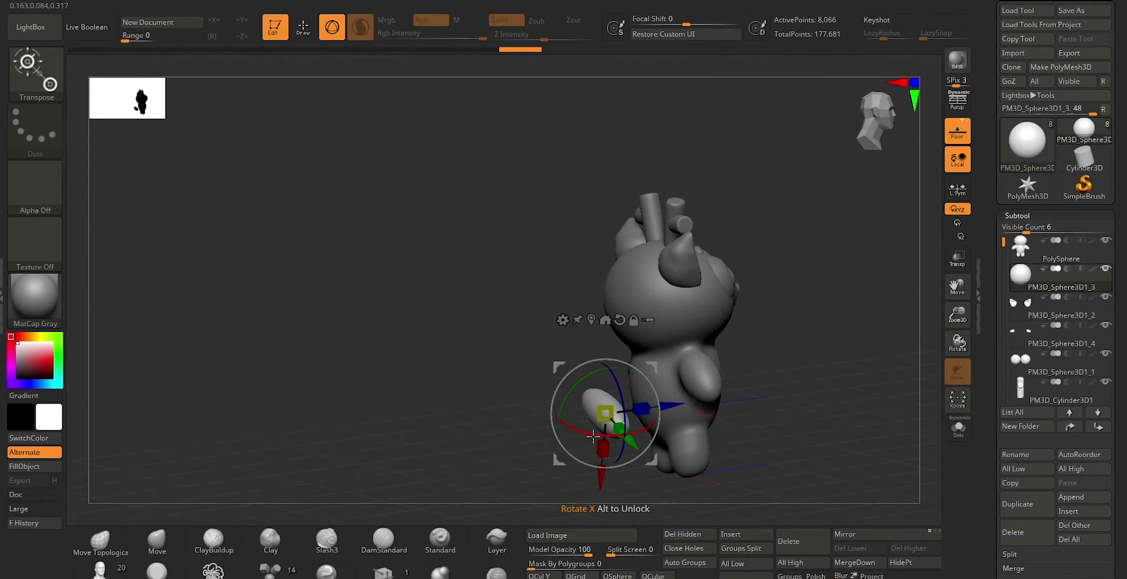
mouse_move(612, 437)
mouse_down()
mouse_move(548, 461)
mouse_move(543, 499)
mouse_up()
drag(542, 464, 513, 468)
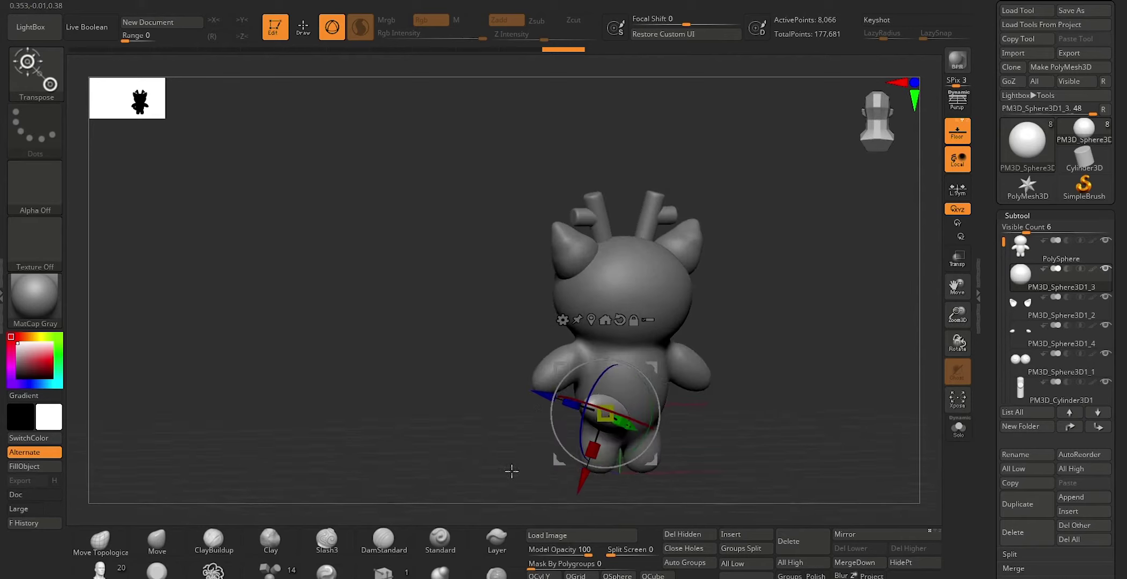
drag(740, 418, 772, 442)
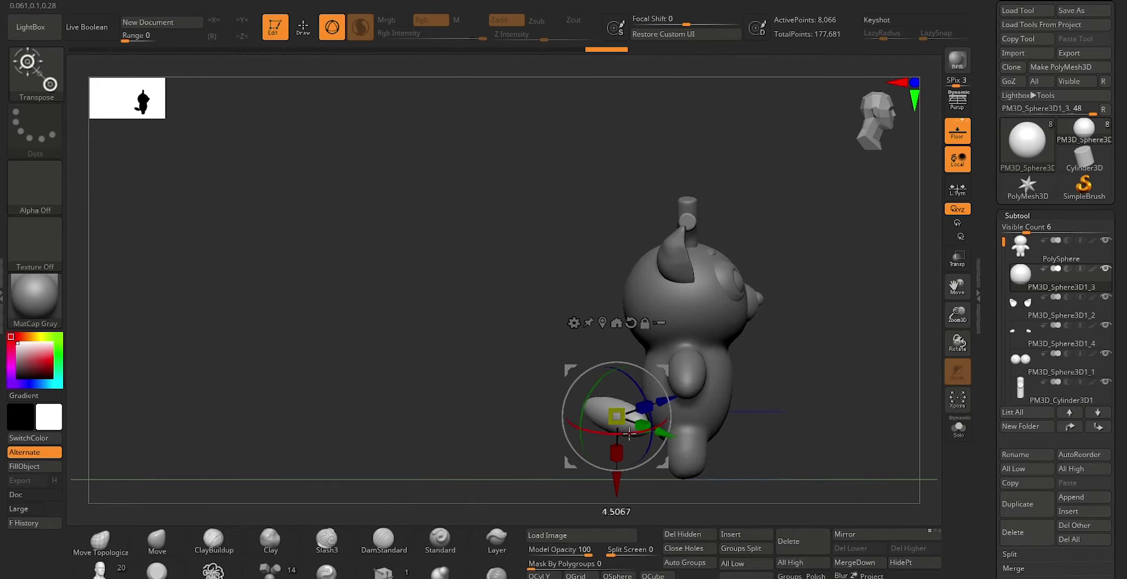
key(q)
drag(533, 466, 593, 477)
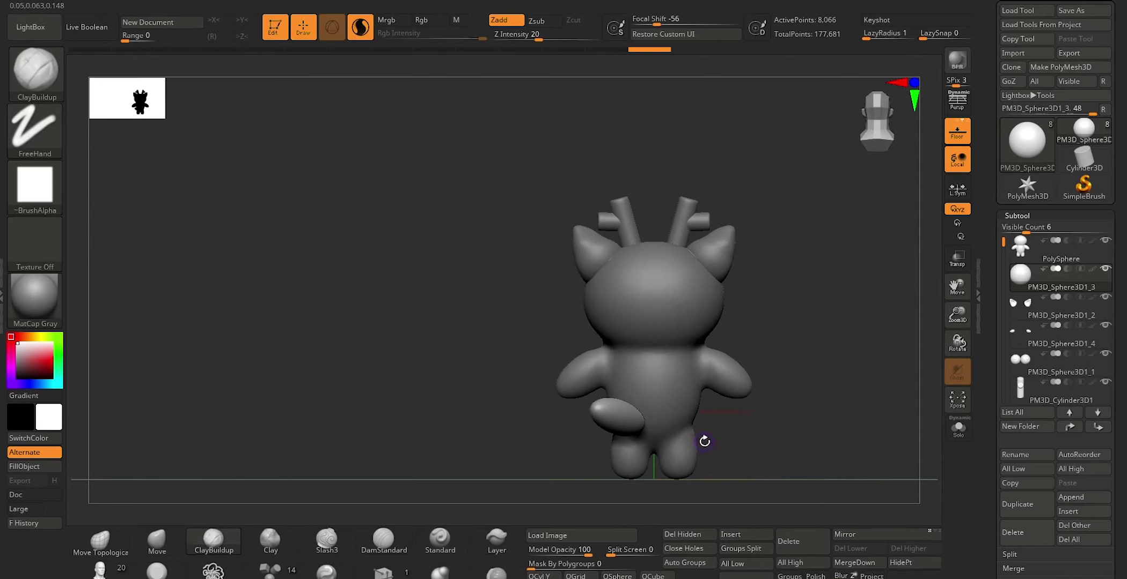
Re-rotate the tail to point straight back, undoing a first 23-degree attempt
key(w)
key(q)
key(w)
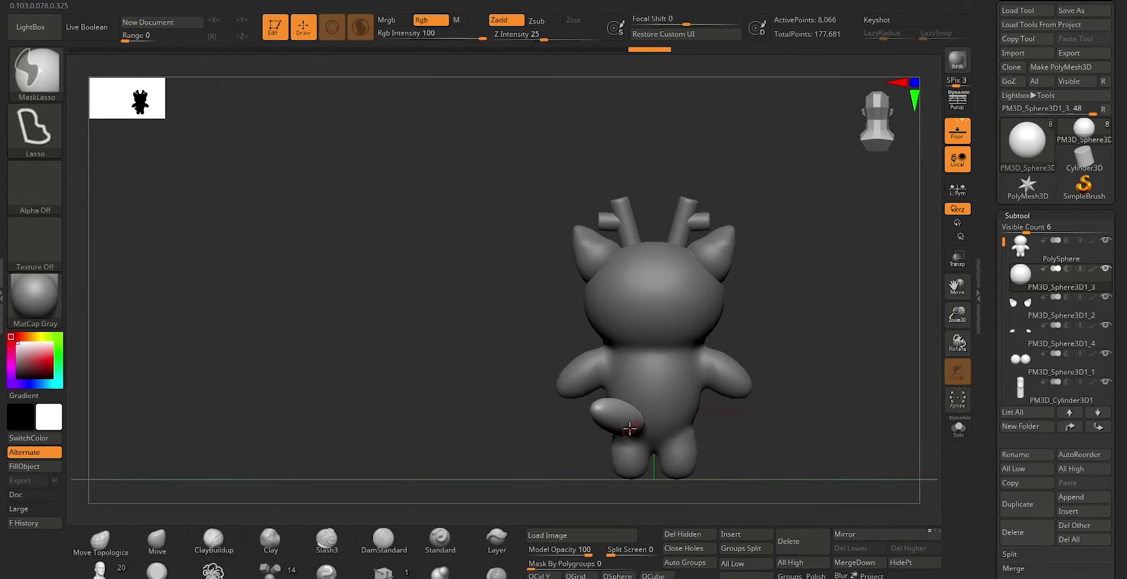
key(r)
drag(603, 412, 651, 433)
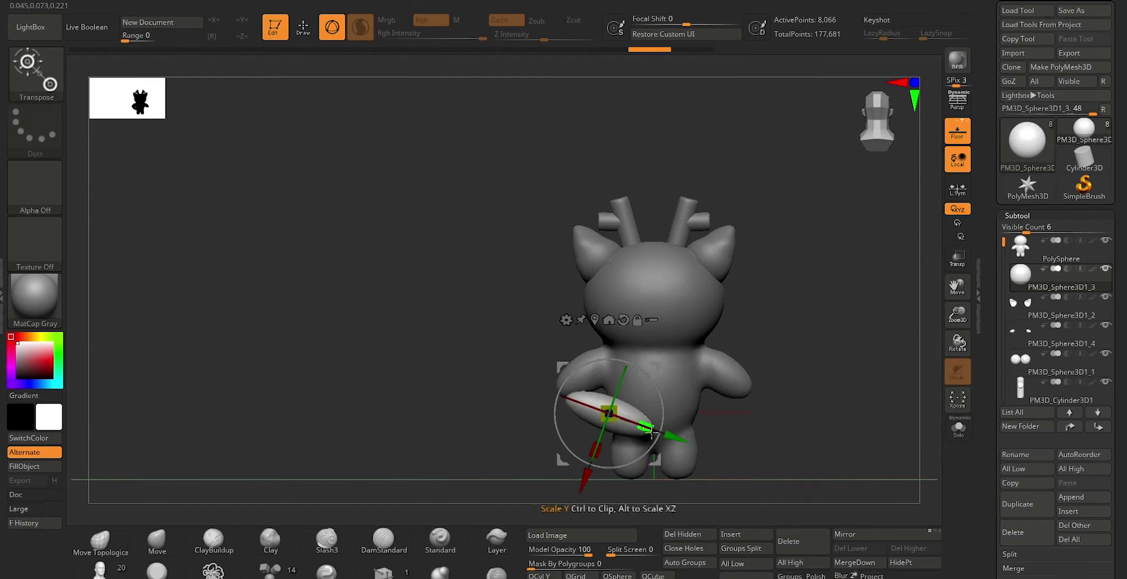
key(ctrl+z)
key(ctrl+z)
key(ctrl+z)
mouse_move(573, 411)
mouse_down()
mouse_move(533, 411)
mouse_move(584, 418)
mouse_up()
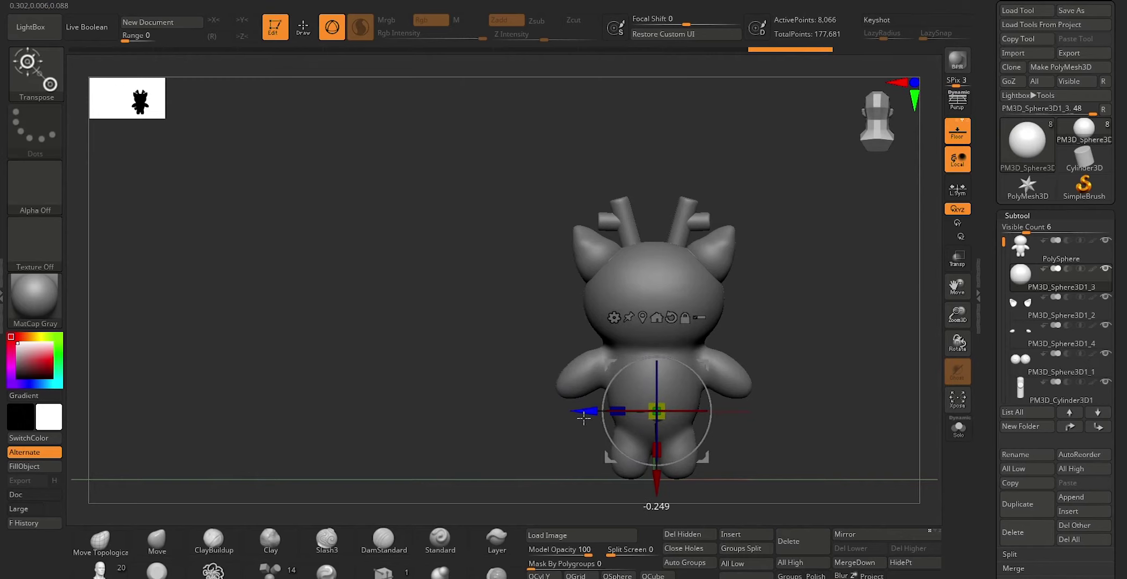
Lengthen the tail slightly, checking it from the side, back and above
mouse_move(502, 456)
mouse_down()
mouse_move(548, 463)
mouse_move(586, 405)
mouse_move(654, 424)
mouse_up()
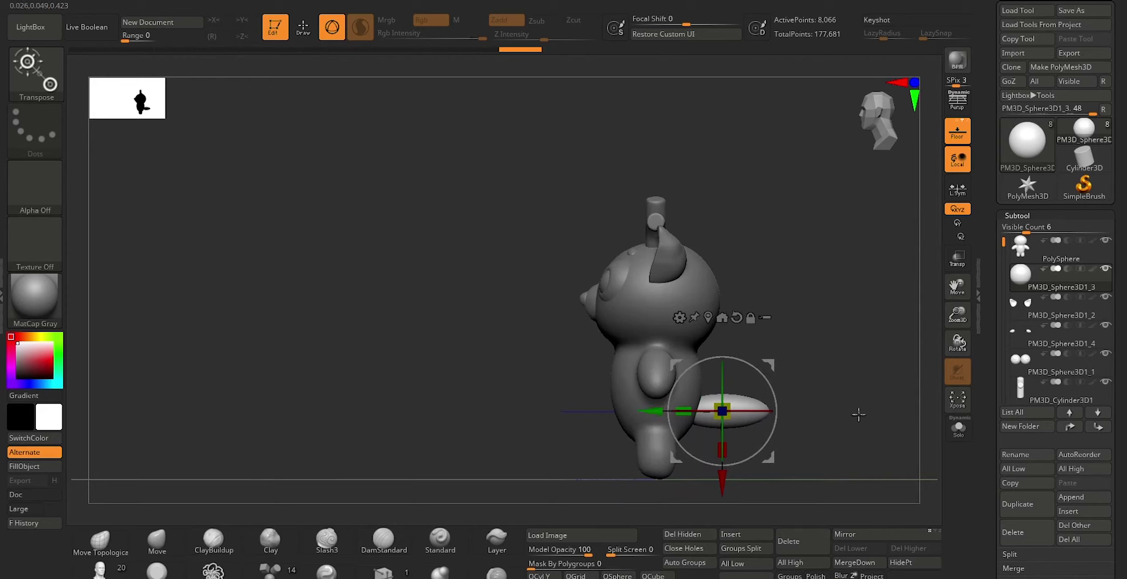
mouse_move(838, 415)
shift+mouse_down()
mouse_move(803, 421)
mouse_move(865, 446)
mouse_move(769, 536)
mouse_move(728, 429)
mouse_move(566, 378)
shift+mouse_up()
mouse_move(642, 239)
mouse_down()
mouse_move(629, 321)
mouse_move(638, 329)
mouse_up()
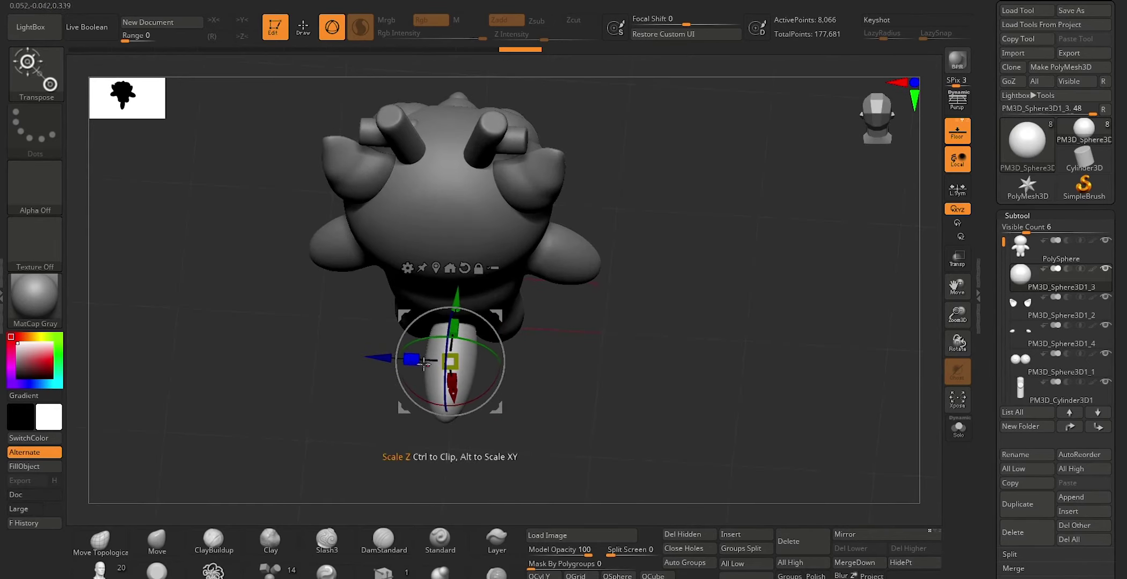
drag(455, 326, 457, 324)
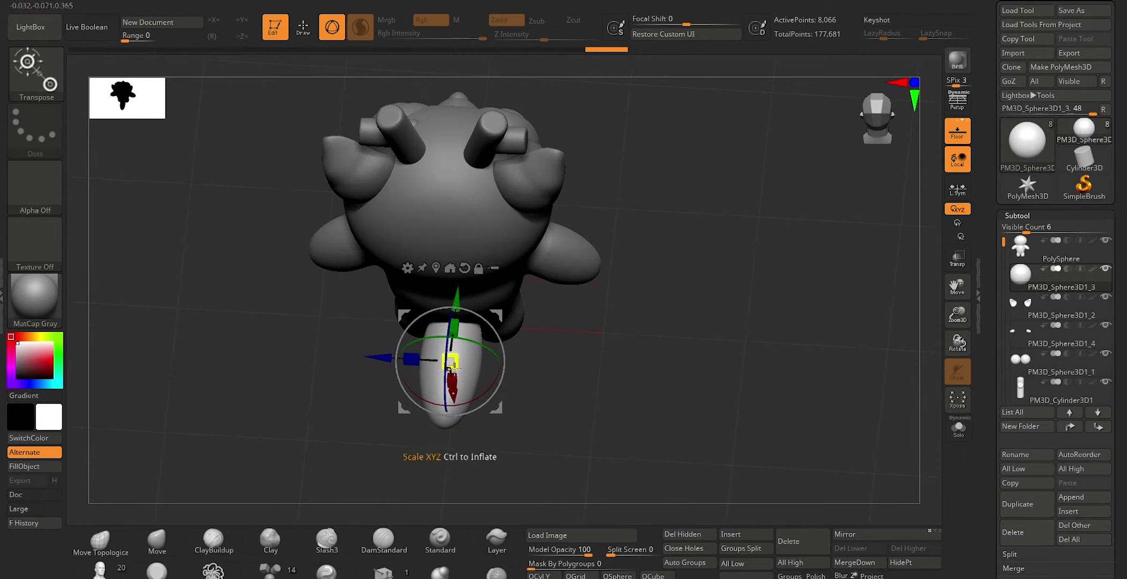
shift+drag(569, 387, 573, 370)
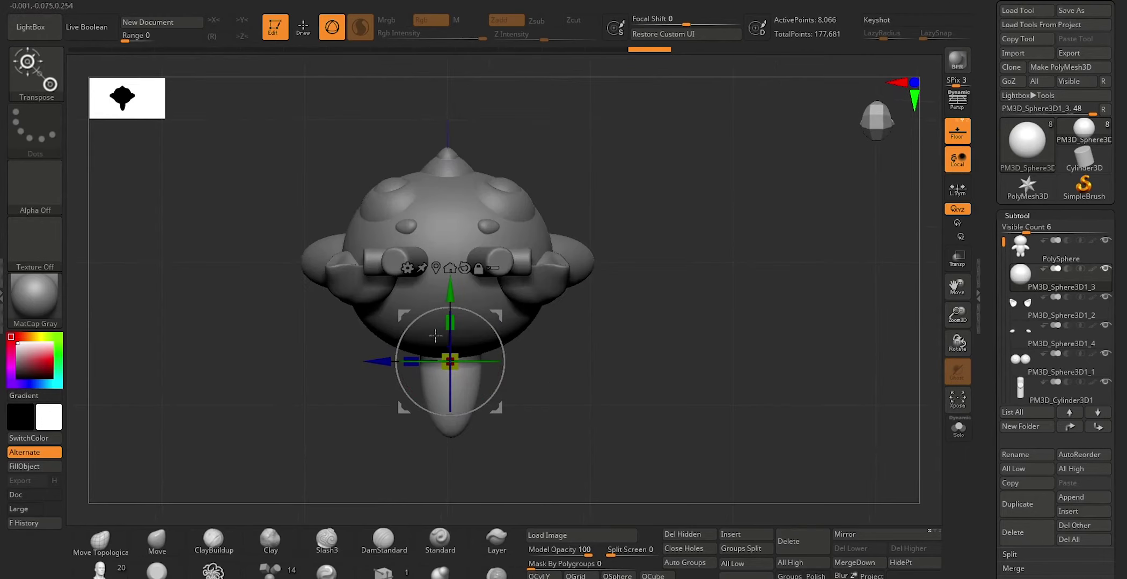
Exit transform mode and check the tail from oblique and side views
key(q)
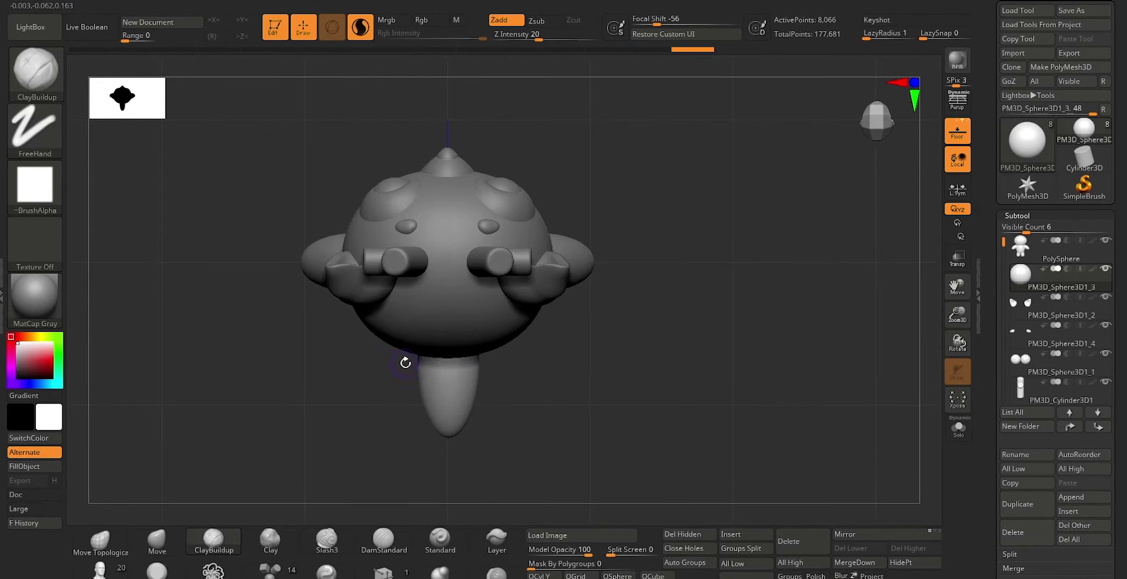
key(w)
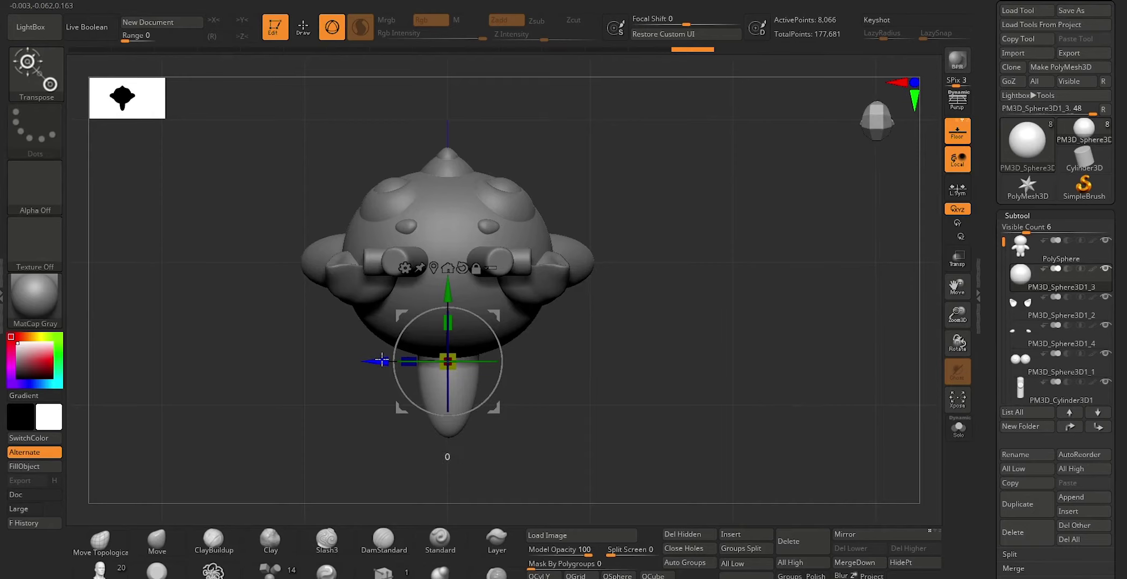
key(q)
mouse_move(599, 429)
mouse_down()
mouse_move(594, 373)
mouse_move(616, 314)
mouse_move(815, 279)
mouse_move(760, 171)
mouse_move(783, 115)
mouse_up()
mouse_move(700, 316)
mouse_down()
mouse_move(693, 298)
mouse_move(637, 320)
mouse_up()
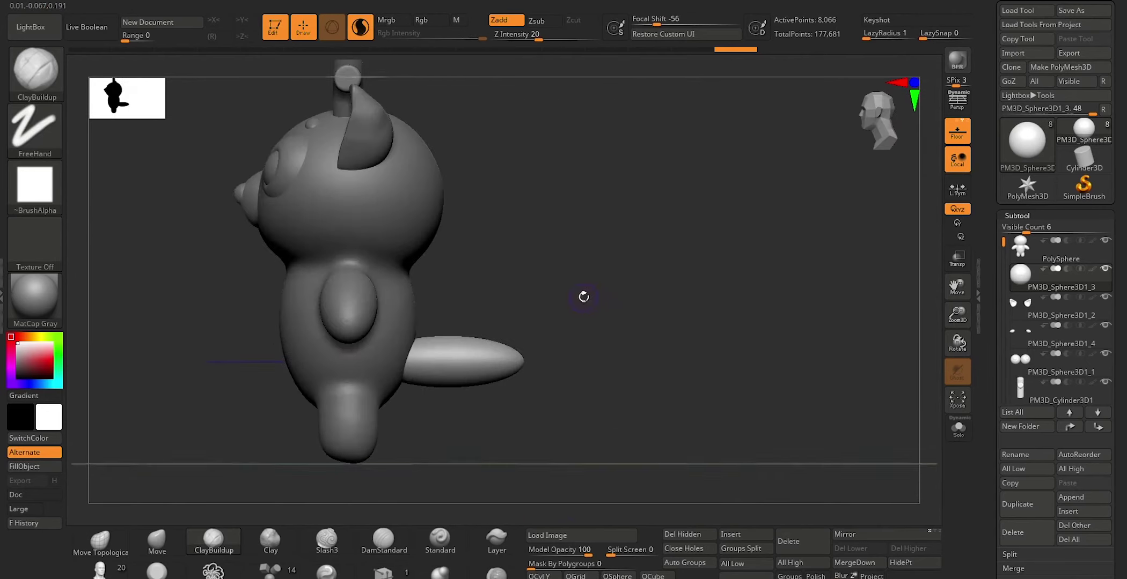
Move PM3D_Sphere3D1_2 and PM3D_Sphere3D1_4 toward the top and the eyes above the tail
drag(584, 294, 647, 299)
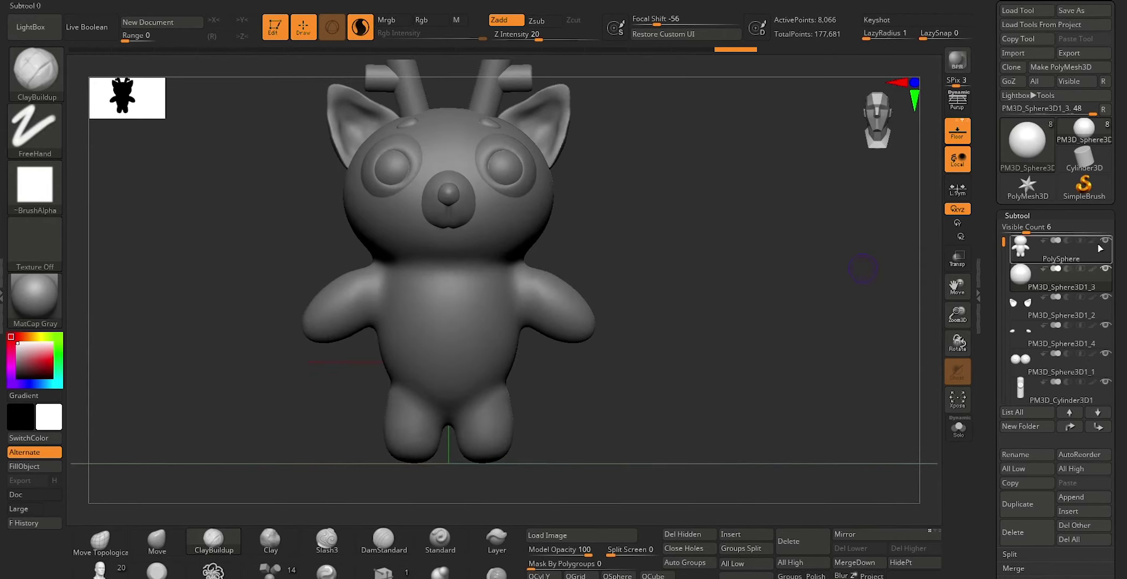
drag(1037, 310, 1022, 244)
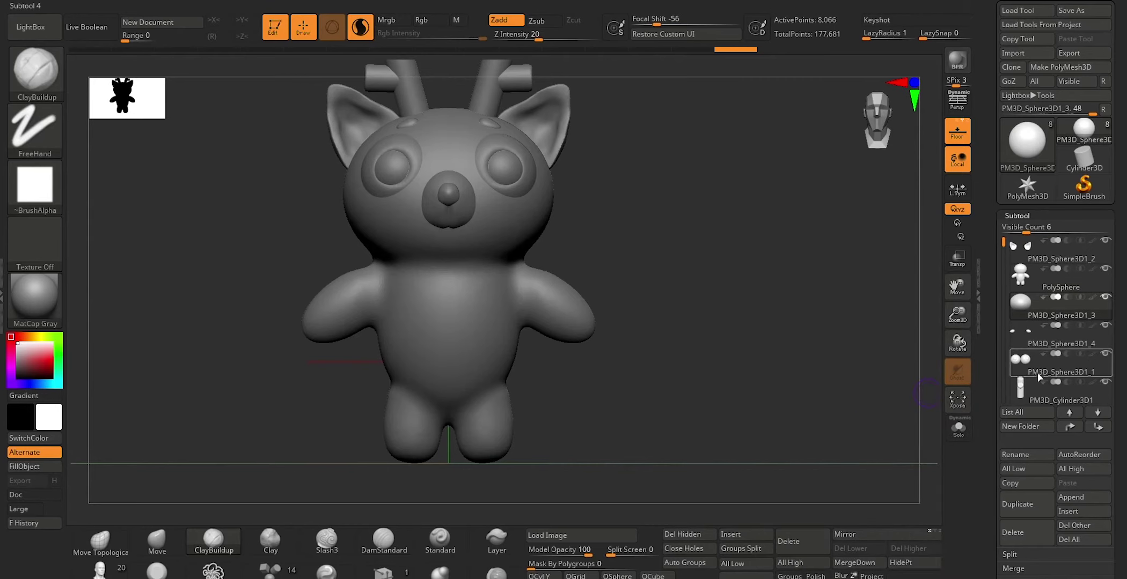
drag(1020, 336, 1029, 273)
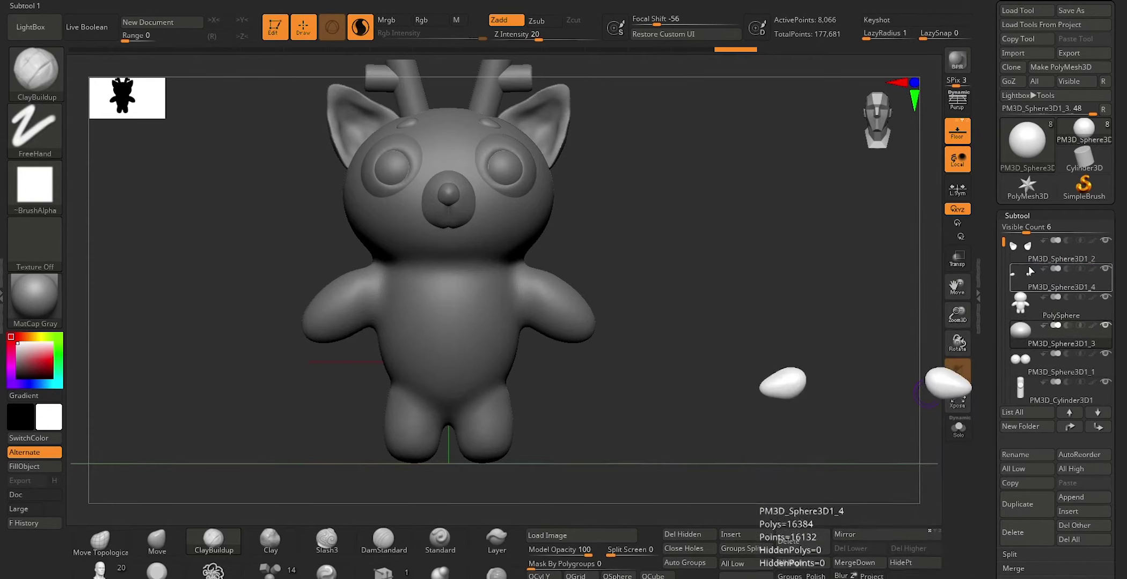
mouse_move(1021, 361)
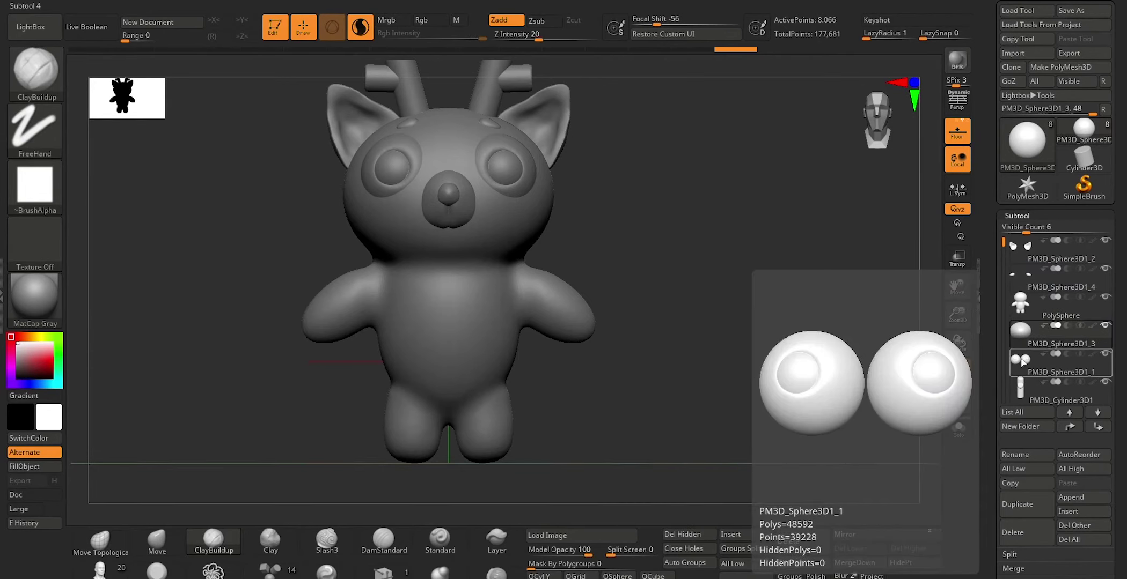
drag(1022, 367, 1021, 328)
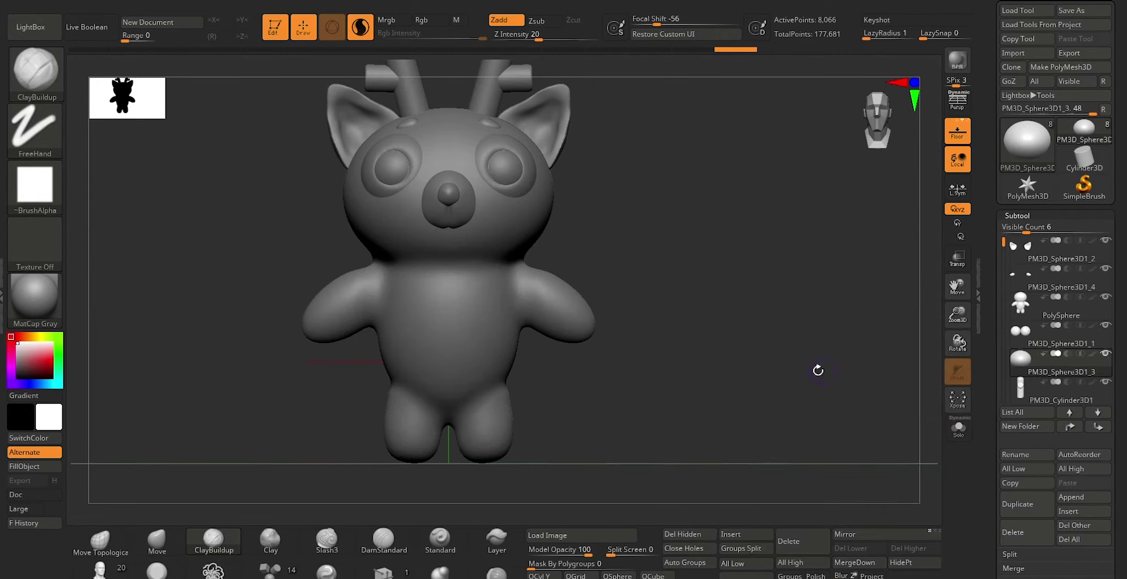
drag(817, 371, 744, 370)
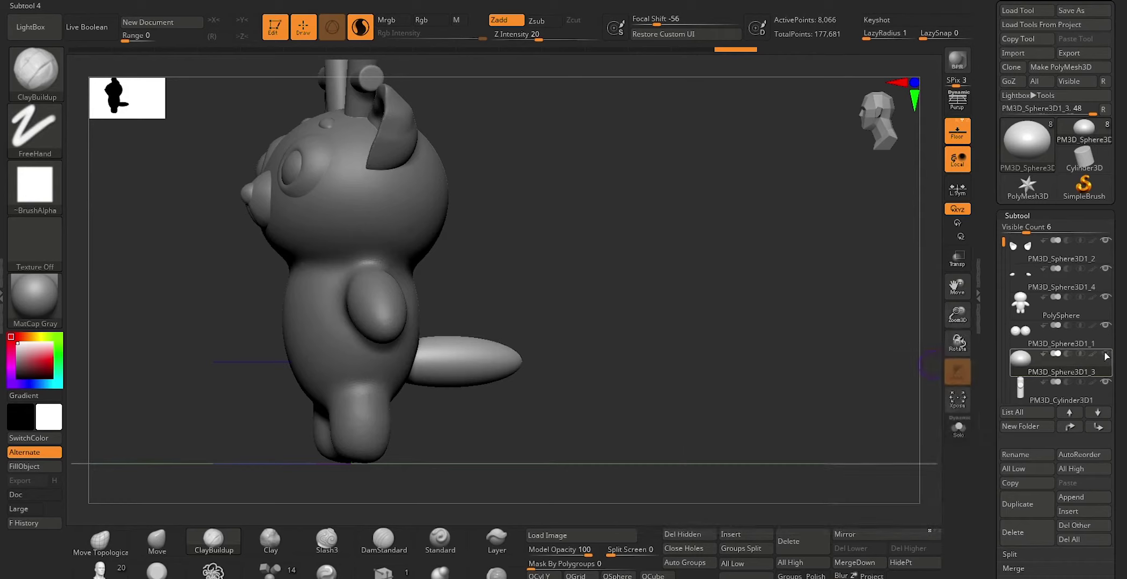
click(1020, 306)
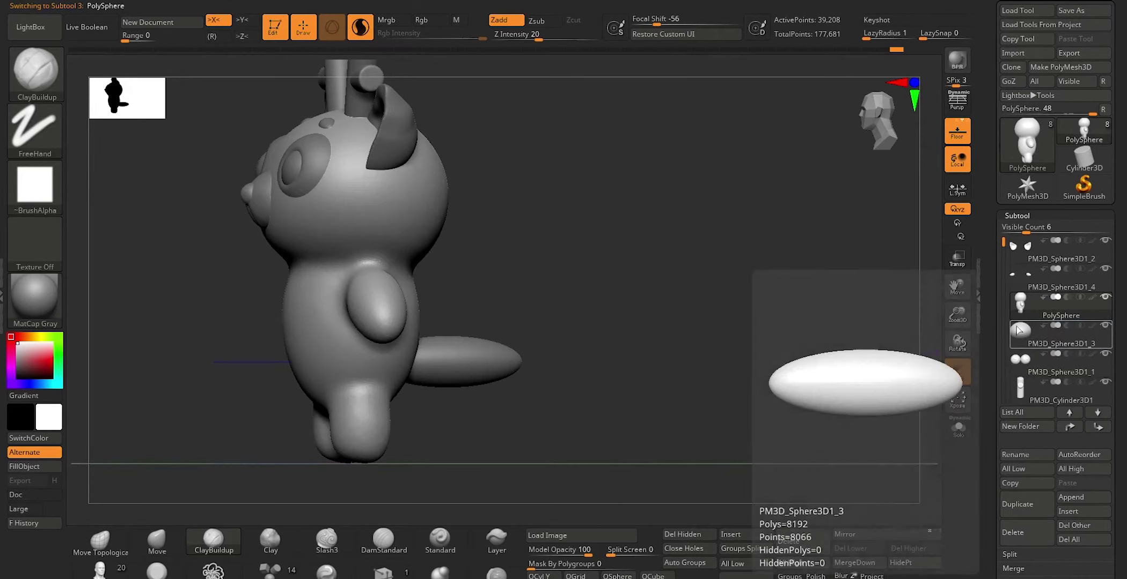
Raise the tail and PM3D_Cylinder3D1 subtools in the stack and select the PolySphere body
mouse_move(1014, 324)
mouse_down()
mouse_move(1023, 298)
mouse_move(1003, 350)
mouse_up()
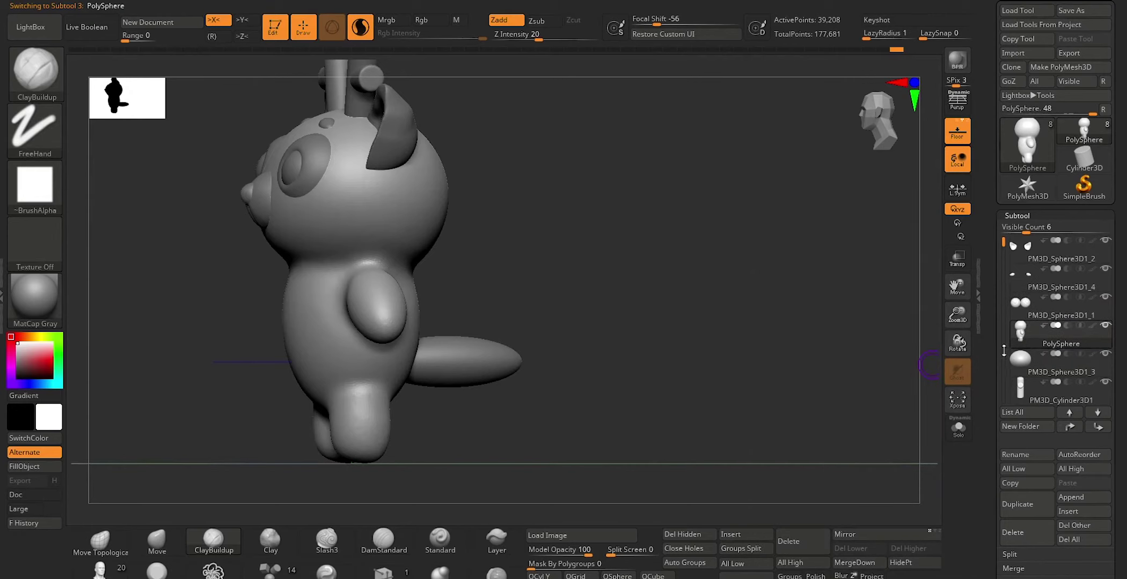
drag(1024, 394, 1019, 325)
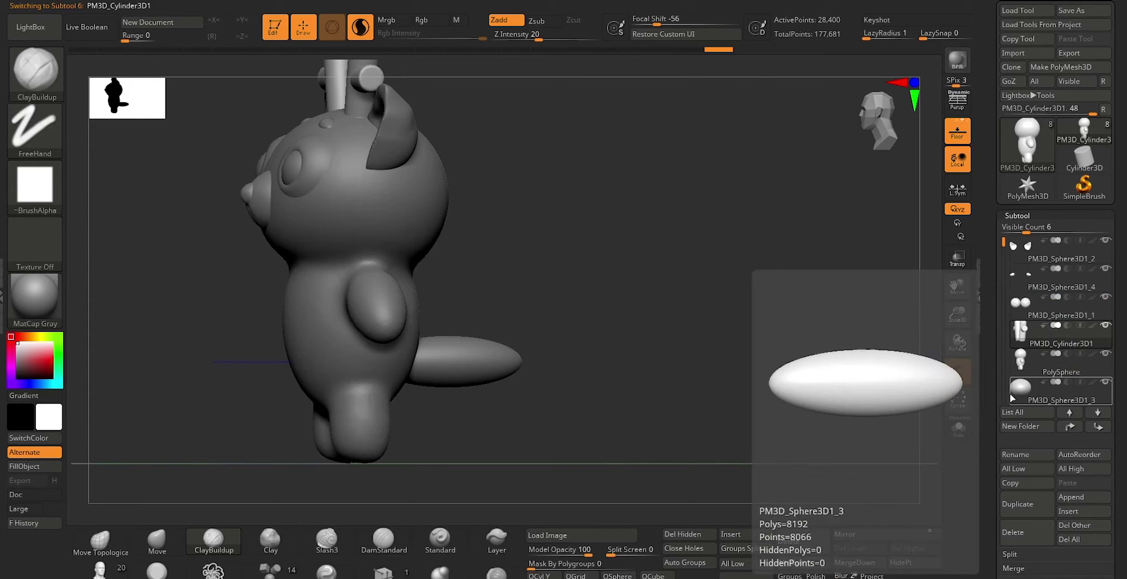
drag(1001, 242, 1004, 346)
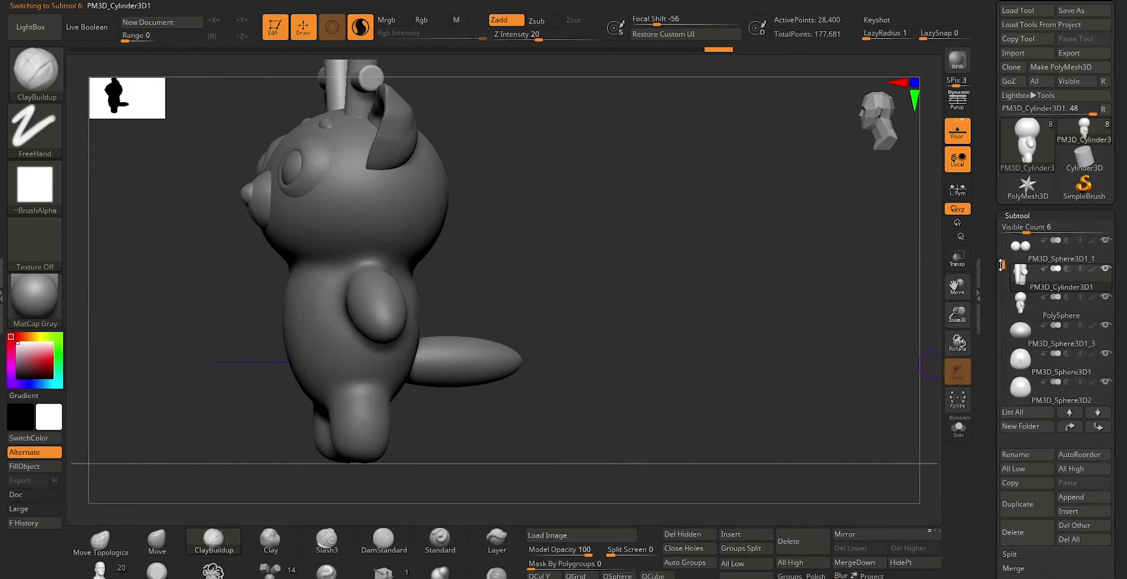
click(1022, 311)
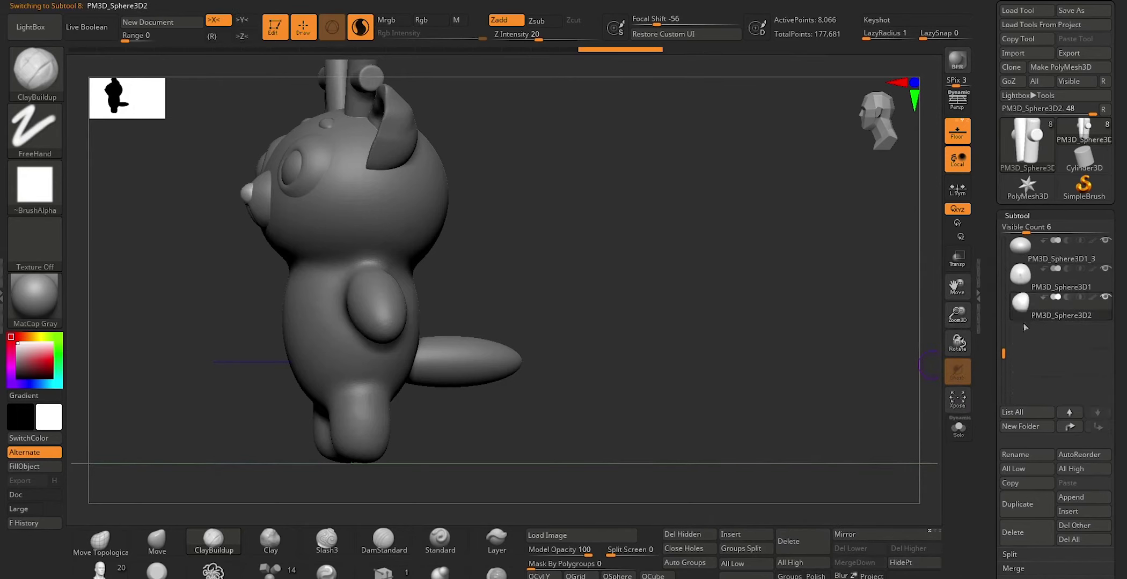
mouse_move(747, 388)
mouse_down()
mouse_move(601, 386)
mouse_move(646, 386)
mouse_up()
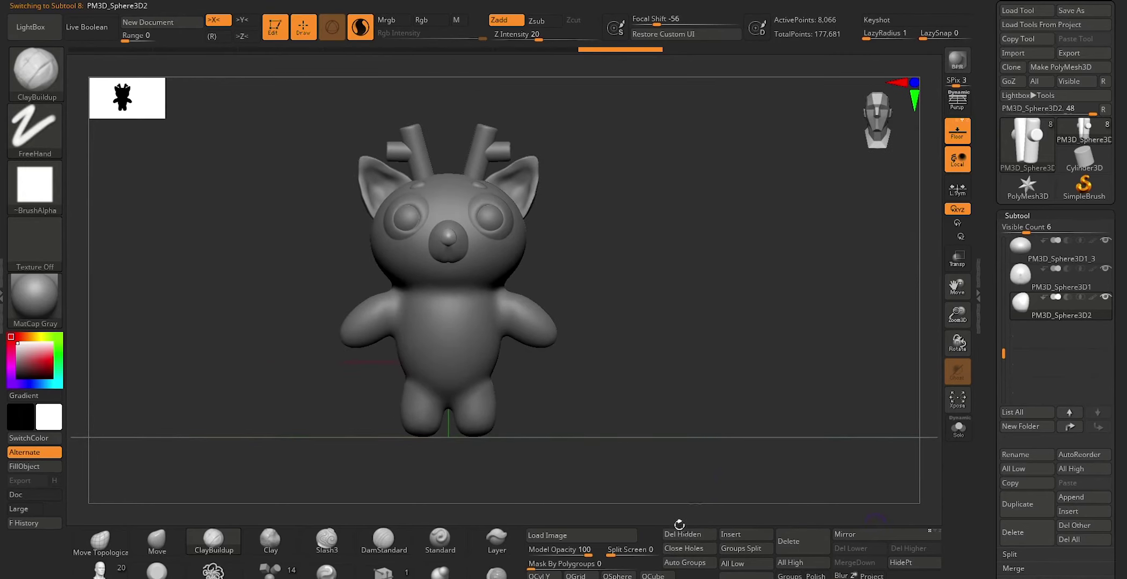
drag(1004, 338, 1004, 308)
click(1021, 276)
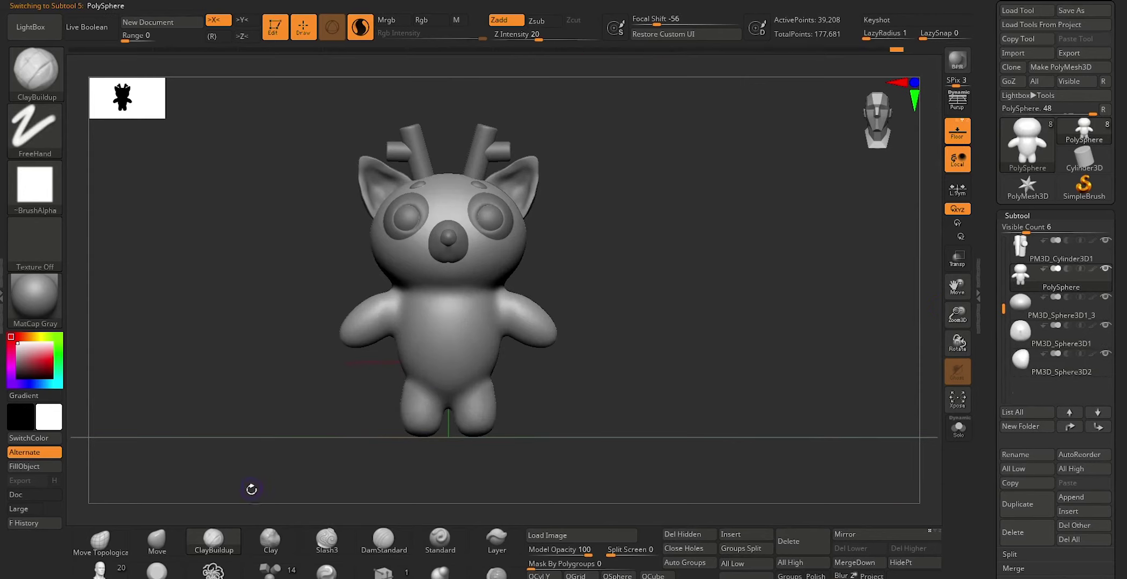
Lasso-mask the bear's torso, arms and legs
key(ctrl)
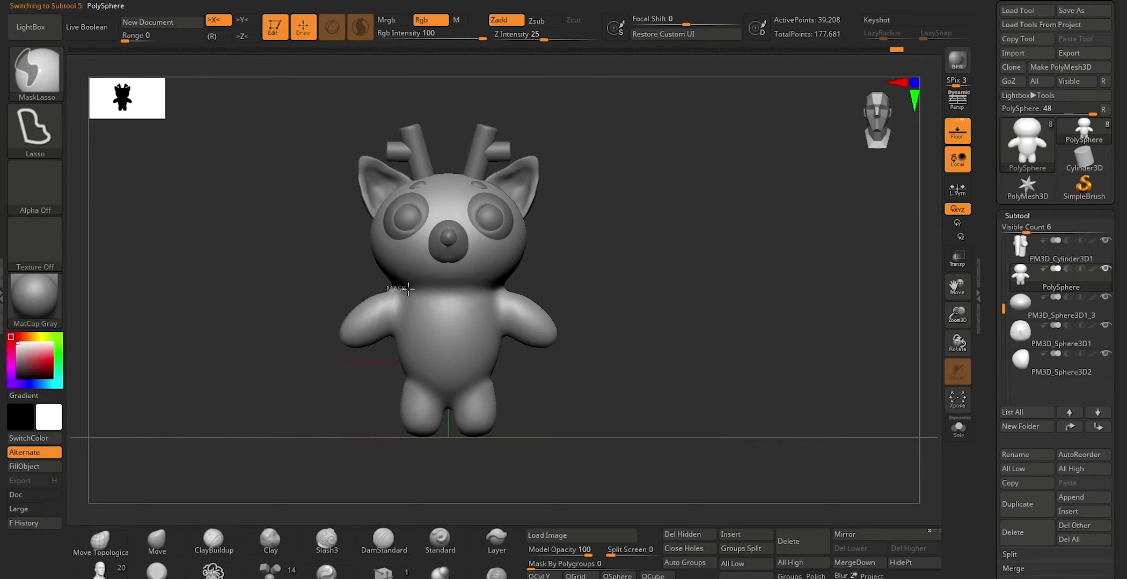
mouse_move(545, 291)
ctrl+mouse_down()
mouse_move(527, 382)
mouse_move(438, 411)
mouse_move(393, 383)
ctrl+mouse_up()
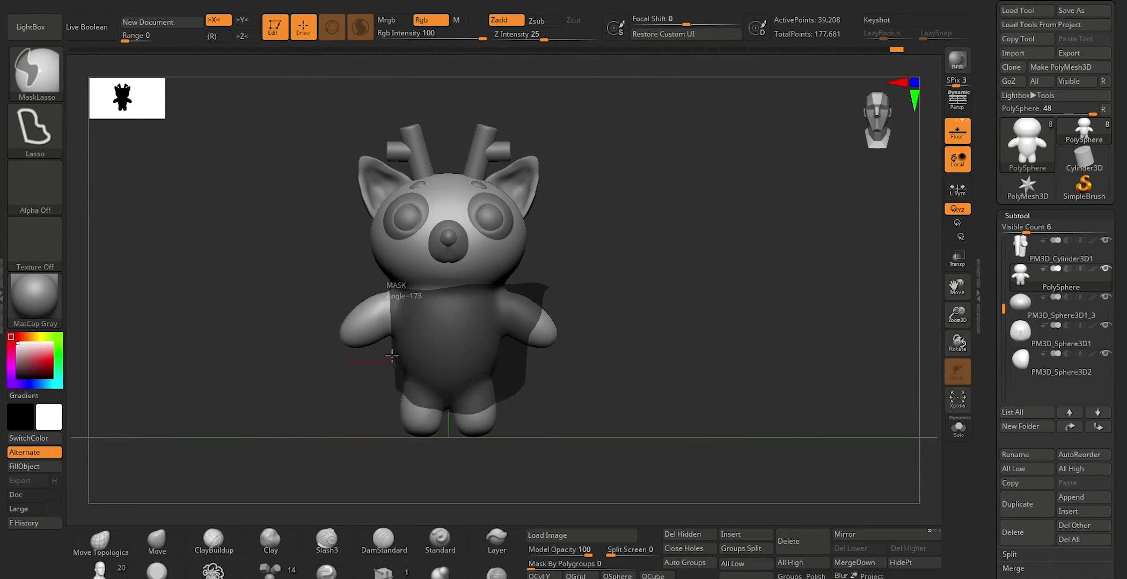
ctrl+drag(345, 284, 353, 313)
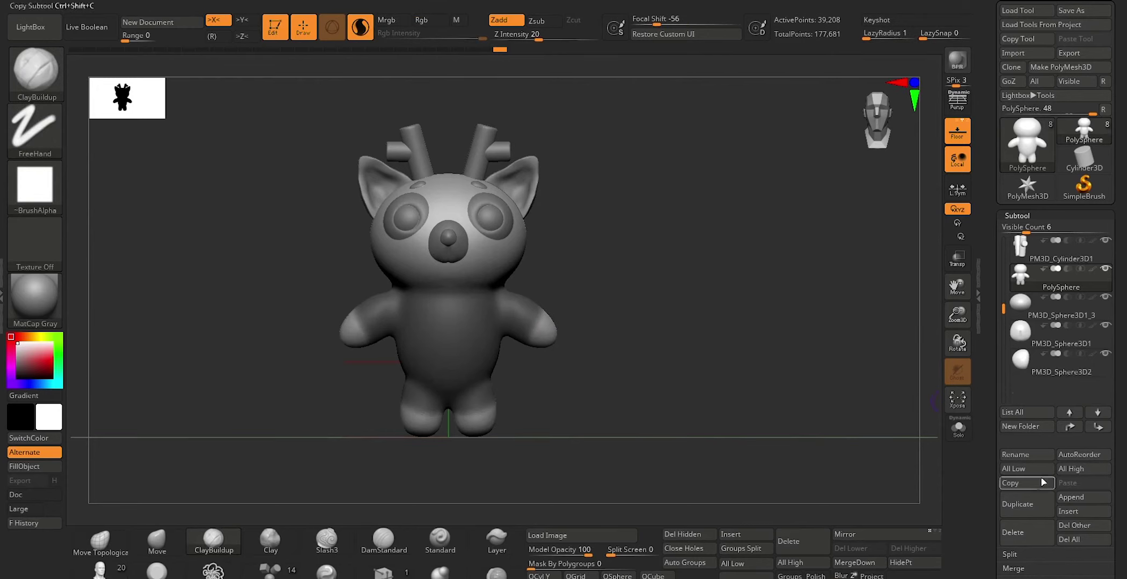
Test Project All with Colour turned off, then undo the projection
scroll(986, 536, down, 5)
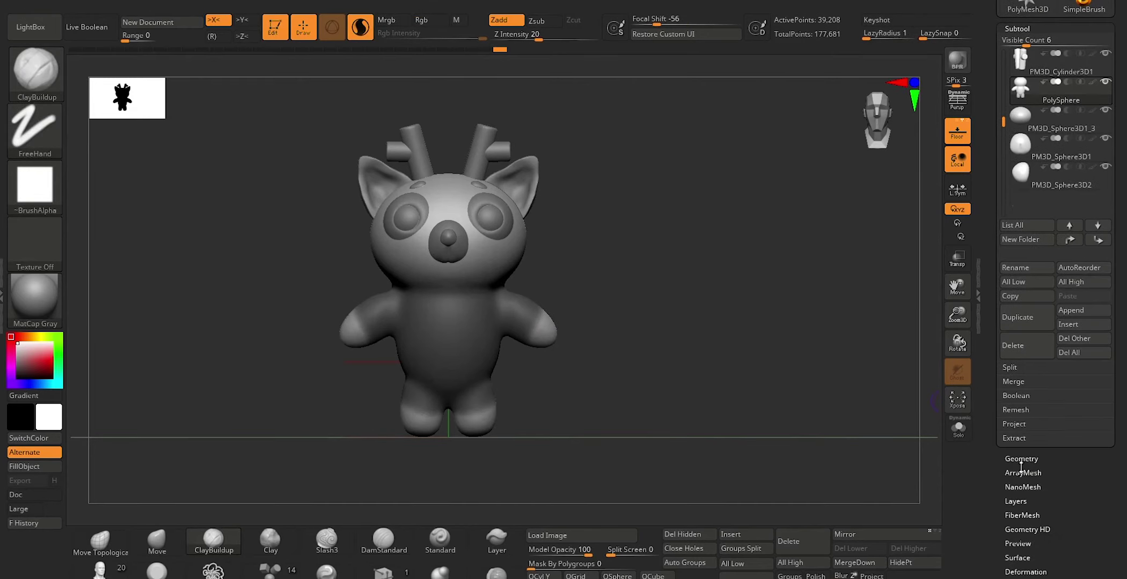
click(1033, 427)
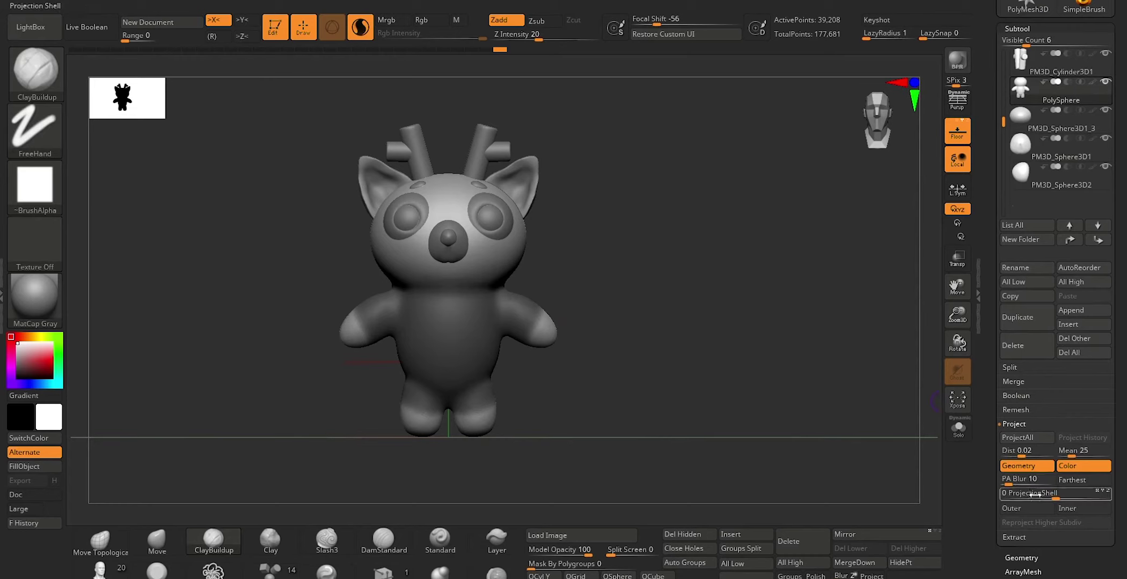
click(1022, 443)
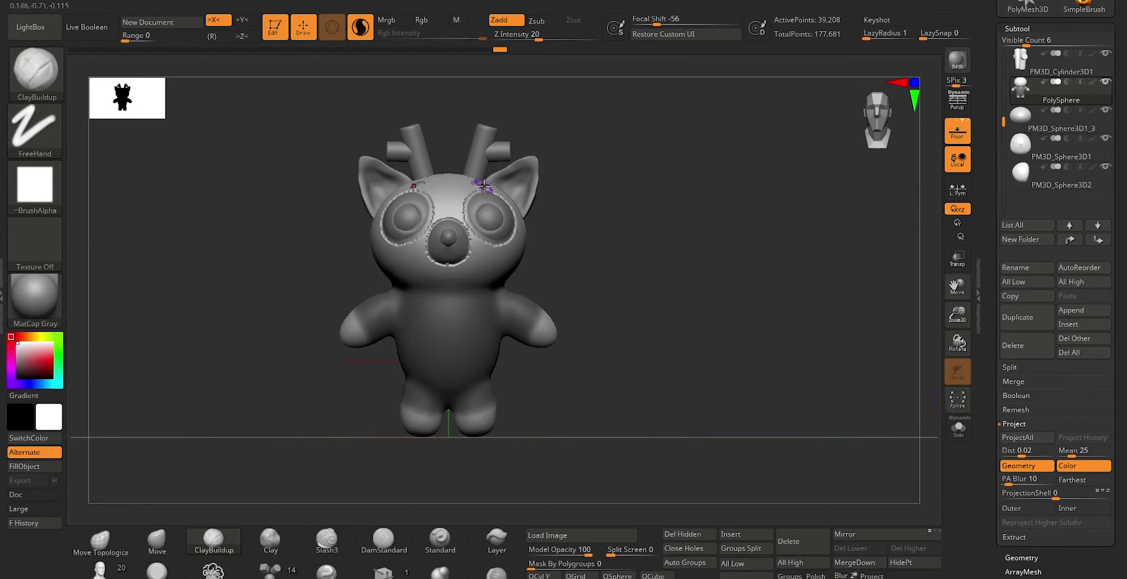
key(ctrl+z)
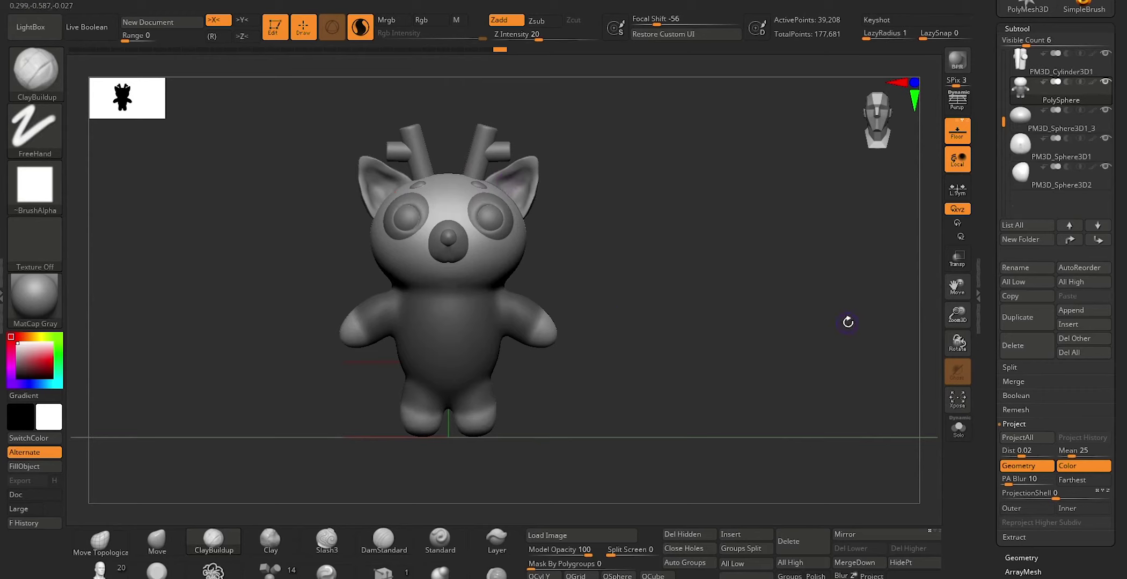
click(1082, 466)
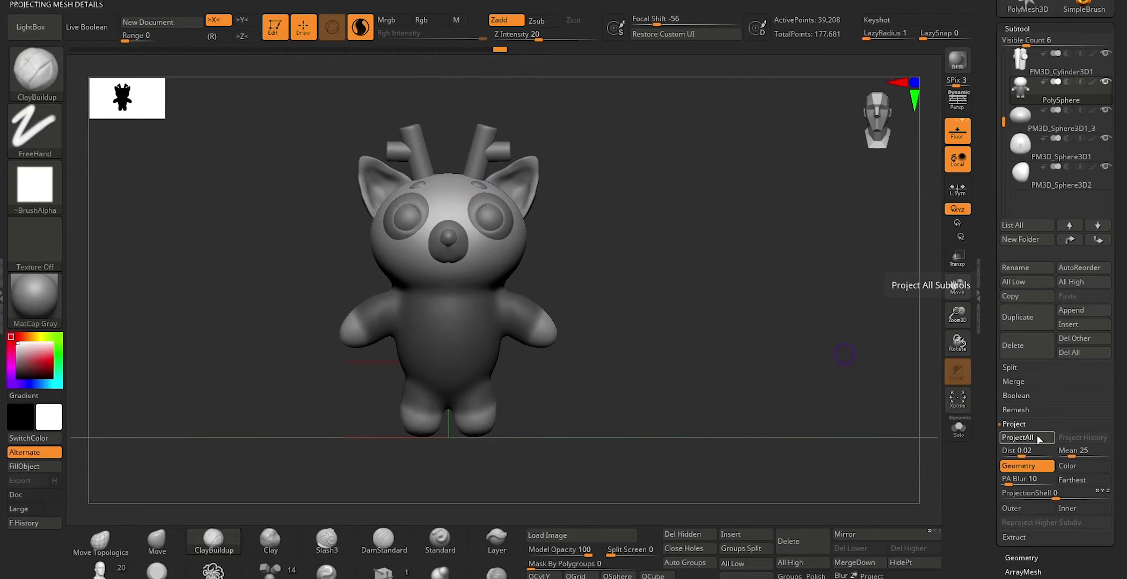
click(1037, 439)
drag(681, 250, 599, 297)
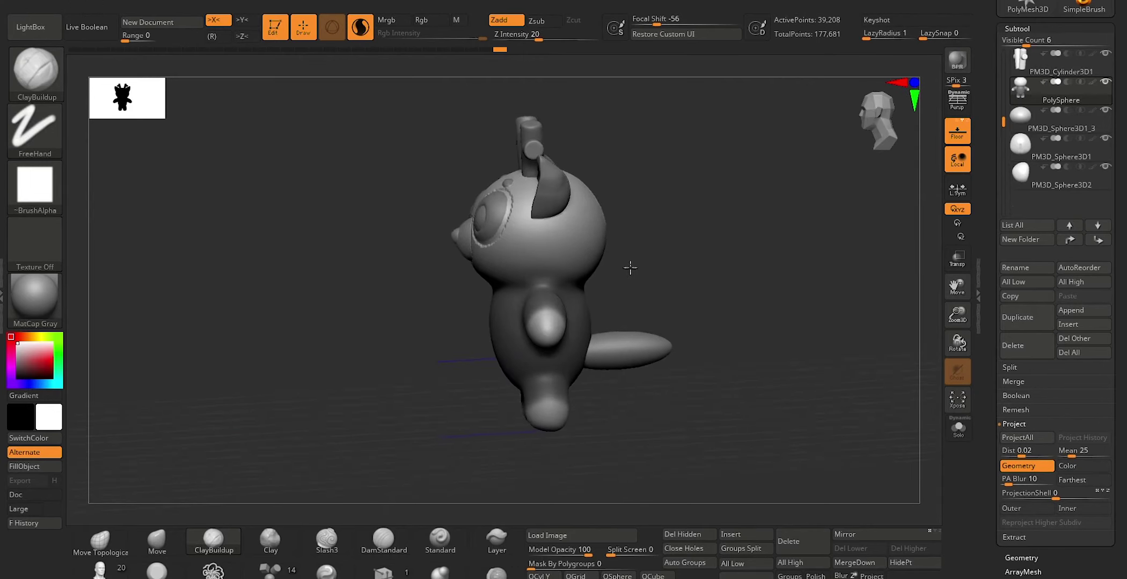
shift+drag(451, 492, 486, 486)
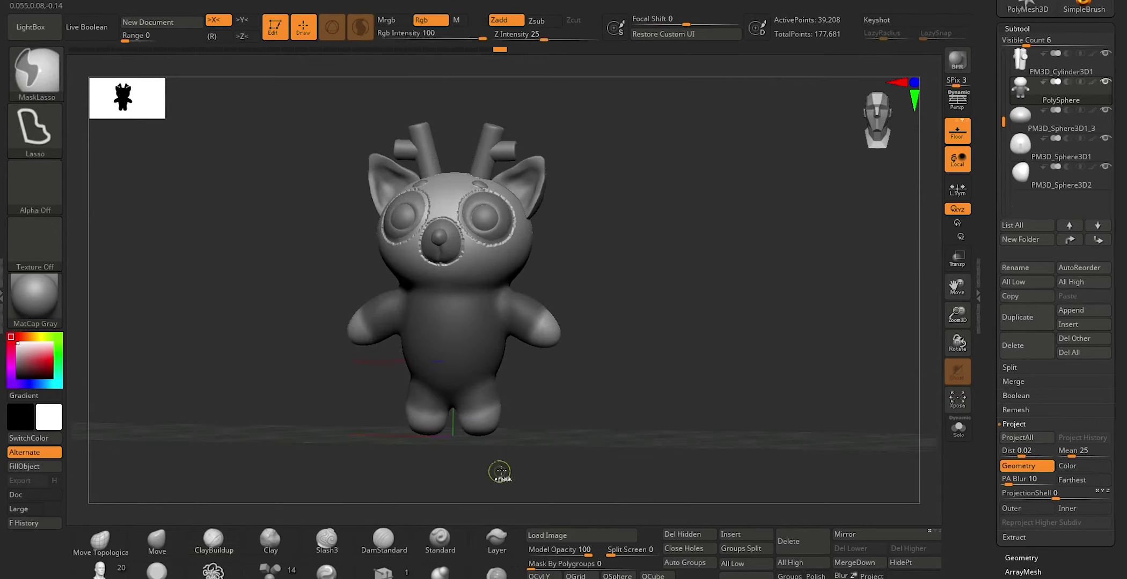
key(ctrl+z)
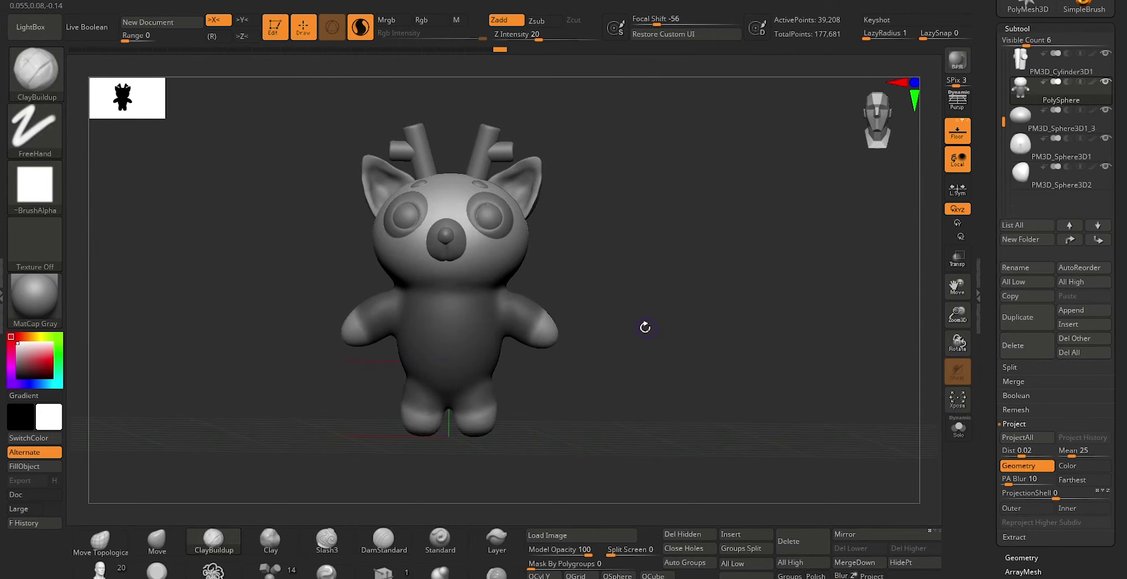
Invert the mask so the body is masked and the head left free
key(ctrl)
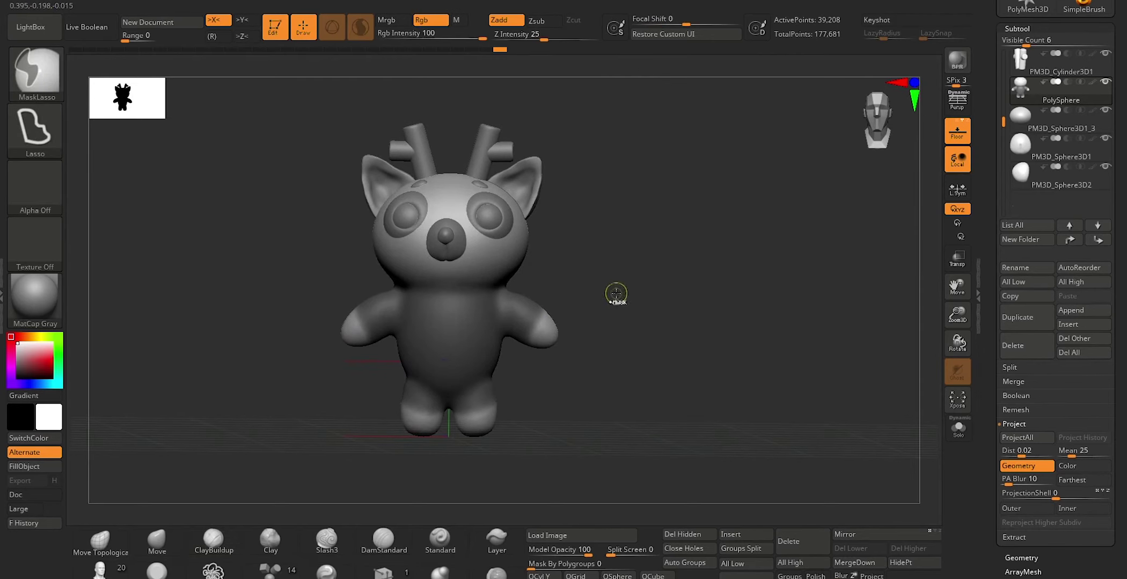
ctrl+click(616, 293)
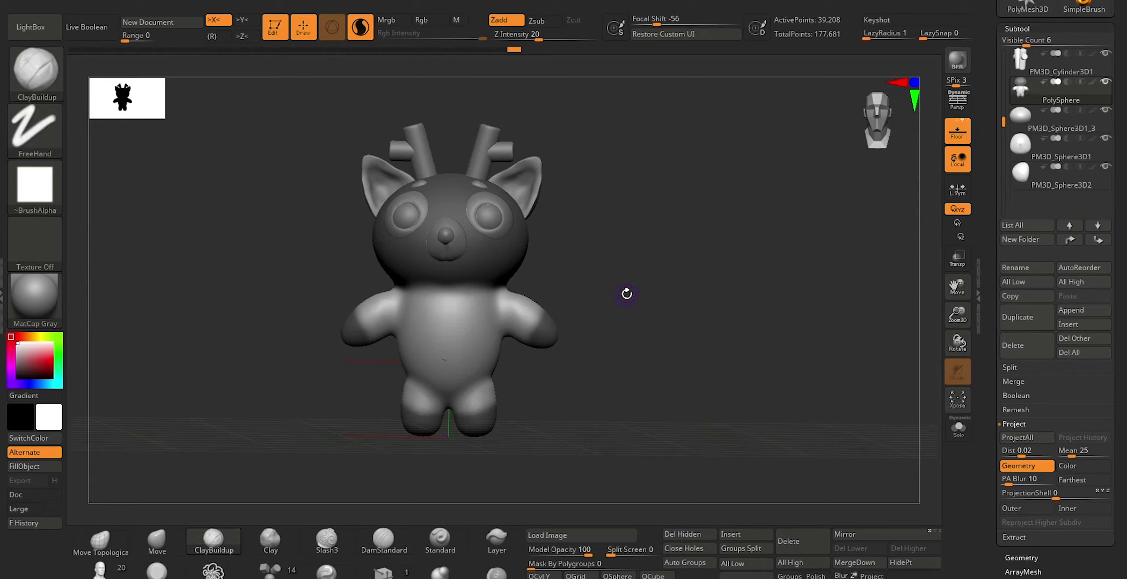
key(ctrl)
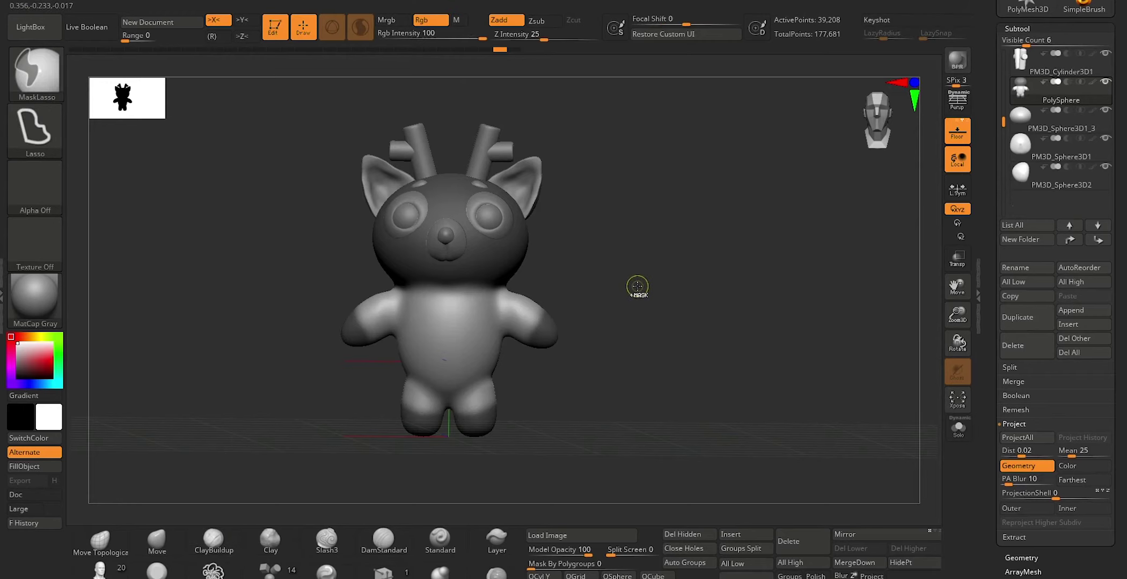
ctrl+drag(646, 279, 641, 279)
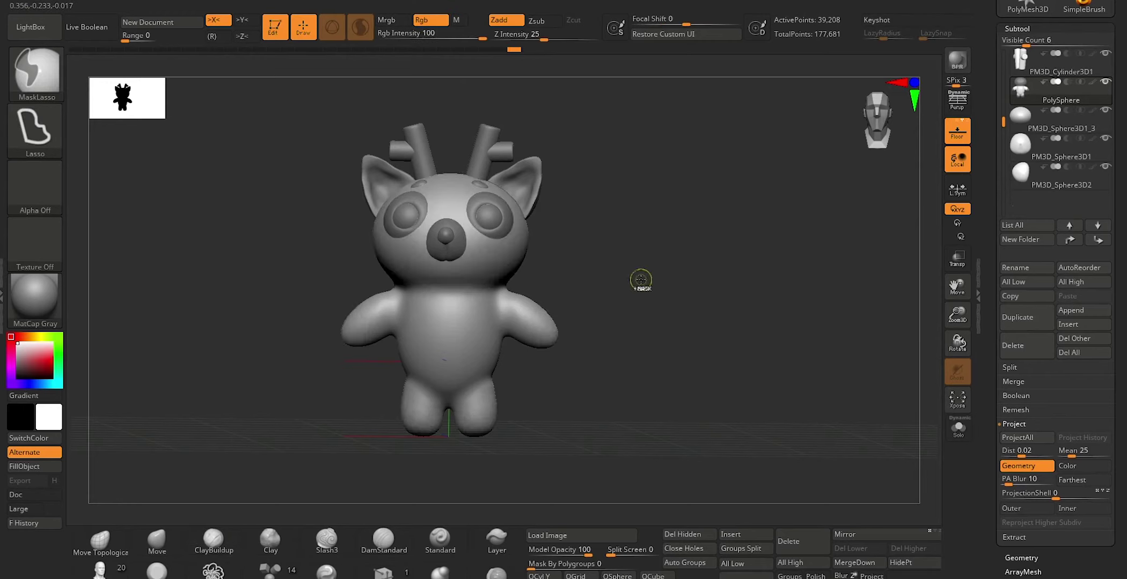
ctrl+click(649, 277)
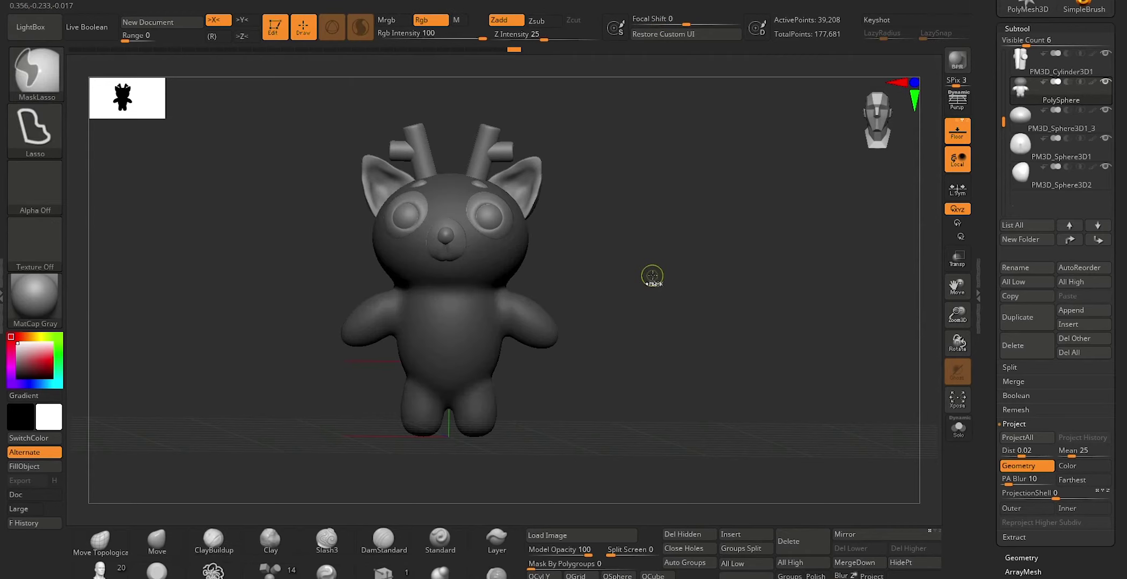
ctrl+click(652, 276)
key(ctrl+z)
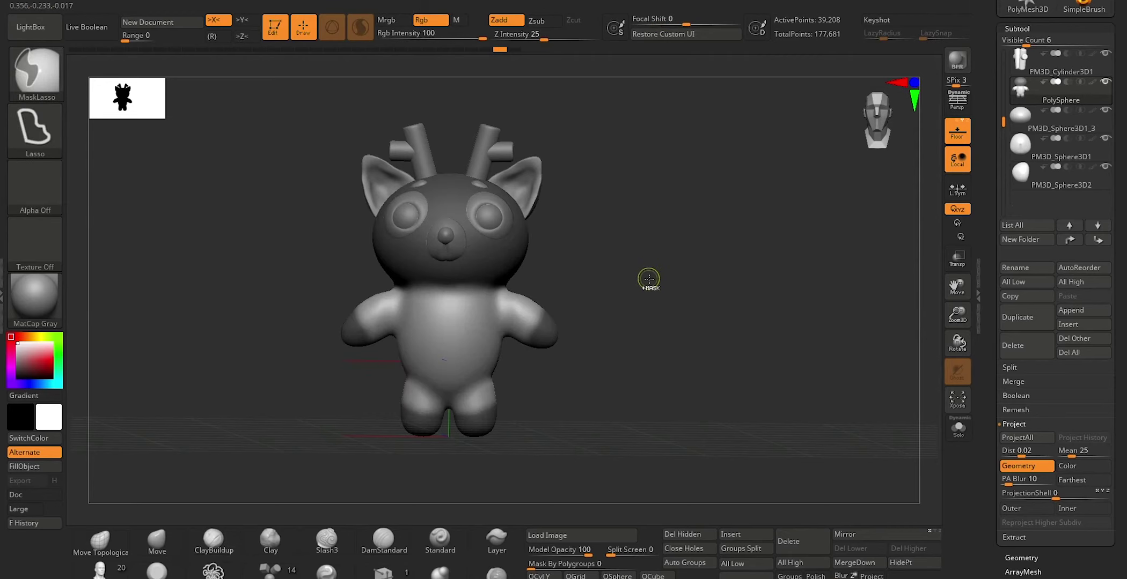
ctrl+click(650, 277)
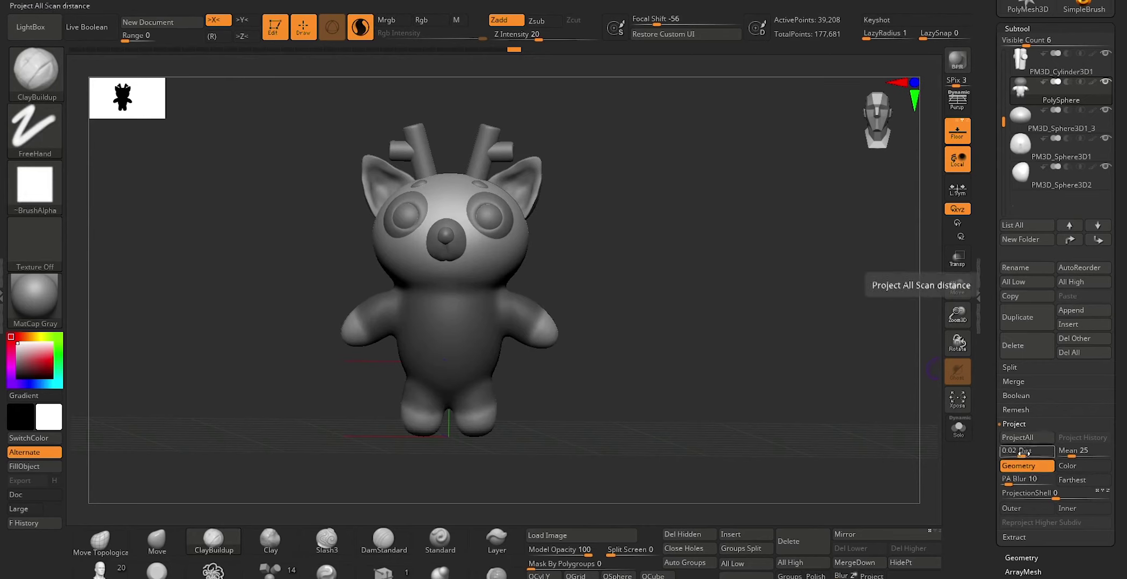
Extract the masked body into a 0.02-thick Extract1 shirt shell and return to Draw mode
click(1014, 537)
click(1025, 461)
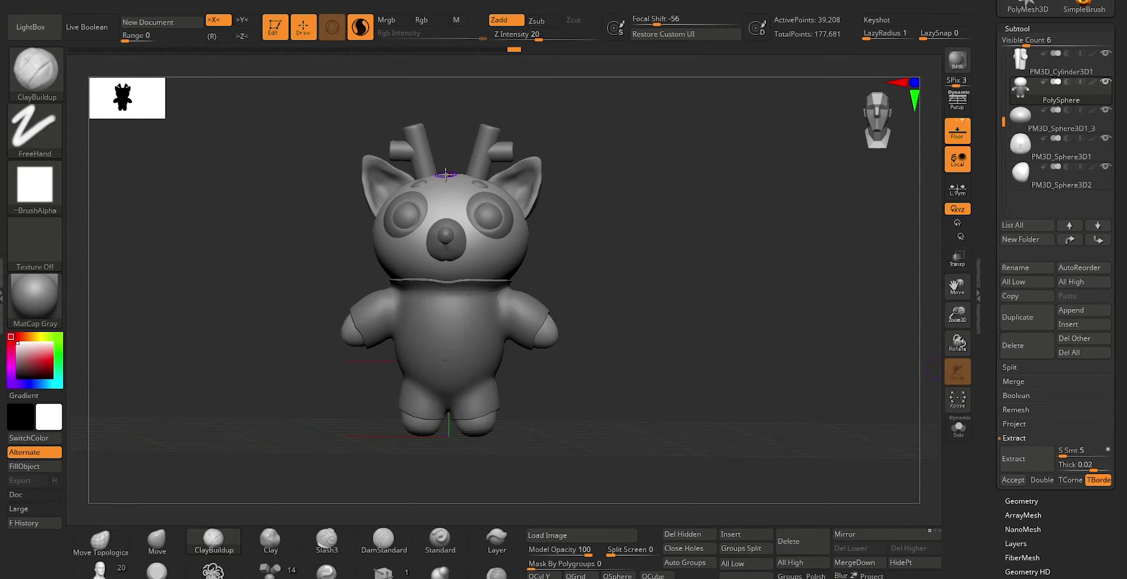
click(1013, 480)
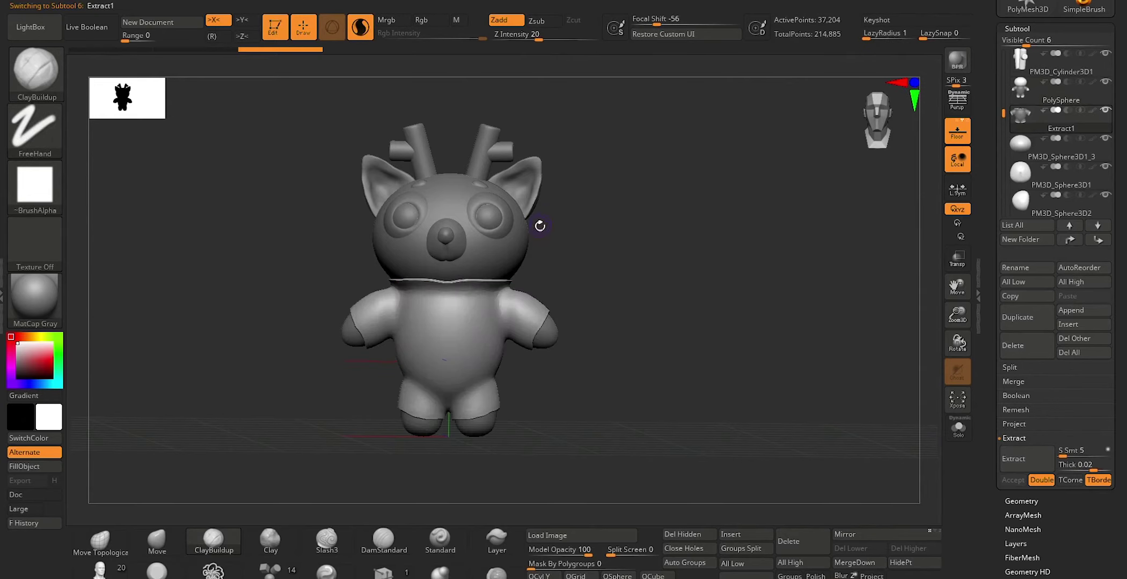
scroll(649, 245, up, 3)
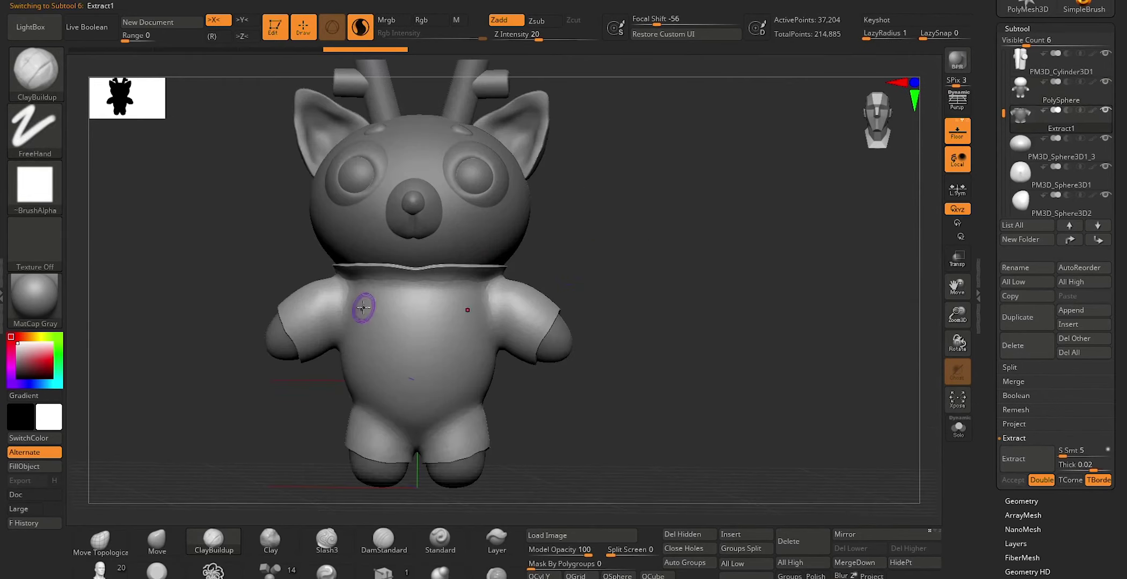
key(w)
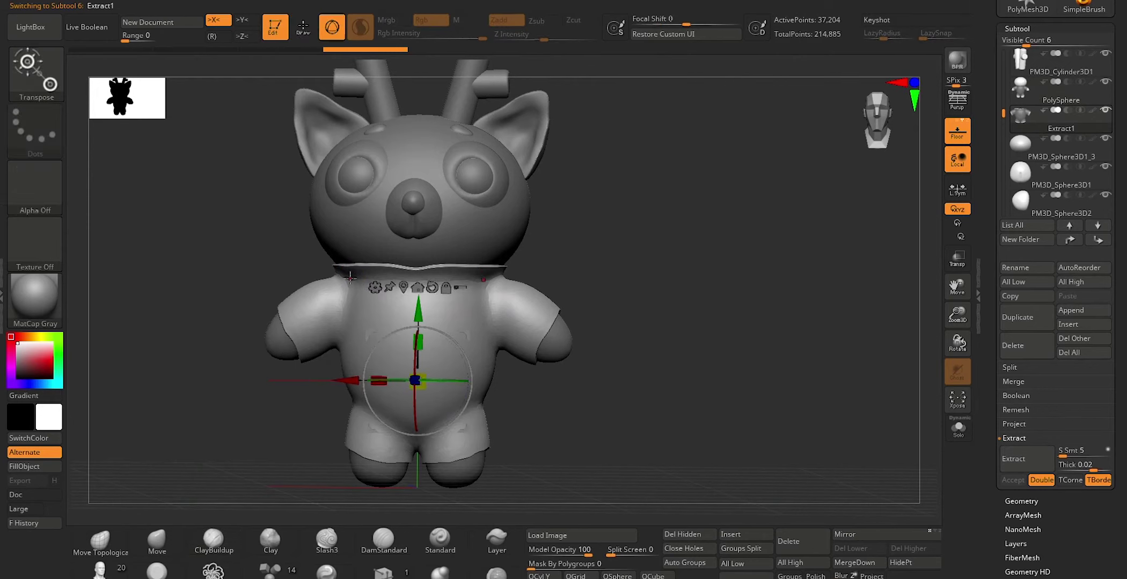
key(q)
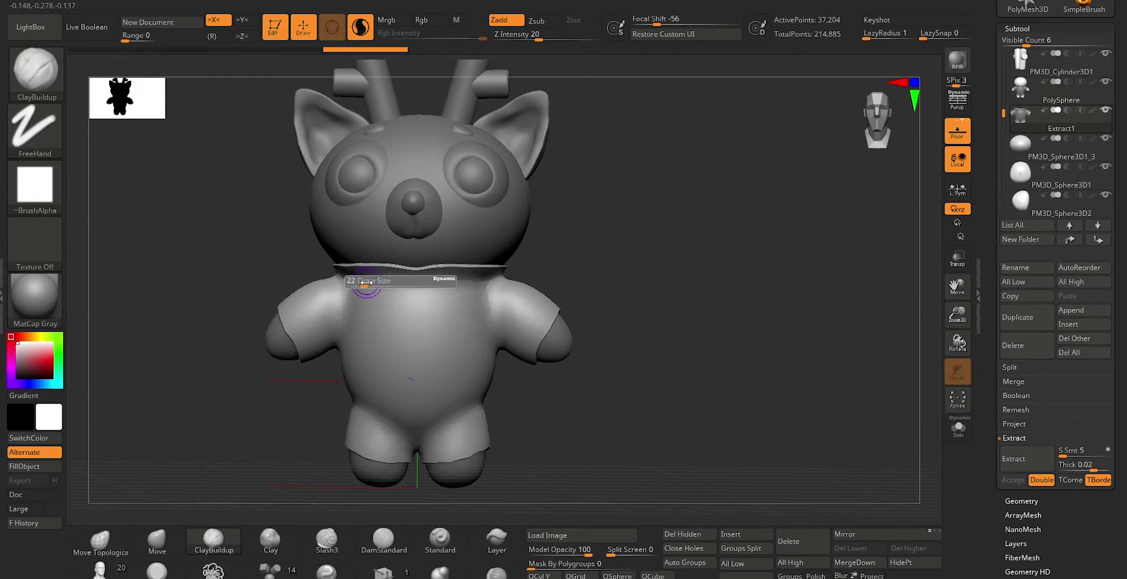
Shift-smooth the shirt's neck band, sleeve and hem seams on the front and back
key(shift)
mouse_move(339, 264)
shift+mouse_down()
mouse_move(357, 242)
mouse_move(292, 343)
shift+mouse_up()
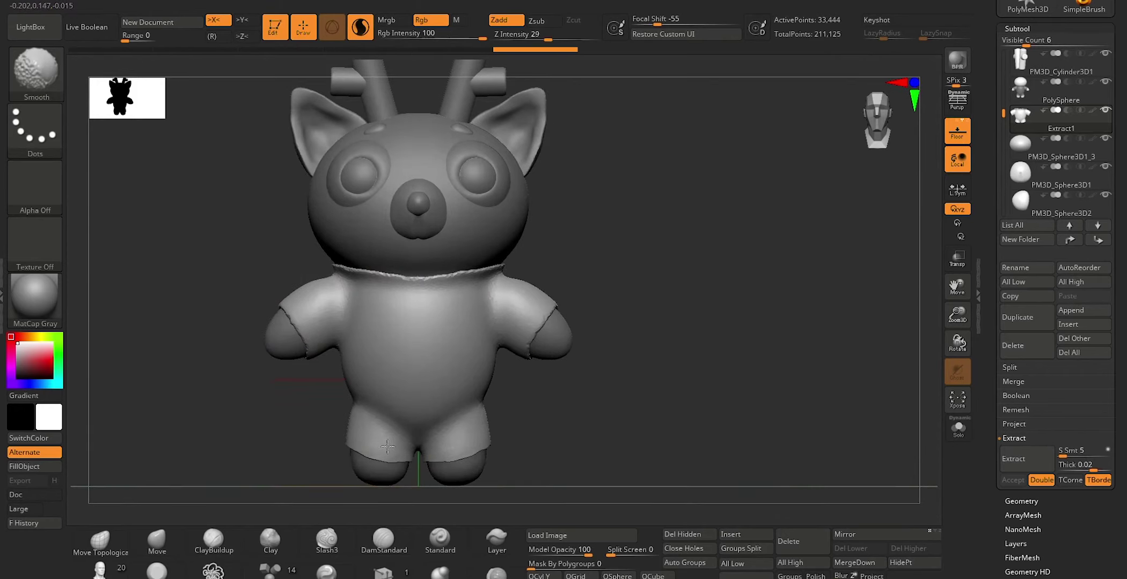
mouse_move(349, 445)
shift+mouse_down()
mouse_move(392, 462)
mouse_move(581, 433)
mouse_move(415, 456)
shift+mouse_up()
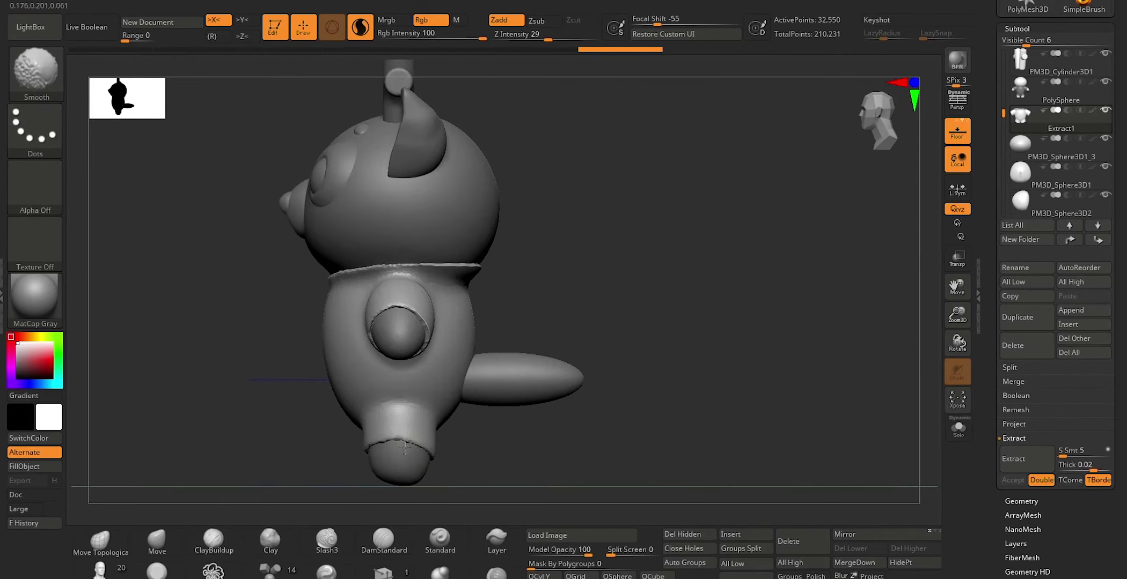
drag(485, 453, 332, 316)
shift+drag(355, 349, 365, 332)
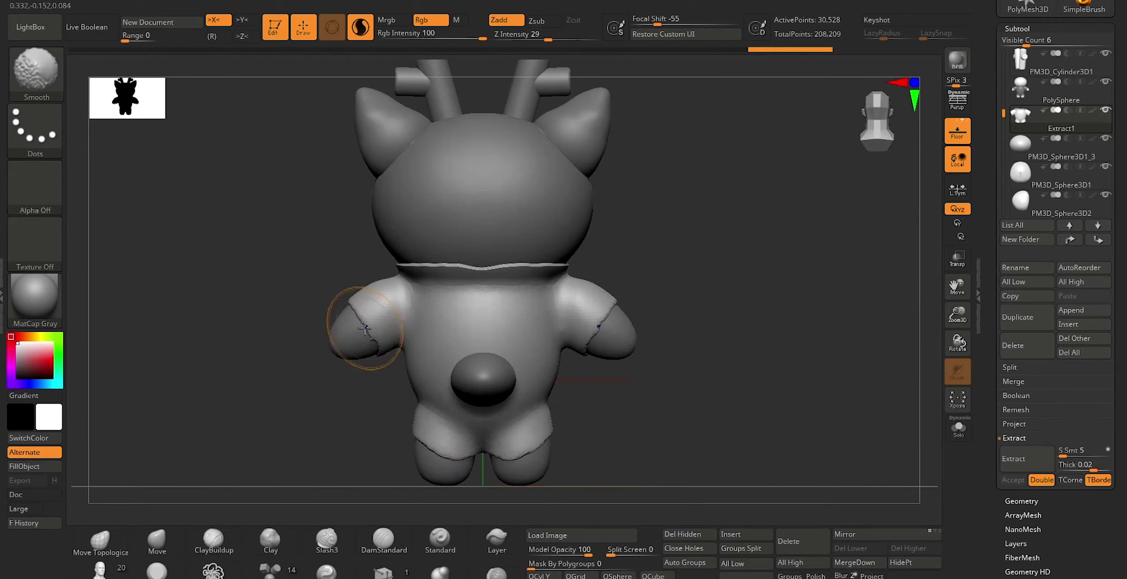
mouse_move(407, 260)
shift+mouse_down()
mouse_move(438, 258)
mouse_move(400, 251)
shift+mouse_up()
shift+drag(370, 354, 352, 292)
mouse_move(345, 410)
mouse_down()
mouse_move(420, 448)
mouse_move(533, 382)
mouse_up()
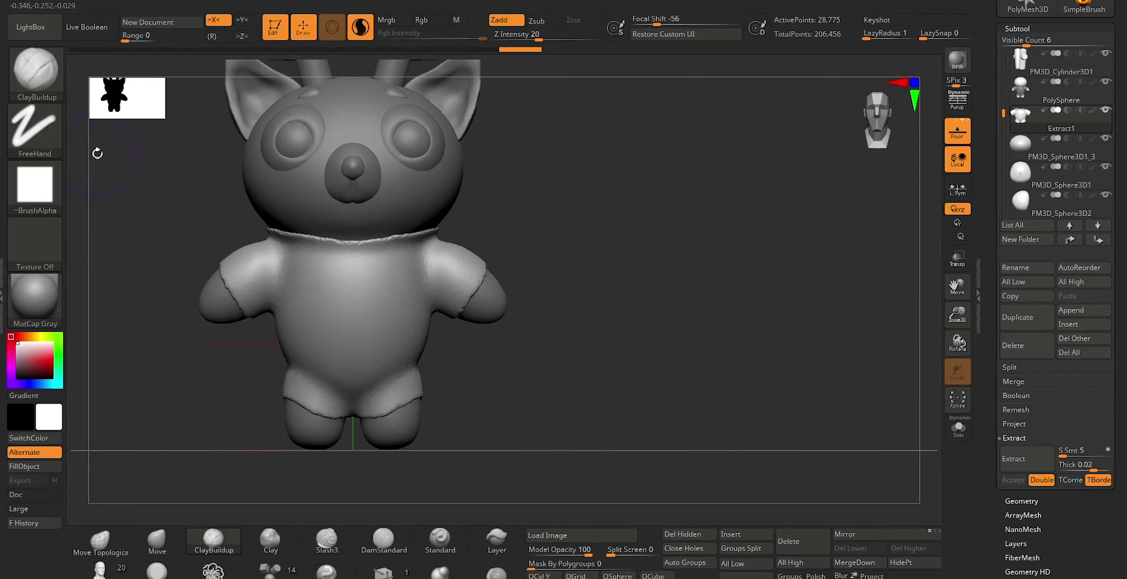
Pick the TrimRect brush and trim the shirt straight across below the waist
ctrl+click(57, 94)
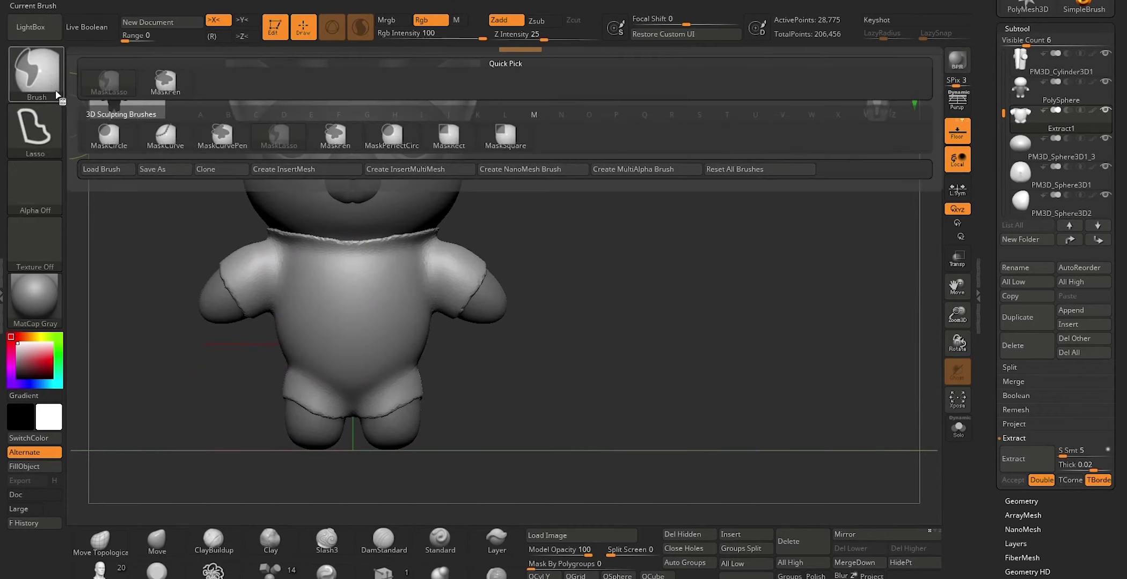
click(52, 81)
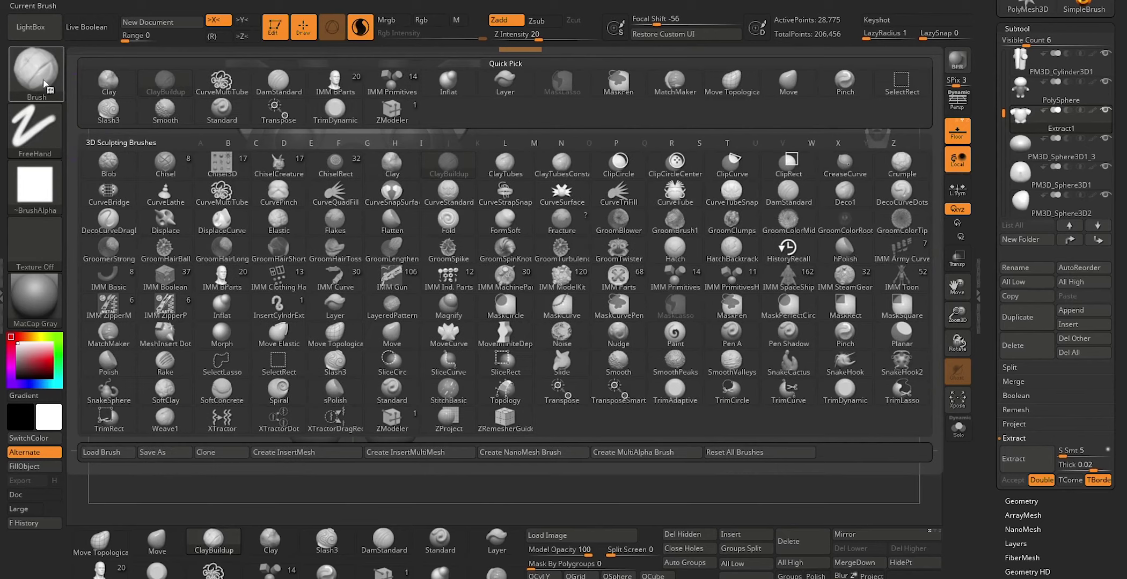
click(112, 421)
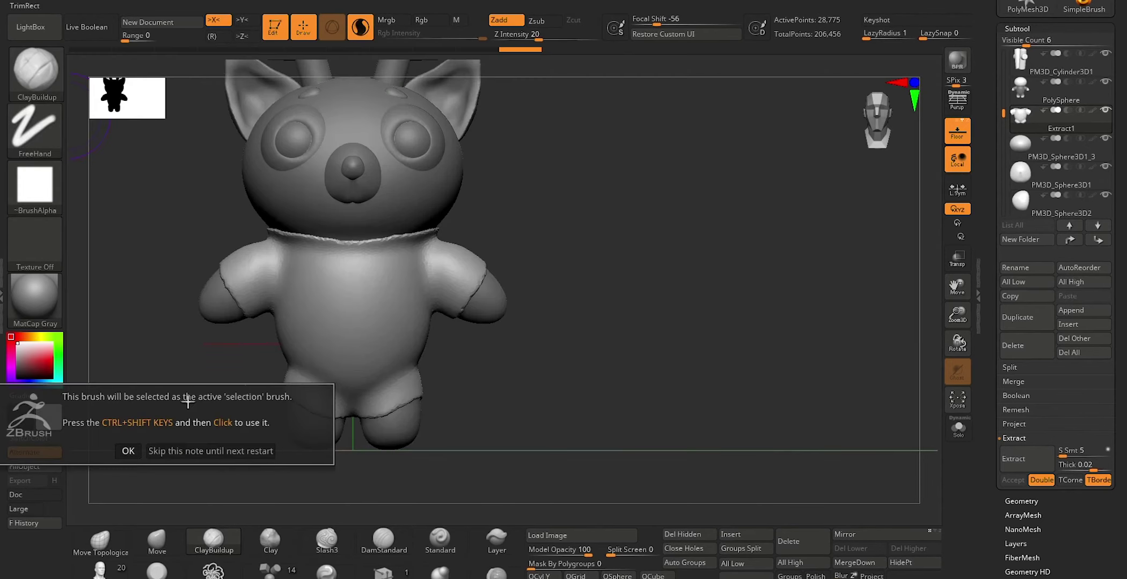
click(144, 451)
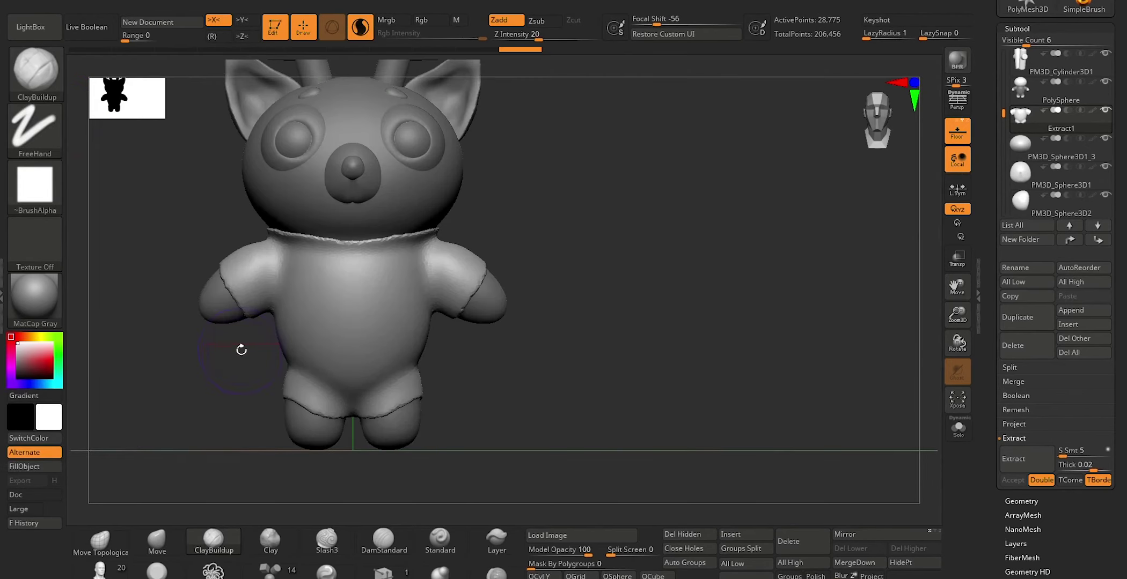
mouse_move(244, 351)
mouse_down()
mouse_move(234, 365)
mouse_move(241, 358)
mouse_up()
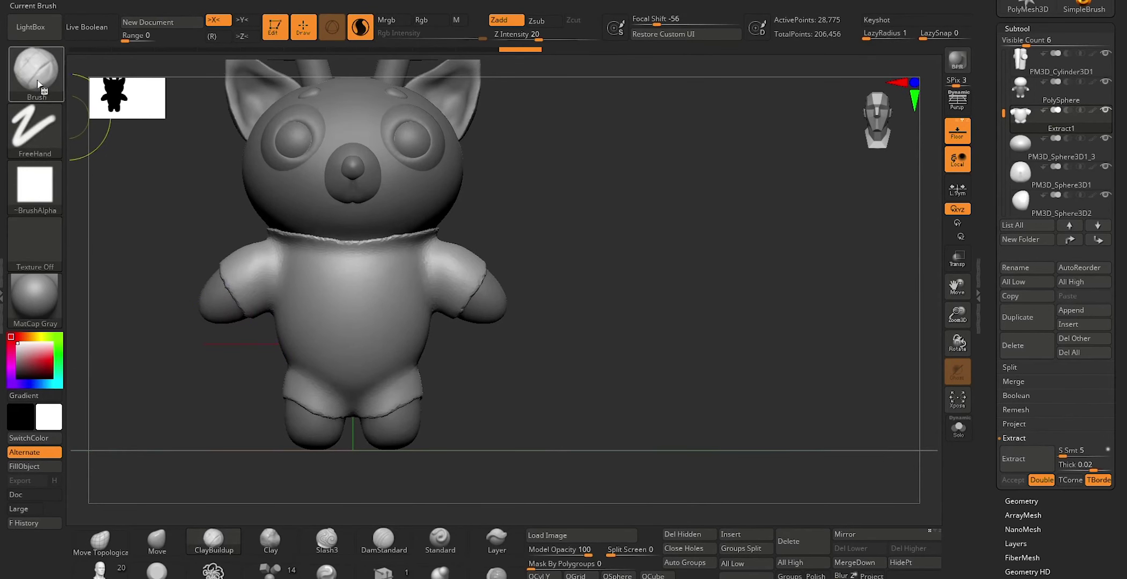
click(35, 70)
click(117, 424)
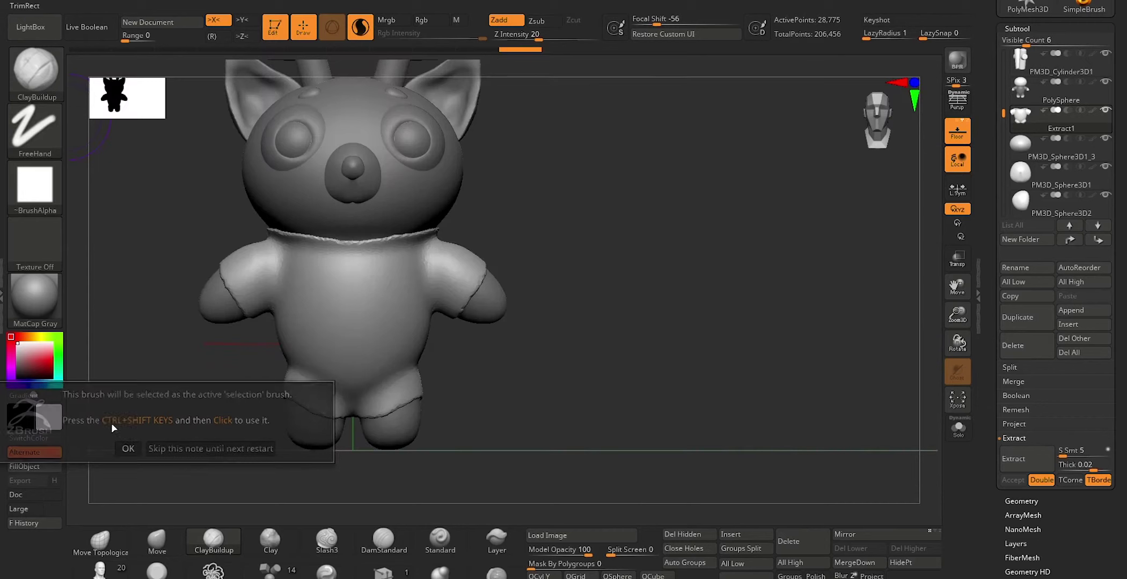
click(128, 450)
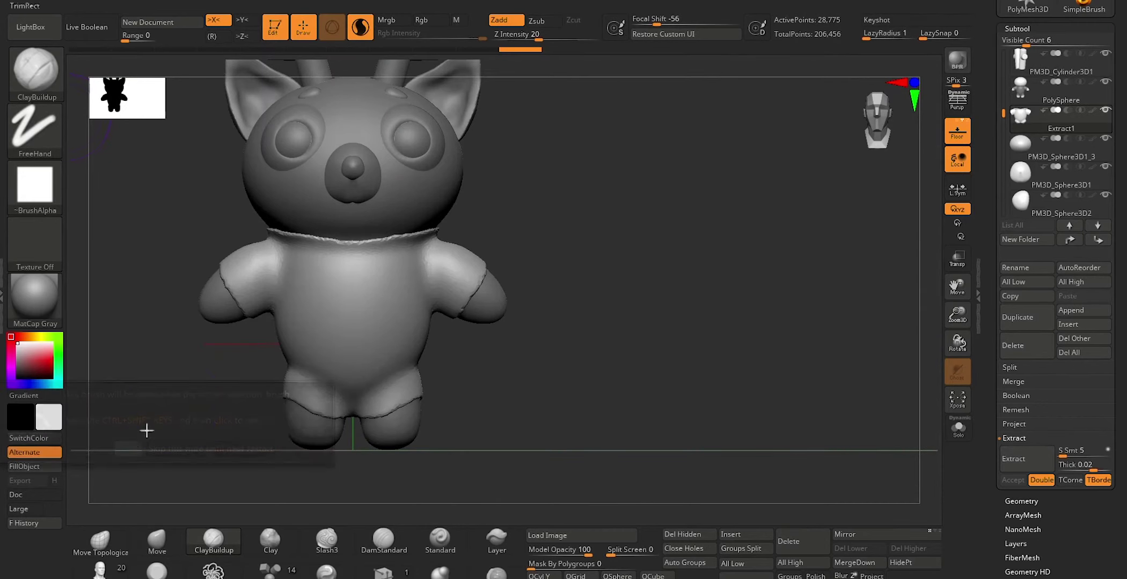
key(ctrl+shift)
ctrl+shift+drag(239, 349, 501, 472)
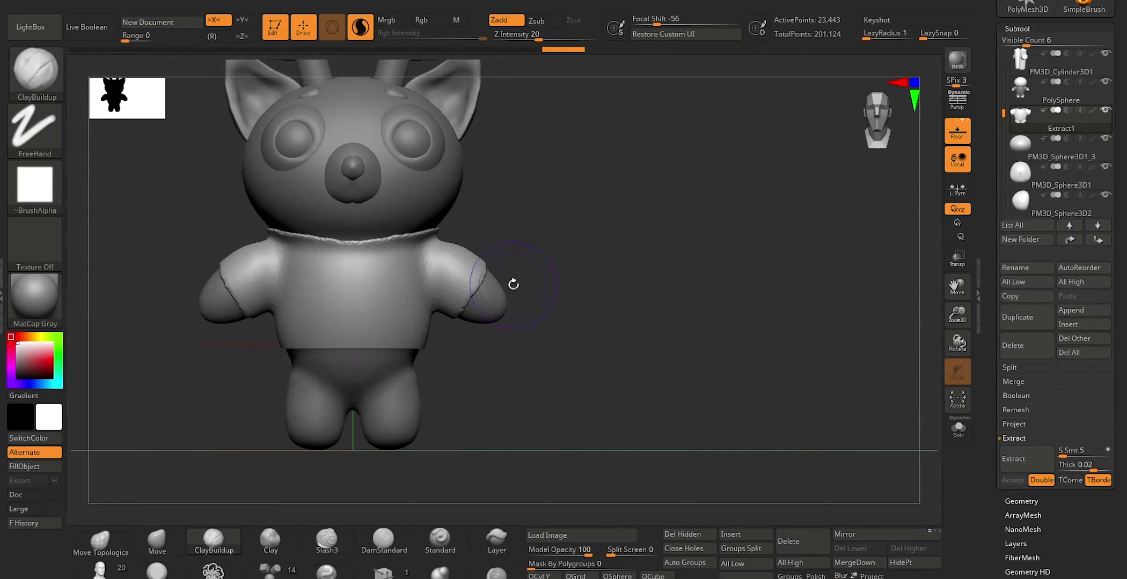
drag(529, 374, 561, 384)
Try a rectangular sleeve trim, then switch to TrimCurve and test slices, undoing them
key(ctrl+shift)
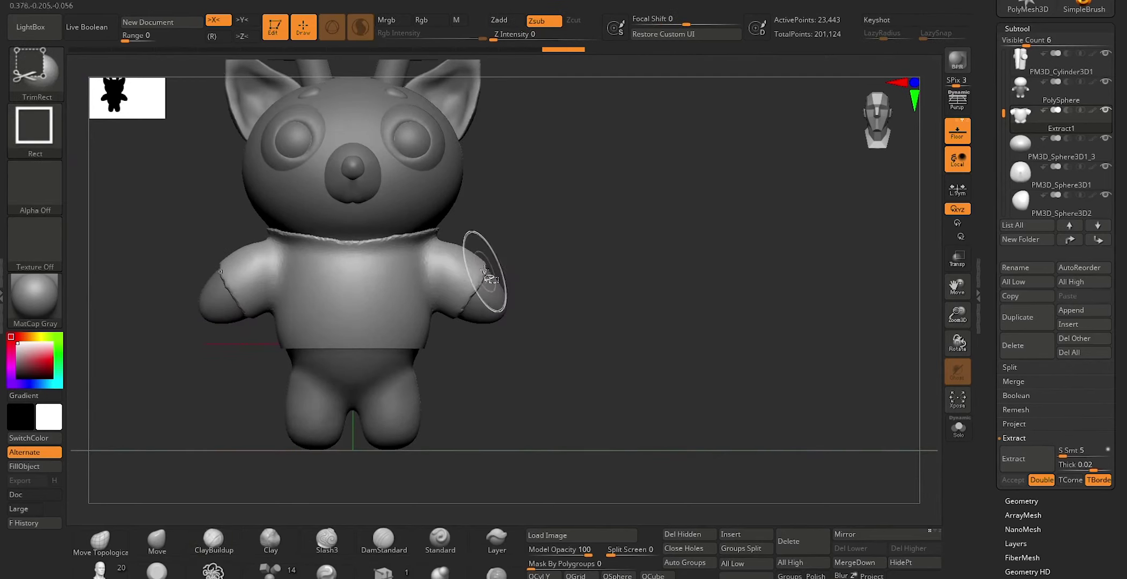
ctrl+shift+drag(494, 240, 448, 332)
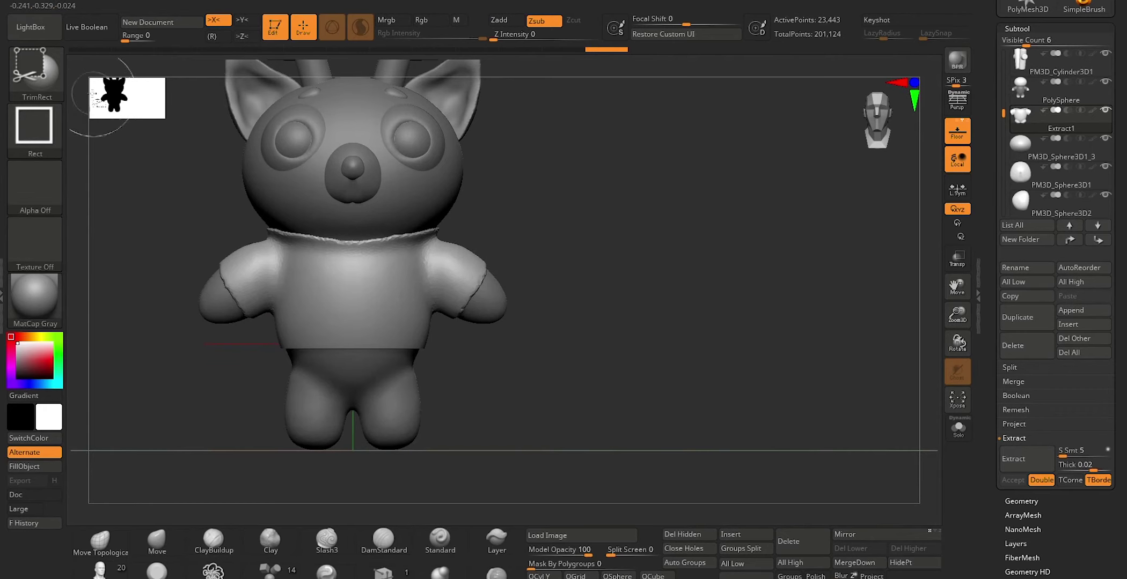
click(48, 91)
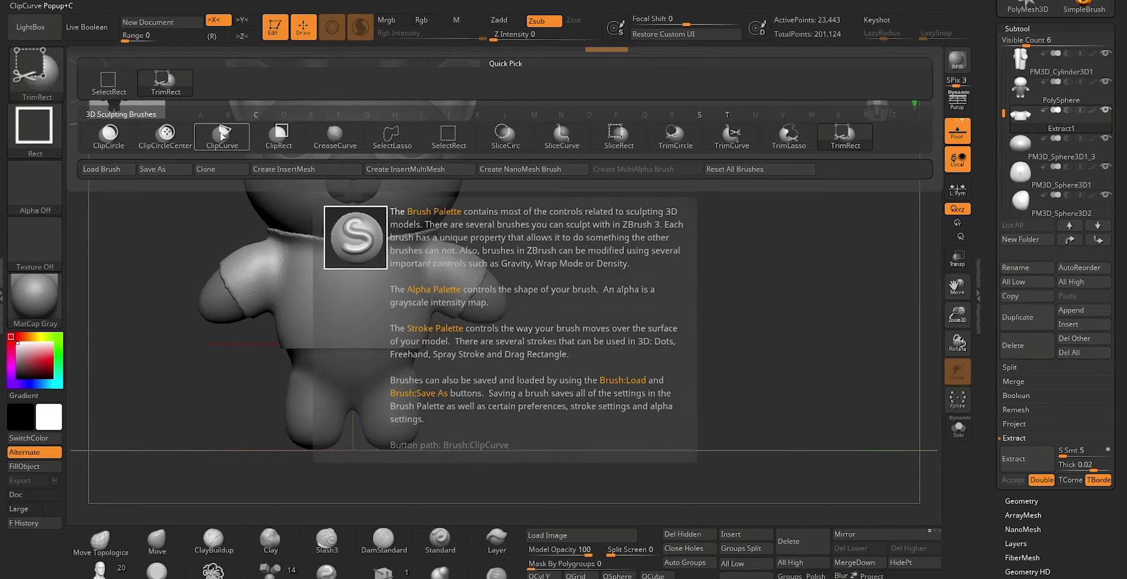
click(222, 141)
click(731, 137)
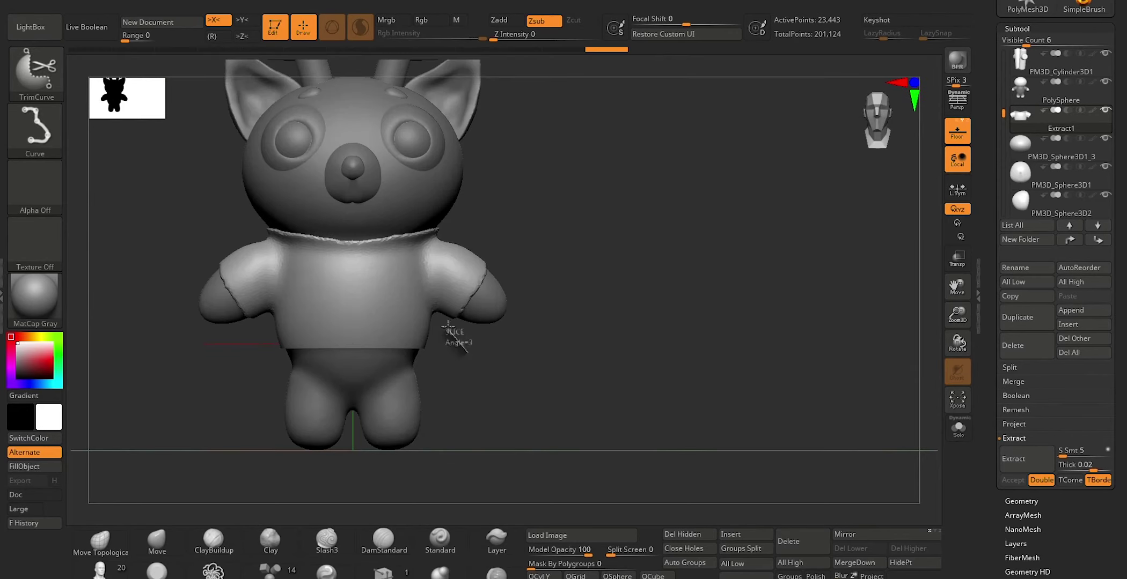
mouse_move(444, 314)
ctrl+shift+mouse_down()
mouse_move(511, 294)
mouse_move(440, 333)
ctrl+shift+mouse_up()
ctrl+shift+drag(245, 226, 354, 251)
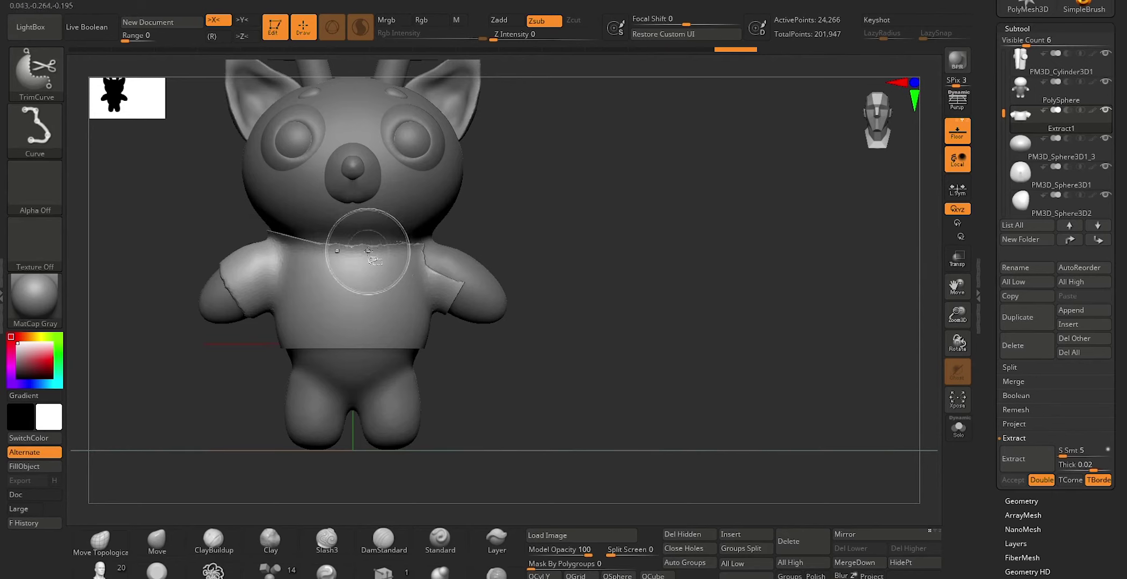
key(ctrl+z)
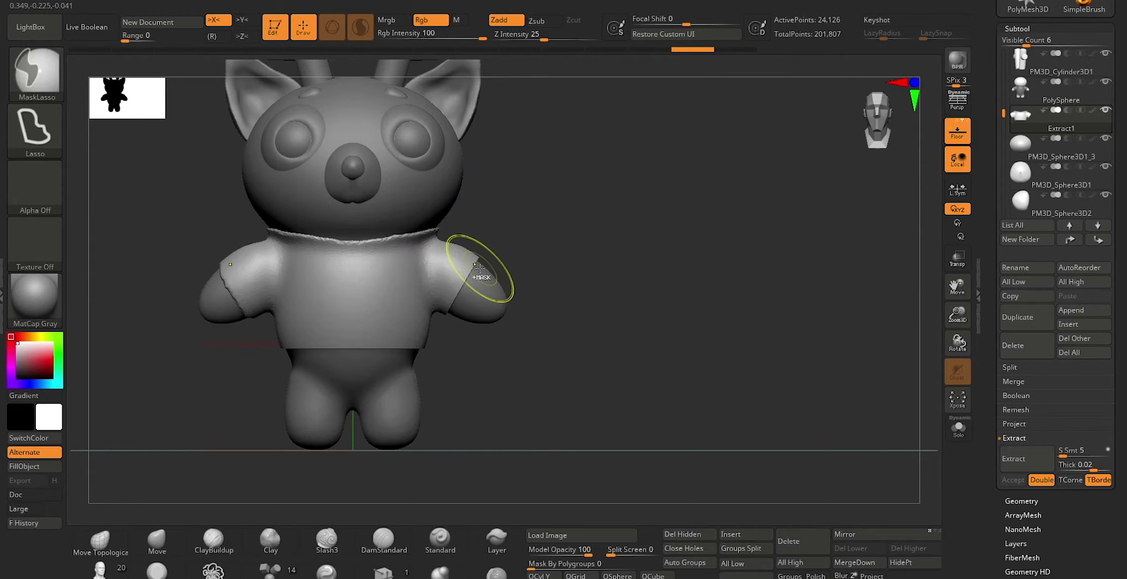
key(ctrl+z)
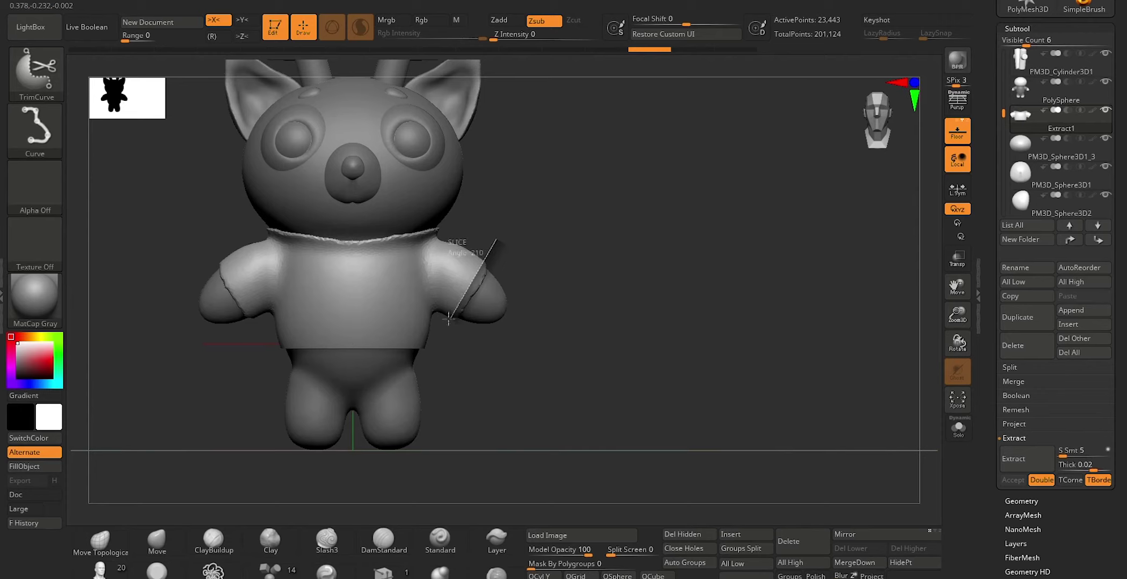
Cut both sleeves at an angle near the shoulders, reverting a bad cut, and trim the collar
drag(446, 325, 443, 326)
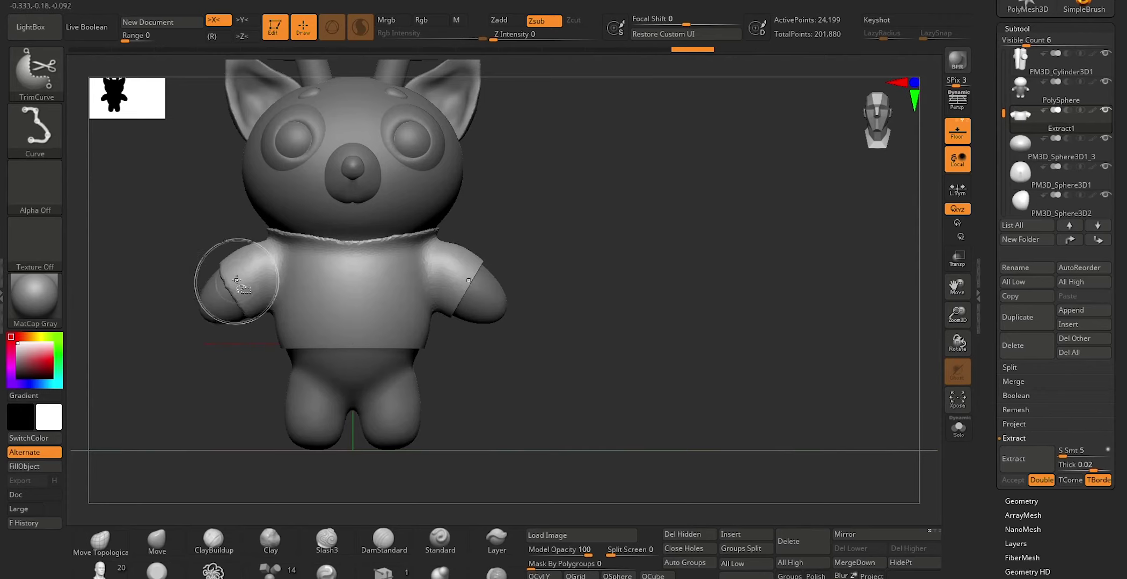
drag(230, 268, 266, 322)
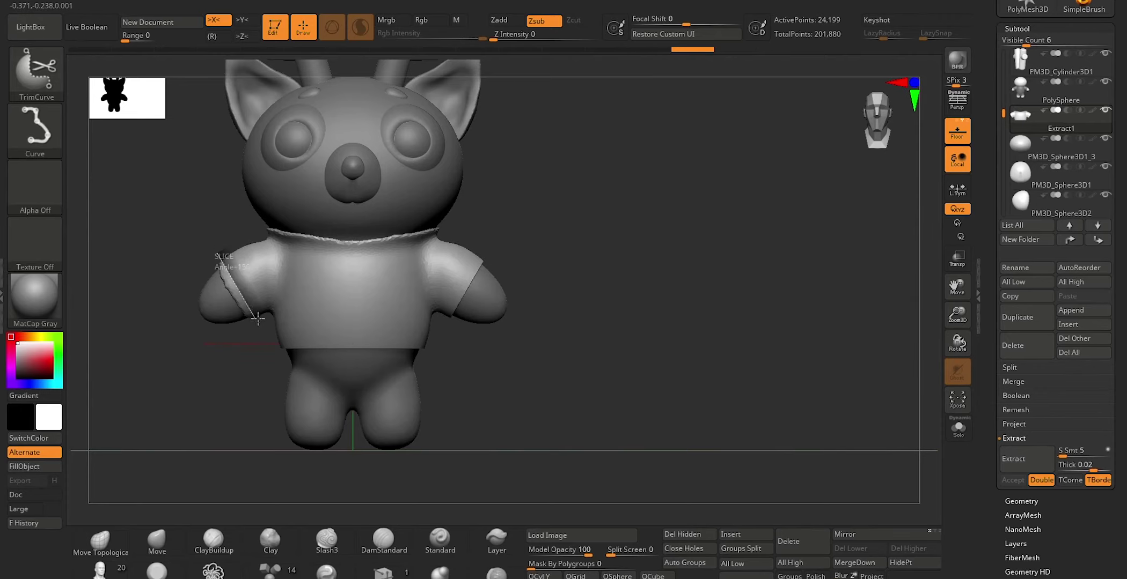
key(ctrl+z)
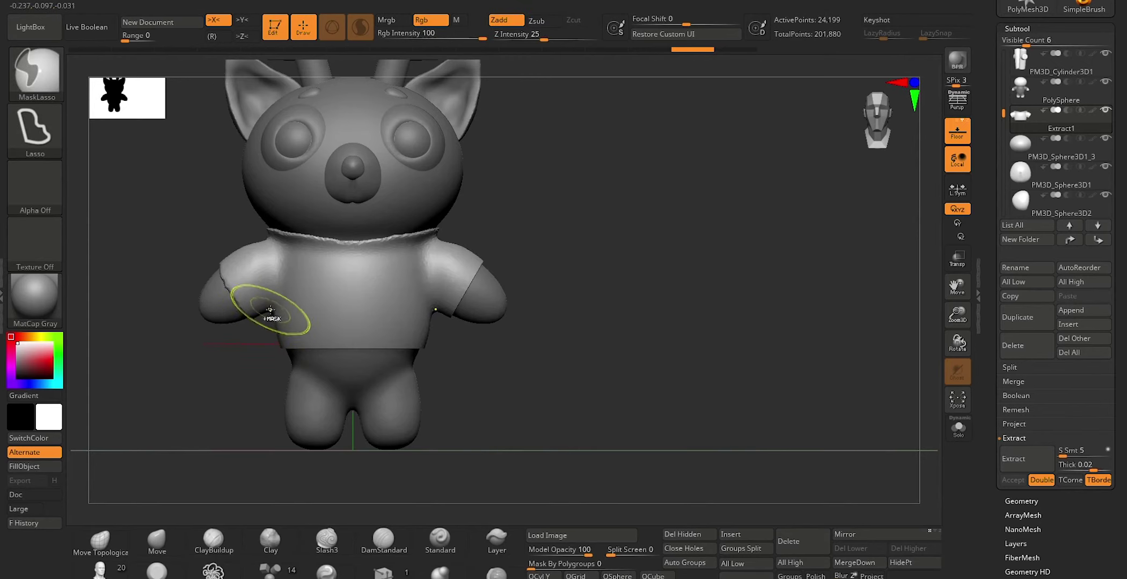
key(ctrl+shift)
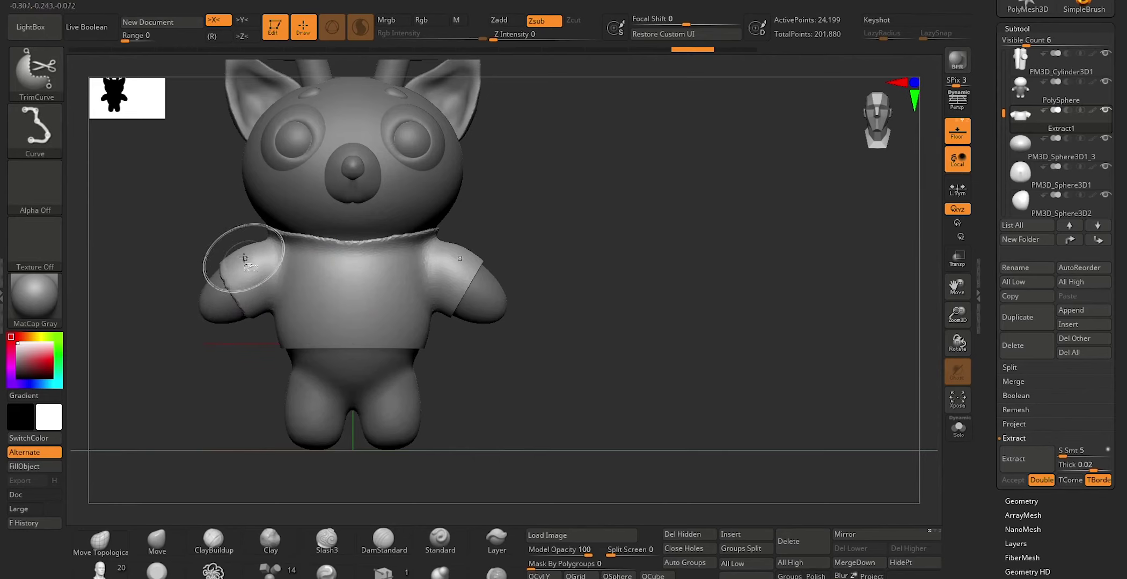
key(ctrl+shift)
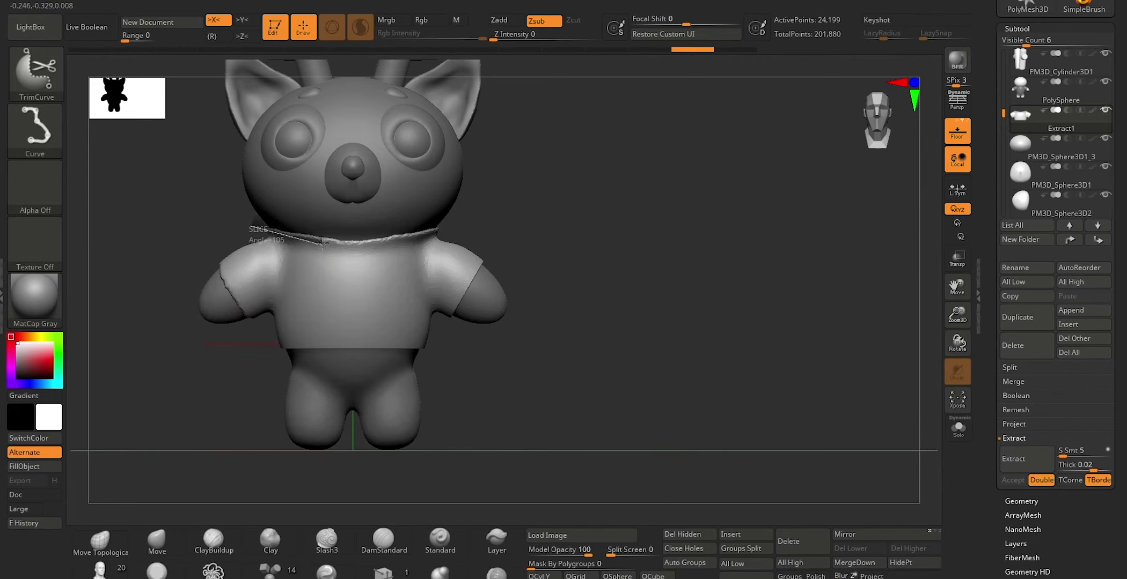
mouse_move(382, 246)
ctrl+shift+mouse_down()
mouse_move(452, 246)
mouse_move(387, 240)
mouse_move(287, 257)
mouse_move(350, 242)
ctrl+shift+mouse_up()
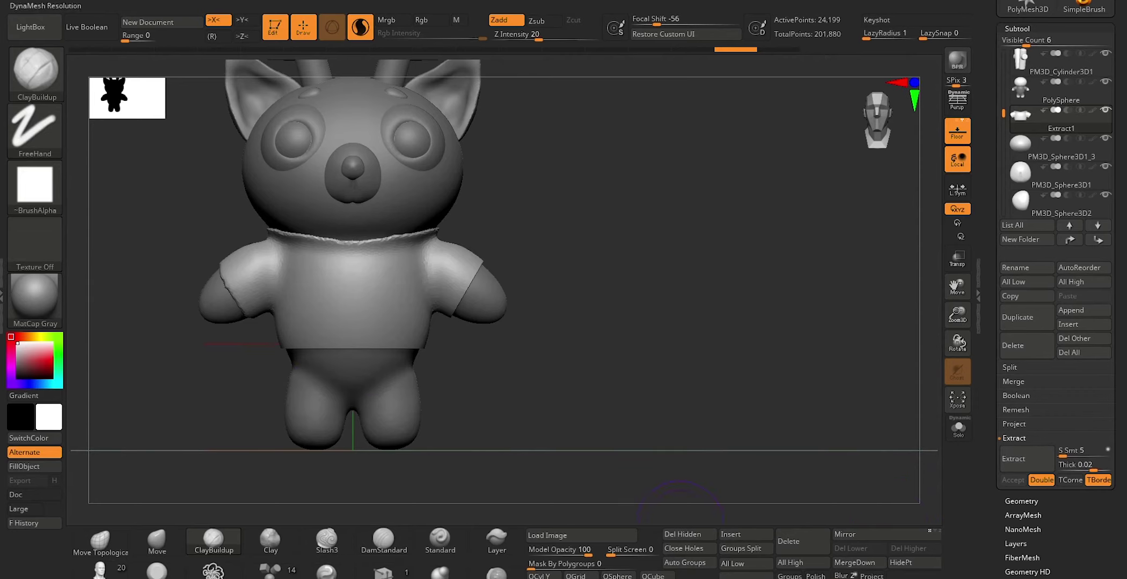
Remesh the shirt for clean topology, undoing and redoing it once
click(746, 577)
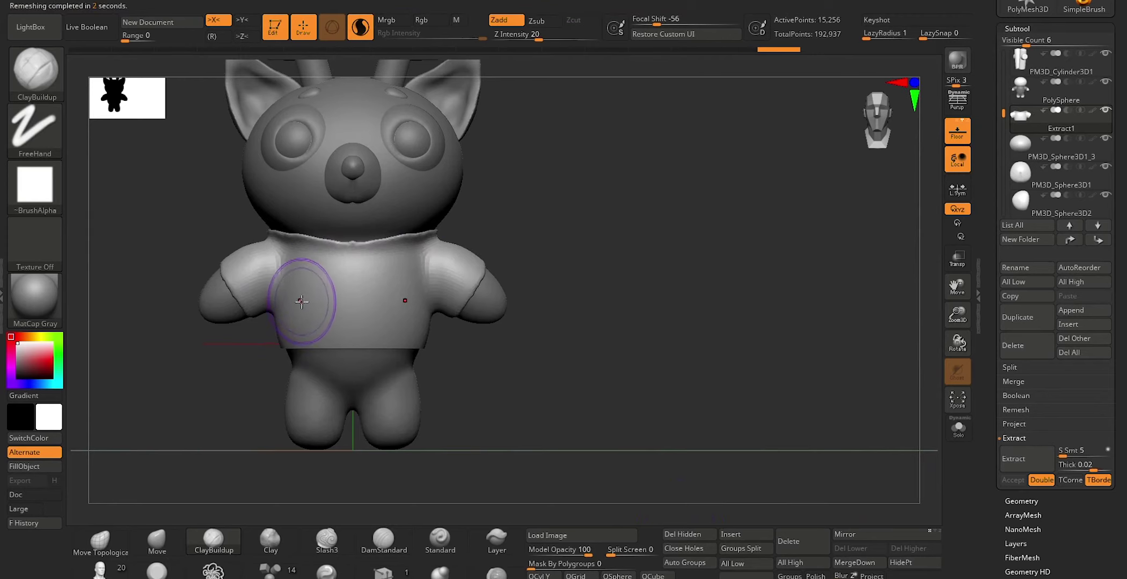
key(ctrl+z)
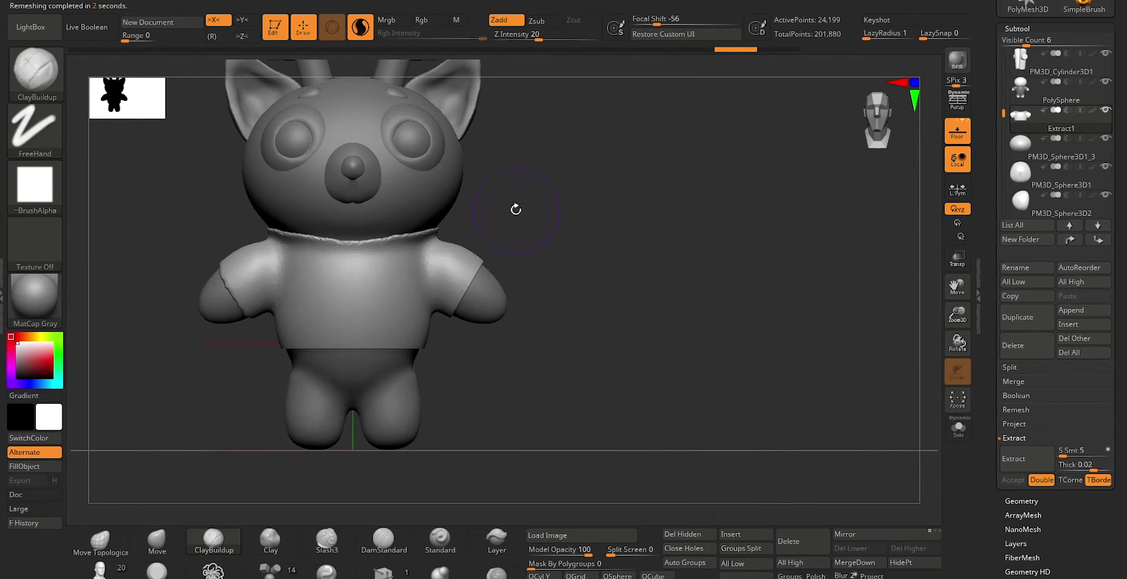
key(ctrl+shift+z)
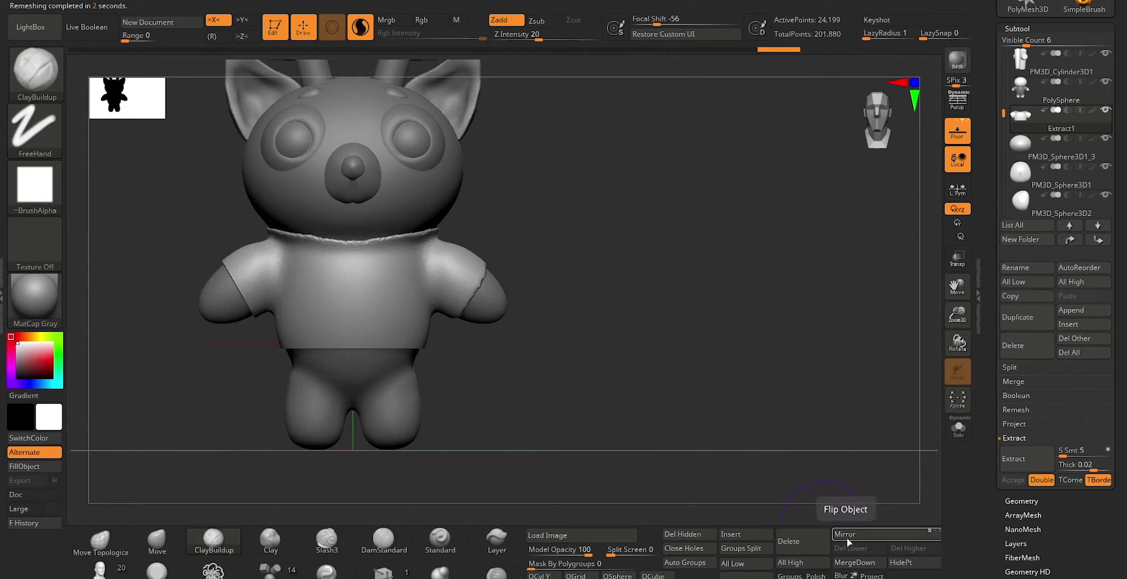
click(743, 574)
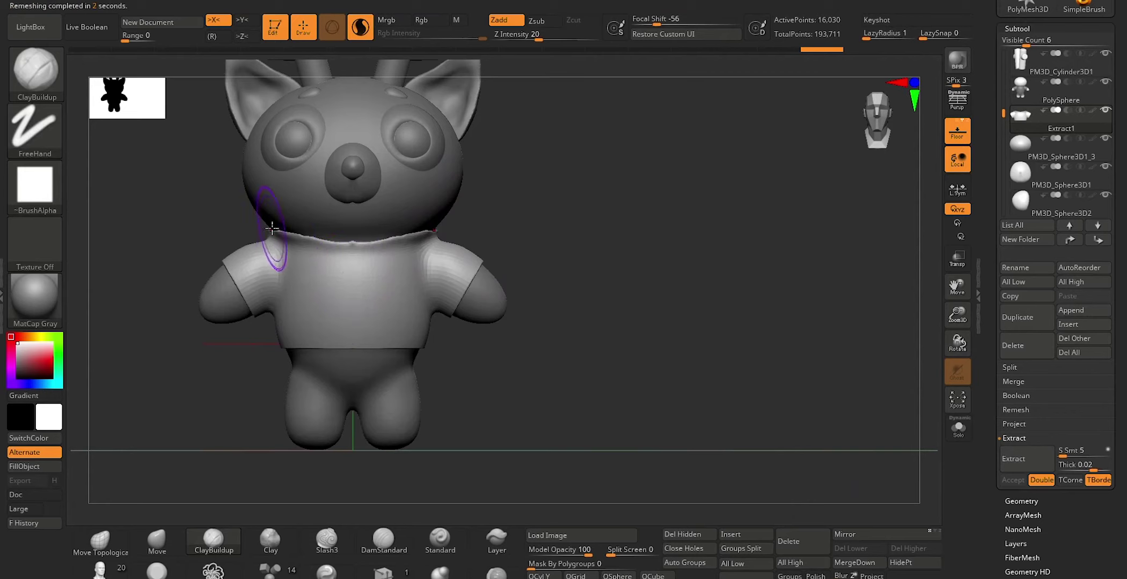
Smooth the shirt collar and front, adjusting the brush size
shift+drag(274, 230, 275, 218)
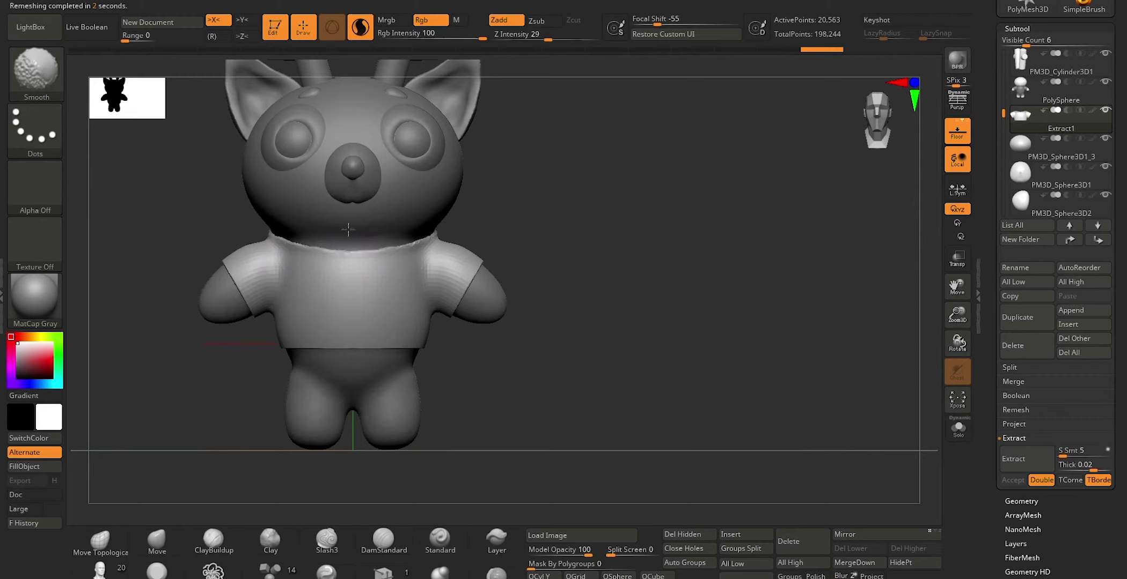
key(s)
key(shift)
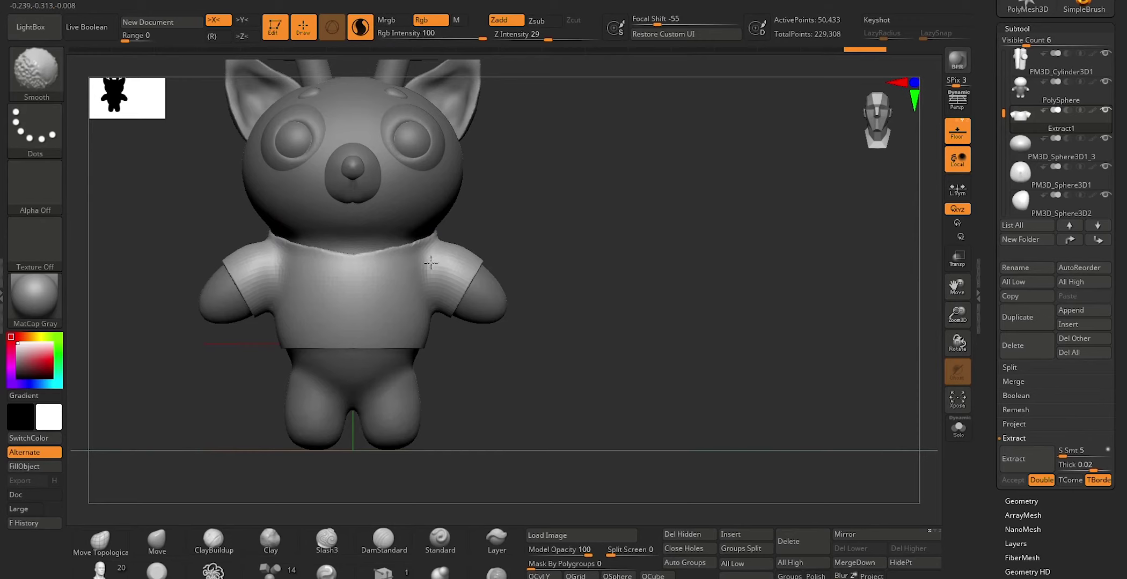
key(s)
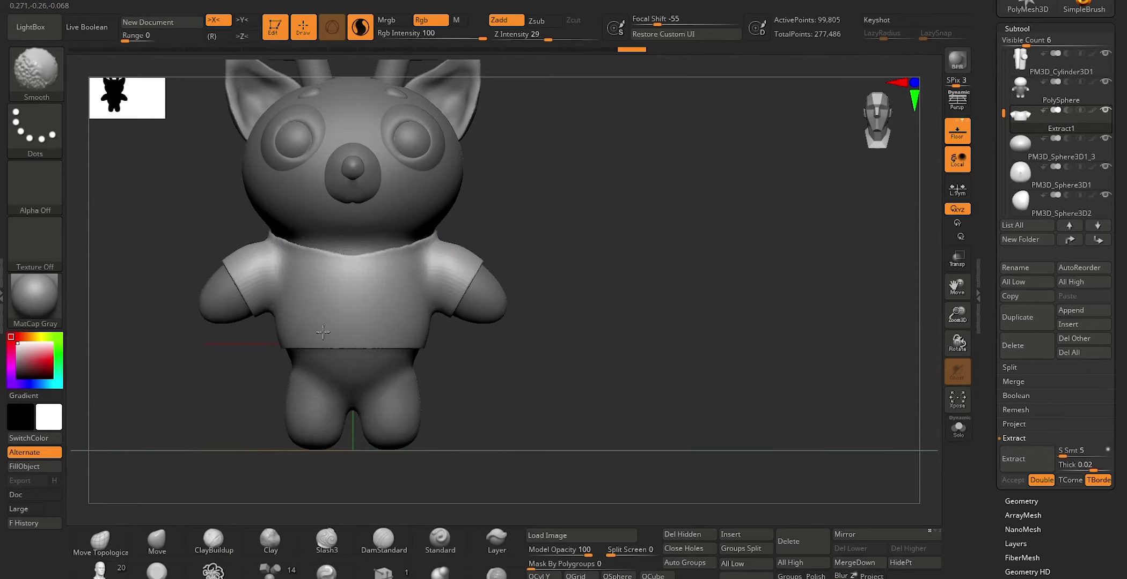
ctrl+shift+drag(294, 319, 301, 294)
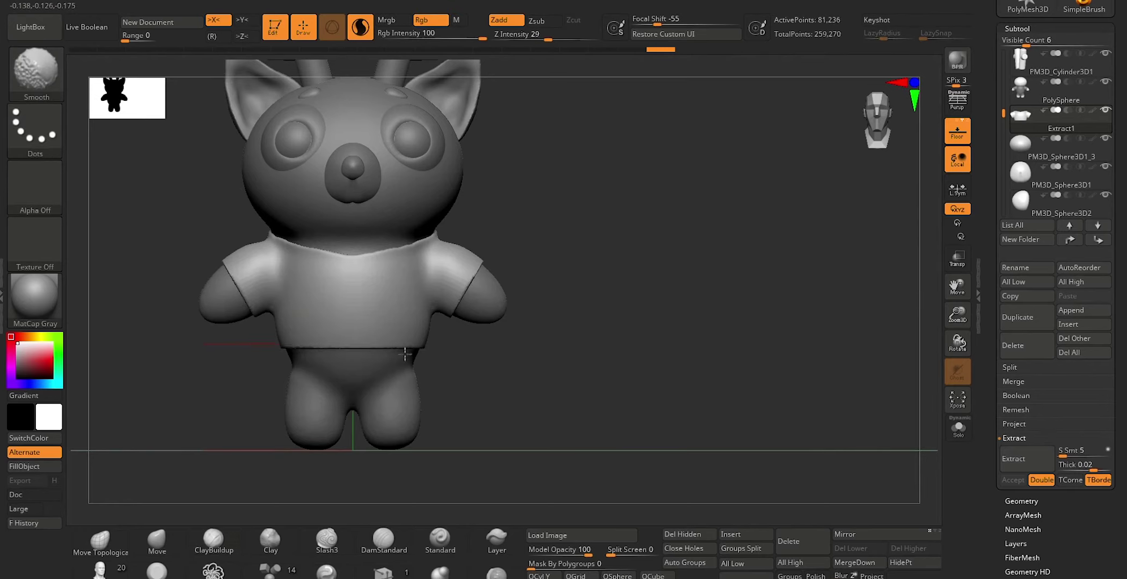
Smooth the shirt collar at the back, then return to the front view
drag(508, 378, 410, 372)
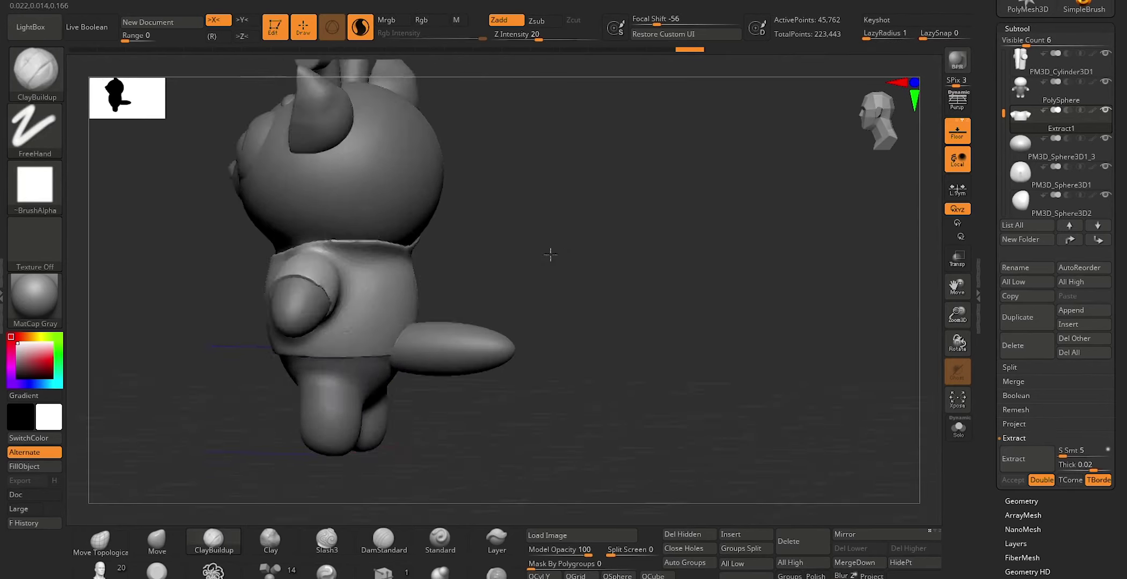
drag(551, 255, 533, 277)
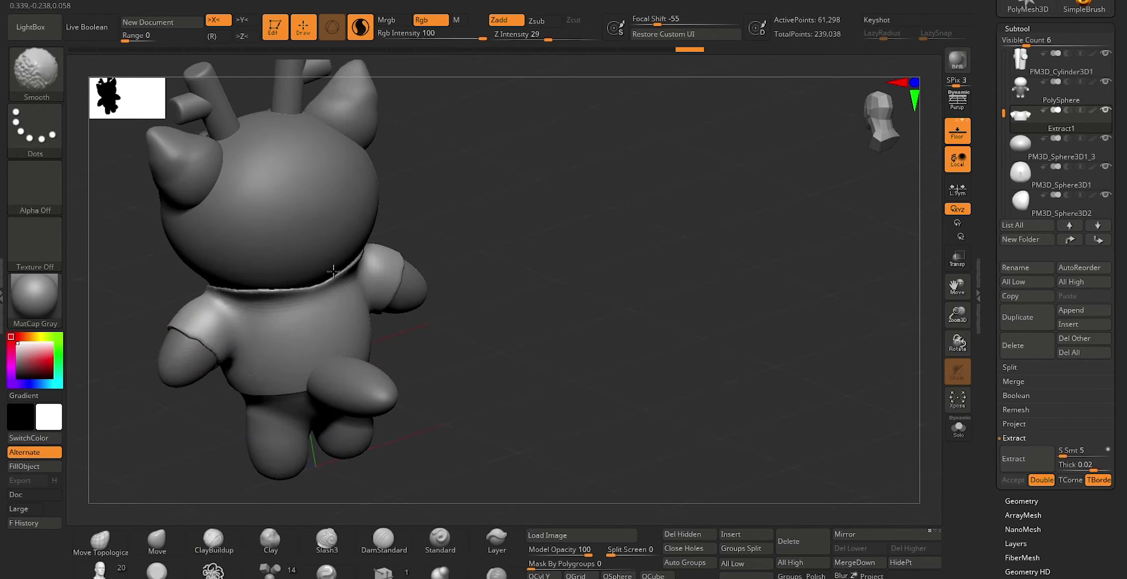
drag(332, 271, 280, 302)
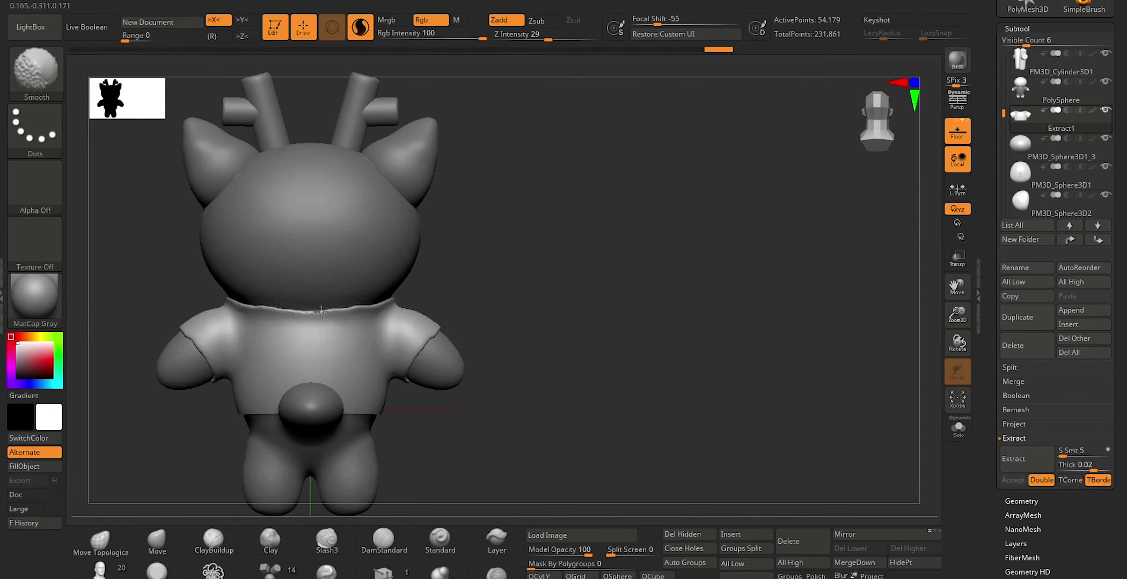
ctrl+shift+click(257, 310)
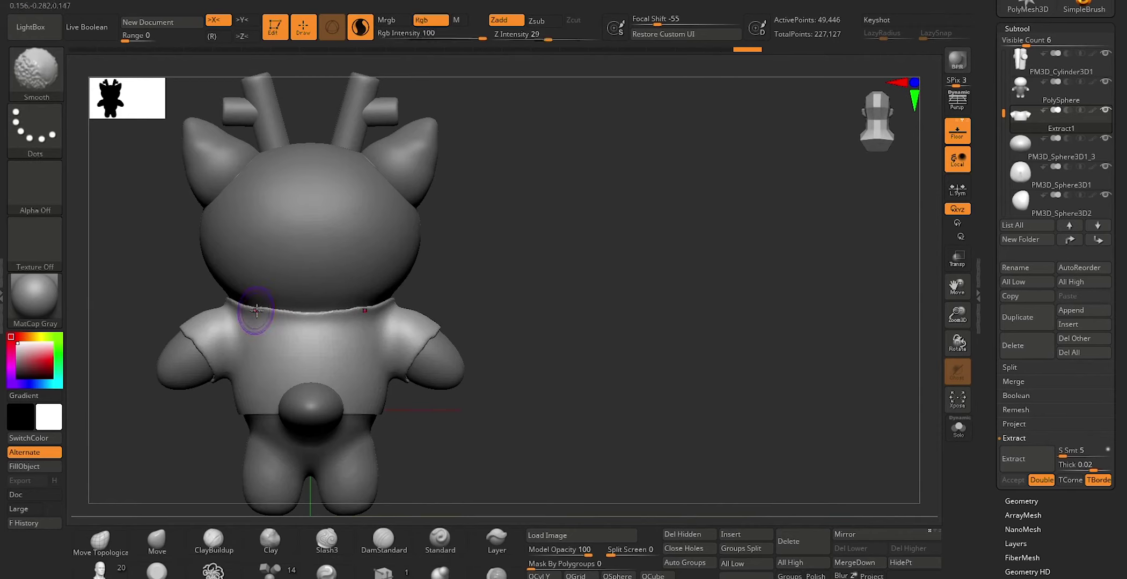
ctrl+shift+click(282, 311)
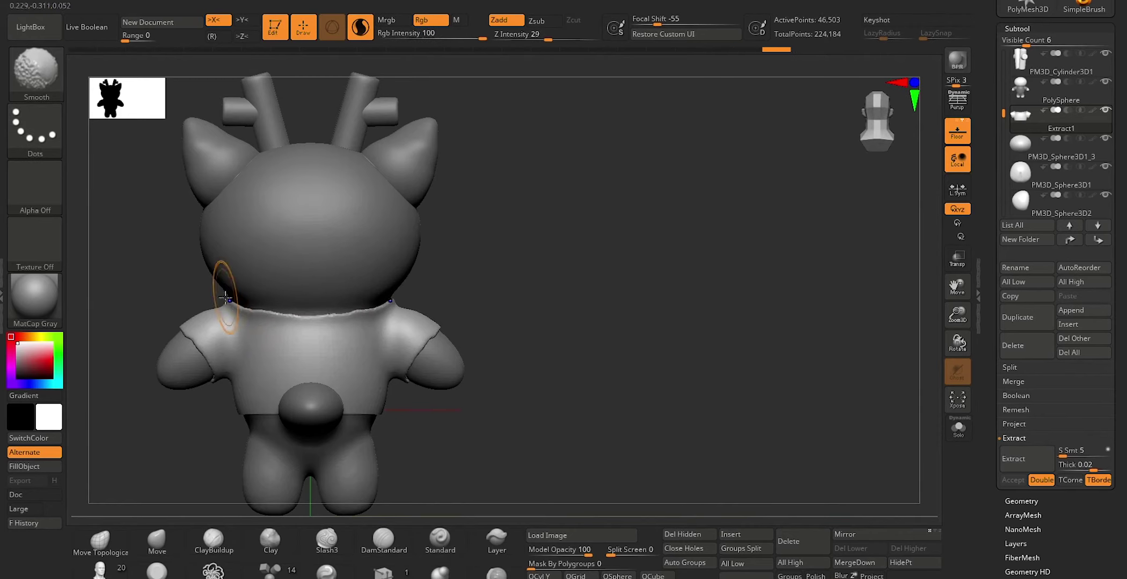
key(s)
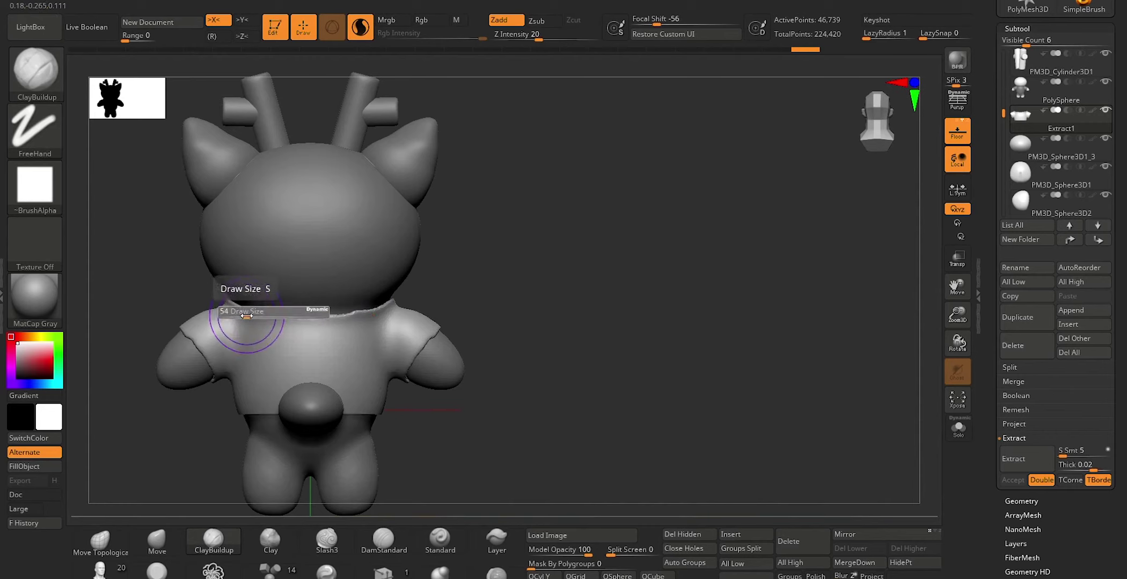
key(shift)
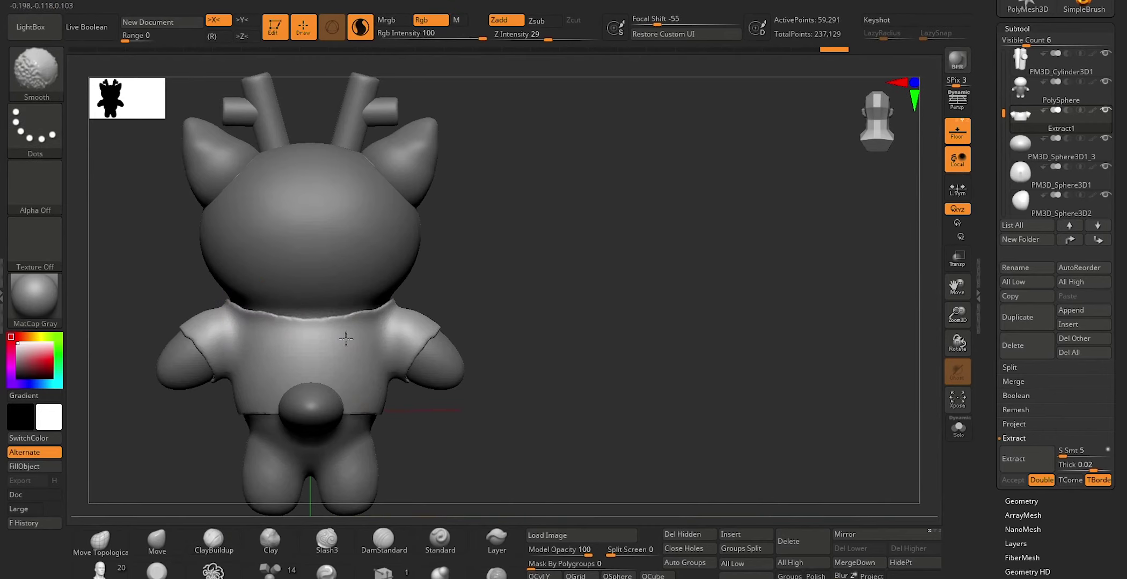
mouse_move(352, 359)
shift+mouse_down()
mouse_move(523, 403)
mouse_move(572, 403)
shift+mouse_up()
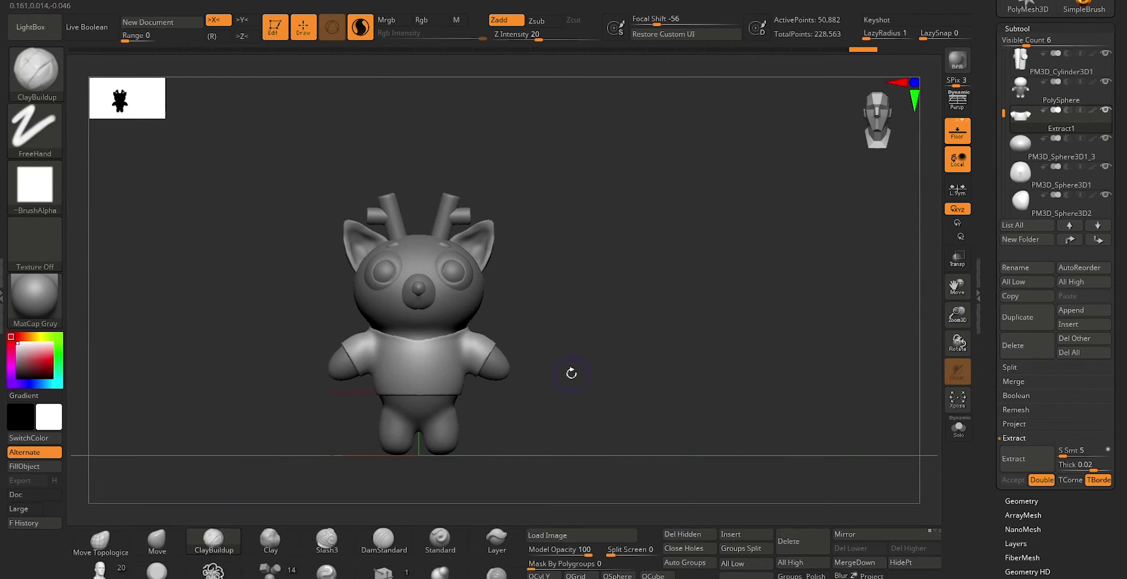
click(730, 535)
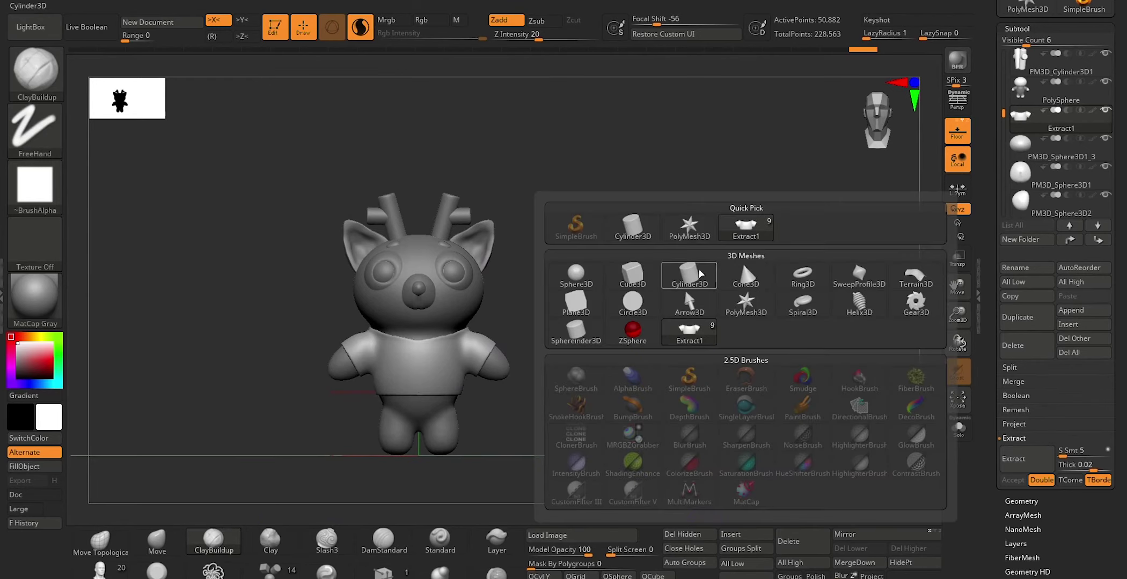
click(699, 275)
key(w)
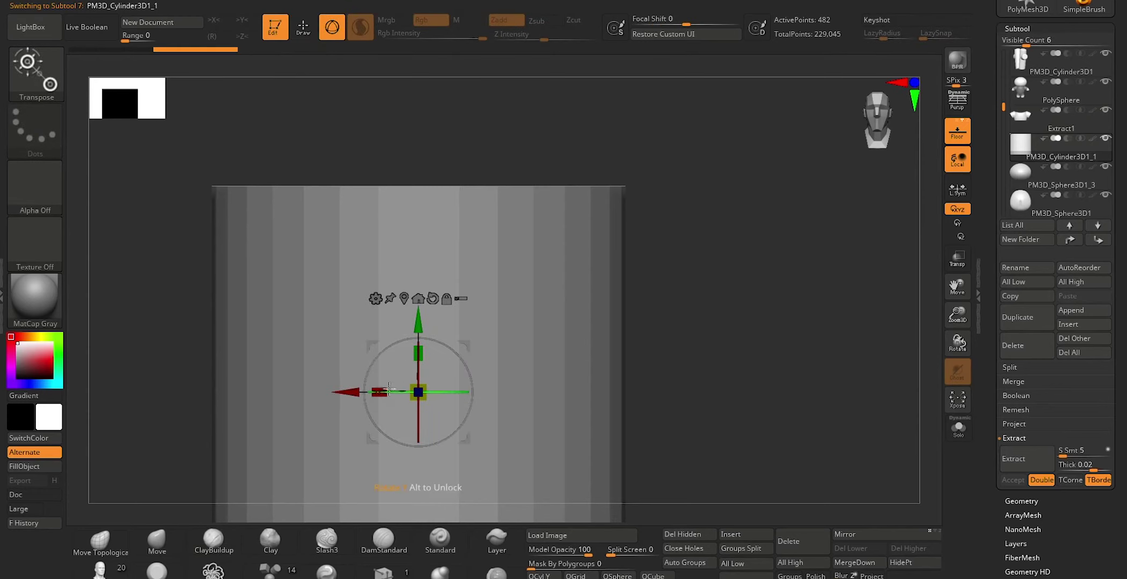
drag(346, 394, 668, 391)
drag(735, 320, 726, 192)
drag(728, 263, 1005, 294)
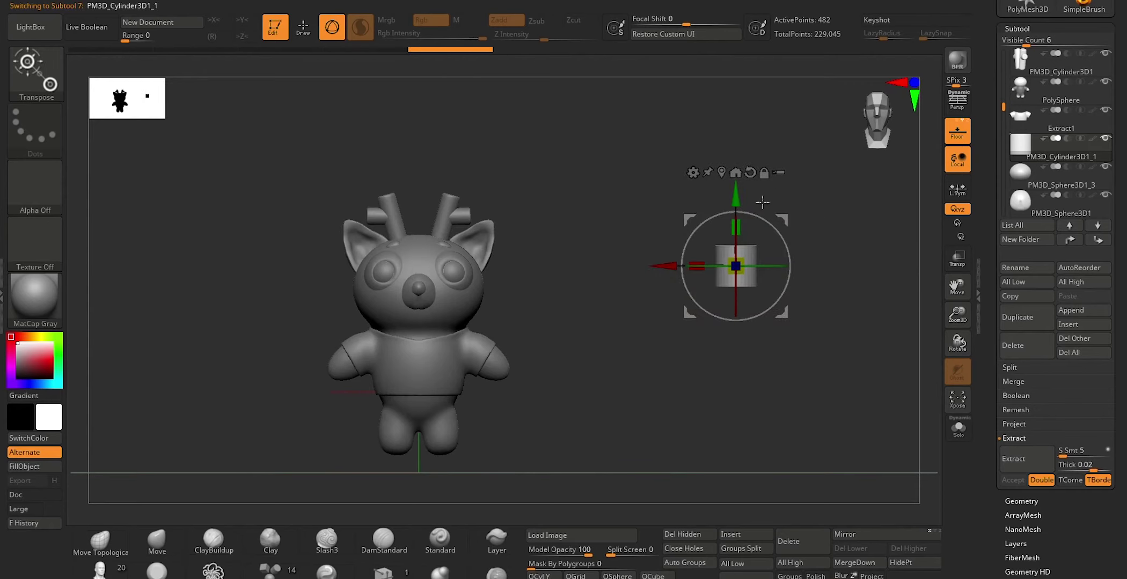
mouse_move(735, 228)
mouse_down()
mouse_move(754, 126)
mouse_move(735, 264)
mouse_up()
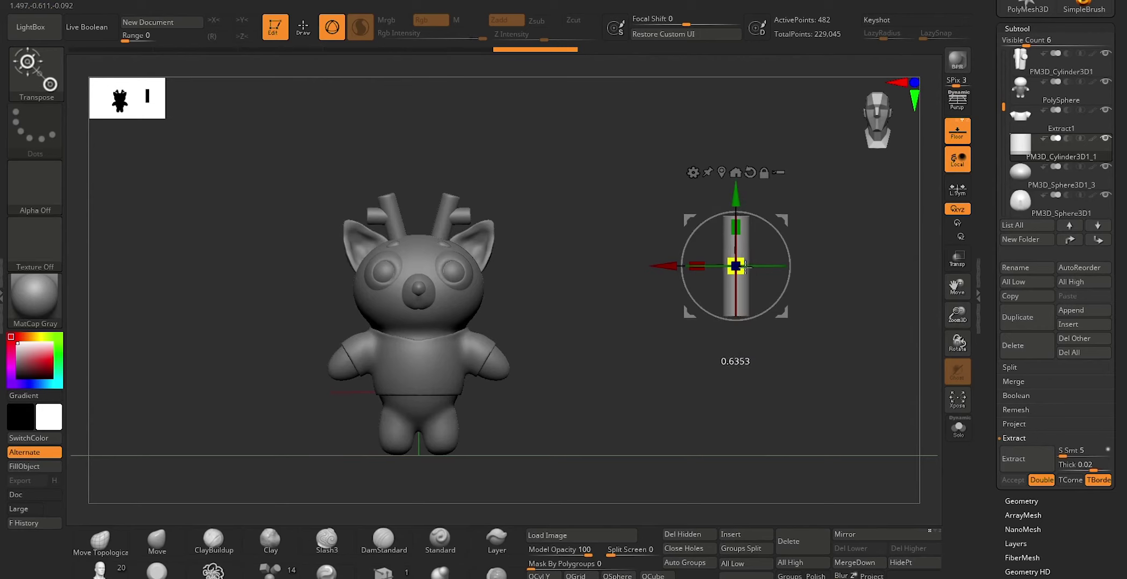
drag(736, 227, 741, 203)
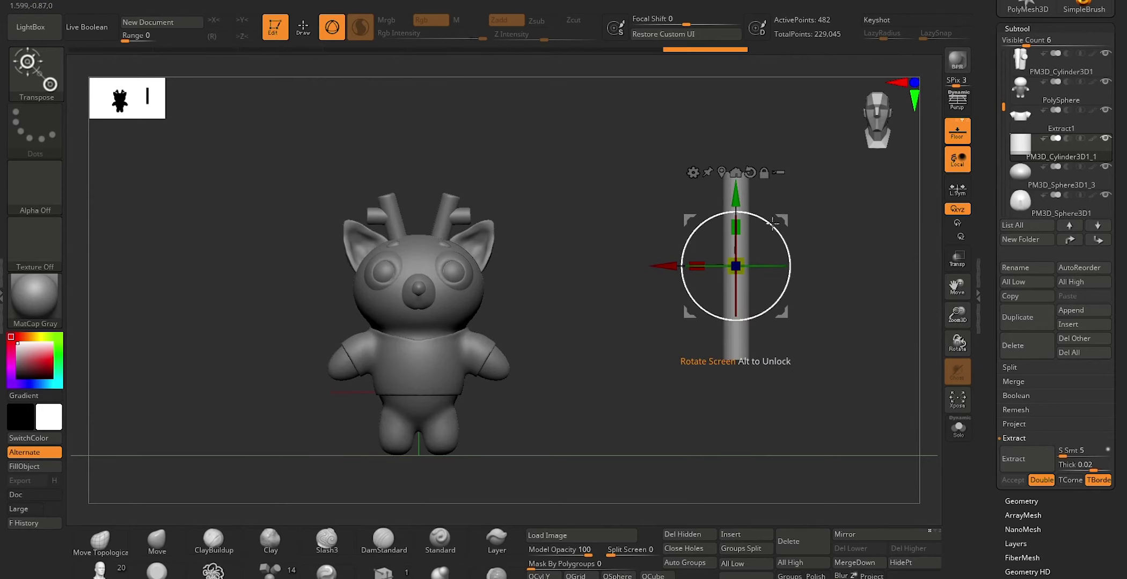
click(156, 543)
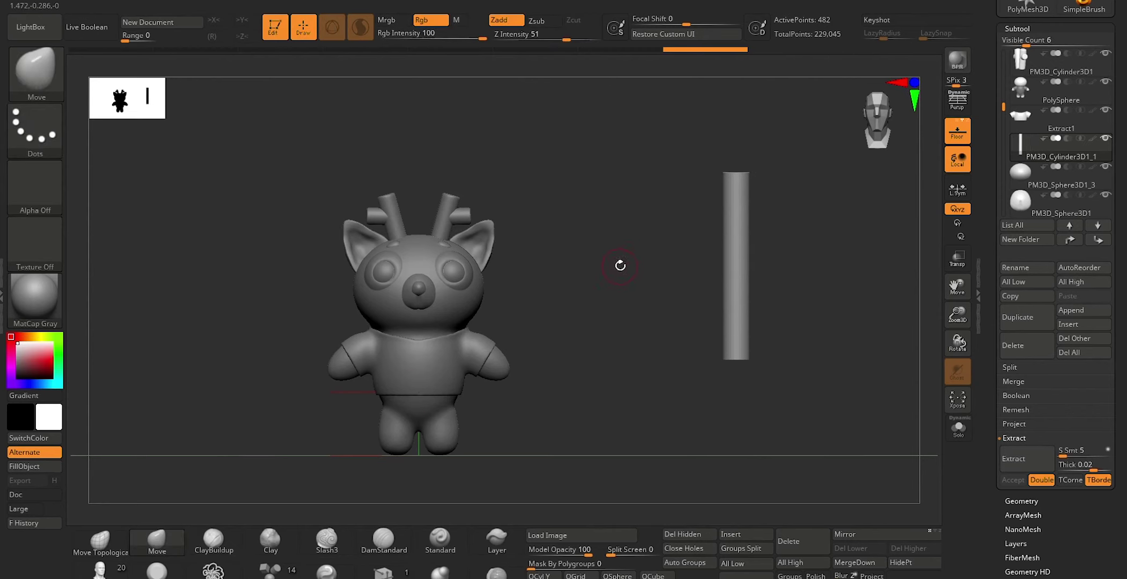
key(shift)
key(s)
drag(593, 305, 605, 306)
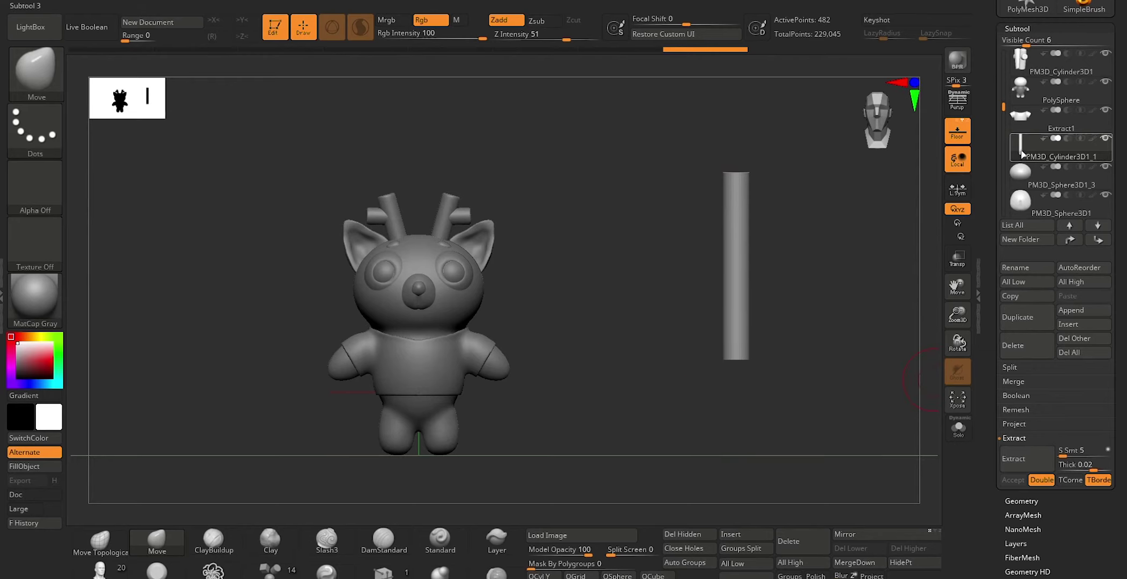
click(1016, 347)
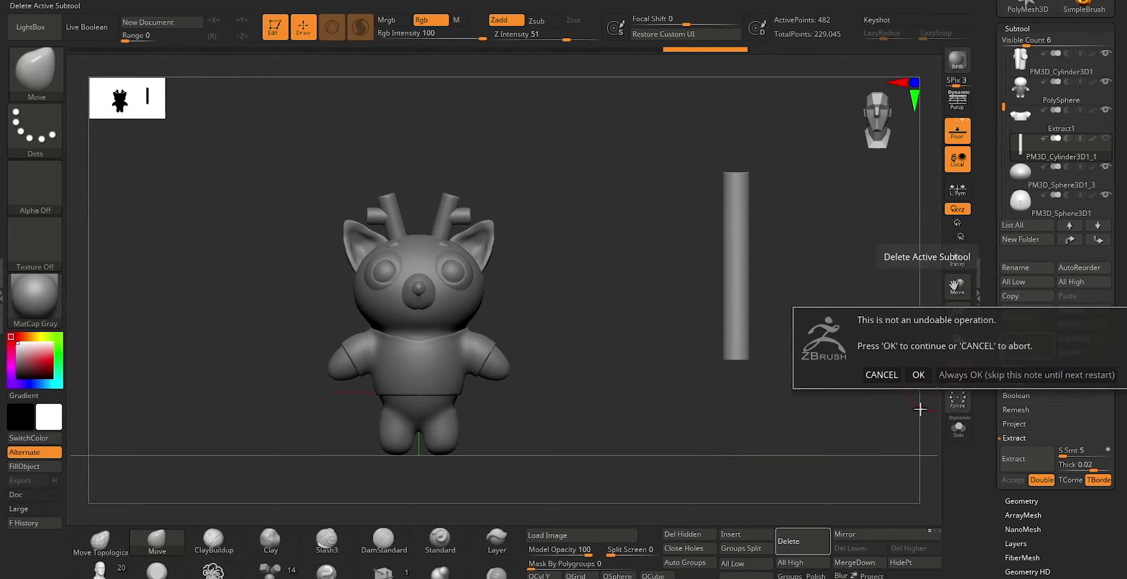
click(918, 375)
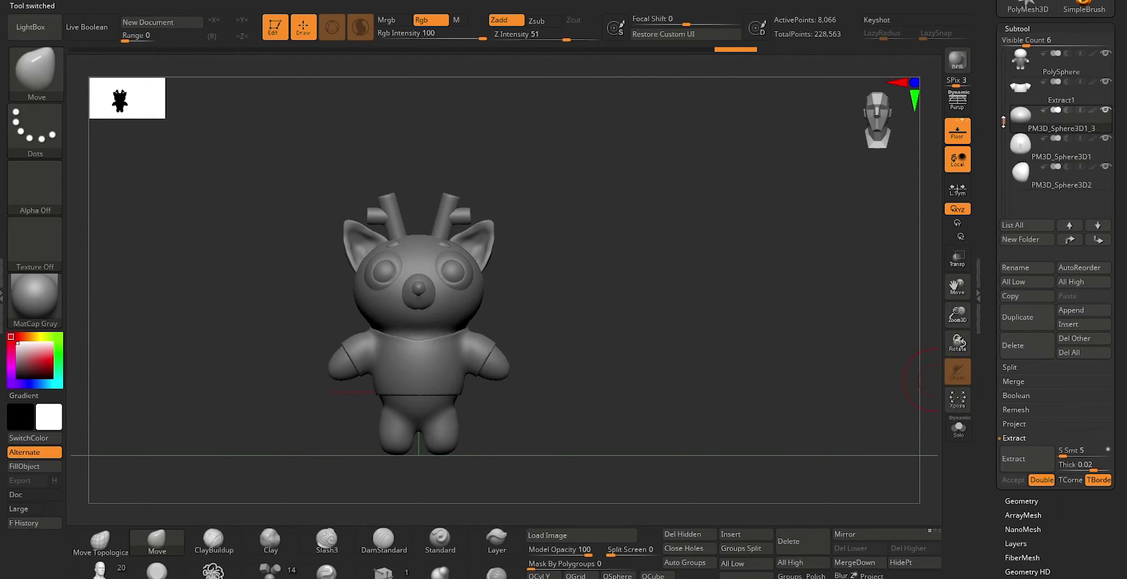
Insert a Cube3D subtool after PM3D_Sphere3D2 and move it beside the bear
click(1035, 148)
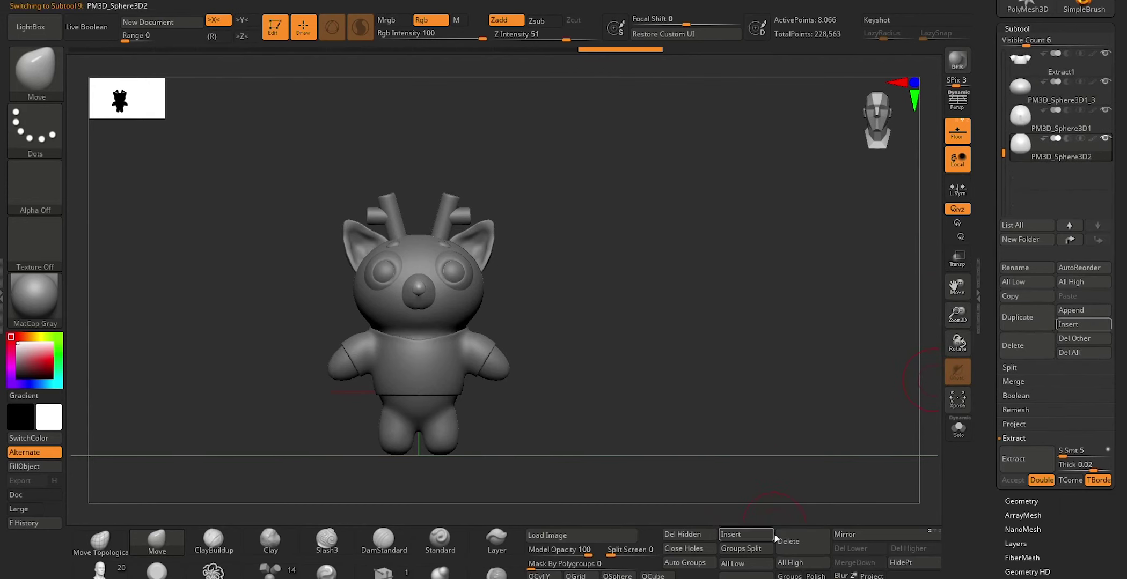
click(731, 534)
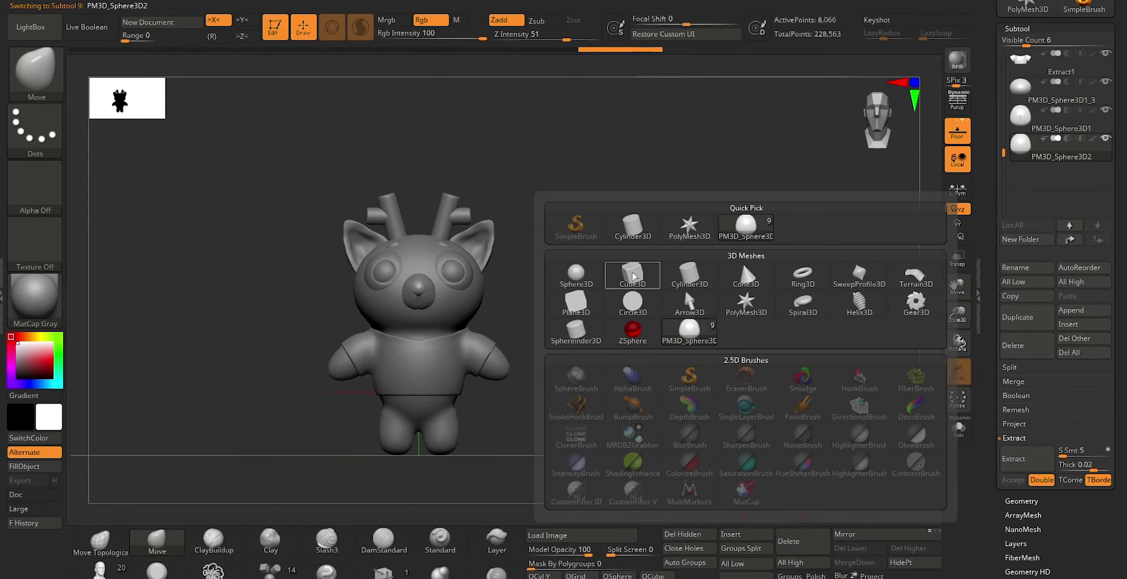
click(633, 277)
key(w)
mouse_move(374, 358)
mouse_down()
mouse_move(519, 359)
mouse_move(738, 321)
mouse_up()
Stretch the cube into a long thin bar tilted diagonally
drag(792, 392, 751, 391)
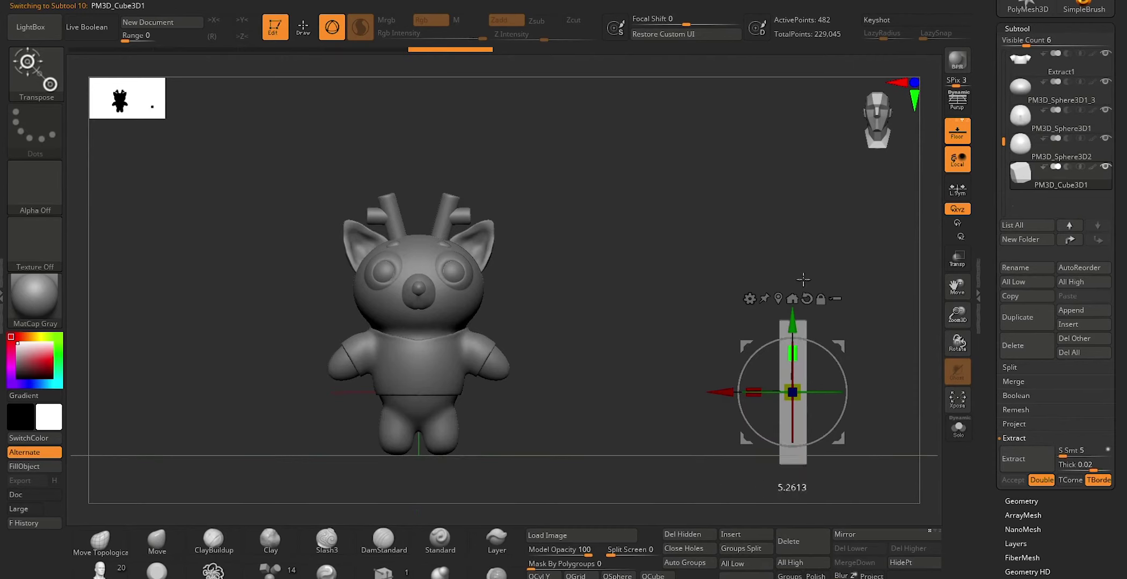
drag(794, 353, 813, 231)
mouse_move(754, 363)
mouse_down()
mouse_move(768, 331)
mouse_move(378, 295)
mouse_up()
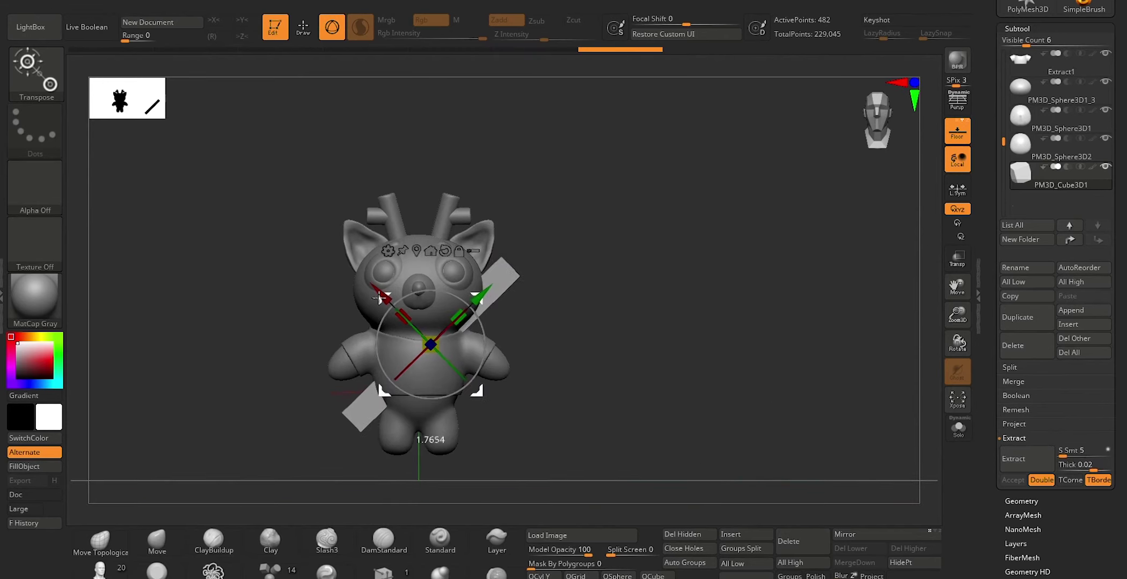
mouse_move(642, 232)
mouse_down()
mouse_move(578, 252)
mouse_move(416, 357)
mouse_up()
mouse_move(591, 349)
mouse_down()
mouse_move(617, 300)
mouse_move(567, 263)
mouse_move(456, 319)
mouse_up()
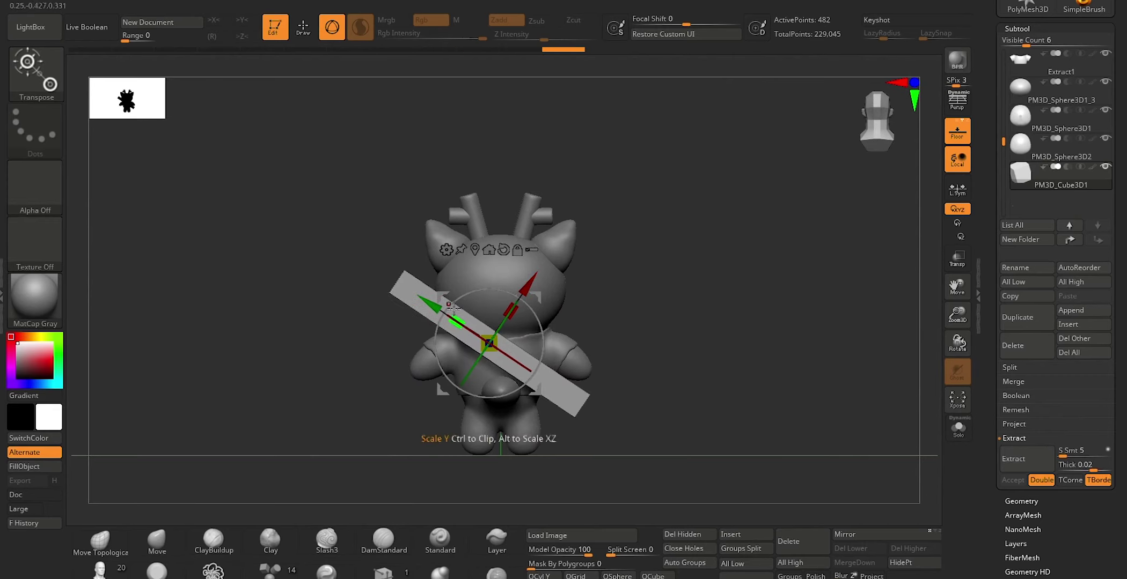
Place the diagonal bar across the bear's back and shrink it slightly
mouse_move(456, 320)
mouse_down()
mouse_move(481, 331)
mouse_move(465, 326)
mouse_up()
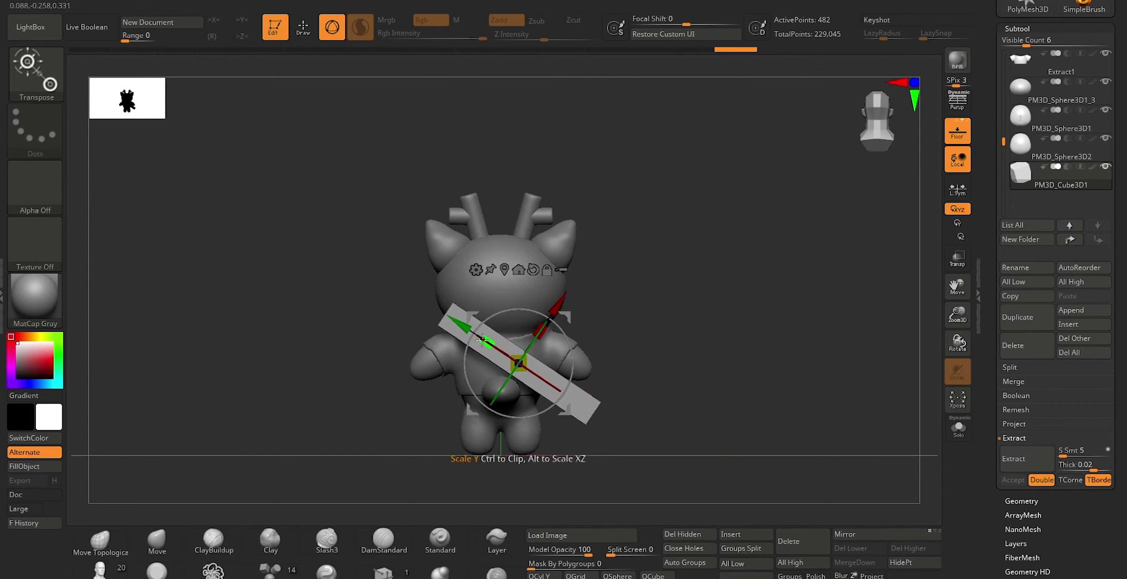
drag(485, 342, 485, 341)
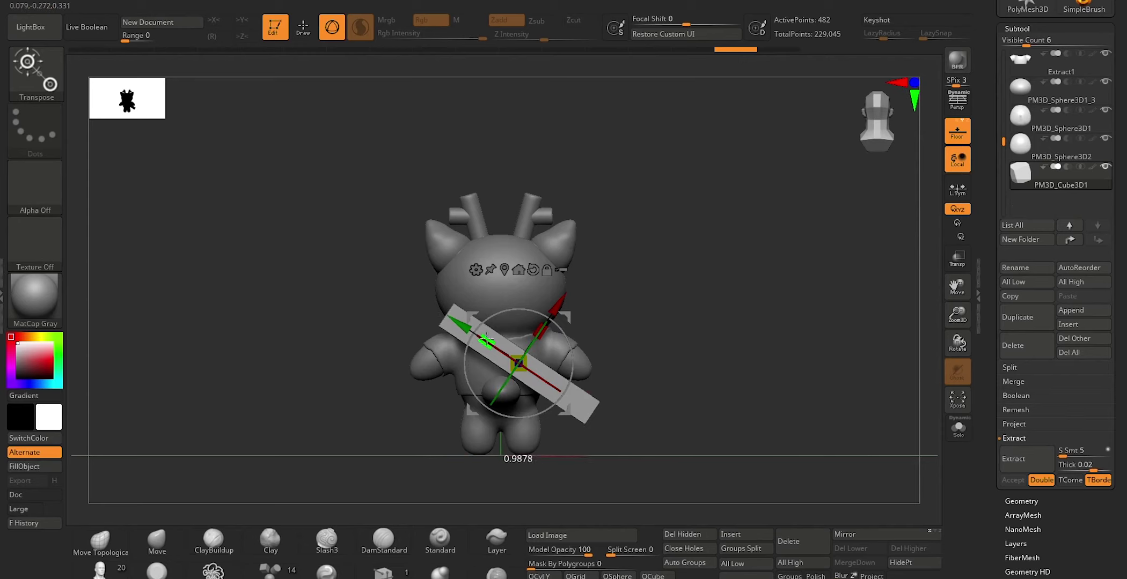
drag(518, 364, 515, 366)
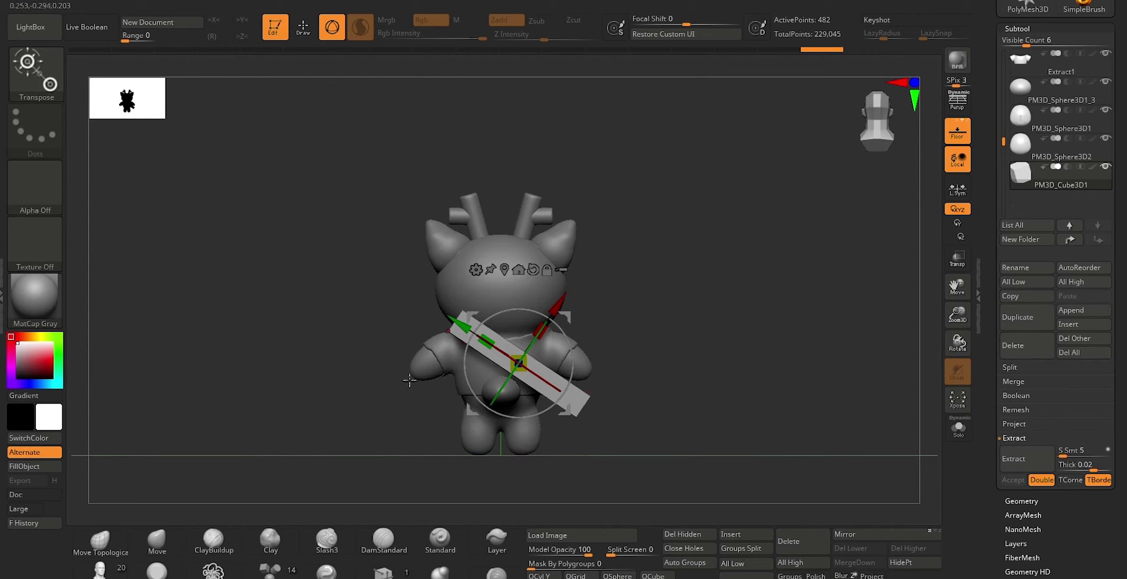
key(q)
drag(385, 447, 428, 460)
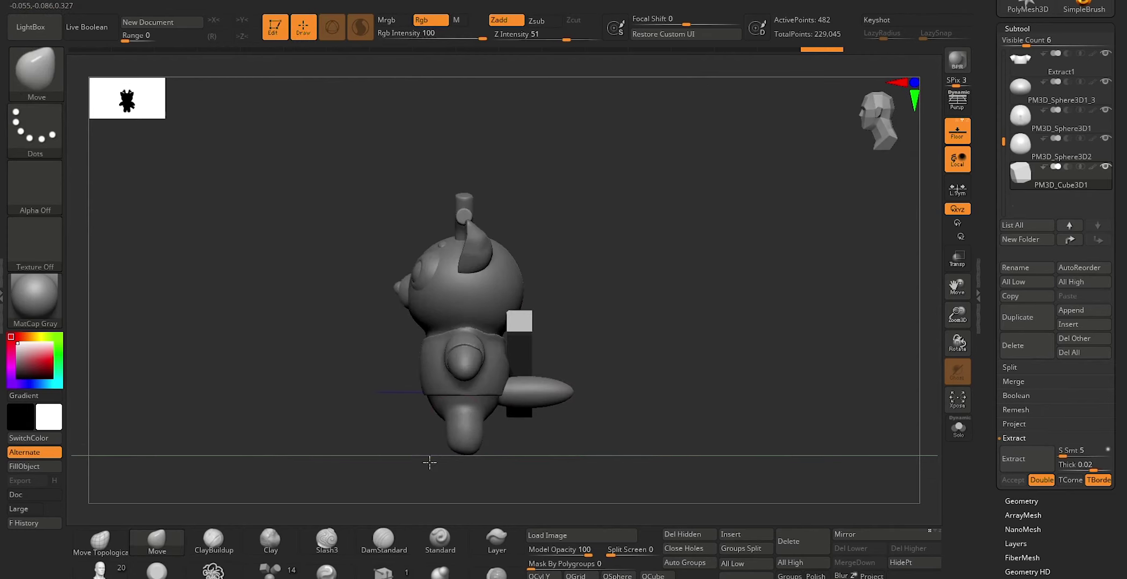
Finish resizing the plank on the bear's back
key(w)
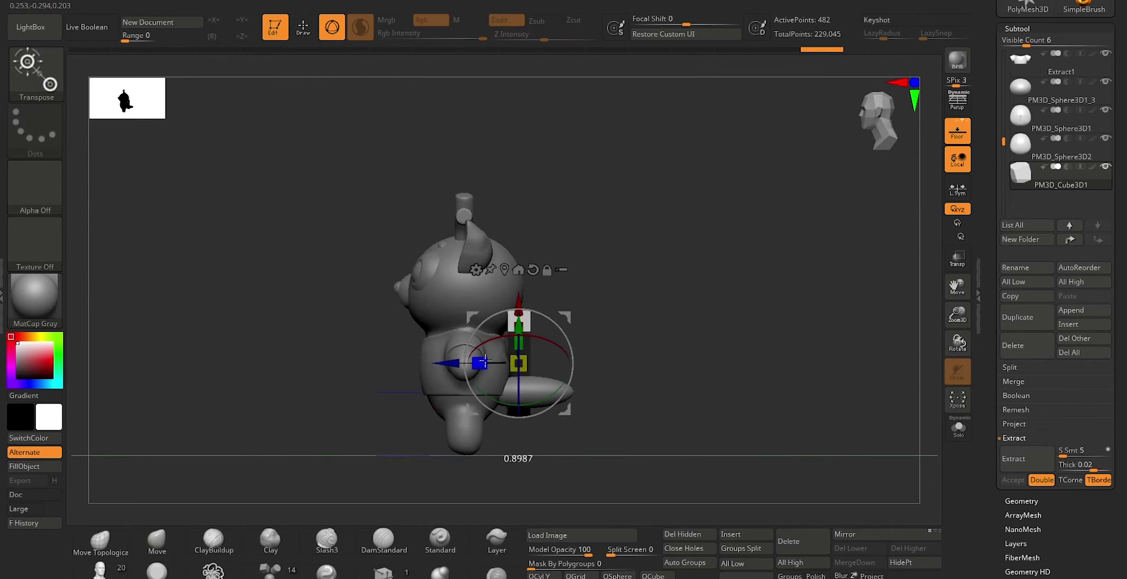
drag(500, 360, 500, 361)
key(q)
key(w)
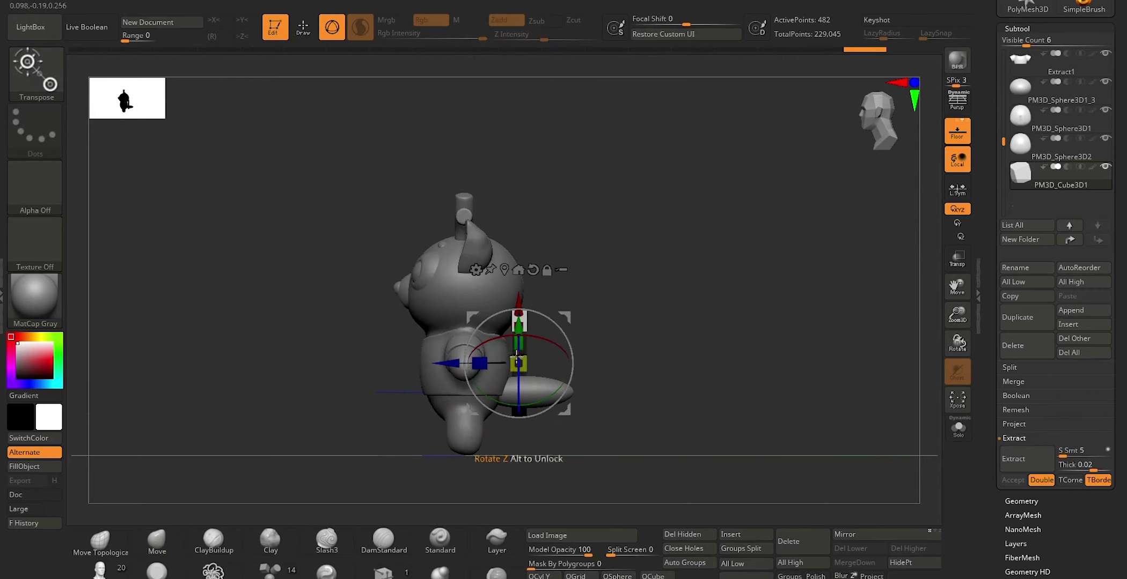
key(q)
Smooth the lower end of the plank with the Smooth brush
mouse_move(617, 271)
mouse_down()
mouse_move(629, 281)
mouse_move(595, 291)
mouse_up()
drag(646, 418, 618, 418)
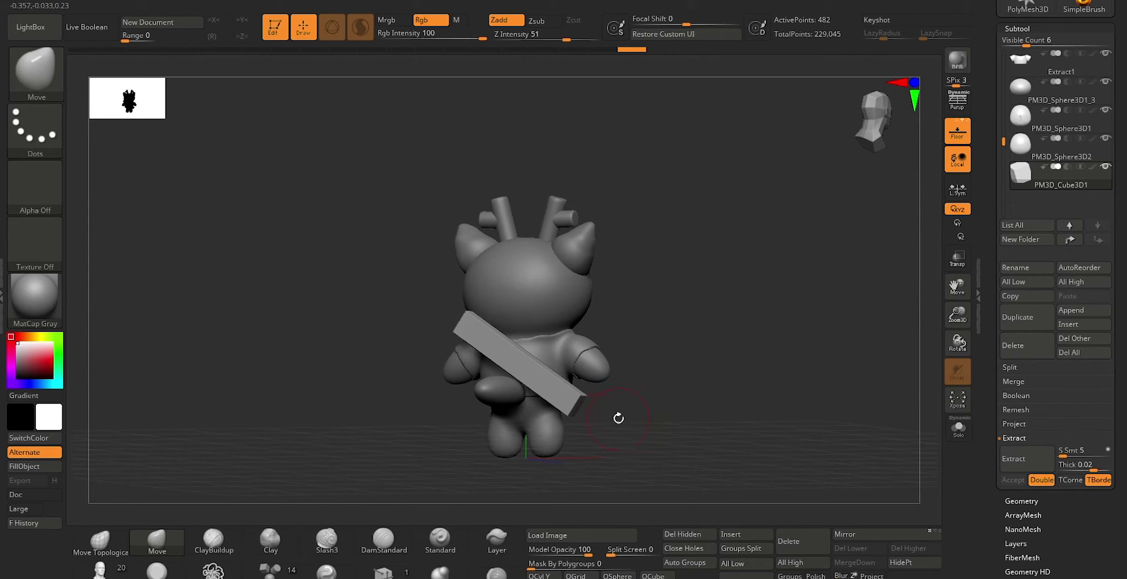
key(shift)
shift+drag(567, 390, 510, 334)
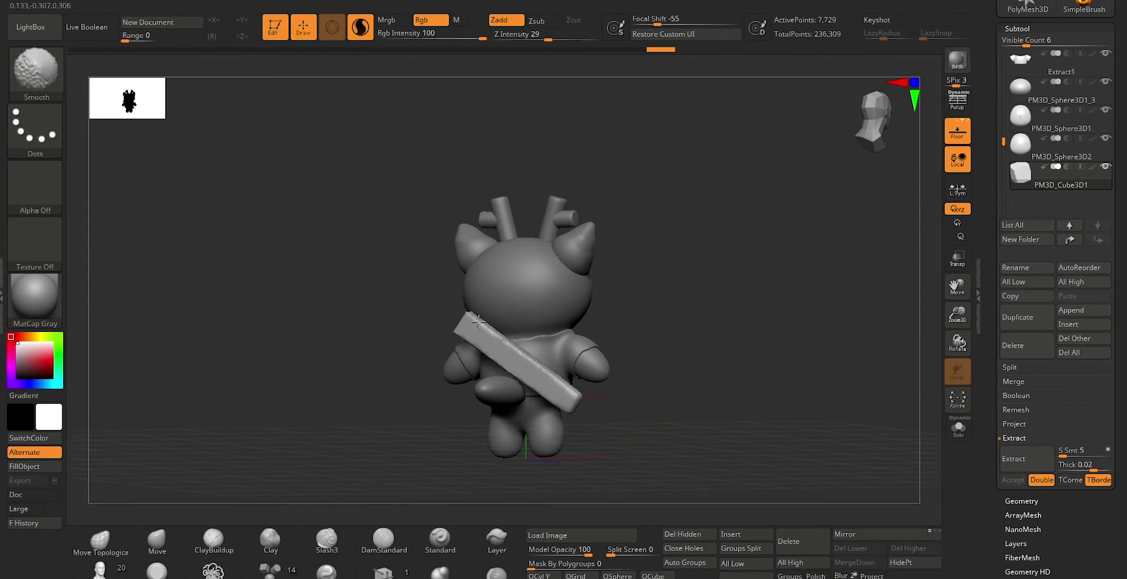
drag(680, 402, 540, 396)
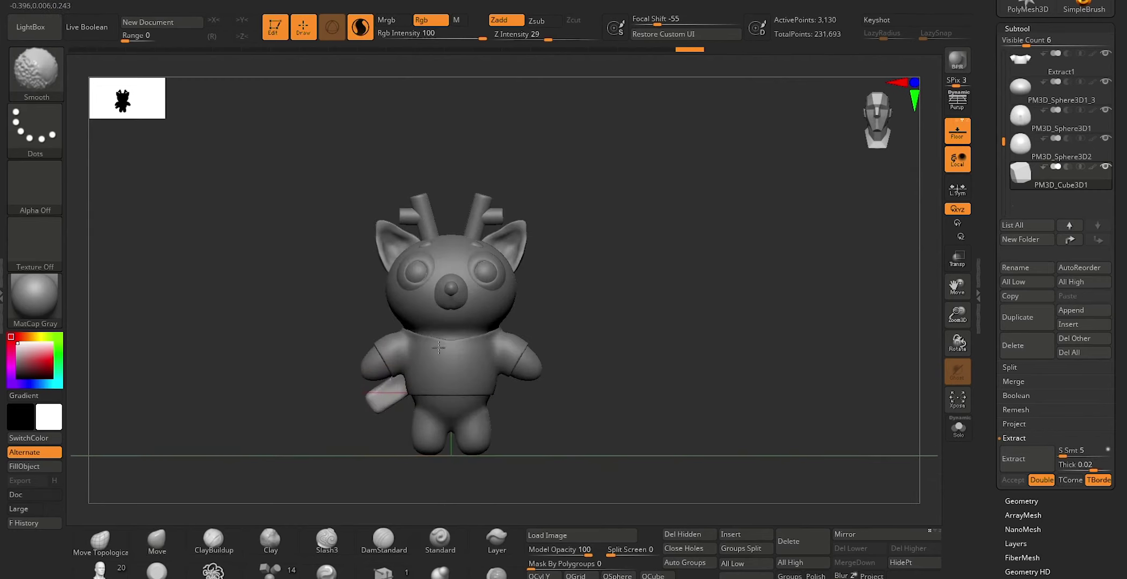
drag(329, 476, 619, 421)
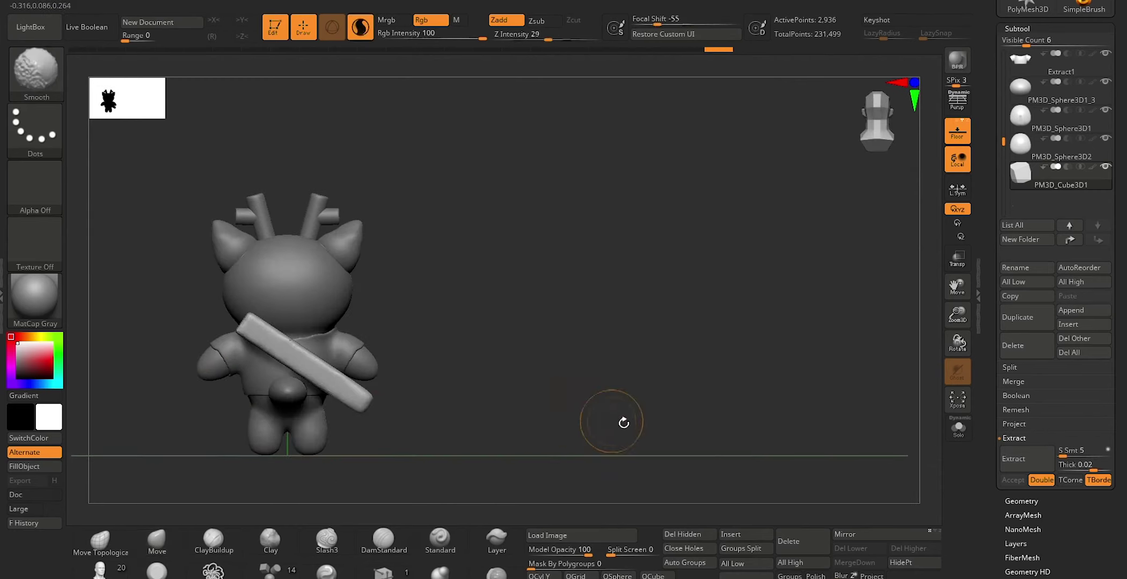
Solo the plank, smooth it from two angles, then turn Solo off
click(957, 428)
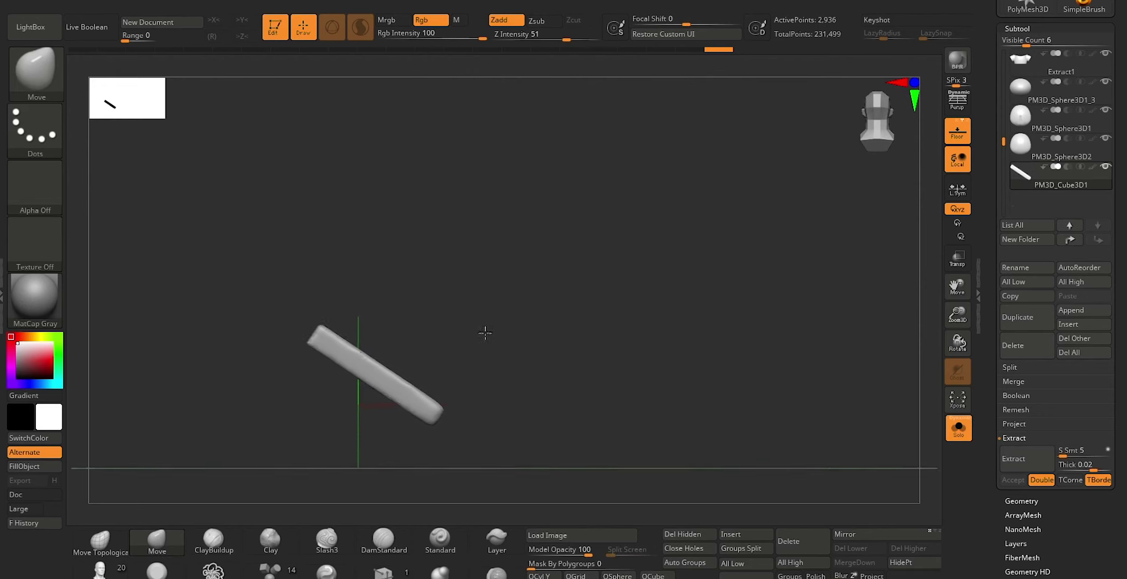
alt+drag(468, 335, 516, 335)
shift+drag(176, 264, 303, 312)
mouse_move(593, 314)
mouse_down()
mouse_move(294, 363)
mouse_move(493, 279)
mouse_up()
shift+drag(352, 264, 344, 254)
mouse_move(455, 320)
mouse_down()
mouse_move(498, 347)
mouse_move(443, 367)
mouse_move(426, 403)
mouse_move(388, 358)
mouse_up()
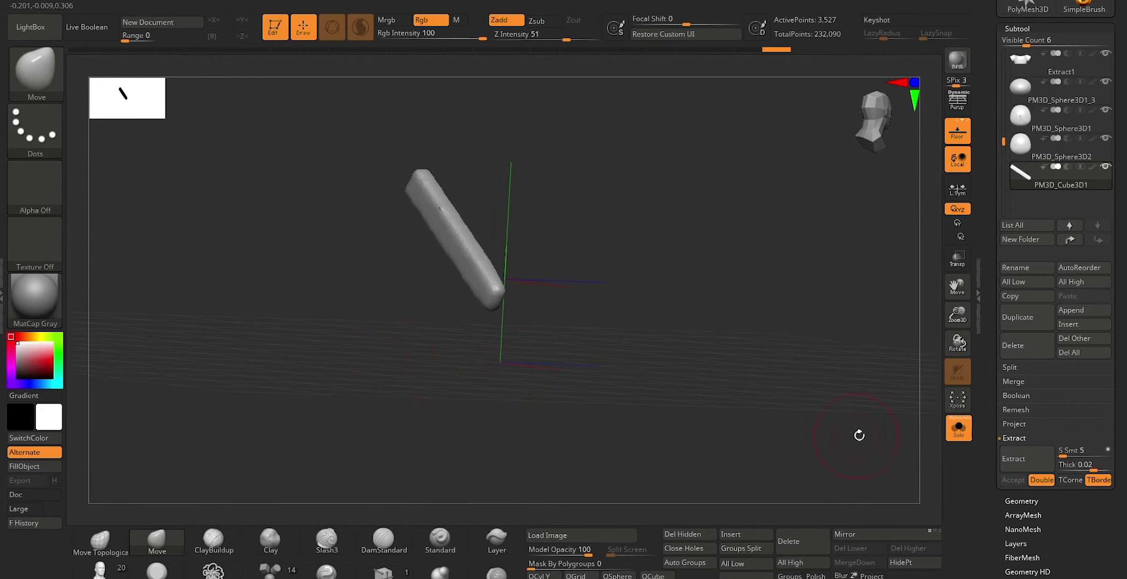
click(958, 428)
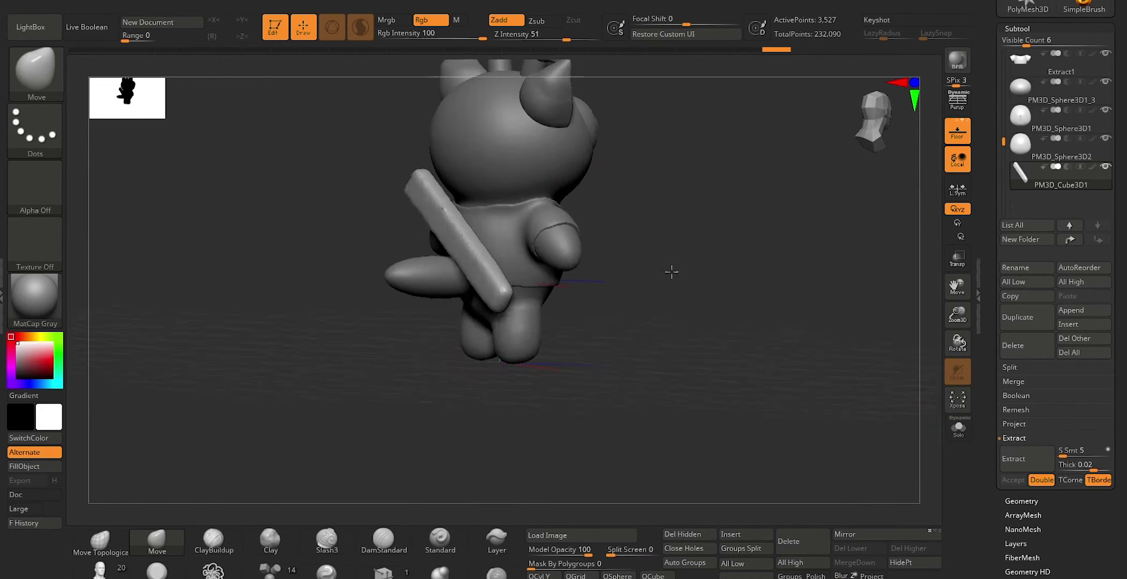
Duplicate the plank, then resize and slide the copy along its length
shift+drag(671, 272, 702, 272)
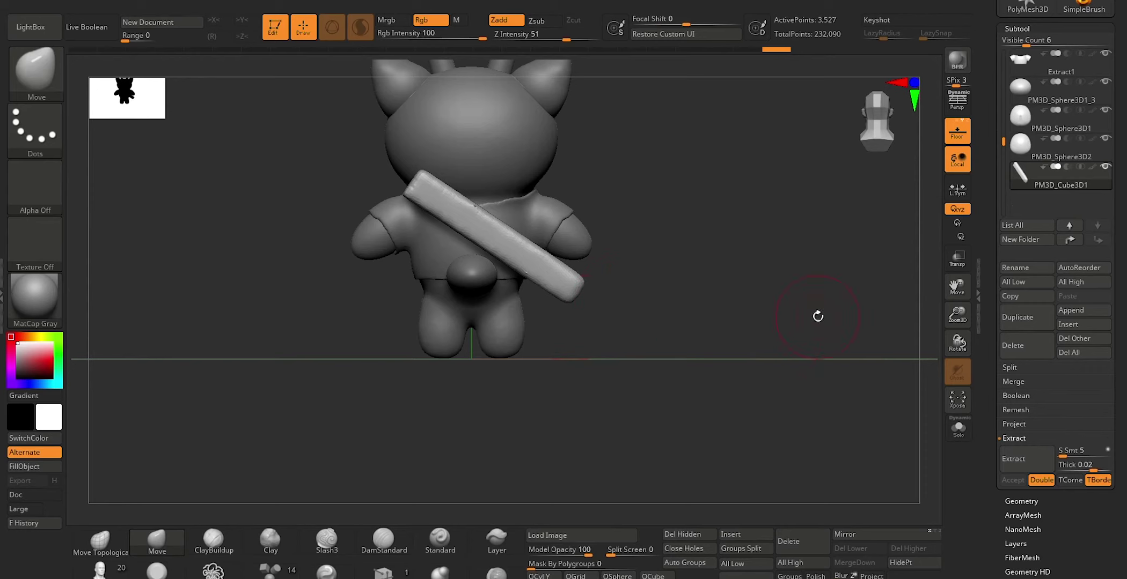
click(1016, 317)
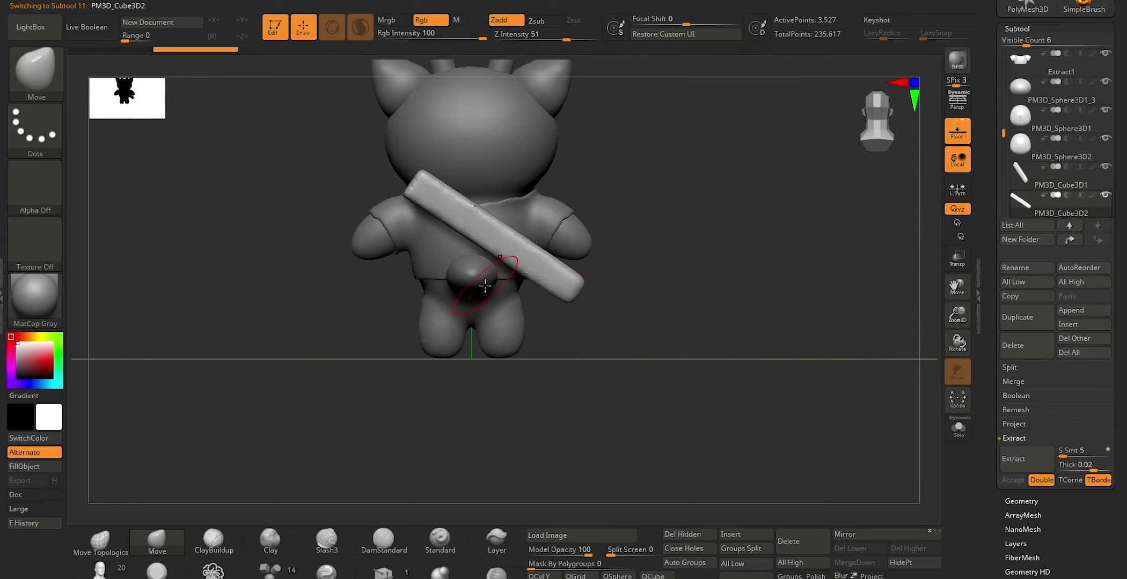
key(w)
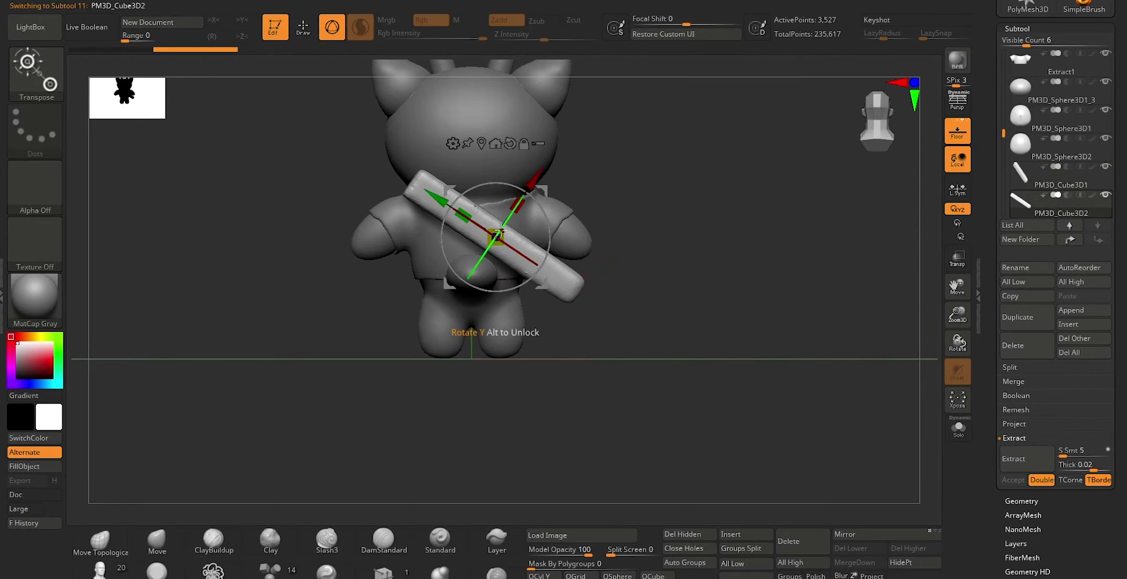
mouse_move(524, 199)
mouse_down()
mouse_move(485, 206)
mouse_move(391, 168)
mouse_up()
mouse_move(297, 398)
mouse_down()
mouse_move(339, 397)
mouse_move(359, 325)
mouse_up()
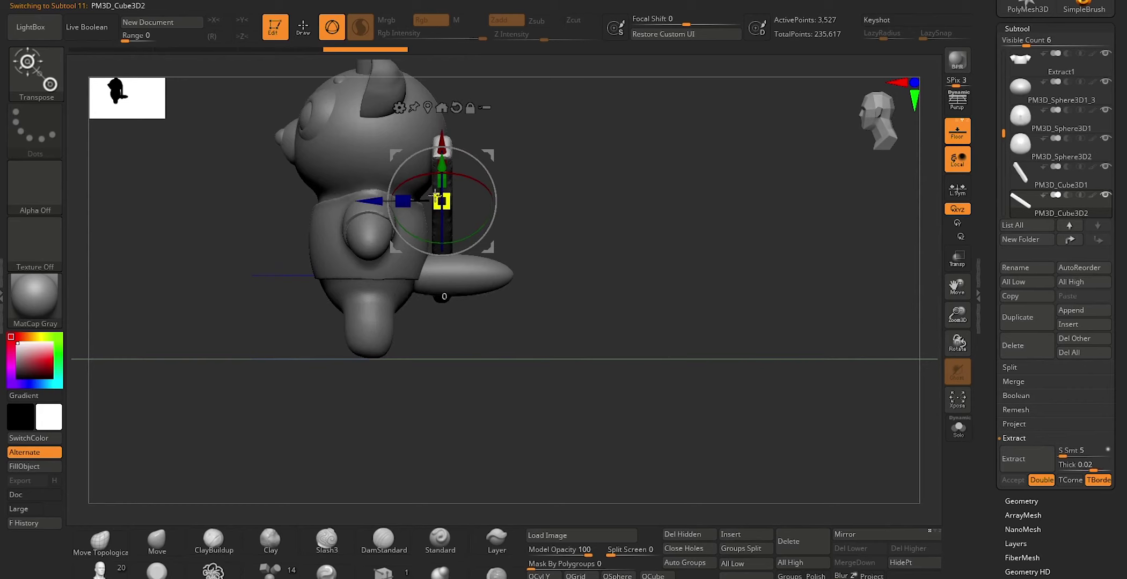
drag(375, 198, 509, 193)
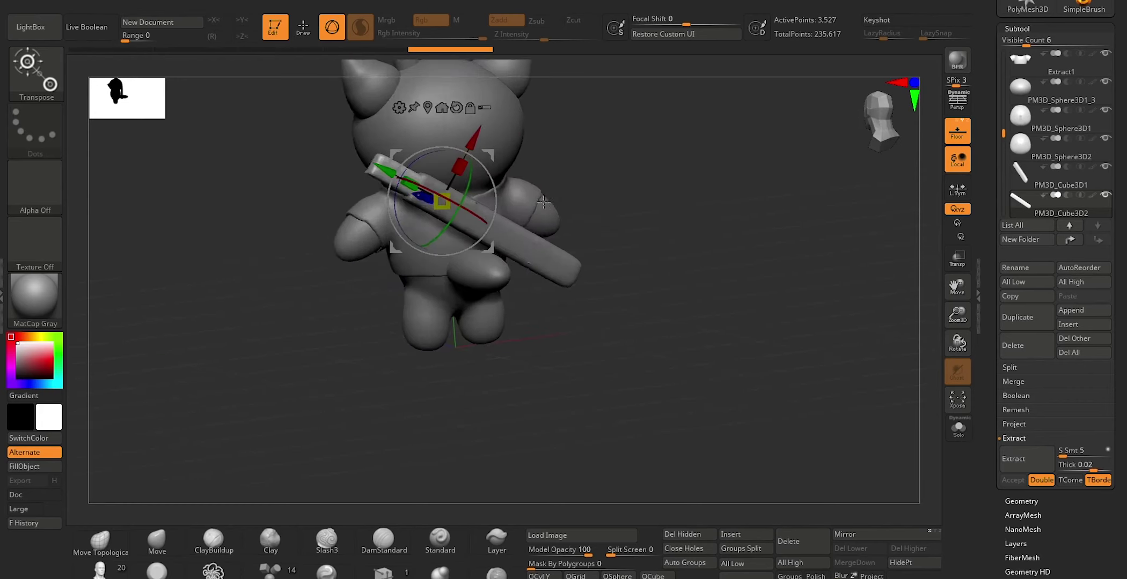
drag(408, 182, 398, 173)
key(q)
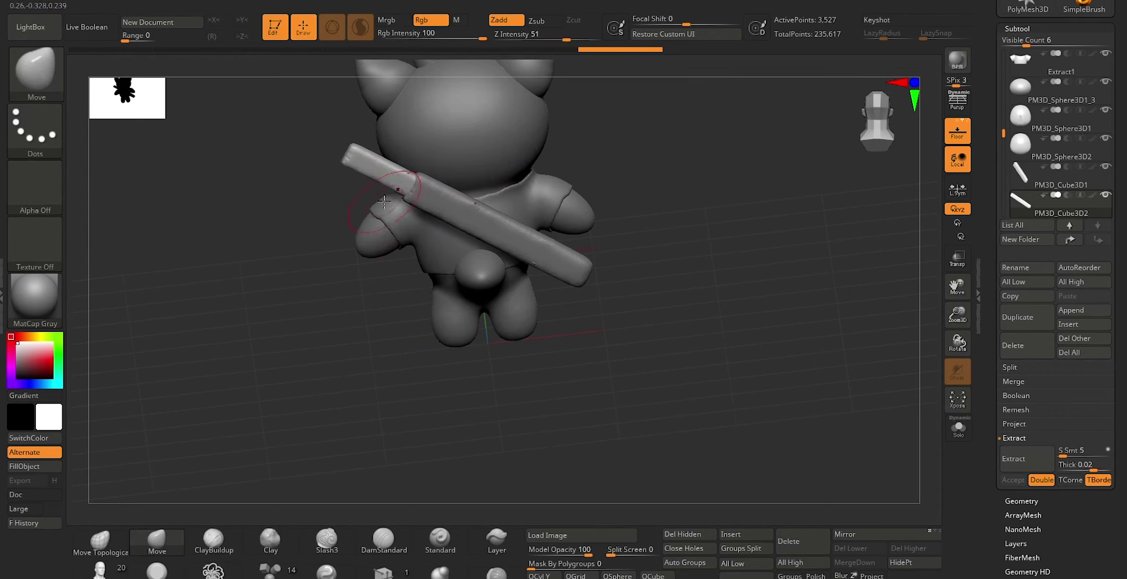
Add another thin stick piece and tilt it to lie diagonally
shift+drag(299, 377, 359, 374)
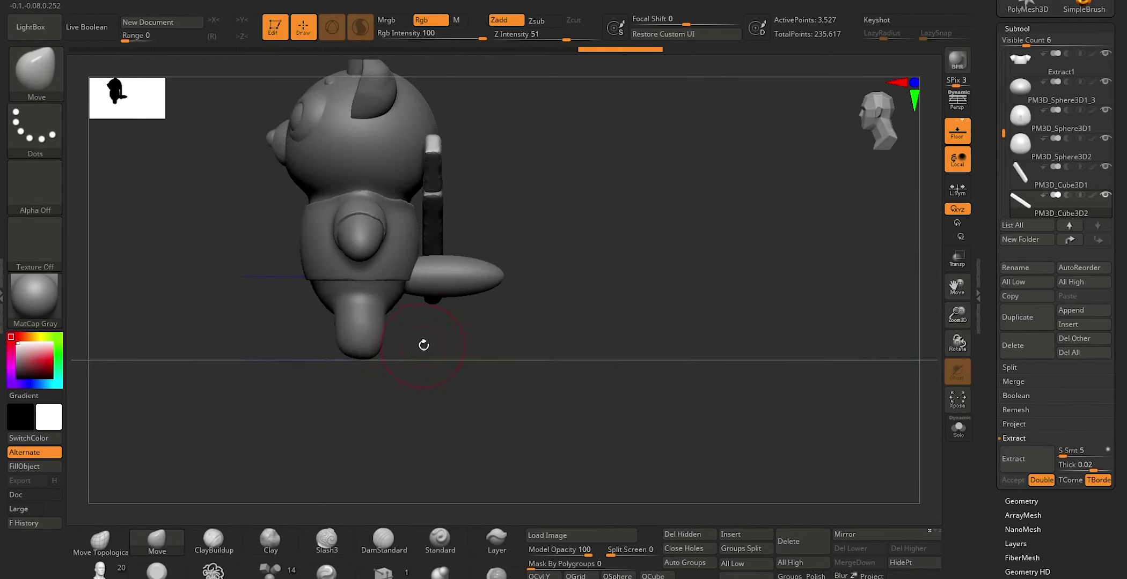
shift+drag(423, 345, 472, 349)
mouse_move(621, 255)
mouse_down()
mouse_move(593, 287)
mouse_move(604, 280)
mouse_up()
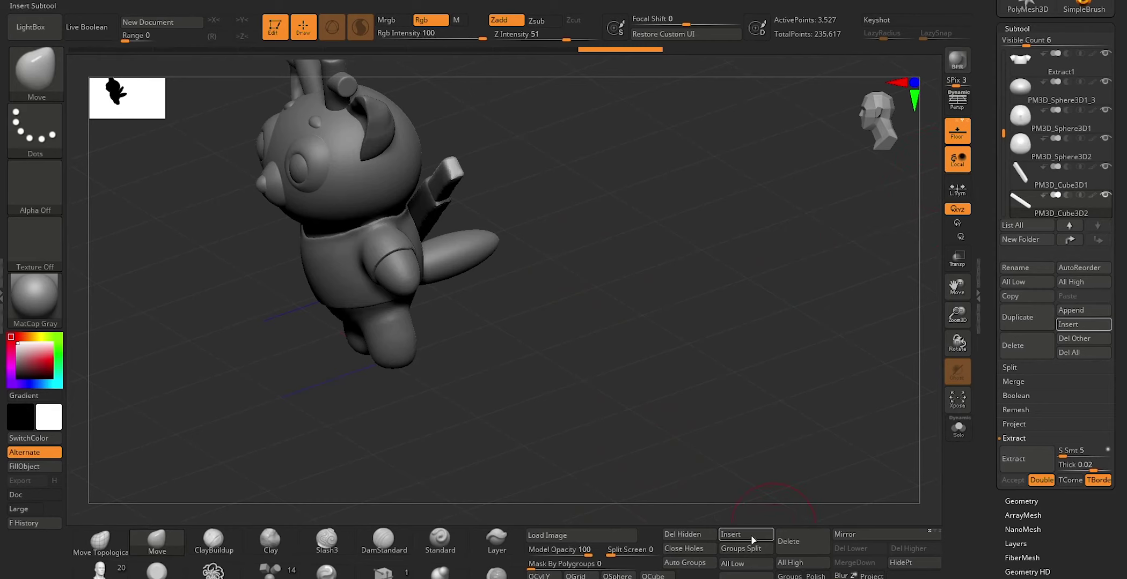
key(w)
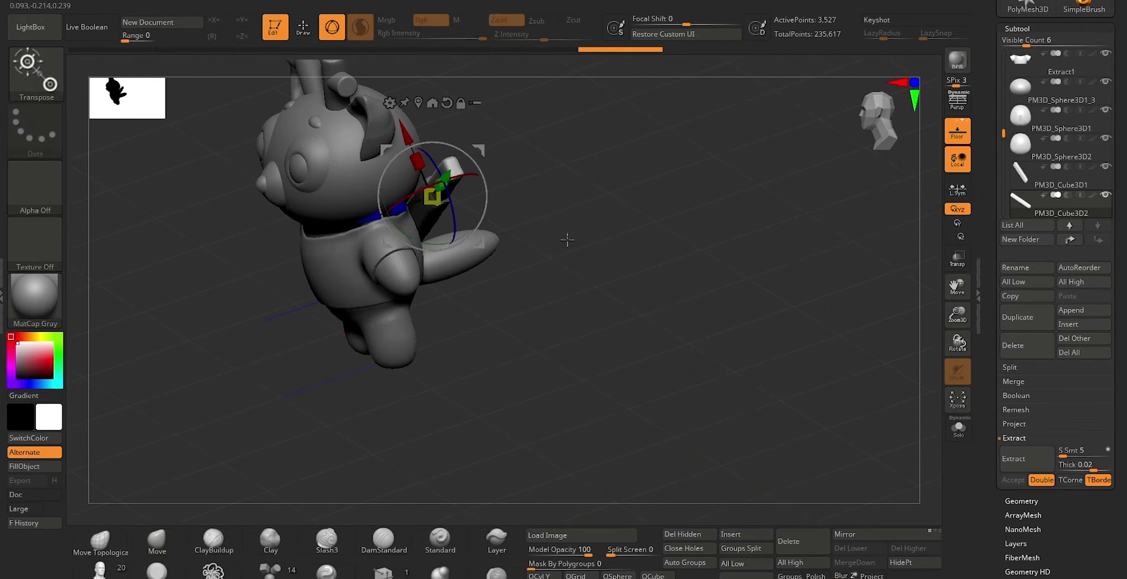
click(1014, 317)
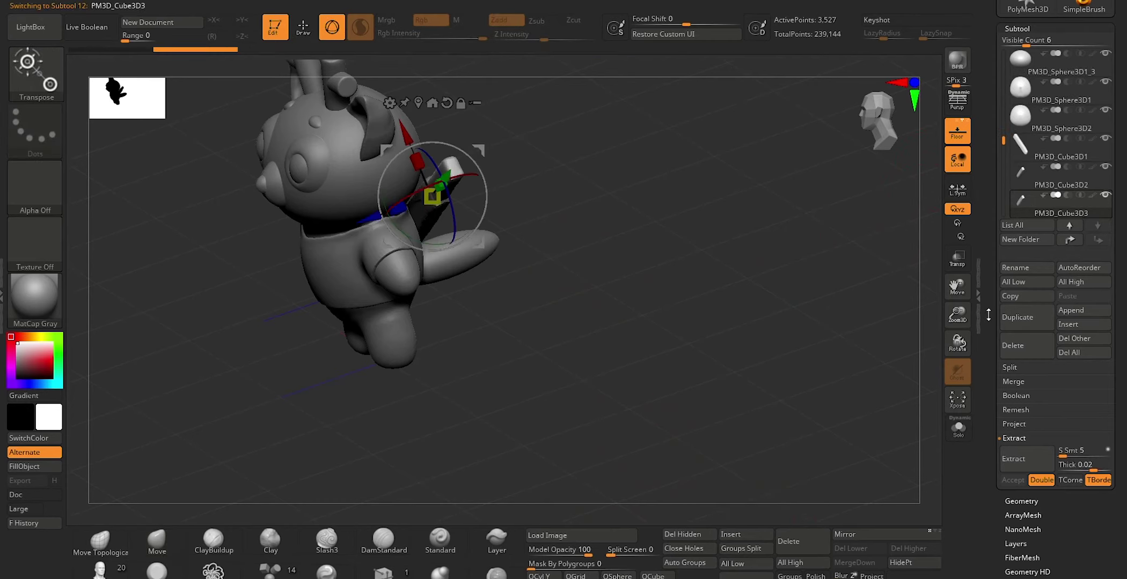
shift+drag(563, 184, 573, 188)
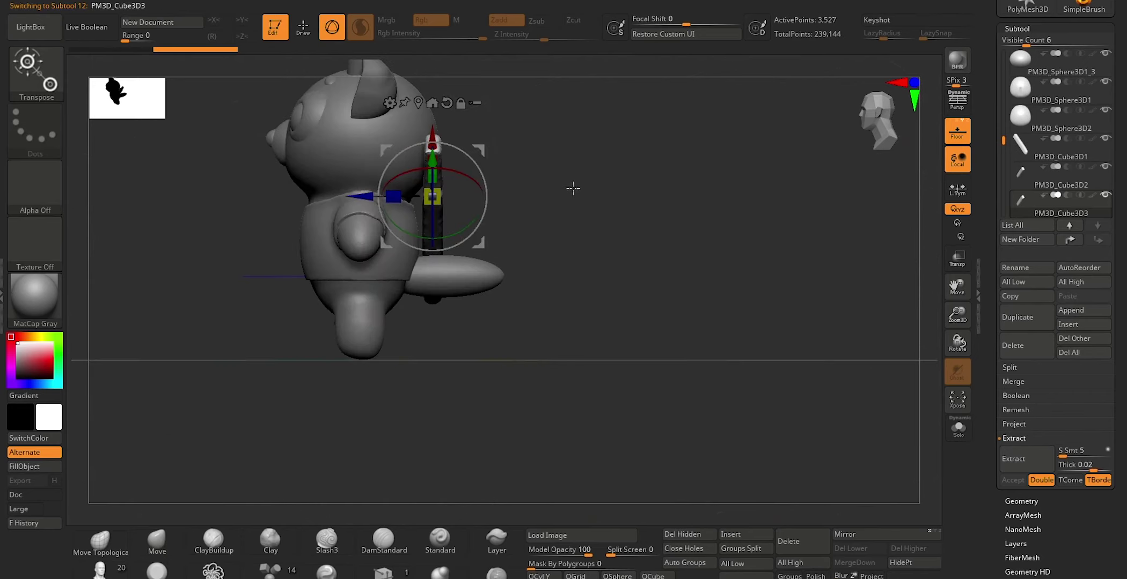
mouse_move(383, 212)
mouse_down()
mouse_move(574, 186)
mouse_move(547, 192)
mouse_up()
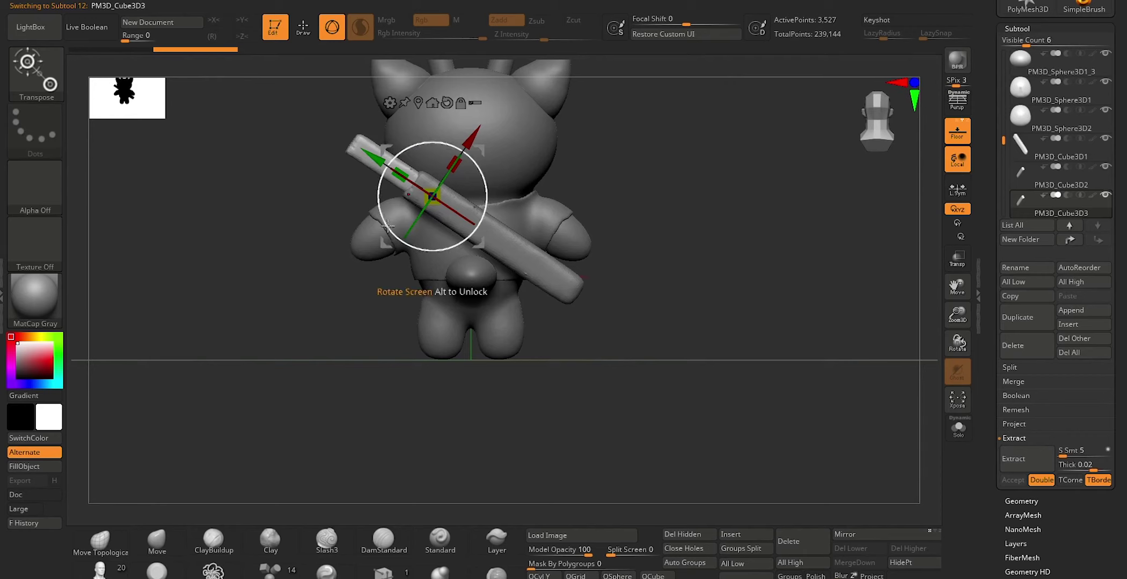
Move the stick down-left along its axis and shrink it to about half size
drag(473, 133, 388, 259)
mouse_move(375, 386)
mouse_down()
mouse_move(304, 476)
mouse_move(319, 473)
mouse_up()
drag(346, 324, 331, 330)
shift+drag(541, 259, 354, 268)
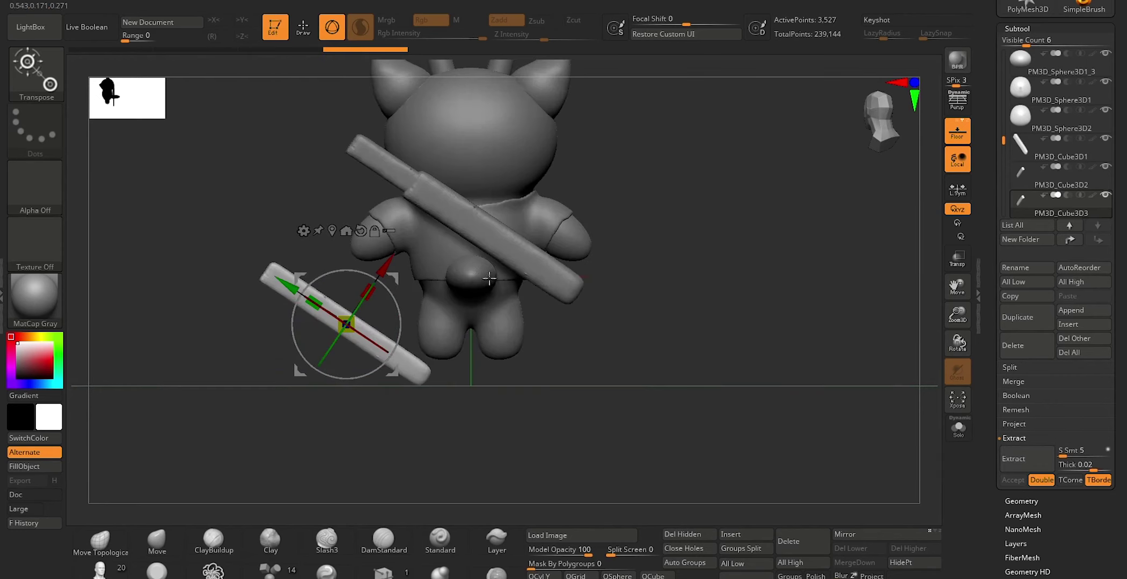
drag(347, 322, 338, 330)
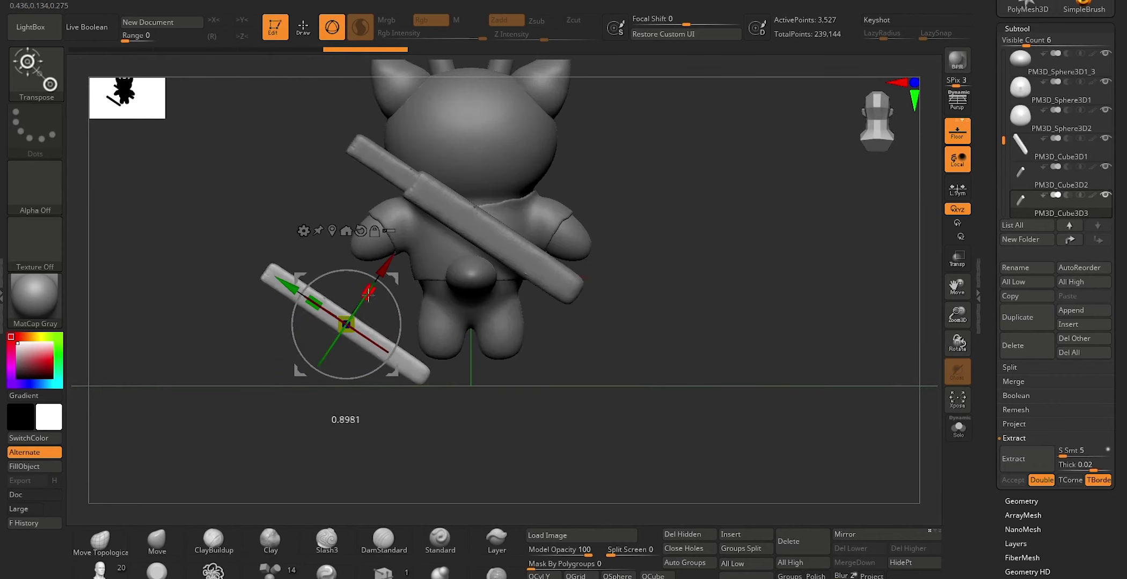
Rotate the stick about 128° and move it up onto the bear's back
mouse_move(637, 181)
mouse_down()
mouse_move(585, 204)
mouse_move(659, 234)
mouse_up()
drag(391, 354, 417, 397)
drag(496, 217, 516, 291)
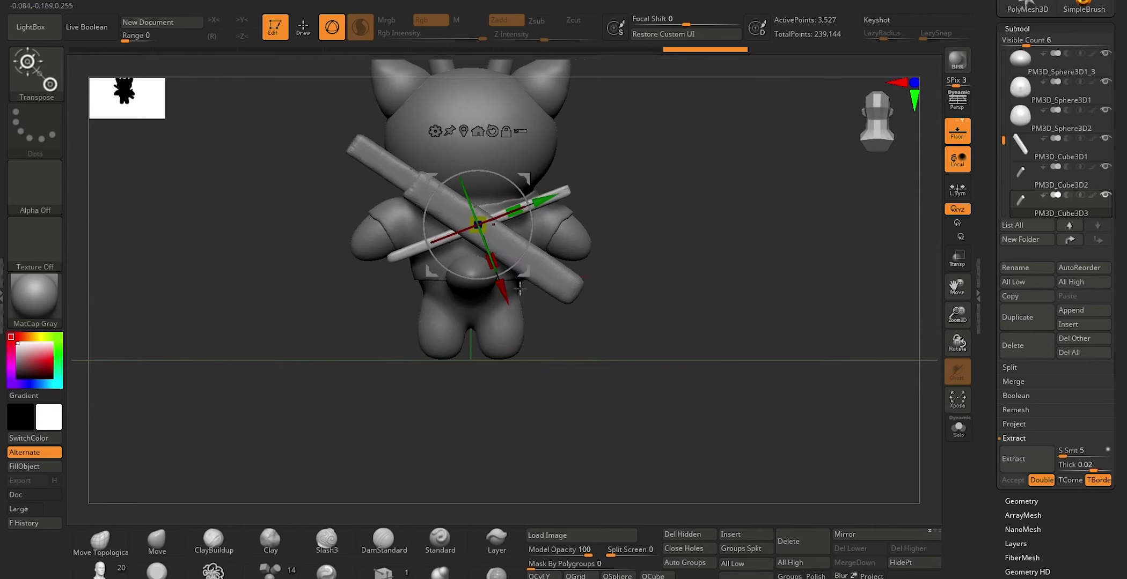
drag(679, 191, 623, 232)
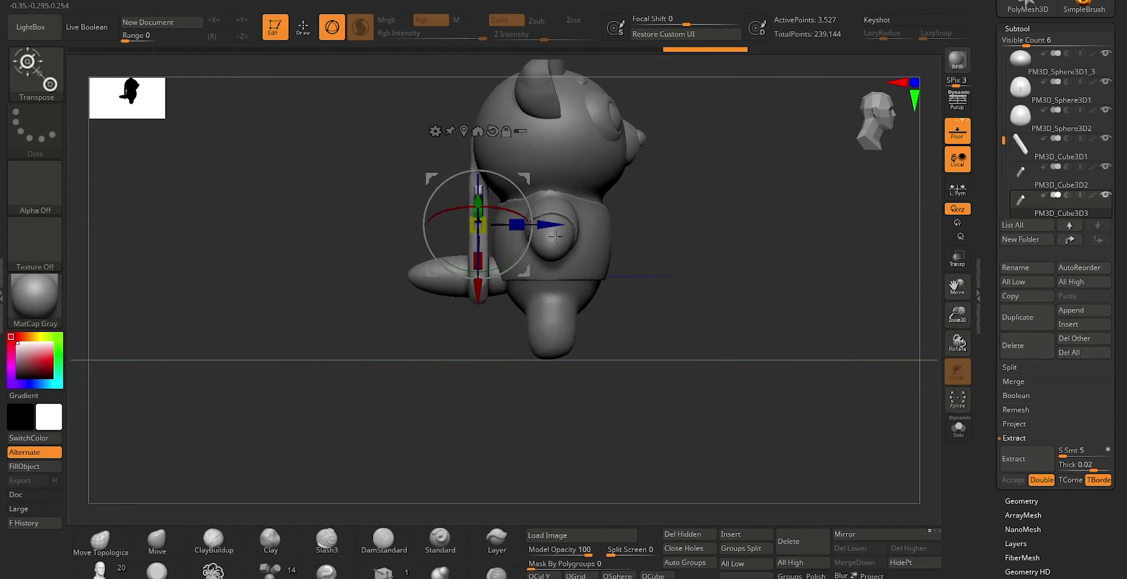
Lengthen the thin stick along its axis and rotate it slightly
key(q)
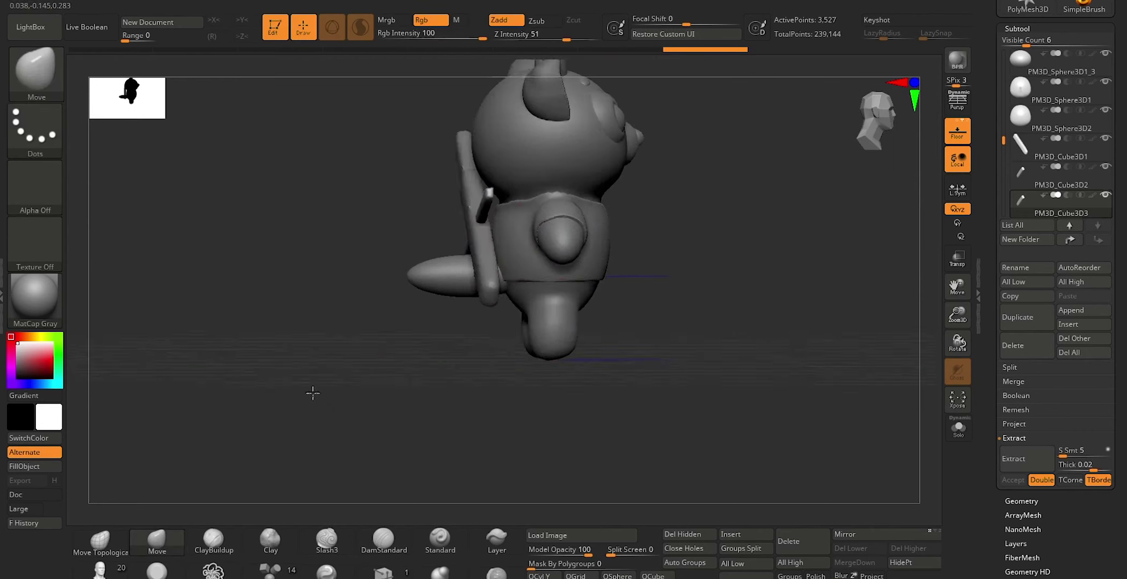
drag(312, 392, 381, 371)
drag(578, 329, 633, 334)
mouse_move(679, 301)
mouse_down()
mouse_move(659, 285)
mouse_move(705, 186)
mouse_move(652, 284)
mouse_up()
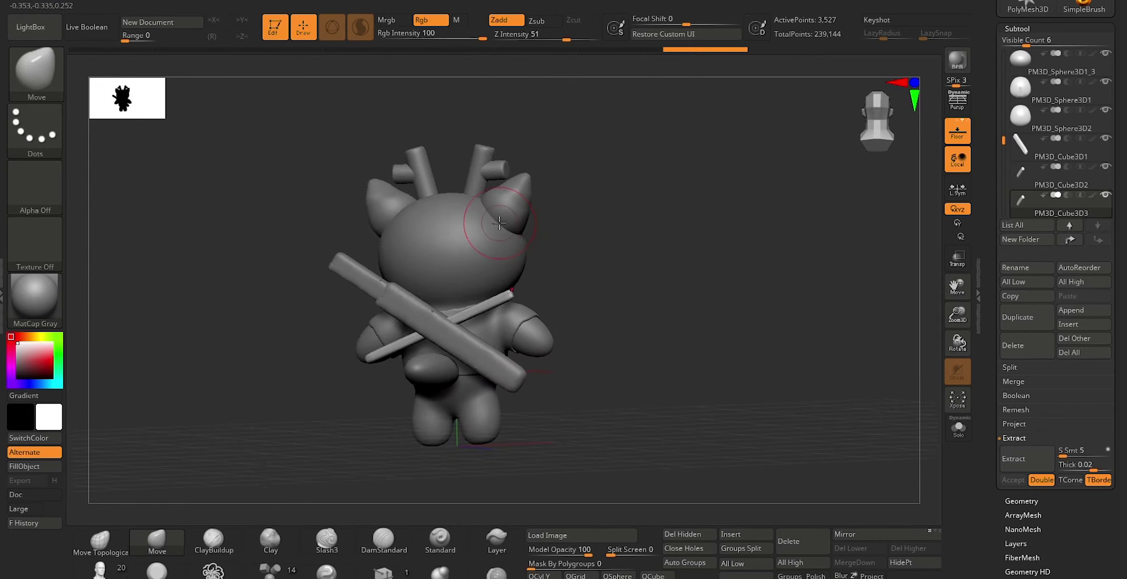
key(r)
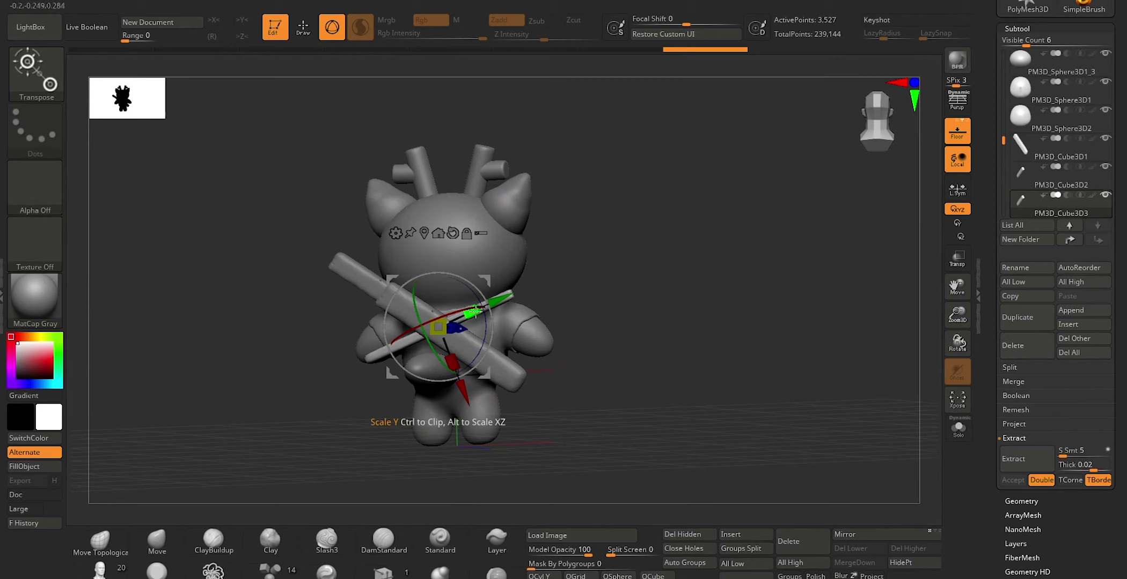
drag(474, 313, 516, 296)
drag(629, 285, 644, 284)
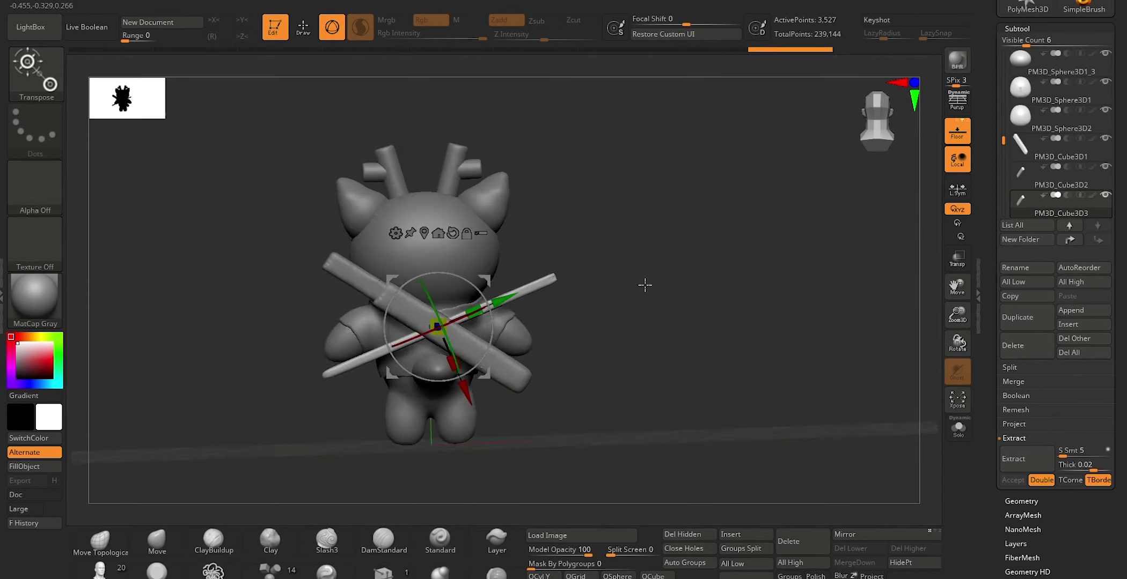
drag(485, 288, 470, 320)
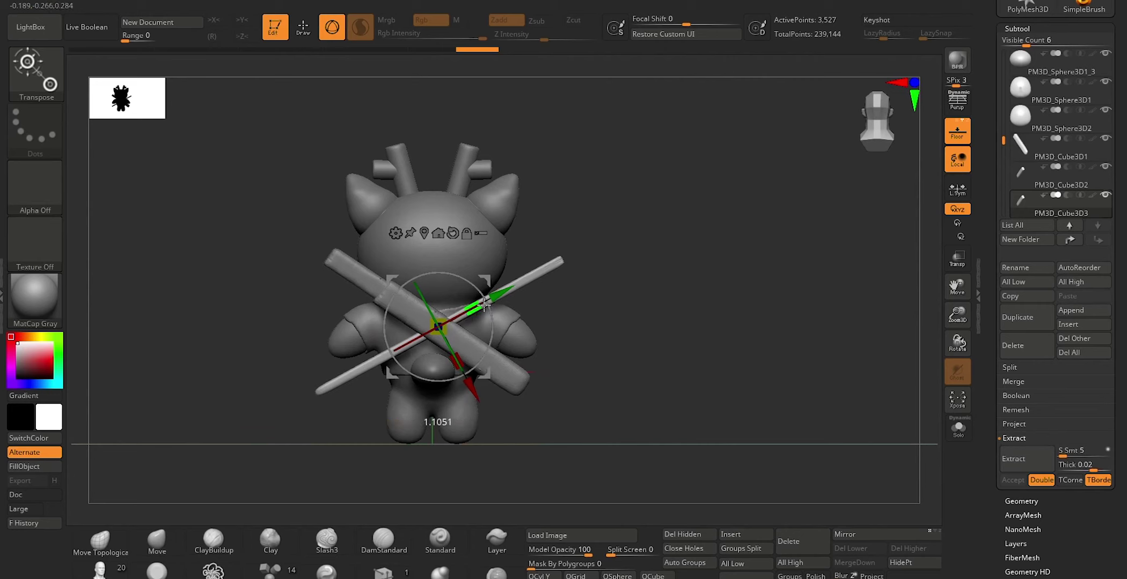
drag(638, 292, 573, 295)
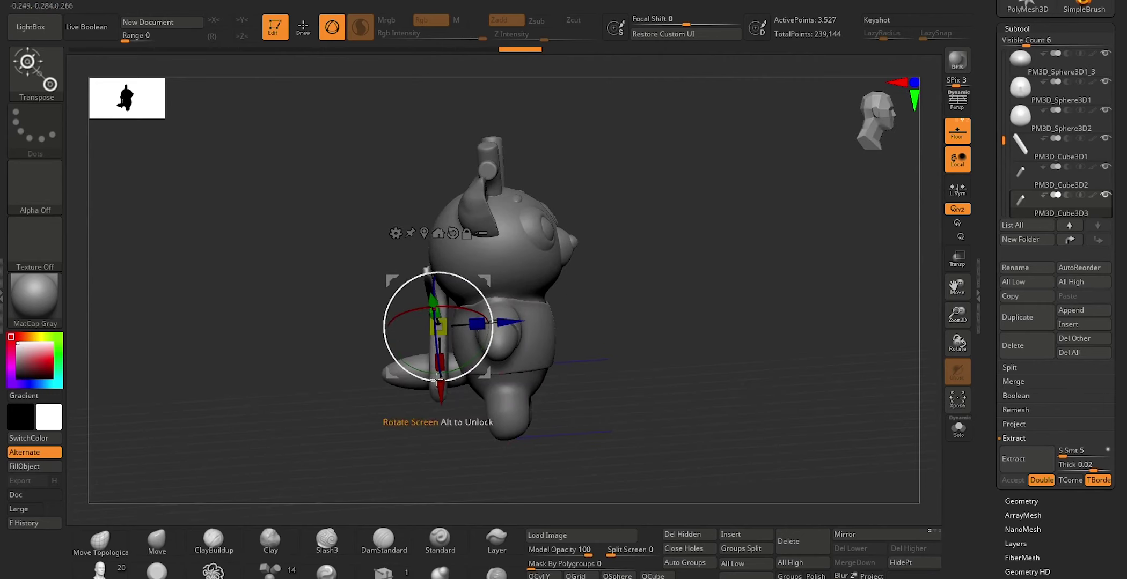
Shift the stick slightly to the right from a straight side view
key(q)
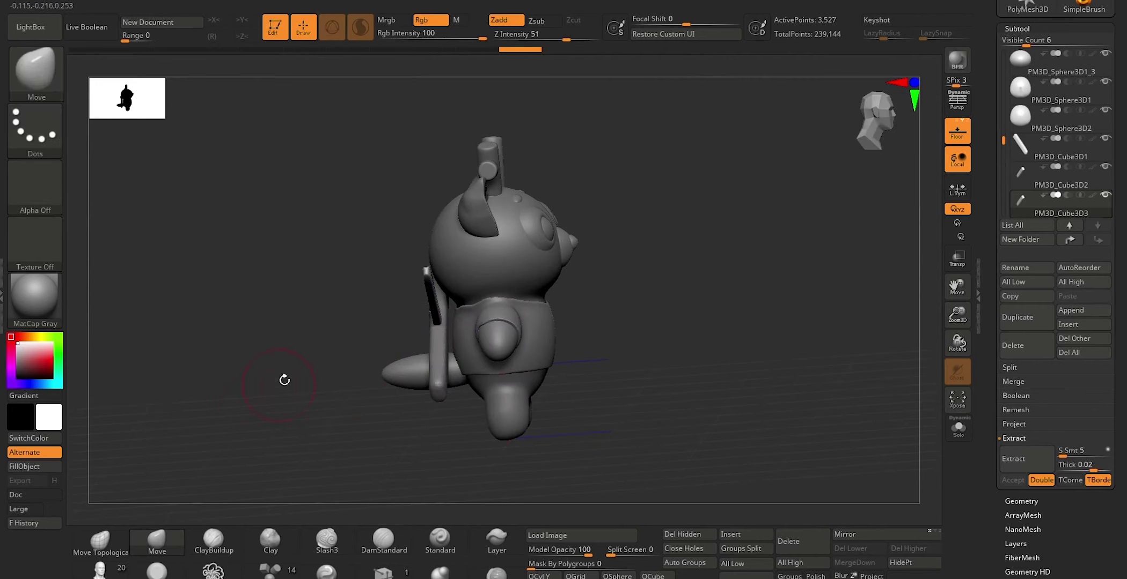
shift+drag(663, 228, 676, 240)
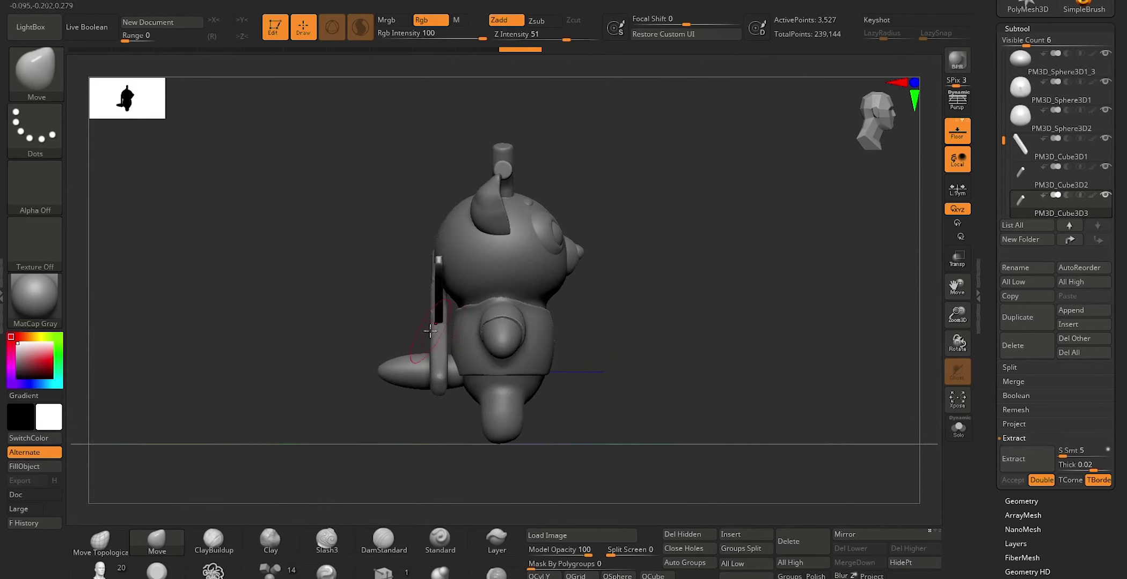
key(w)
drag(499, 325, 508, 324)
key(q)
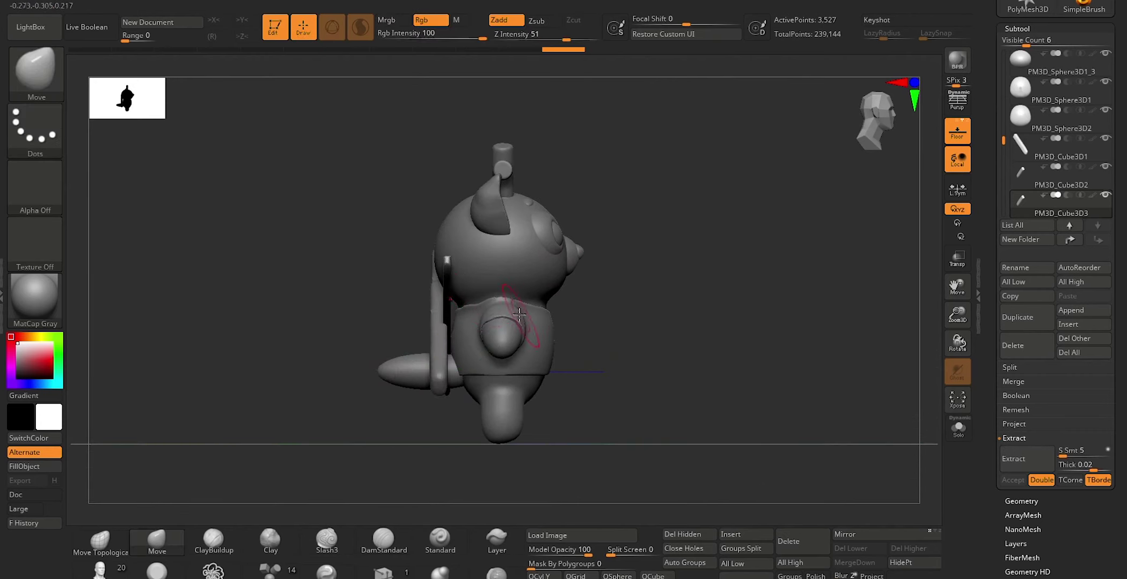
drag(634, 270, 598, 266)
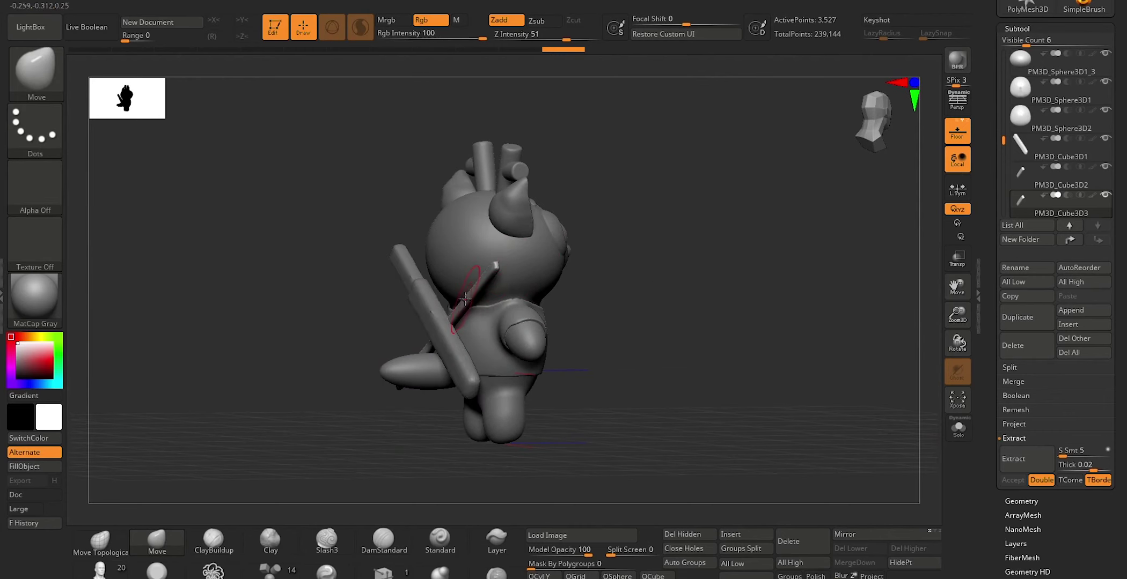
Turn on X symmetry and undo the bend on the stick's tip
key(x)
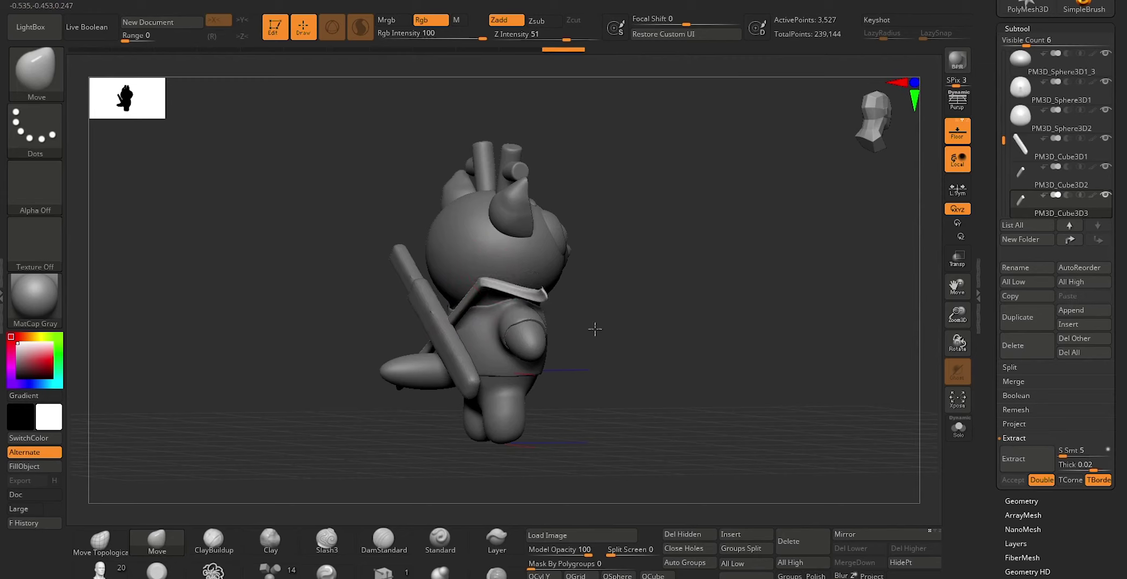
key(ctrl+shift+z)
key(ctrl+shift+z)
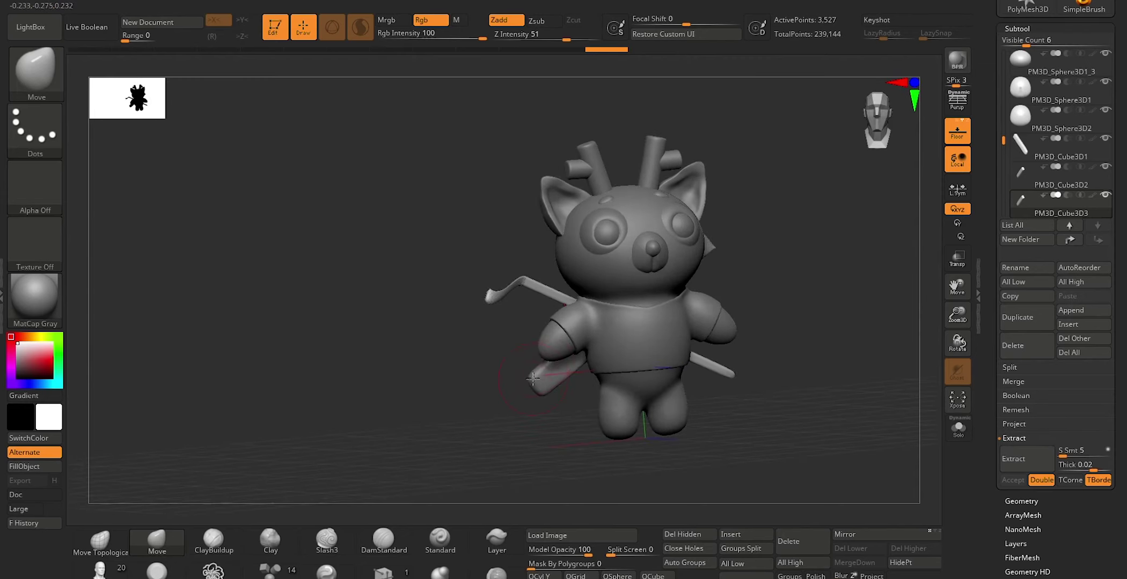
key(ctrl+shift+z)
key(ctrl+z)
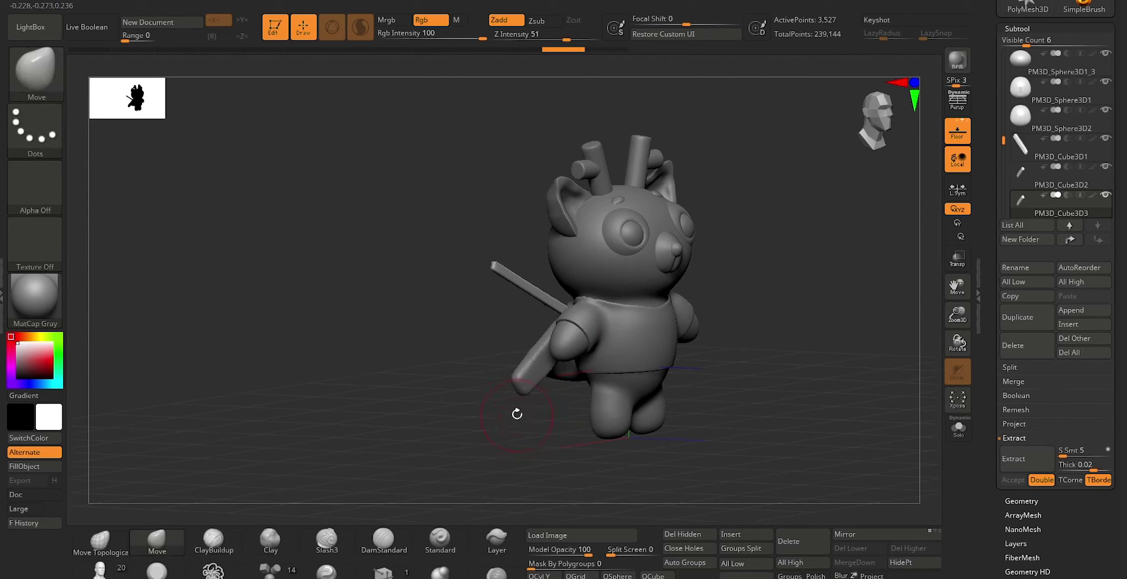
shift+drag(777, 339, 757, 334)
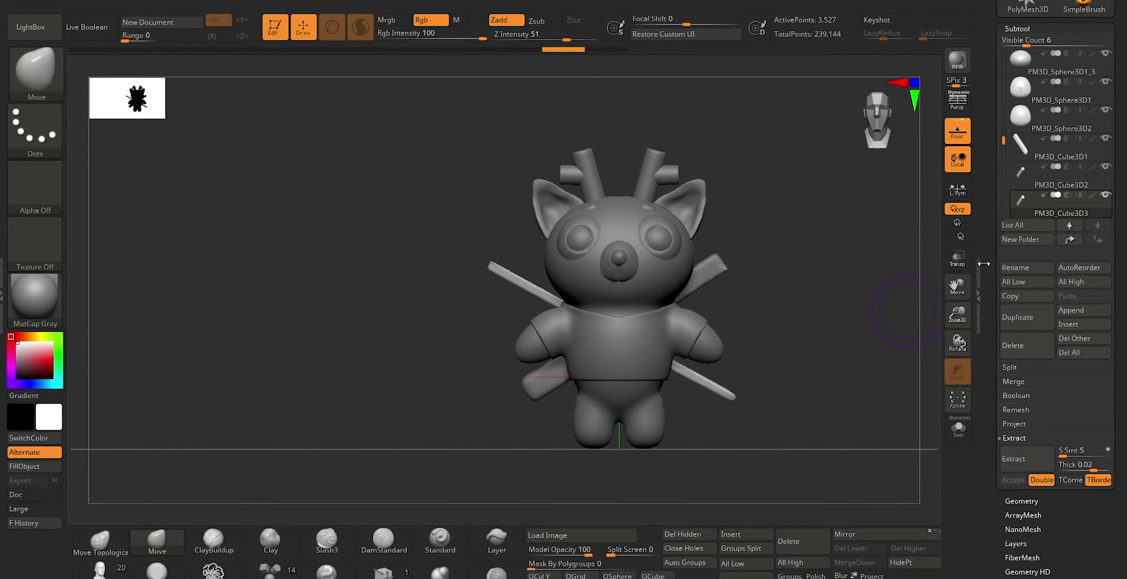
Delete the PM3D_Cube3D3 stick subtool and check the remaining bar
click(1016, 351)
click(918, 375)
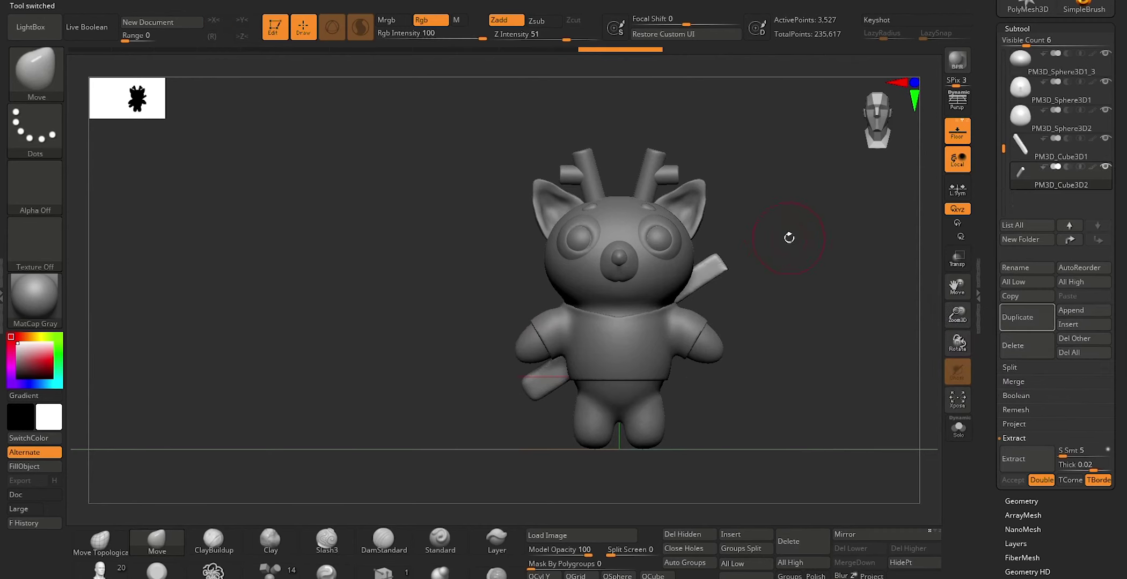
alt+drag(822, 311, 850, 333)
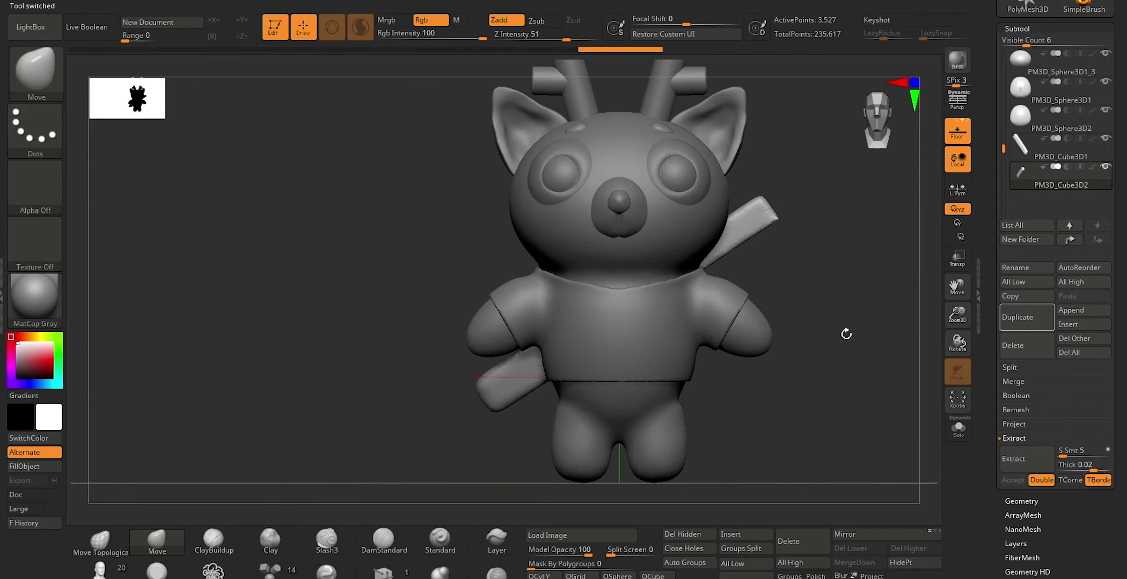
mouse_move(896, 257)
mouse_down()
mouse_move(888, 279)
mouse_move(836, 246)
mouse_up()
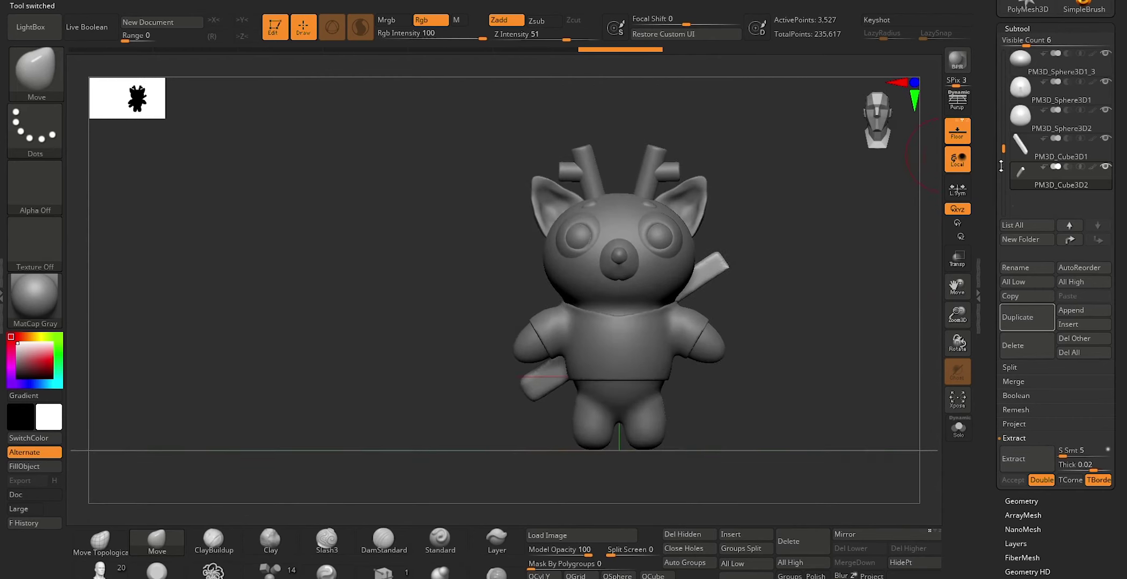
drag(1001, 167, 1001, 114)
Make the PolySphere body the active subtool and clear its mask
click(1058, 123)
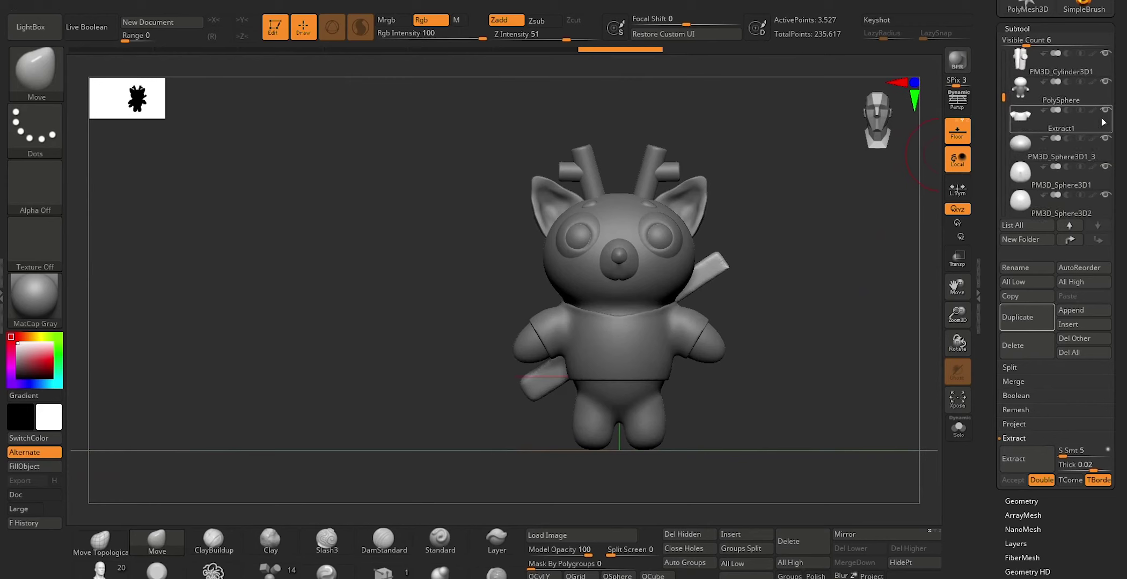
click(1059, 93)
mouse_move(804, 315)
ctrl+mouse_down()
mouse_move(807, 259)
mouse_move(880, 268)
ctrl+mouse_up()
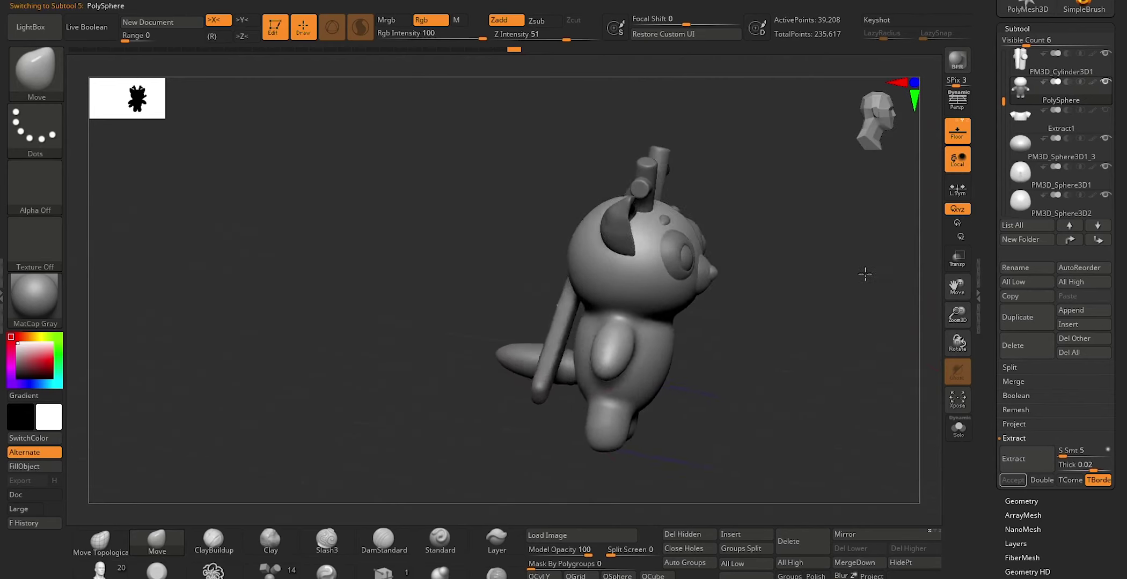
mouse_move(808, 294)
mouse_down()
mouse_move(769, 307)
mouse_move(372, 293)
mouse_move(458, 372)
mouse_up()
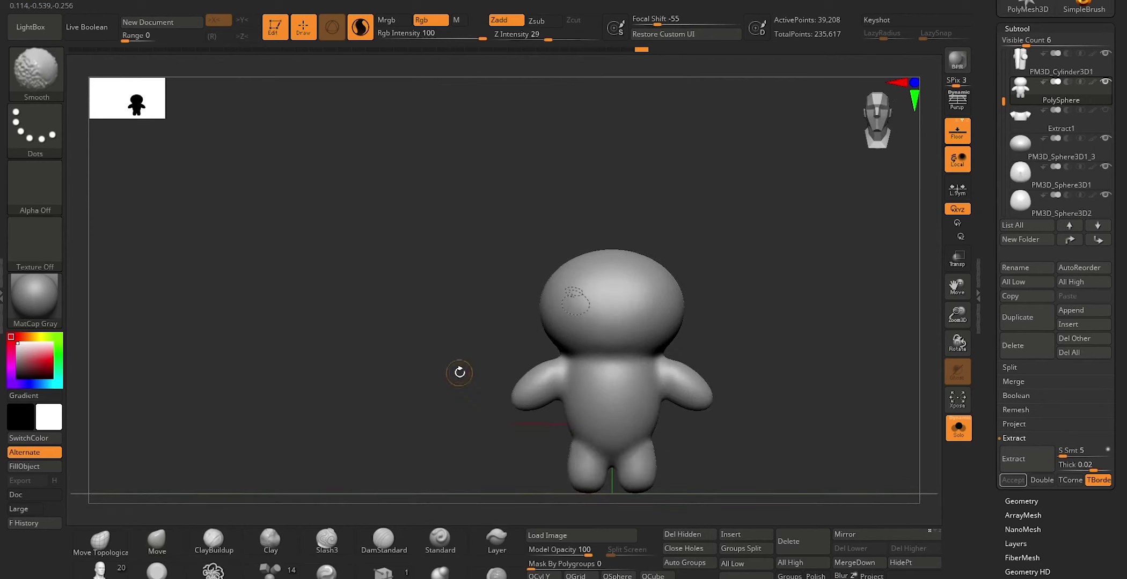
Mask a diagonal band across the PolySphere body and extract it as a strap
key(ctrl)
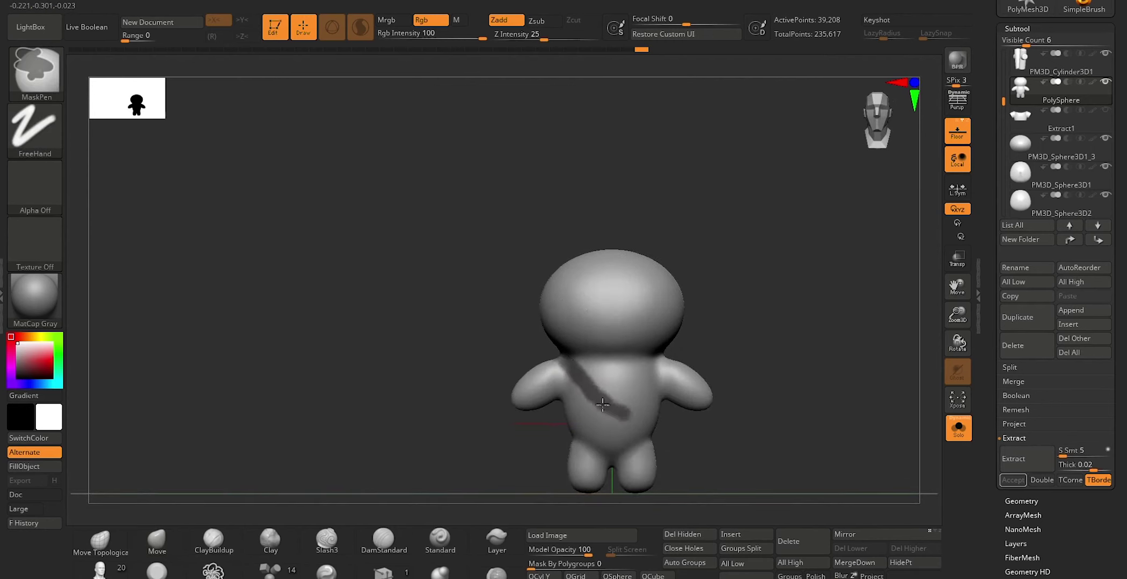
drag(729, 454, 518, 419)
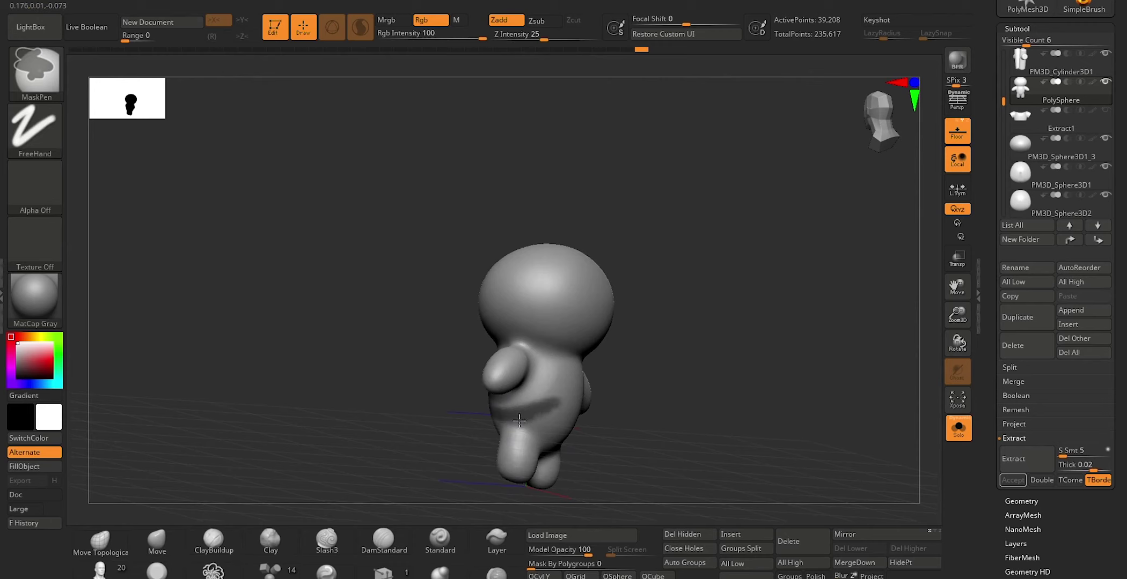
shift+drag(727, 350, 677, 372)
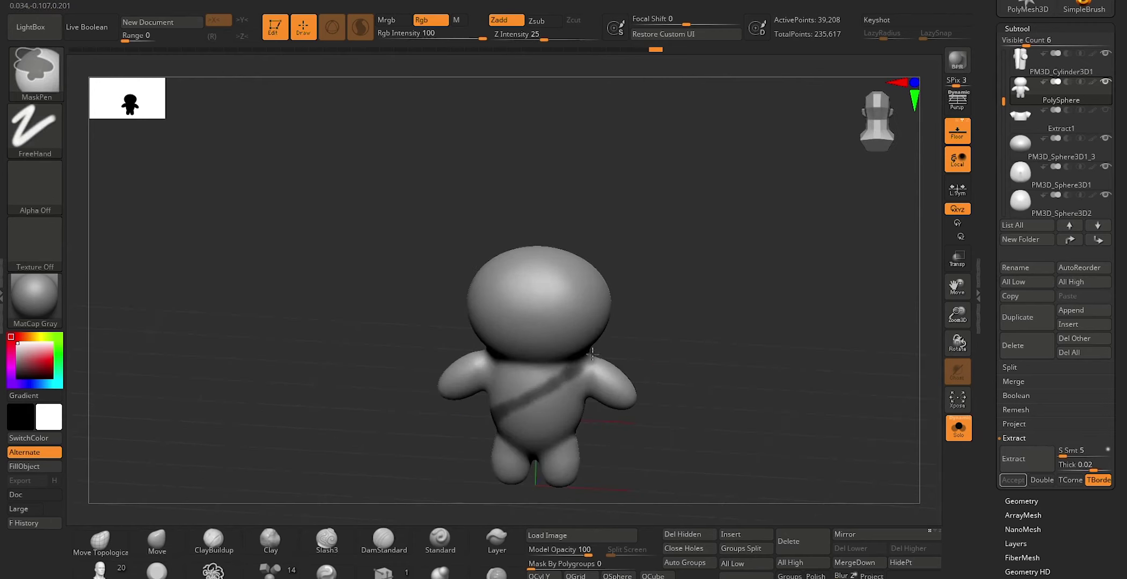
mouse_move(596, 352)
mouse_down()
mouse_move(674, 337)
mouse_move(664, 352)
mouse_move(707, 362)
mouse_move(674, 360)
mouse_up()
click(1022, 464)
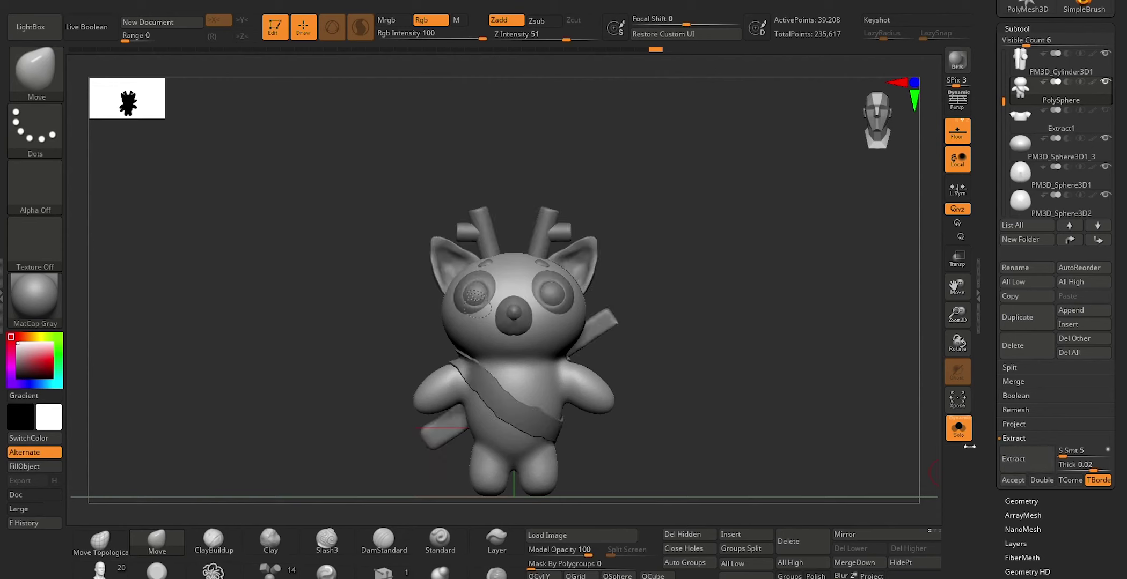
key(w)
key(q)
Accept the extraction as Extract2 and smooth the strap's upper tip and lower end
click(1014, 480)
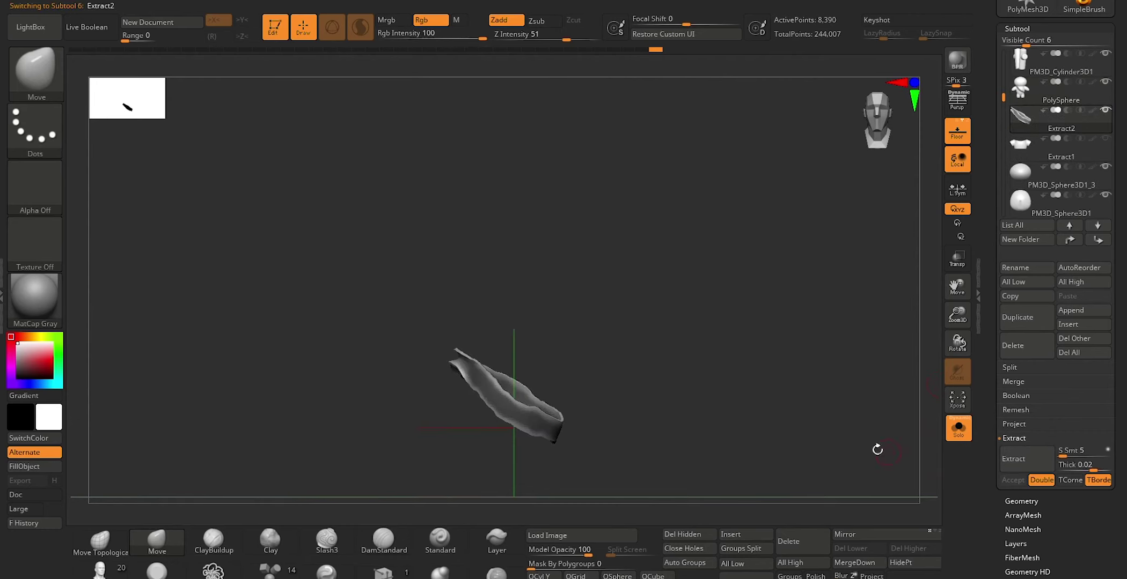
mouse_move(613, 335)
mouse_down()
mouse_move(589, 310)
mouse_move(636, 349)
mouse_move(616, 385)
mouse_move(654, 364)
mouse_move(640, 377)
mouse_move(654, 377)
mouse_up()
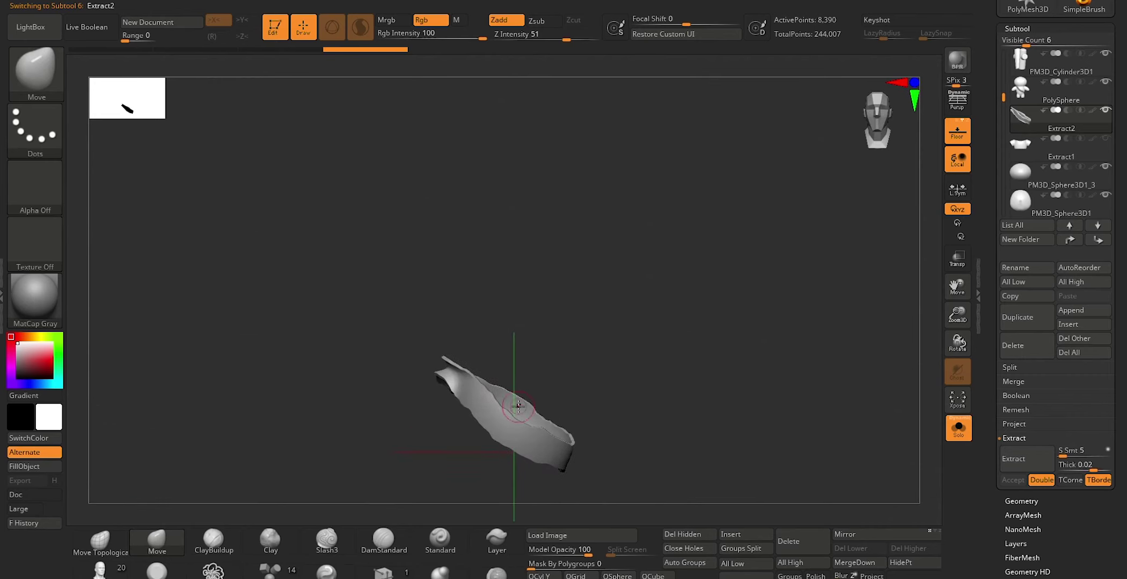
shift+drag(452, 392, 451, 363)
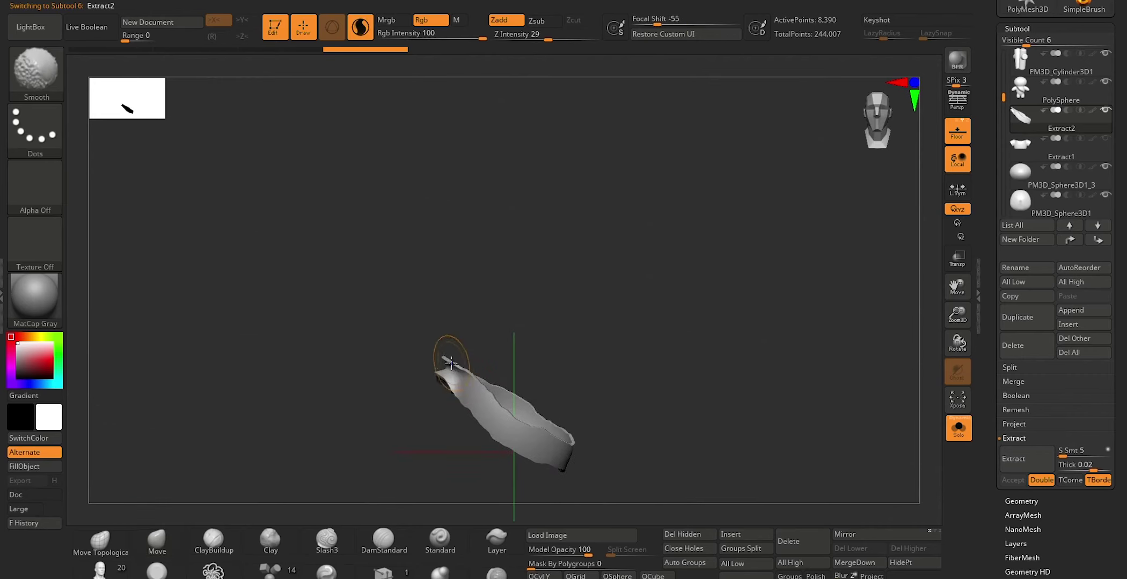
shift+drag(489, 425, 556, 468)
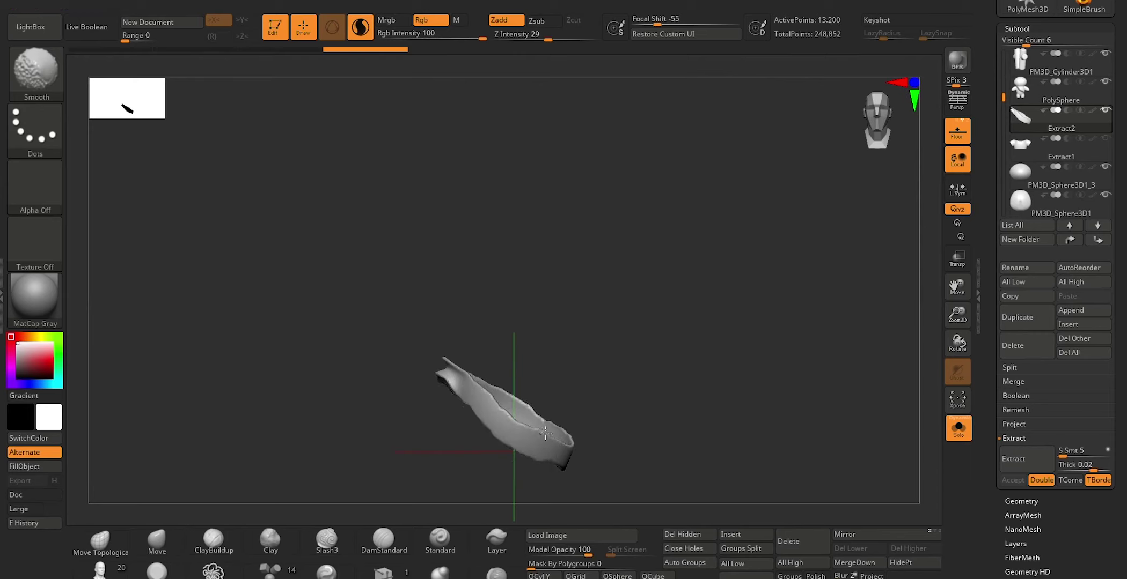
Inspect the strap from all sides, then turn Solo off to show the whole character
drag(646, 407, 451, 472)
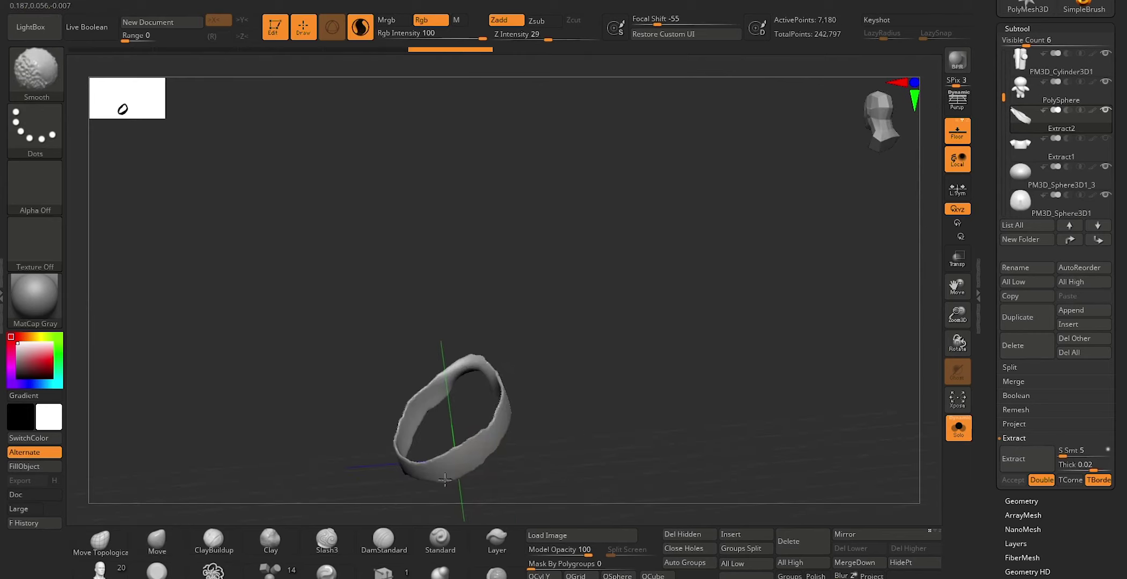
mouse_move(506, 400)
mouse_down()
mouse_move(578, 370)
mouse_move(484, 402)
mouse_up()
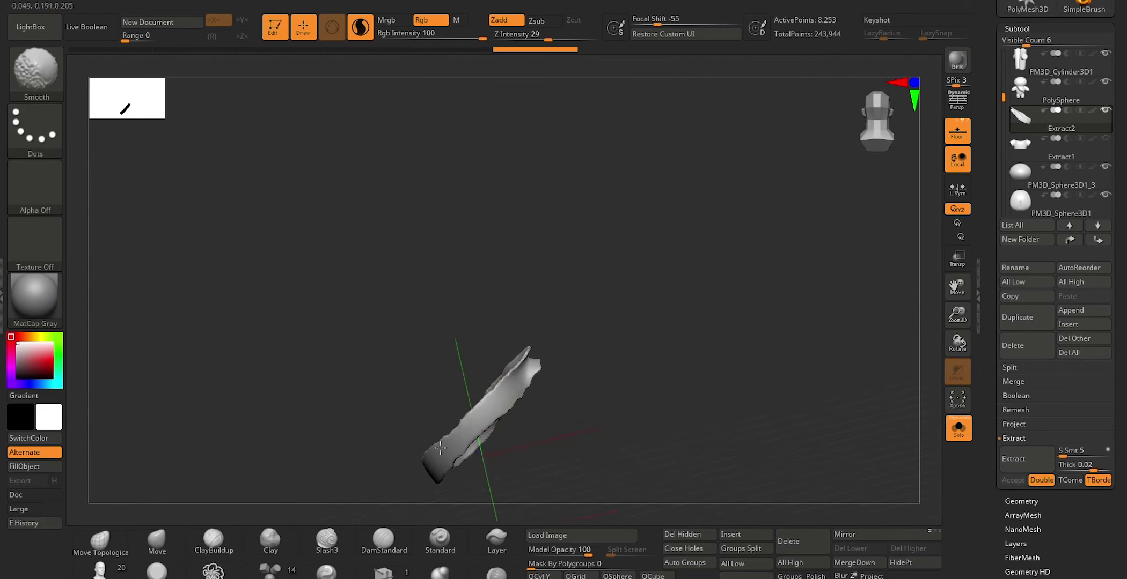
drag(359, 499, 841, 363)
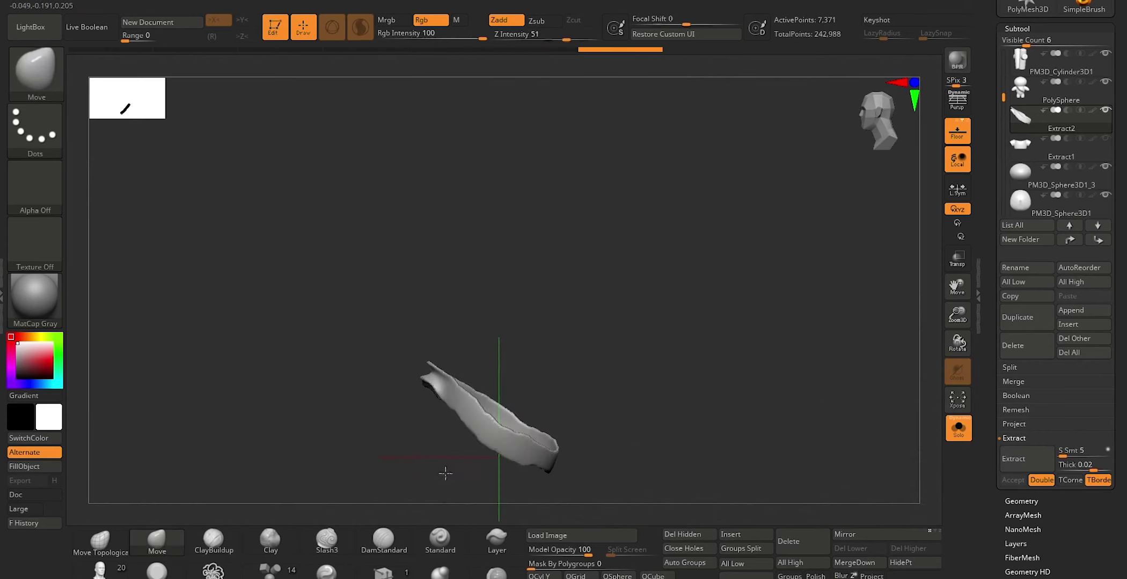
mouse_move(733, 368)
mouse_down()
mouse_move(717, 334)
mouse_move(913, 412)
mouse_up()
click(958, 428)
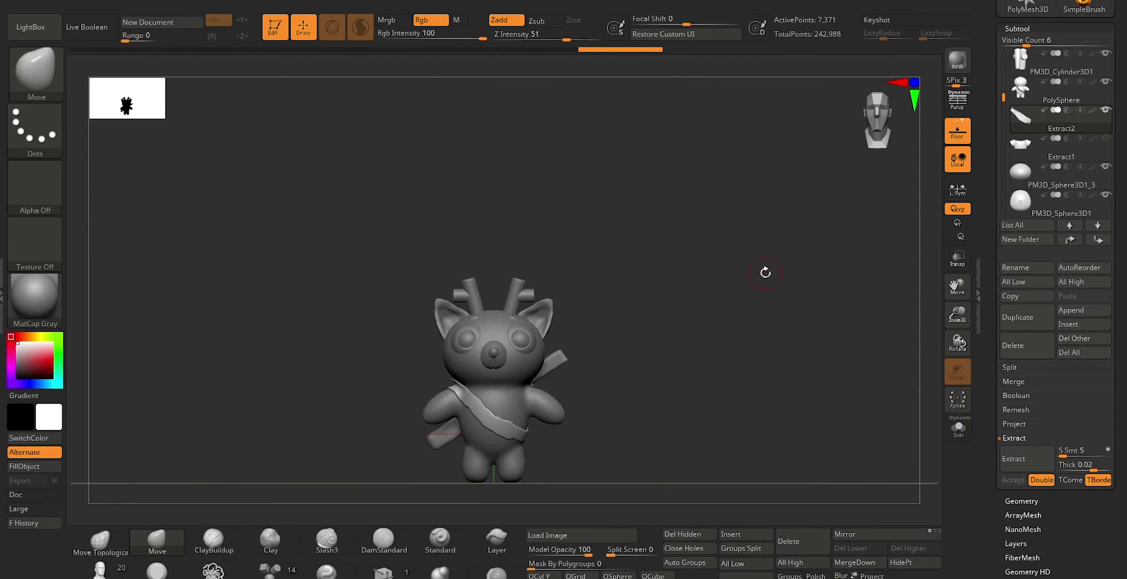
Zoom in on the collar and smooth the T-shirt's neckline seam beside the strap
click(1103, 140)
drag(702, 324, 674, 339)
key(r)
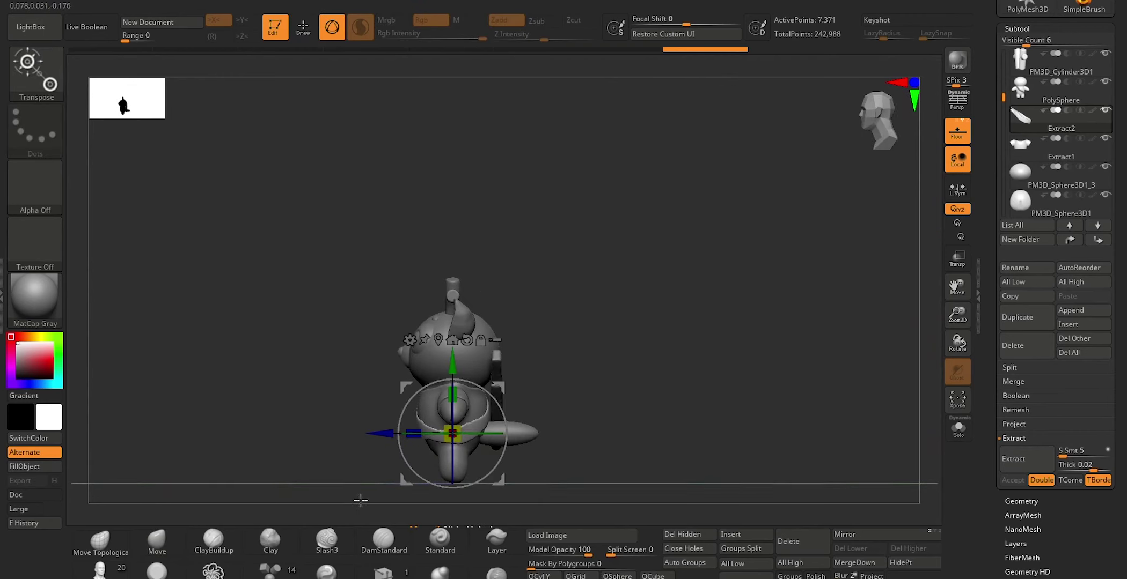
shift+drag(361, 501, 375, 408)
key(q)
drag(597, 388, 670, 400)
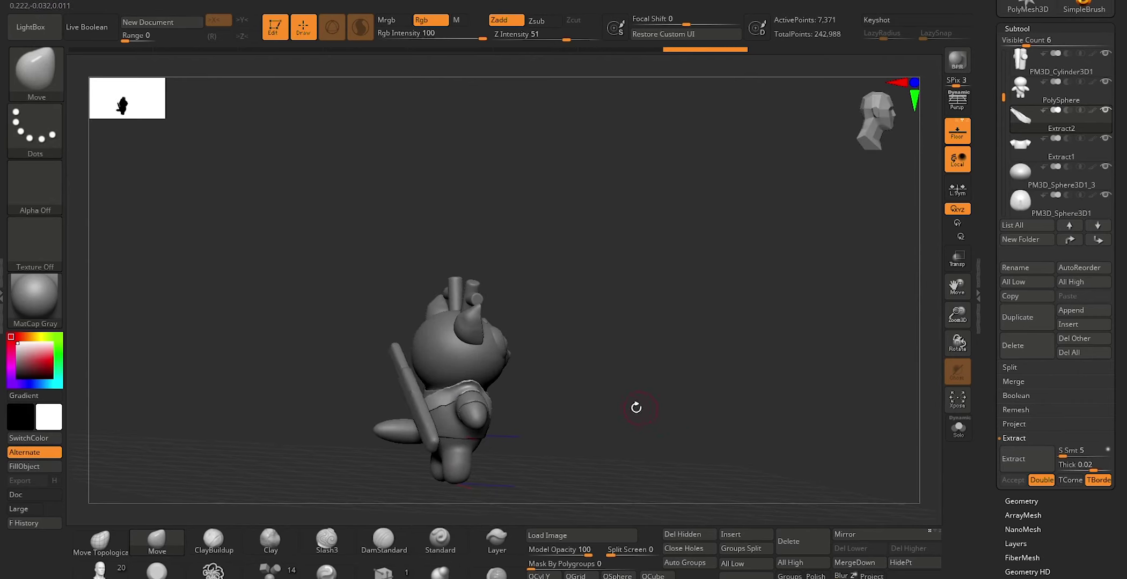
mouse_move(567, 397)
mouse_down()
mouse_move(651, 398)
mouse_move(627, 362)
mouse_move(679, 384)
mouse_move(490, 354)
mouse_move(558, 359)
mouse_move(512, 355)
mouse_move(525, 363)
mouse_up()
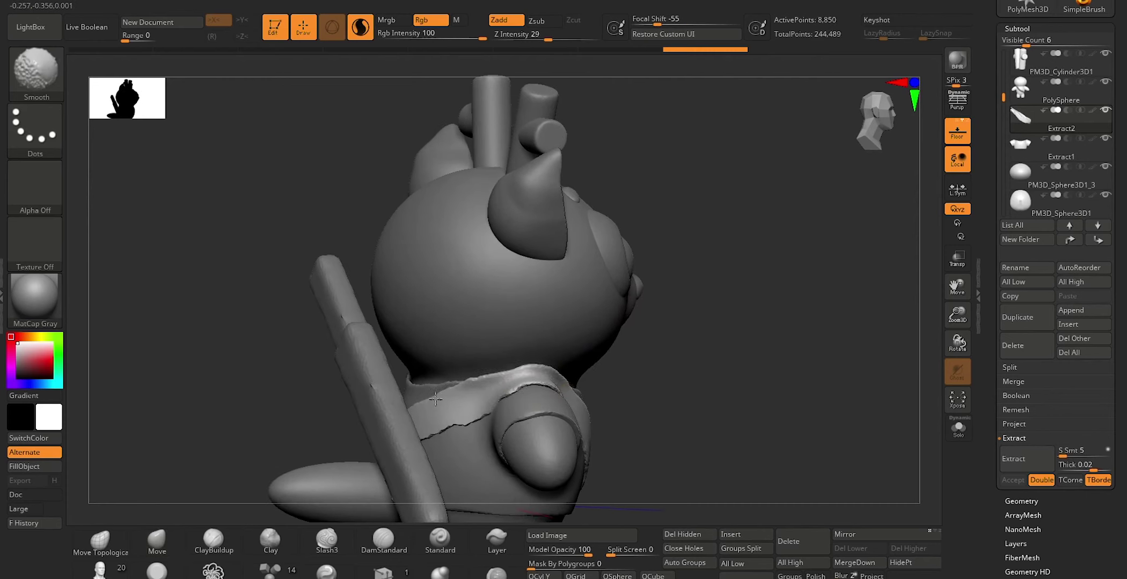
shift+drag(466, 409, 456, 427)
mouse_move(671, 386)
mouse_down()
mouse_move(838, 355)
mouse_move(554, 386)
mouse_up()
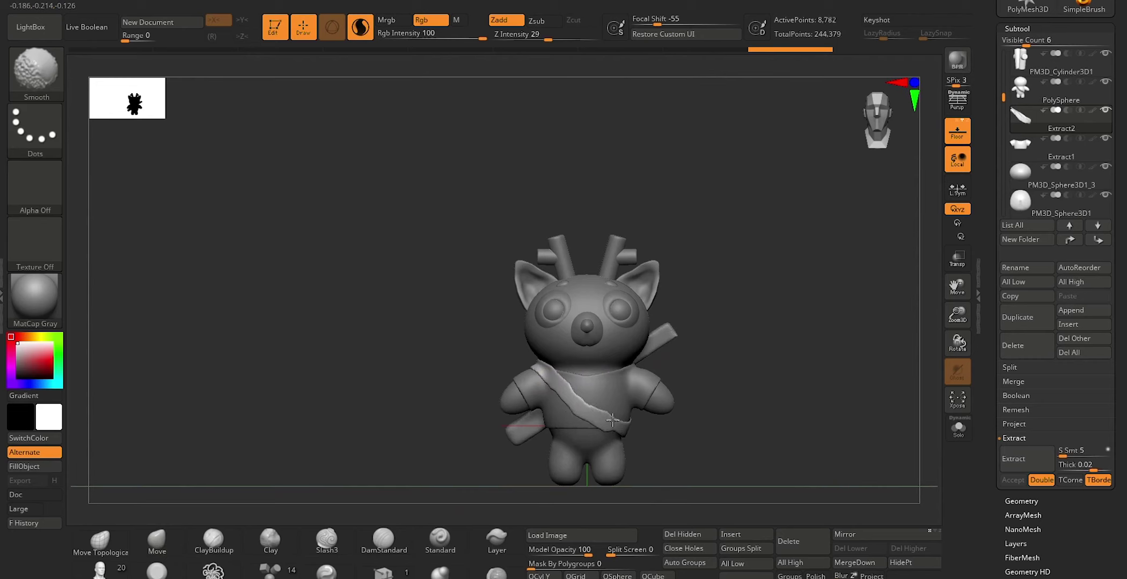
drag(697, 443, 550, 423)
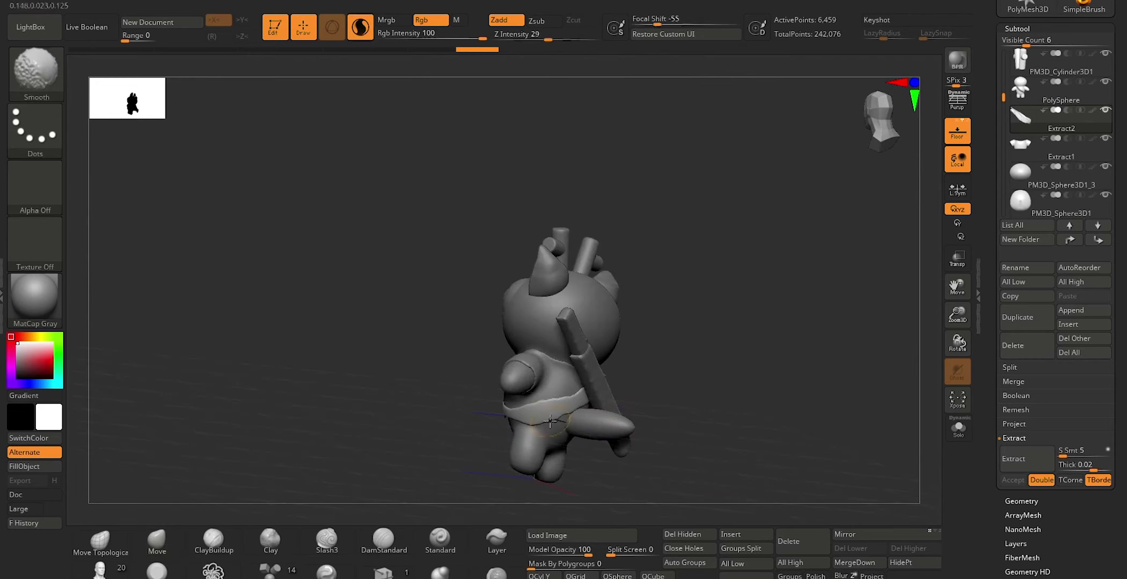
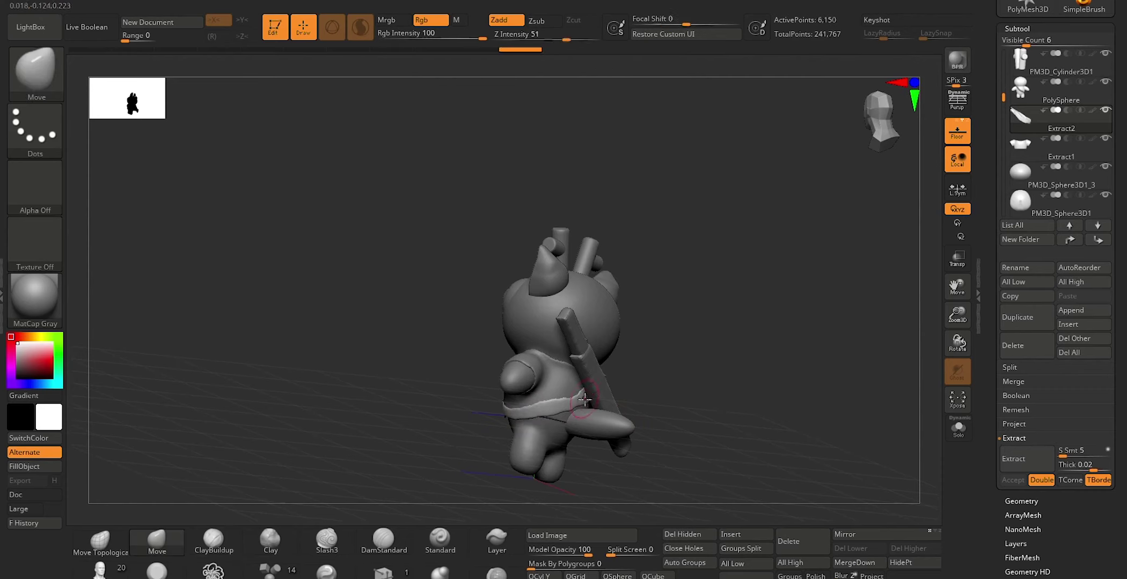
Frame the character from the front and rotate the PM3D_Cube3D1 stick piece with the gizmo
mouse_move(631, 383)
shift+mouse_down()
mouse_move(699, 371)
mouse_move(741, 382)
shift+mouse_up()
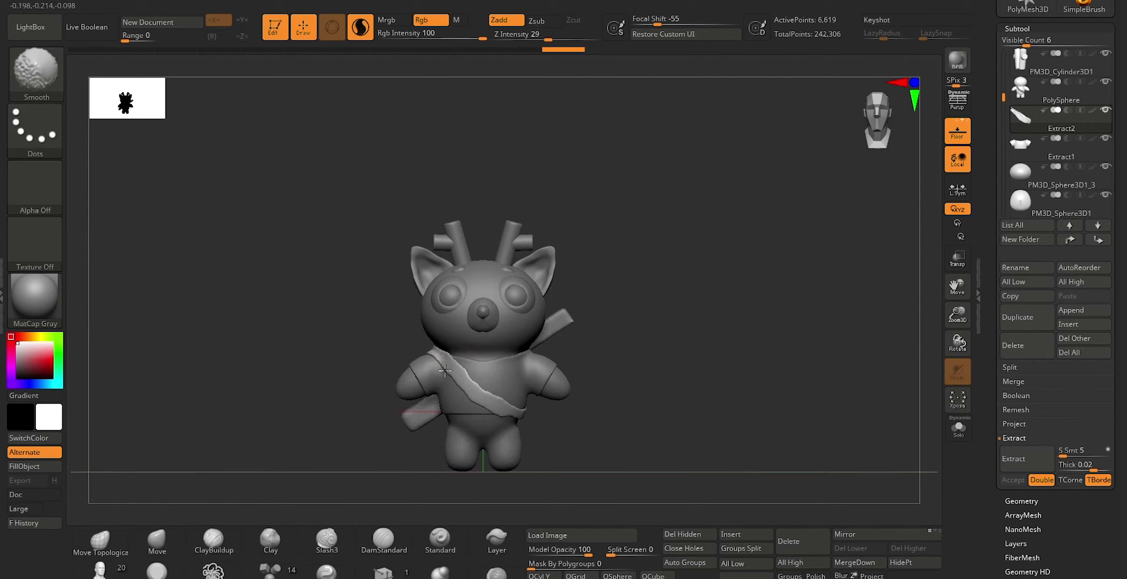
mouse_move(641, 350)
alt+mouse_down()
mouse_move(669, 367)
mouse_move(587, 369)
mouse_move(639, 360)
alt+mouse_up()
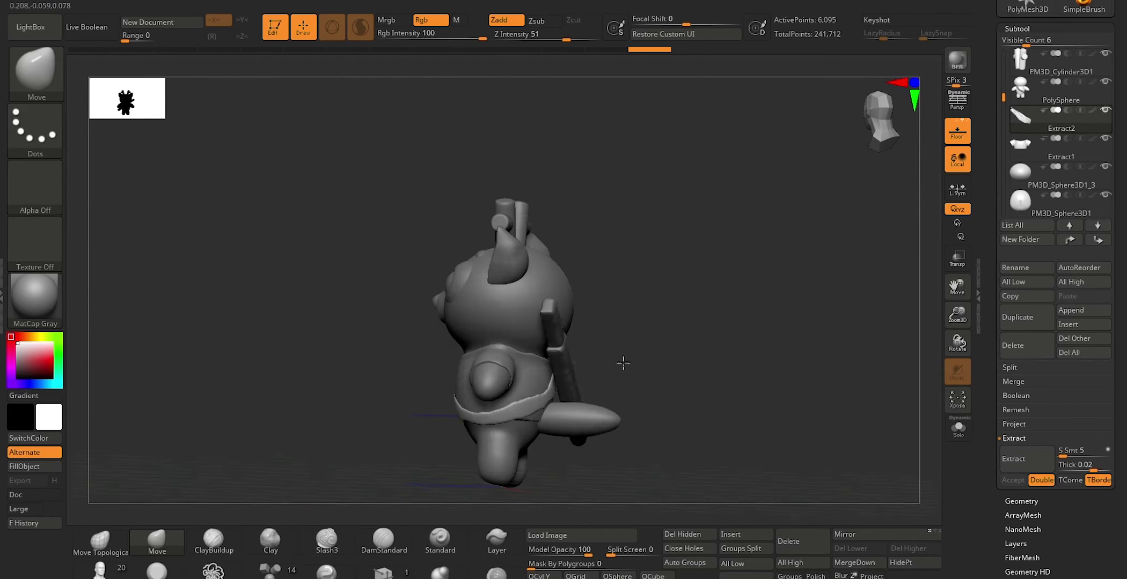
mouse_move(1001, 123)
mouse_down()
mouse_move(1013, 36)
mouse_move(1013, 140)
mouse_up()
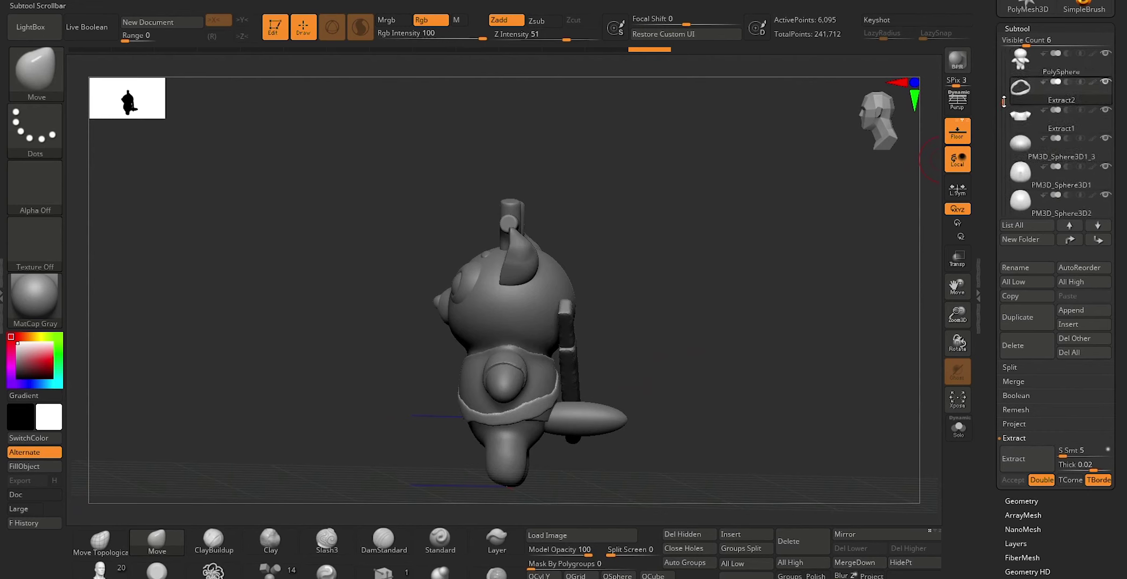
click(1016, 198)
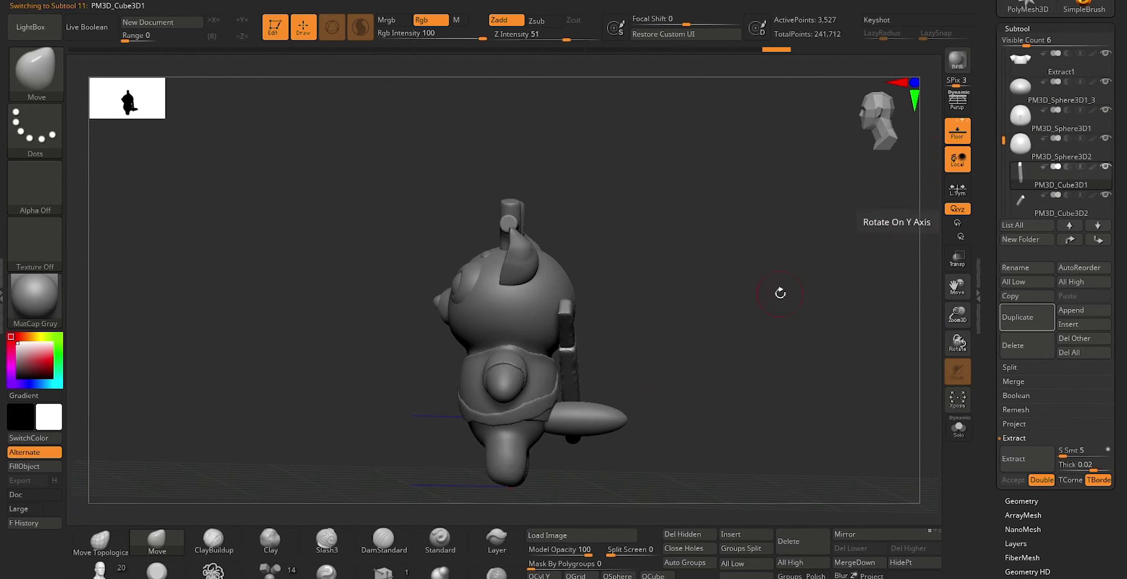
key(r)
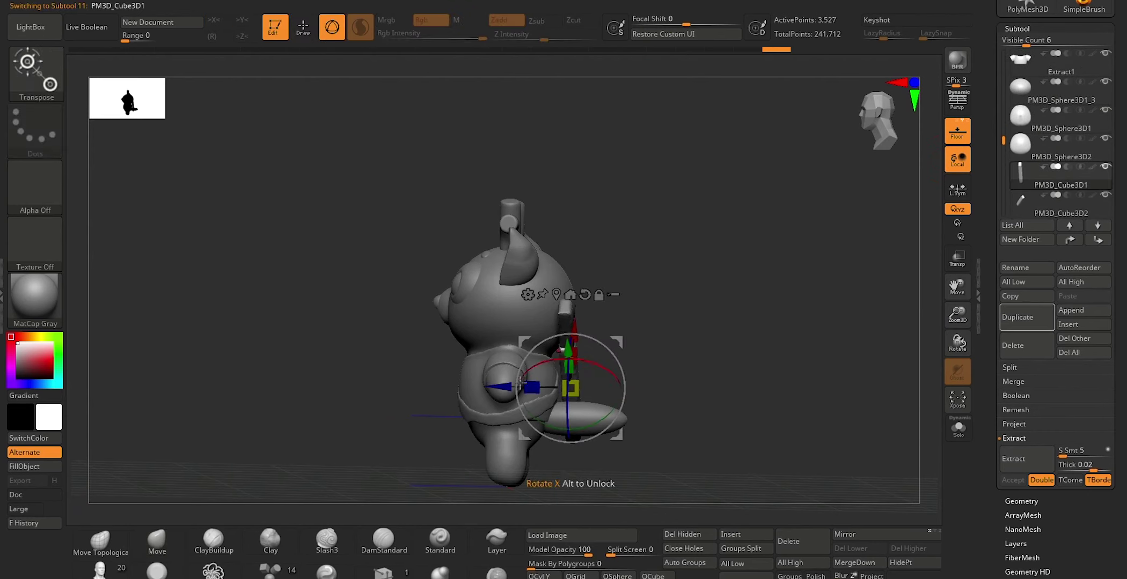
key(q)
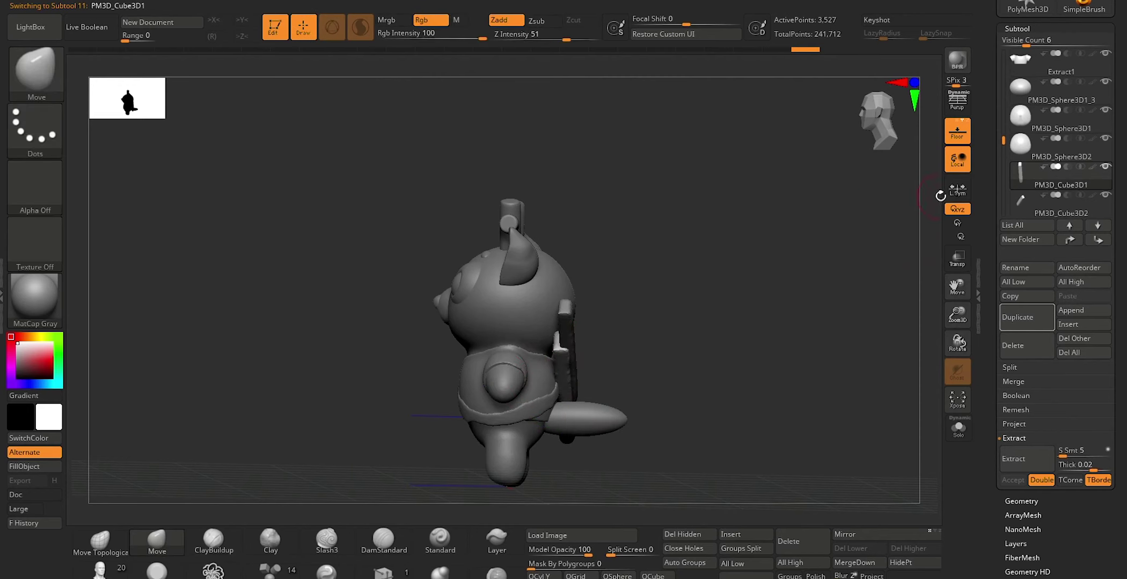
Nudge and rotate PM3D_Cube3D2 so it angles across the character's back
shift+drag(755, 273, 697, 286)
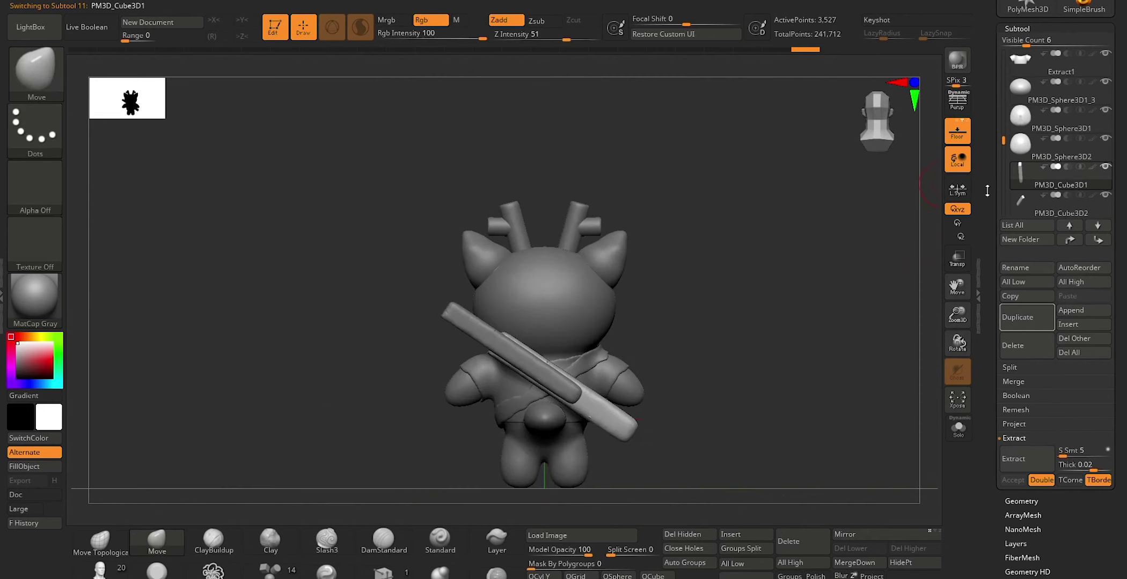
click(1022, 208)
mouse_move(674, 302)
mouse_down()
mouse_move(784, 297)
mouse_move(710, 325)
mouse_up()
key(r)
drag(522, 352, 516, 352)
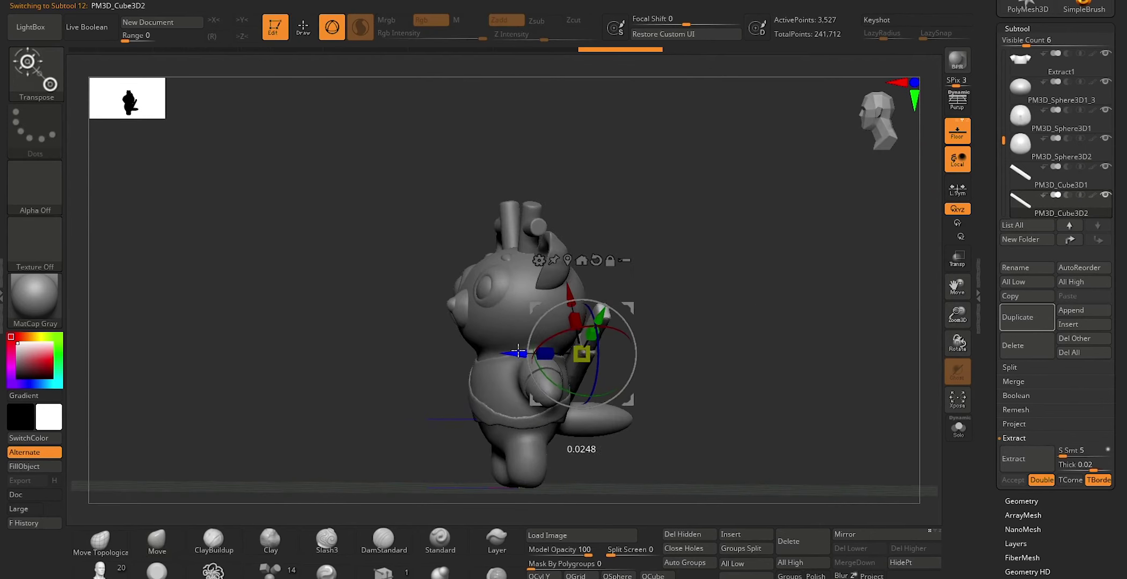
key(q)
mouse_move(712, 308)
mouse_down()
mouse_move(689, 327)
mouse_move(792, 355)
mouse_move(702, 342)
mouse_up()
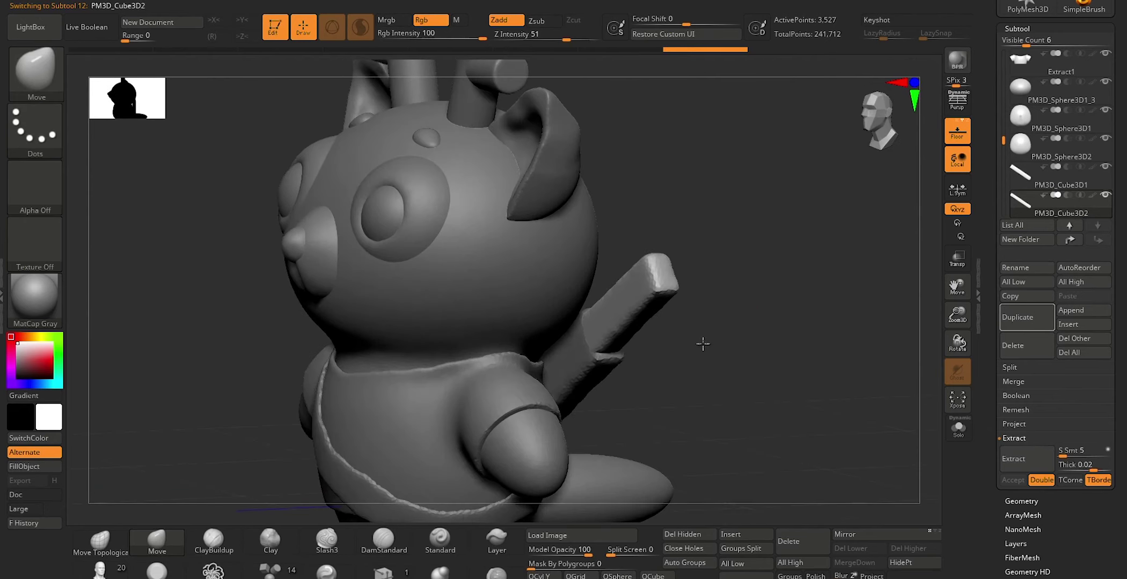
key(r)
drag(587, 342, 525, 356)
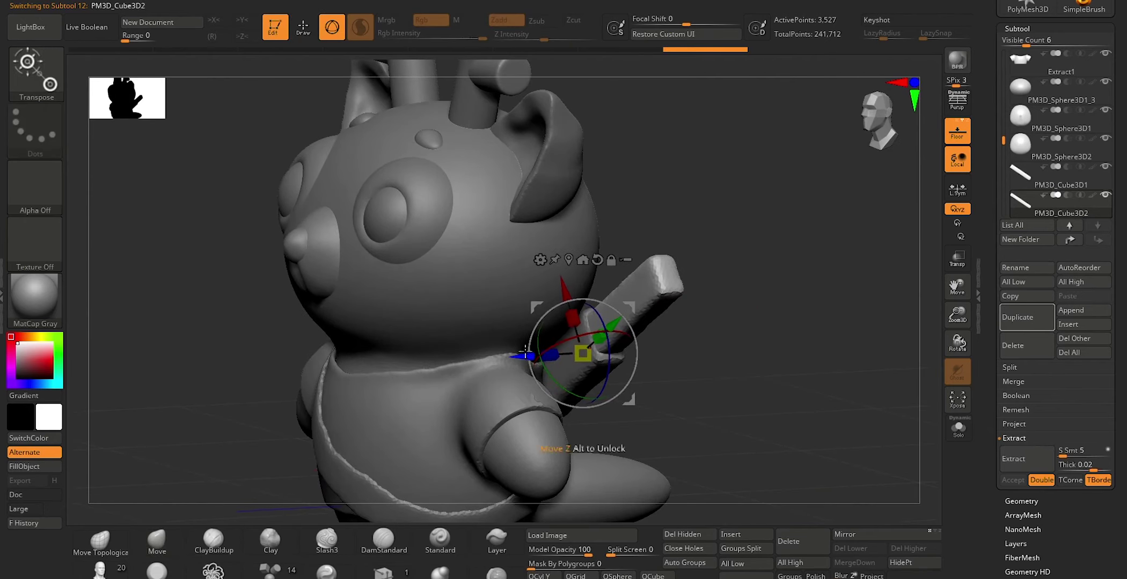
key(q)
mouse_move(721, 327)
mouse_down()
mouse_move(765, 351)
mouse_move(774, 332)
mouse_move(762, 242)
mouse_up()
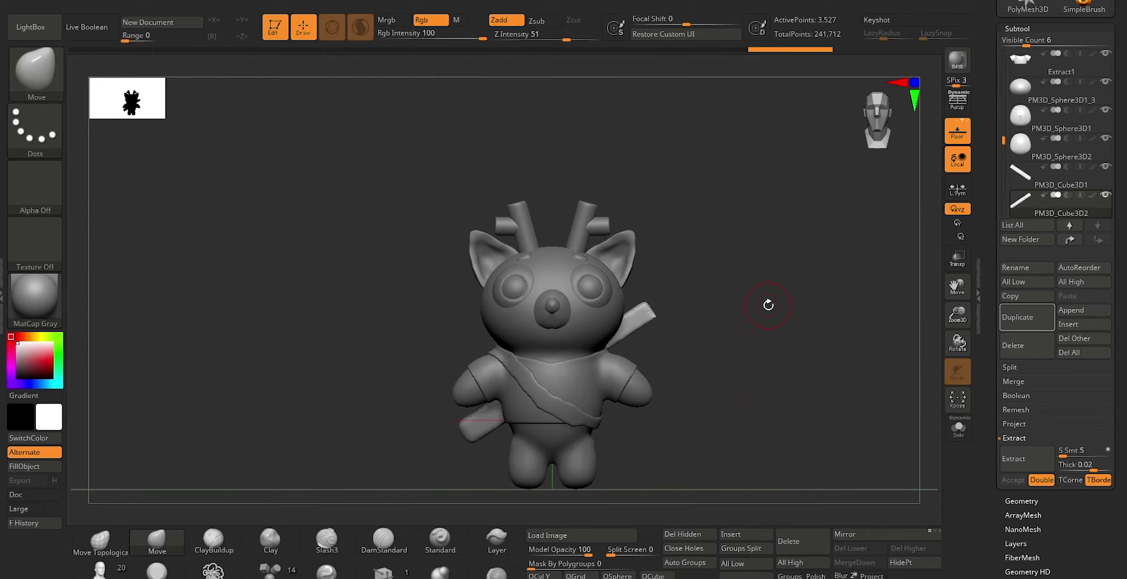
Turn on perspective and try ZRemesher on PM3D_Sphere3D1_4, then undo it
key(p)
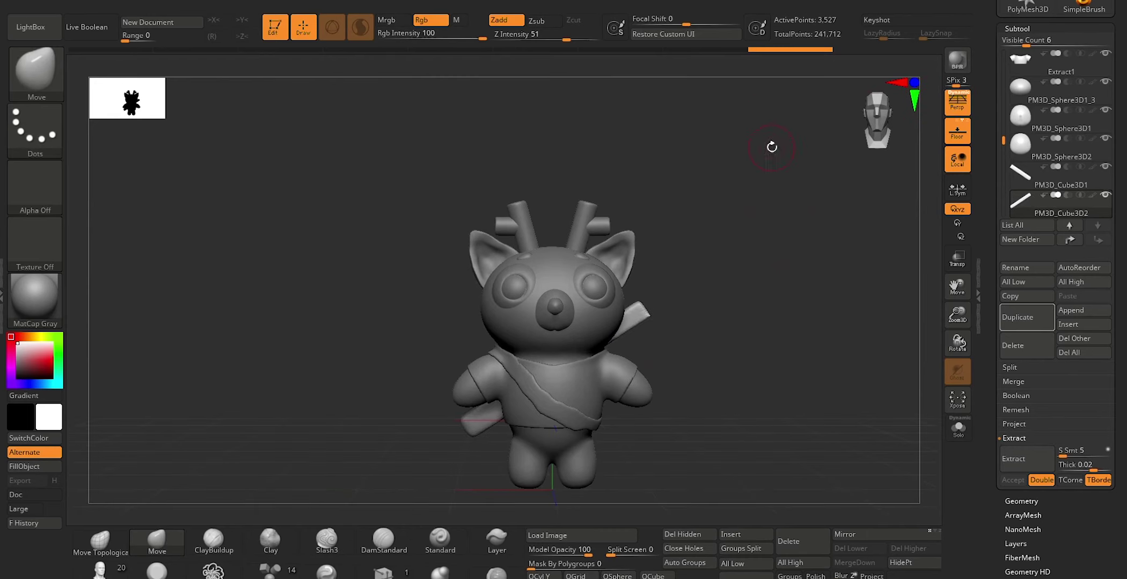
alt+drag(775, 286, 694, 221)
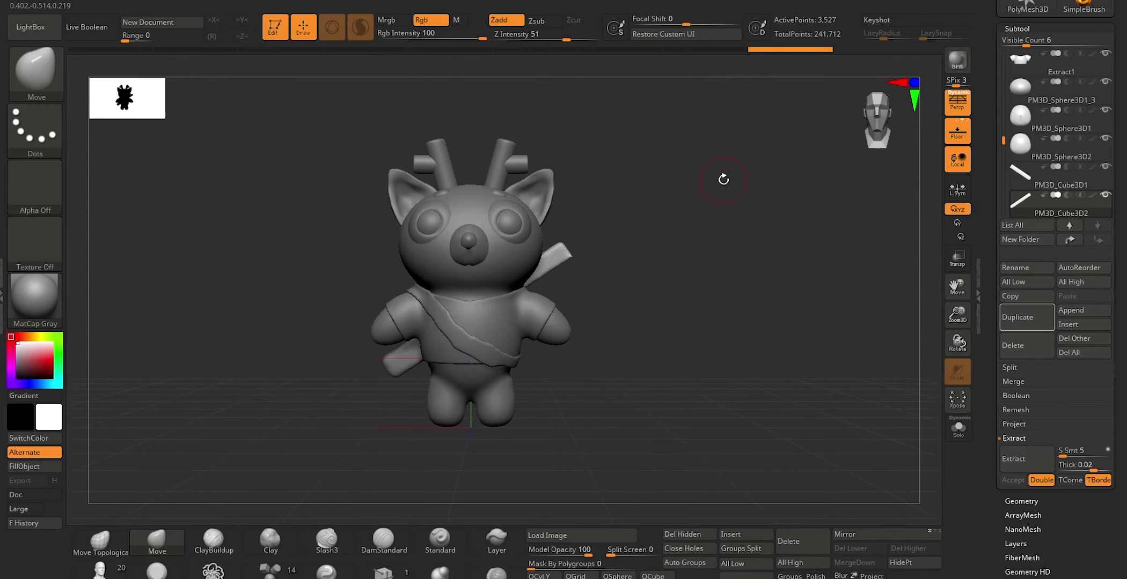
drag(1005, 152, 1012, 66)
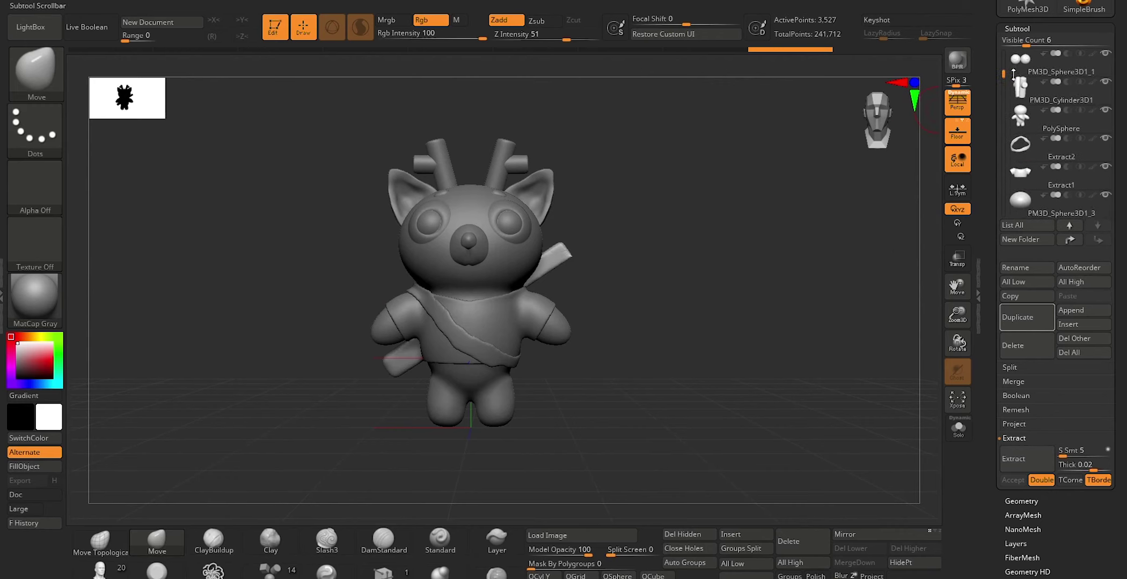
mouse_move(1047, 63)
click(1021, 64)
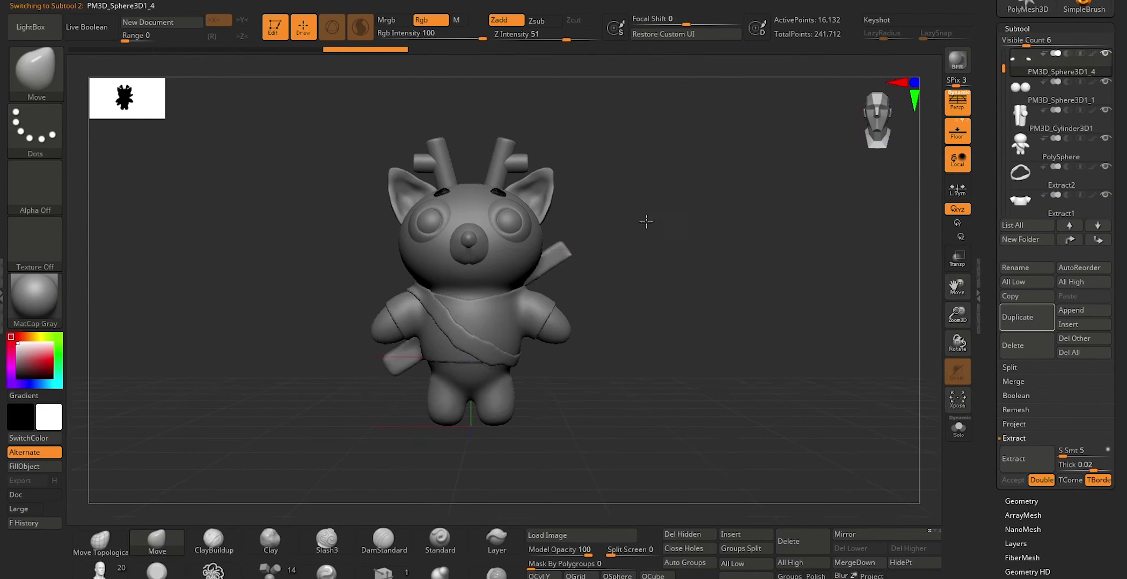
scroll(660, 228, up, 3)
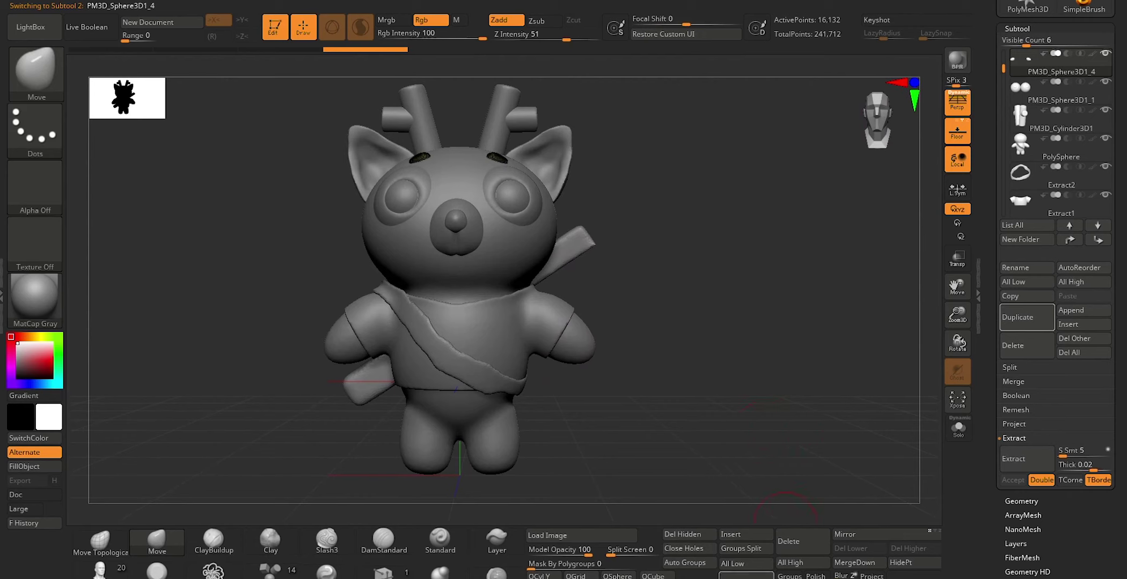
click(747, 576)
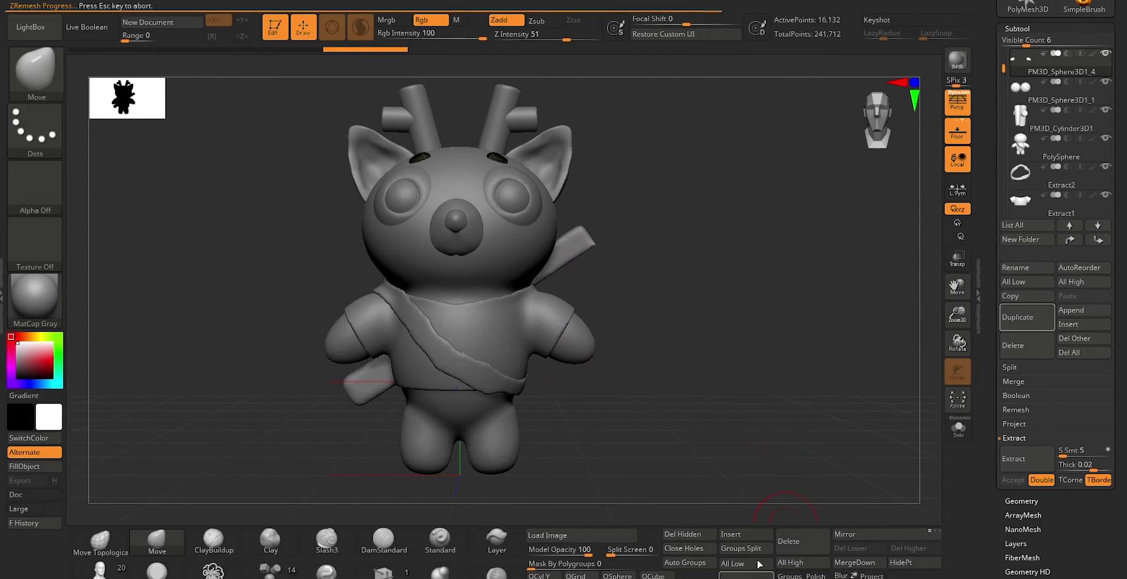
key(ctrl)
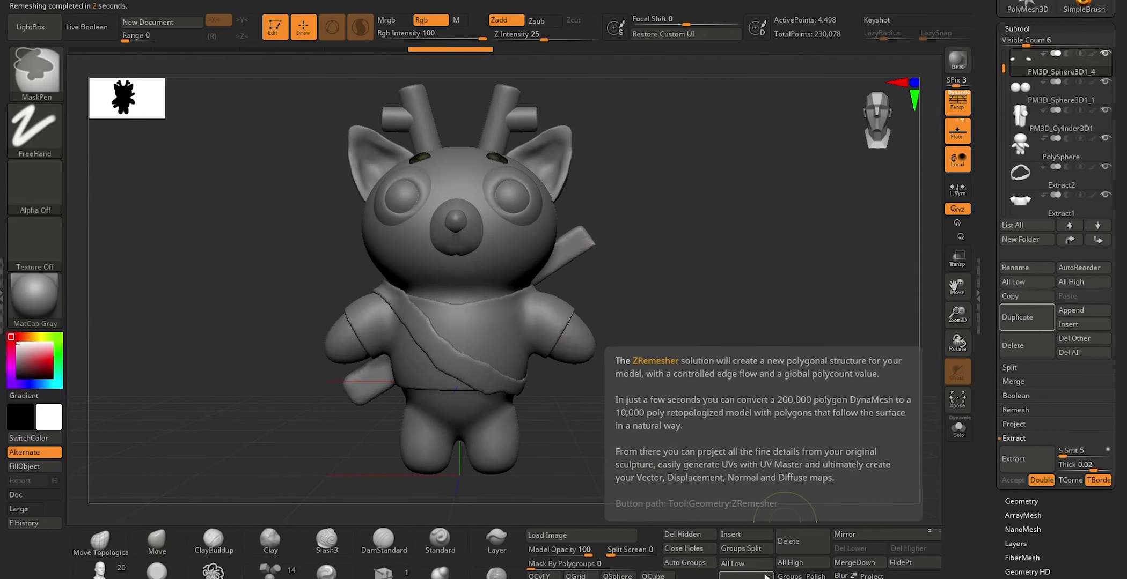
key(ctrl+z)
Retopologize the PM3D_Sphere3D1_1 eye subtool with ZRemesher in perspective view
click(957, 102)
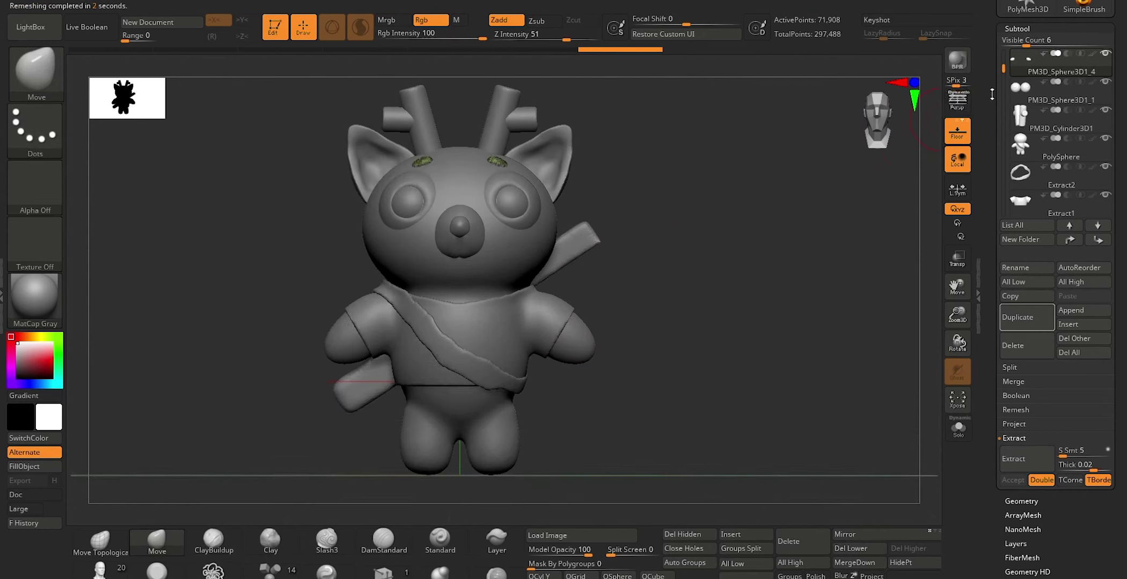
click(956, 110)
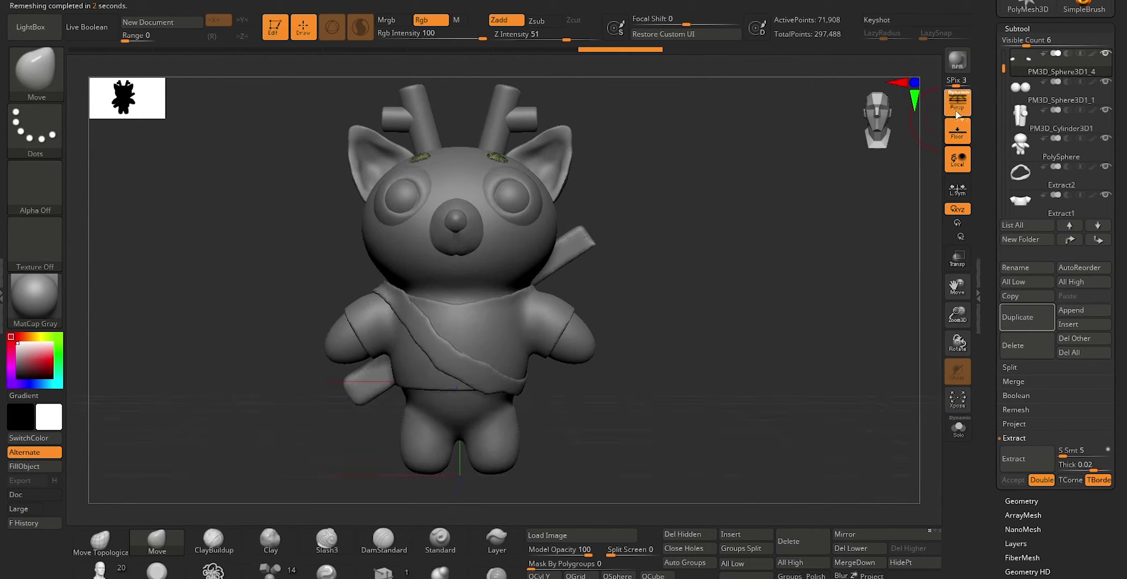
click(1022, 86)
key(ctrl+shift+r)
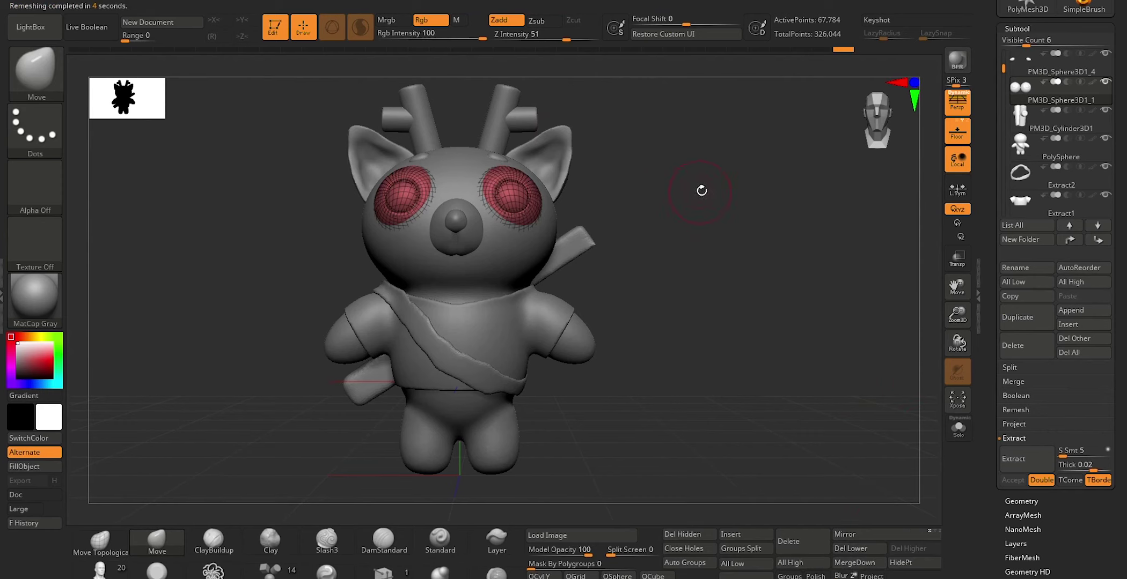
Remesh the PM3D_Cylinder3D1 antlers with ZRemesher and subdivide them twice
drag(701, 190, 726, 210)
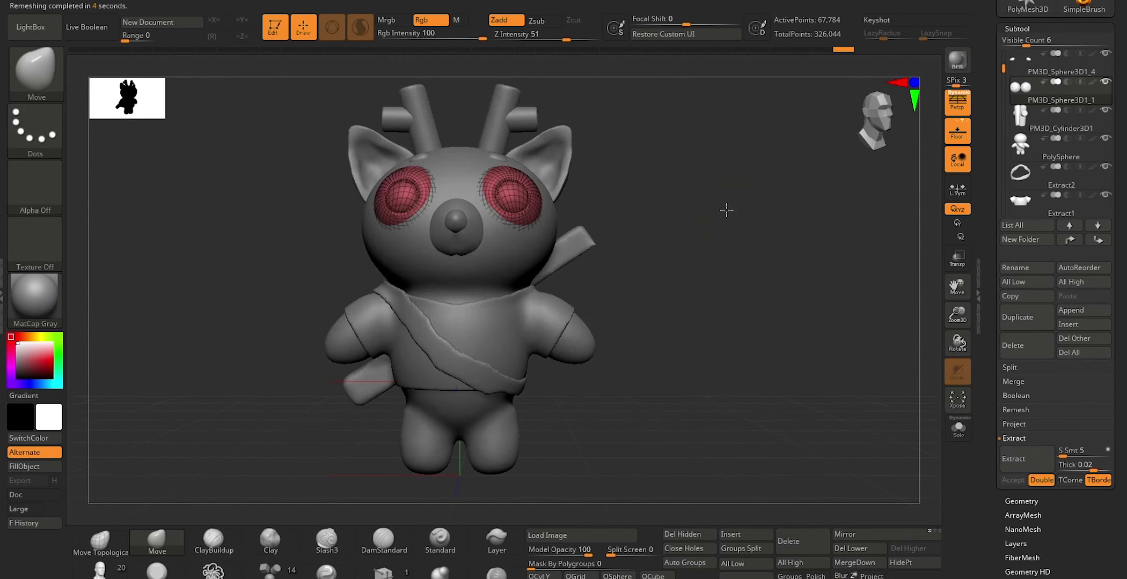
click(1052, 121)
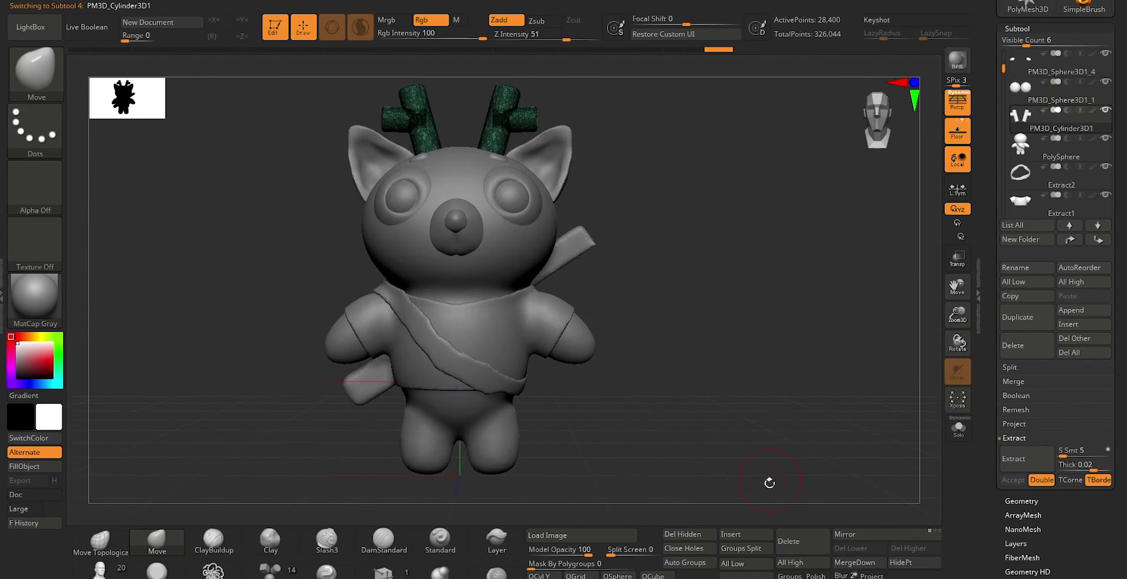
click(745, 575)
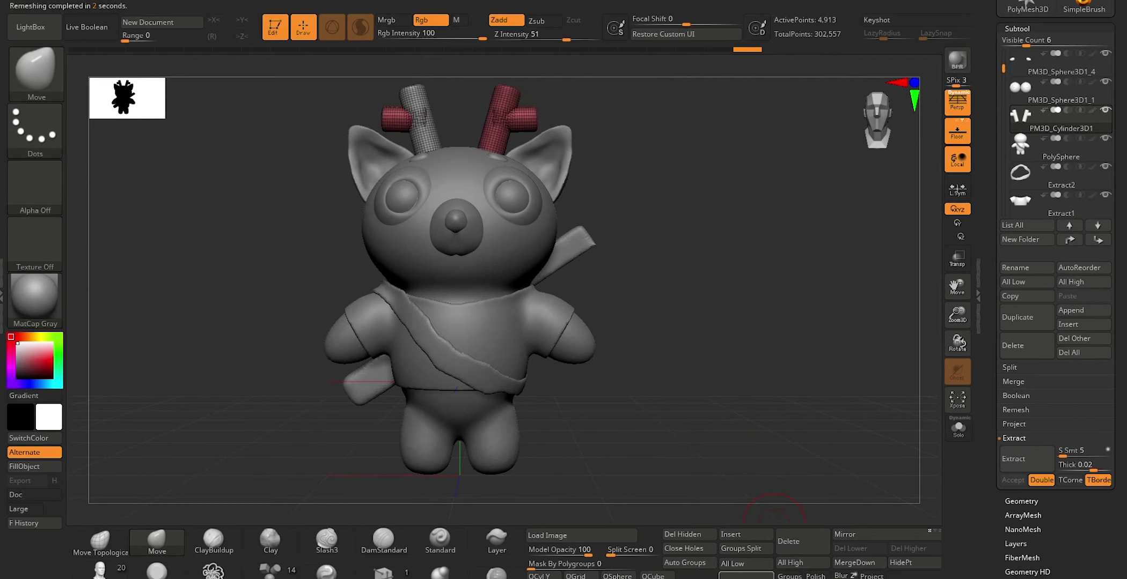
key(ctrl+d)
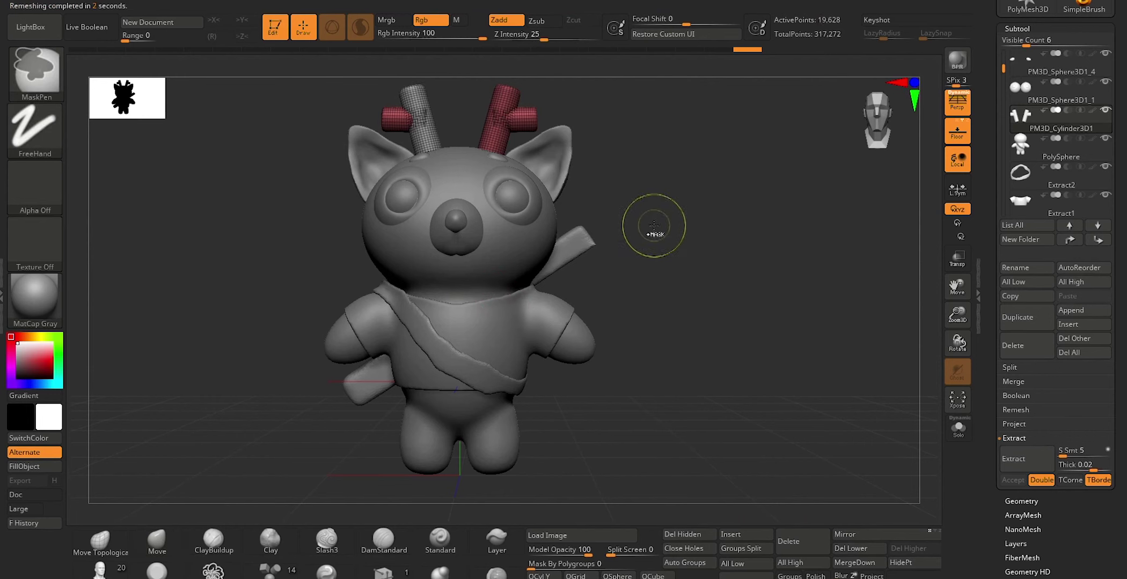
key(ctrl+d)
click(1036, 147)
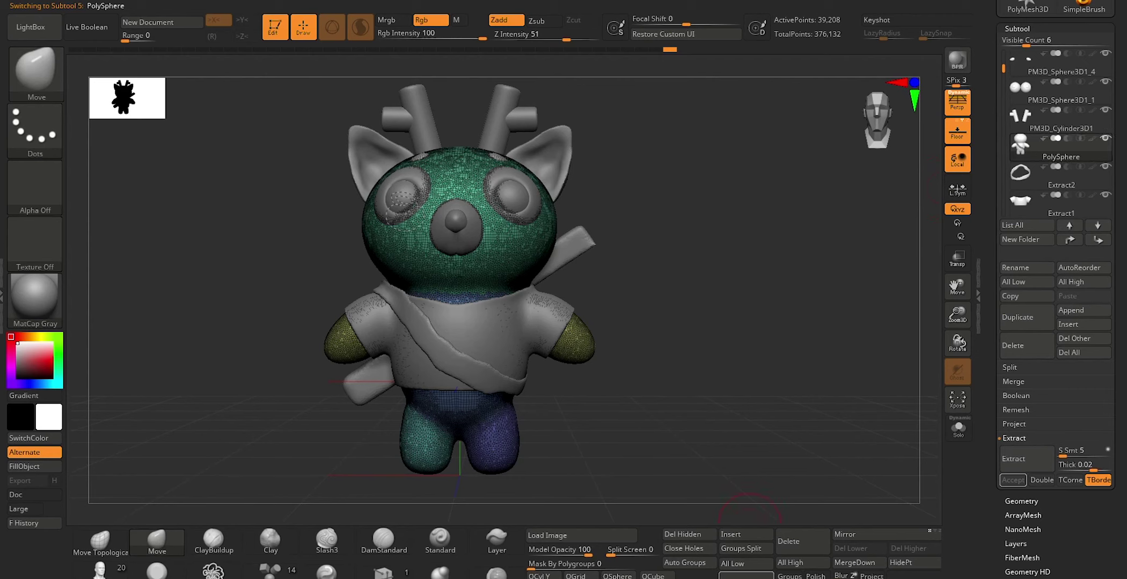
ZRemesh the PolySphere body and step its subdivisions up to the 76,162-point top level
click(746, 577)
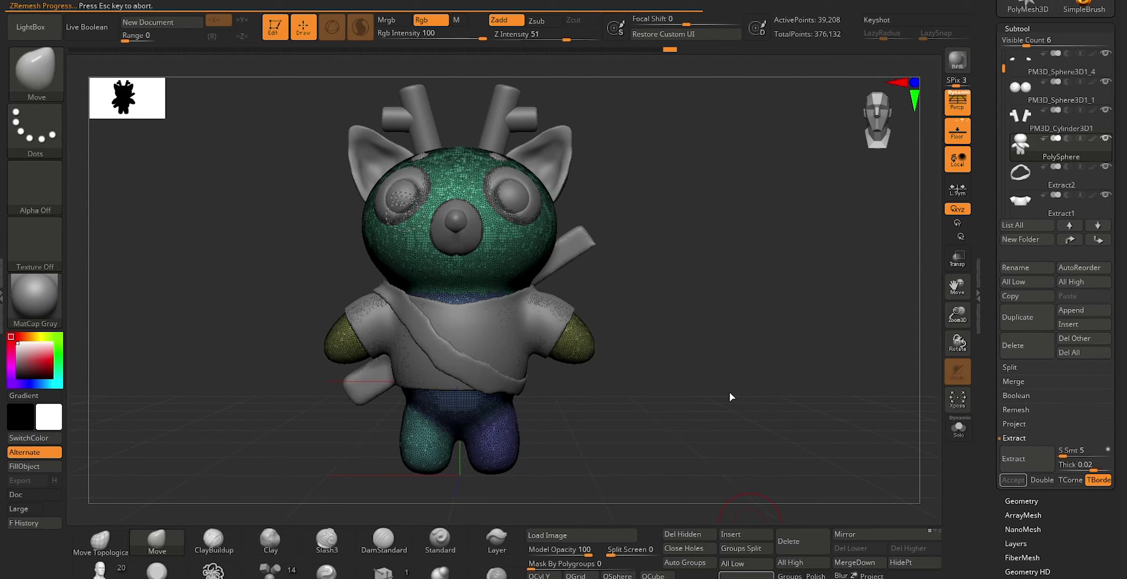
key(ctrl)
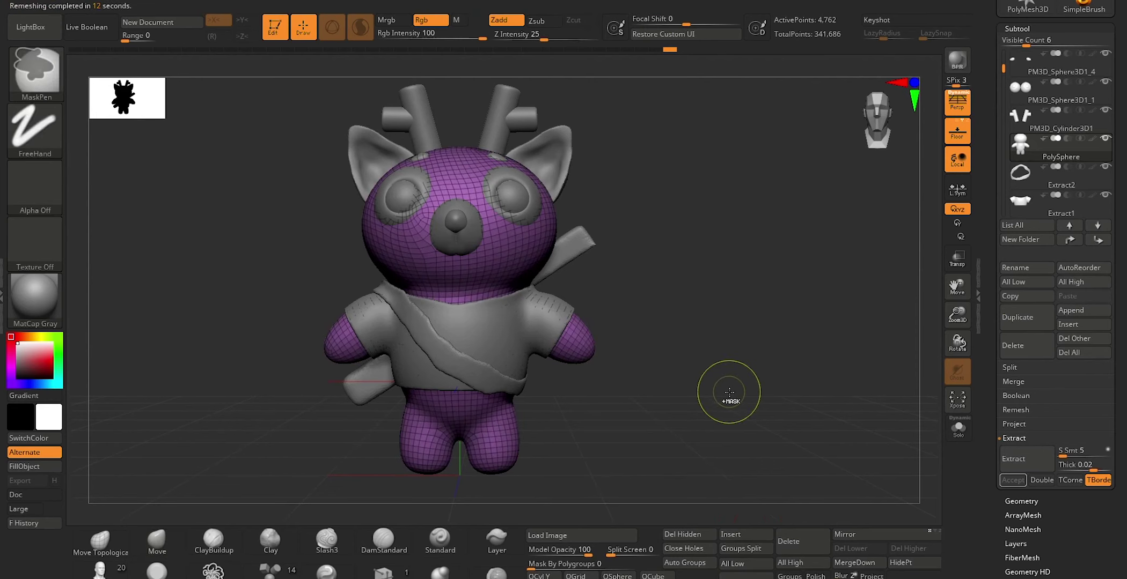
key(ctrl+d)
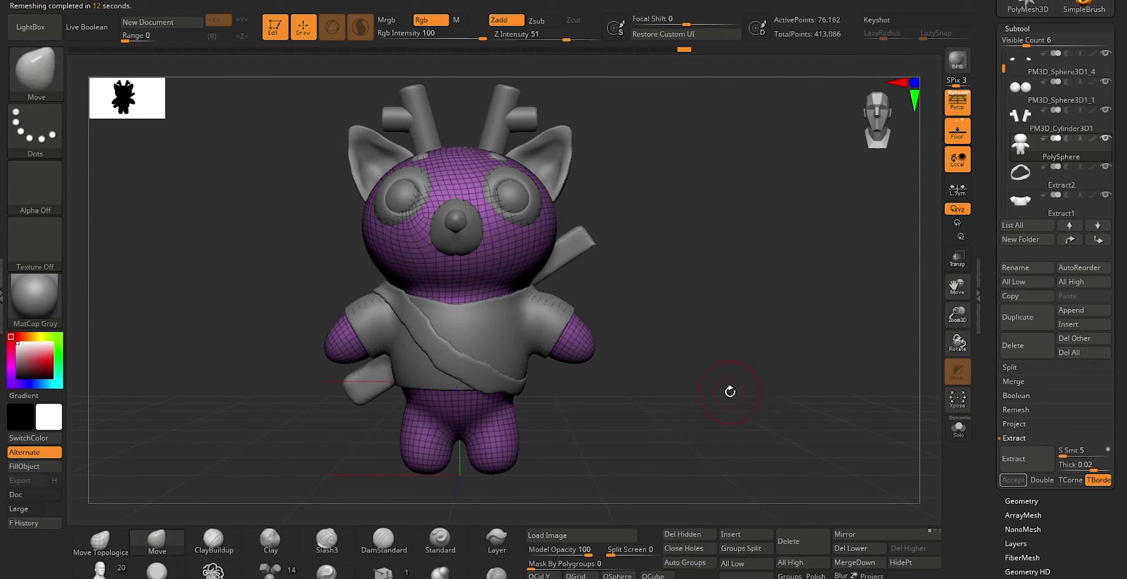
key(shift+d)
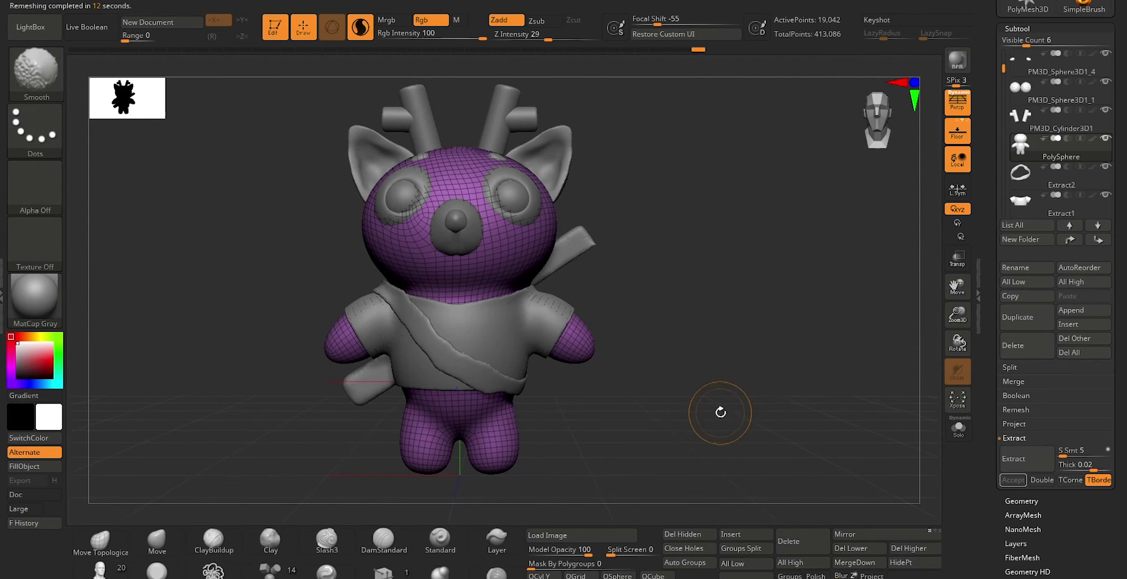
key(ctrl+d)
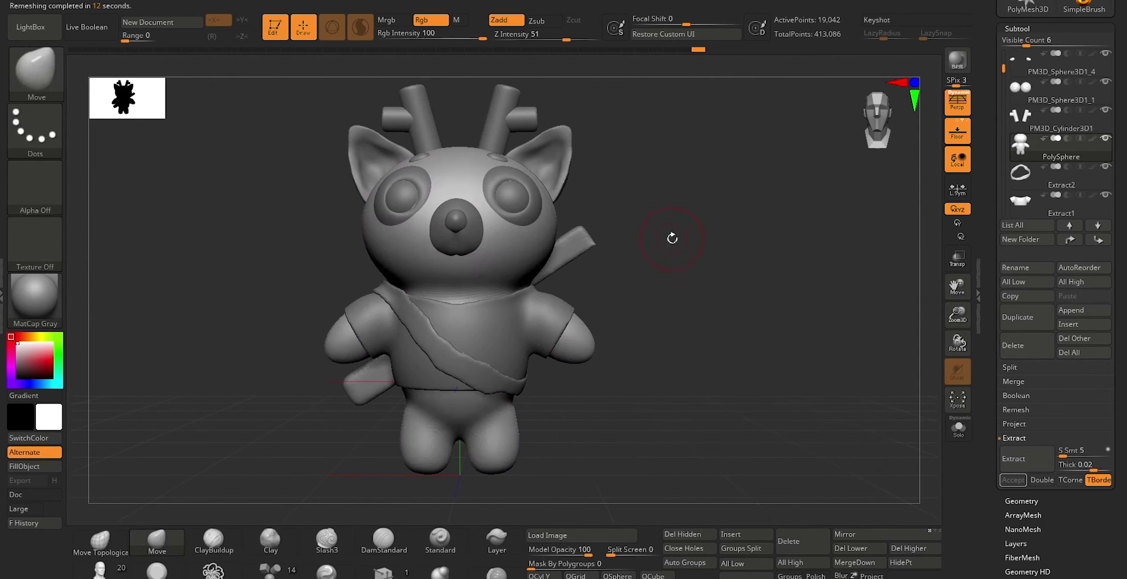
key(ctrl+d)
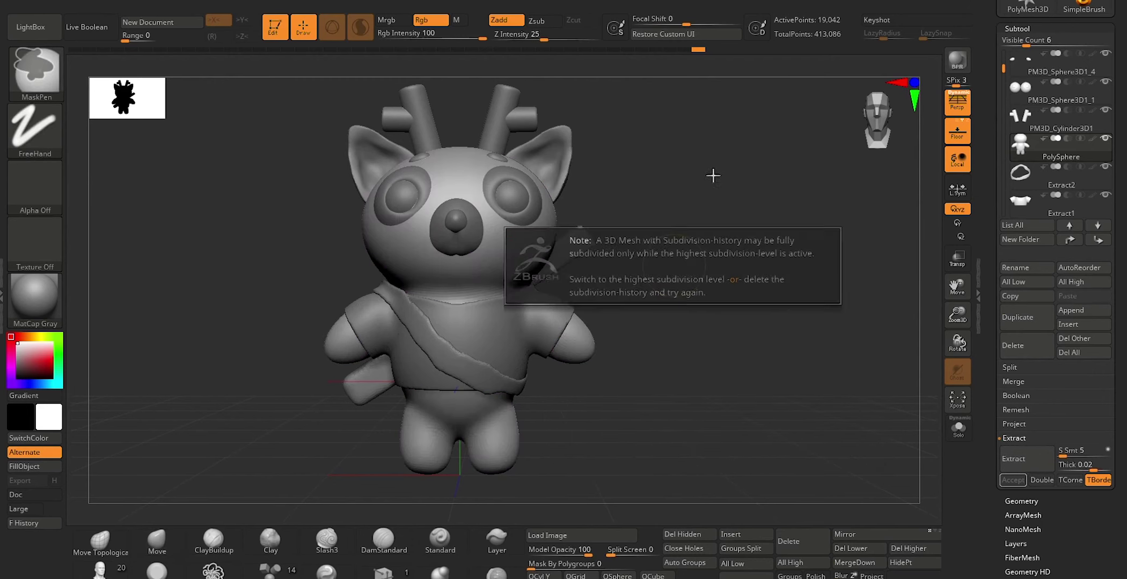
key(d)
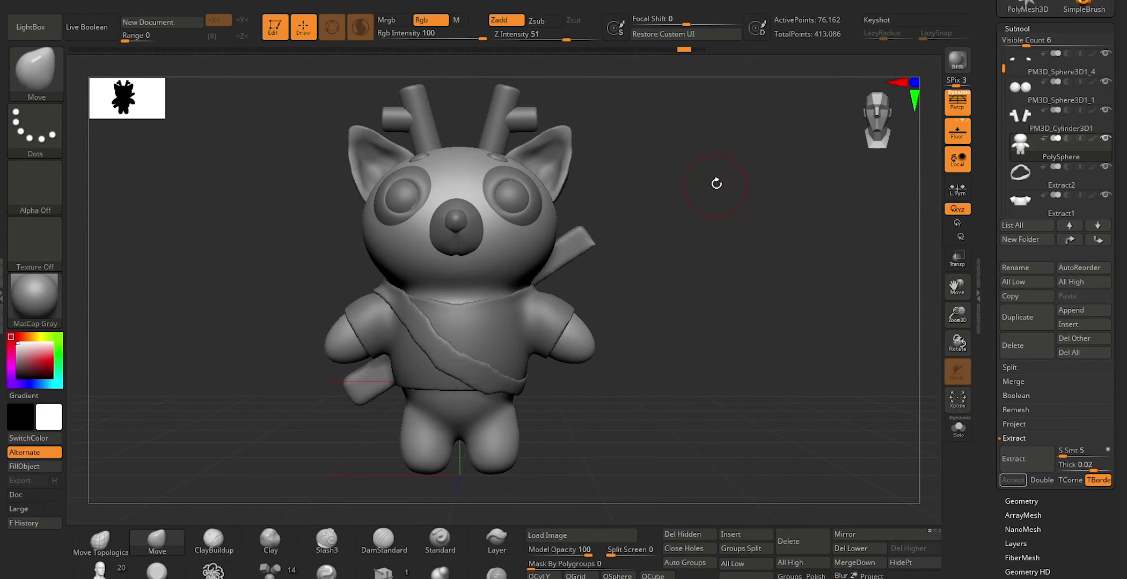
Remesh the PM3D_Sphere3D1_2 ears and subdivide them twice to 159,780 points
drag(1003, 69, 1003, 53)
click(1052, 65)
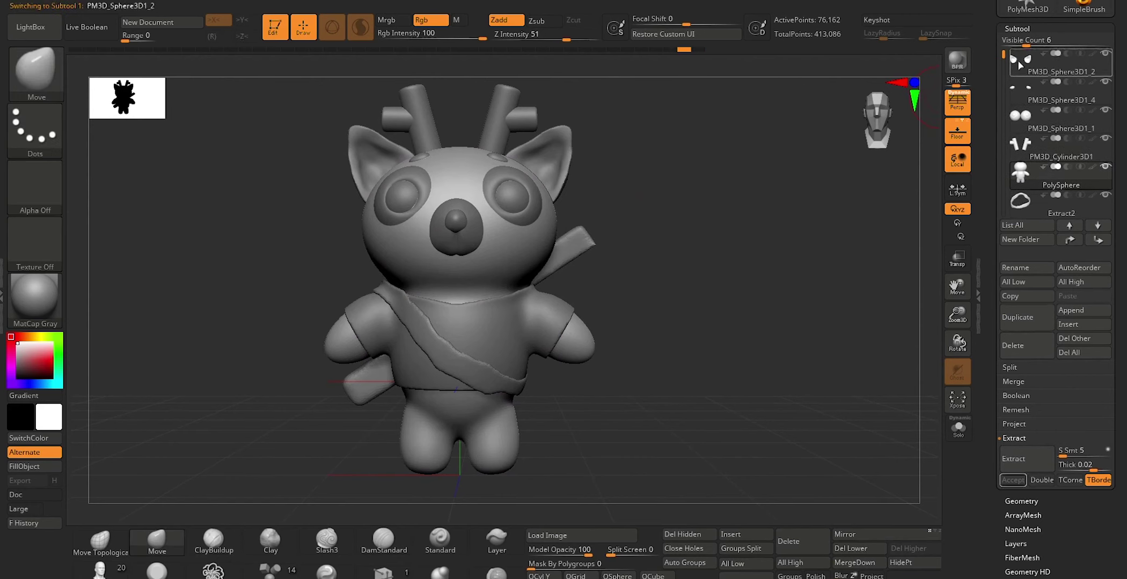
key(ctrl+a)
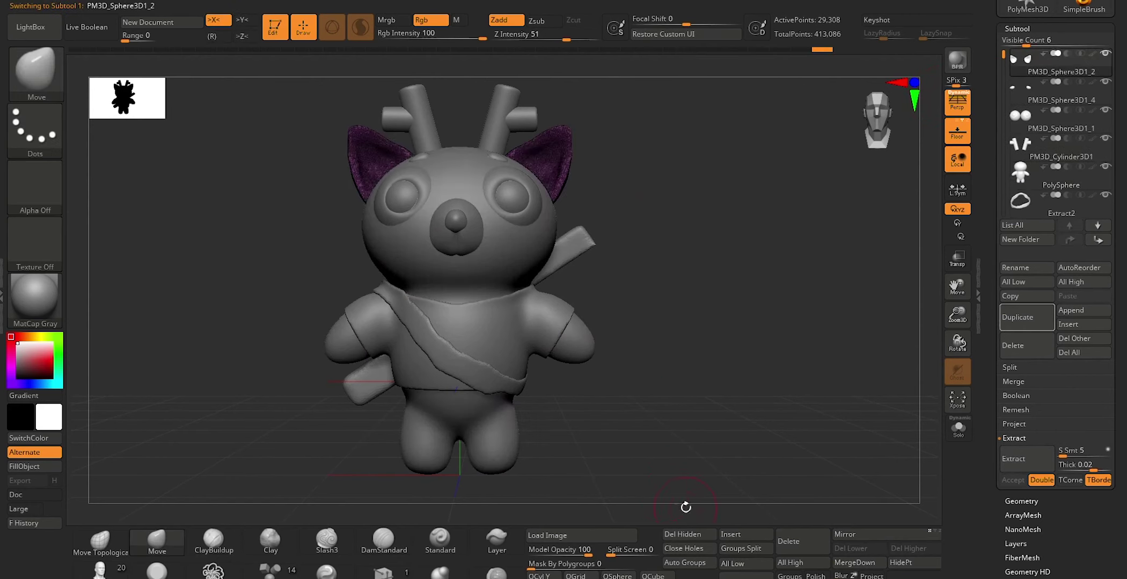
key(ctrl+shift+z)
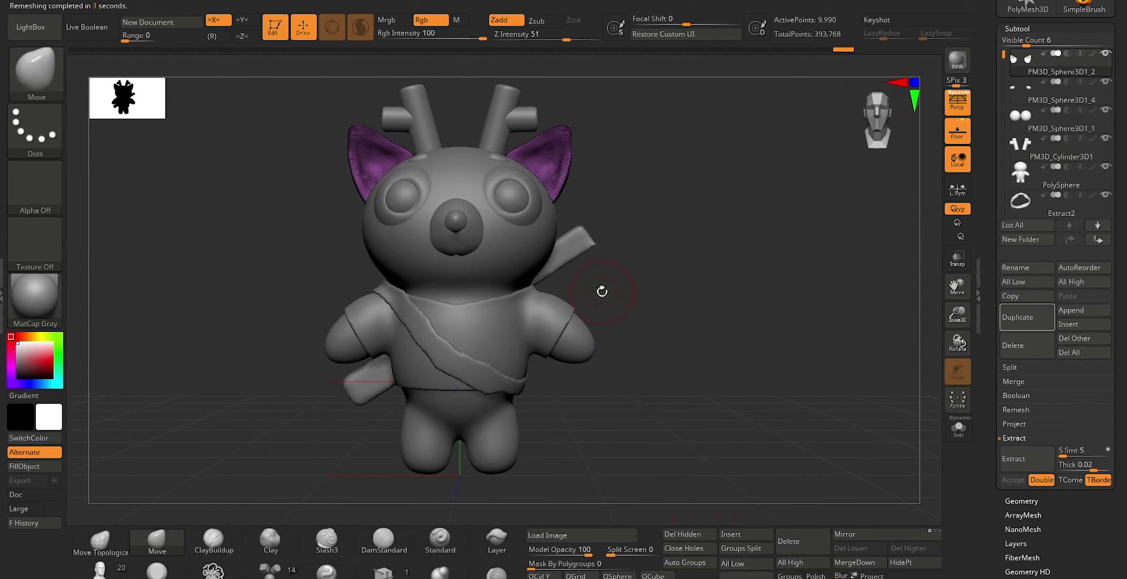
key(ctrl+d)
key(ctrl+d)
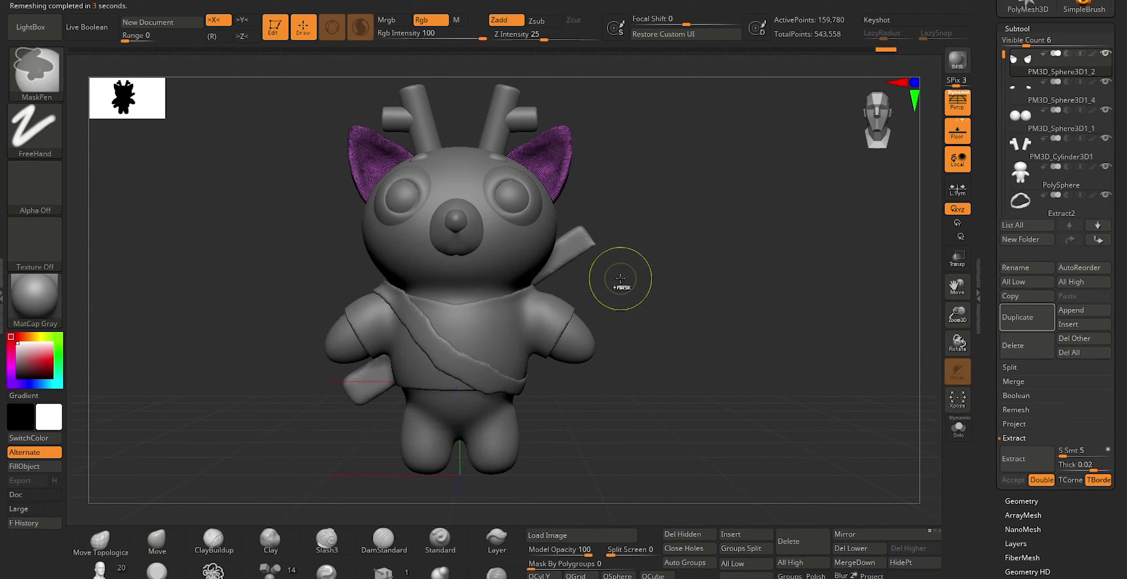
mouse_move(622, 280)
mouse_down()
mouse_move(658, 248)
mouse_move(661, 268)
mouse_move(679, 261)
mouse_up()
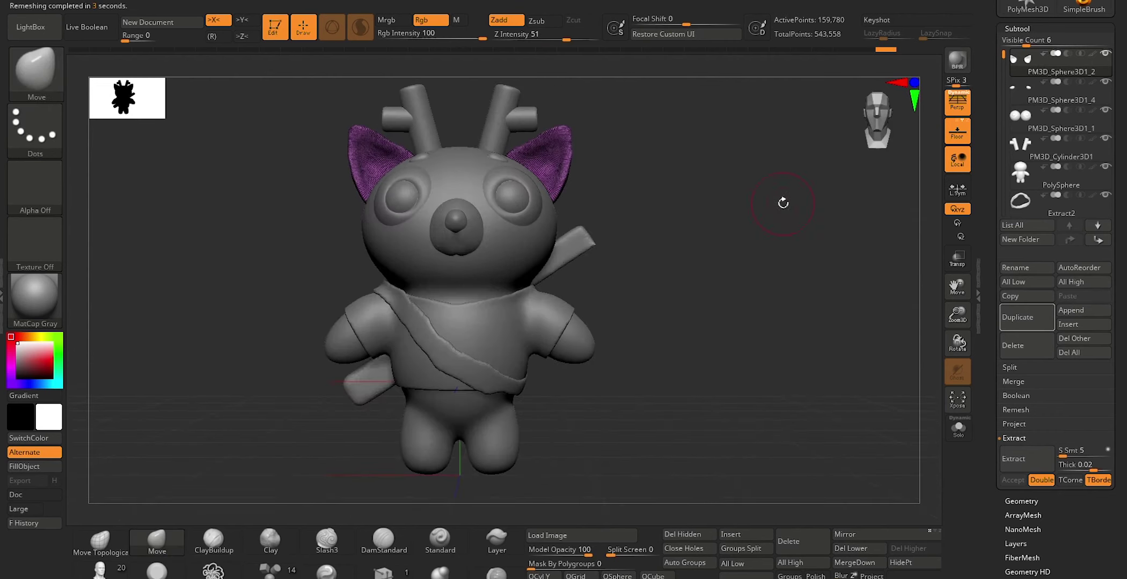
drag(1003, 53, 1004, 81)
Remesh and subdivide the Extract2 strap and the Extract1 shirt subtools
click(1022, 144)
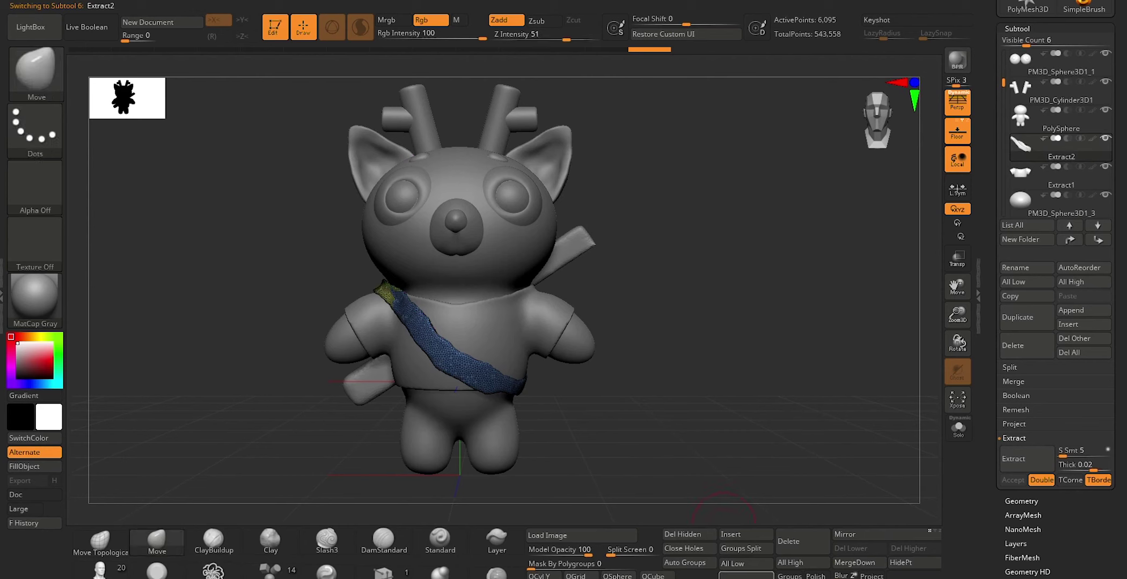
ctrl+drag(639, 284, 654, 277)
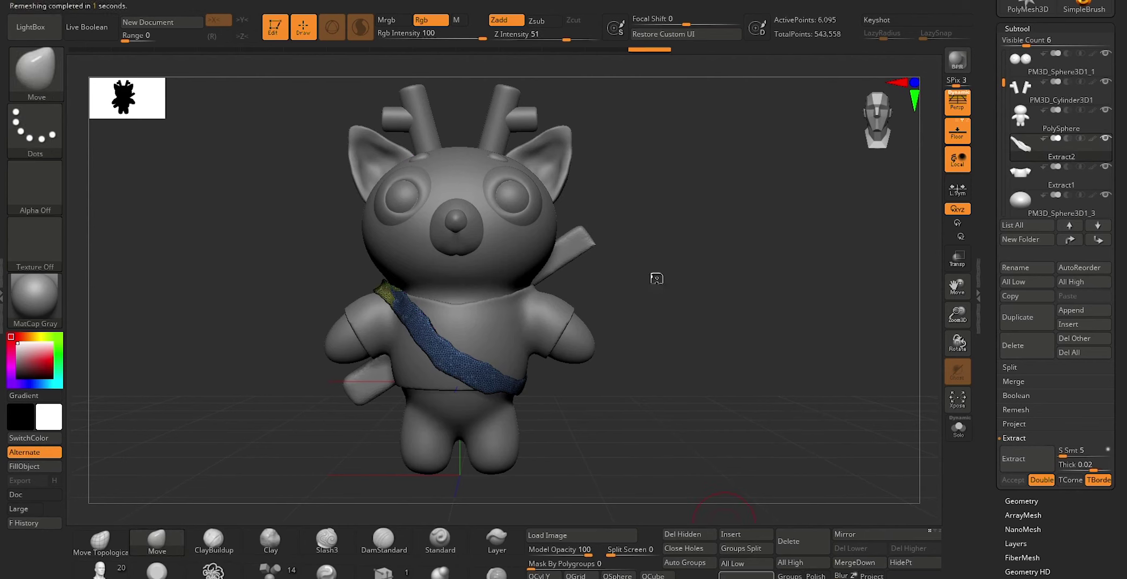
key(ctrl+d)
key(ctrl+d)
key(ctrl+d)
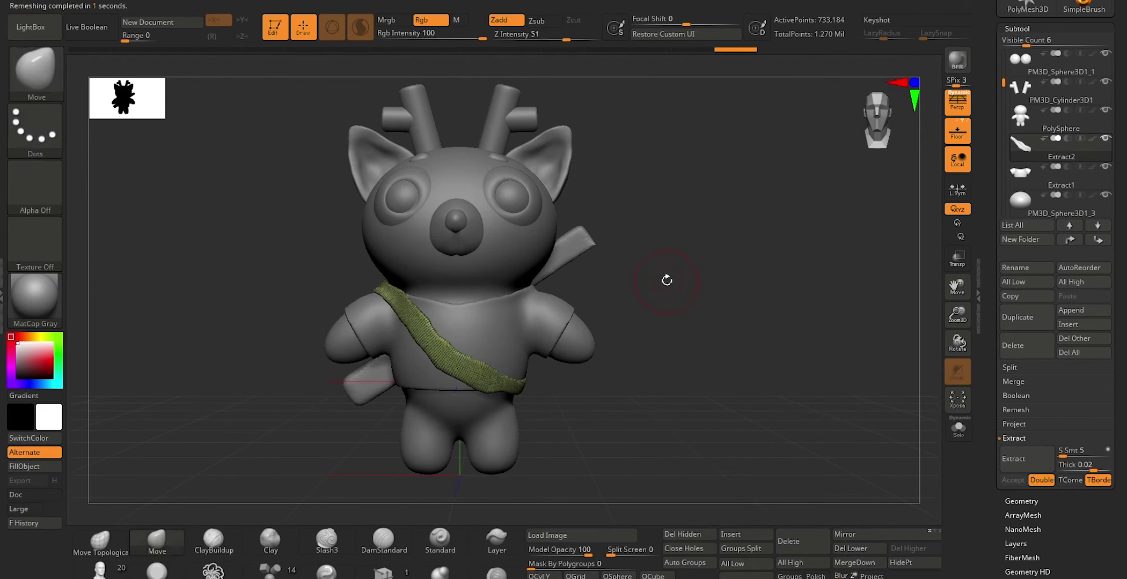
click(1035, 174)
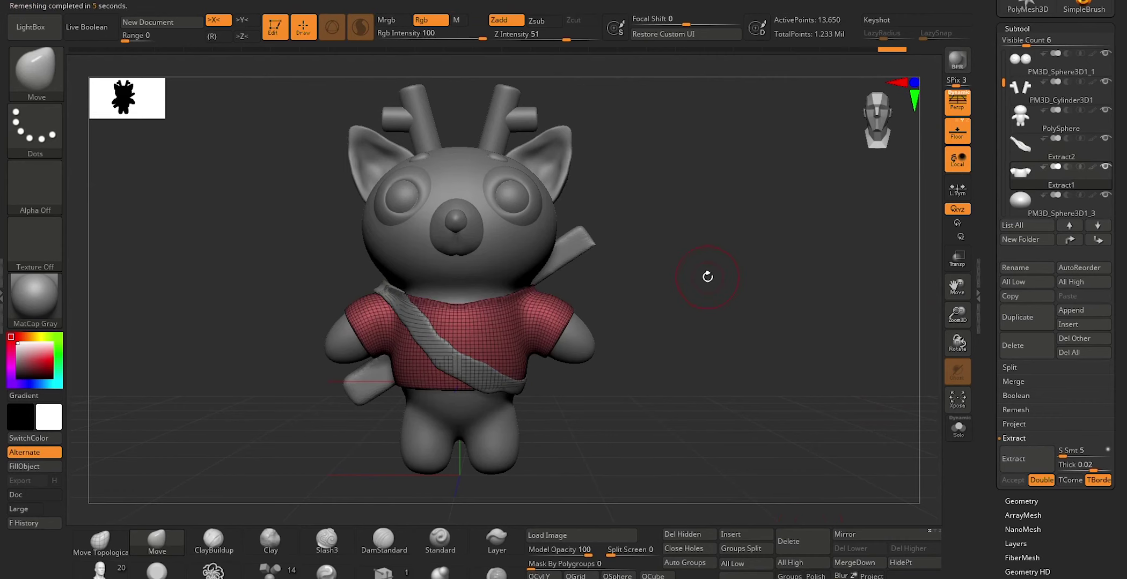
key(ctrl)
key(ctrl+d)
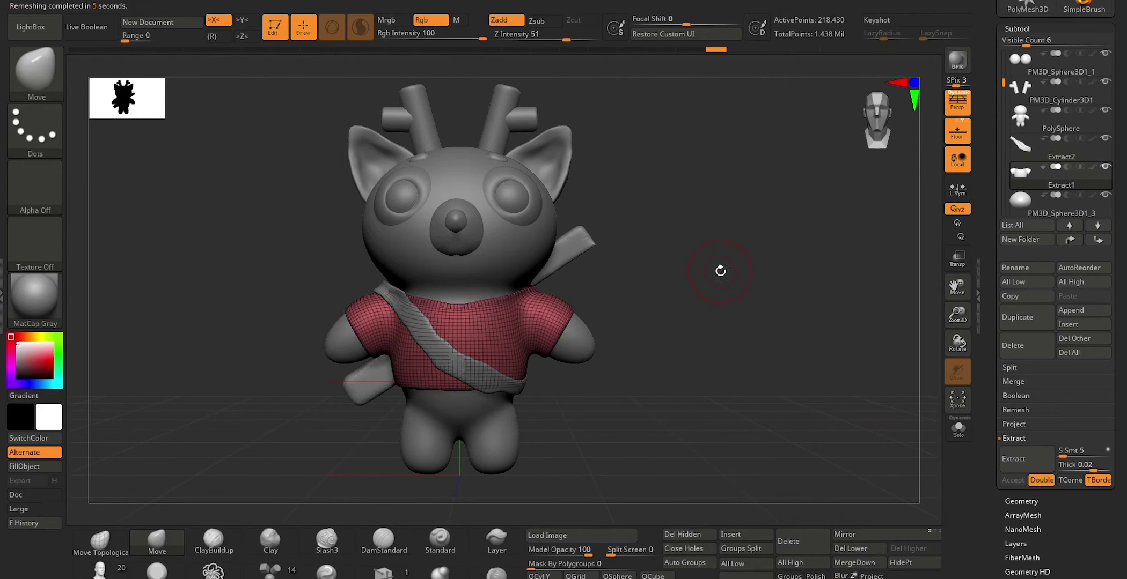
mouse_move(718, 276)
mouse_down()
mouse_move(649, 302)
mouse_move(621, 279)
mouse_move(632, 246)
mouse_move(717, 293)
mouse_up()
Remesh the PM3D_Sphere3D1_3 tail with ZRemesher, reaching 70,386 points
click(1022, 203)
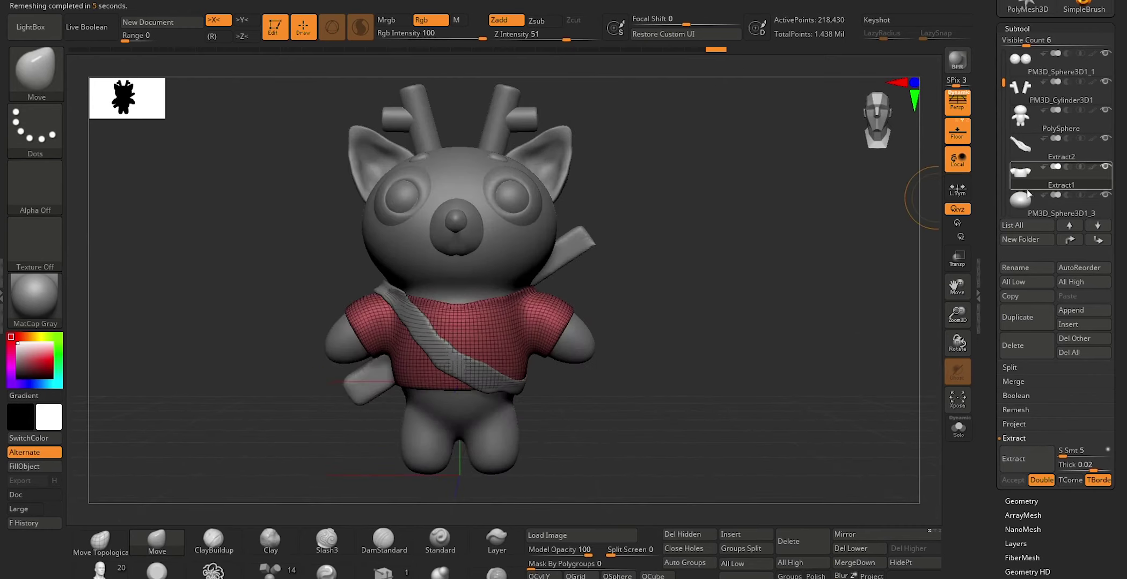
drag(727, 399, 686, 405)
key(ctrl+shift+r)
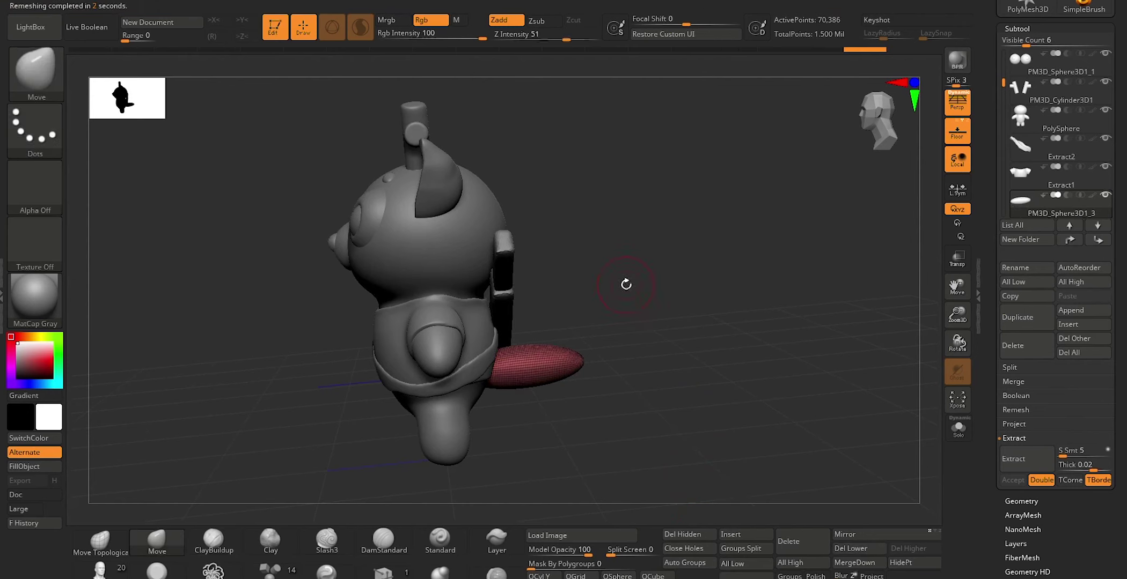
drag(1002, 81, 1002, 126)
click(1052, 148)
mouse_move(746, 280)
mouse_down()
mouse_move(795, 289)
mouse_move(779, 294)
mouse_up()
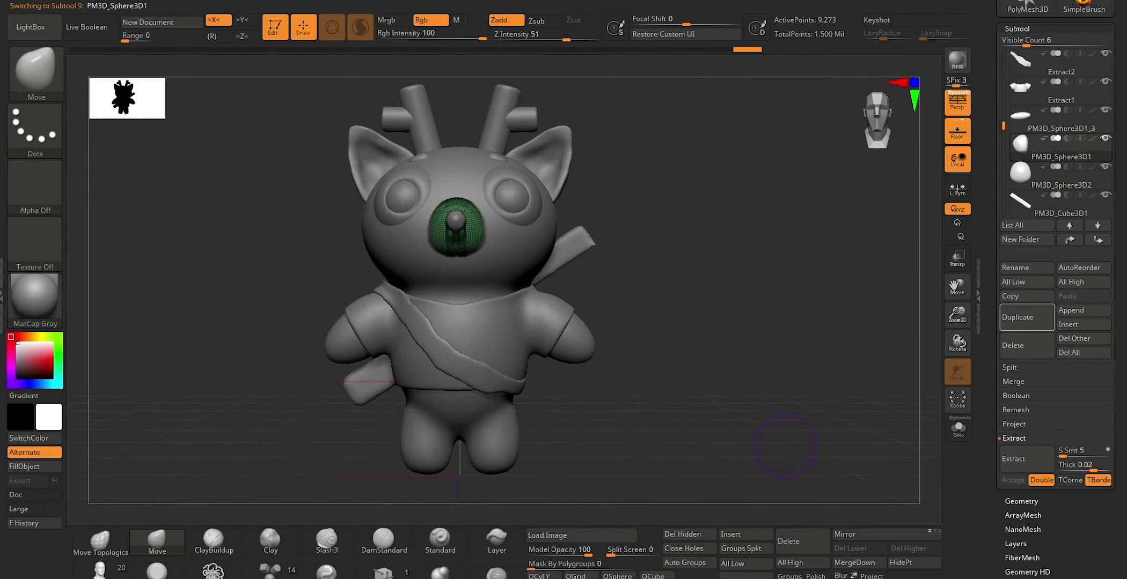
Remesh both nose subtools, switch all subtools to All Low then All High, and subdivide the nose
click(759, 568)
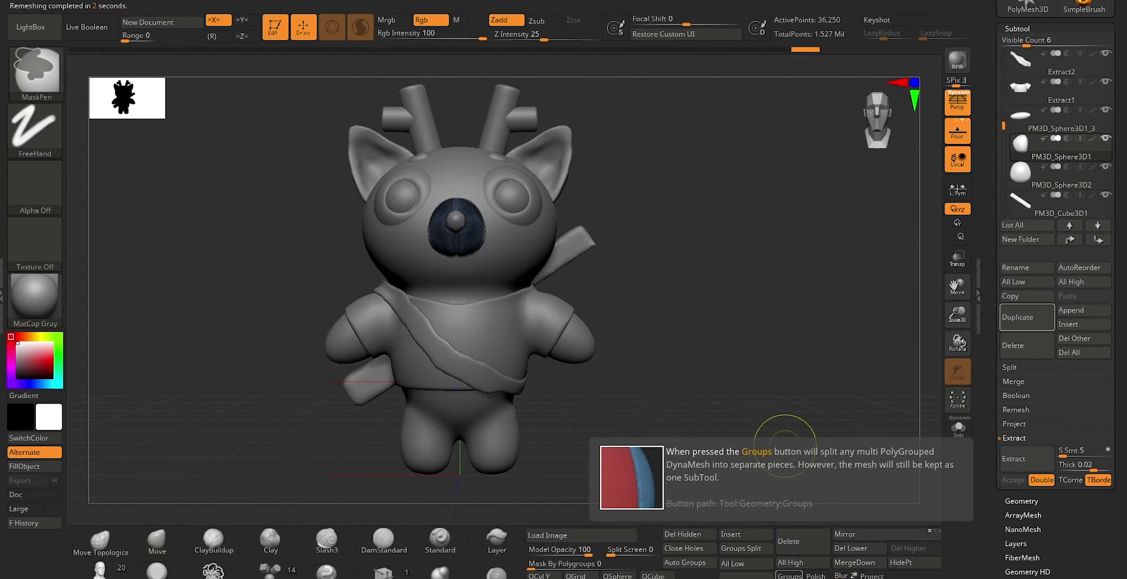
click(789, 557)
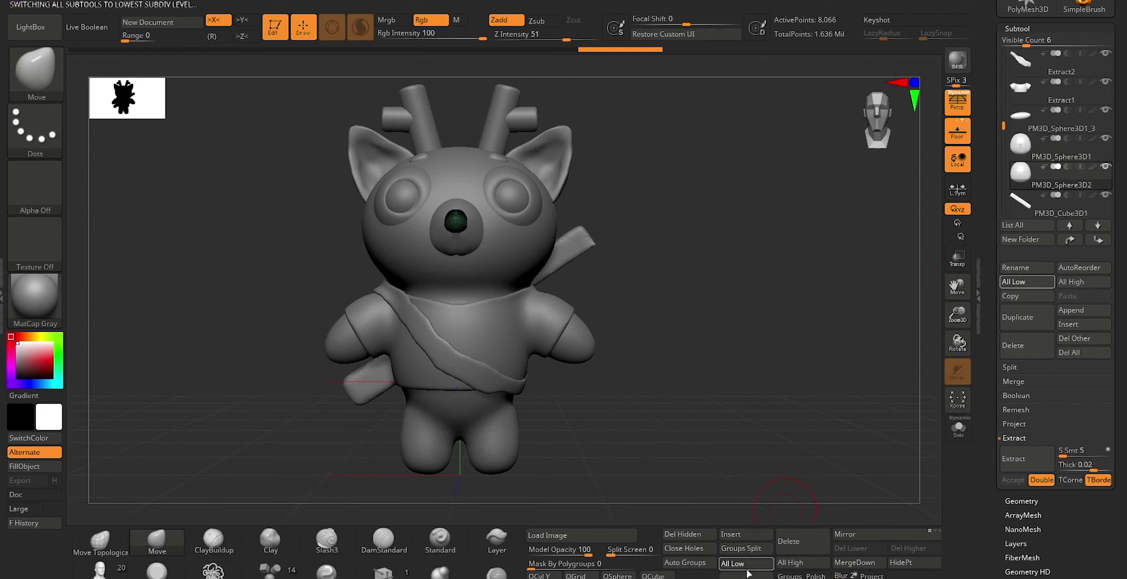
key(ctrl)
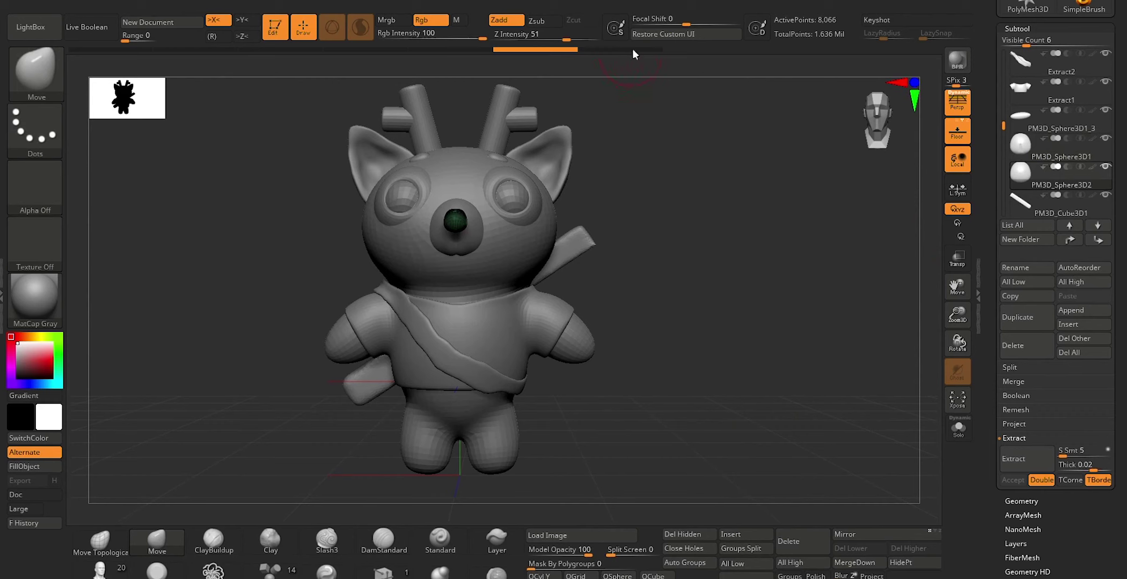
click(801, 563)
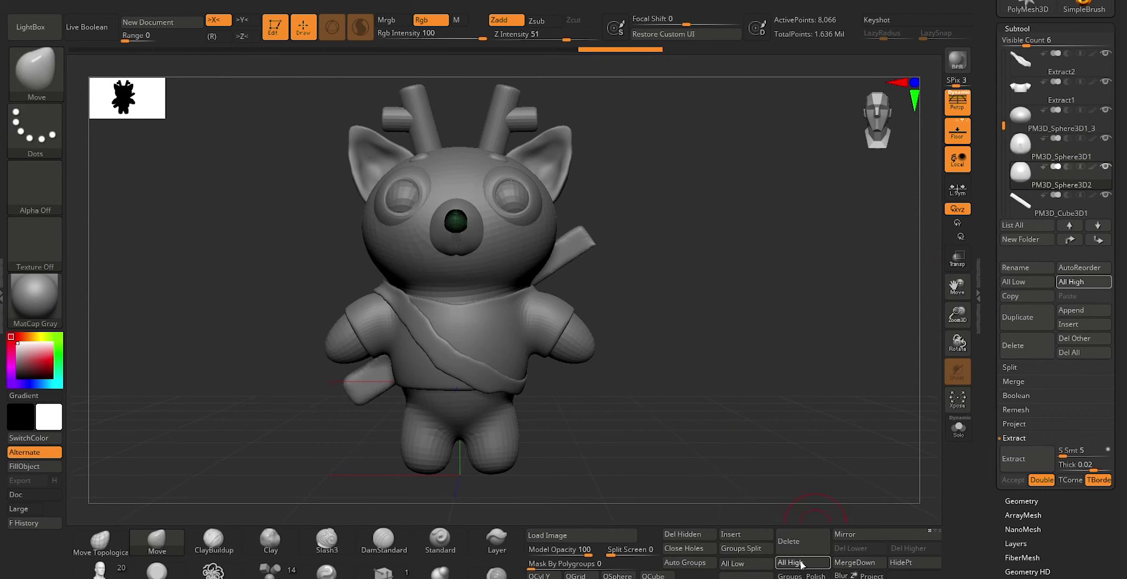
click(746, 576)
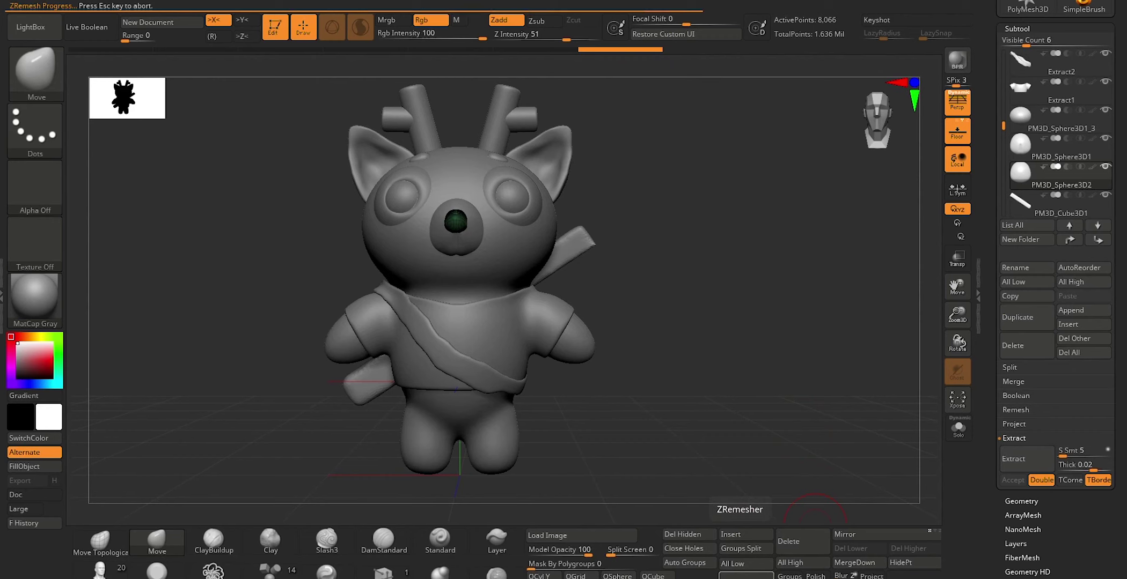
key(ctrl)
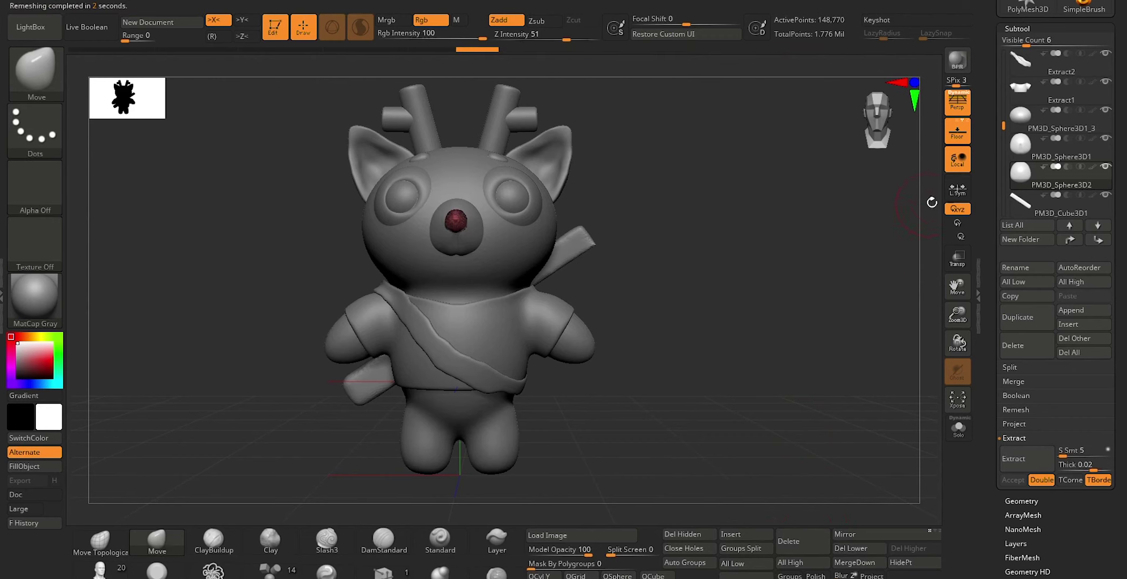
click(1051, 207)
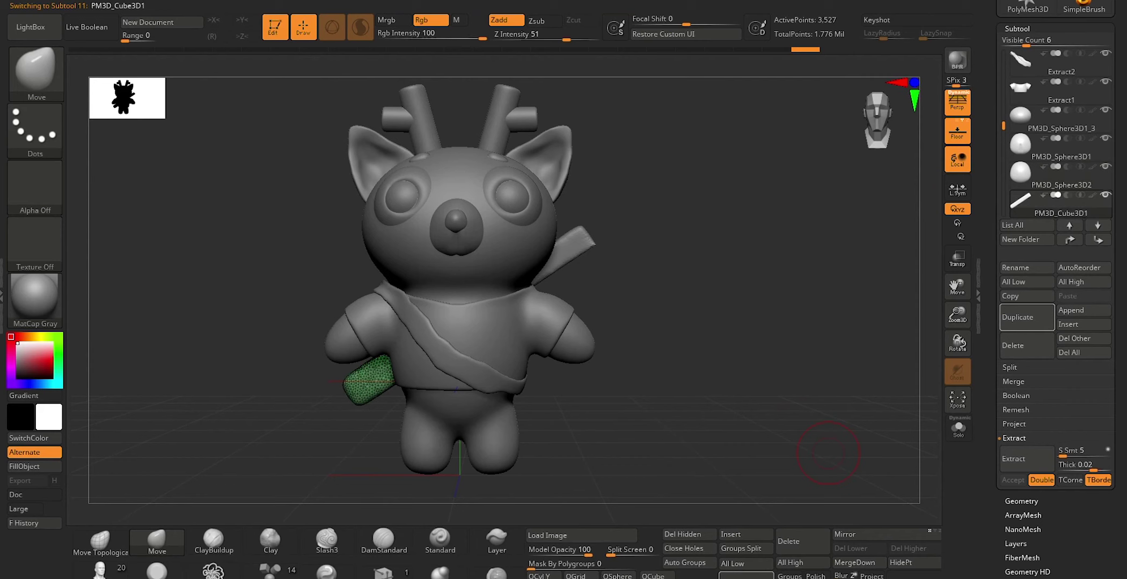
Remesh the hip block and cube pieces, subdividing twice to 83,346 active points
ctrl+drag(738, 302, 740, 304)
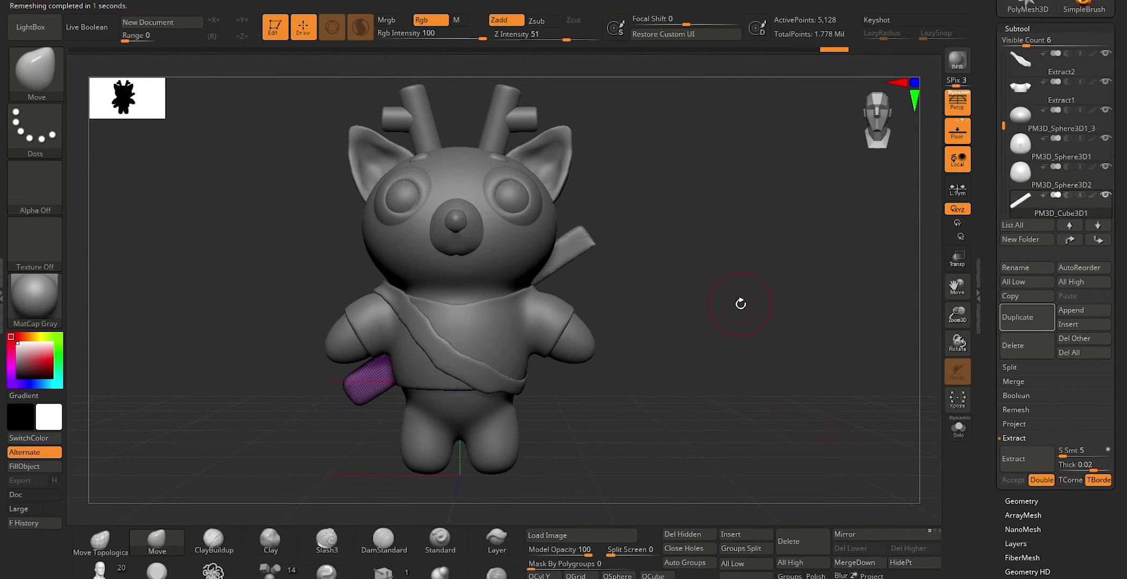
key(ctrl+d)
key(ctrl+d)
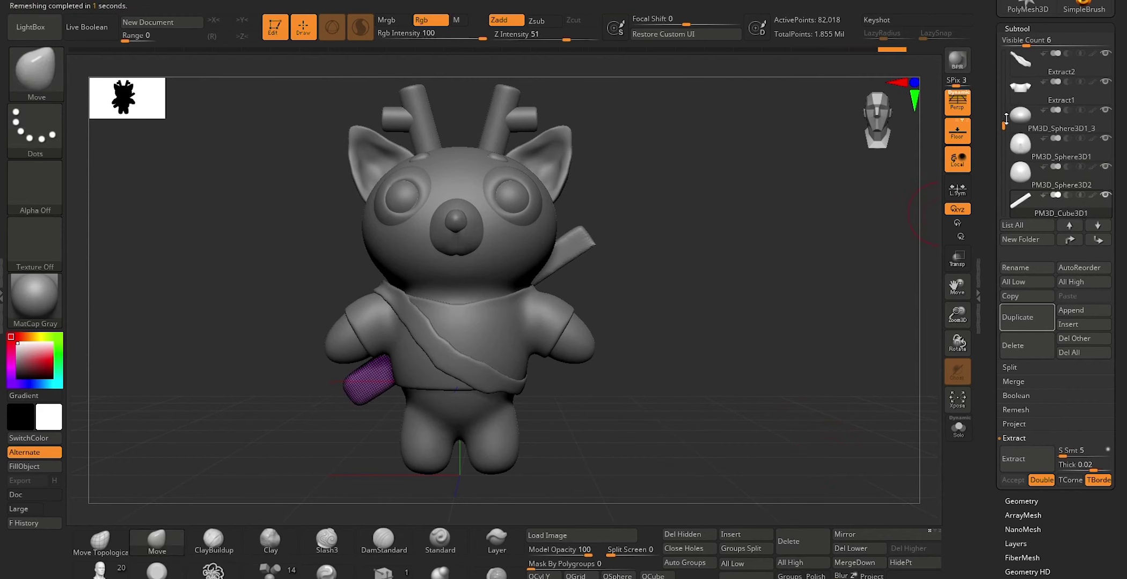
drag(1005, 119, 1003, 141)
click(1036, 207)
click(749, 575)
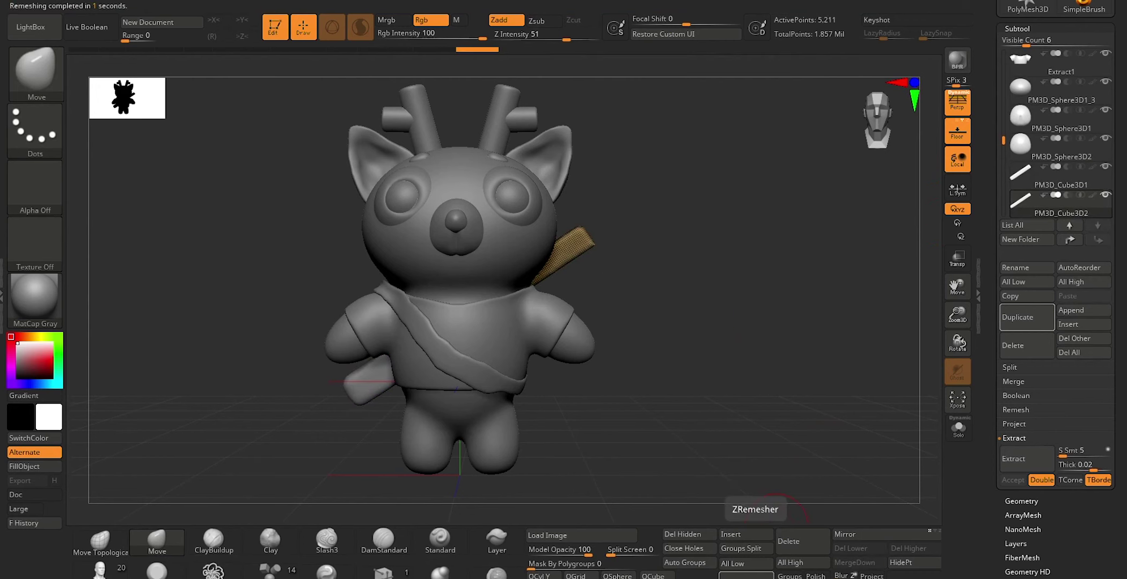
key(ctrl+d)
key(ctrl+d)
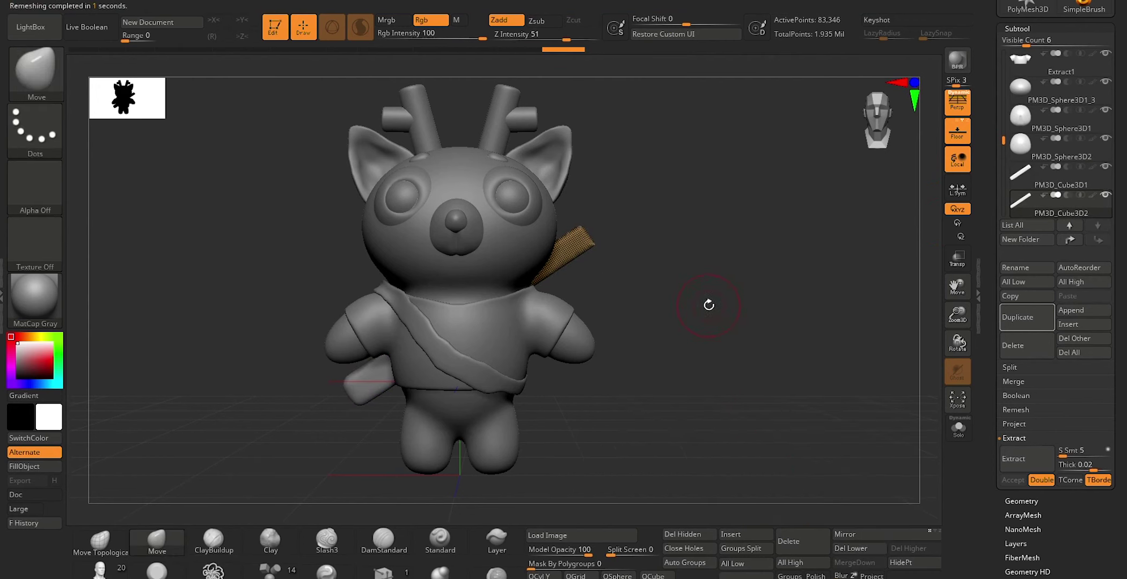
ctrl+right_drag(714, 322, 689, 272)
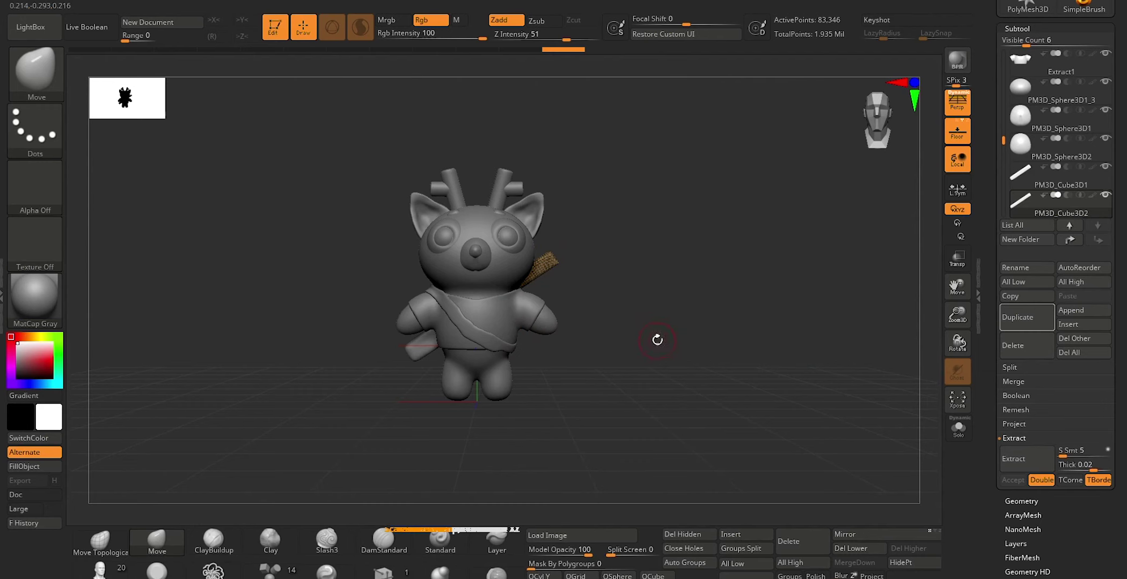
Save the project and run Transpose Master's TPoseMesh, merging everything into 86,617 points
scroll(657, 340, down, 3)
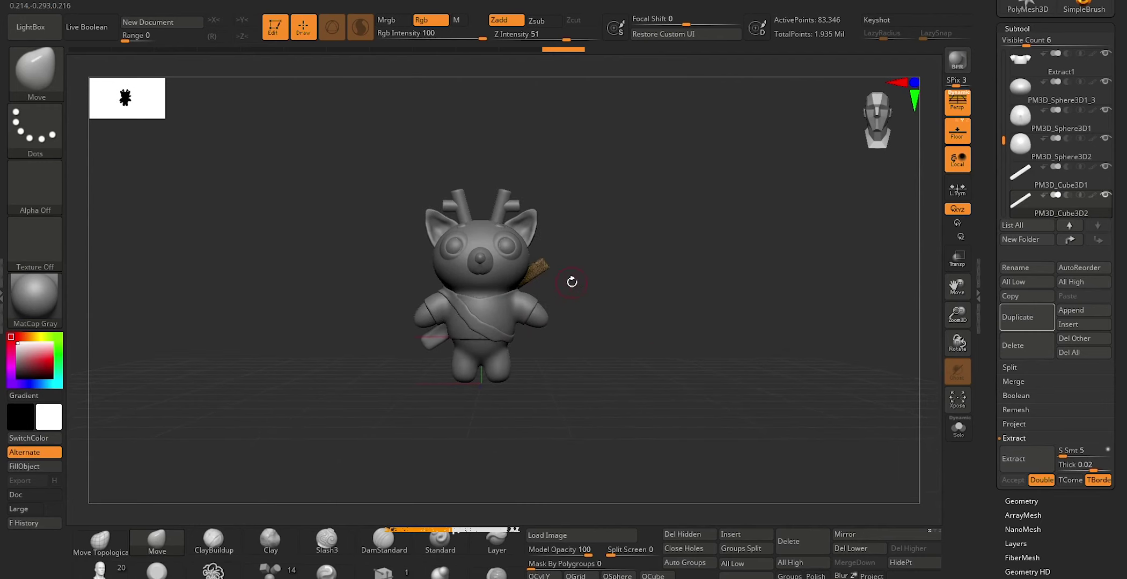
key(p)
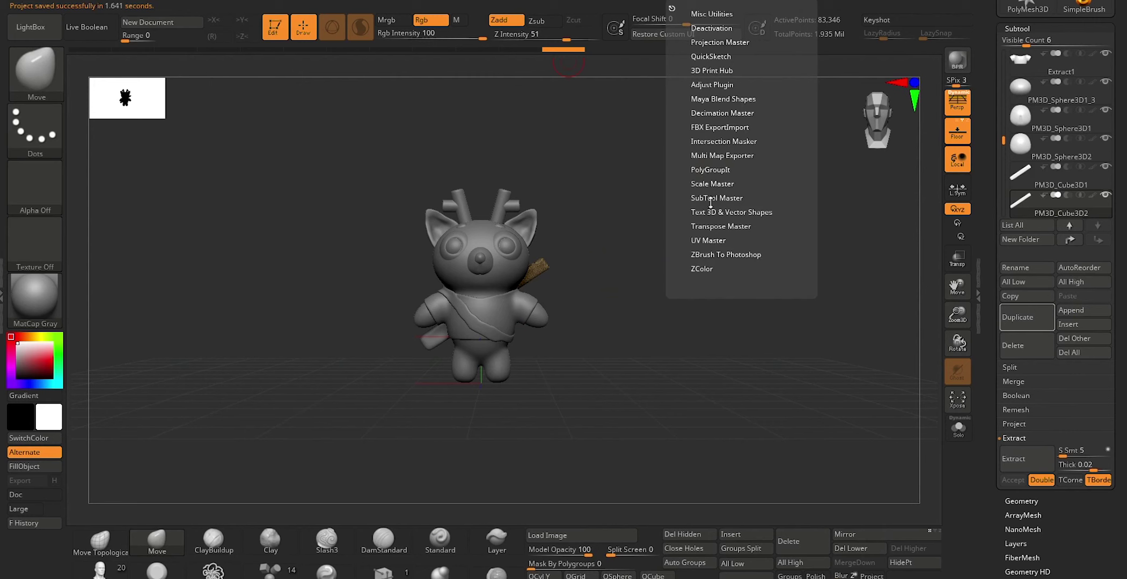
click(709, 227)
click(705, 245)
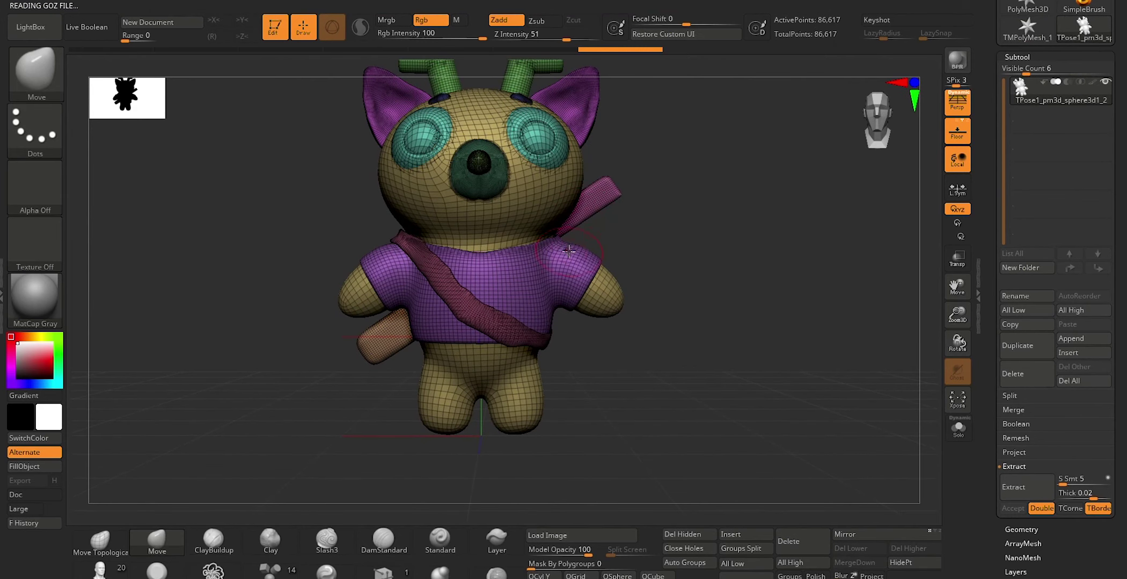
Lasso-mask the head and upper body, then remask so only the lower leg stays free
shift+drag(664, 258, 675, 232)
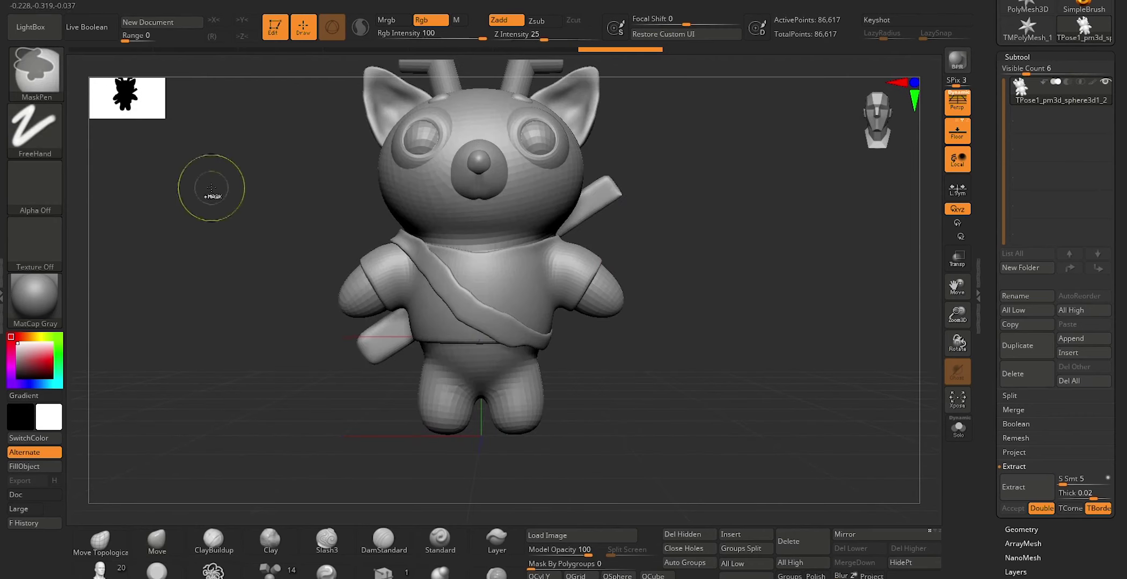
ctrl+click(45, 81)
click(255, 133)
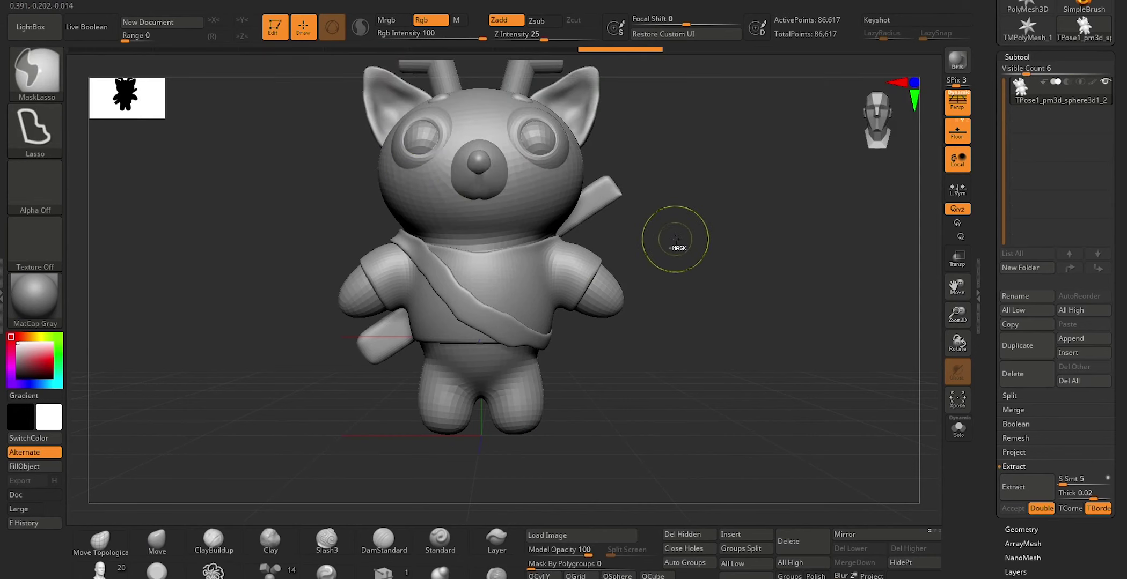
key(ctrl)
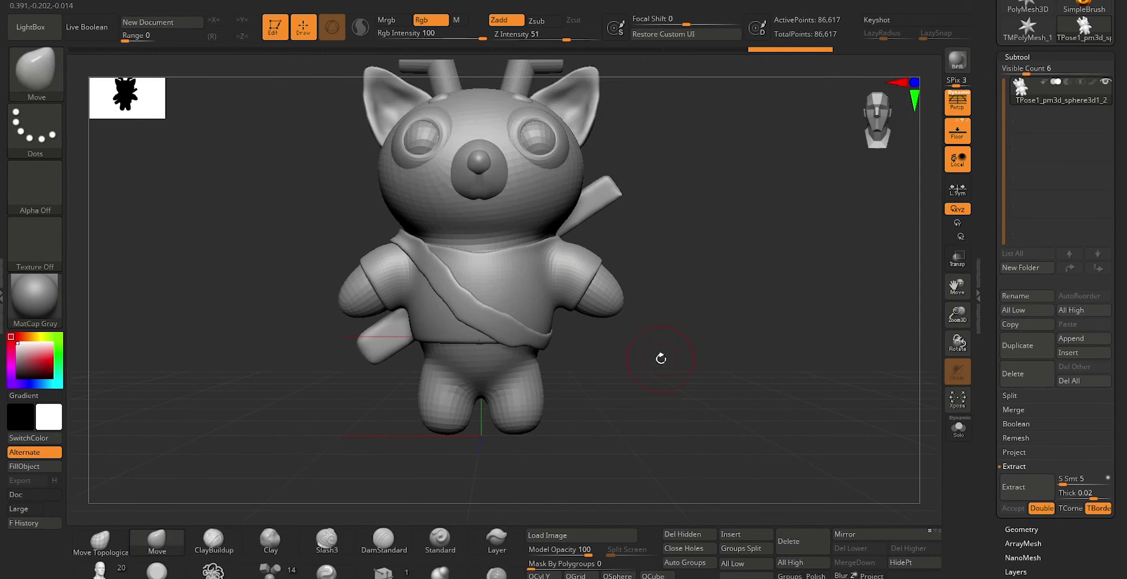
alt+drag(661, 358, 604, 353)
key(ctrl)
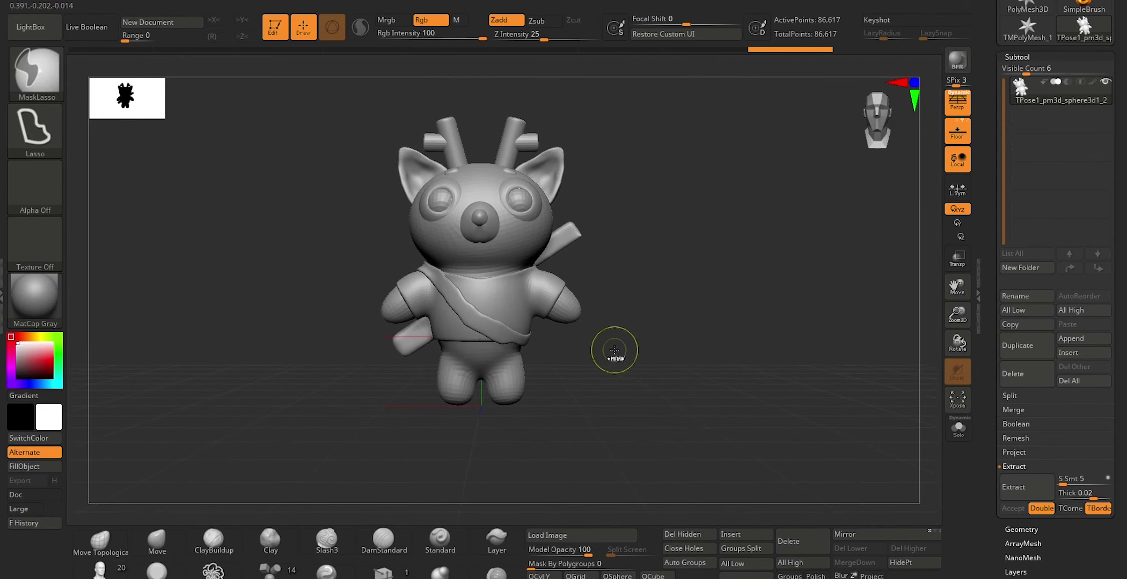
drag(626, 349, 609, 344)
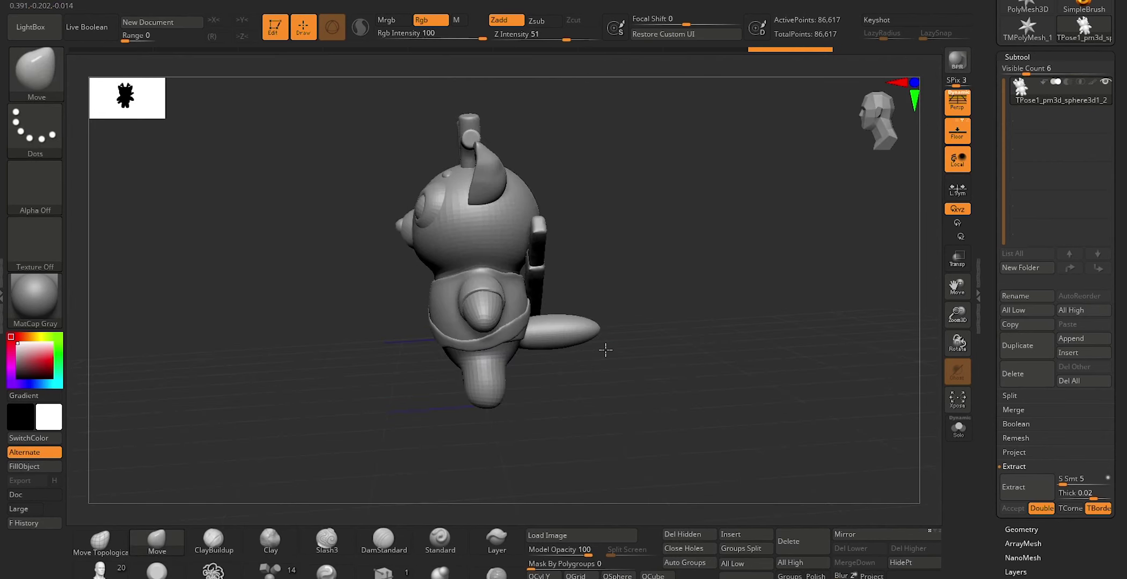
drag(556, 378, 593, 364)
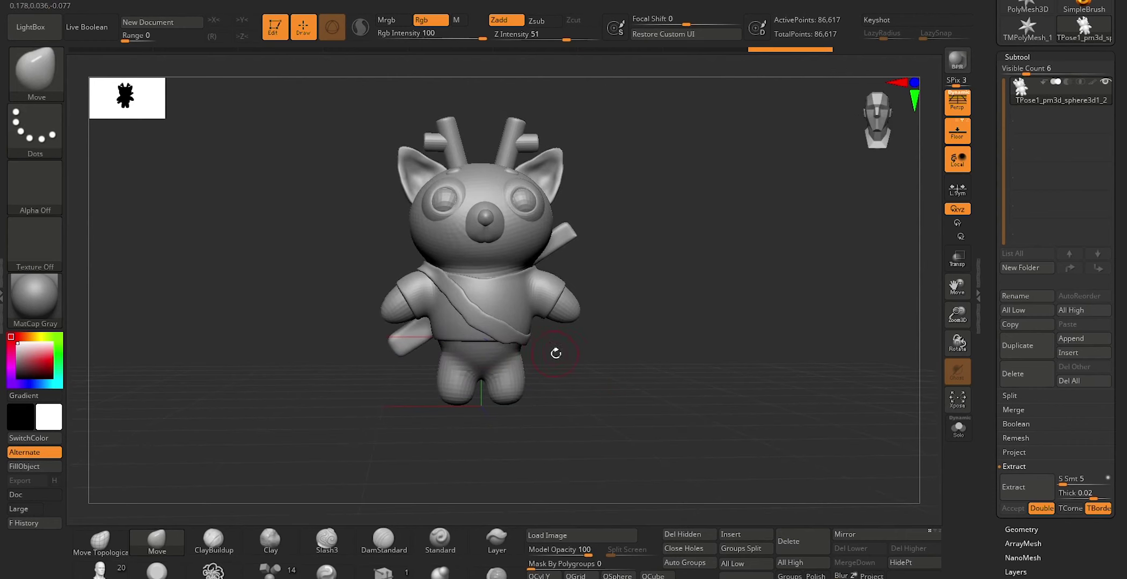
key(ctrl)
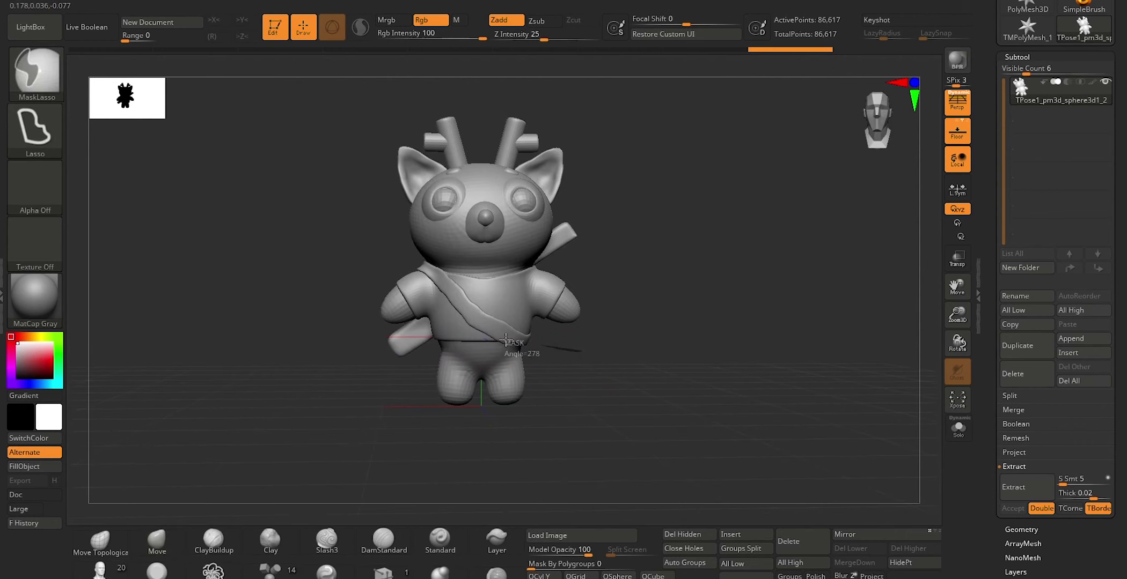
mouse_move(425, 352)
ctrl+mouse_down()
mouse_move(544, 64)
mouse_move(614, 229)
ctrl+mouse_up()
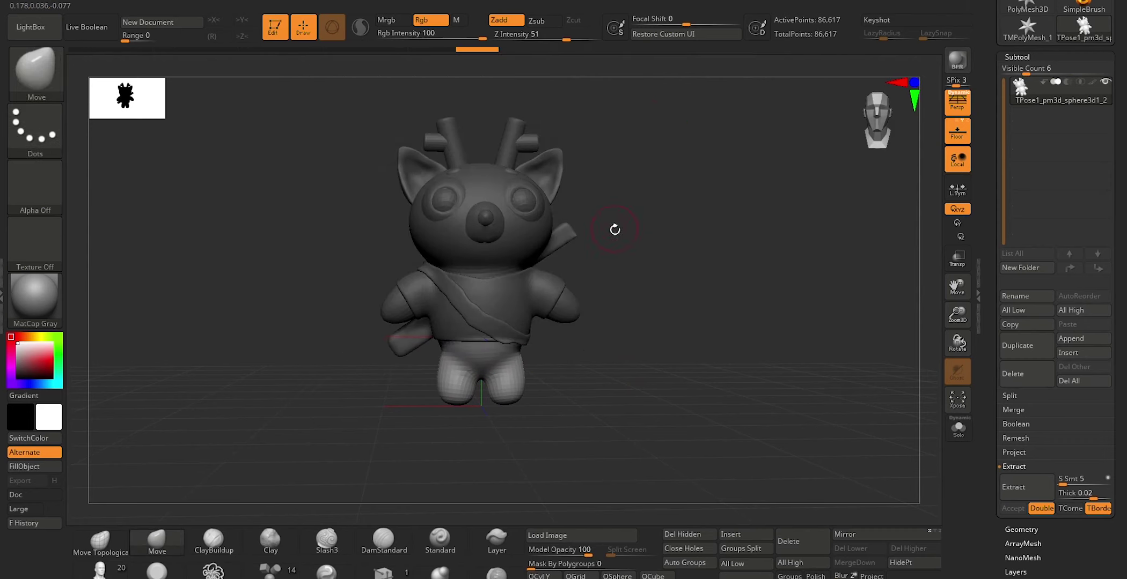
drag(667, 272, 601, 279)
key(ctrl)
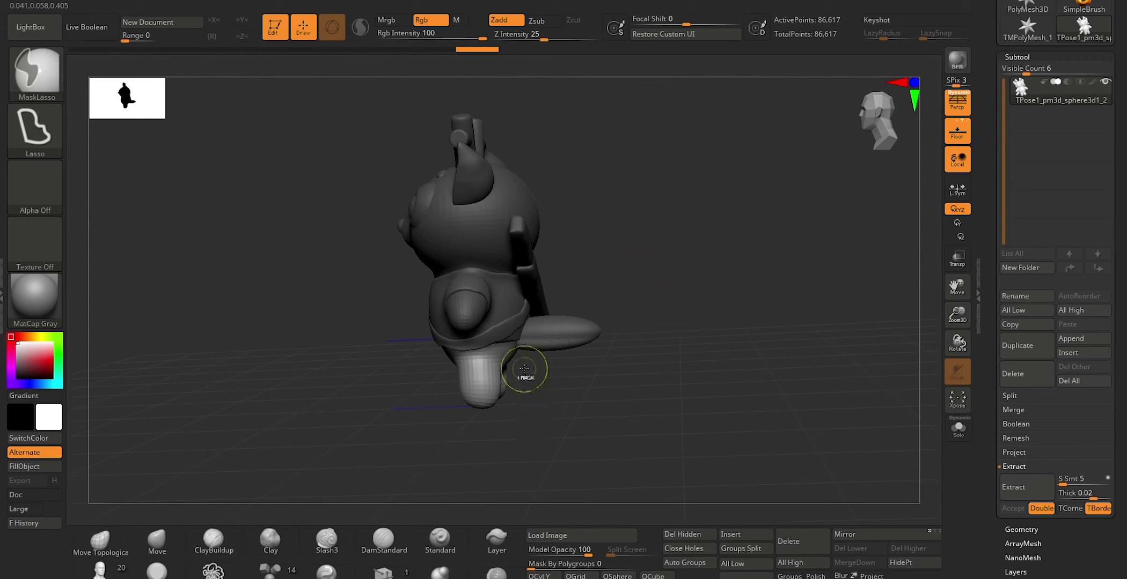
ctrl+drag(525, 369, 547, 397)
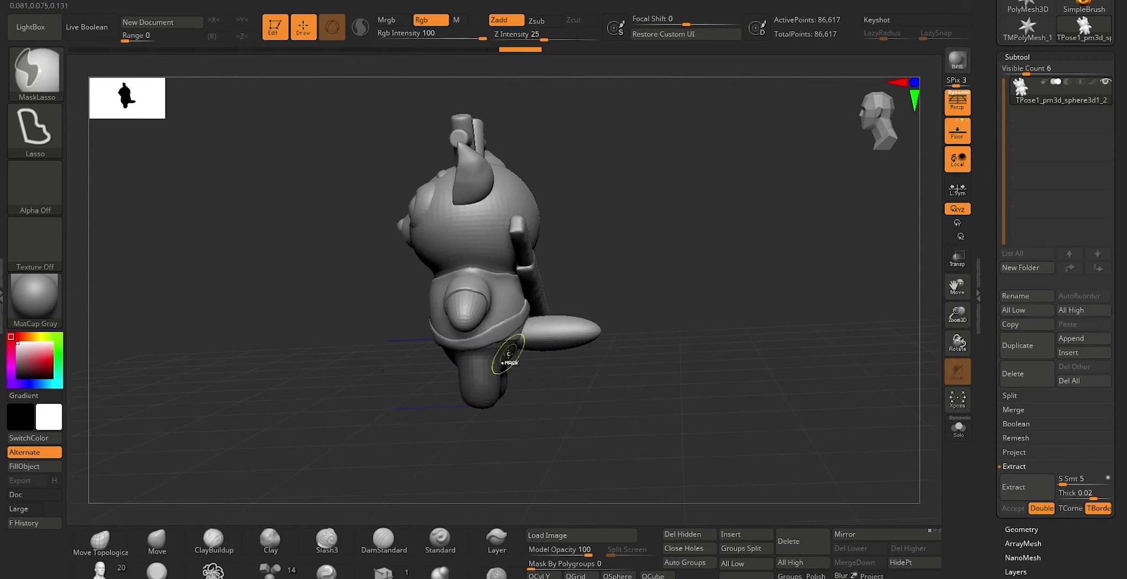
ctrl+click(620, 289)
Rotate the unmasked leg with the gizmo, then try a 12.9° model rotation and undo it
key(w)
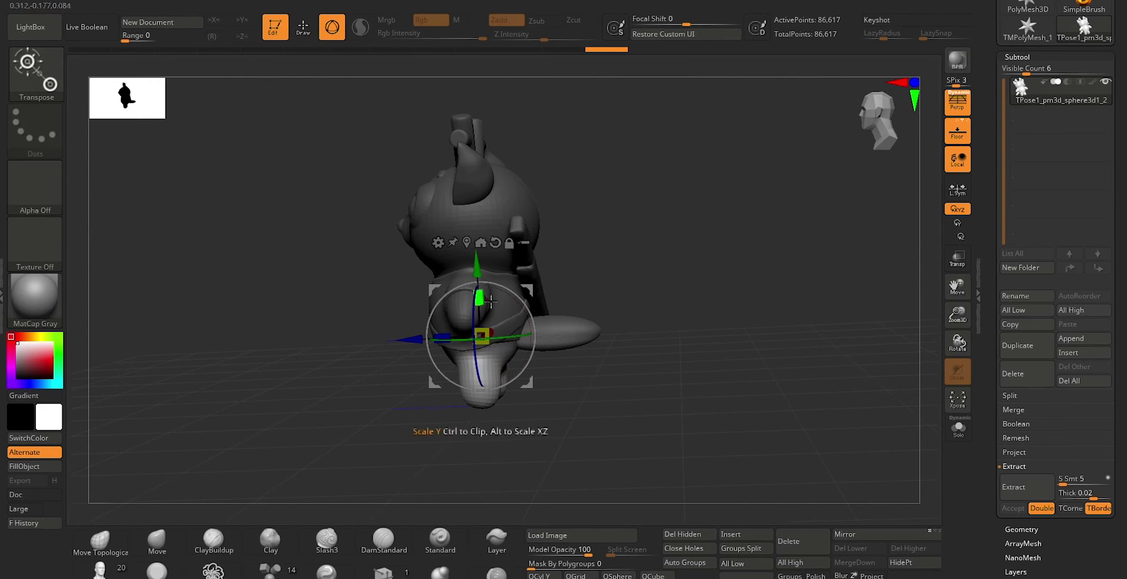
shift+drag(617, 252, 649, 254)
drag(452, 291, 451, 291)
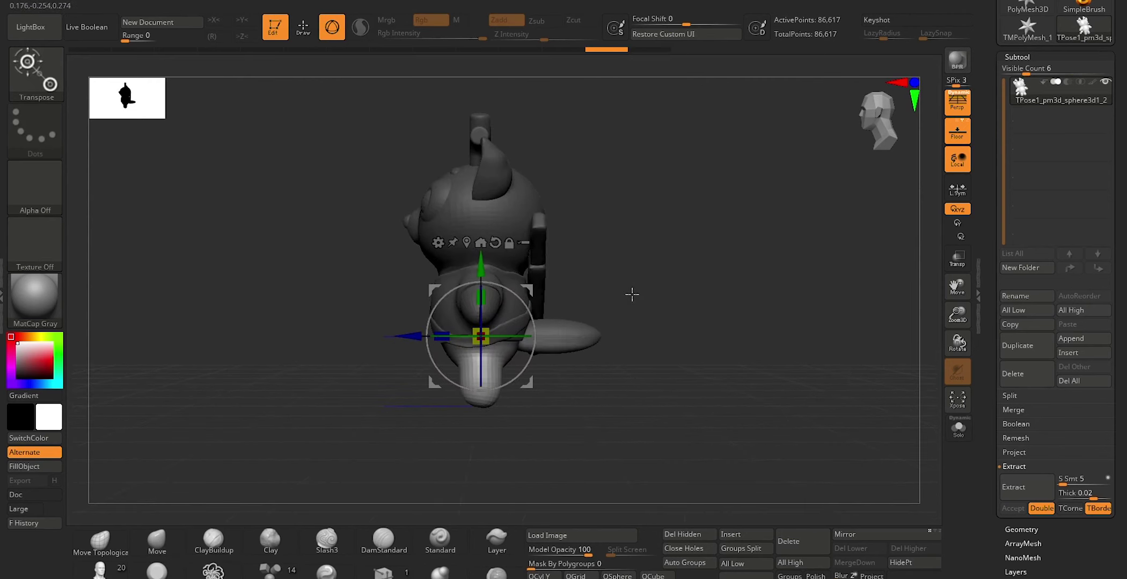
key(q)
ctrl+drag(632, 294, 637, 296)
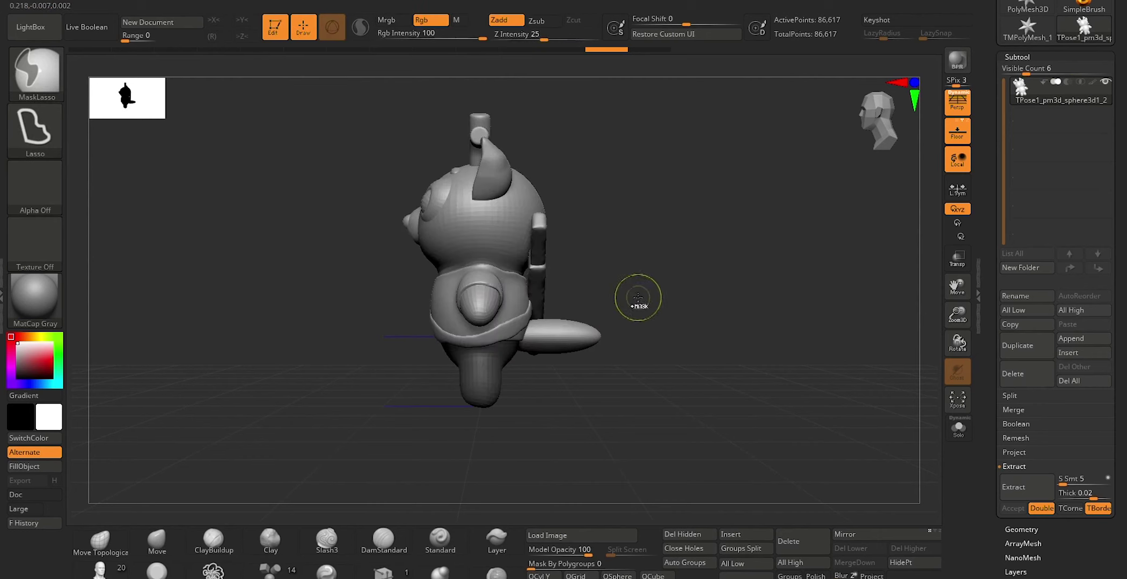
key(r)
mouse_move(464, 294)
mouse_down()
mouse_move(436, 298)
mouse_move(455, 299)
mouse_up()
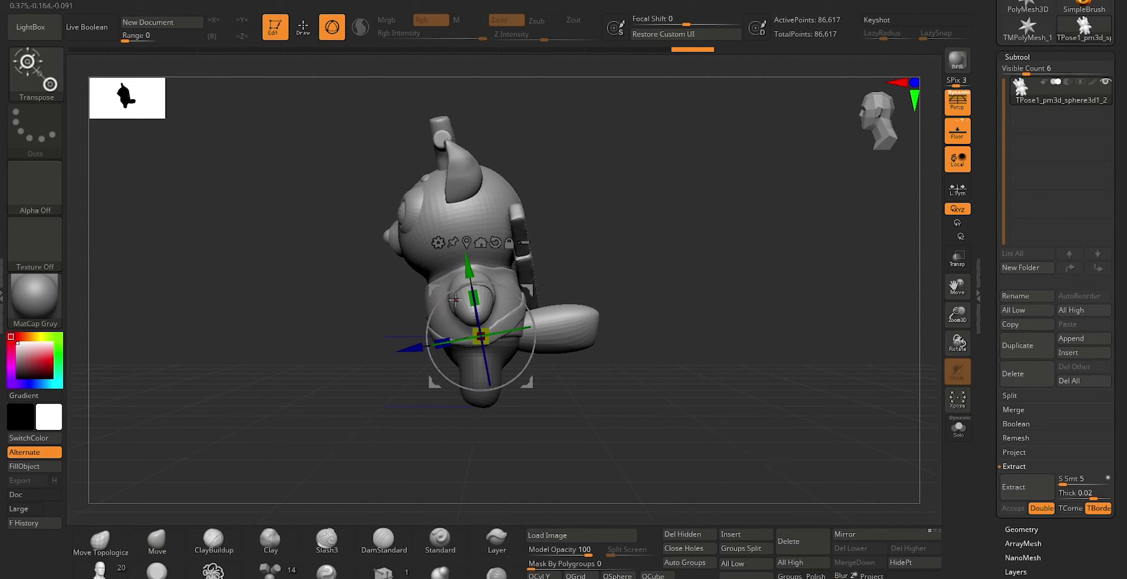
key(ctrl+z)
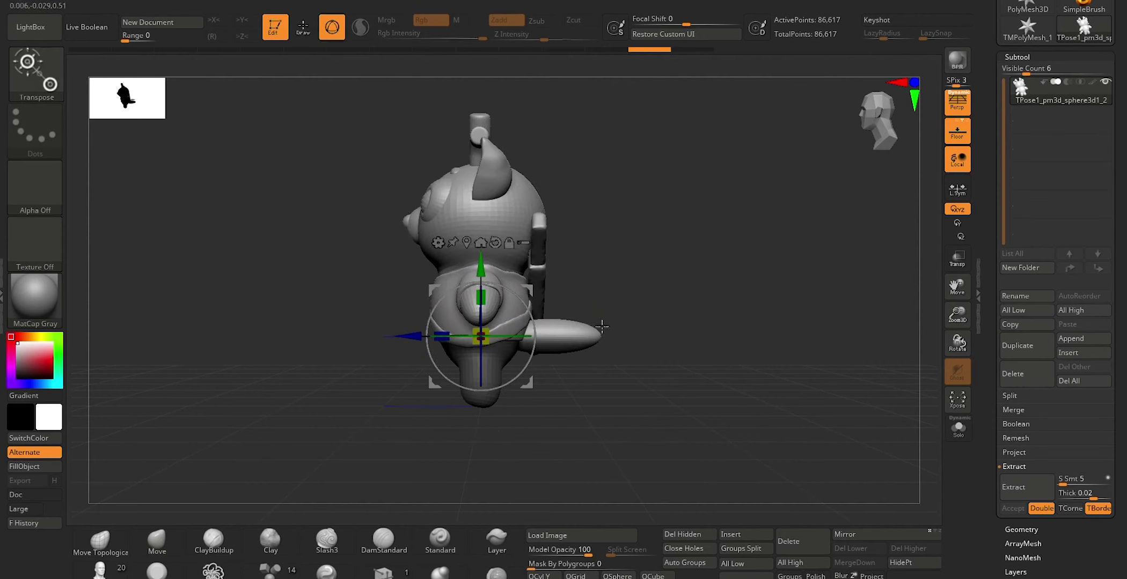
Mask the tail, invert the mask and test a 17.5° rotation, then undo it
key(q)
key(ctrl)
drag(540, 356, 542, 354)
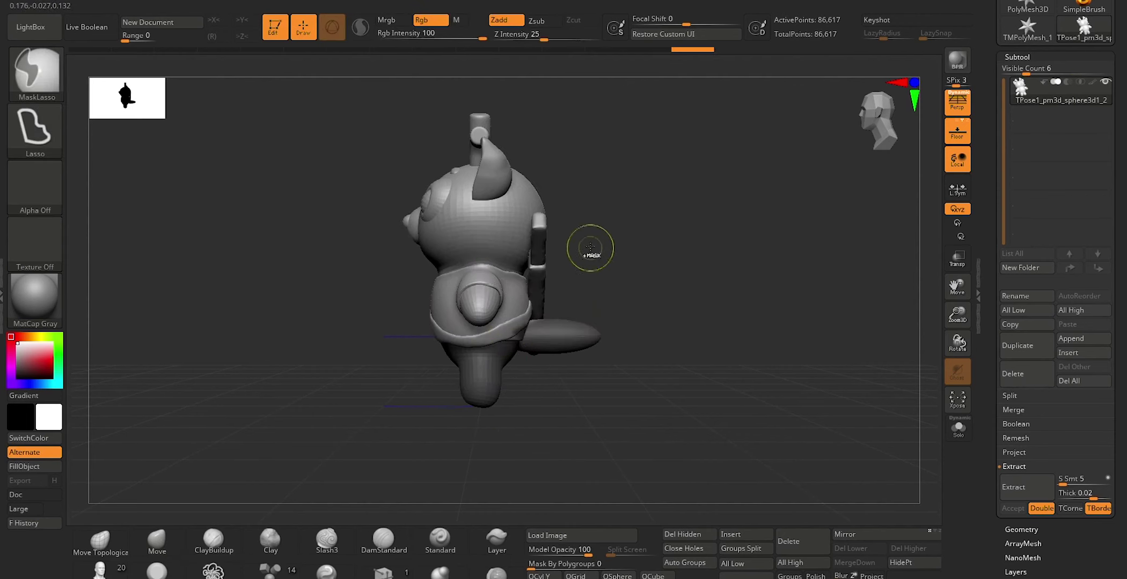
key(ctrl+z)
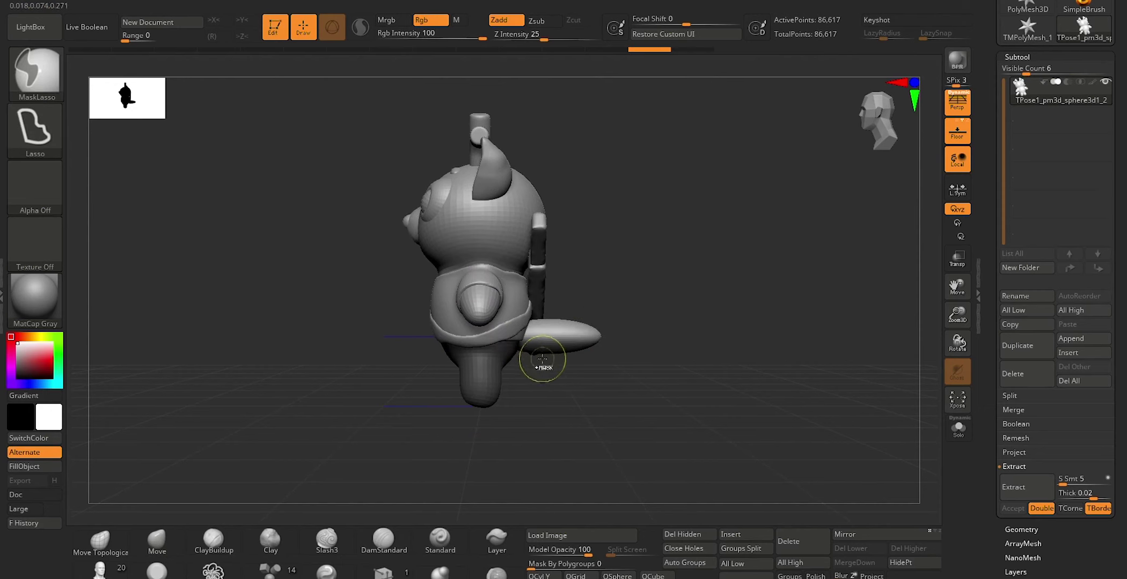
ctrl+click(638, 307)
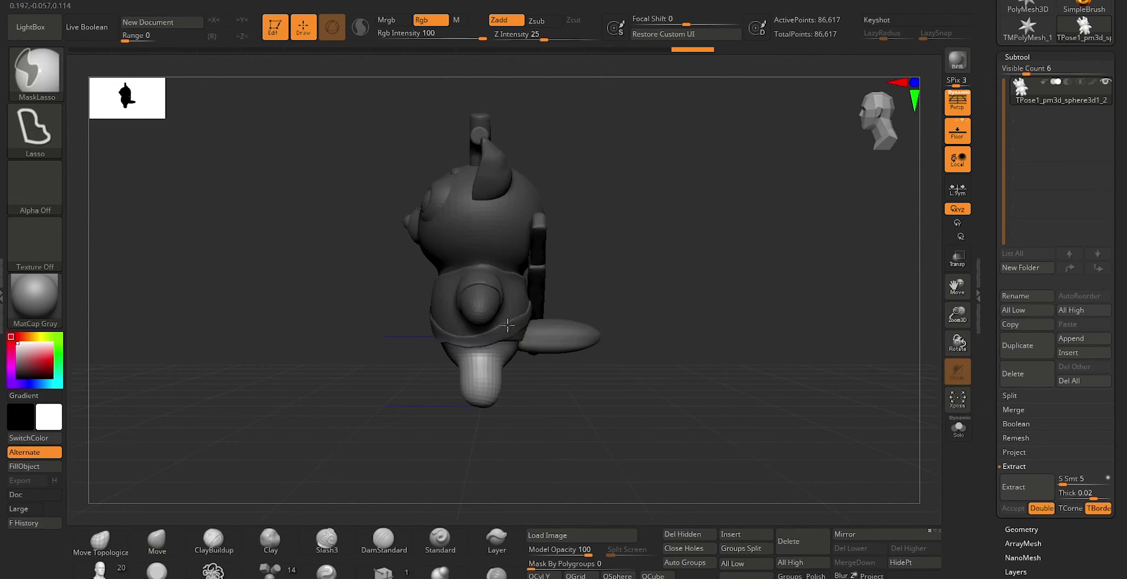
mouse_move(534, 357)
ctrl+mouse_down()
mouse_move(616, 340)
mouse_move(678, 294)
ctrl+mouse_up()
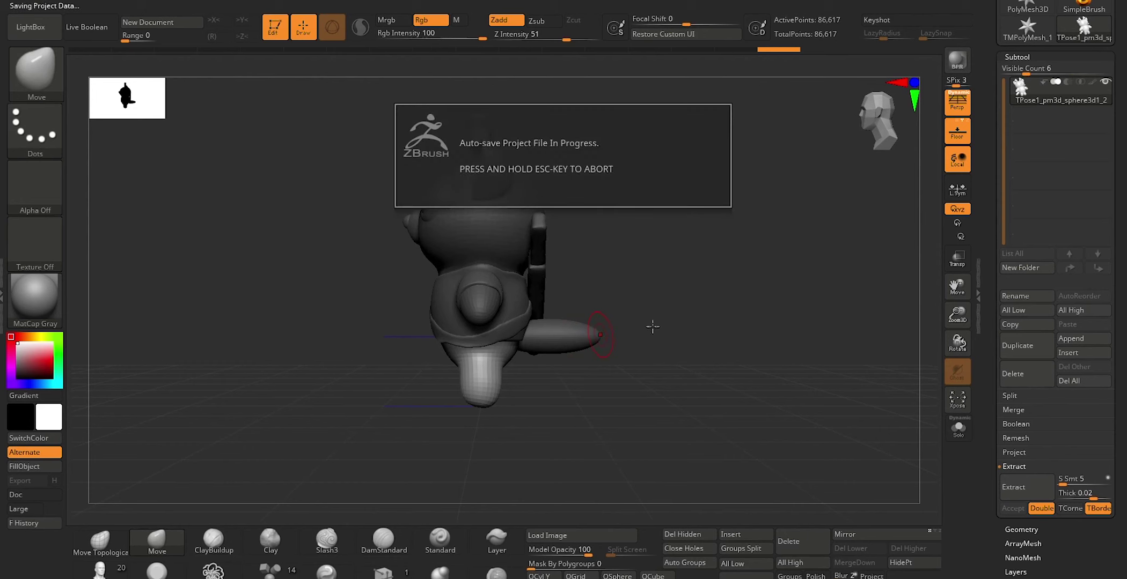
key(r)
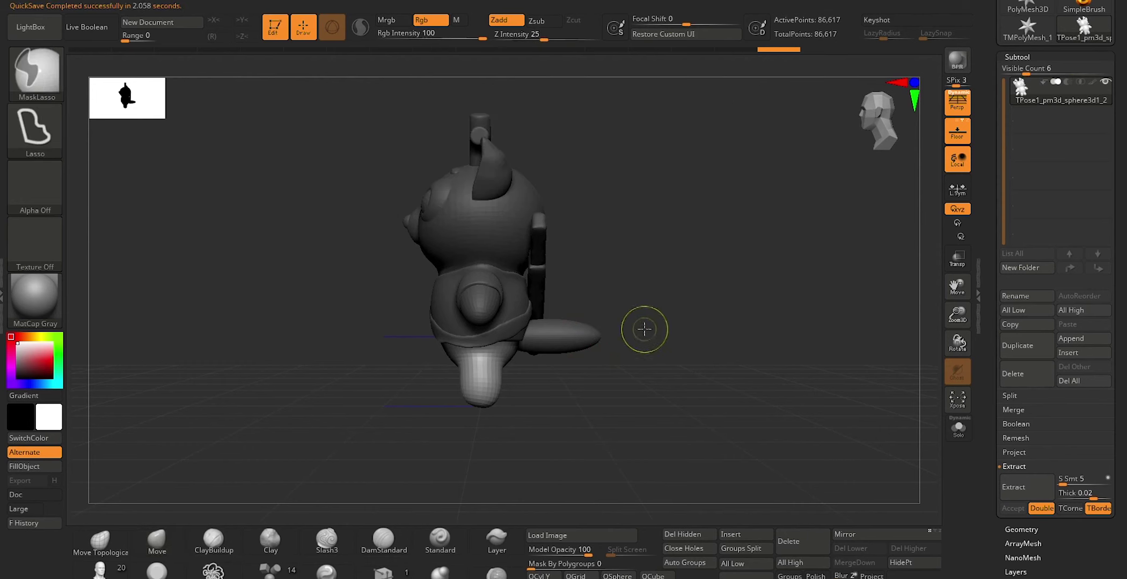
drag(453, 293, 431, 300)
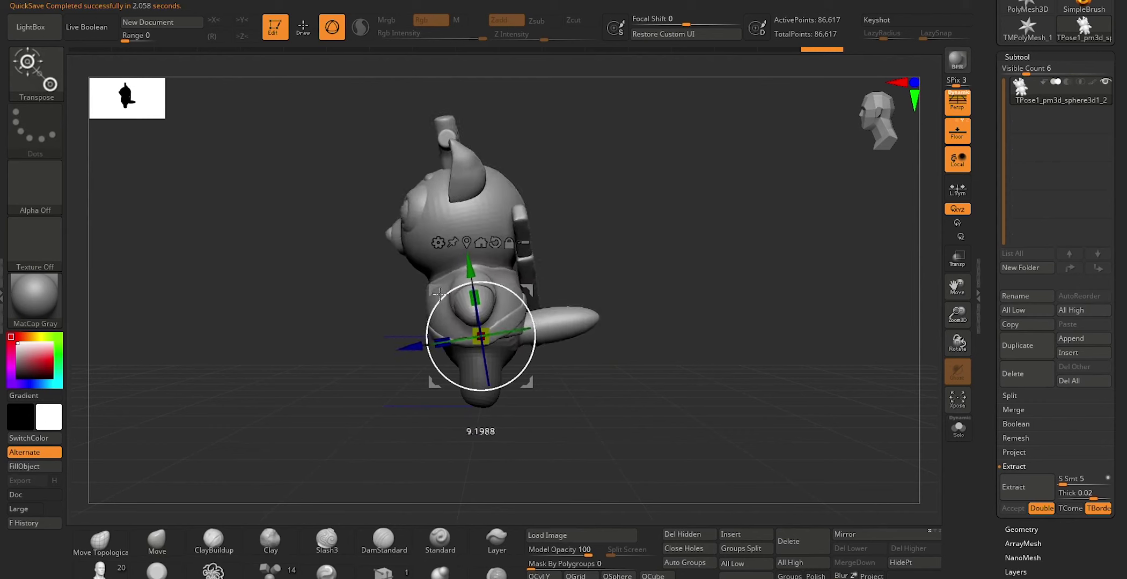
mouse_move(365, 390)
mouse_down()
mouse_move(392, 418)
mouse_move(609, 348)
mouse_move(589, 347)
mouse_move(647, 350)
mouse_up()
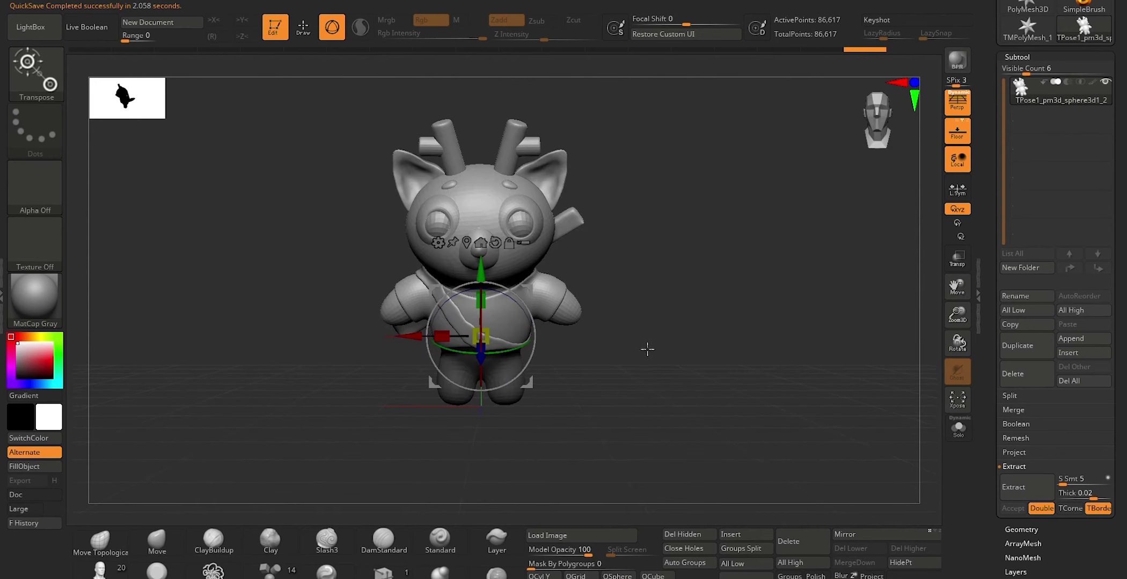
mouse_move(511, 350)
mouse_down()
mouse_move(599, 315)
mouse_move(622, 333)
mouse_up()
key(ctrl+z)
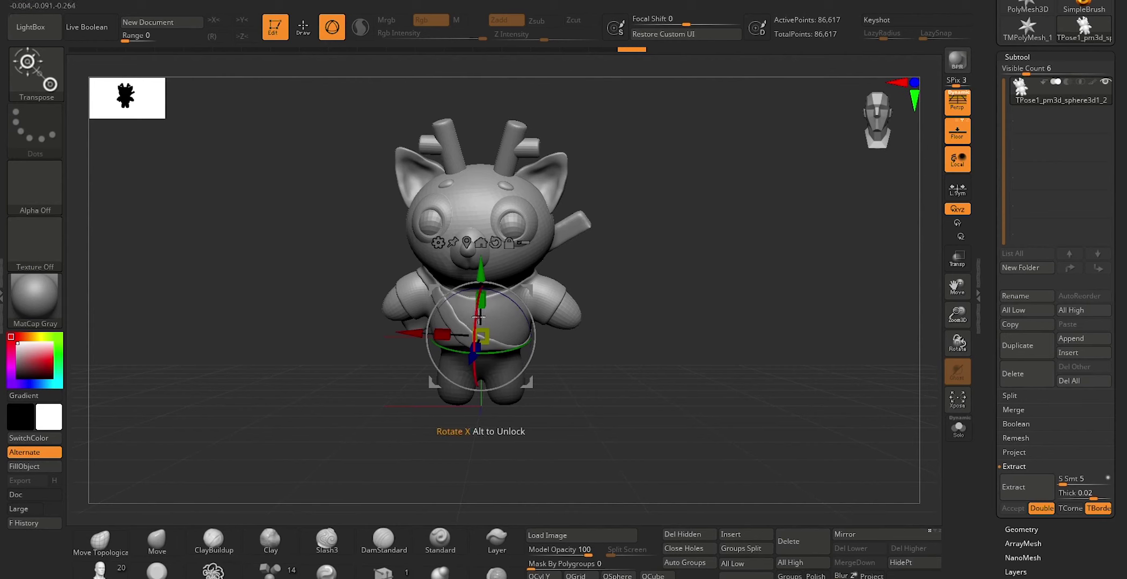
Tilt the model about its X axis, toggle perspective off and on, and orbit to check
drag(477, 316, 545, 320)
key(q)
drag(654, 332, 661, 309)
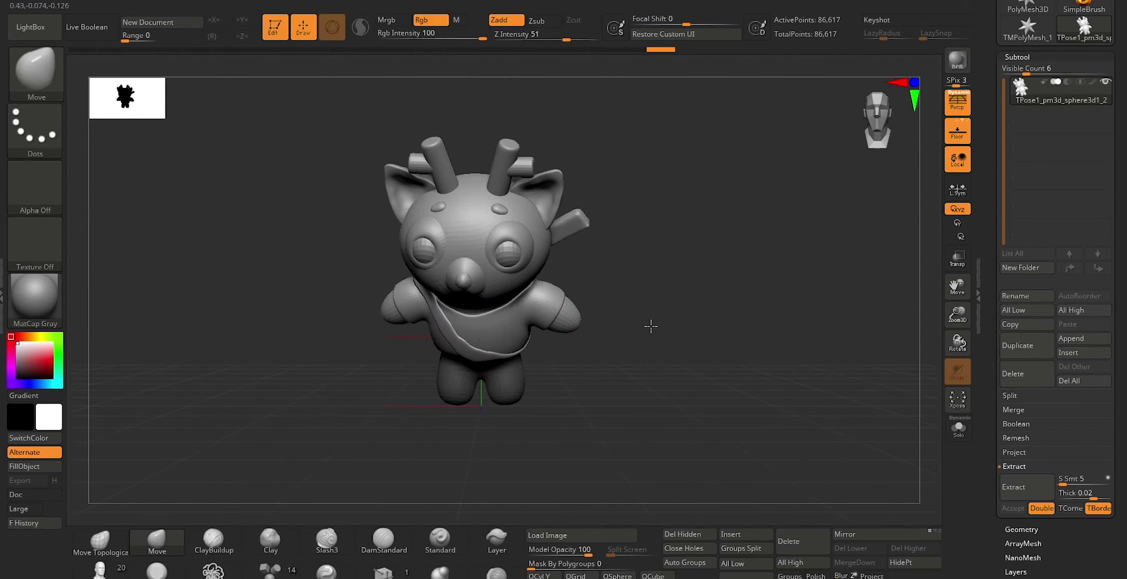
click(962, 107)
click(960, 106)
mouse_move(680, 282)
mouse_down()
mouse_move(694, 276)
mouse_move(714, 294)
mouse_move(666, 294)
mouse_move(659, 327)
mouse_move(639, 343)
mouse_move(692, 333)
mouse_move(648, 318)
mouse_move(680, 317)
mouse_move(669, 315)
mouse_move(719, 279)
mouse_move(650, 276)
mouse_up()
mouse_move(404, 261)
mouse_down()
mouse_move(367, 411)
mouse_move(332, 411)
mouse_move(351, 377)
mouse_up()
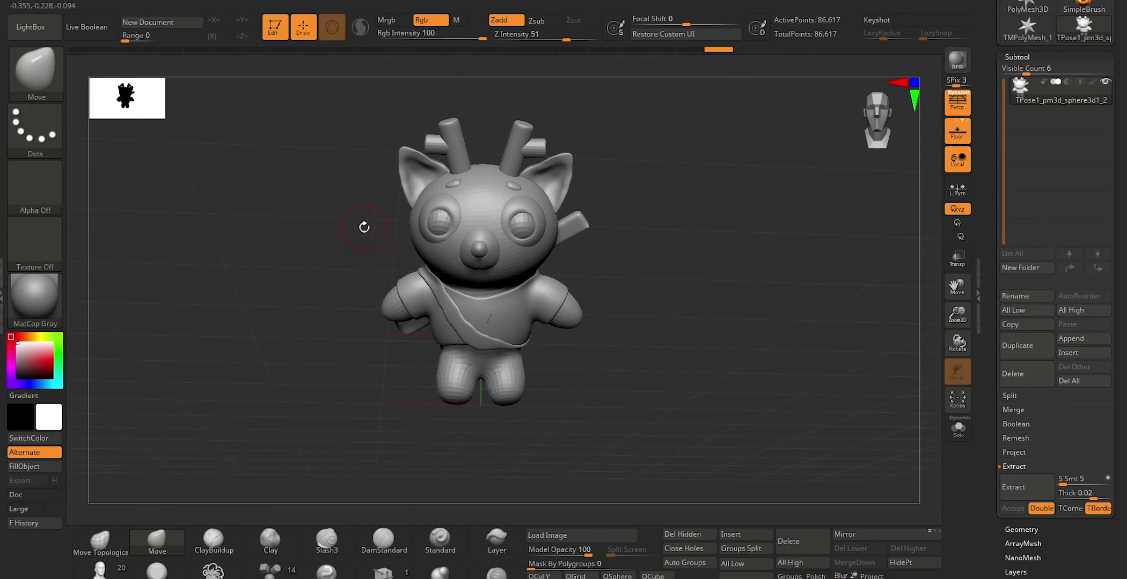
Lasso-mask the head and upper body, extending the mask from the back side
key(ctrl)
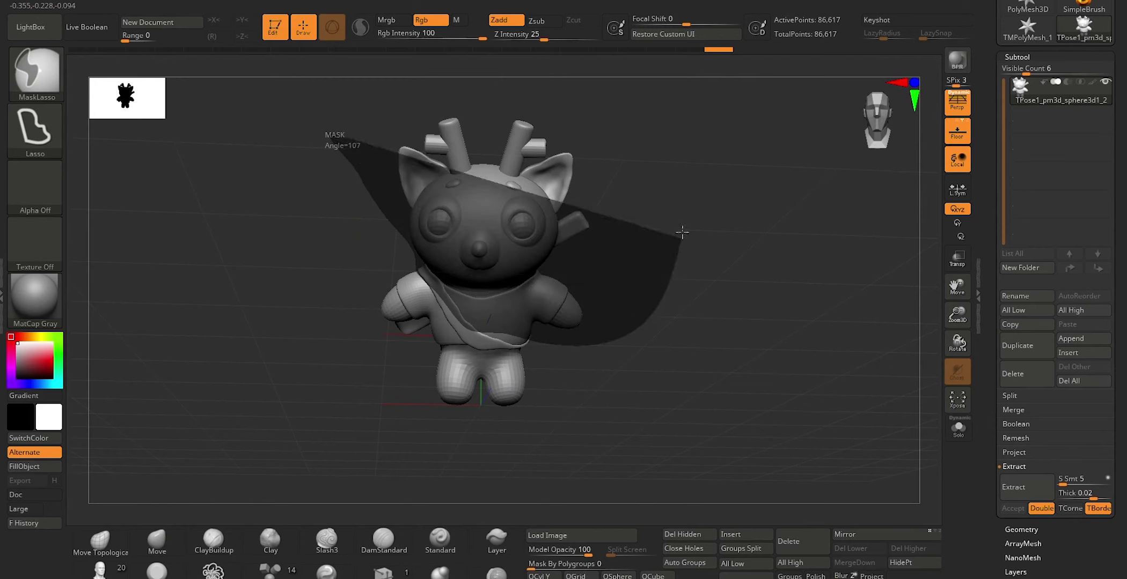
ctrl+drag(488, 334, 336, 131)
mouse_move(260, 282)
mouse_down()
mouse_move(333, 311)
mouse_move(324, 274)
mouse_move(299, 264)
mouse_up()
key(ctrl)
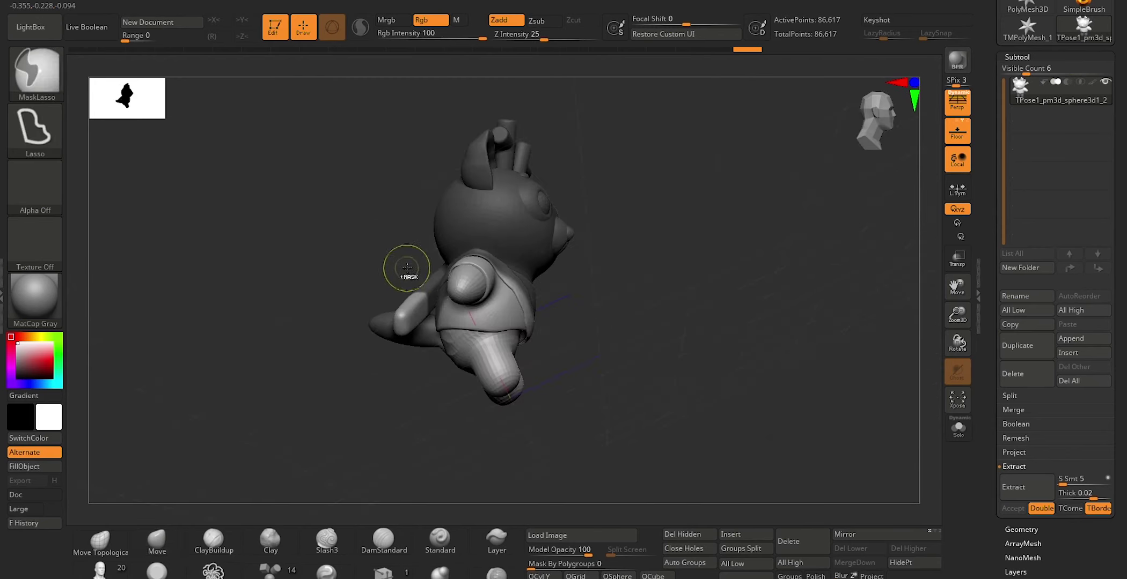
ctrl+drag(430, 310, 351, 308)
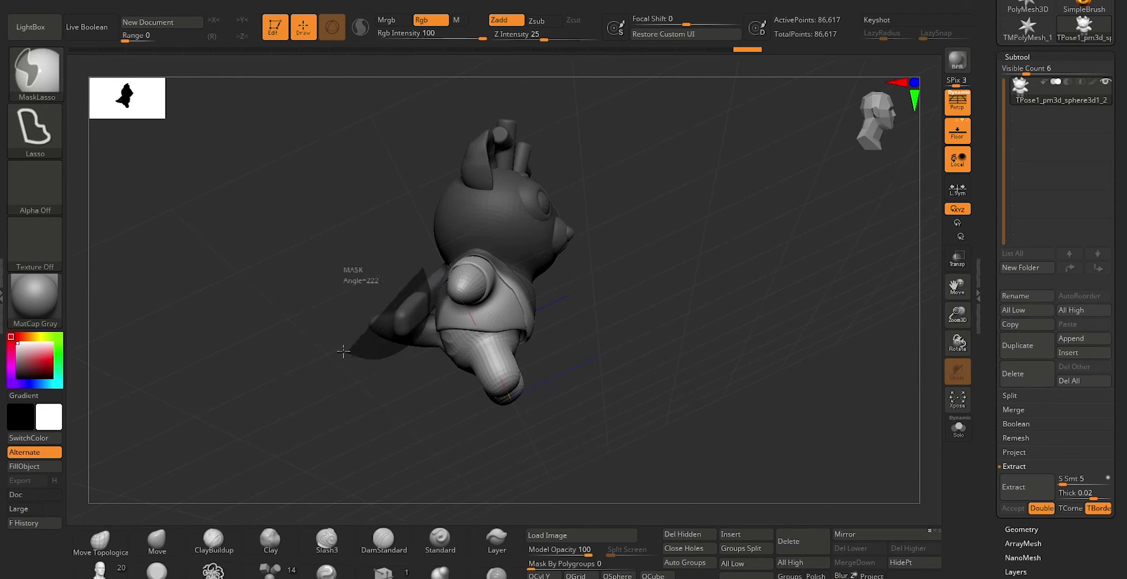
mouse_move(296, 359)
mouse_down()
mouse_move(351, 385)
mouse_move(377, 383)
mouse_move(360, 362)
mouse_move(379, 369)
mouse_up()
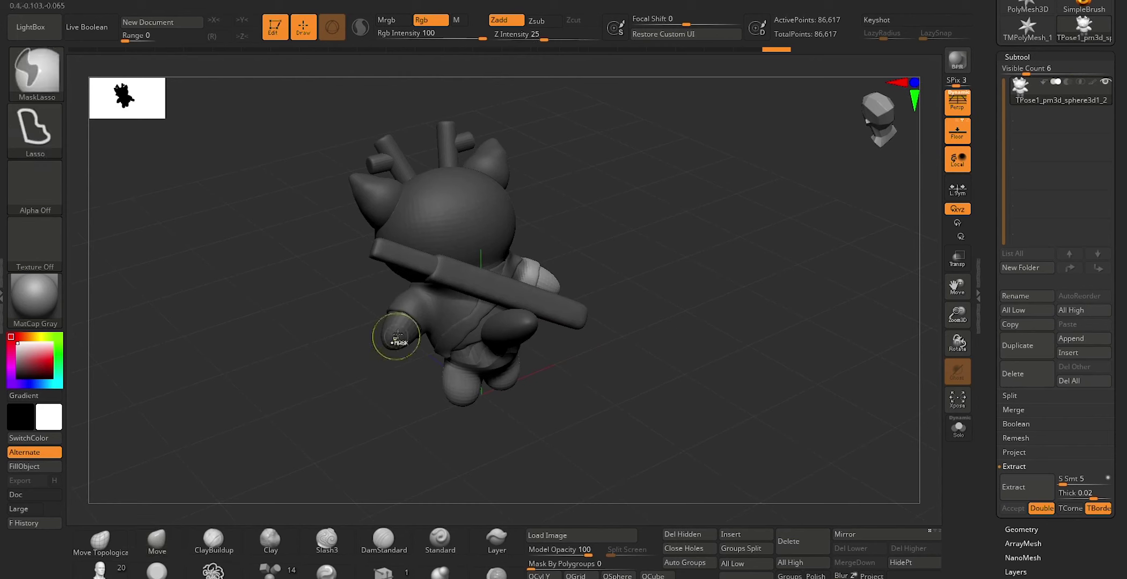
mouse_move(585, 343)
mouse_down()
mouse_move(627, 336)
mouse_move(582, 357)
mouse_move(590, 365)
mouse_up()
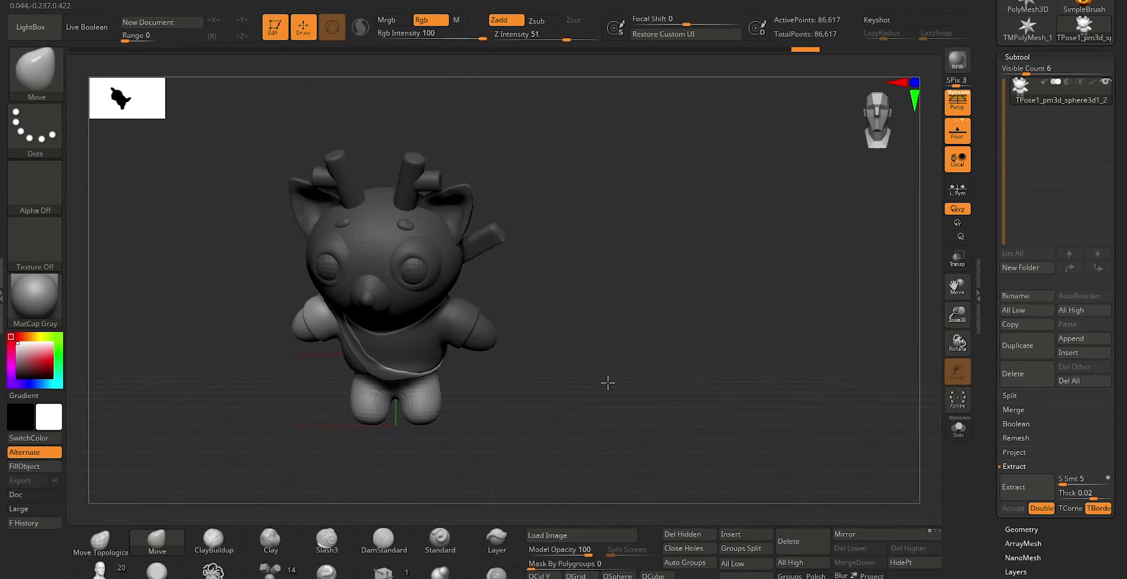
Twist the unmasked body about 6.6 degrees around the Y axis, keeping the head in place
key(w)
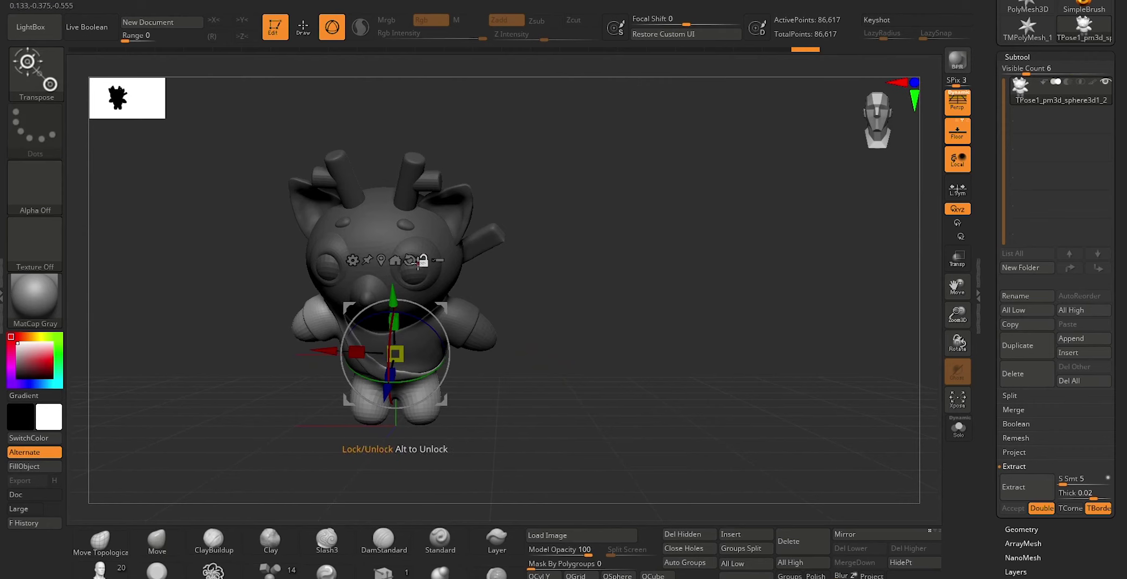
click(410, 260)
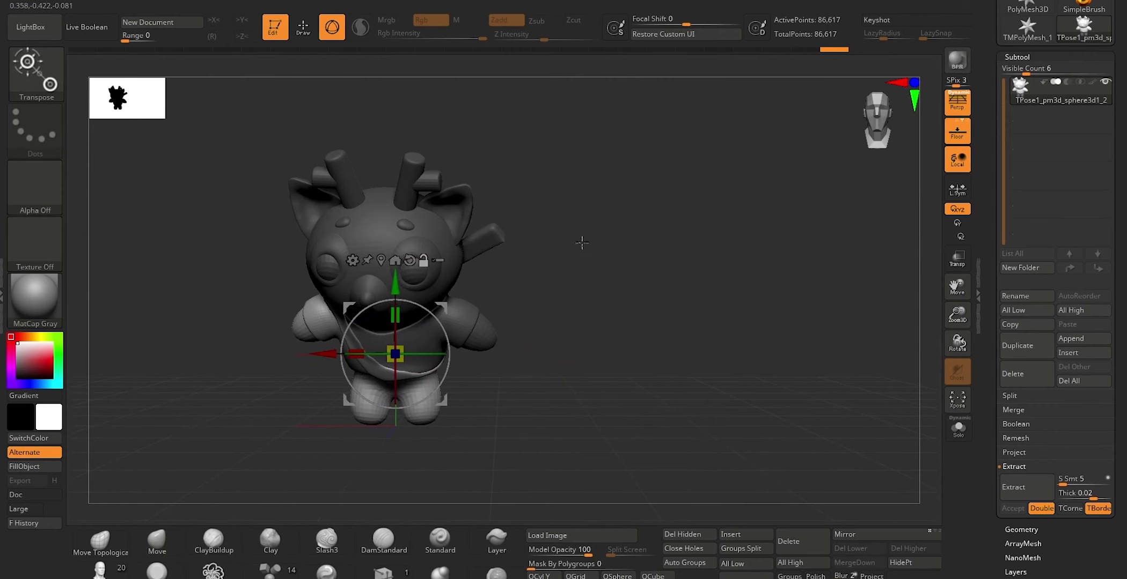
mouse_move(533, 263)
mouse_down()
mouse_move(548, 262)
mouse_move(490, 289)
mouse_move(446, 271)
mouse_up()
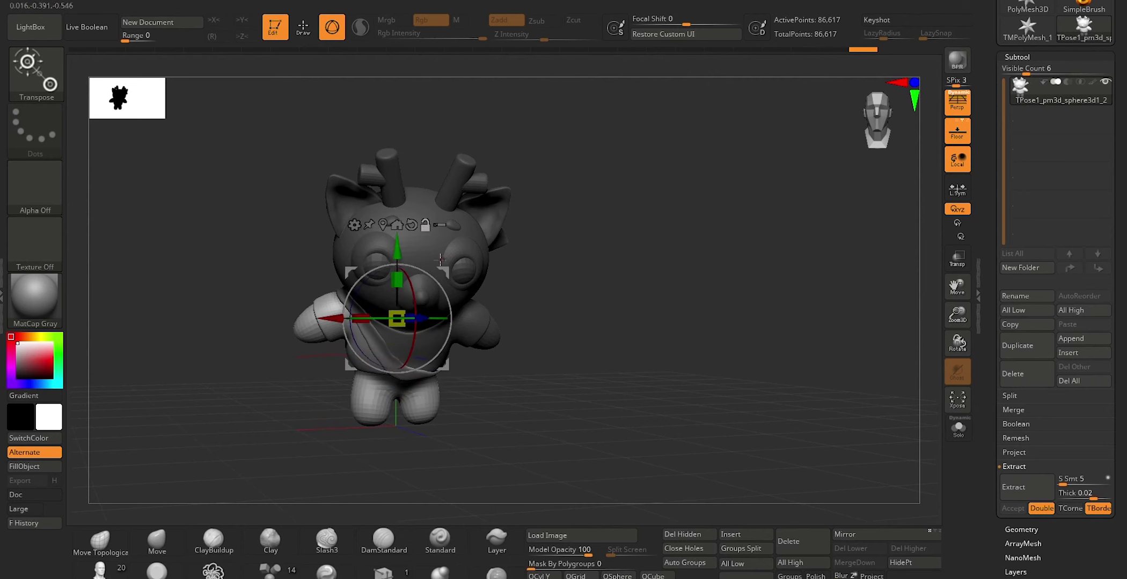
alt+click(414, 230)
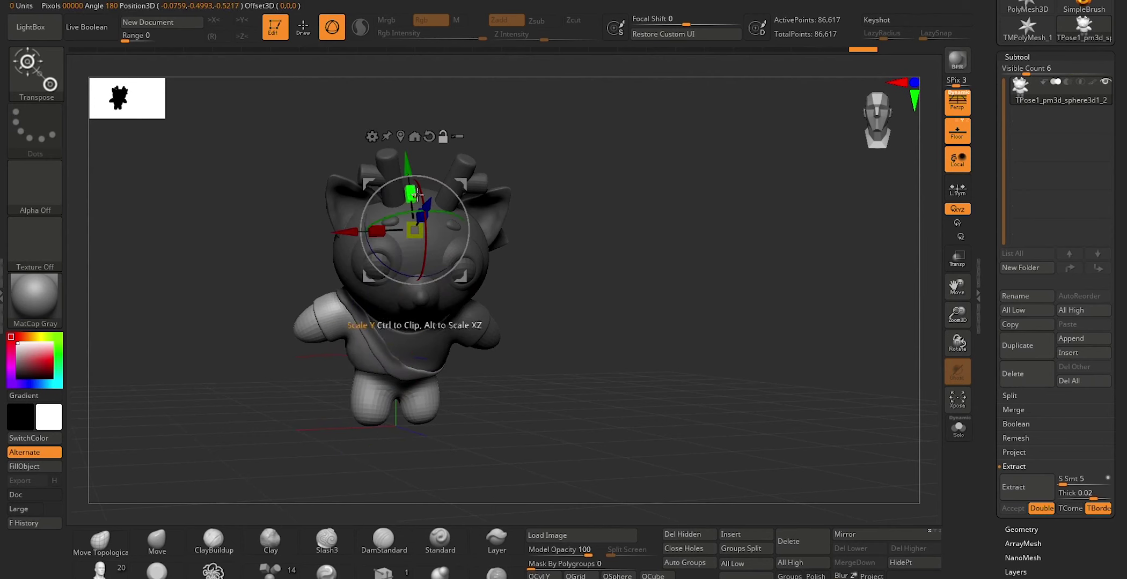
click(429, 134)
drag(510, 157, 622, 236)
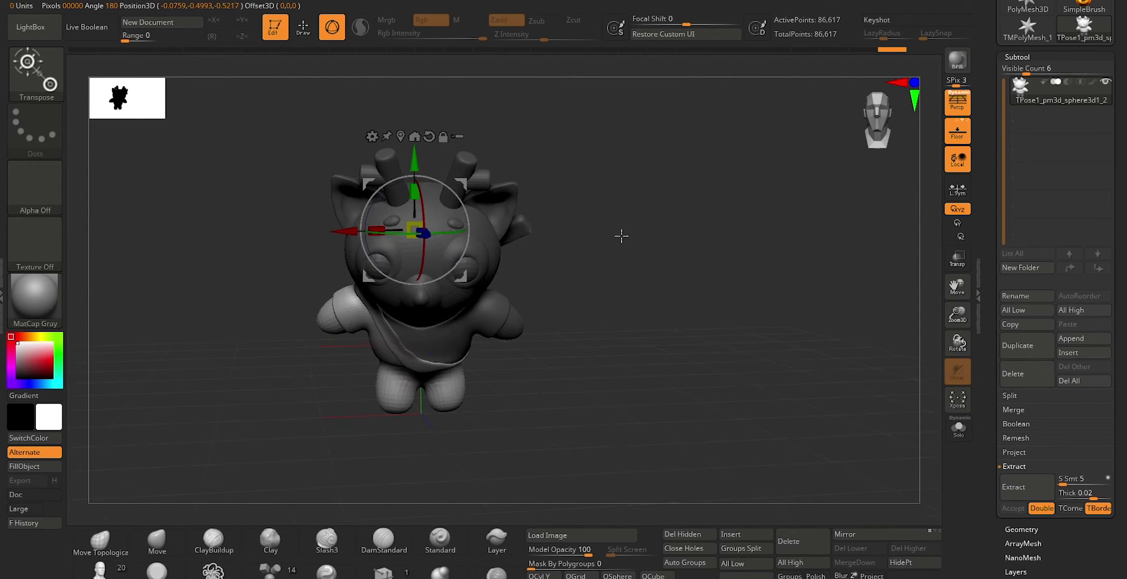
drag(451, 230, 547, 255)
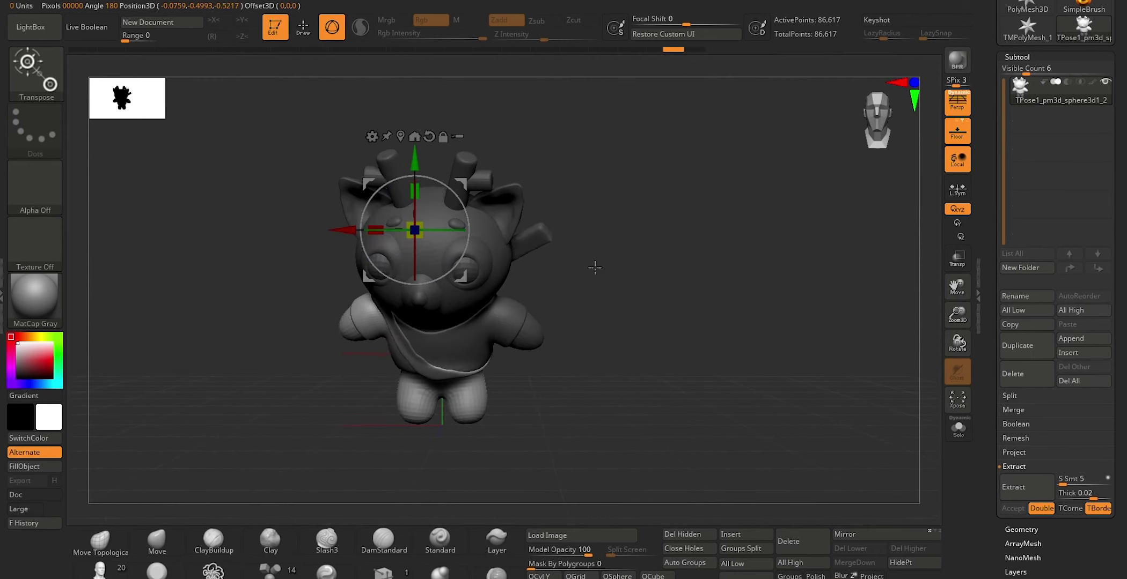
key(q)
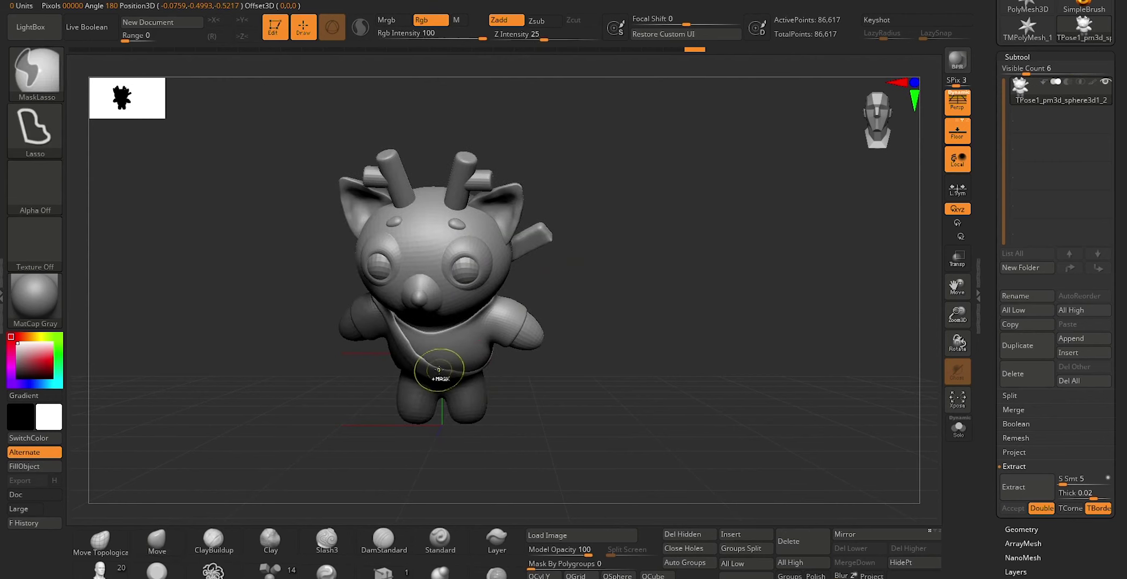
Rotate the body slightly and slide the head along its depth axis
key(r)
drag(442, 230, 440, 211)
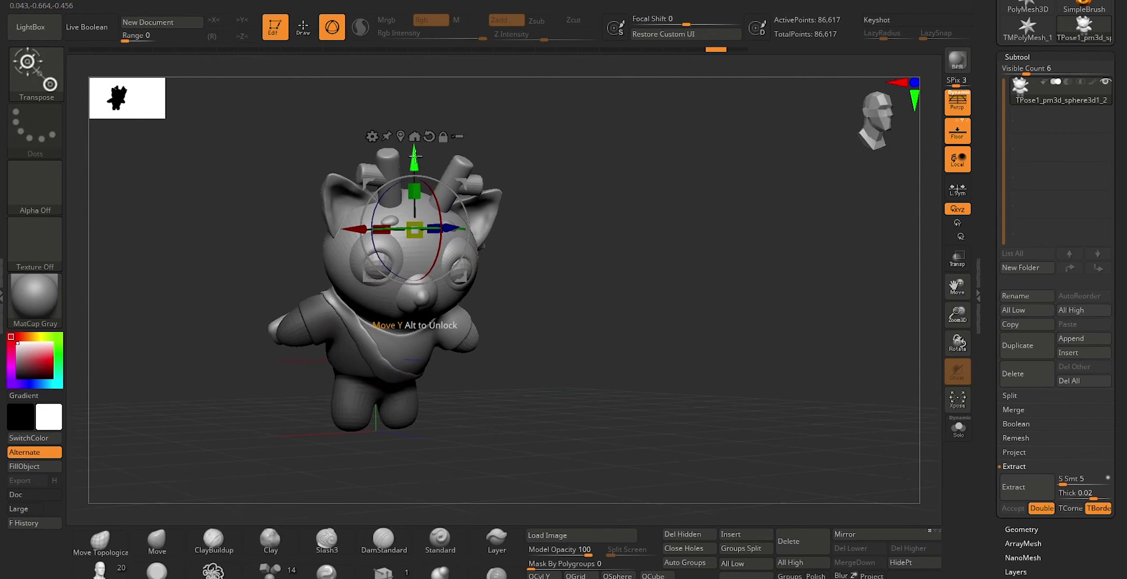
alt+drag(428, 150, 394, 249)
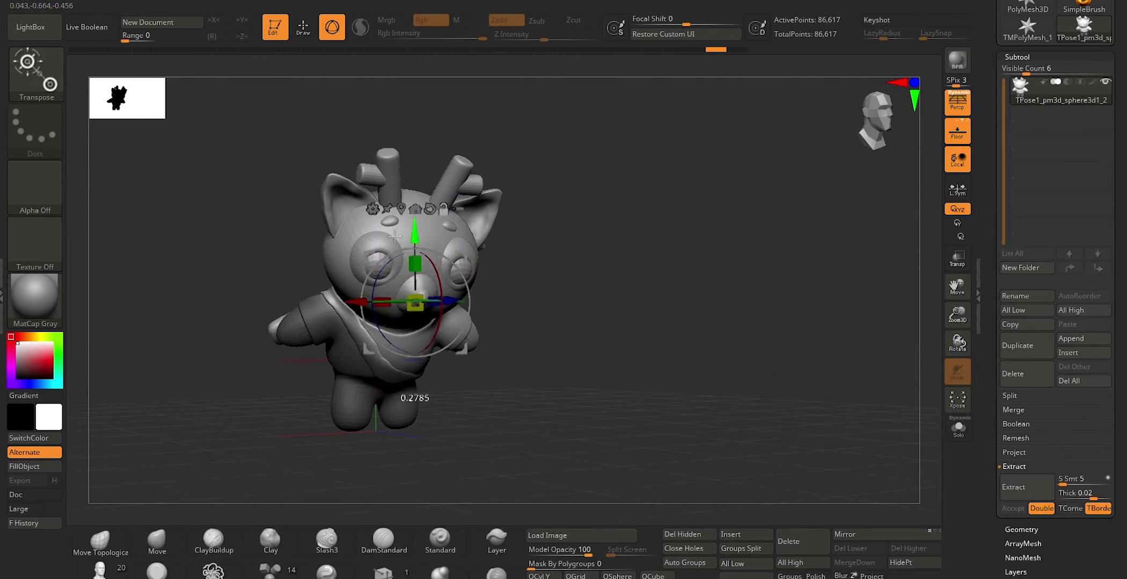
drag(295, 418, 319, 432)
drag(472, 316, 395, 308)
key(q)
mouse_move(540, 279)
mouse_down()
mouse_move(516, 299)
mouse_move(492, 296)
mouse_move(528, 296)
mouse_move(509, 298)
mouse_move(525, 282)
mouse_up()
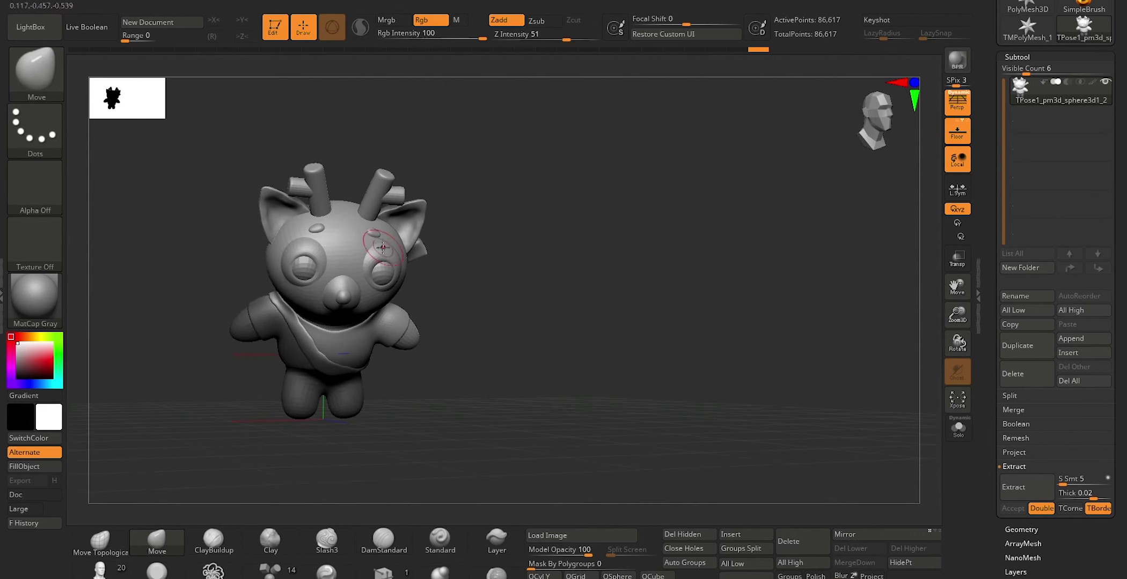
Tilt the head about the X axis so the horns and face sit at a new angle
key(r)
mouse_move(537, 262)
mouse_down()
mouse_move(527, 278)
mouse_move(518, 271)
mouse_move(556, 295)
mouse_move(536, 294)
mouse_move(586, 284)
mouse_move(548, 289)
mouse_up()
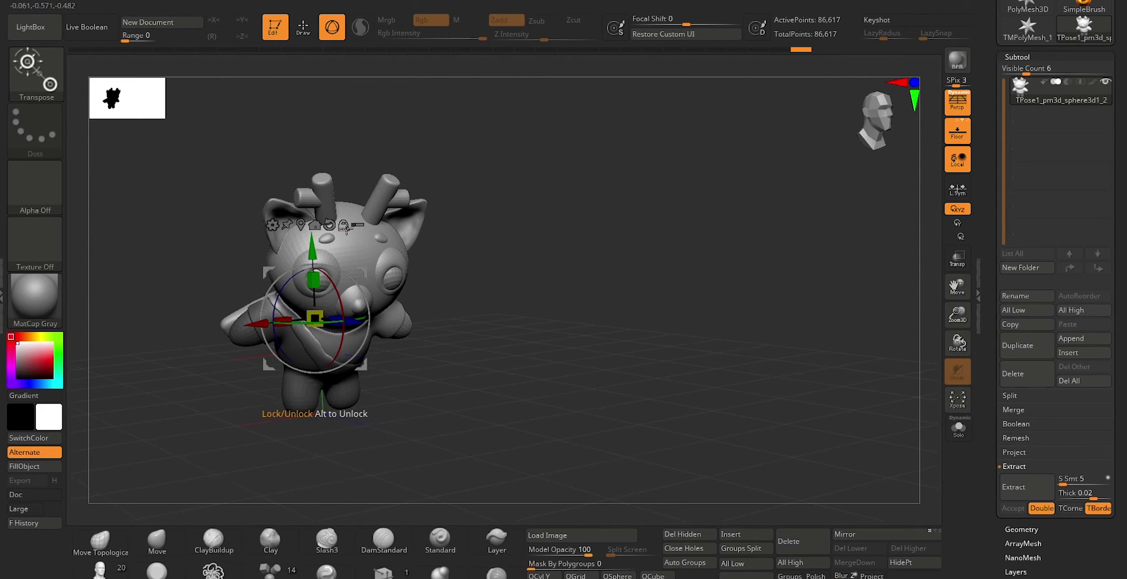
mouse_move(336, 293)
mouse_down()
mouse_move(335, 329)
mouse_move(442, 327)
mouse_move(418, 309)
mouse_move(462, 320)
mouse_move(521, 309)
mouse_move(492, 323)
mouse_move(488, 343)
mouse_move(402, 352)
mouse_move(486, 344)
mouse_up()
key(q)
mouse_move(458, 380)
mouse_down()
mouse_move(485, 327)
mouse_move(458, 353)
mouse_move(497, 322)
mouse_up()
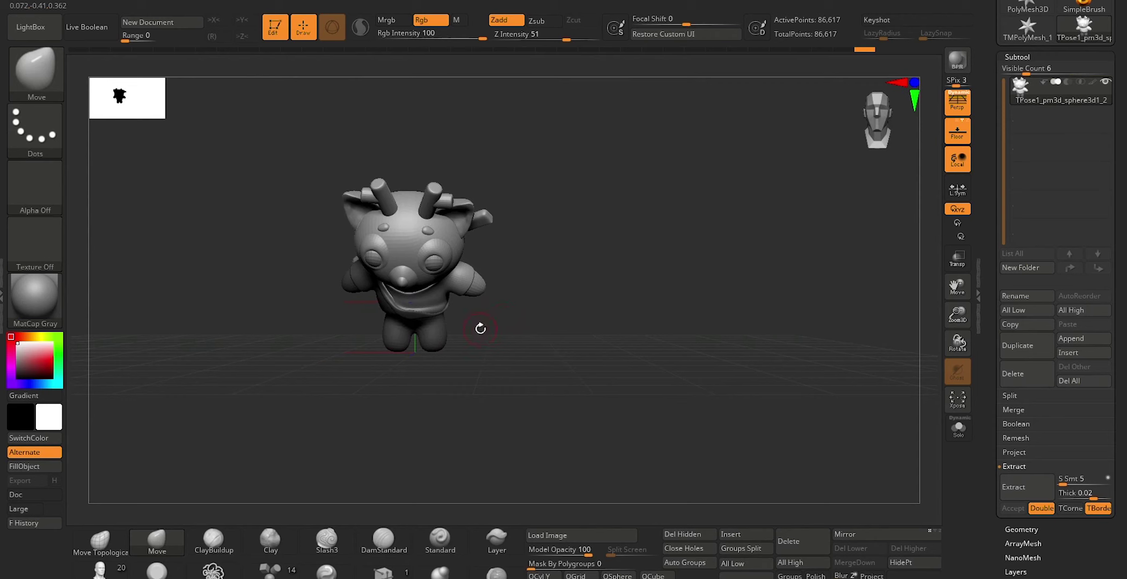
Turn the character further around its vertical axis and tilt it, then orbit to review the pose
key(w)
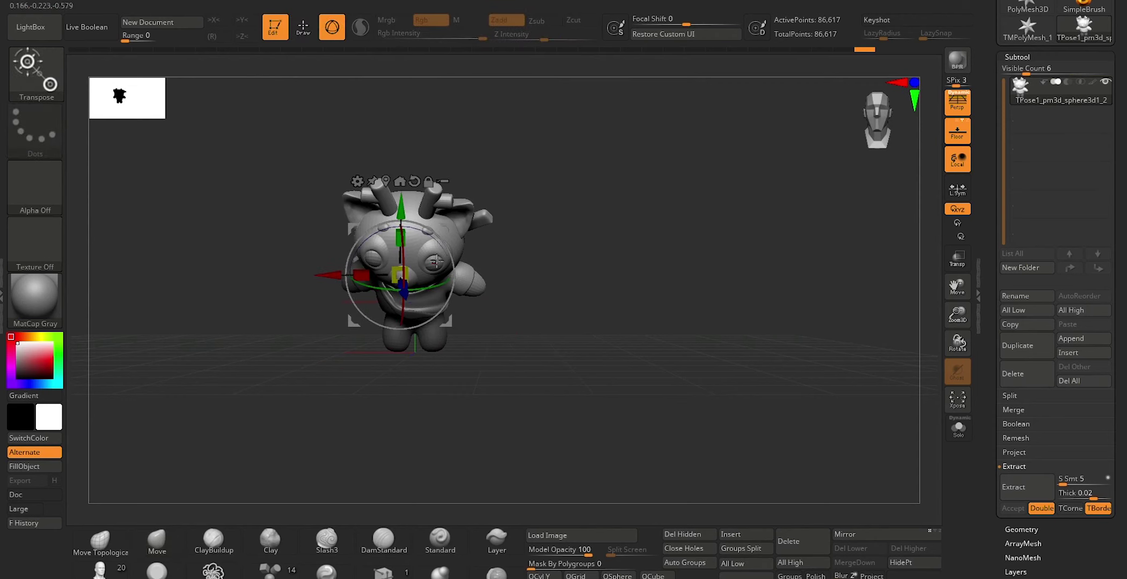
drag(437, 282, 428, 288)
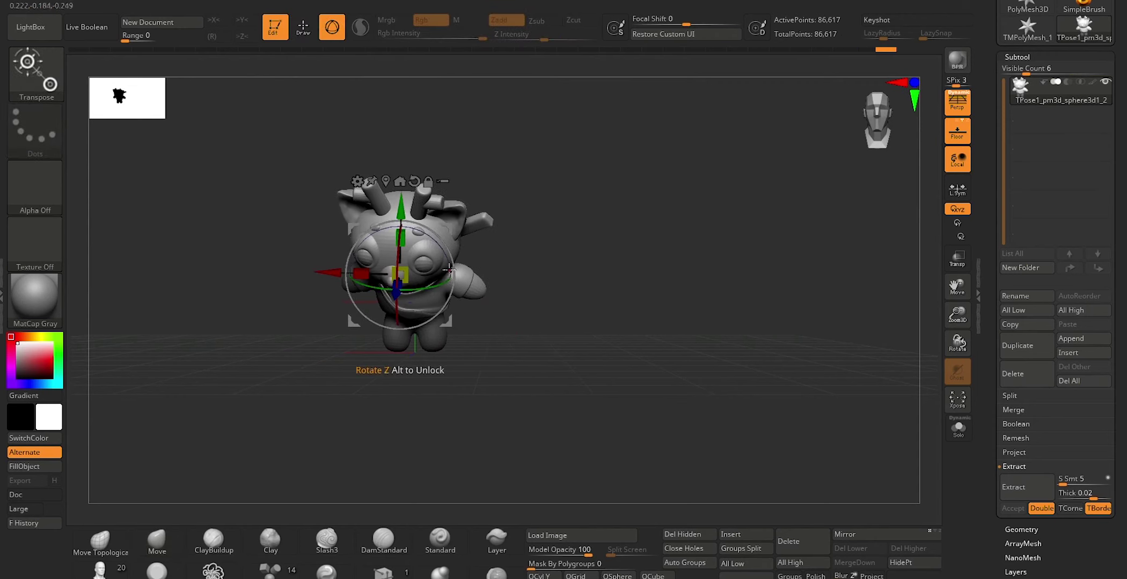
mouse_move(447, 246)
mouse_down()
mouse_move(483, 239)
mouse_move(474, 259)
mouse_up()
key(q)
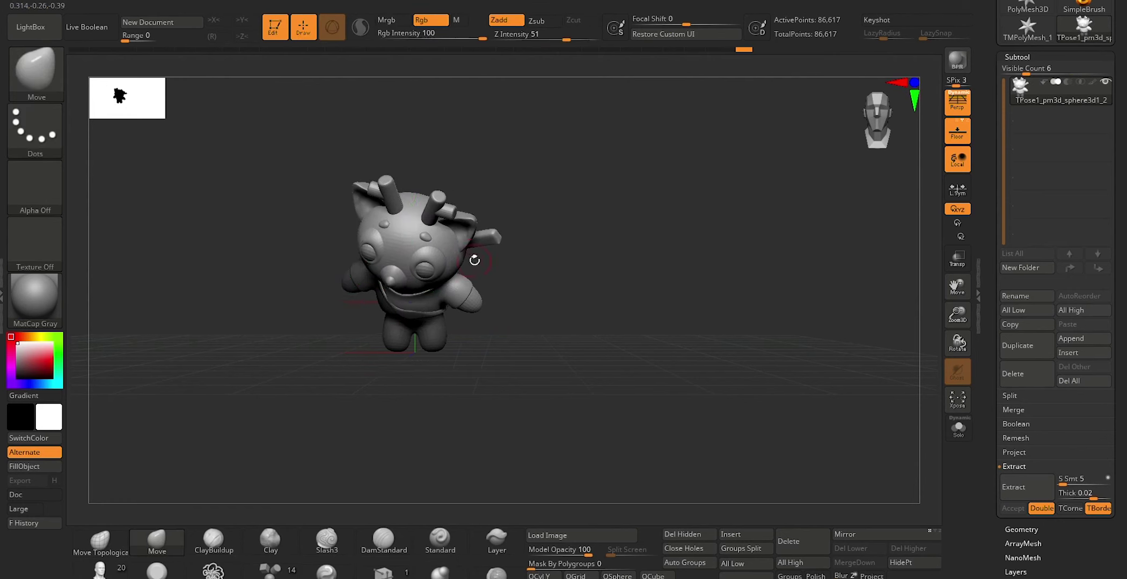
mouse_move(544, 304)
mouse_down()
mouse_move(531, 307)
mouse_move(541, 274)
mouse_move(531, 317)
mouse_move(502, 335)
mouse_move(563, 324)
mouse_move(515, 350)
mouse_move(530, 354)
mouse_up()
mouse_move(502, 352)
mouse_down()
mouse_move(511, 338)
mouse_move(606, 305)
mouse_move(682, 290)
mouse_move(645, 289)
mouse_up()
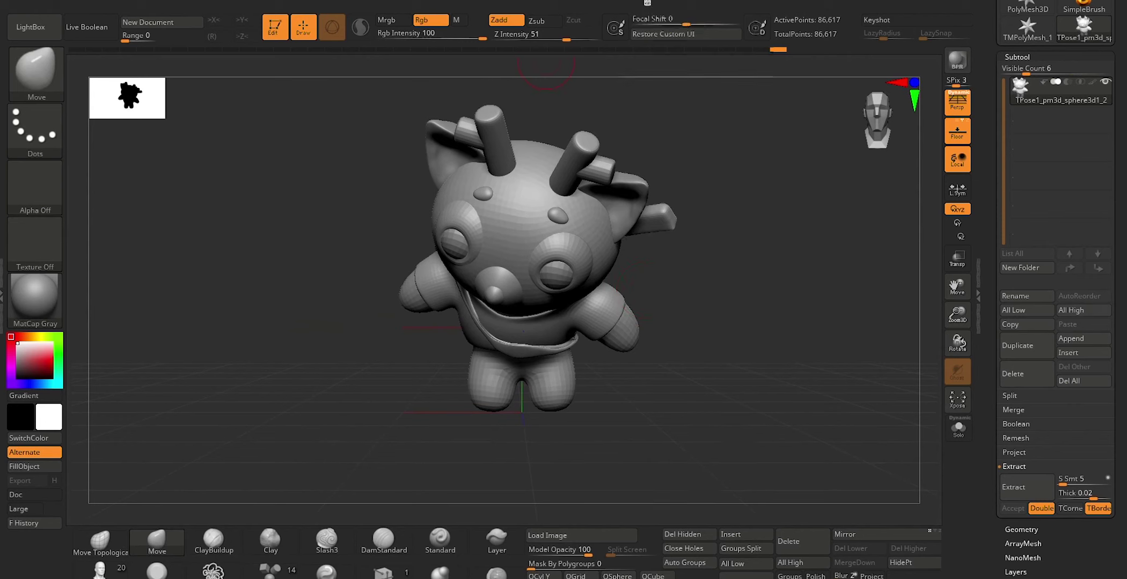
key(space)
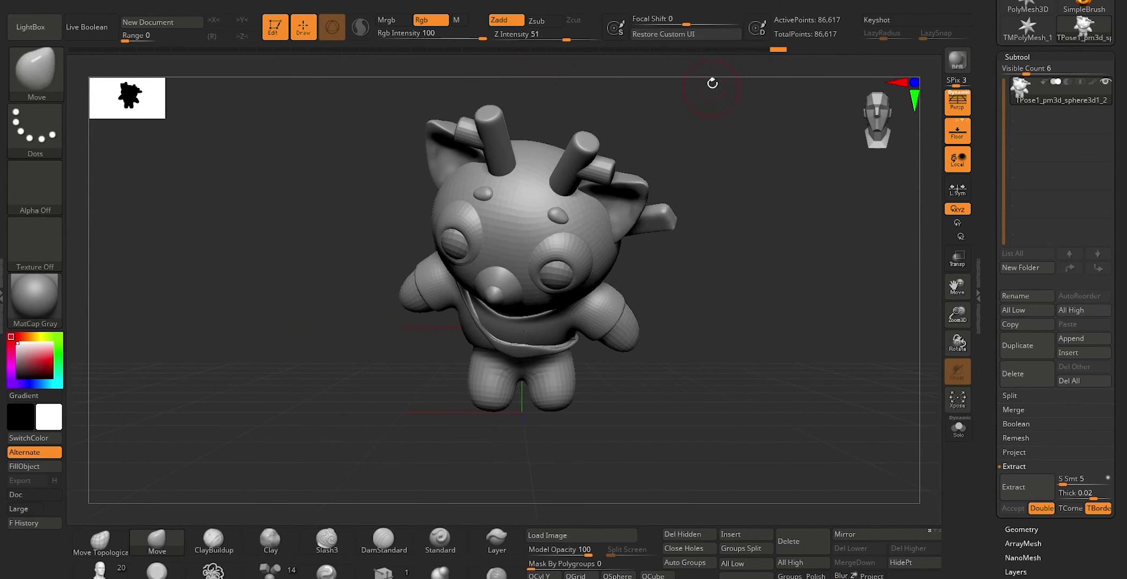
Apply the pose to all subtools with Transpose Master's TPose|SubT, then orbit to inspect
click(687, 2)
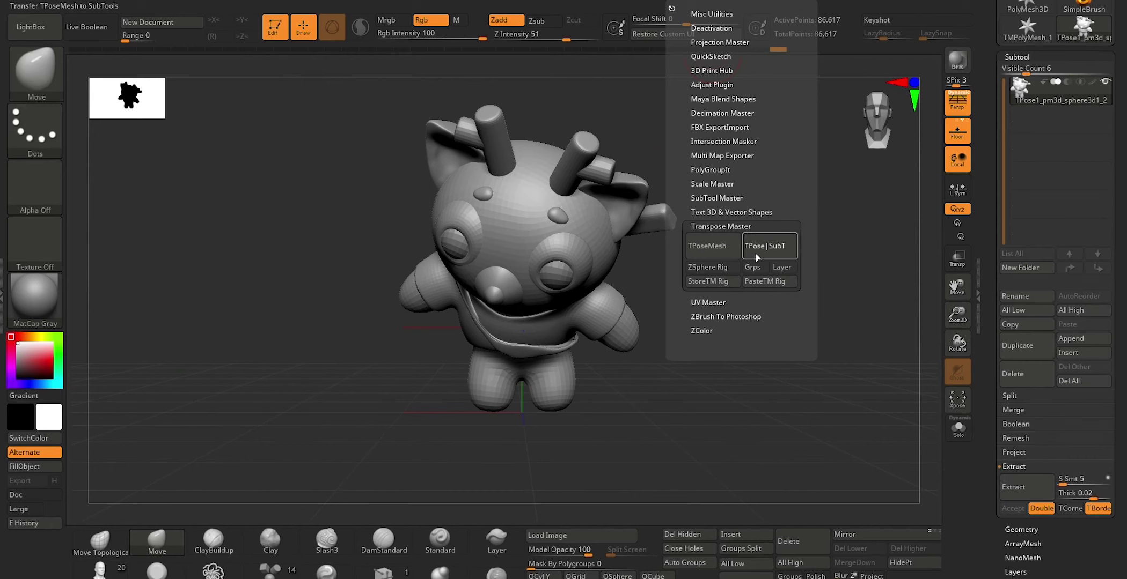
click(755, 255)
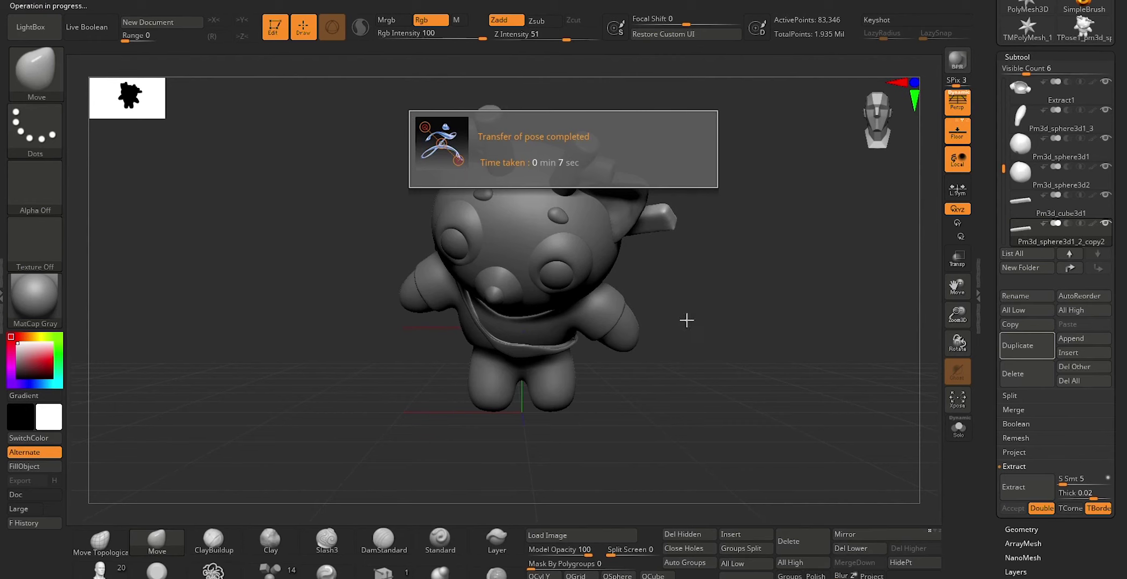
mouse_move(717, 301)
mouse_down()
mouse_move(625, 295)
mouse_move(713, 301)
mouse_move(681, 309)
mouse_move(708, 300)
mouse_up()
mouse_move(666, 382)
mouse_down()
mouse_move(669, 314)
mouse_move(680, 343)
mouse_move(707, 335)
mouse_move(692, 330)
mouse_move(679, 365)
mouse_move(709, 327)
mouse_move(791, 295)
mouse_move(710, 294)
mouse_move(725, 299)
mouse_move(714, 312)
mouse_move(712, 297)
mouse_move(642, 284)
mouse_up()
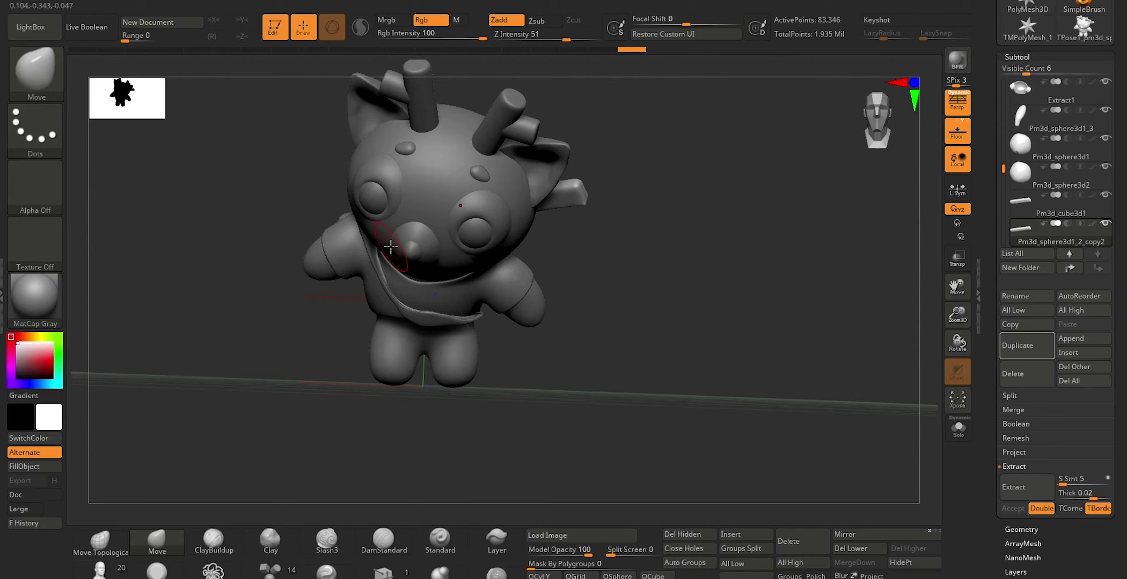